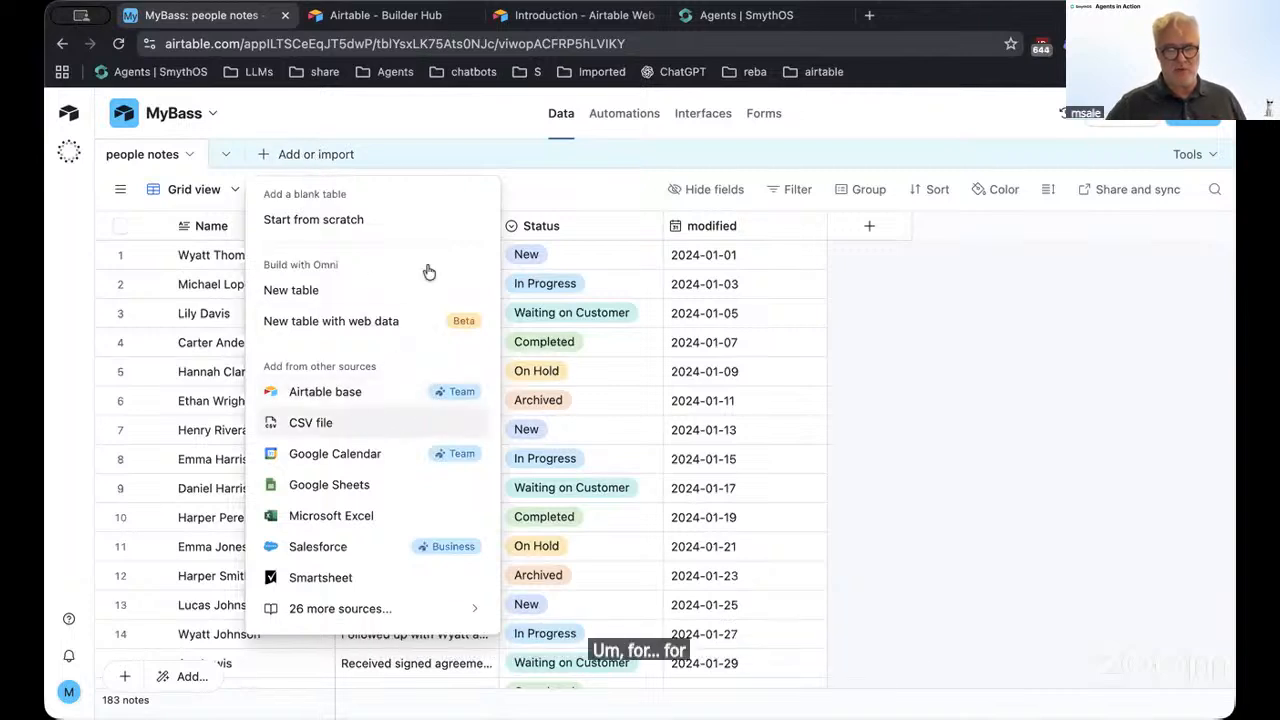
Dismiss the Add or import menu and scroll through all 183 people notes records, returning to row 1
click(428, 134)
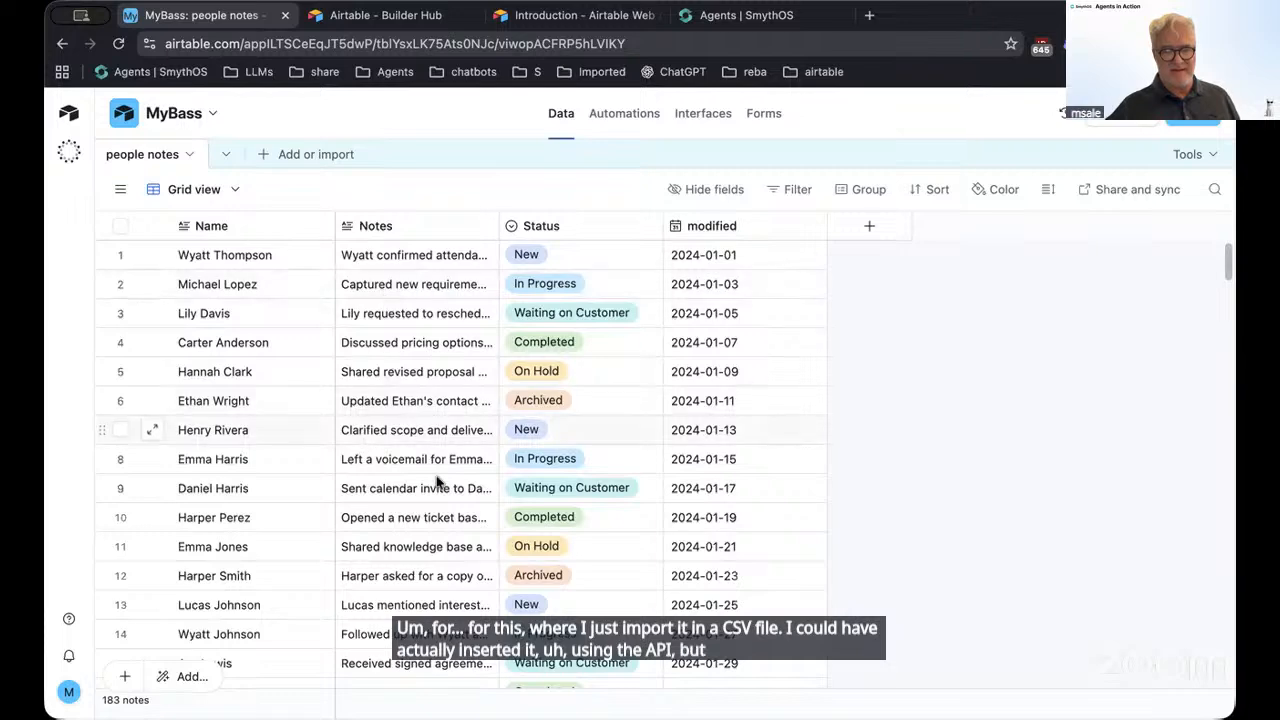
scroll(430, 495, down, 10)
scroll(432, 495, down, 1)
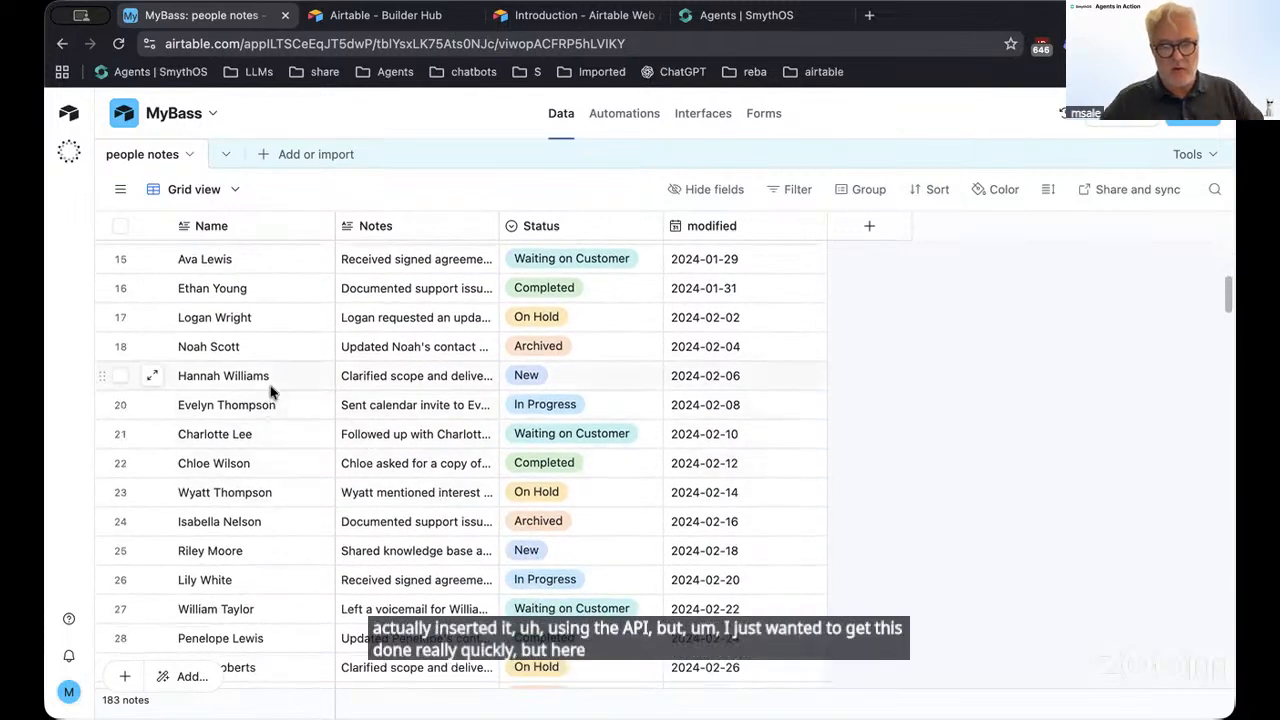
scroll(266, 402, up, 10)
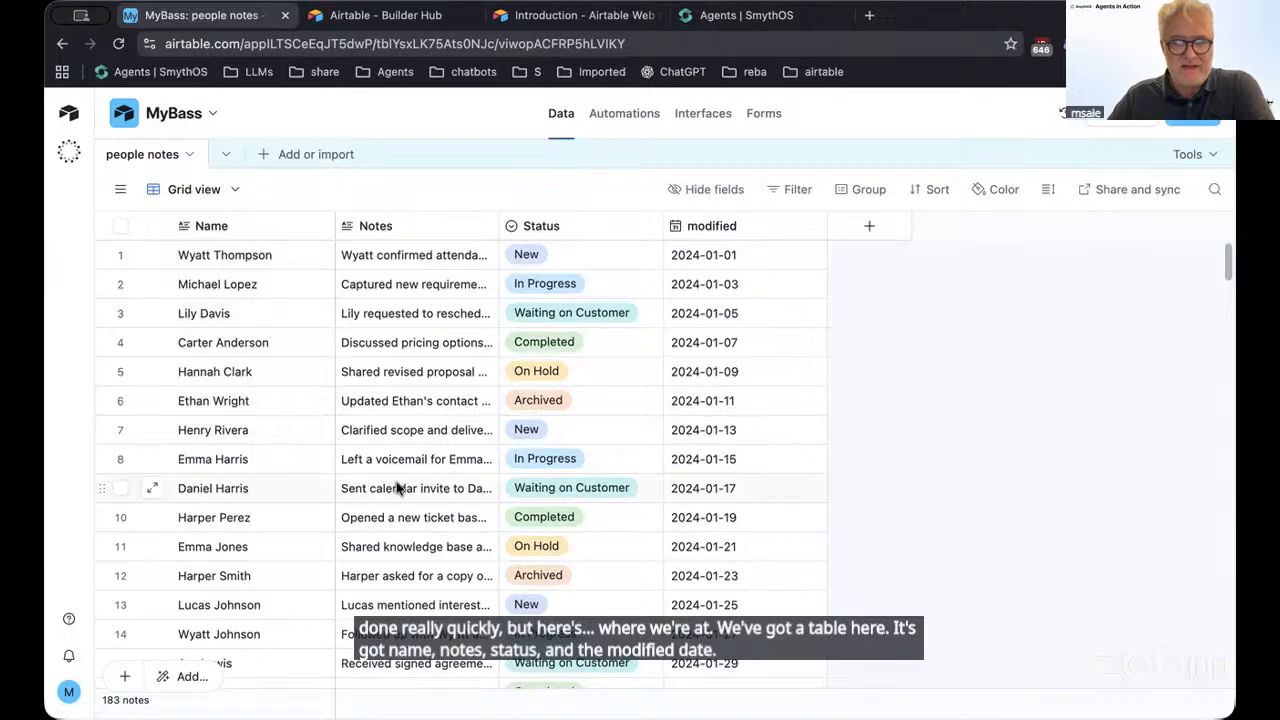
scroll(405, 460, down, 20)
scroll(403, 450, down, 10)
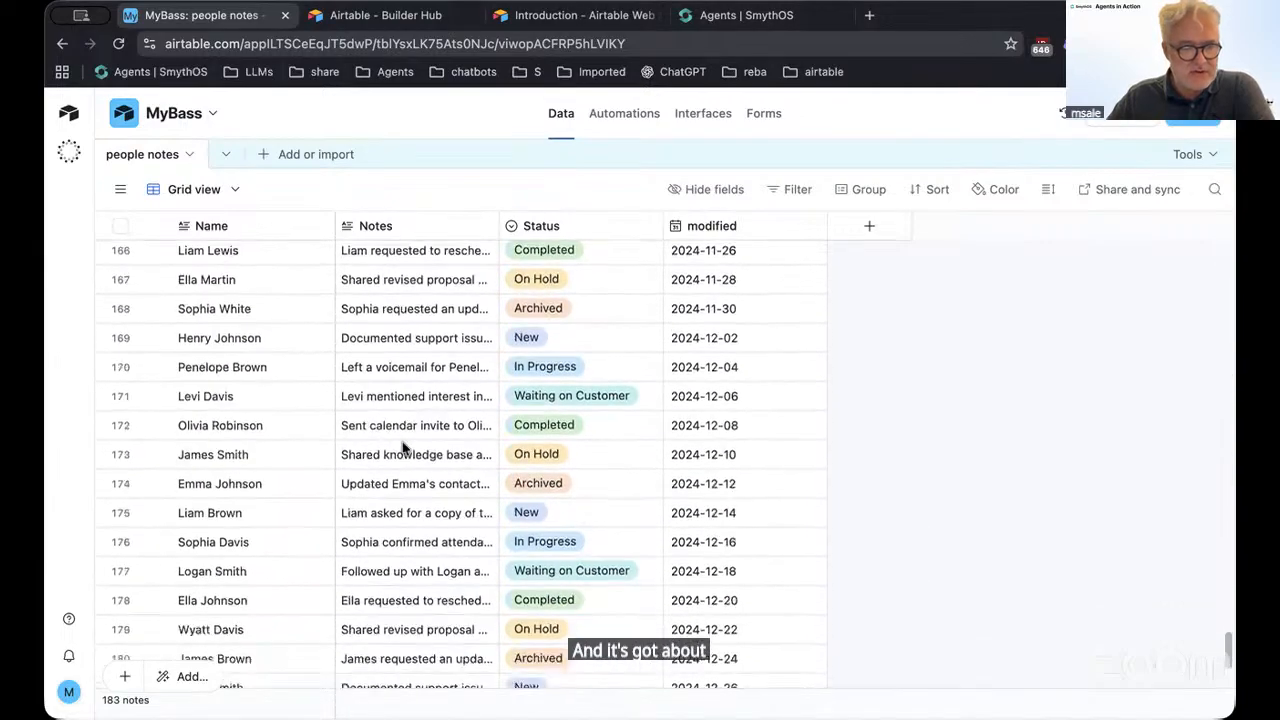
scroll(410, 448, up, 10)
scroll(414, 447, up, 20)
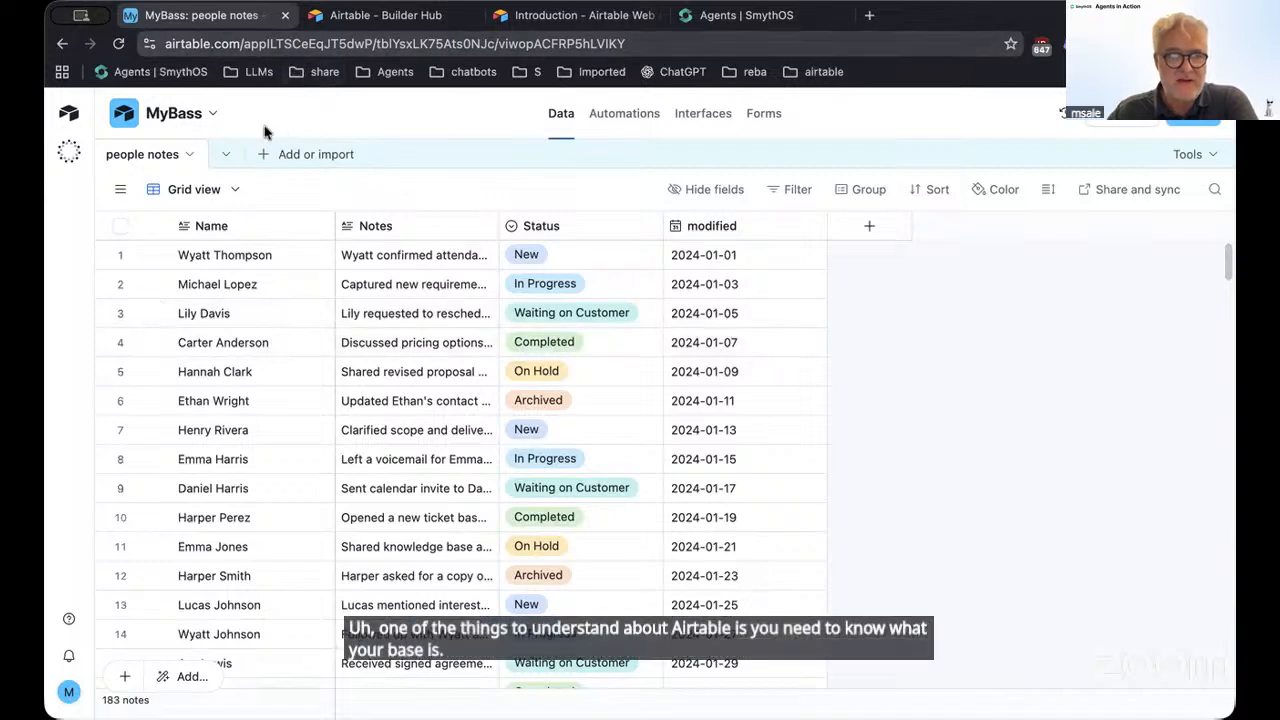
Highlight the base ID in the address bar, then open the MyBass API documentation from Help
click(289, 45)
drag(313, 46, 413, 44)
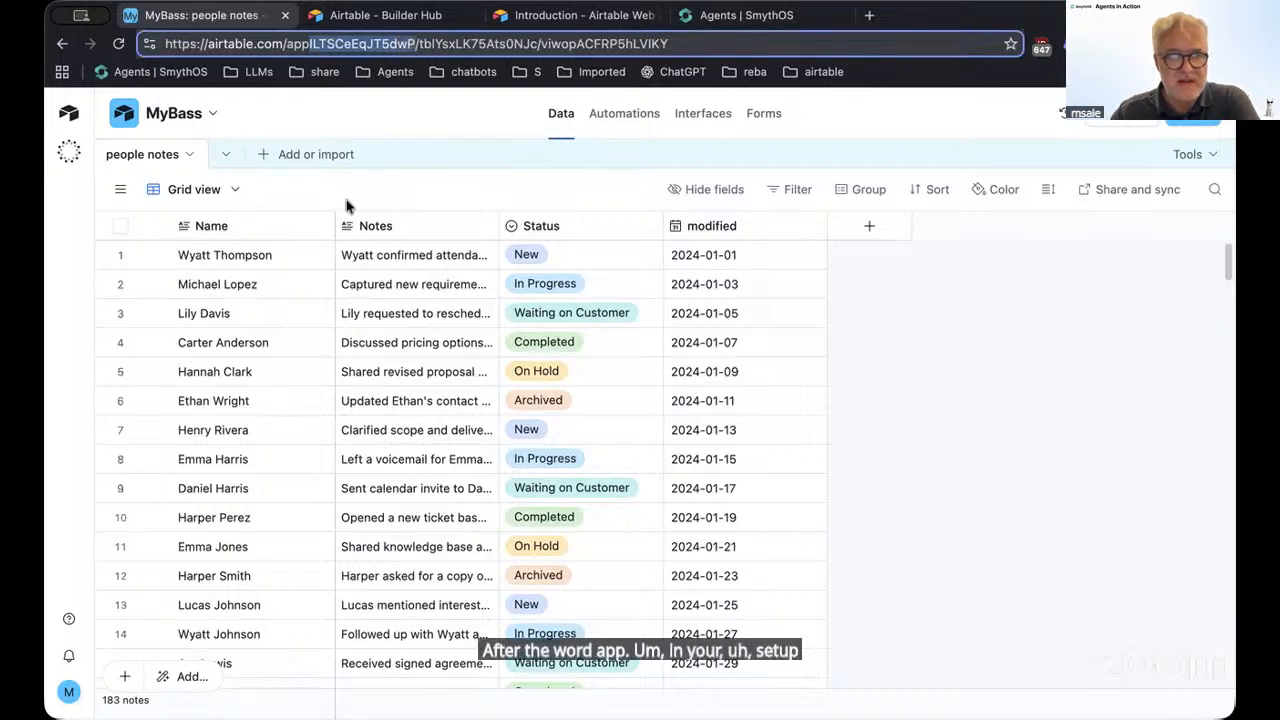
click(69, 622)
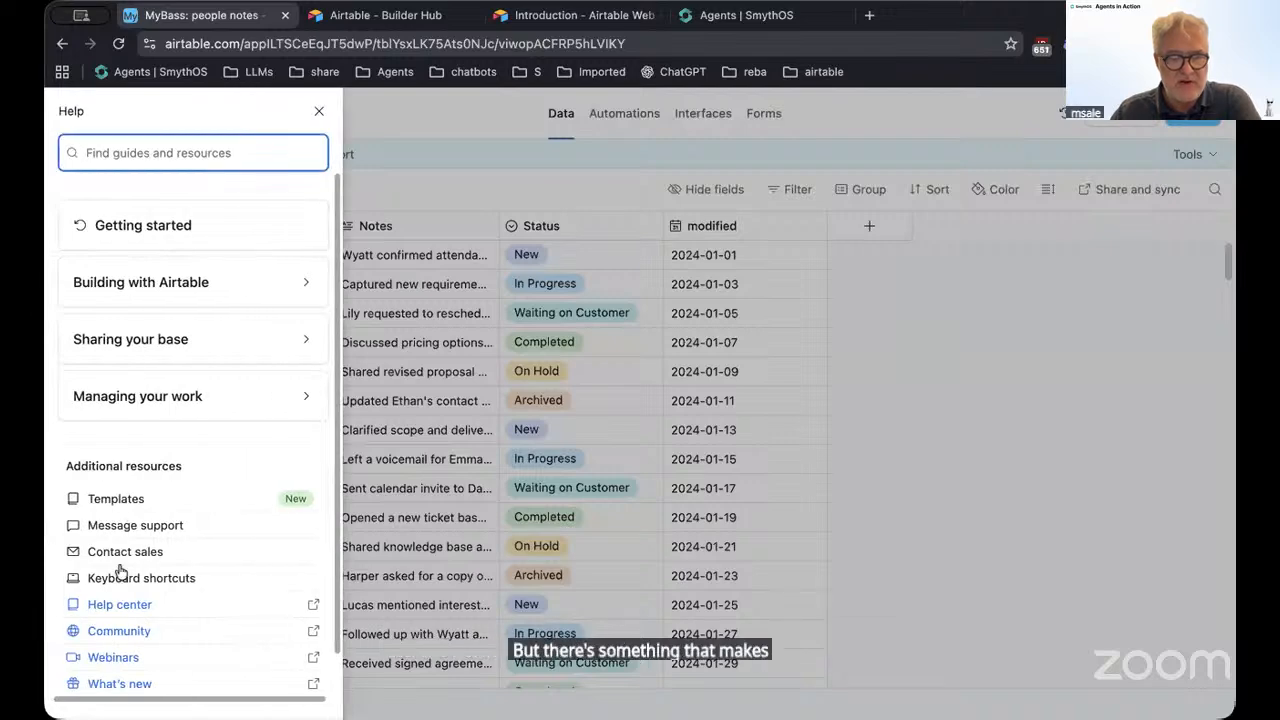
click(502, 177)
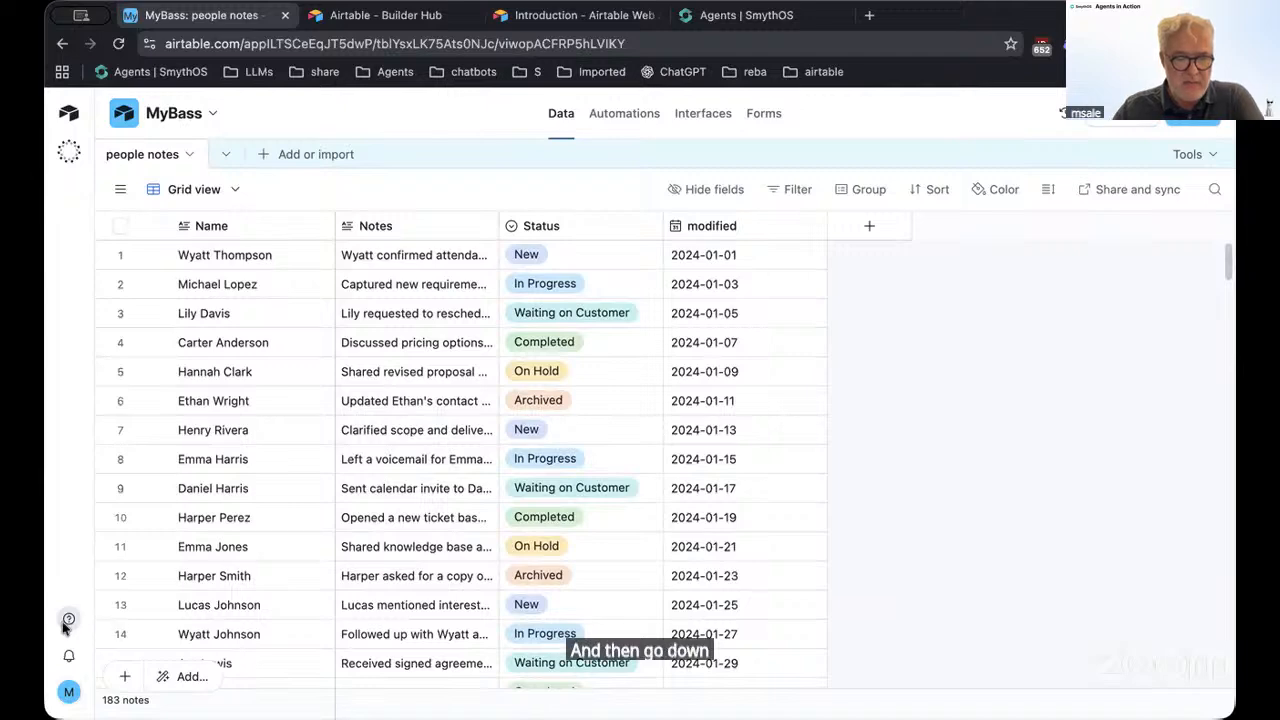
click(68, 620)
scroll(160, 612, down, 1)
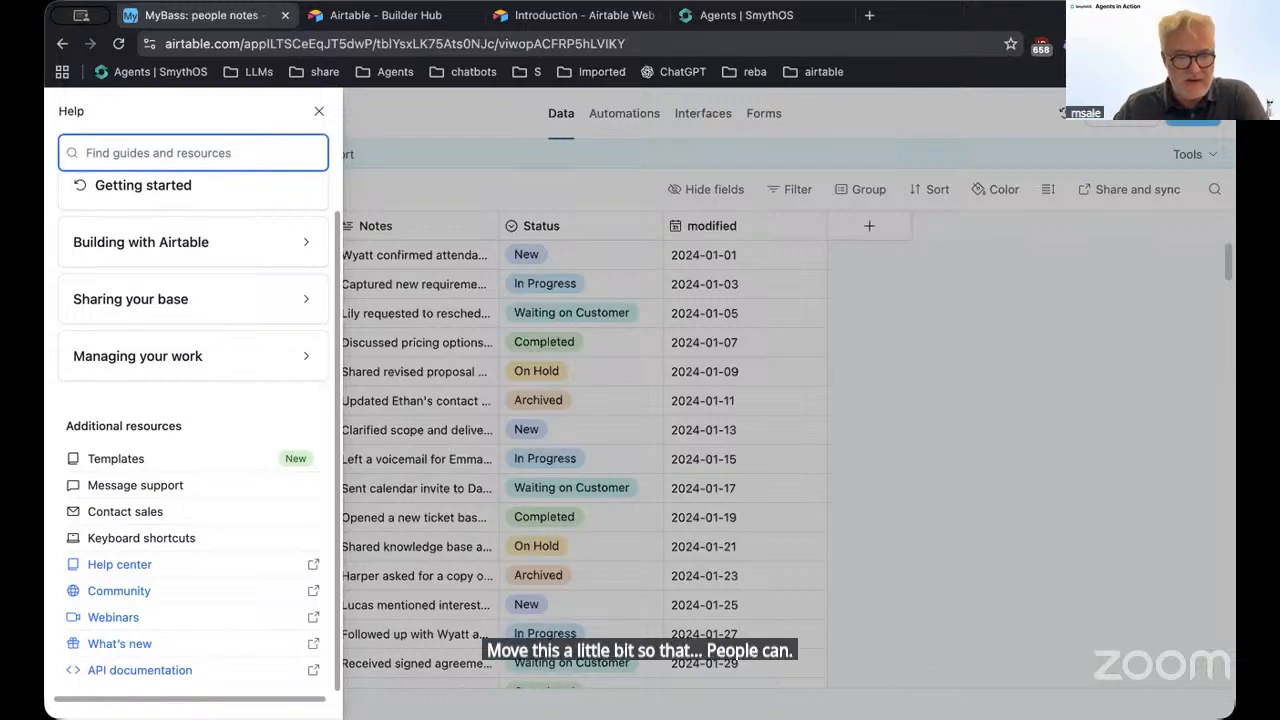
click(149, 670)
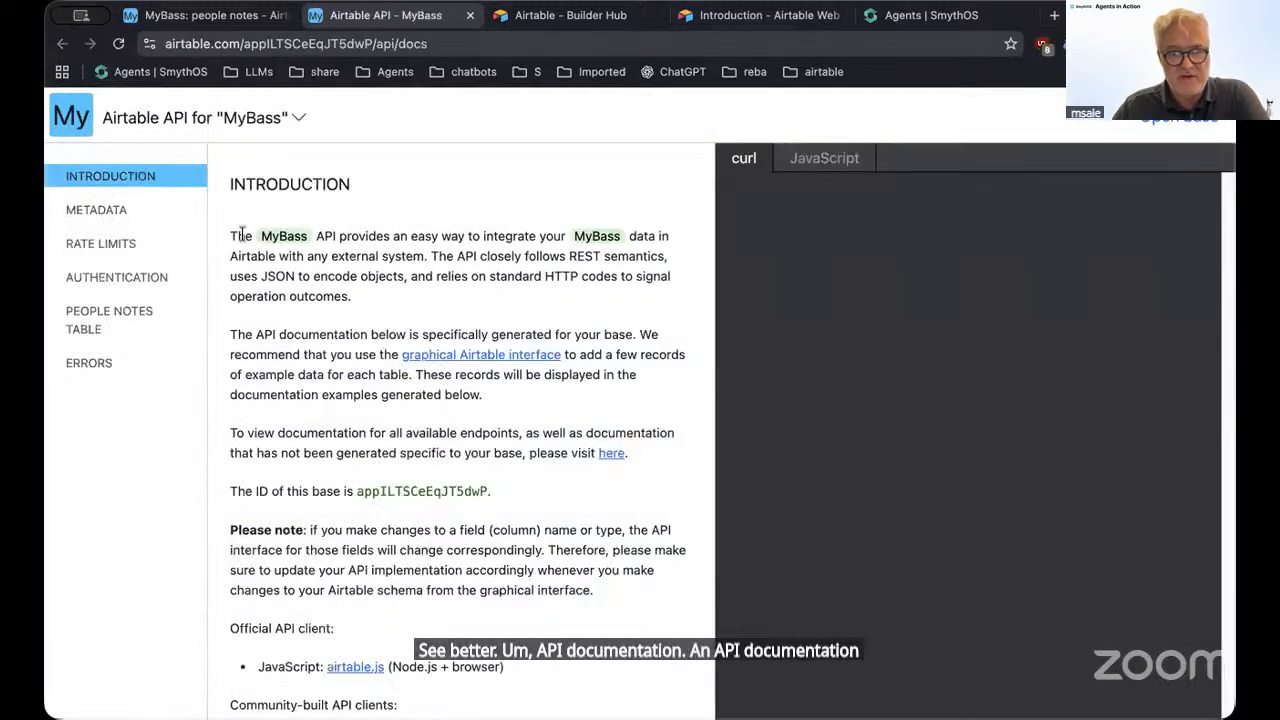
drag(253, 237, 480, 505)
Select the base ID, read the Authentication section, and open the /create/tokens link in a new tab
double_click(446, 491)
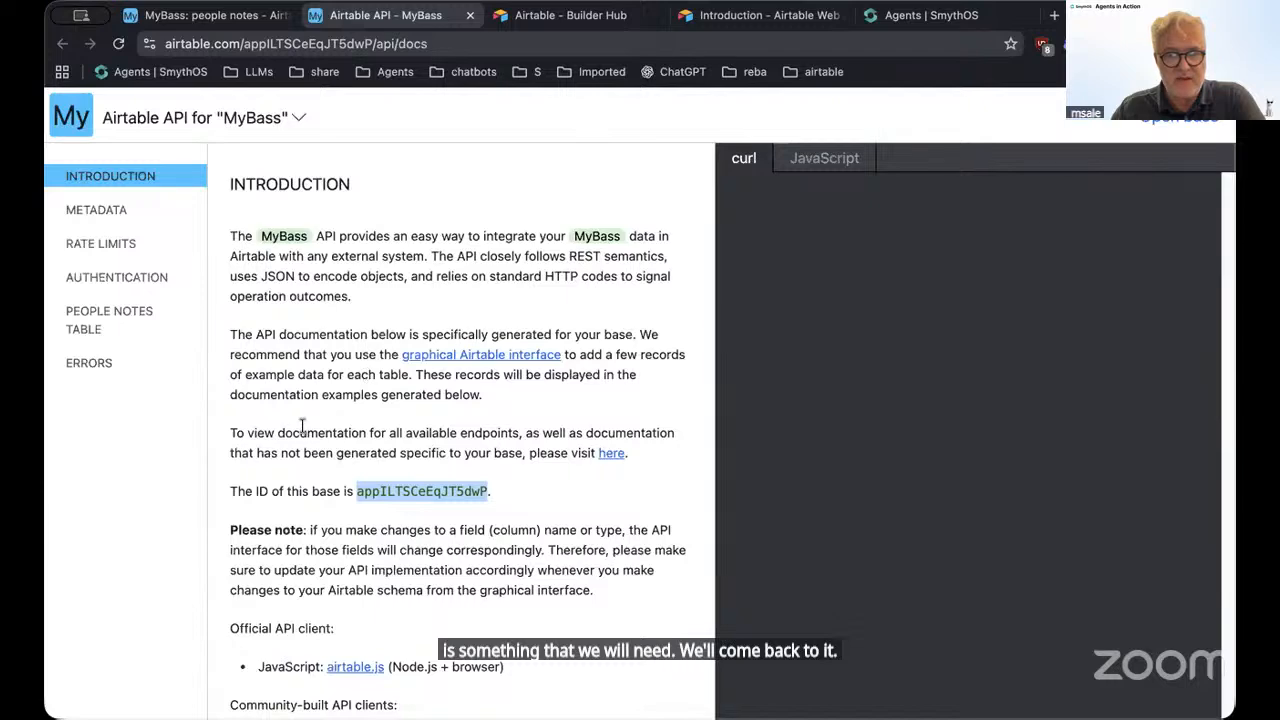
scroll(303, 428, down, 1)
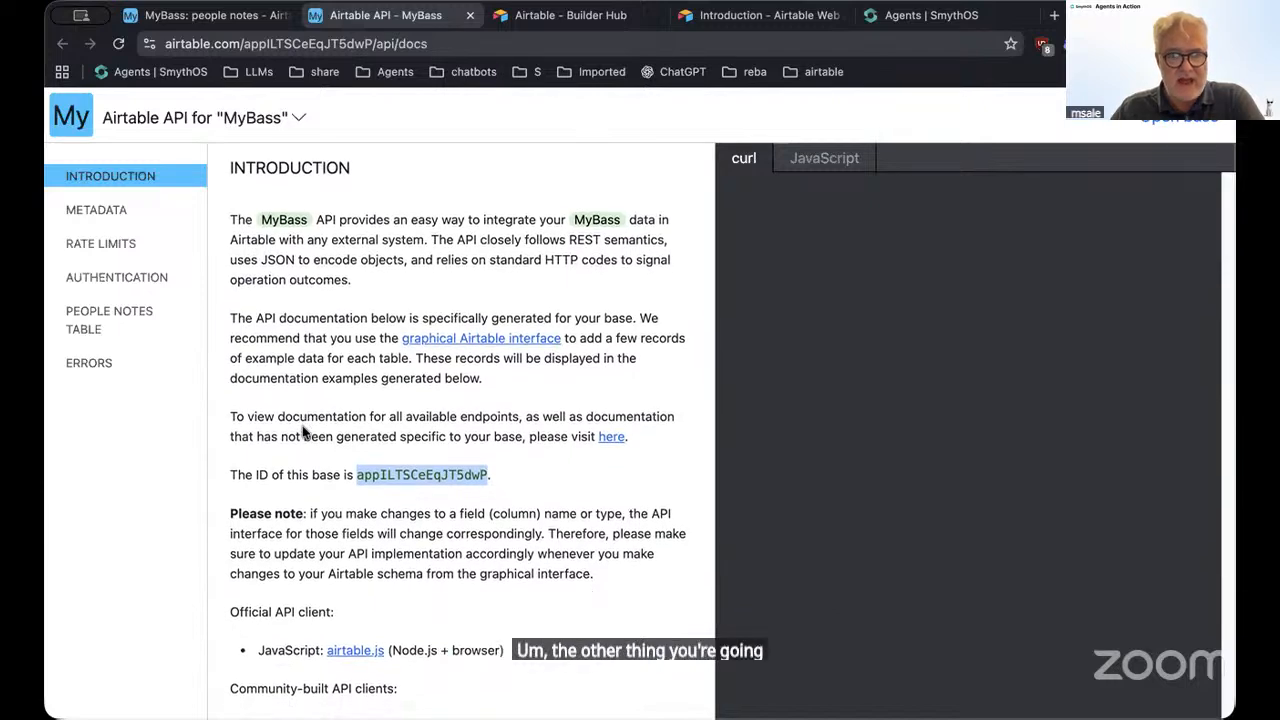
scroll(303, 430, down, 10)
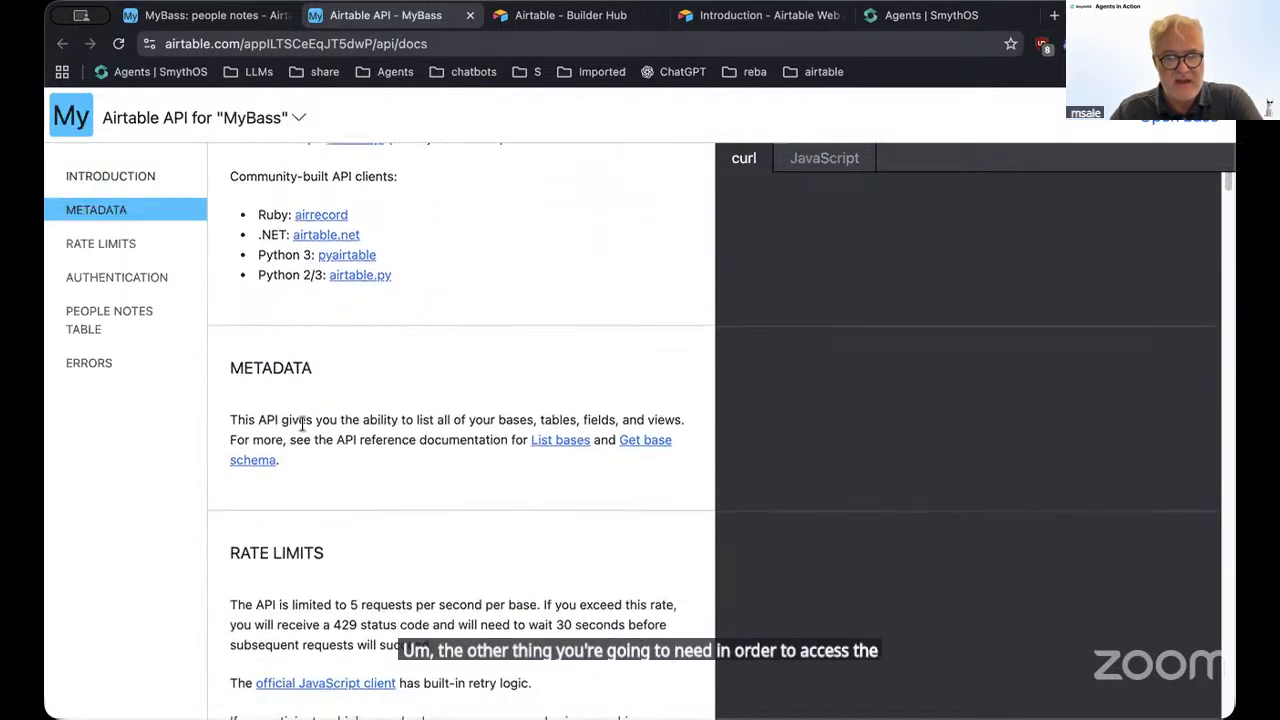
scroll(303, 424, down, 14)
drag(233, 204, 628, 366)
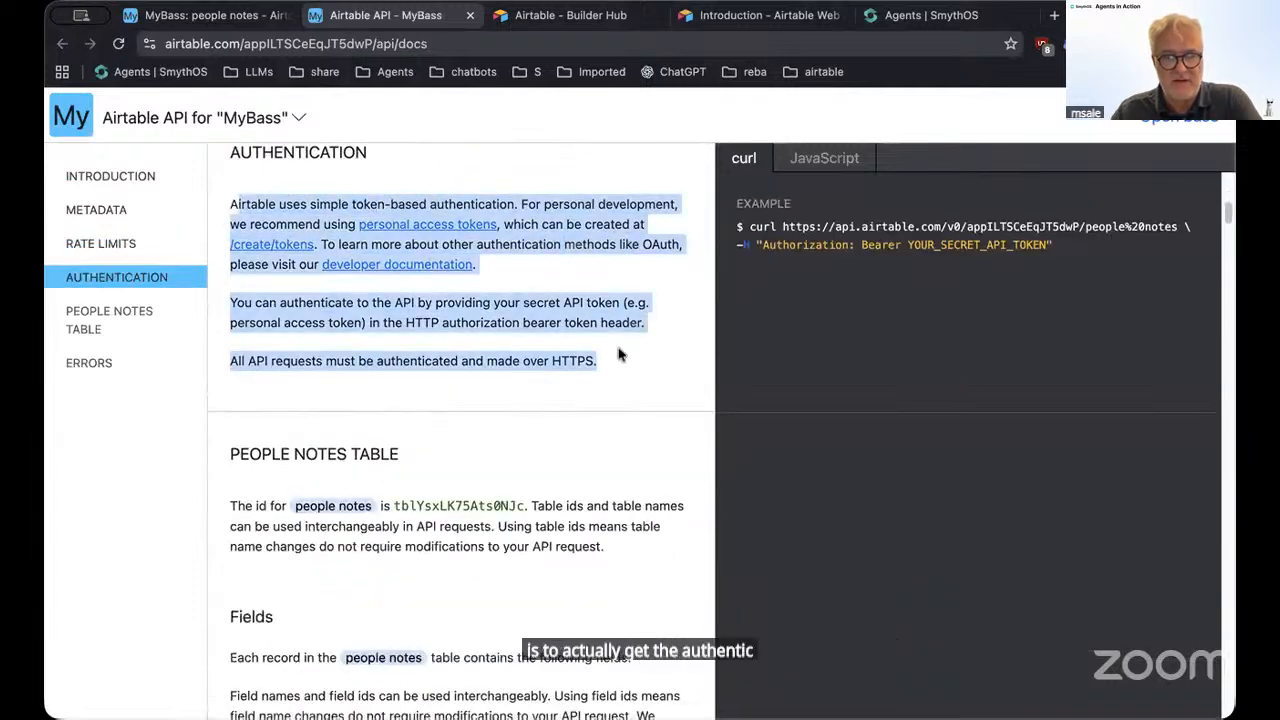
click(616, 351)
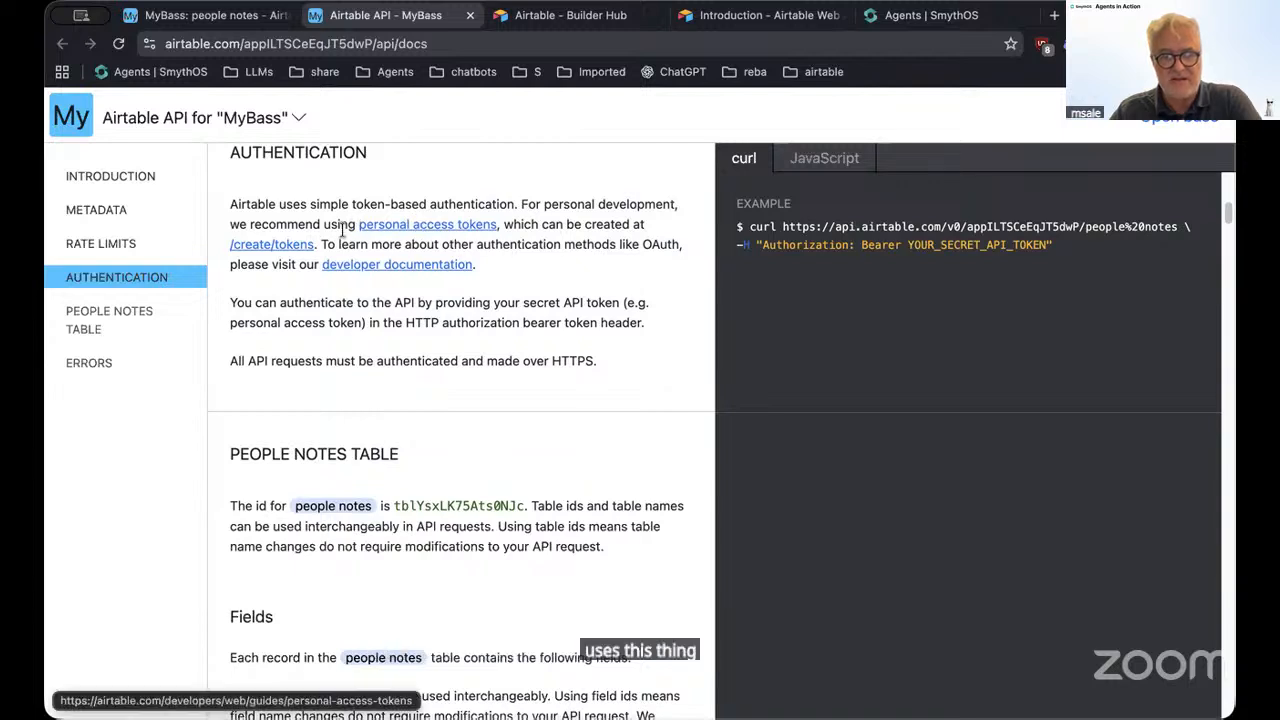
right_click(248, 248)
click(300, 251)
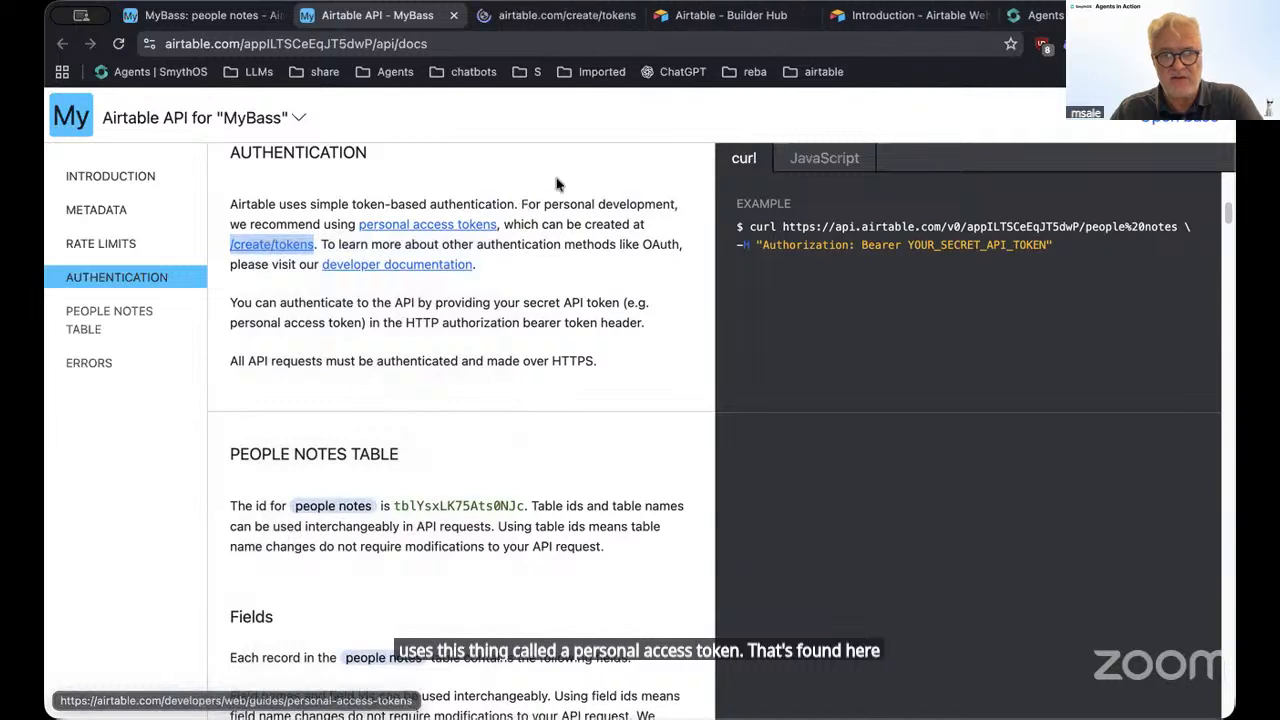
Start a new personal access token named 'demo'
click(532, 17)
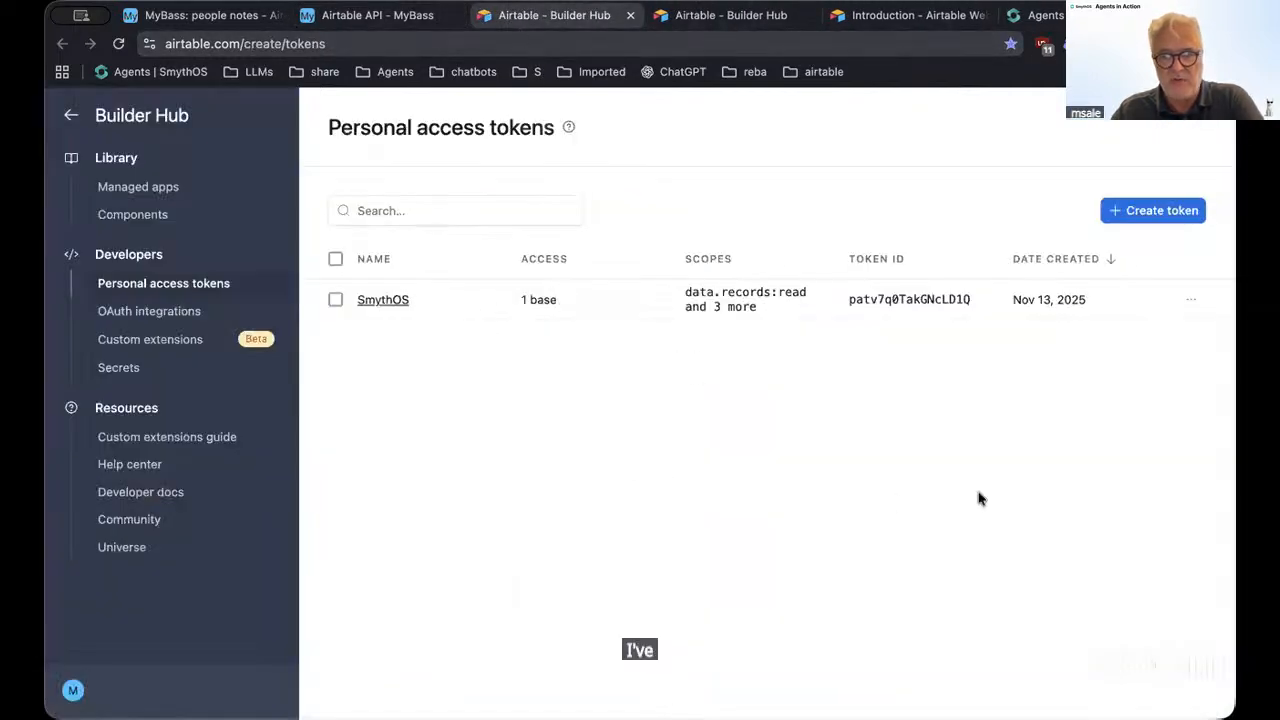
click(1162, 210)
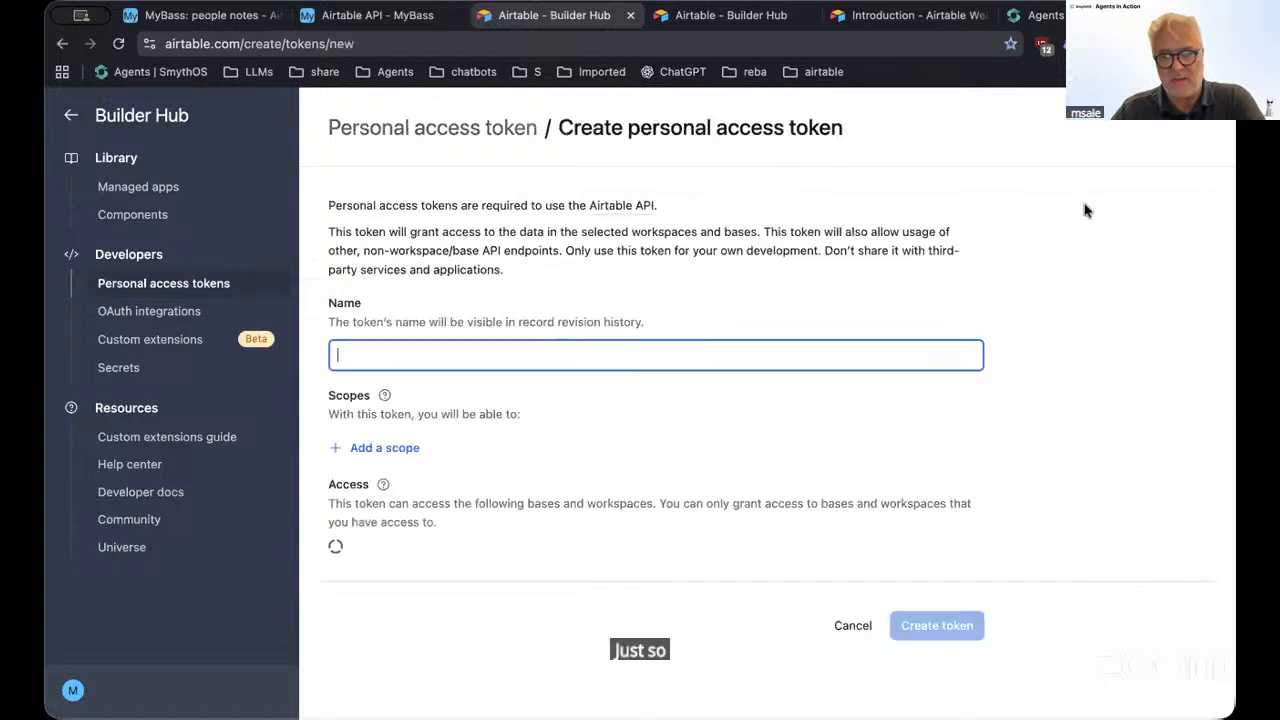
click(548, 357)
text(demo)
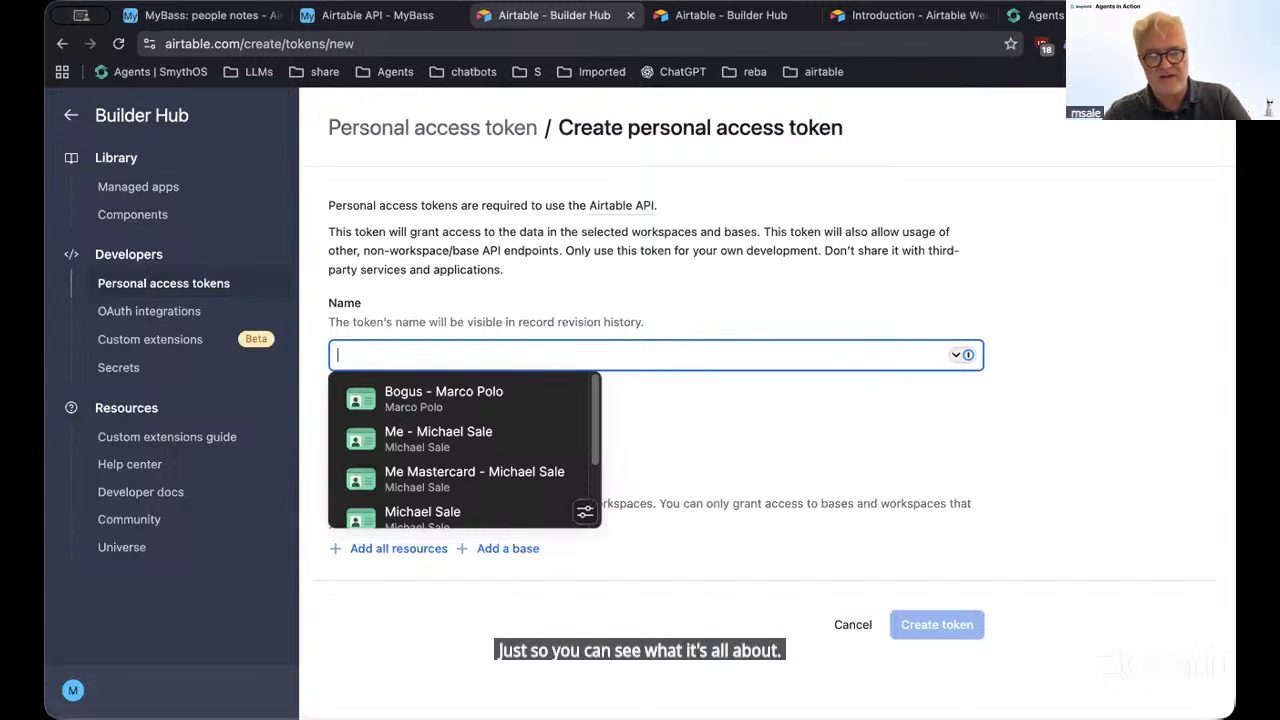
click(730, 283)
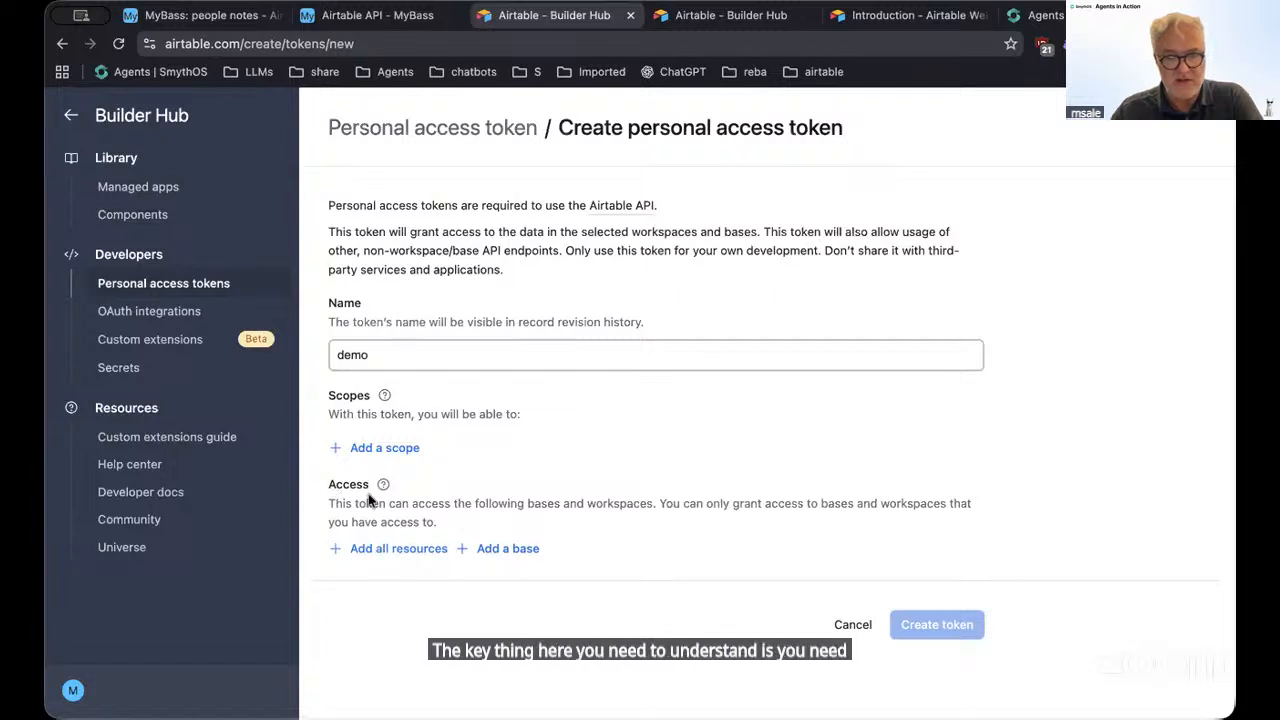
Grant the token access to the MyBass base only, removing Coldmail
click(505, 554)
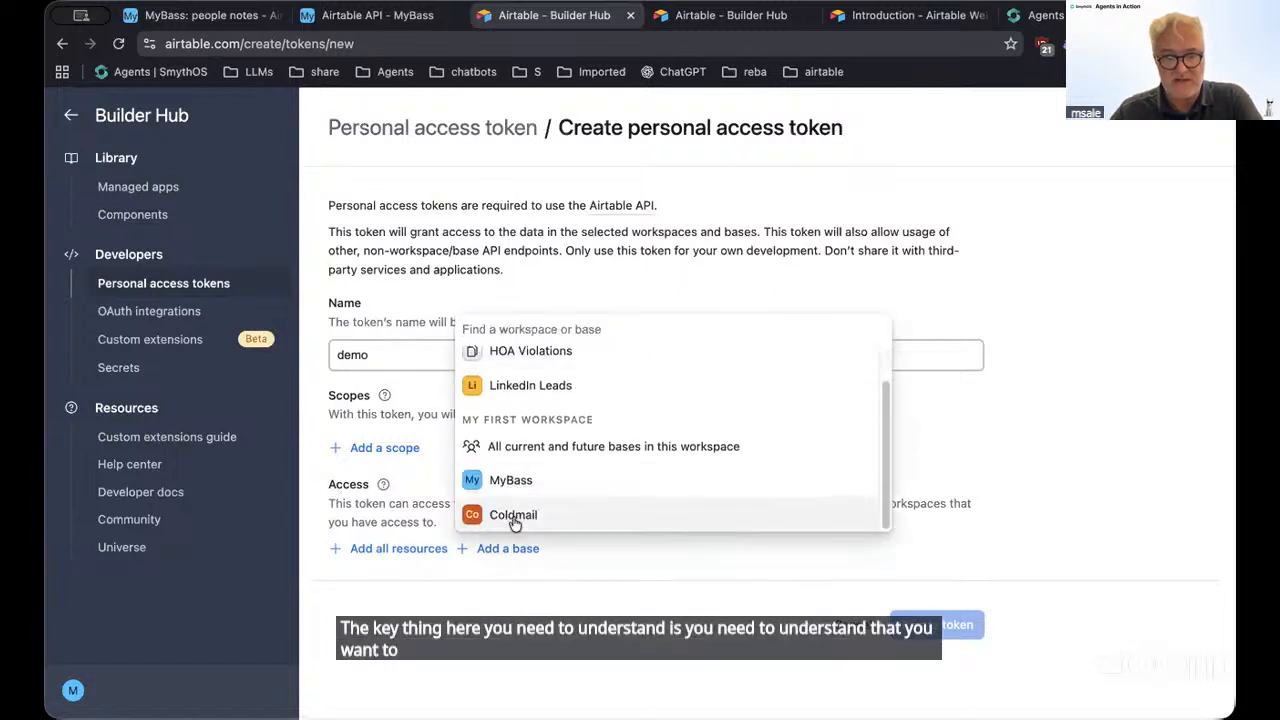
click(500, 516)
click(510, 606)
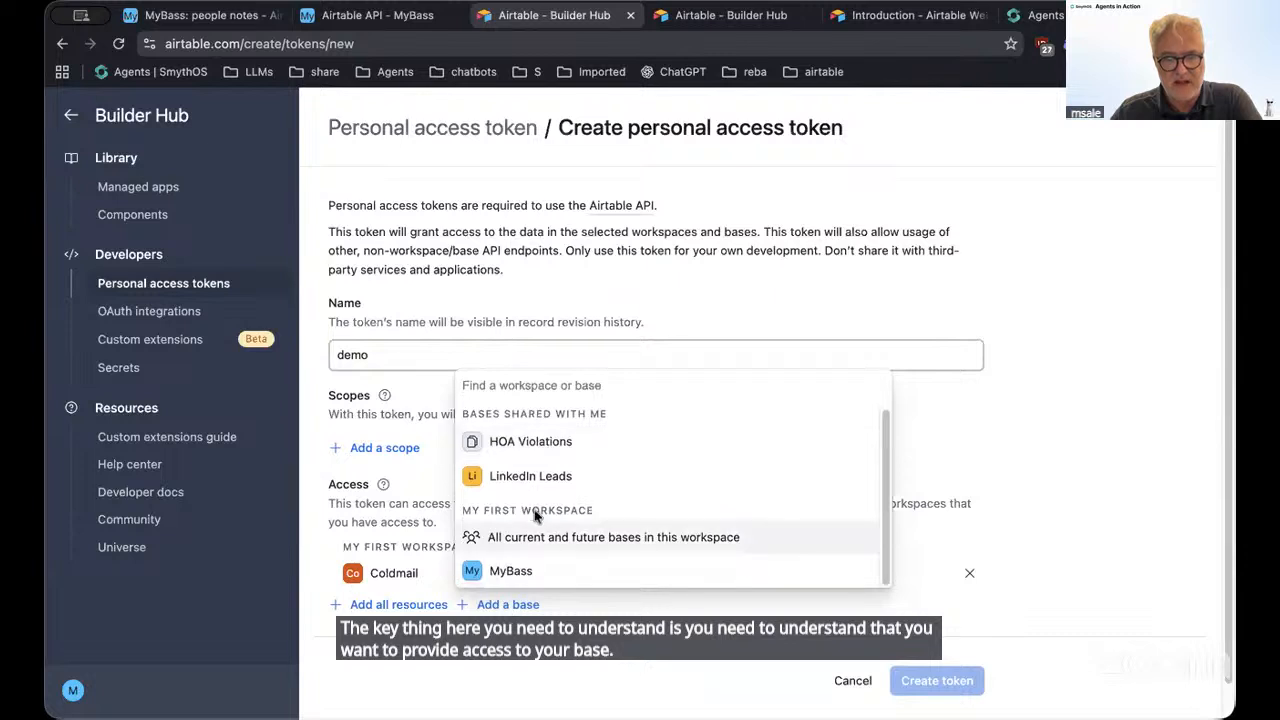
click(521, 575)
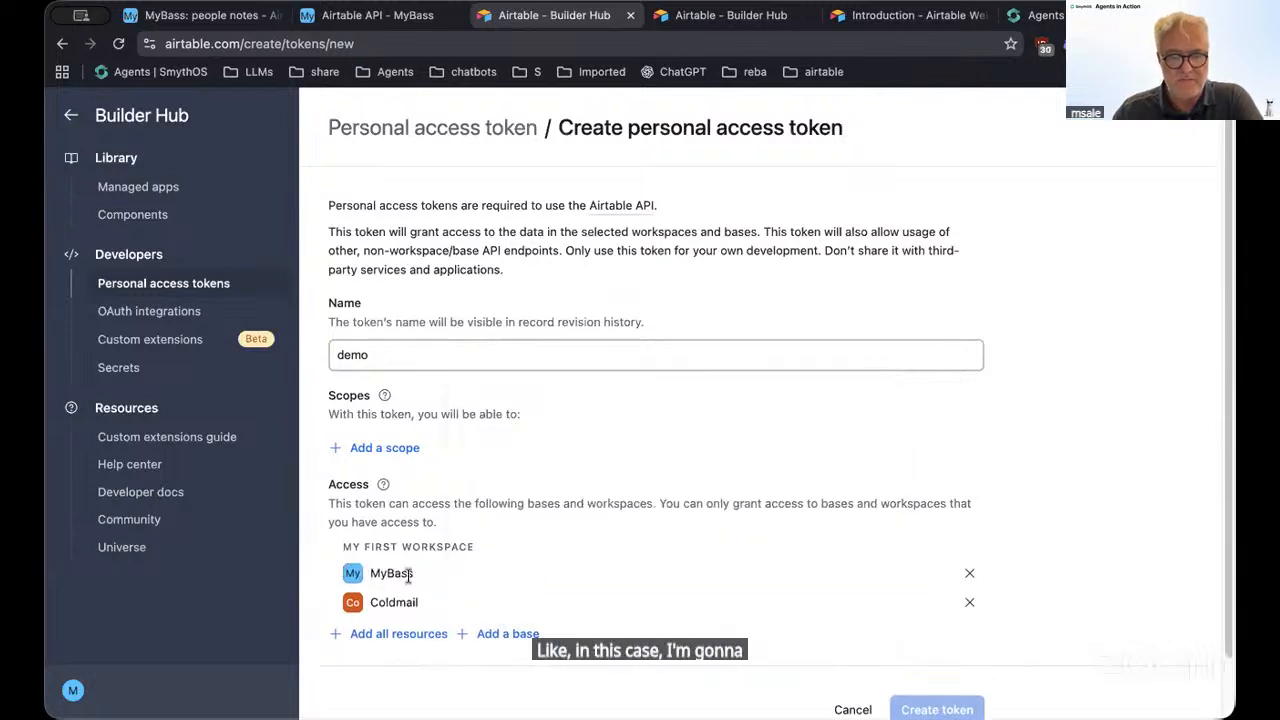
click(969, 602)
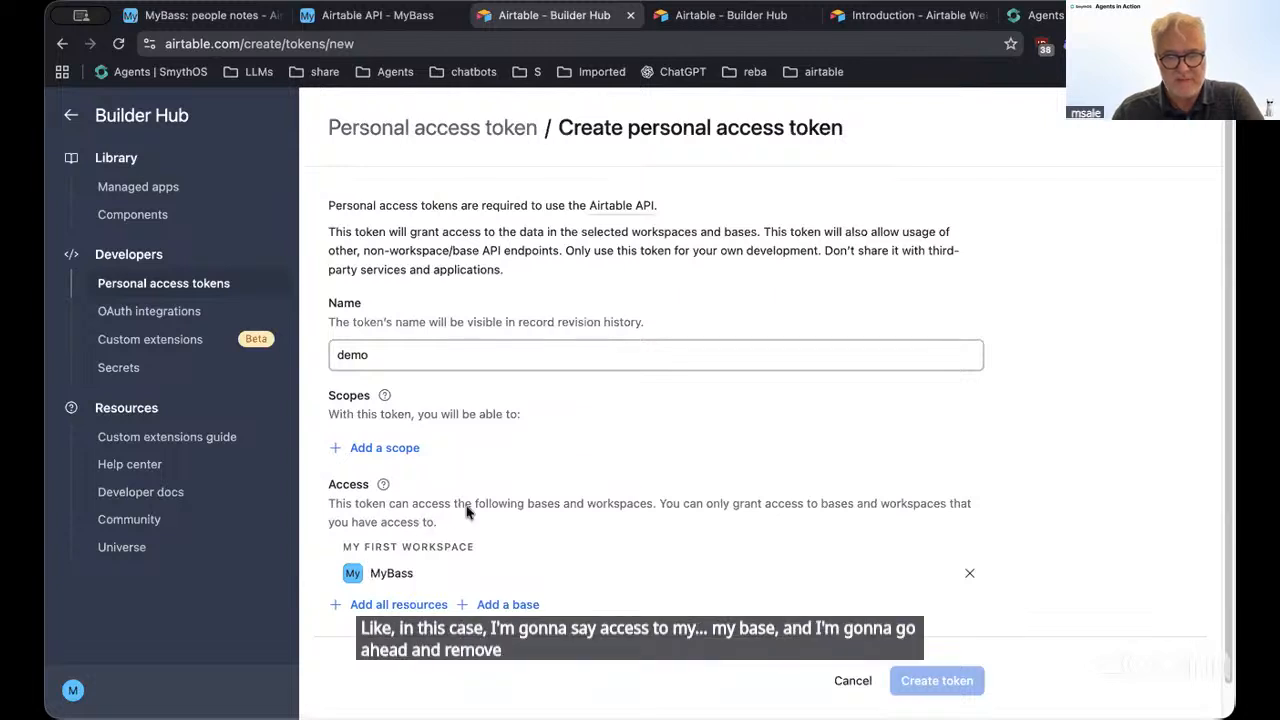
Add the data.records:read, data.records:write and schema.bases:read scopes to the token
click(376, 452)
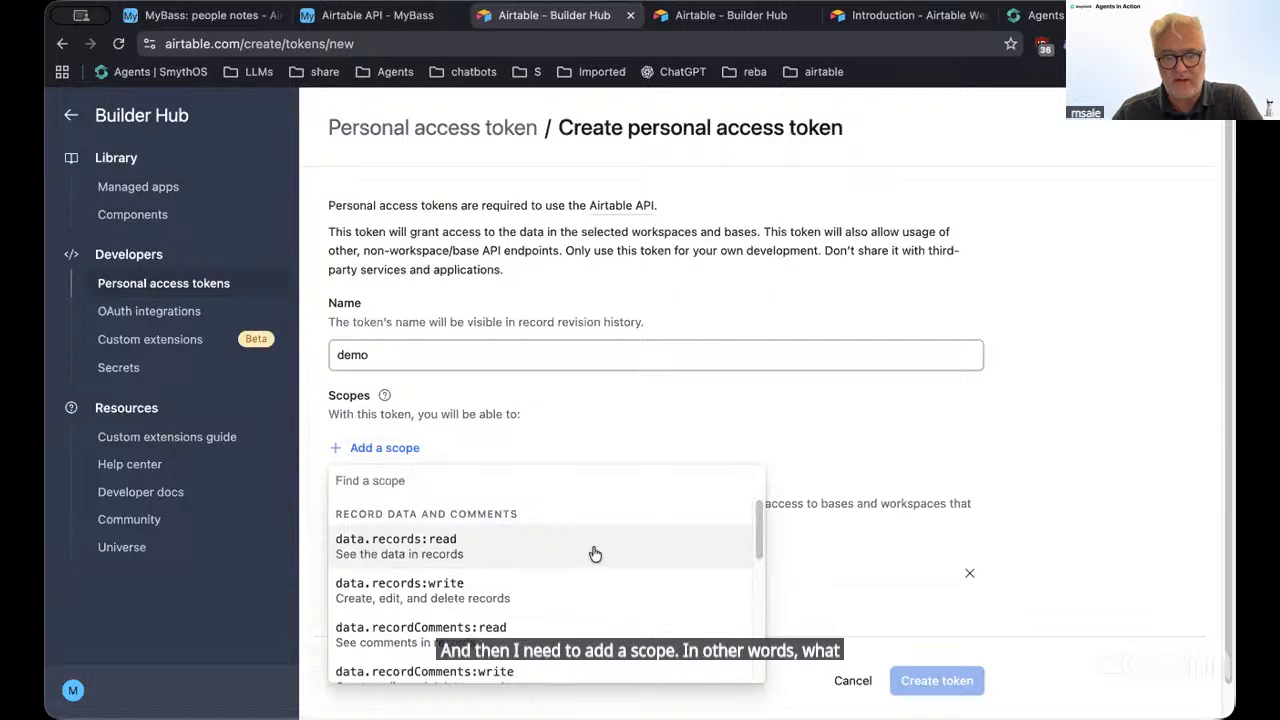
click(420, 553)
click(392, 490)
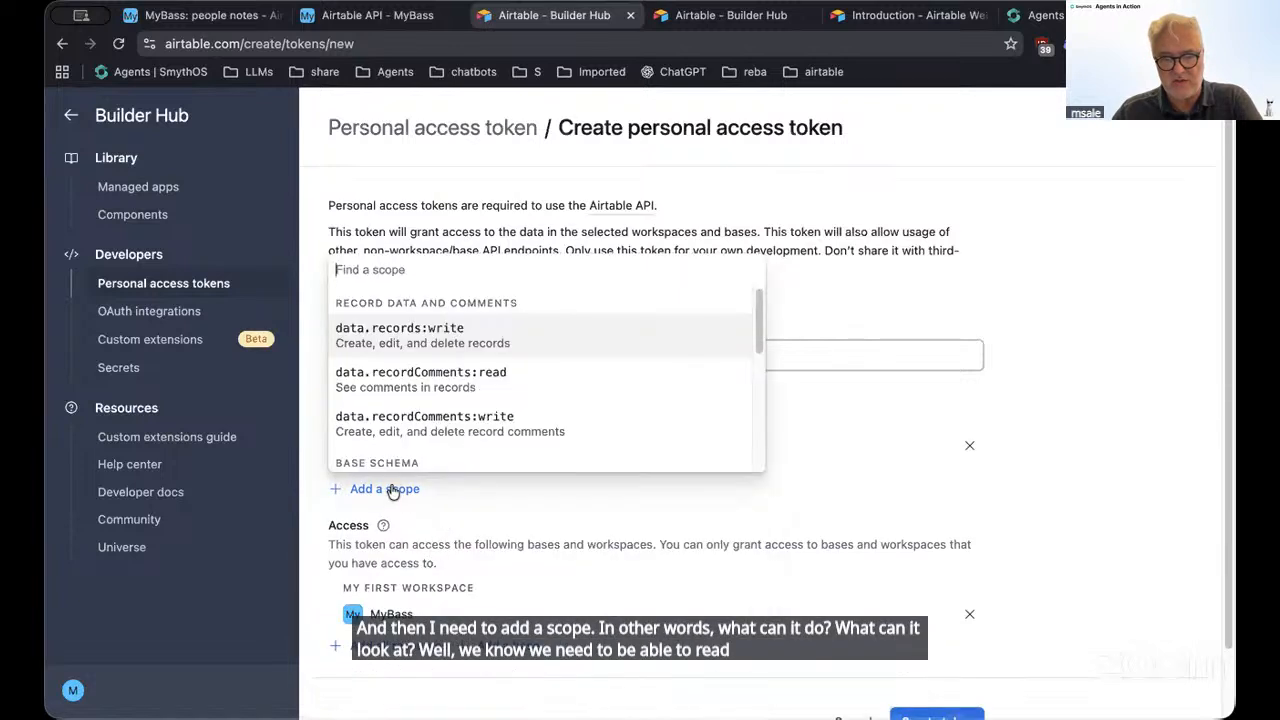
click(441, 327)
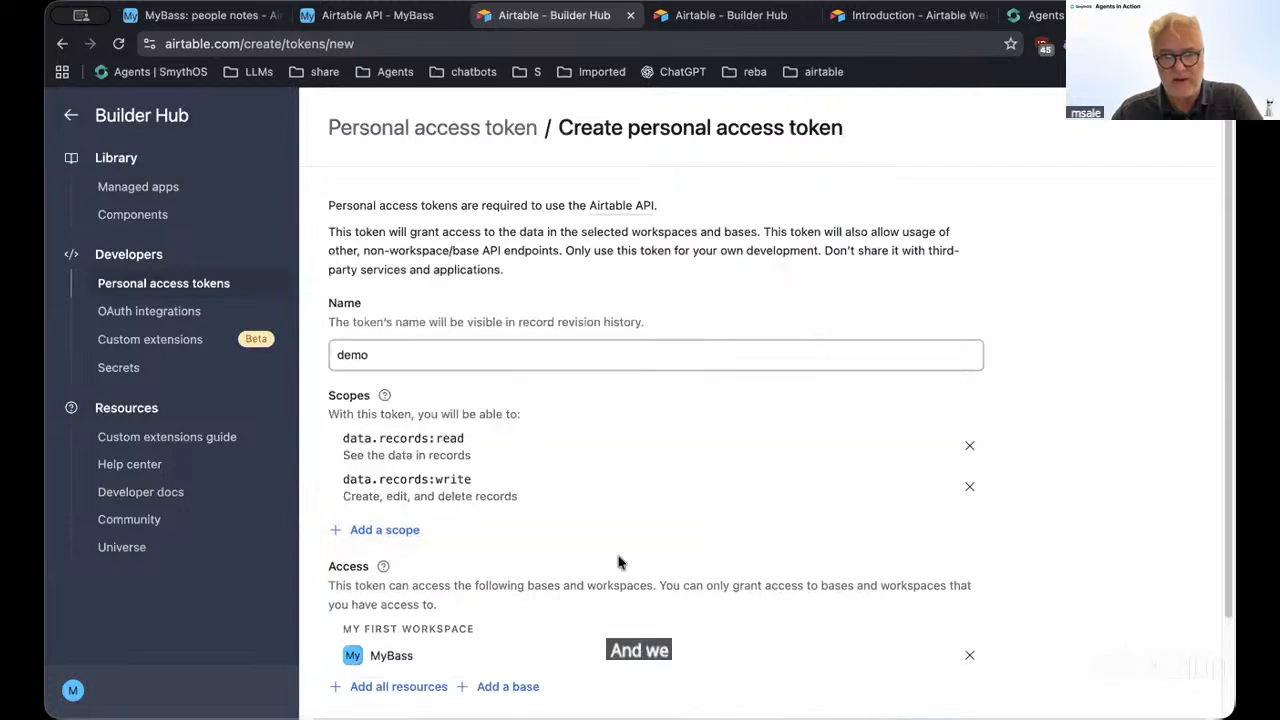
click(394, 537)
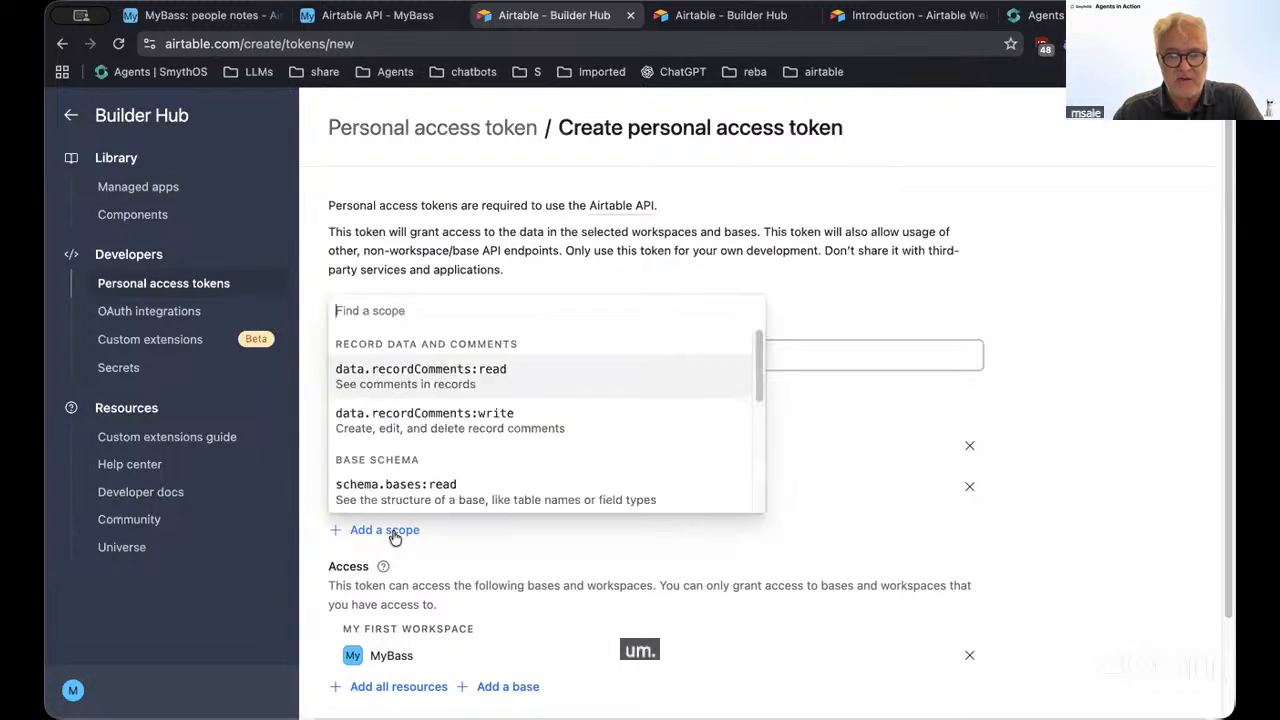
text(sch)
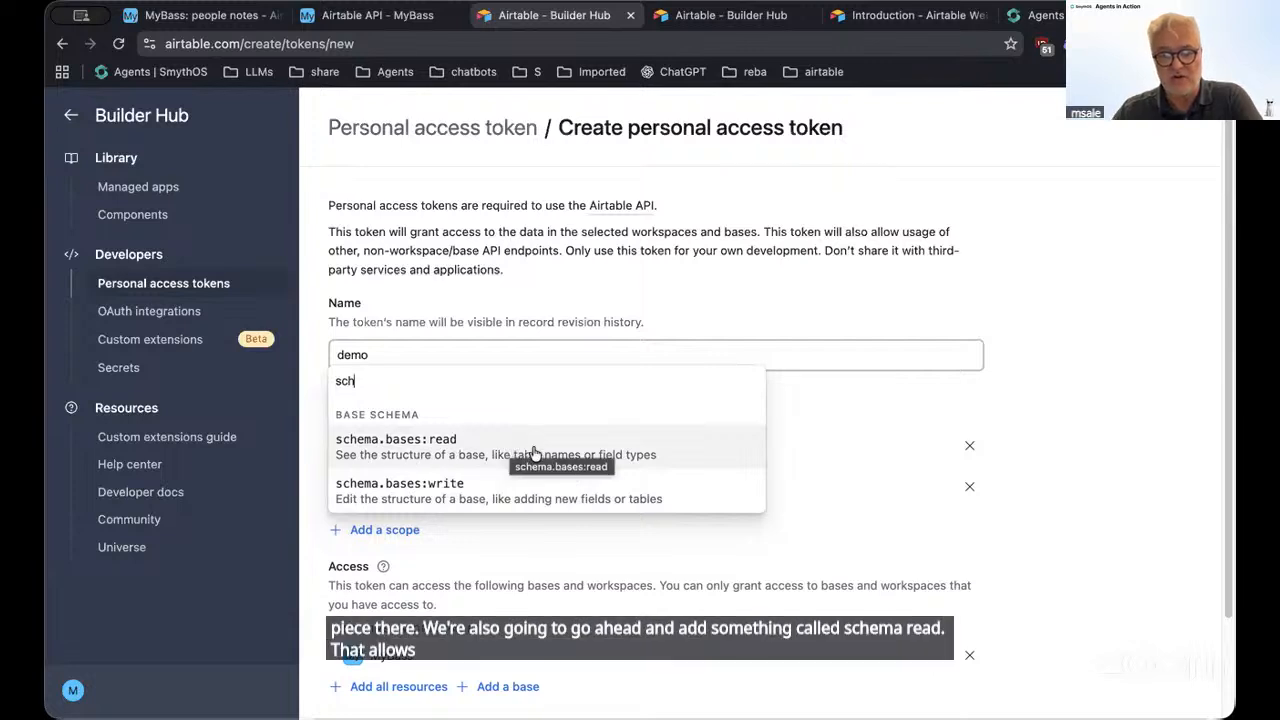
click(472, 443)
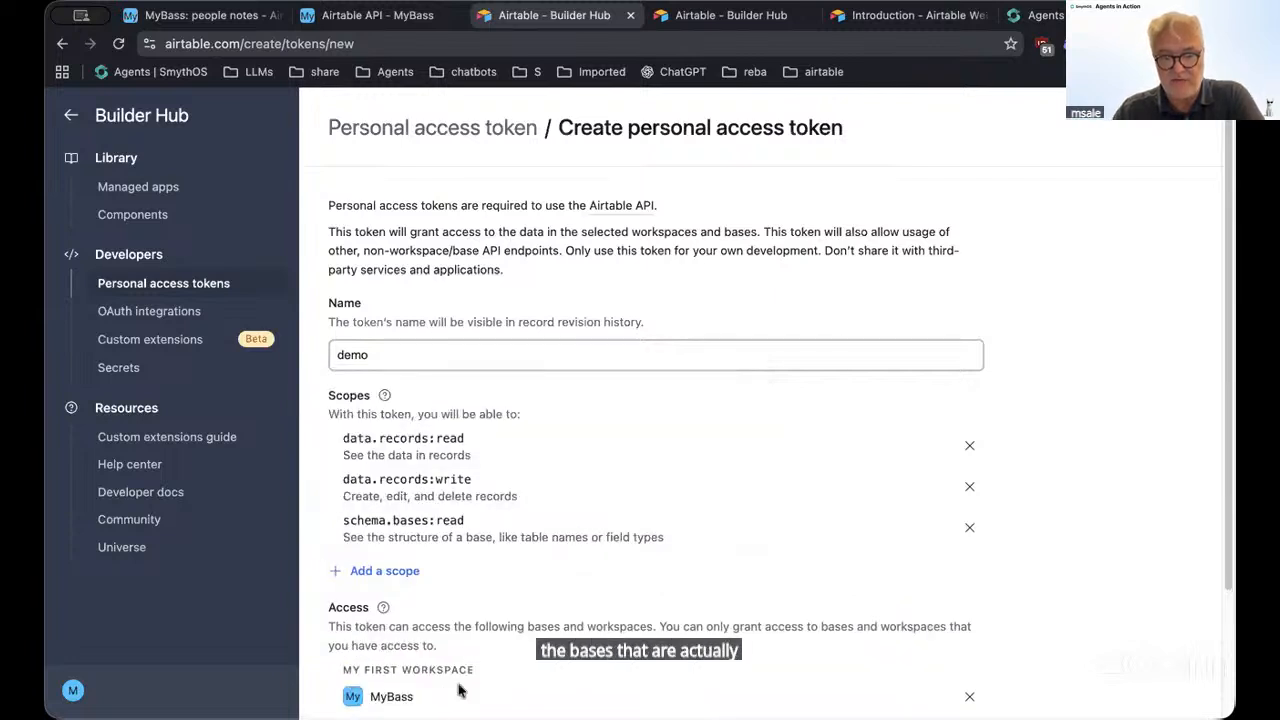
scroll(588, 523, down, 2)
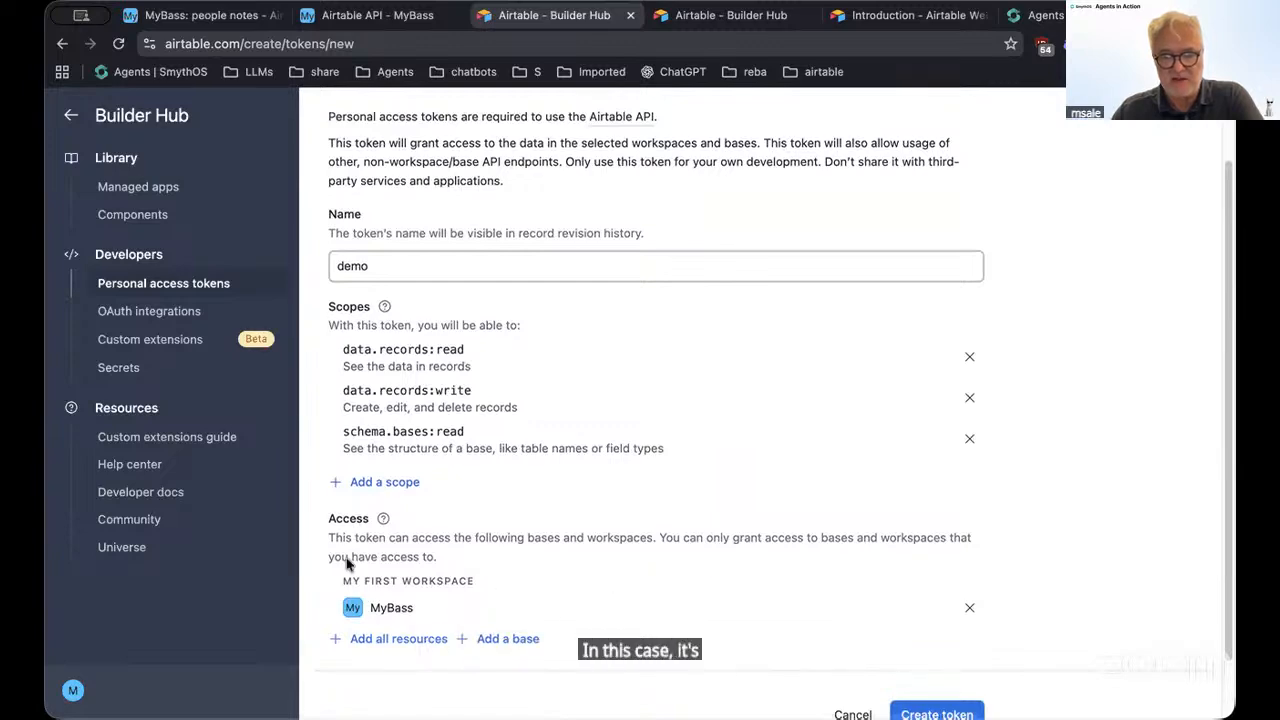
scroll(564, 514, down, 2)
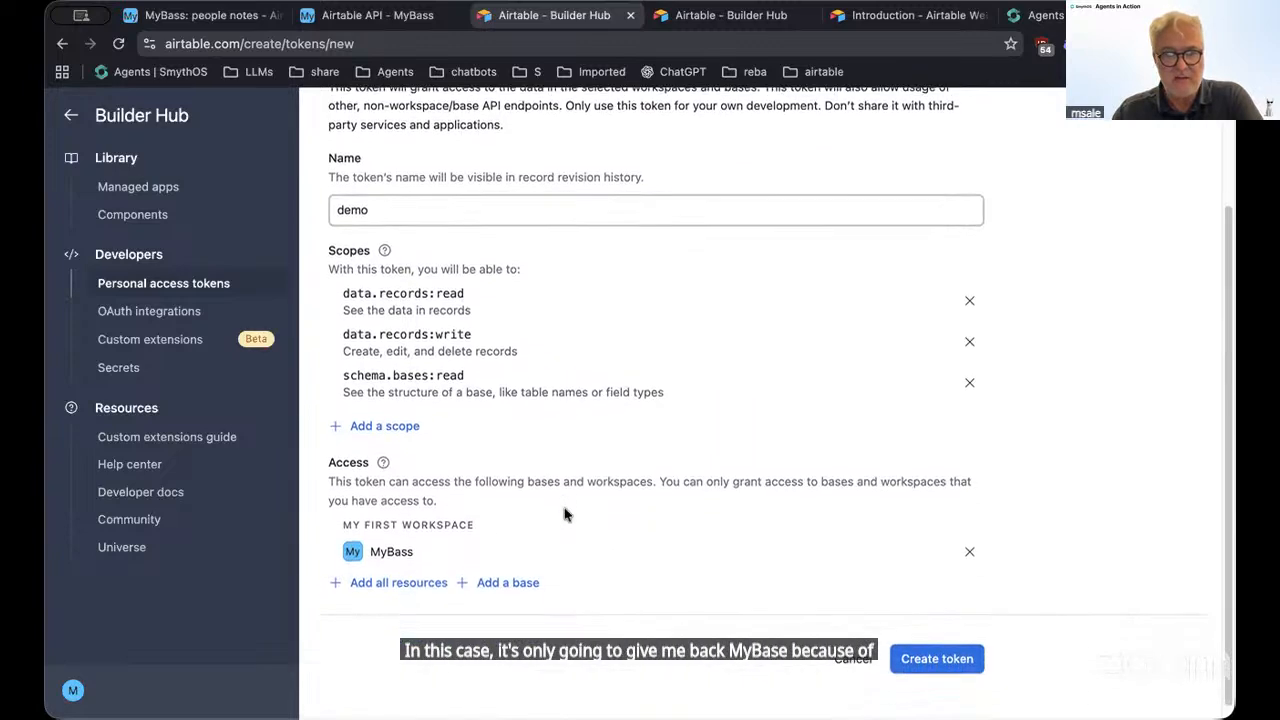
Create the demo token and copy its value to the clipboard
click(937, 646)
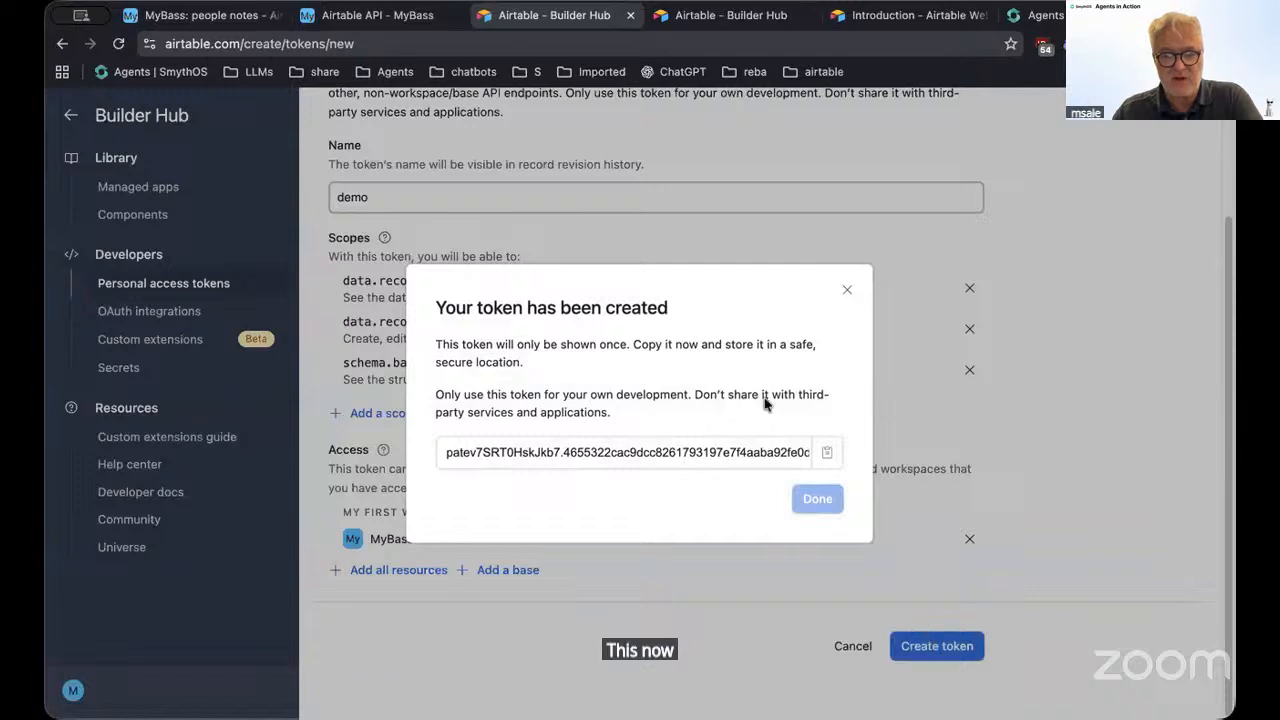
click(830, 458)
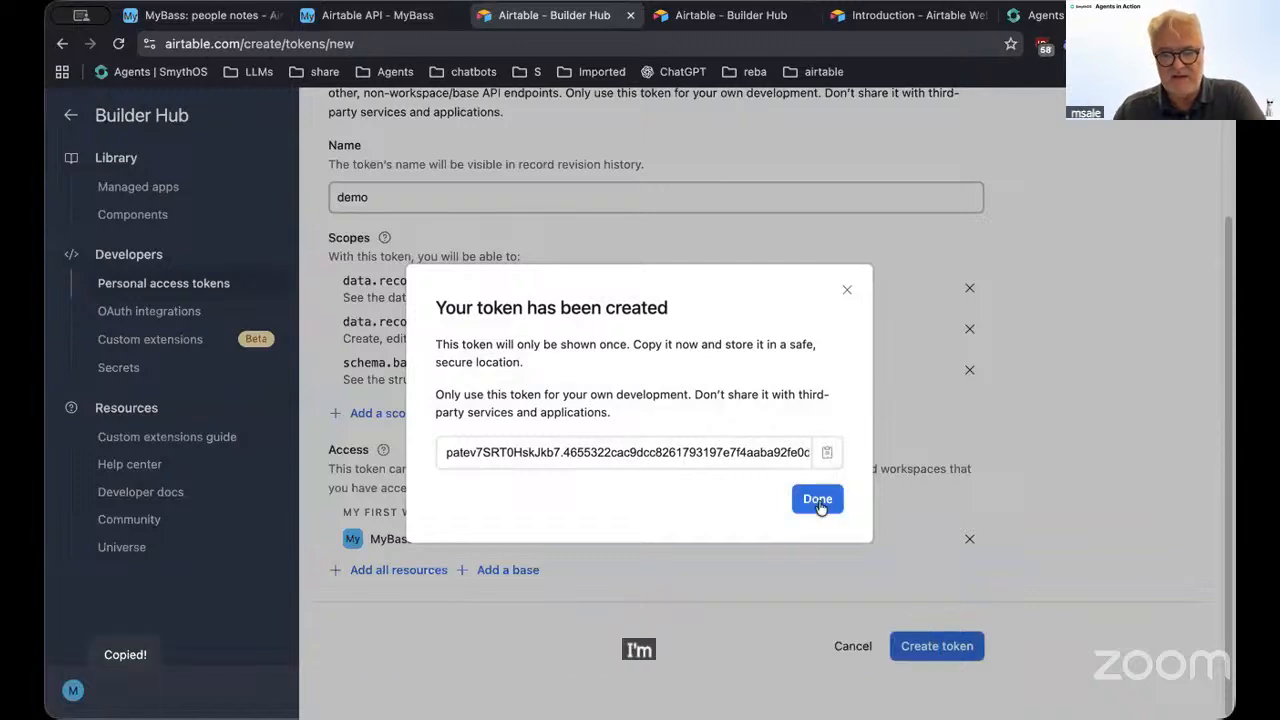
click(818, 500)
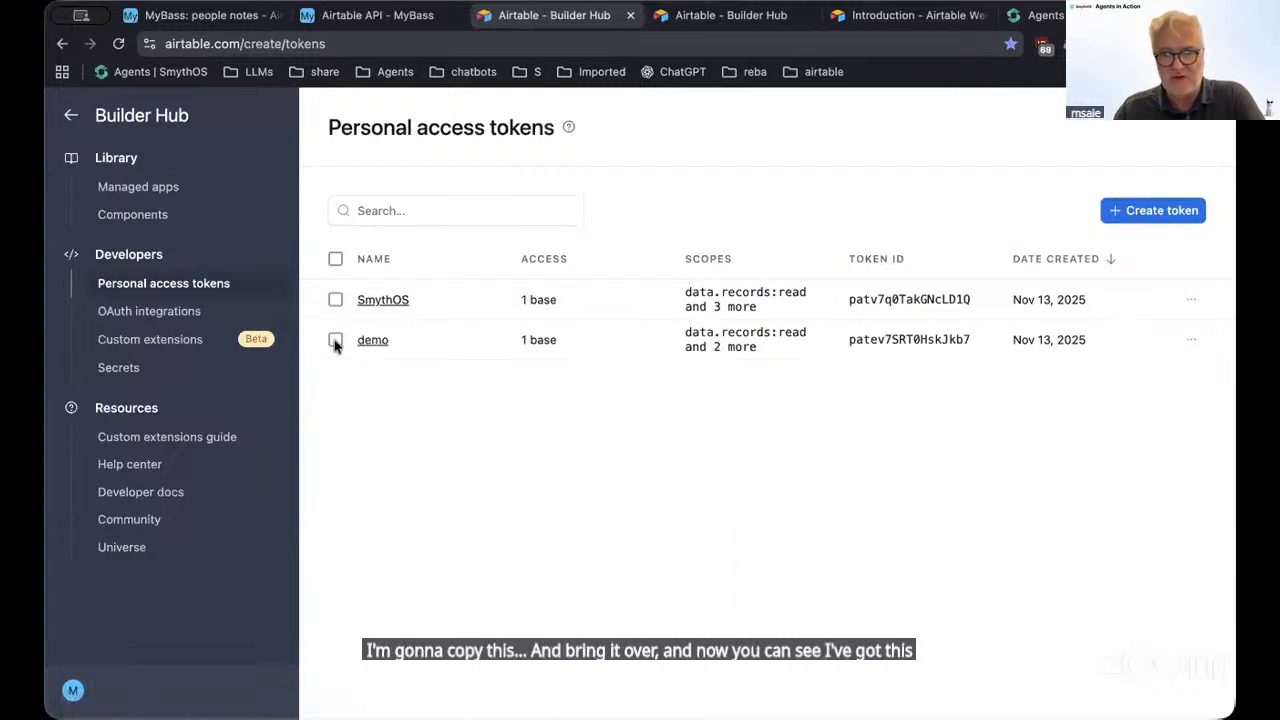
Delete the demo token so only the SmythOS token remains
click(335, 341)
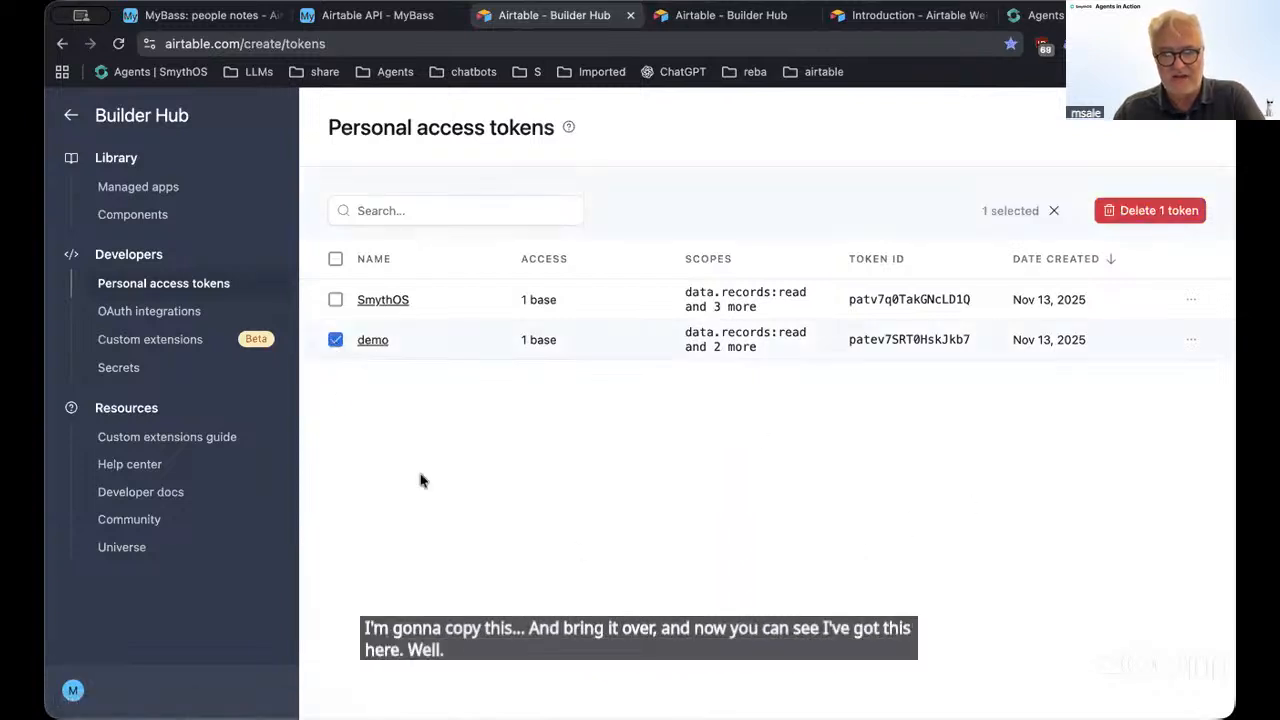
click(1138, 212)
click(756, 467)
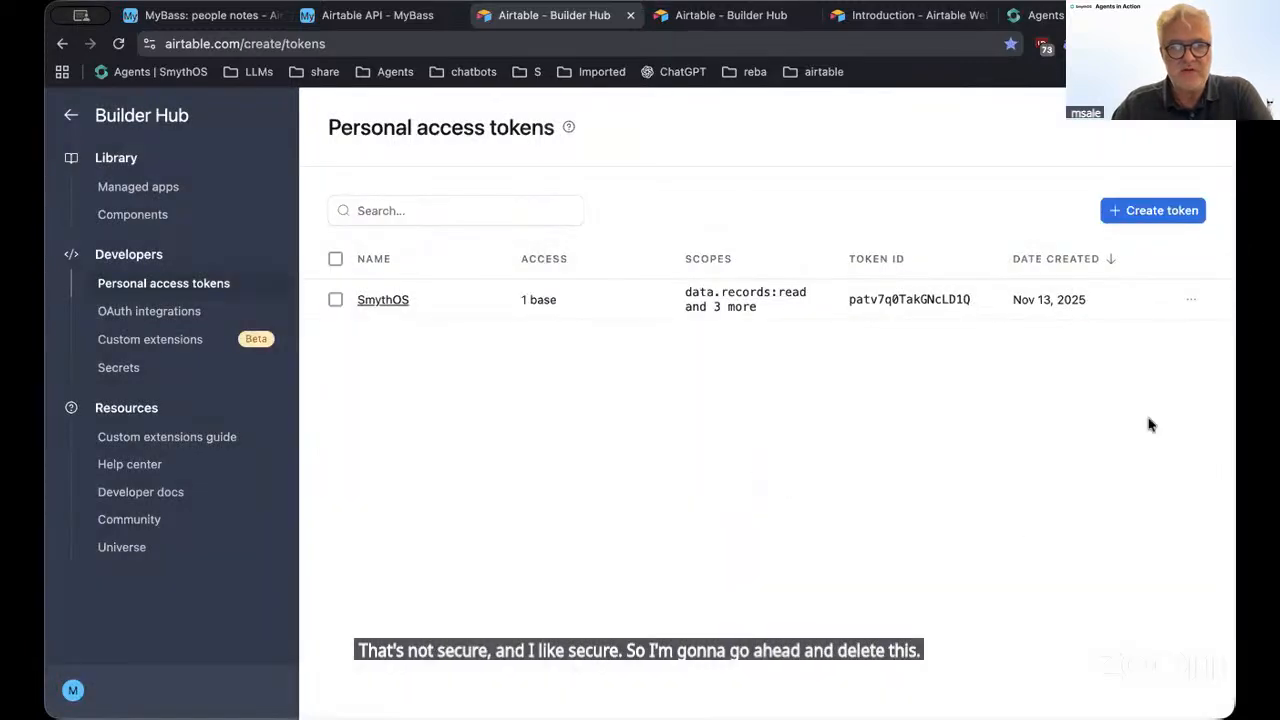
click(1035, 15)
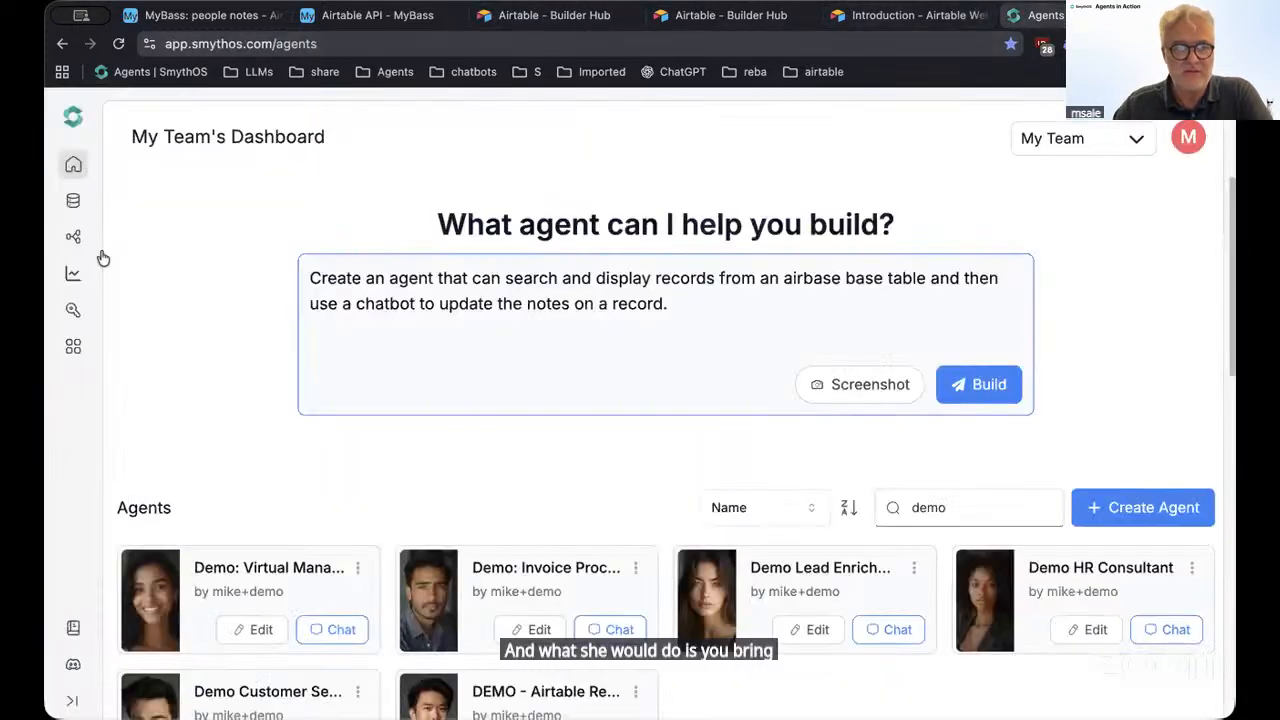
Open the Vault in a new tab, review the stored API keys, and start adding a key
right_click(70, 308)
click(86, 317)
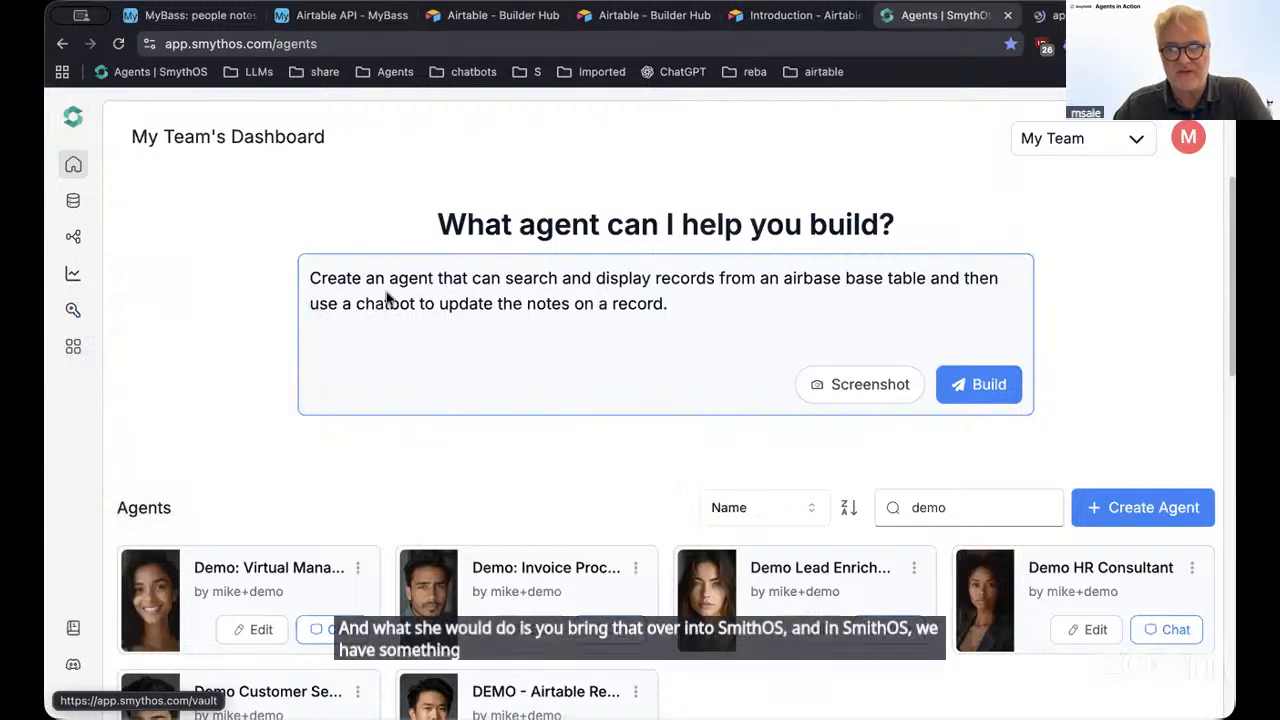
key(ctrl+Tab)
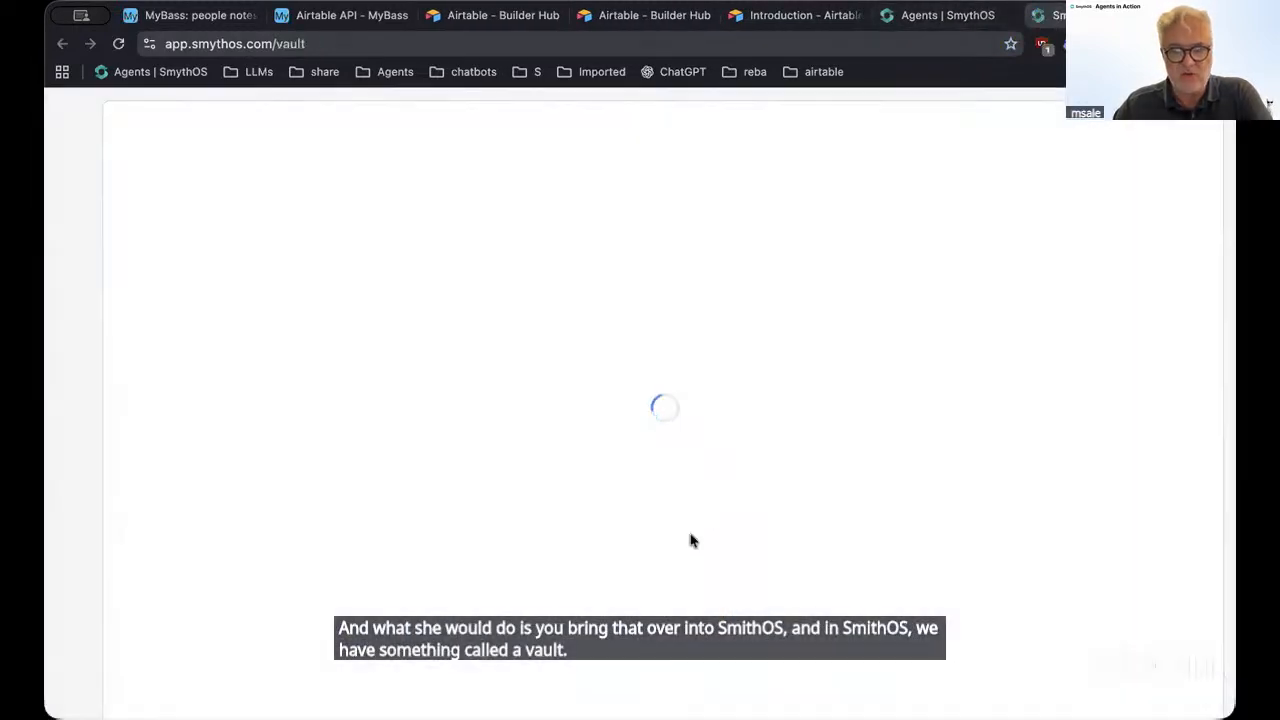
scroll(668, 557, down, 4)
scroll(670, 550, down, 15)
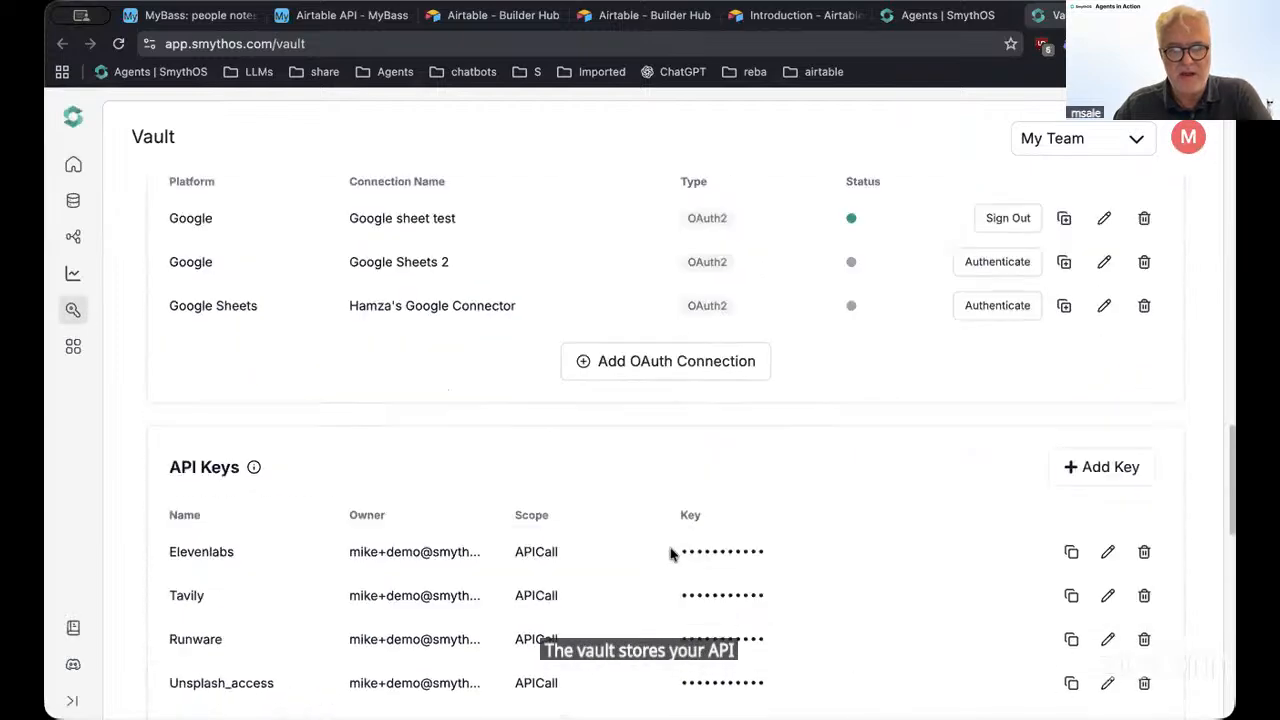
scroll(667, 533, down, 3)
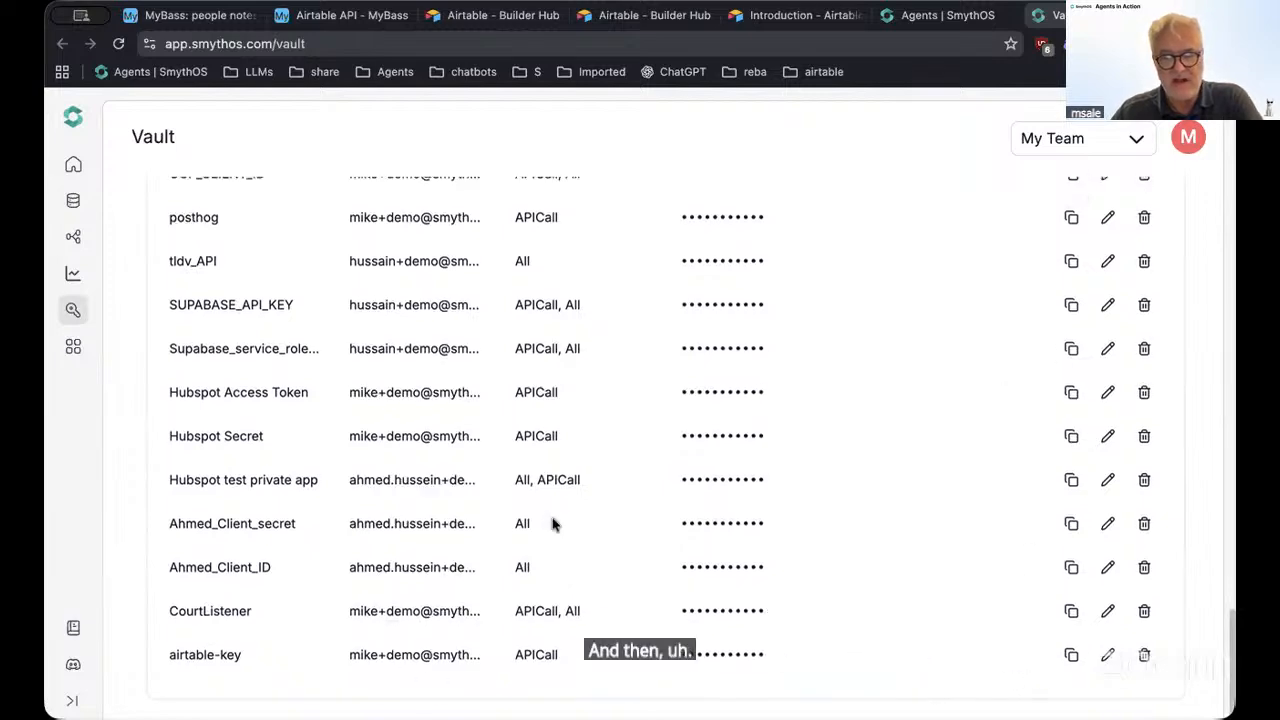
scroll(554, 523, up, 10)
scroll(929, 529, down, 3)
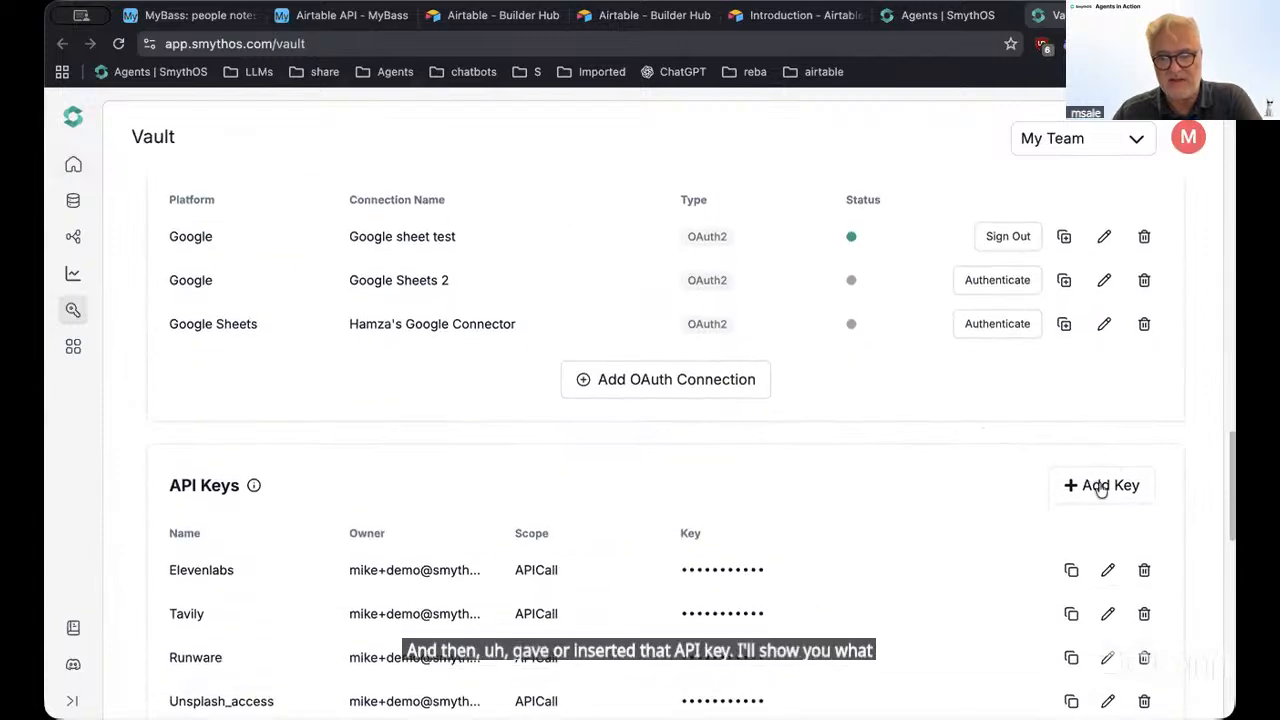
click(1098, 486)
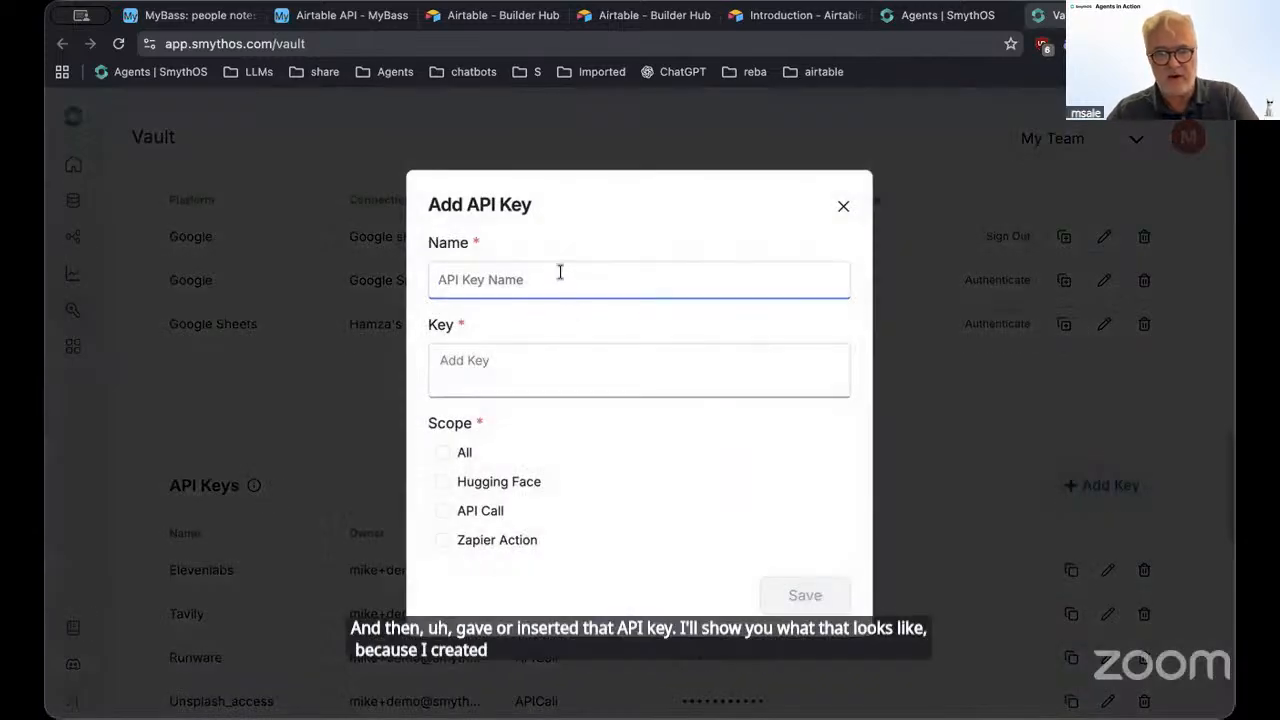
Fill the key as 'airhead' with the pasted Airtable token and API Call scope, then discard it
text(air)
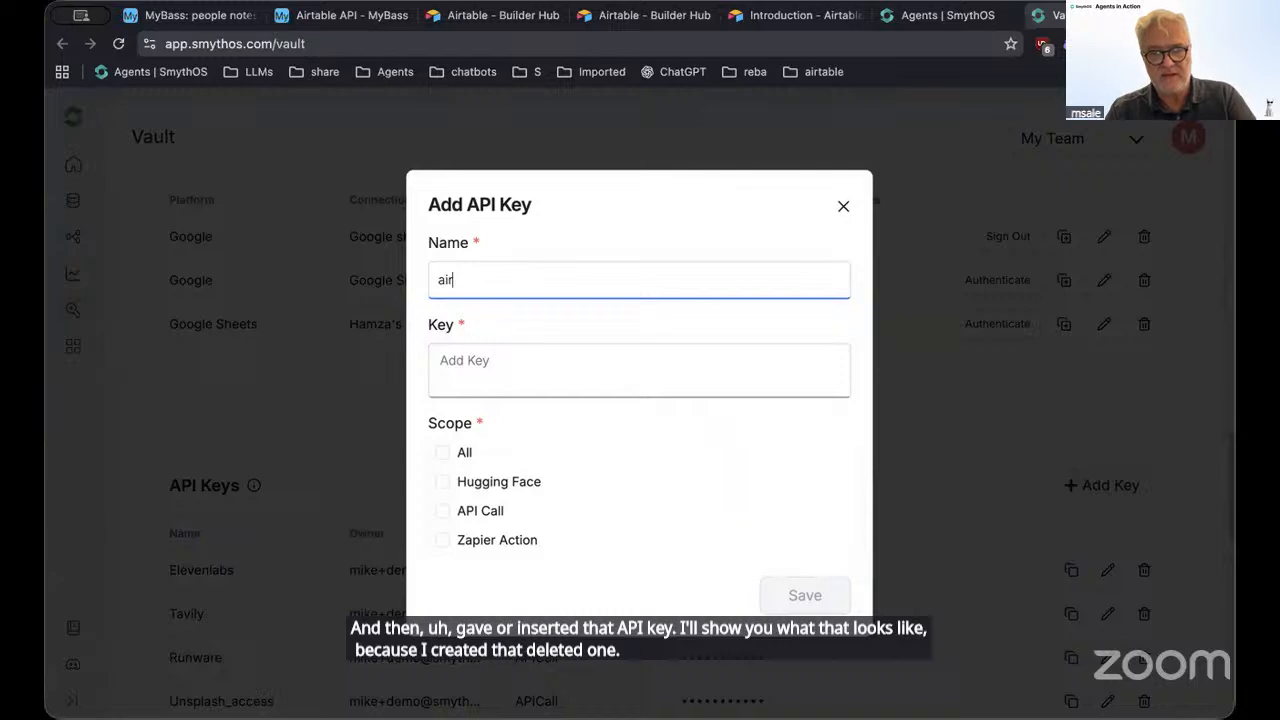
text(head)
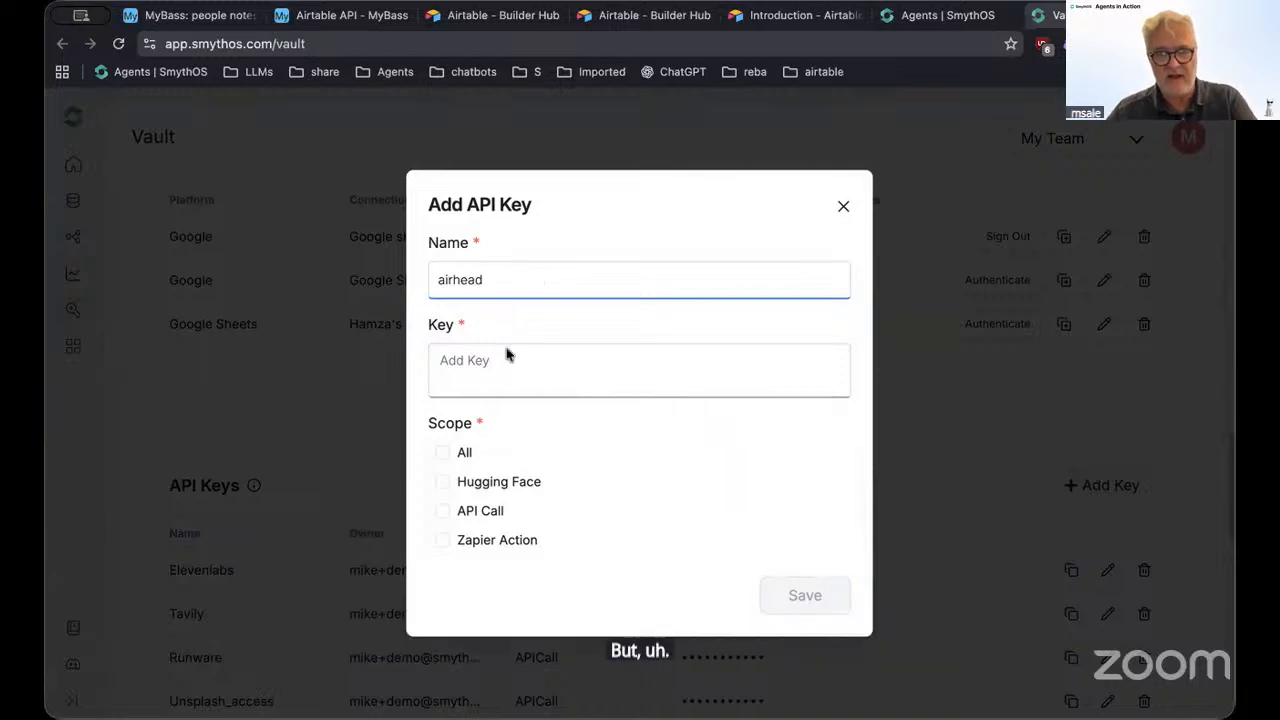
click(506, 363)
key(super+v)
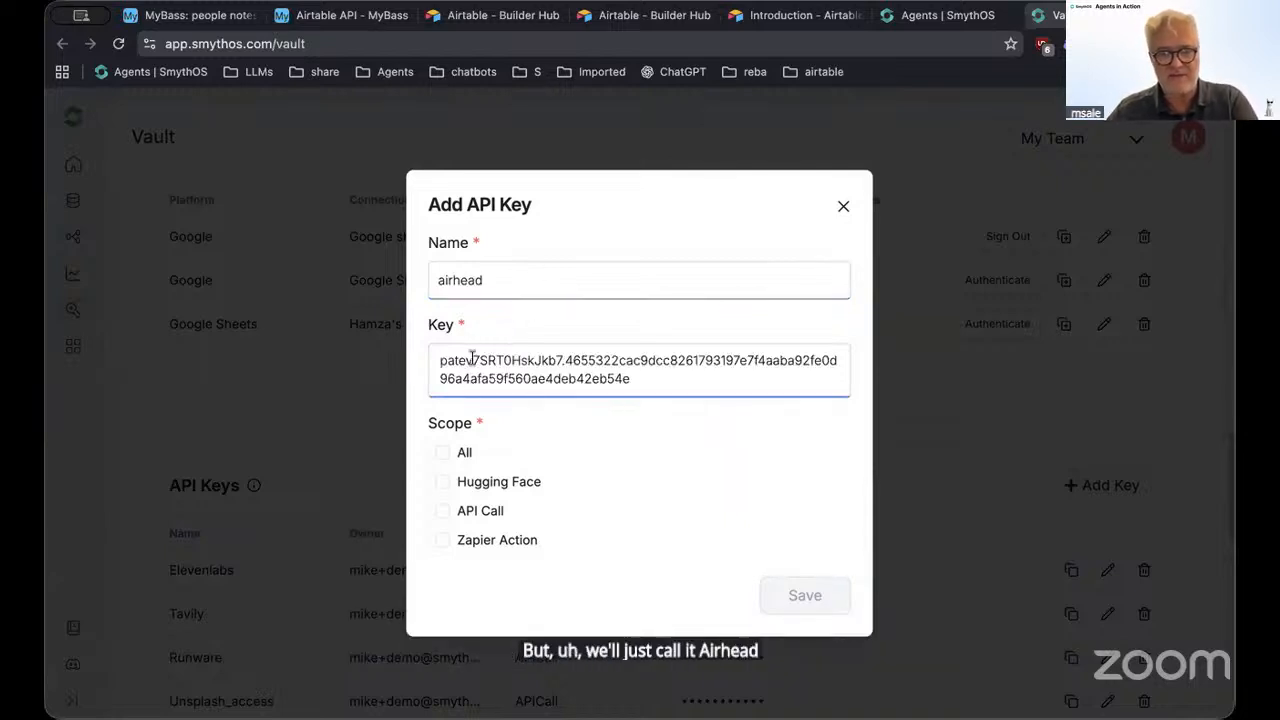
drag(671, 380, 378, 347)
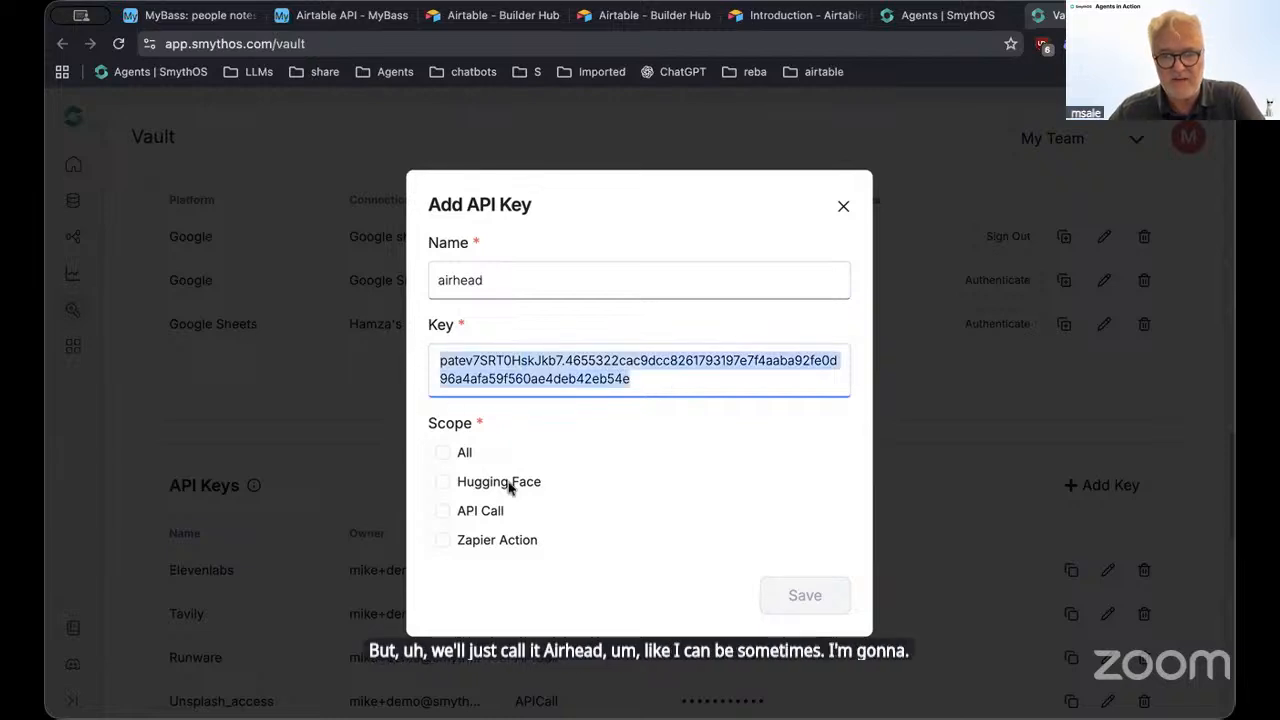
click(447, 512)
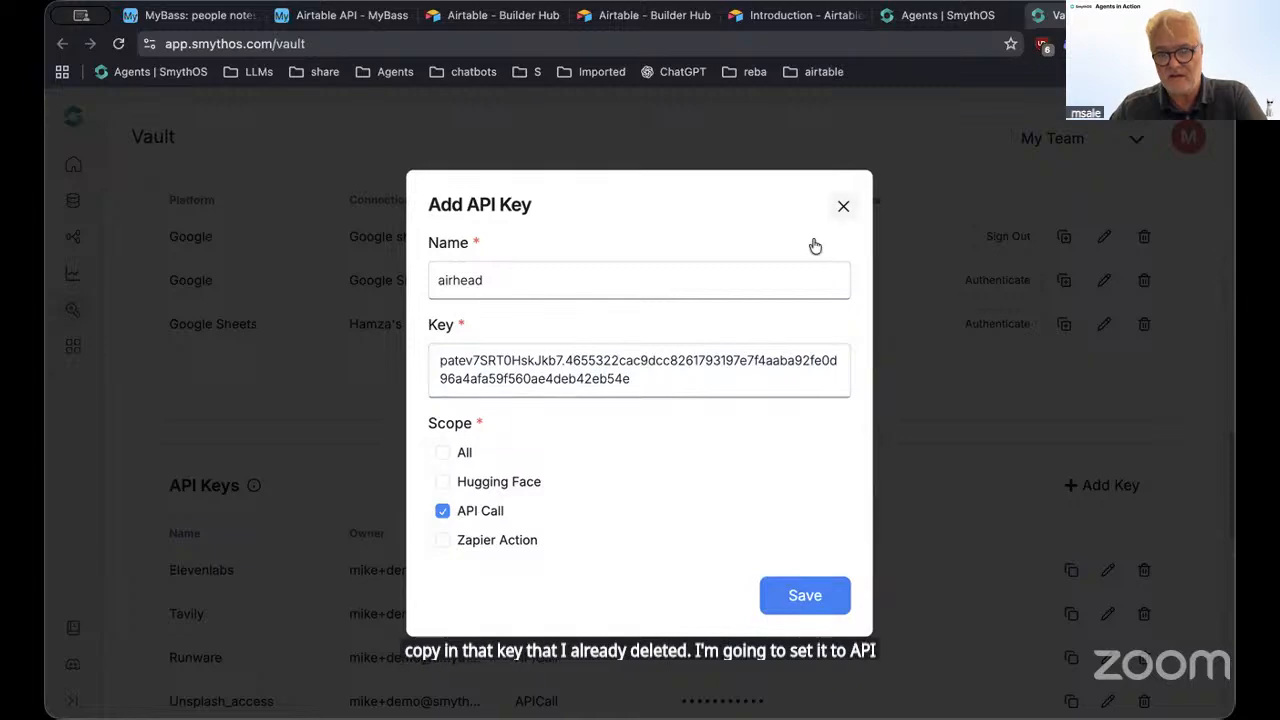
click(840, 207)
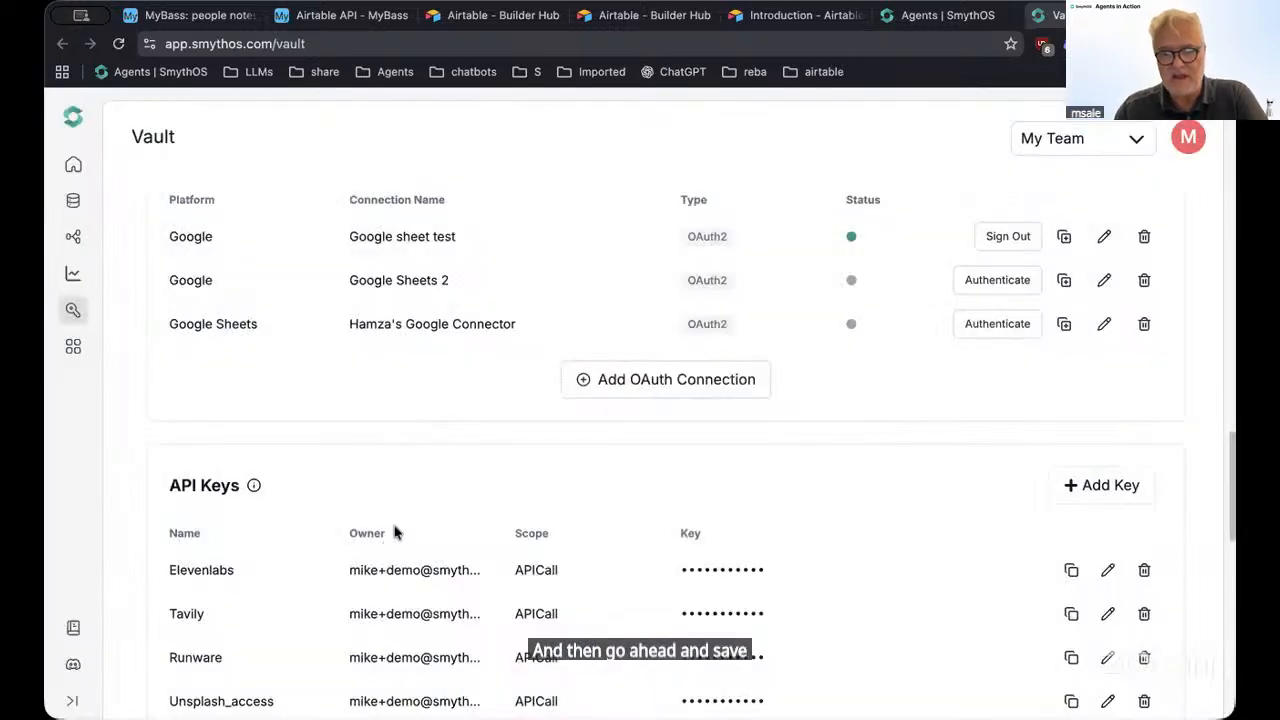
scroll(392, 520, down, 10)
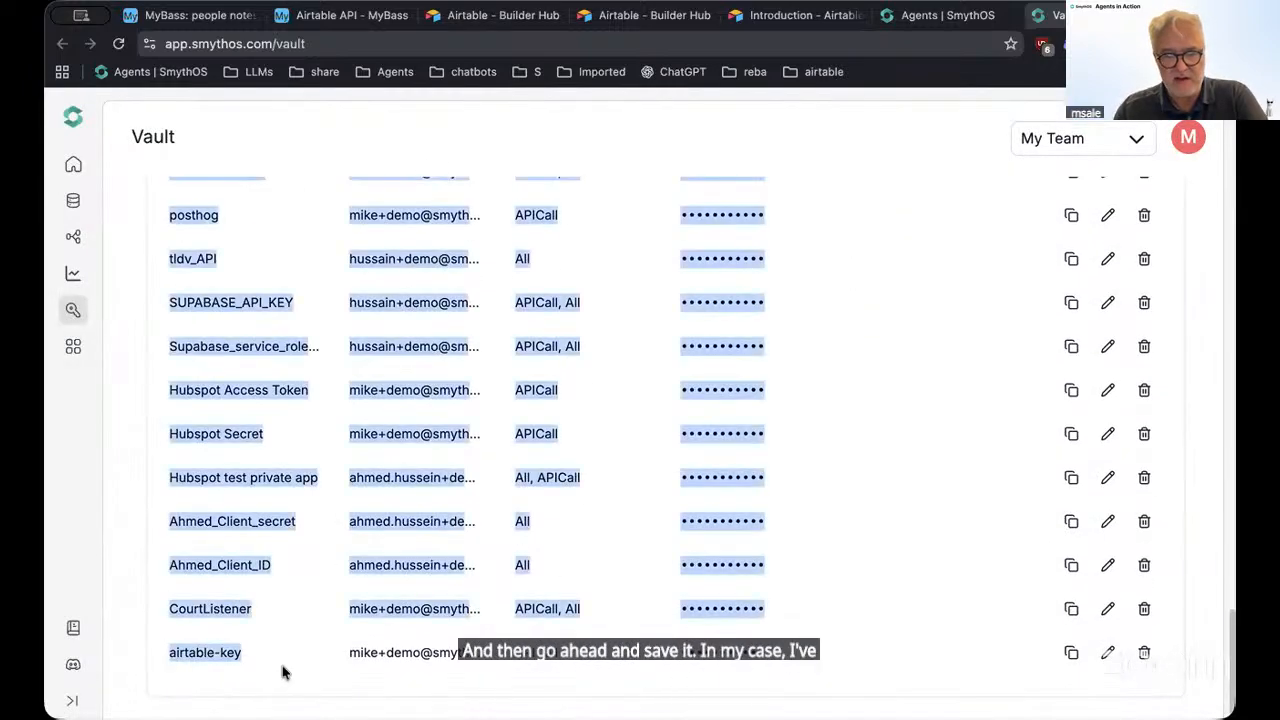
triple_click(196, 654)
click(200, 656)
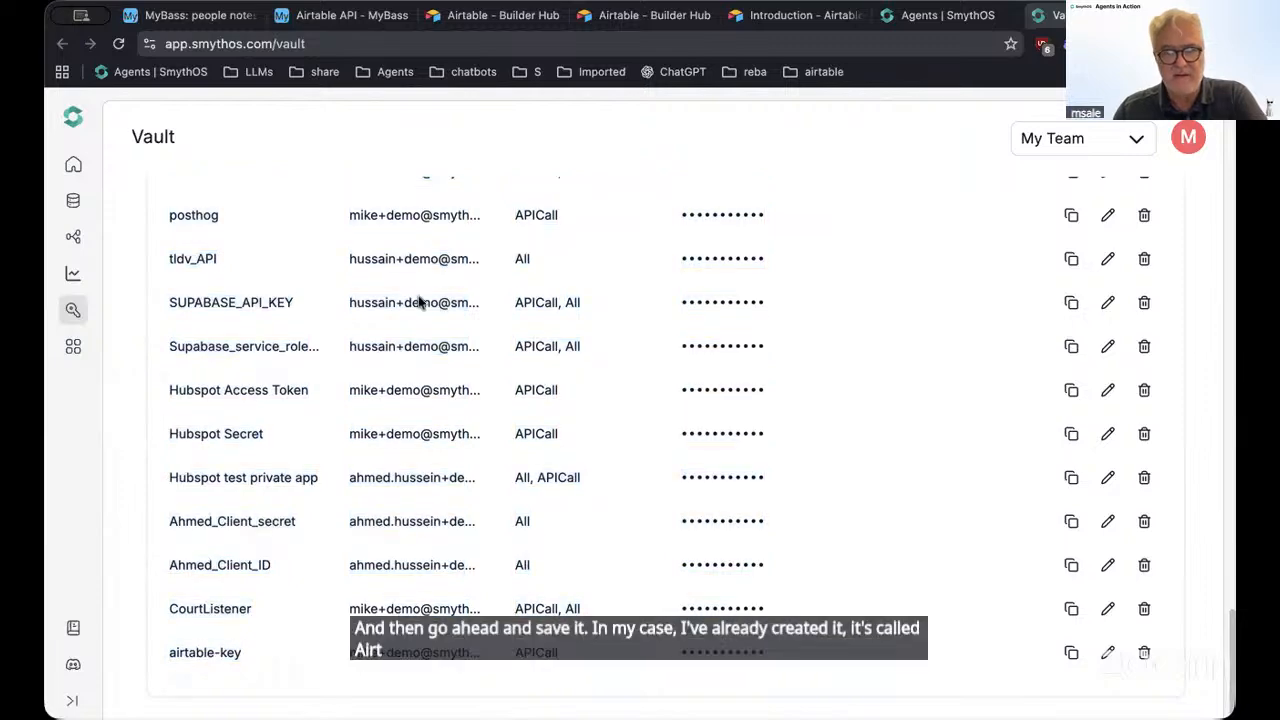
scroll(385, 210, up, 15)
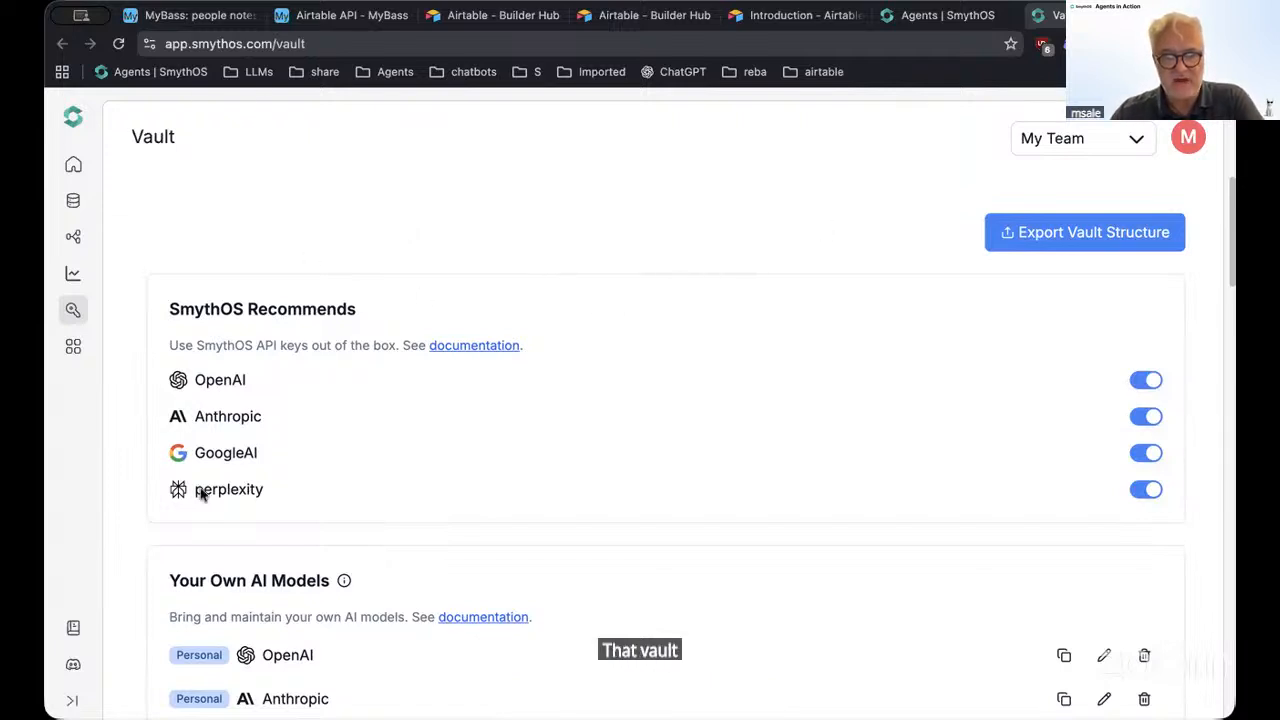
scroll(303, 455, down, 3)
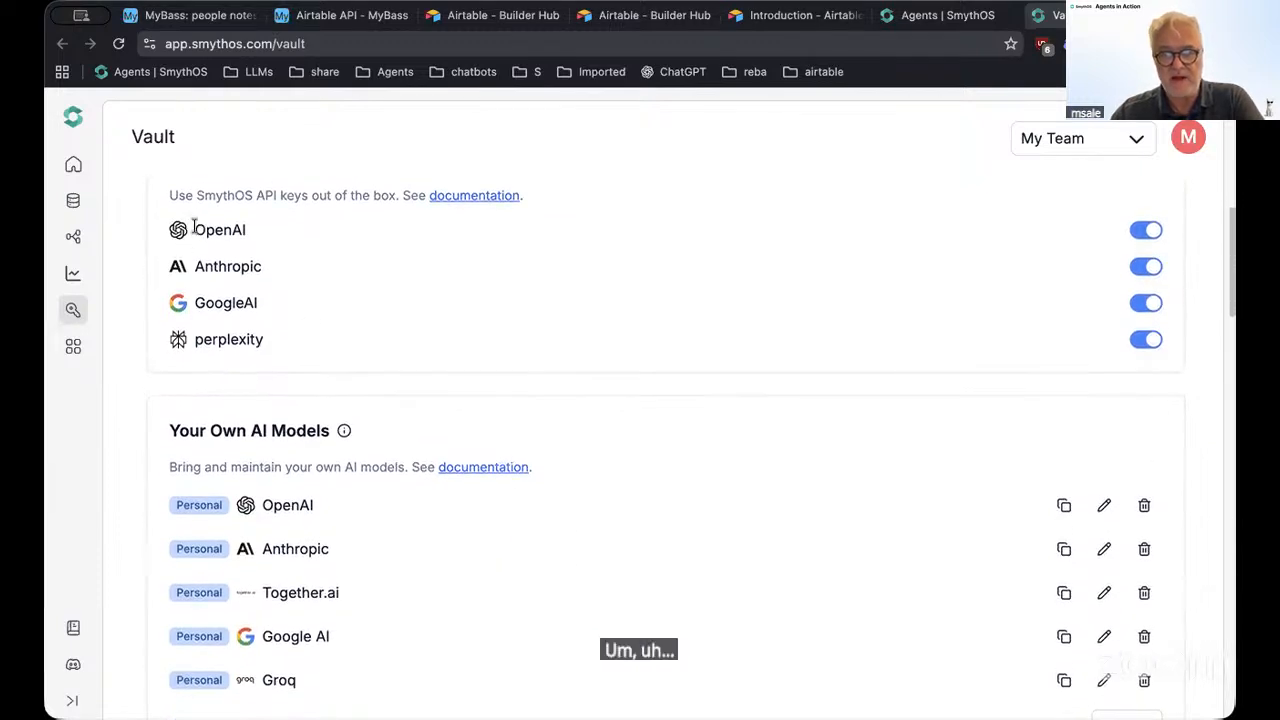
drag(196, 226, 287, 244)
drag(206, 266, 281, 279)
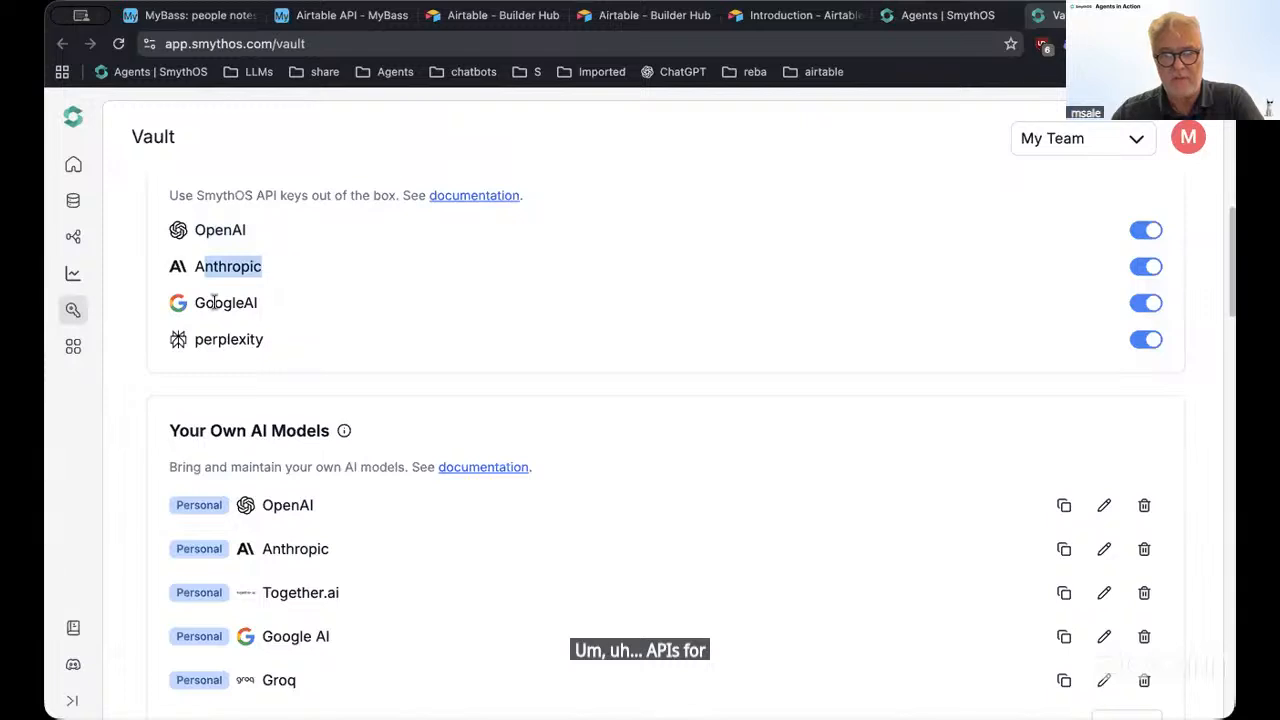
drag(213, 302, 311, 349)
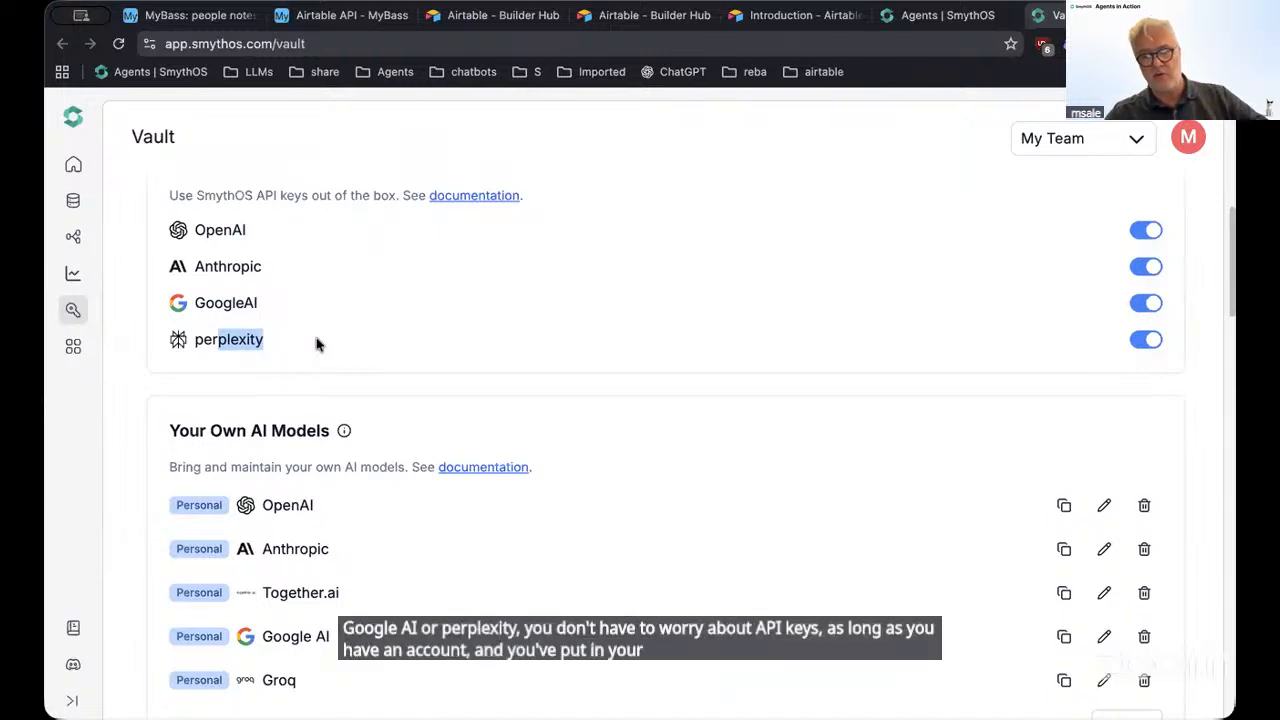
click(386, 380)
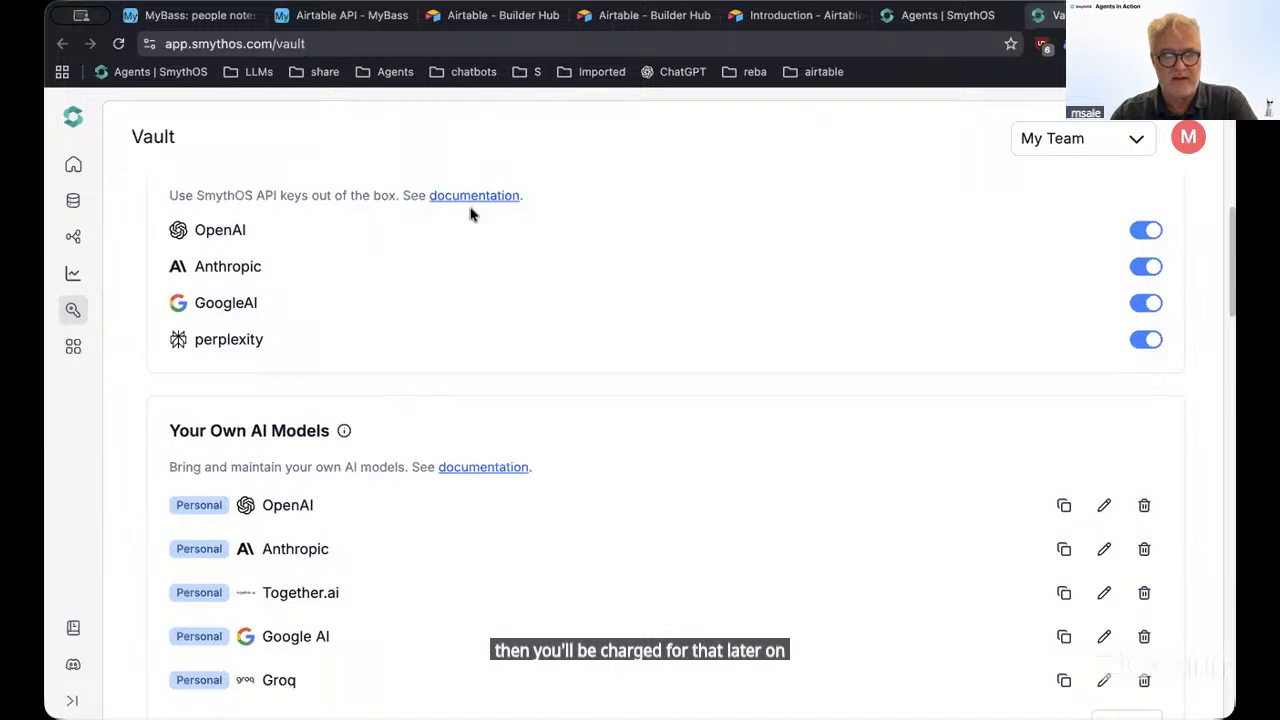
scroll(648, 560, down, 2)
scroll(648, 560, down, 1)
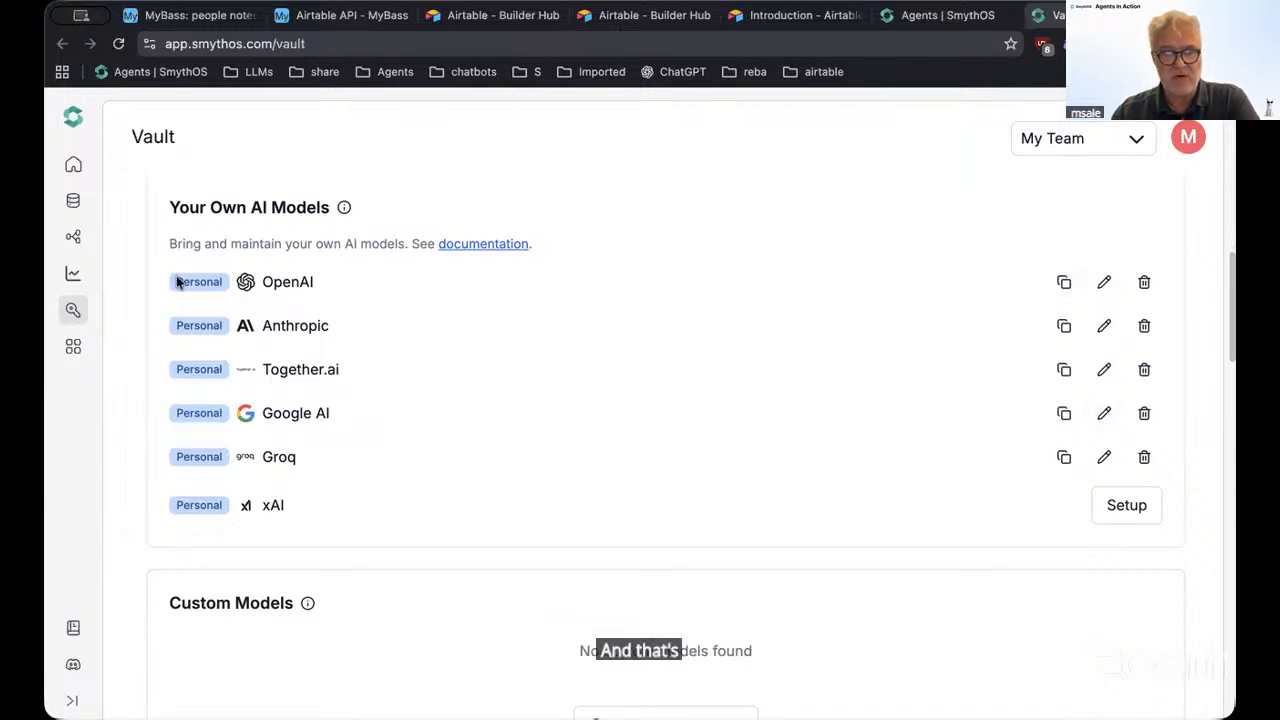
scroll(193, 297, up, 4)
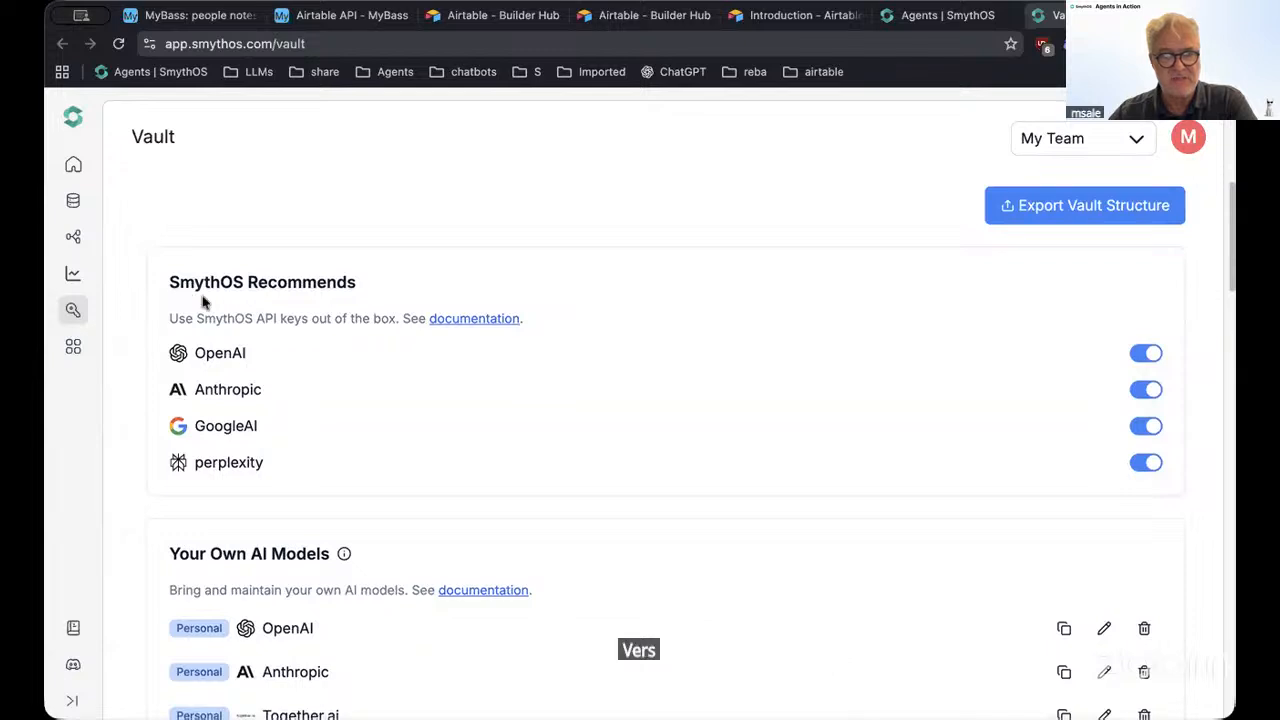
scroll(205, 308, down, 5)
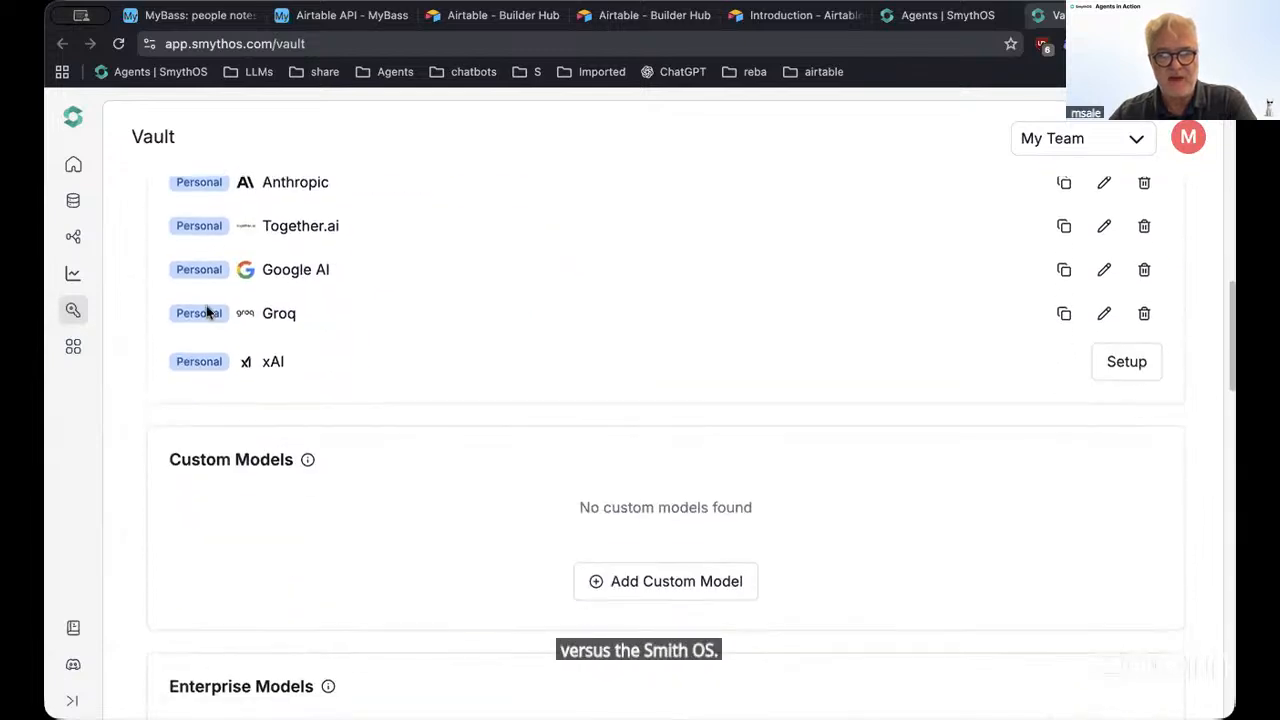
scroll(207, 305, down, 3)
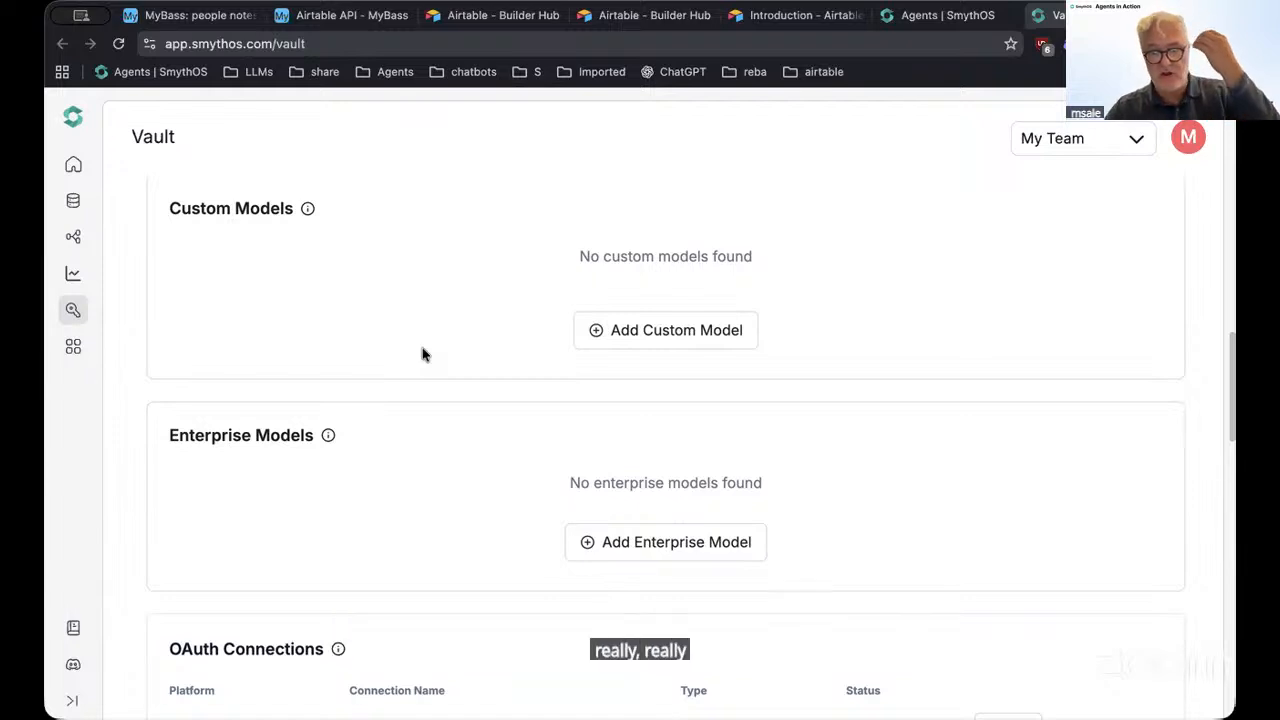
Open Add Enterprise Model, check the Bedrock and Vertex AI providers, and close it unsaved
click(685, 546)
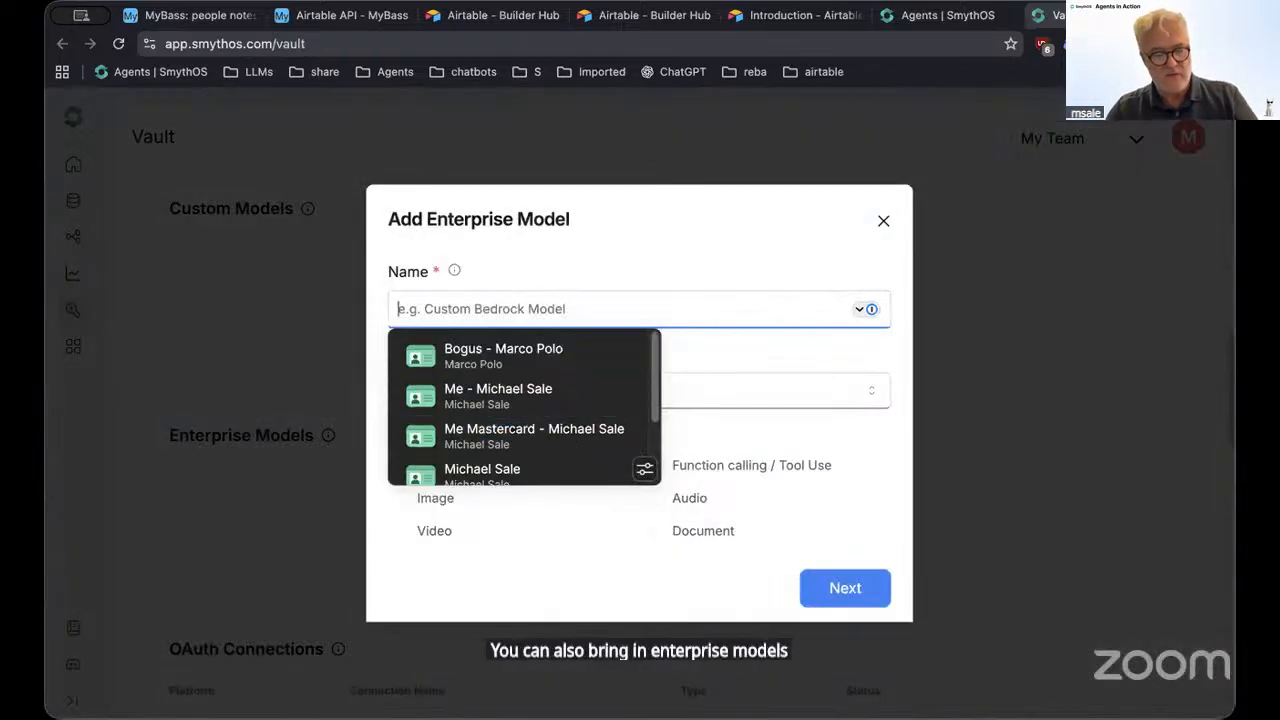
click(567, 400)
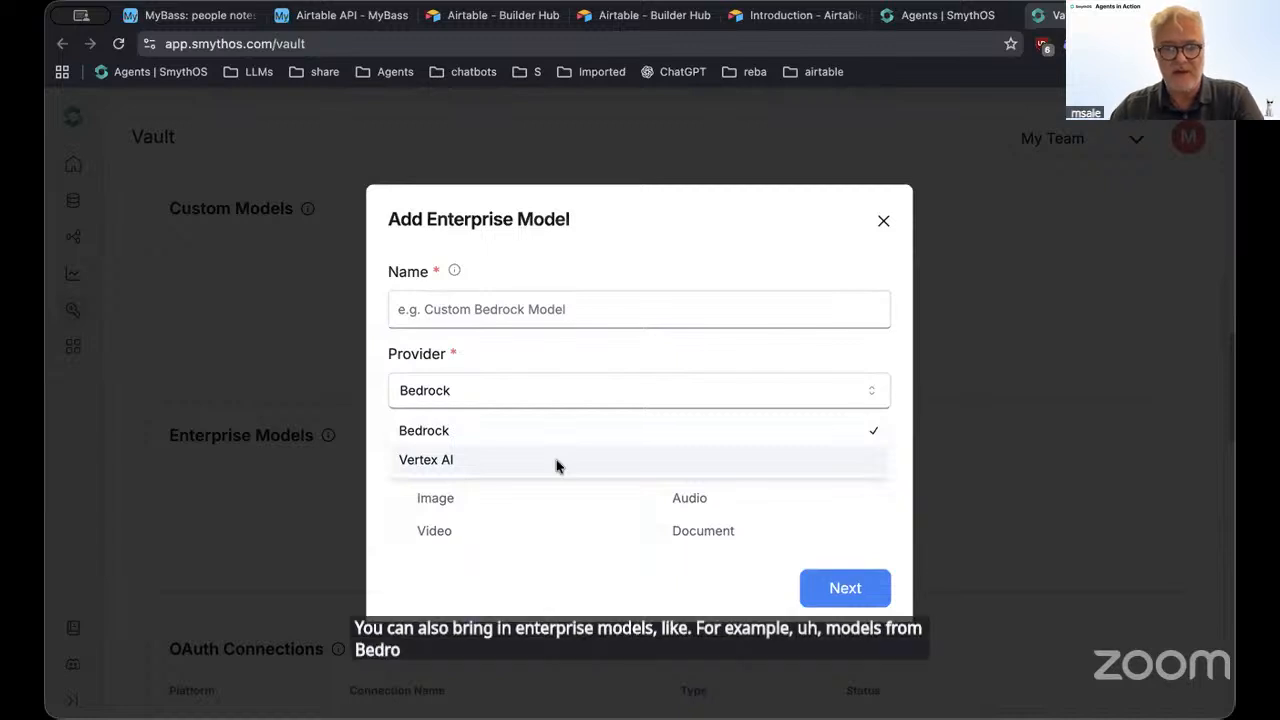
click(875, 226)
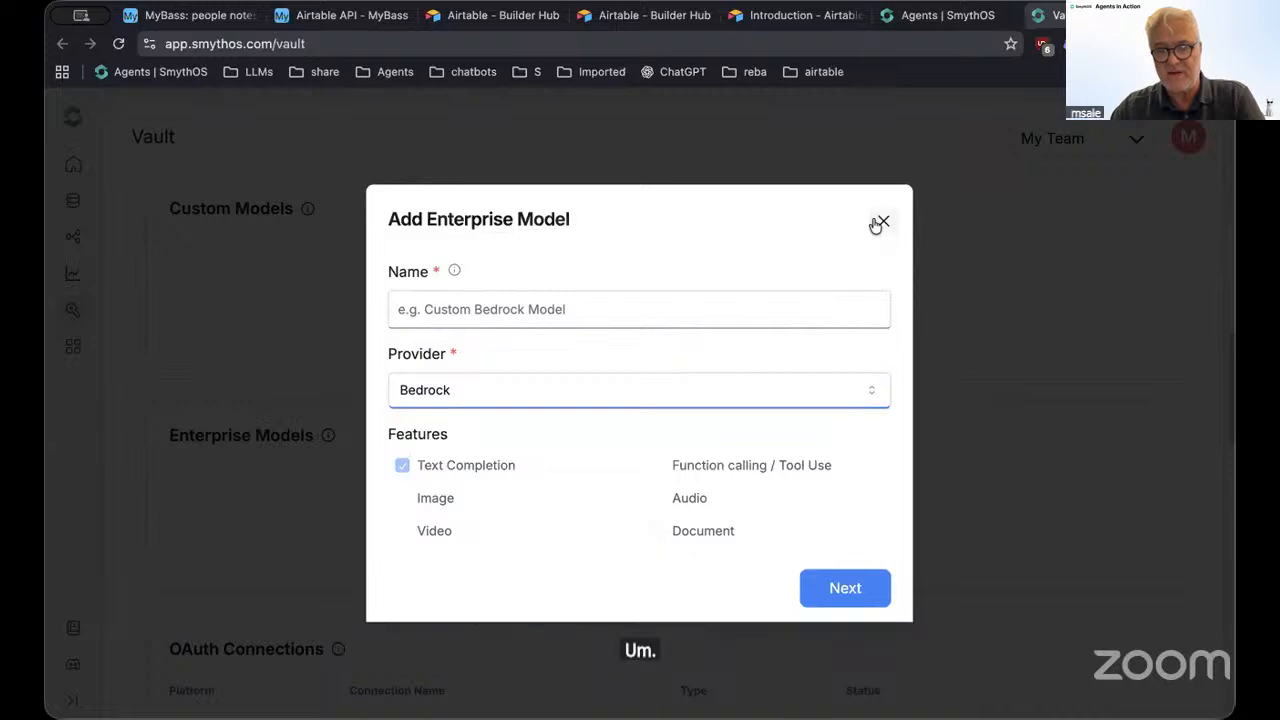
click(883, 222)
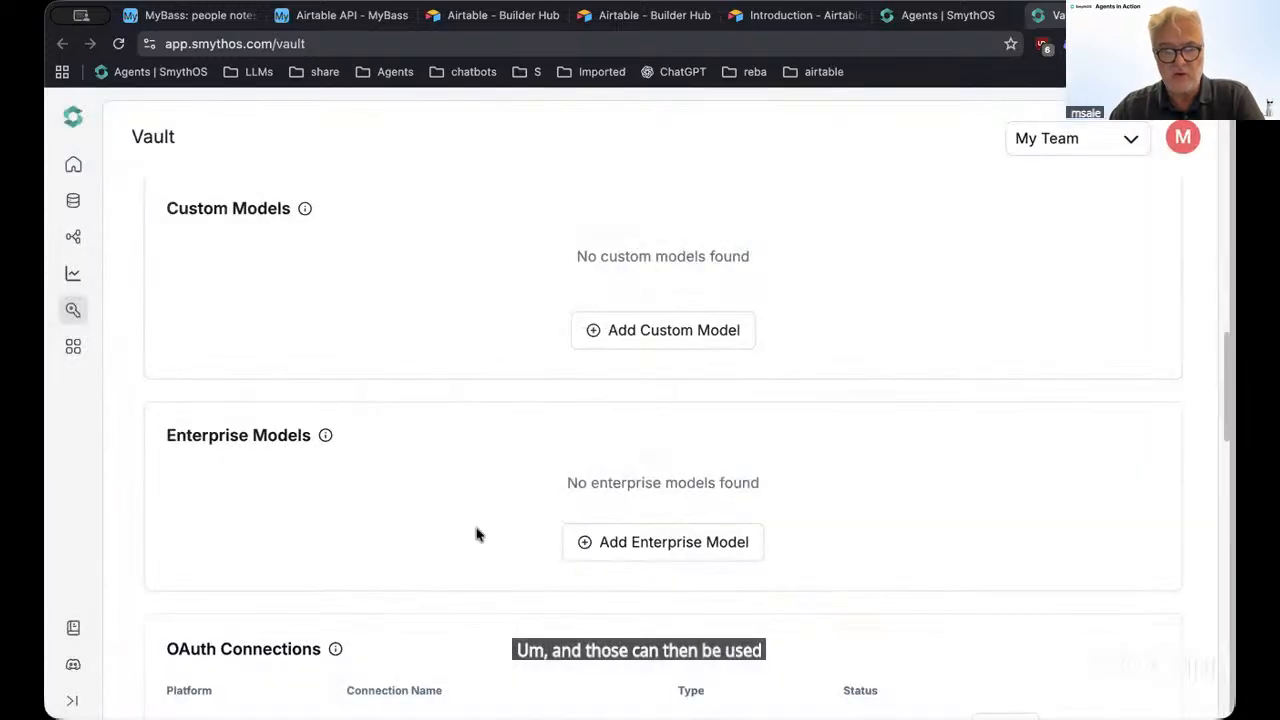
scroll(476, 535, down, 5)
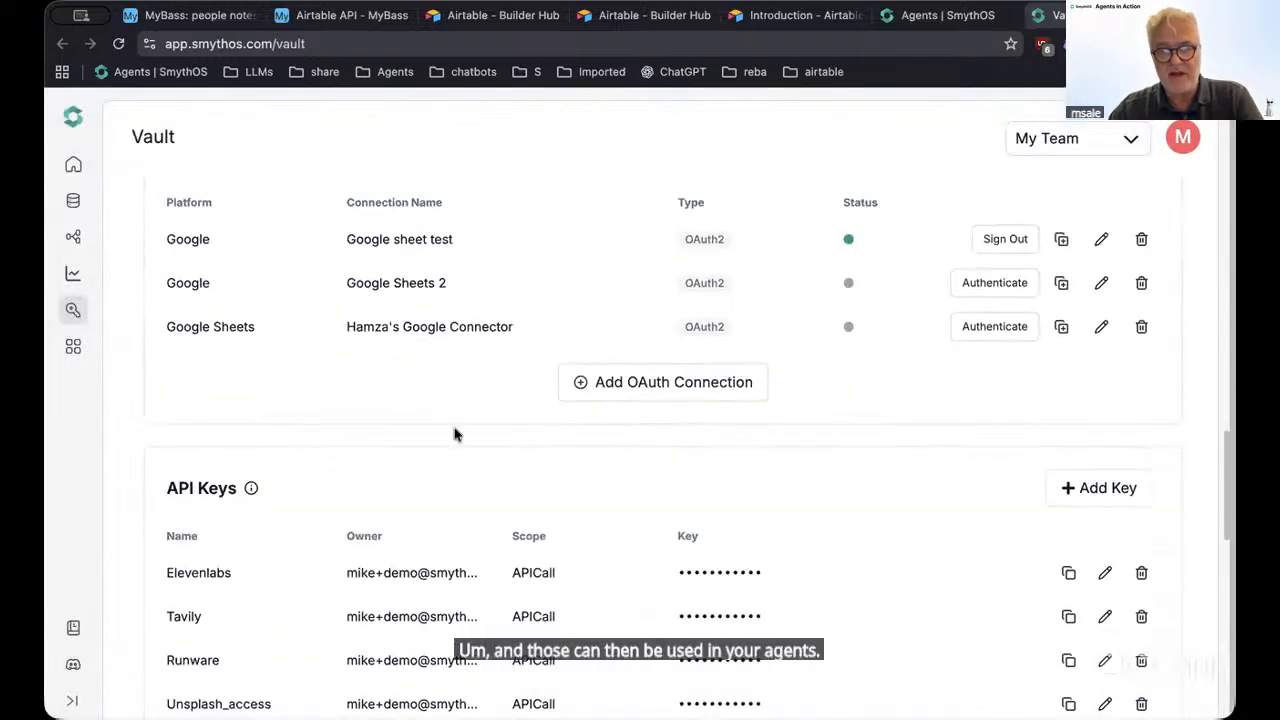
Review the Vault's OAuth connections and API keys, then close the Vault tab
scroll(466, 537, down, 2)
scroll(389, 526, up, 2)
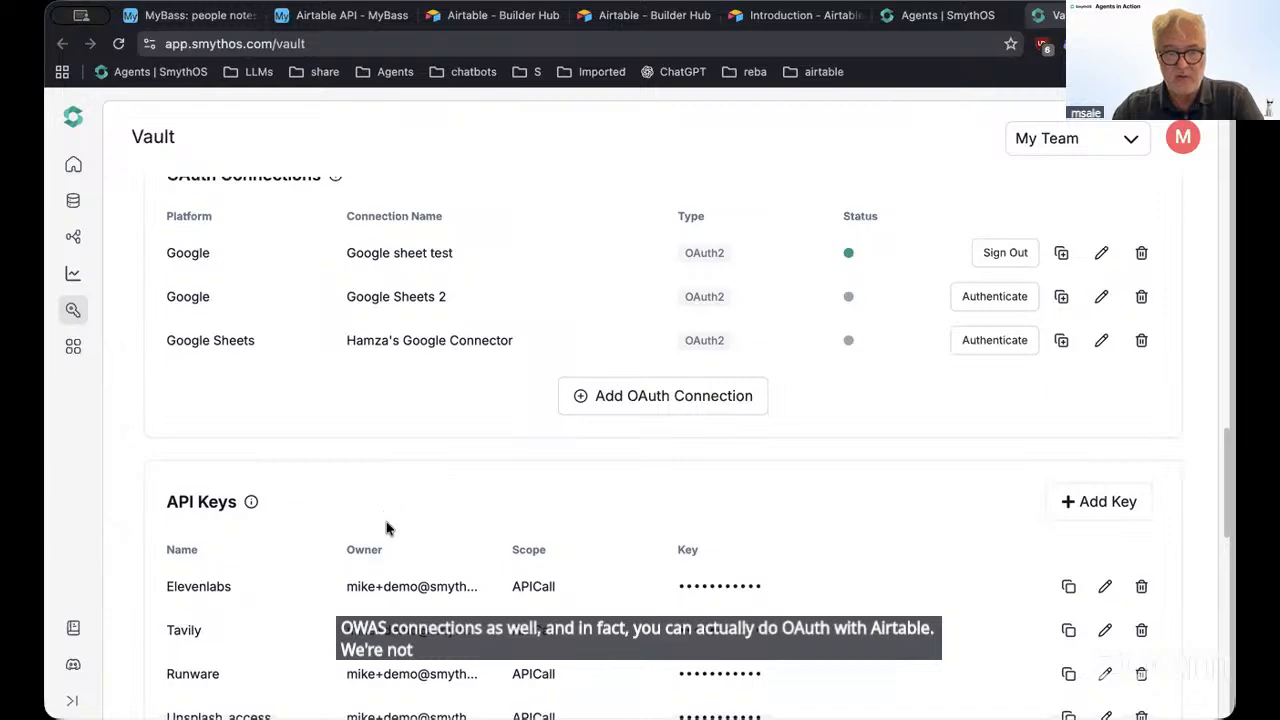
scroll(386, 529, down, 10)
scroll(295, 535, up, 15)
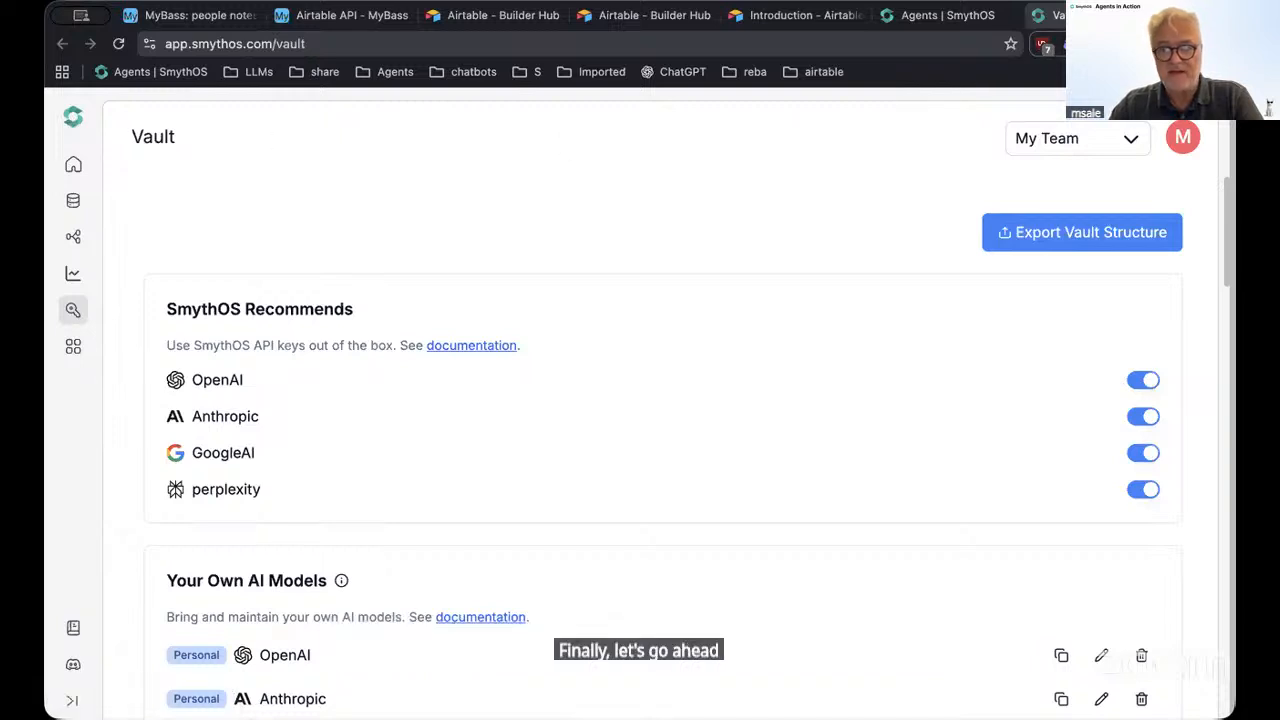
click(1162, 16)
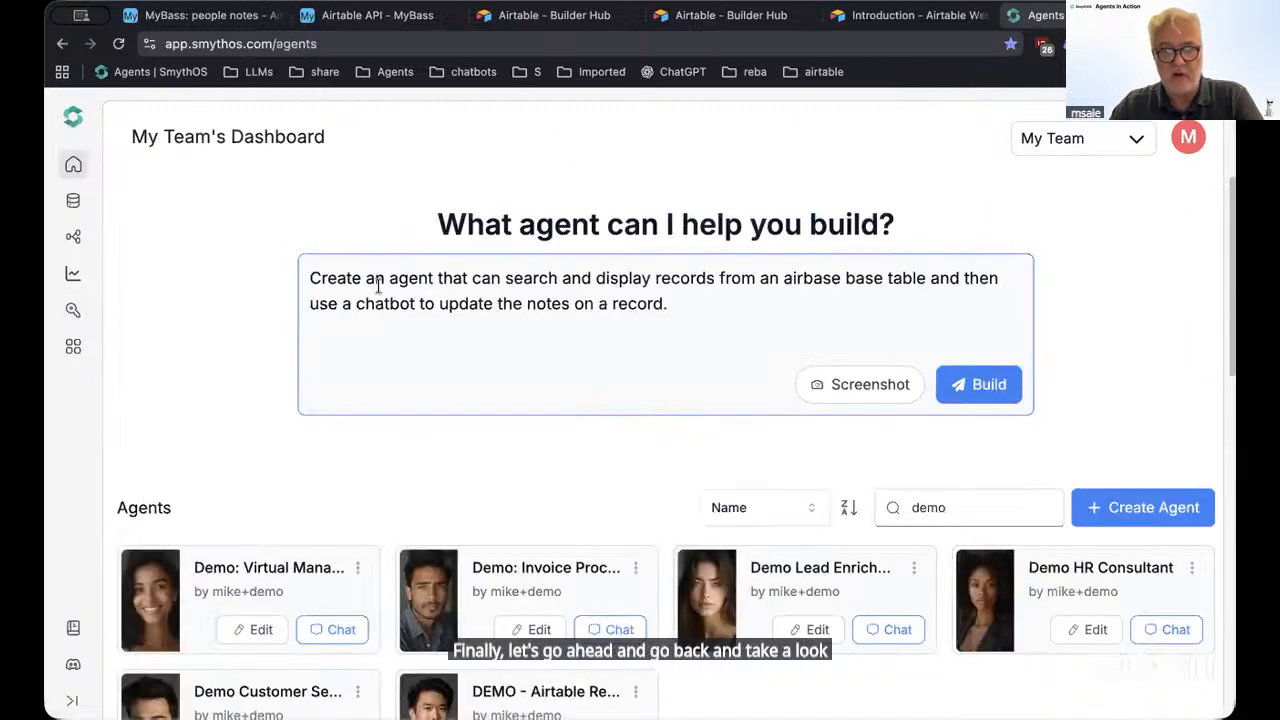
Replace 'airbase' with 'airtable' in the agent prompt and submit it to build the agent
drag(680, 303, 264, 281)
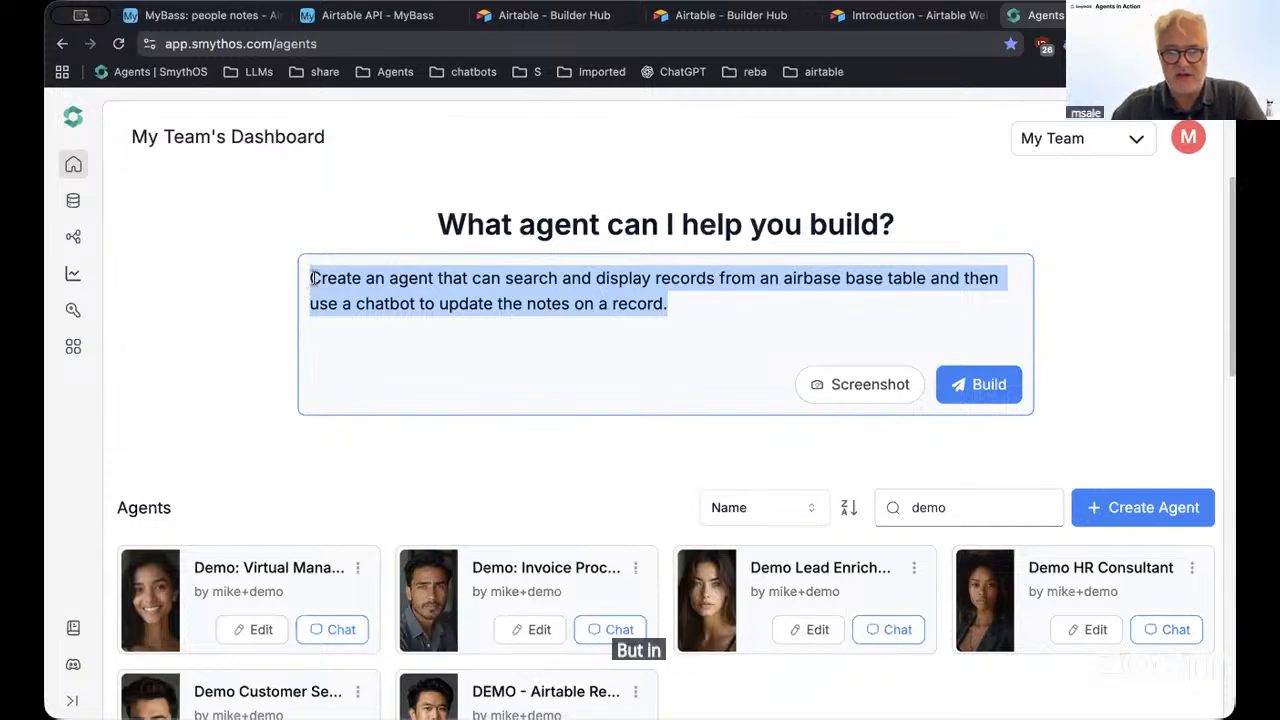
drag(309, 278, 671, 309)
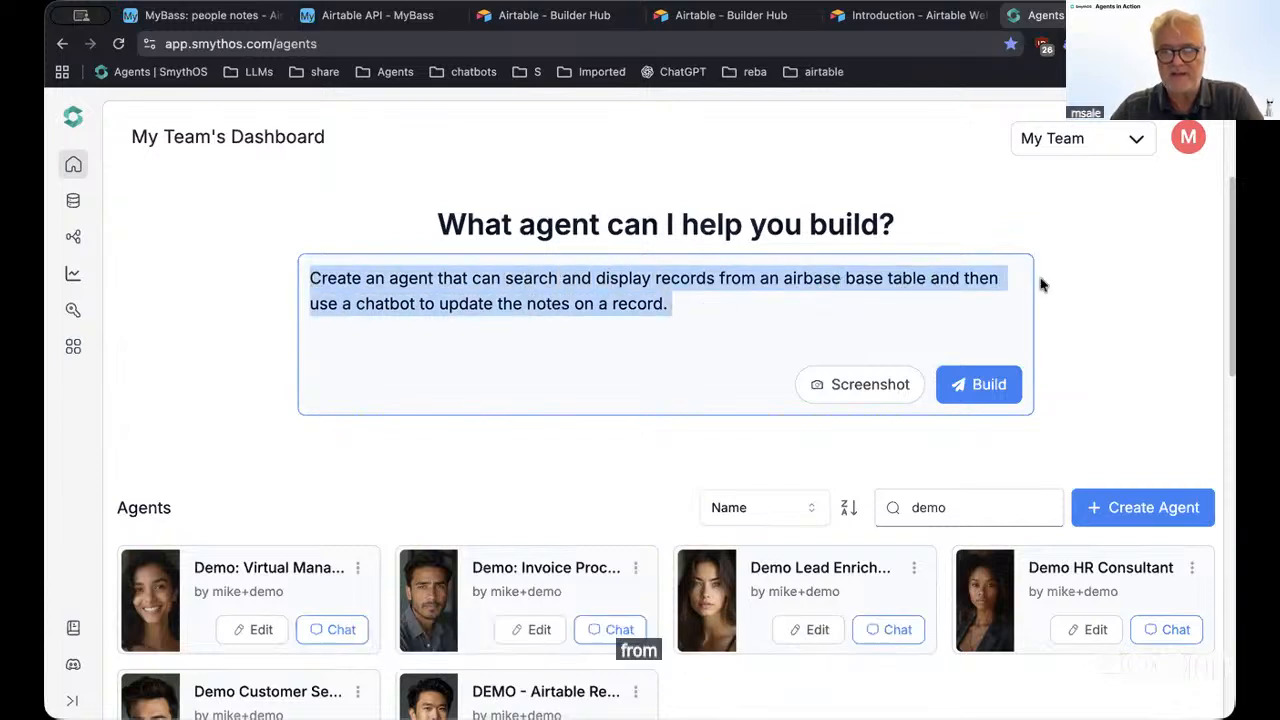
double_click(819, 278)
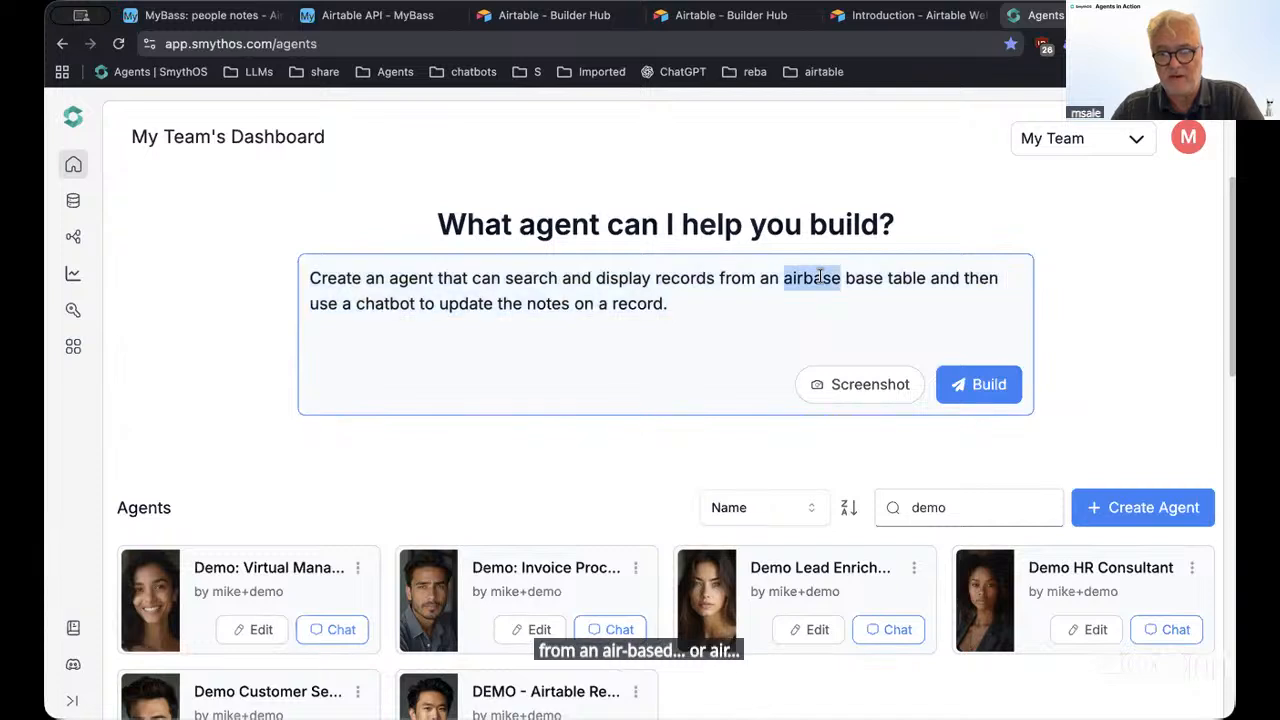
text(a)
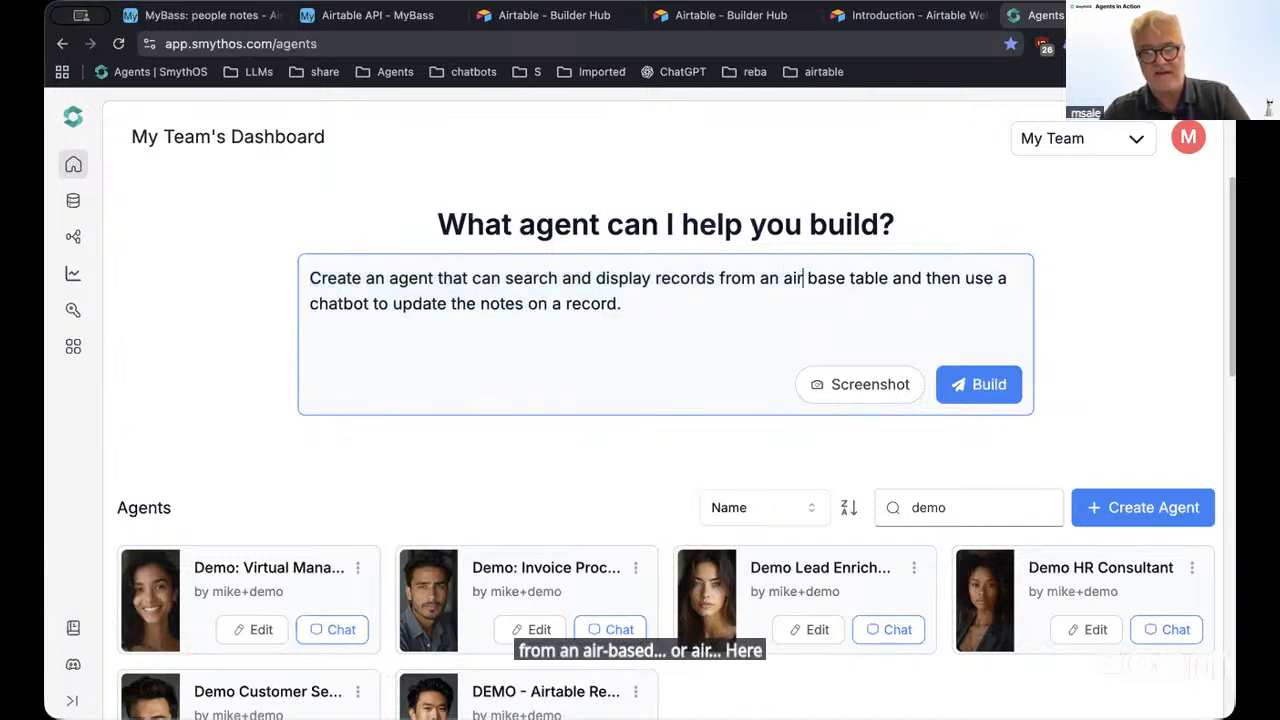
text(irtable)
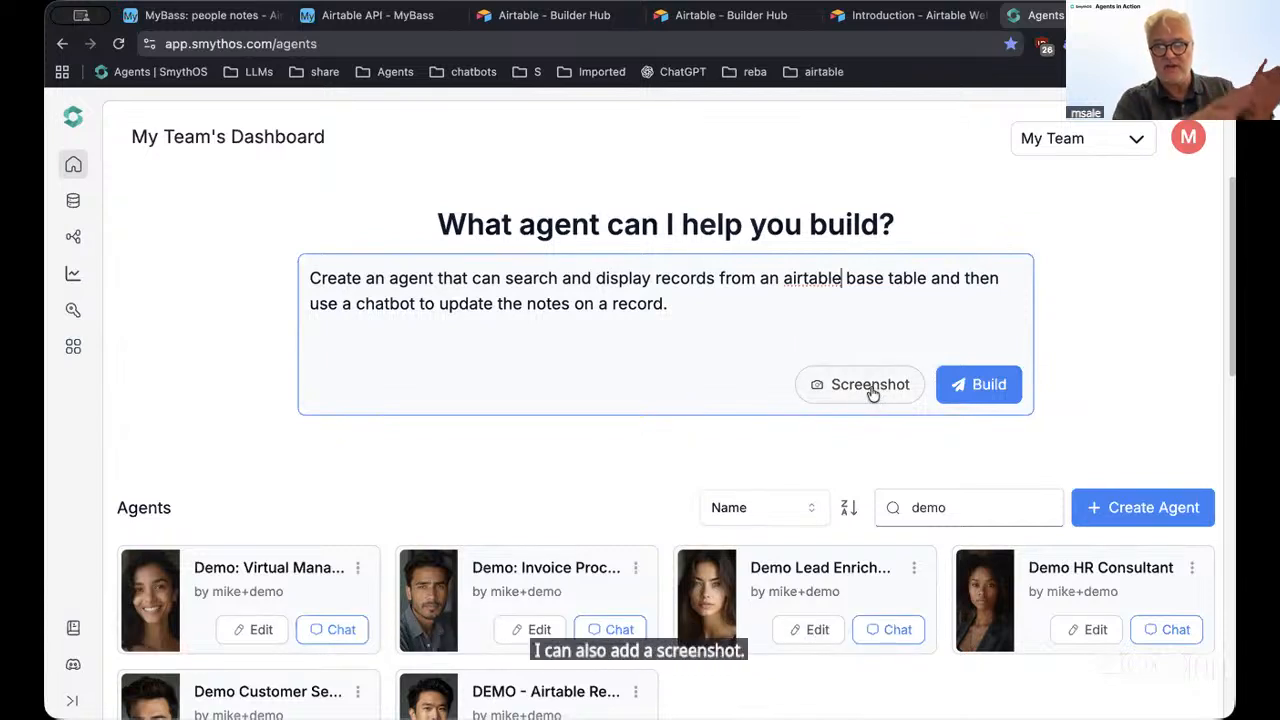
click(968, 386)
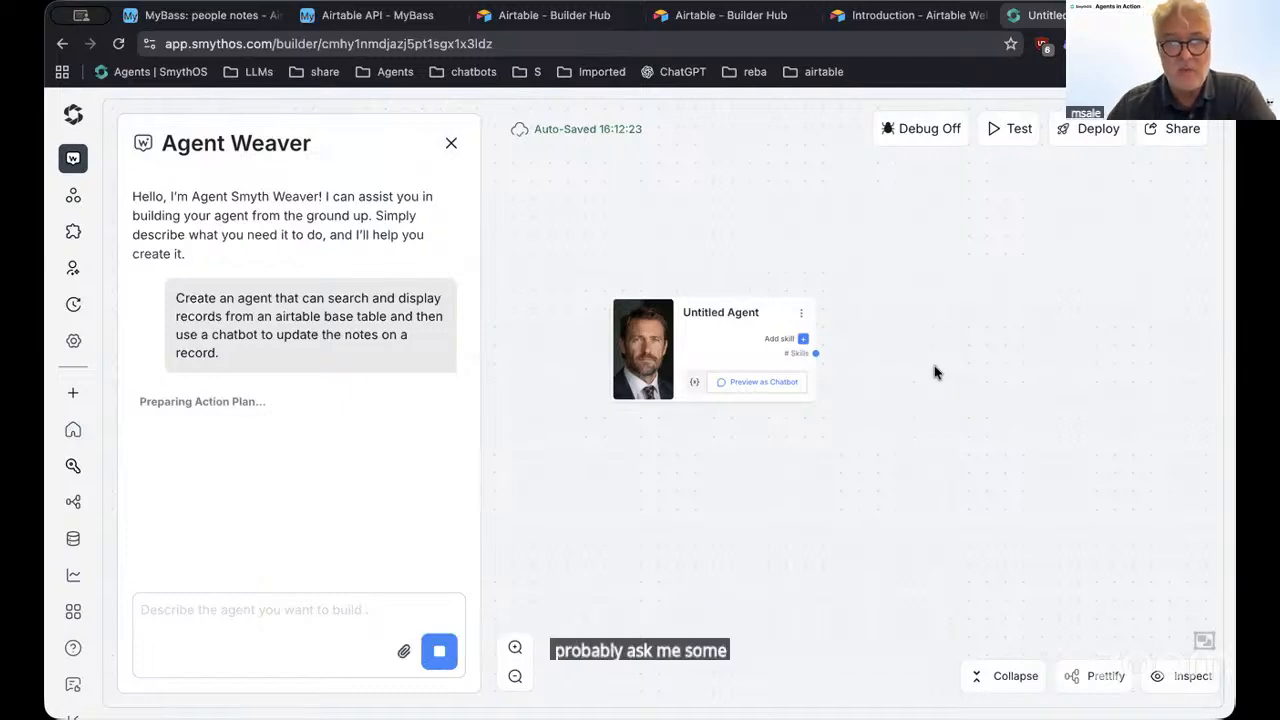
Switch back to the MyBass Airtable API documentation
click(381, 20)
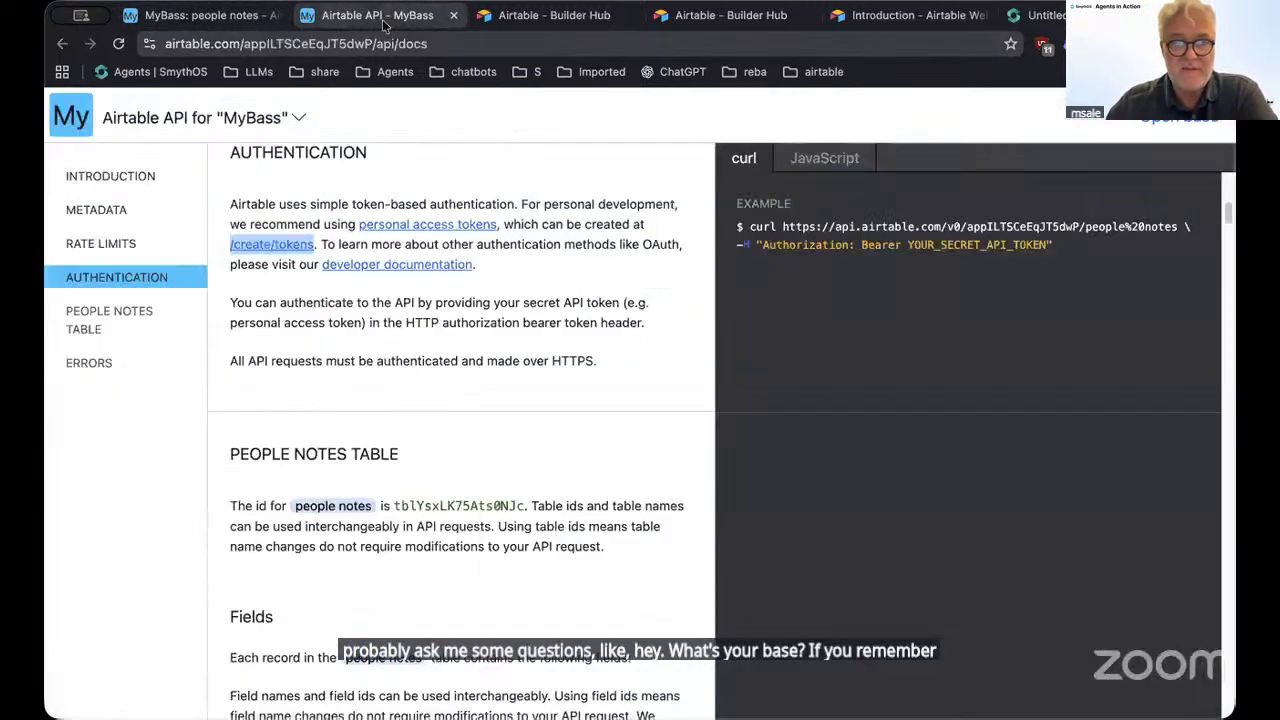
Select the People Notes table id in the Airtable API docs, then return to the Agent Weaver builder
double_click(443, 505)
click(190, 16)
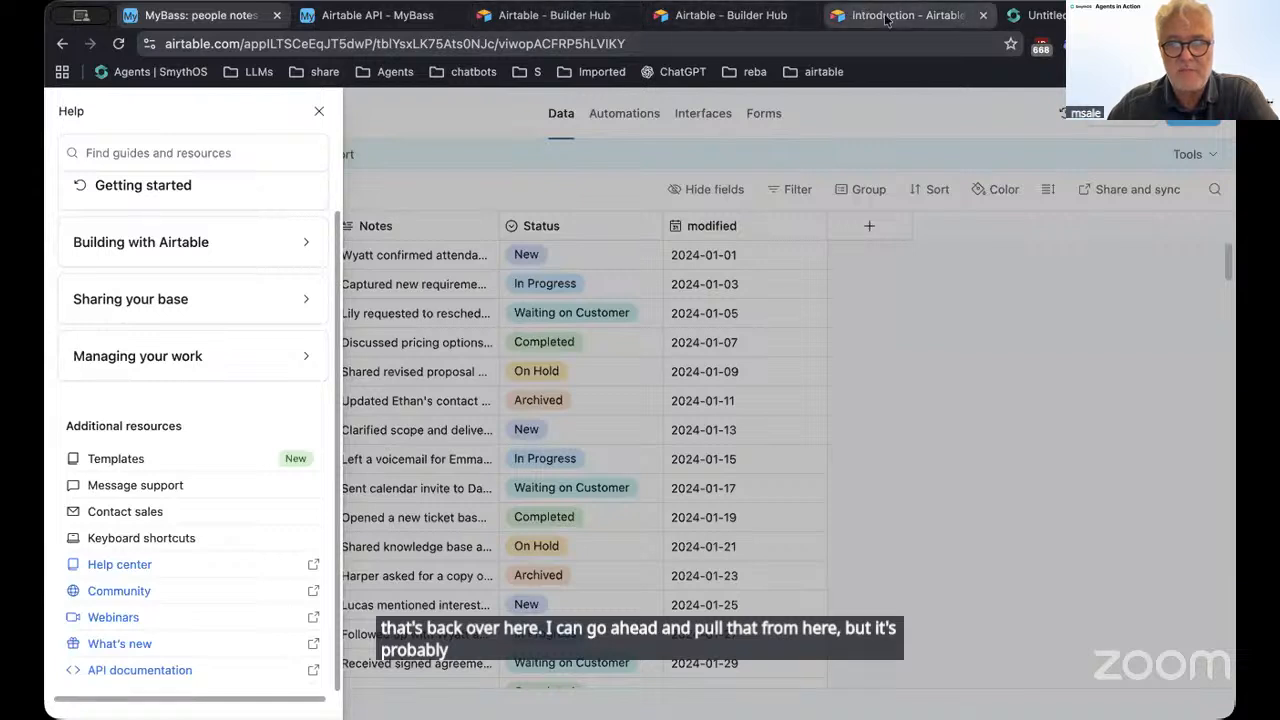
click(1035, 15)
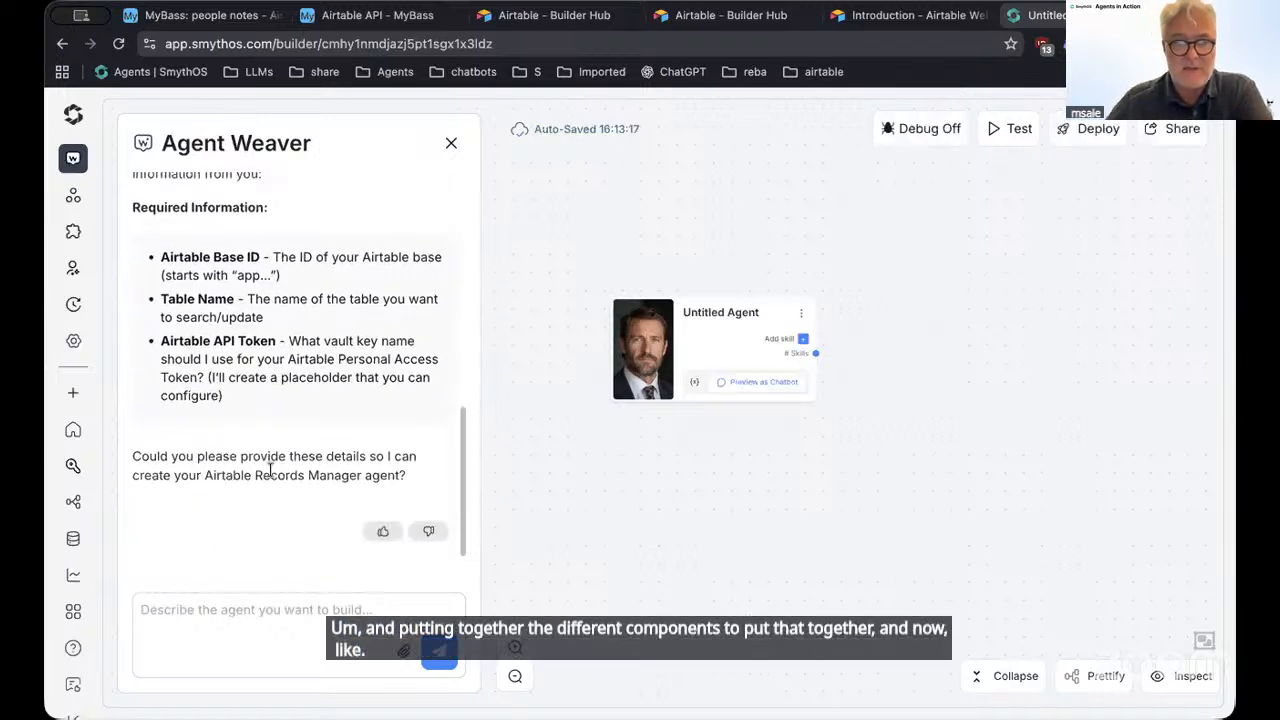
click(234, 623)
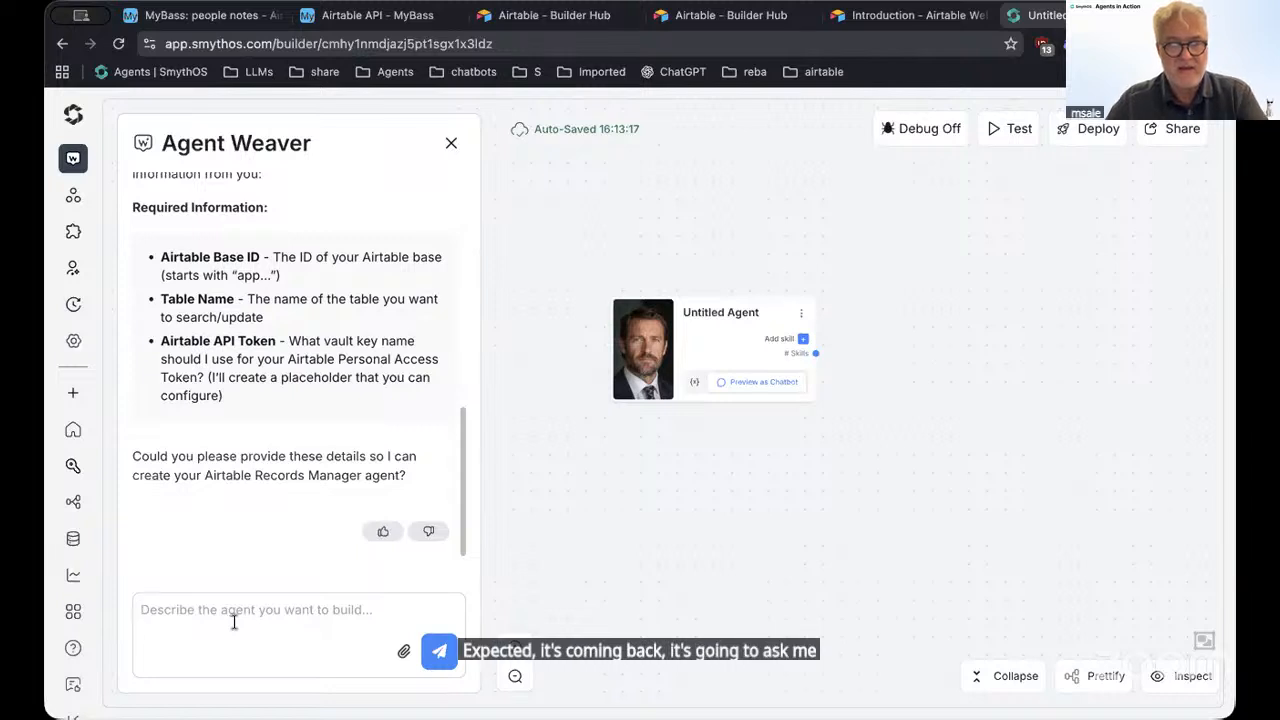
key(ctrl+v)
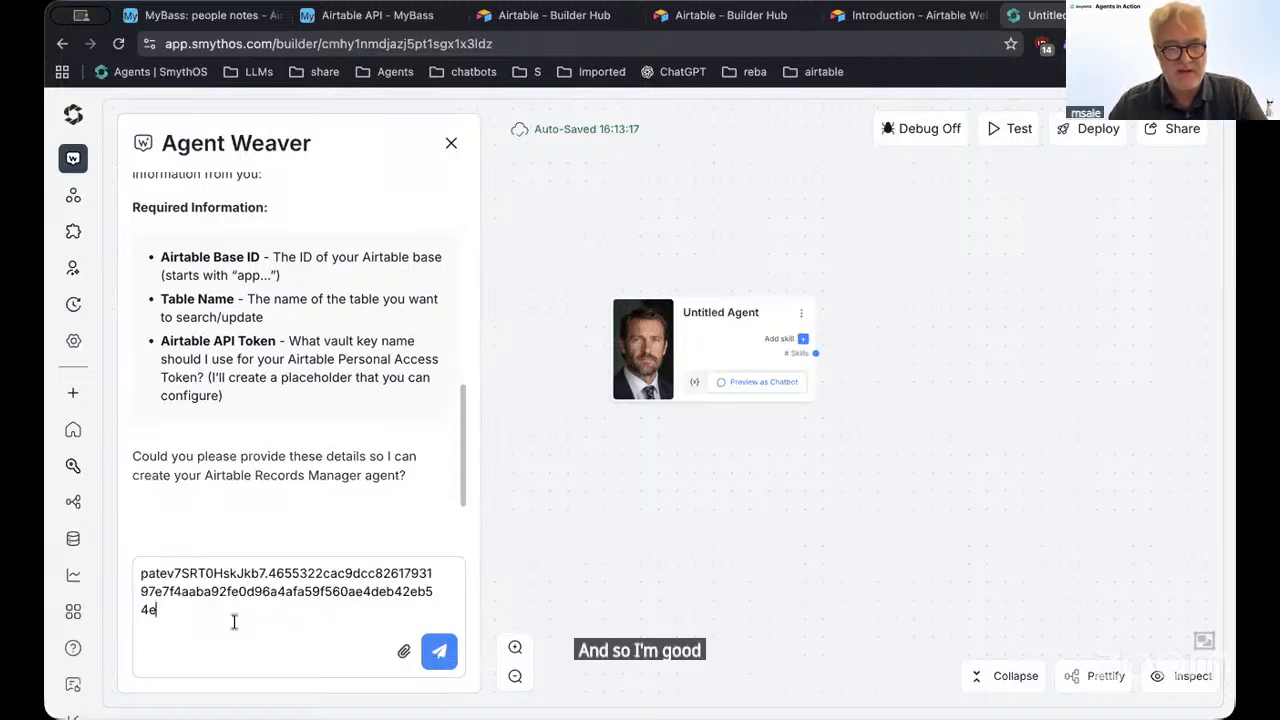
key(Return)
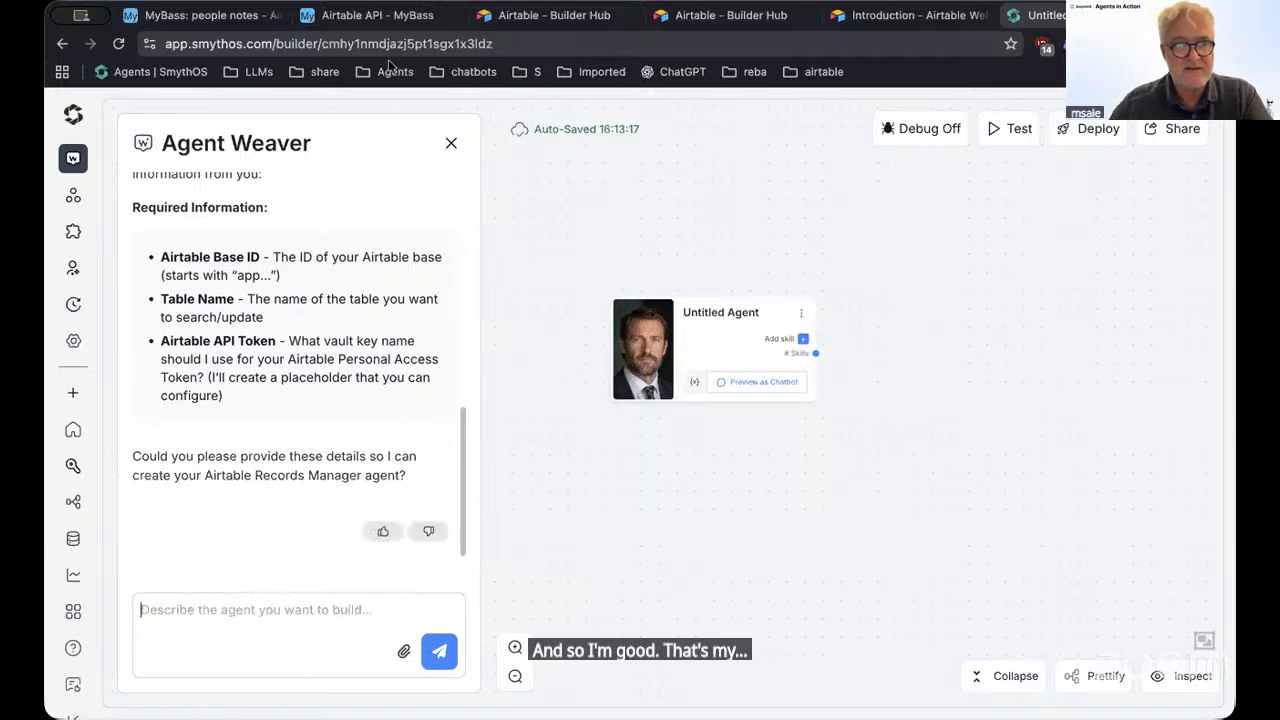
click(396, 20)
Copy the People Notes table id and paste it into the Agent Weaver reply, starting a new line
right_click(436, 506)
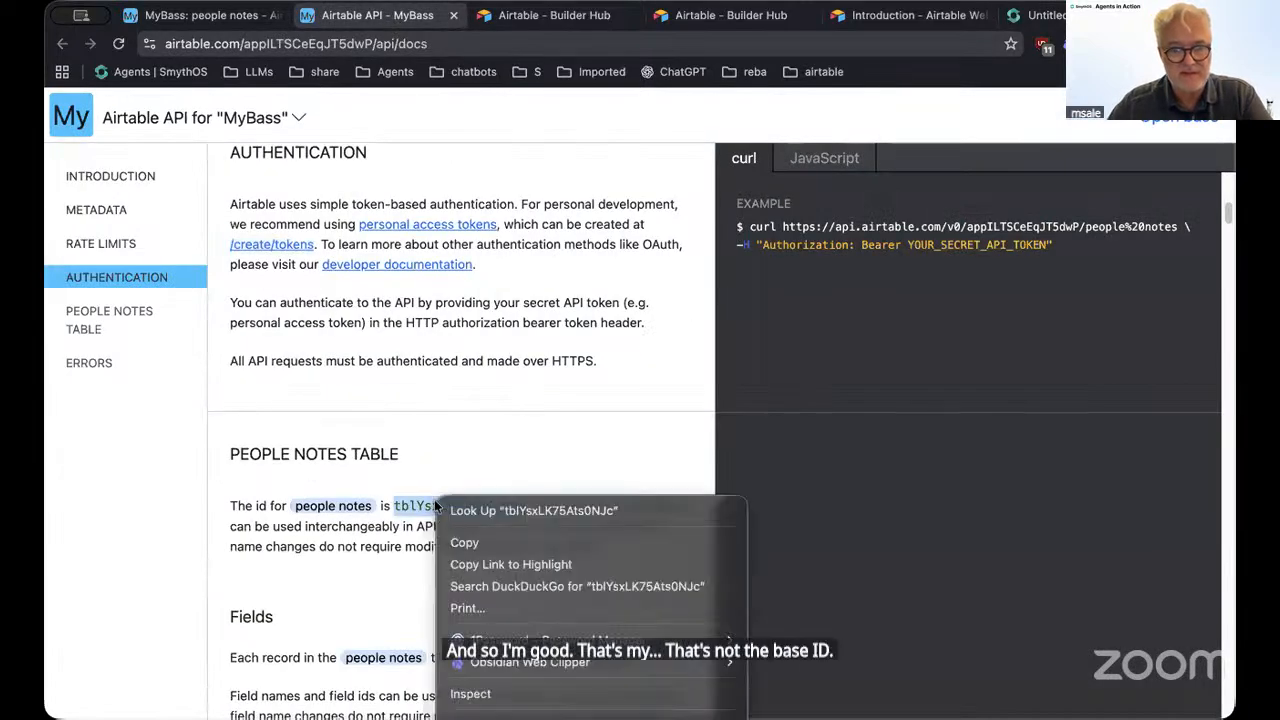
click(458, 542)
click(200, 16)
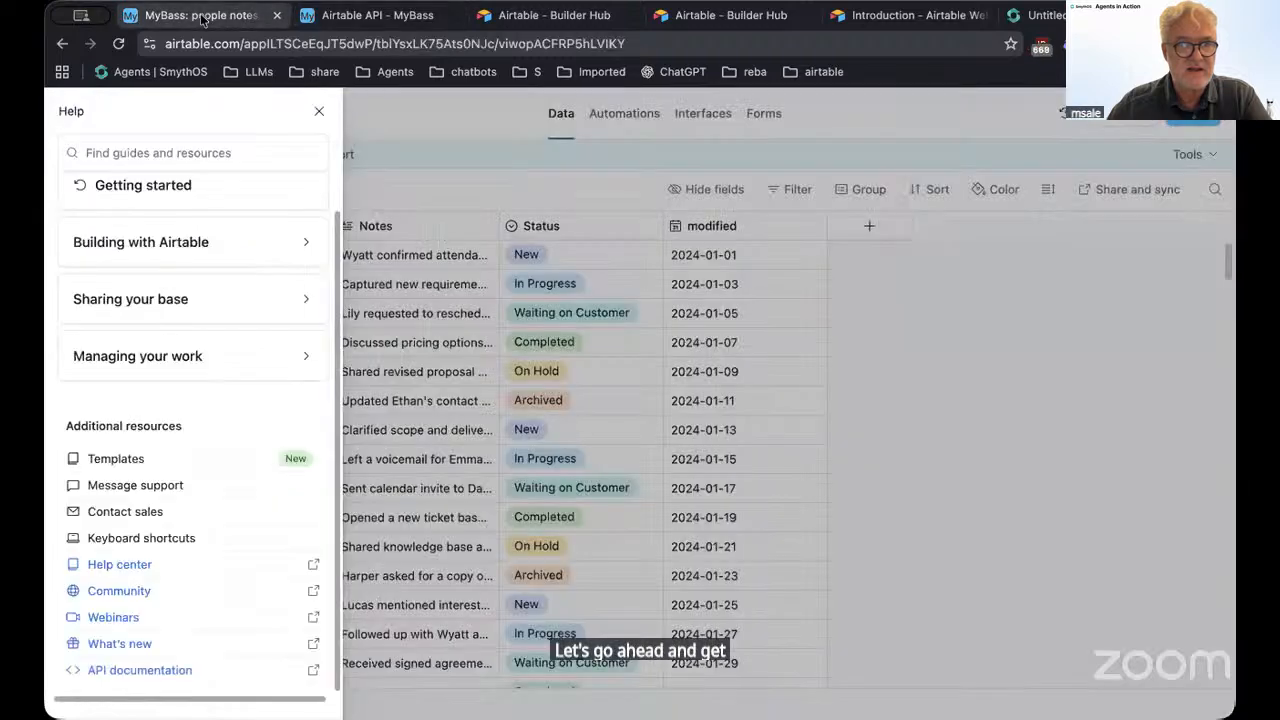
click(1035, 15)
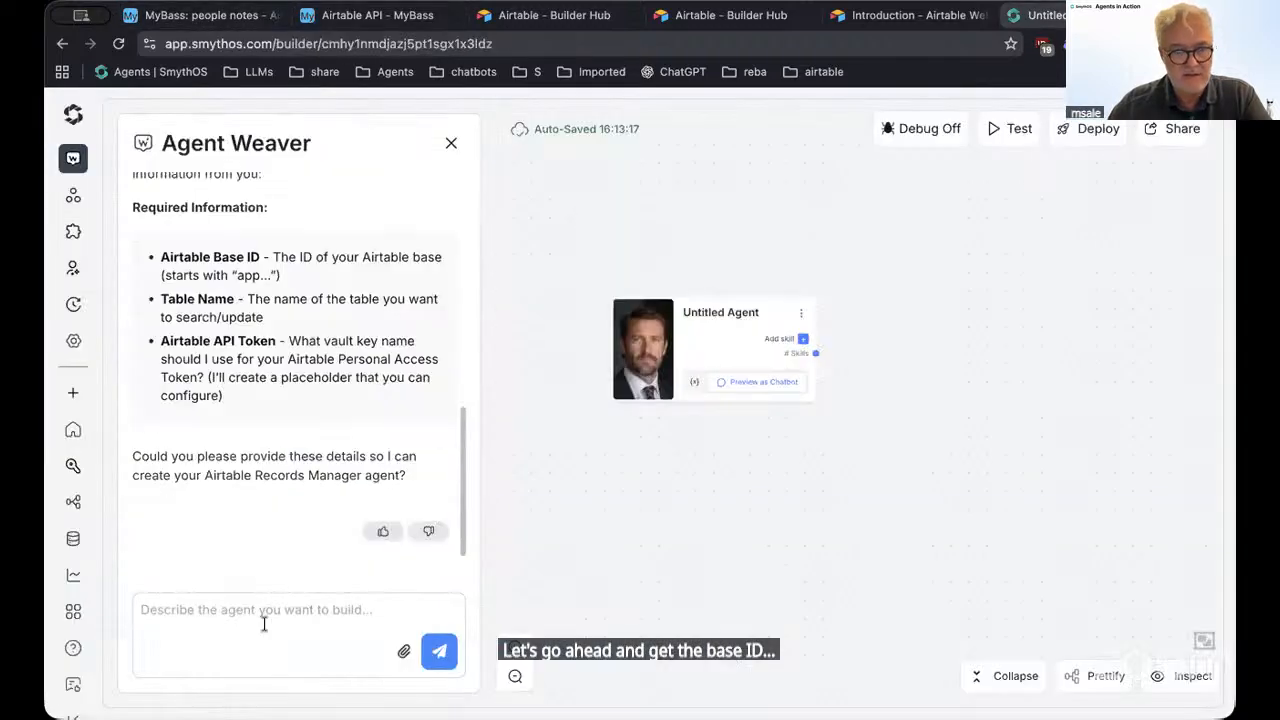
key(ctrl+v)
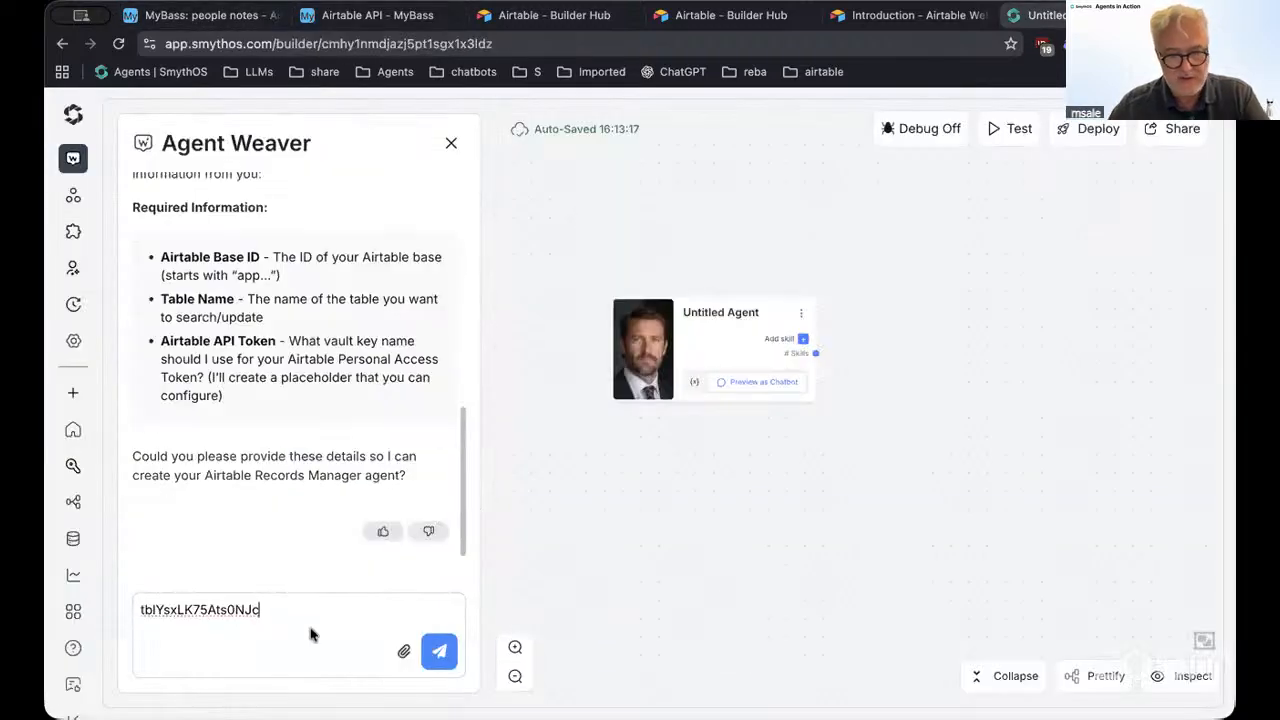
key(shift+Return)
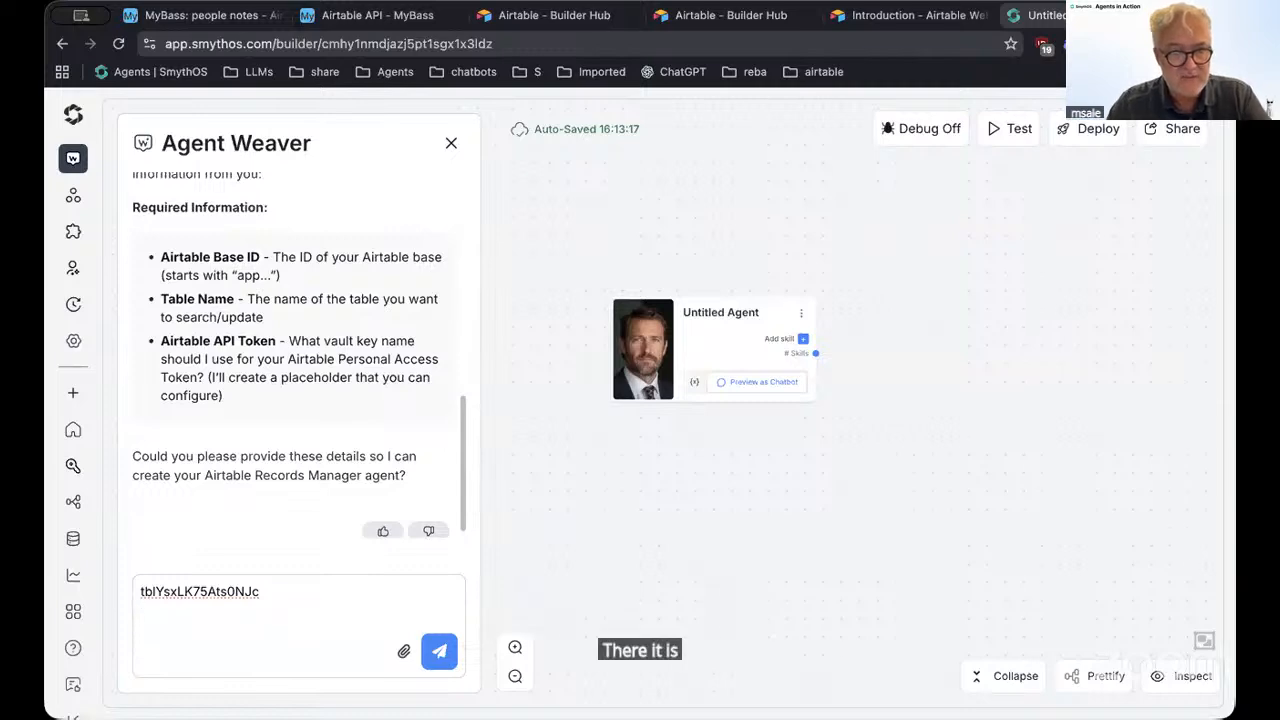
Close the Airtable help panel and add the table name 'people note' on a new reply line
click(232, 20)
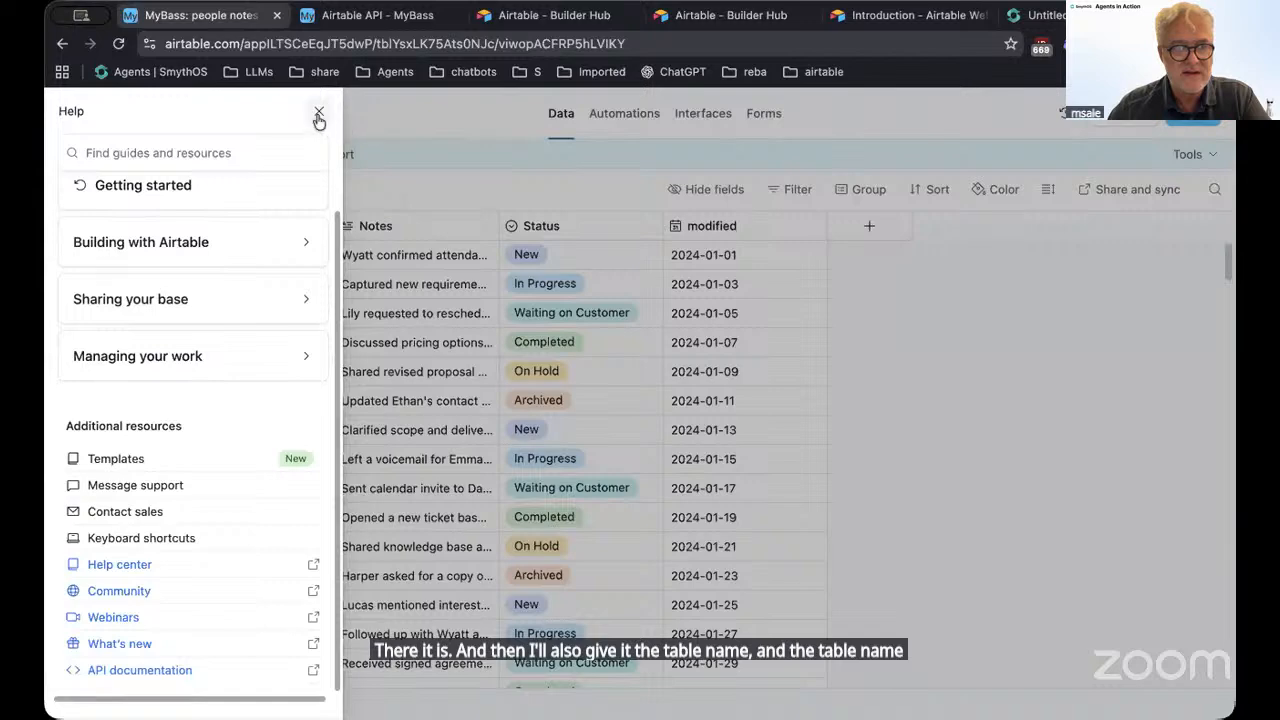
click(318, 114)
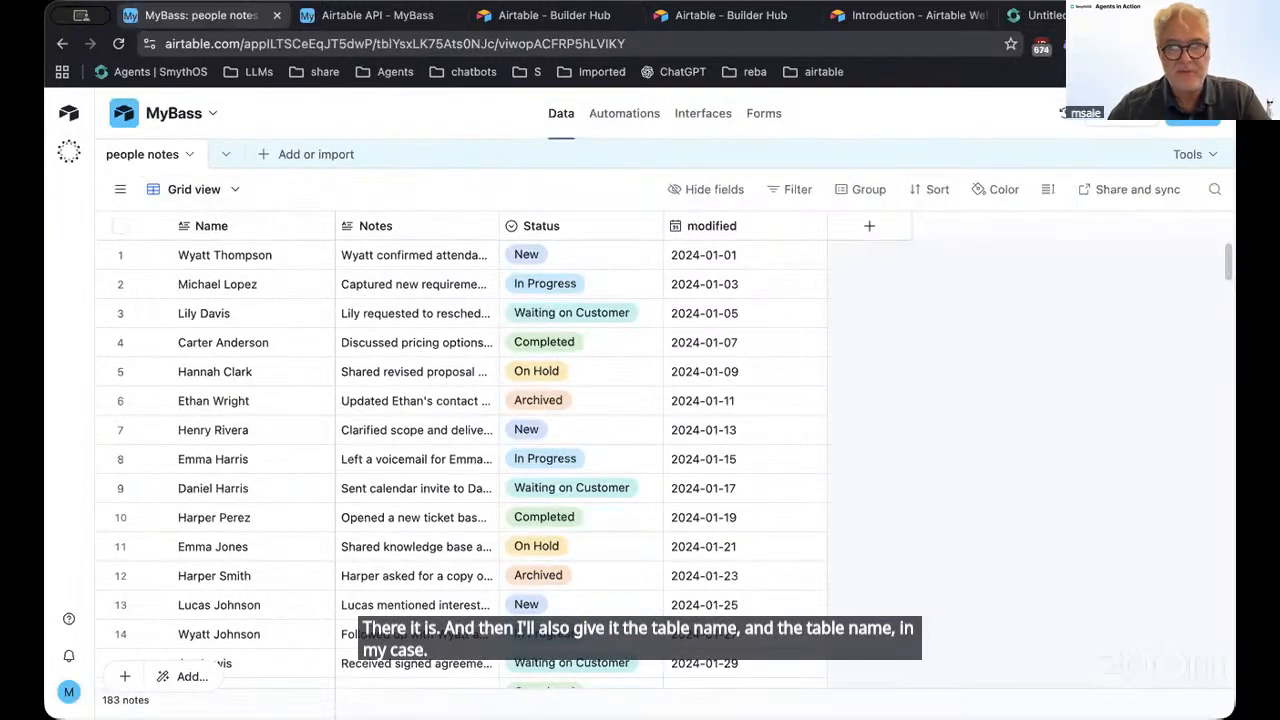
click(1040, 15)
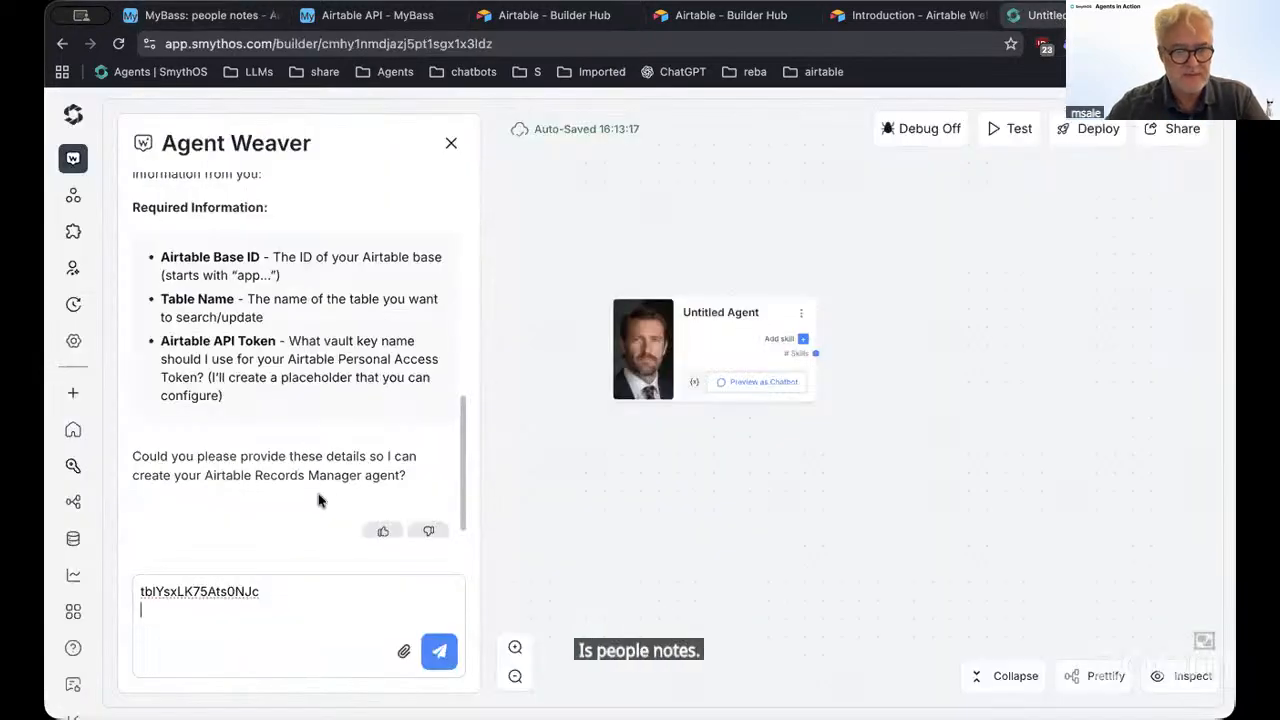
key(shift+Return)
text(people n)
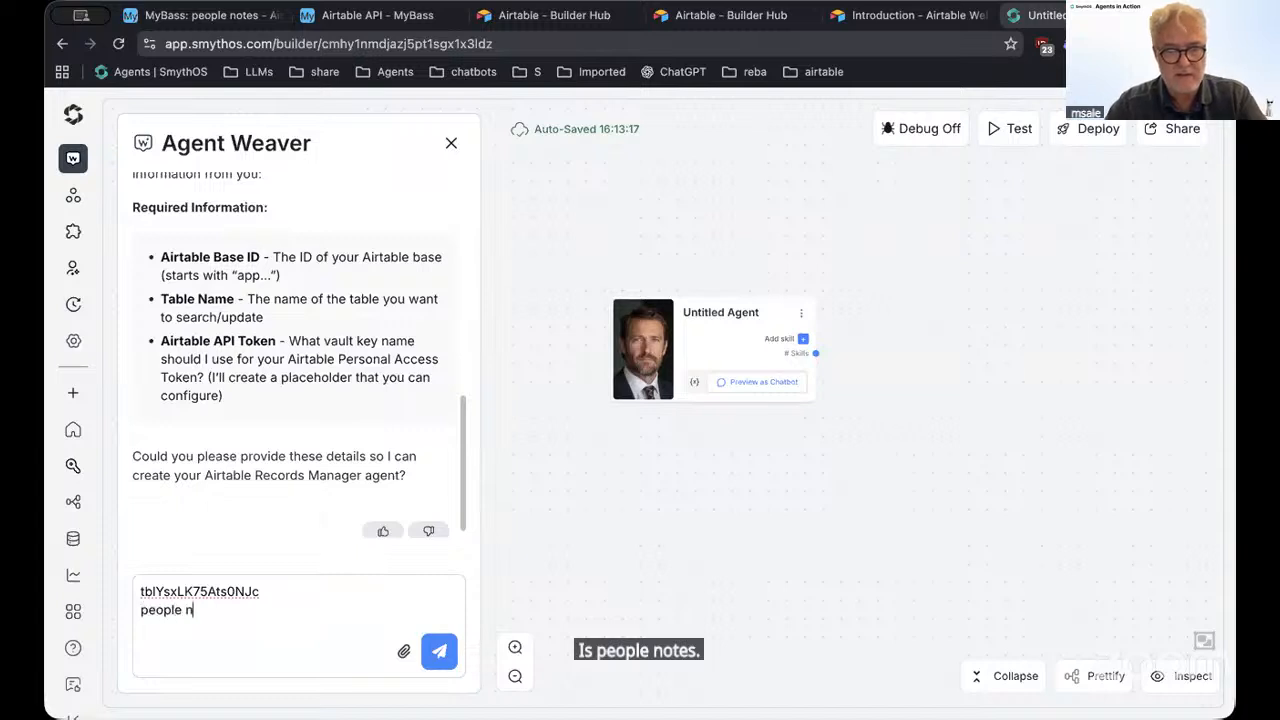
text(otes)
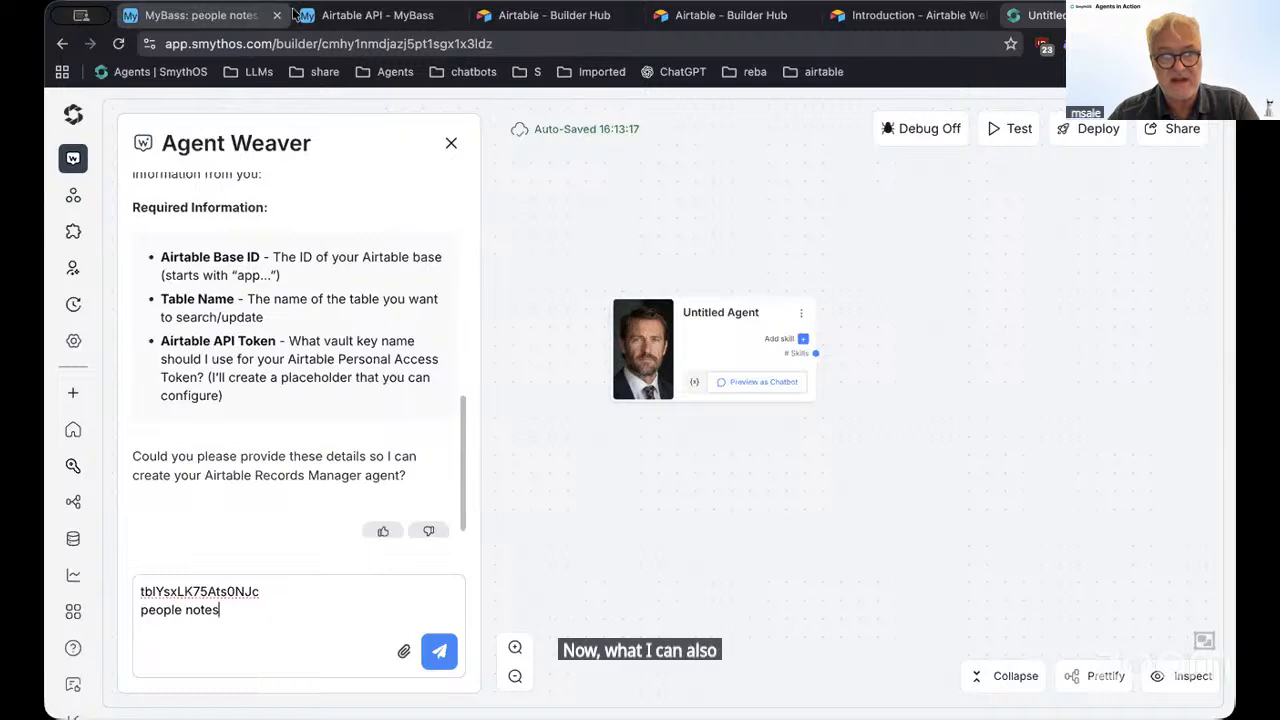
click(350, 18)
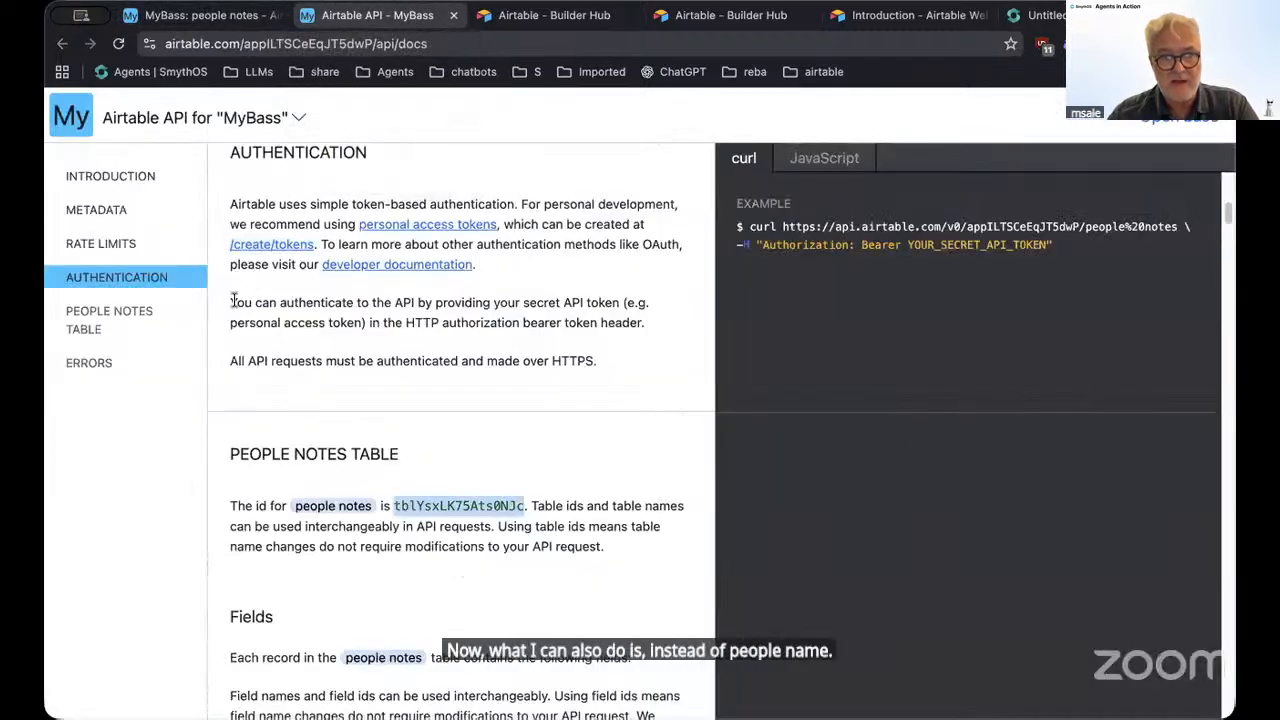
Copy the People Notes table ID from its API docs section and return to Agent Weaver
click(104, 316)
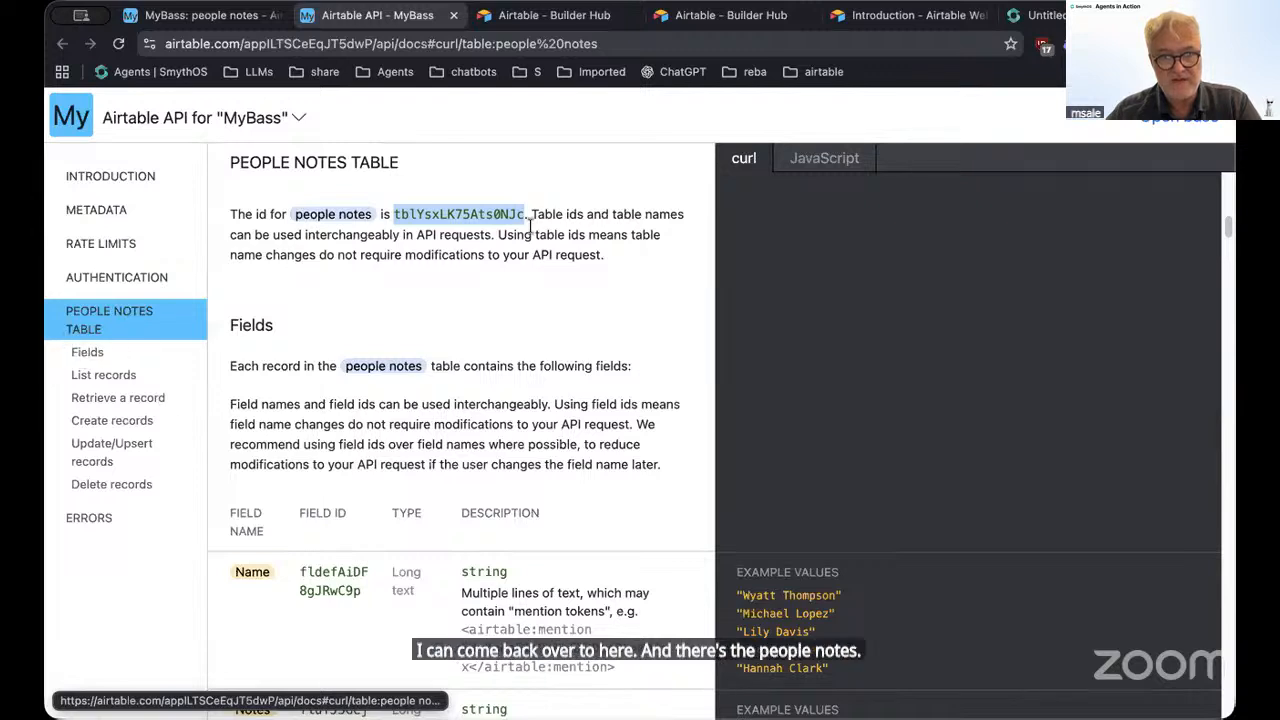
drag(478, 210, 471, 219)
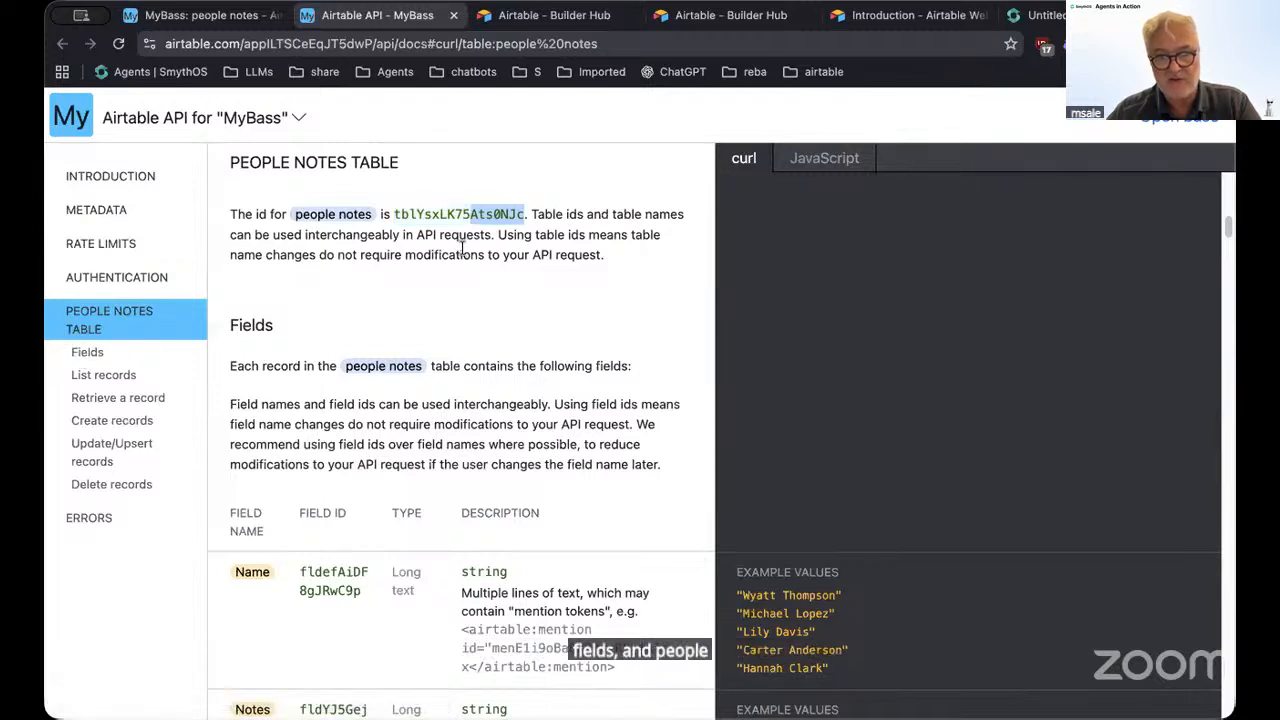
double_click(424, 216)
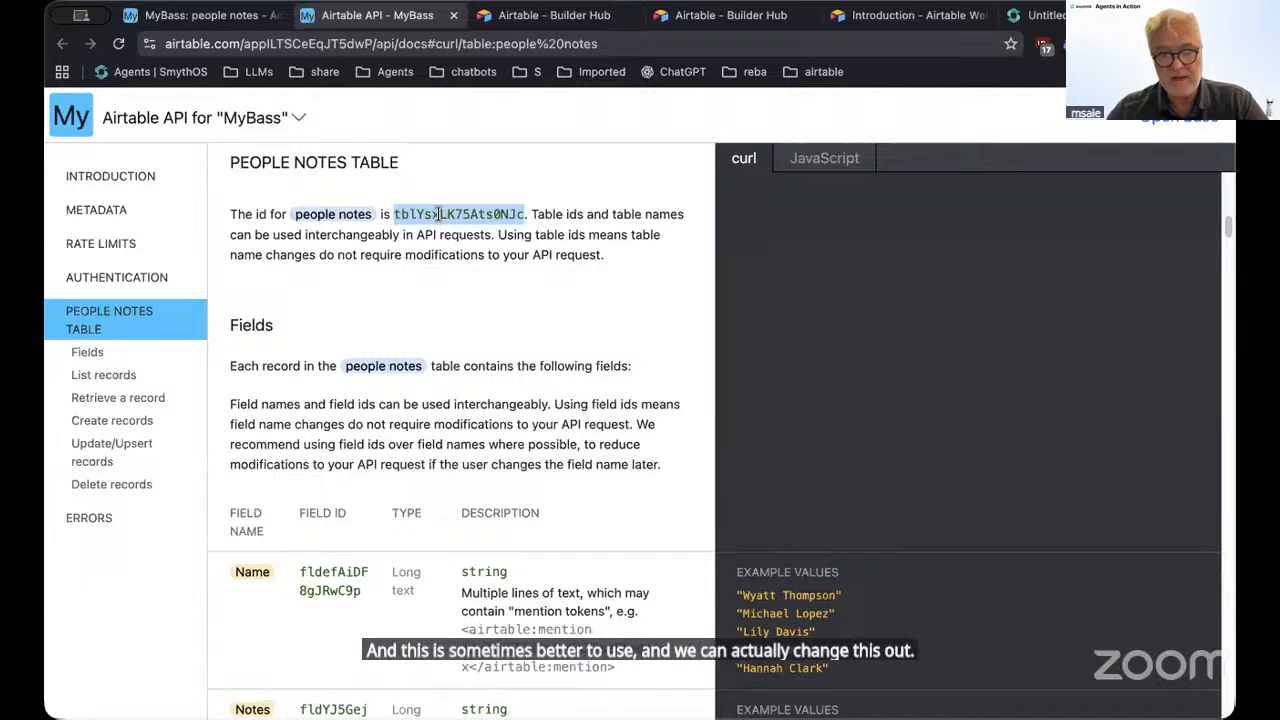
right_click(438, 214)
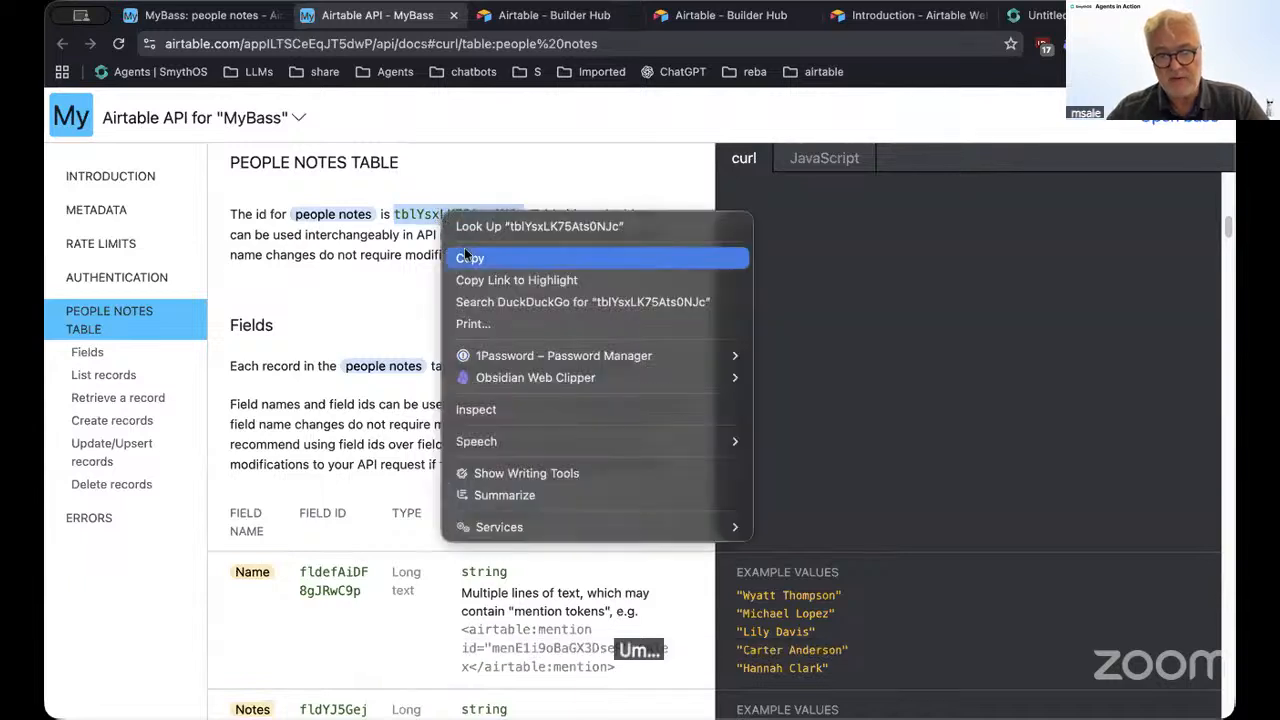
click(588, 258)
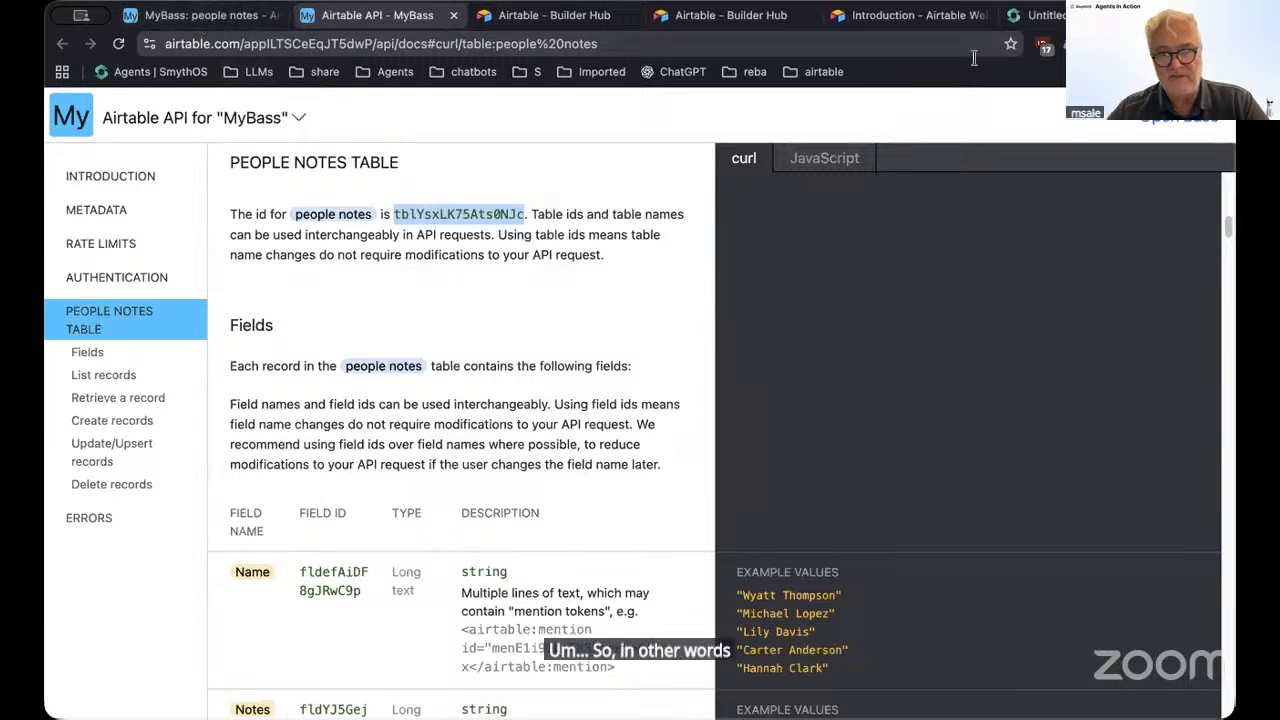
click(1046, 16)
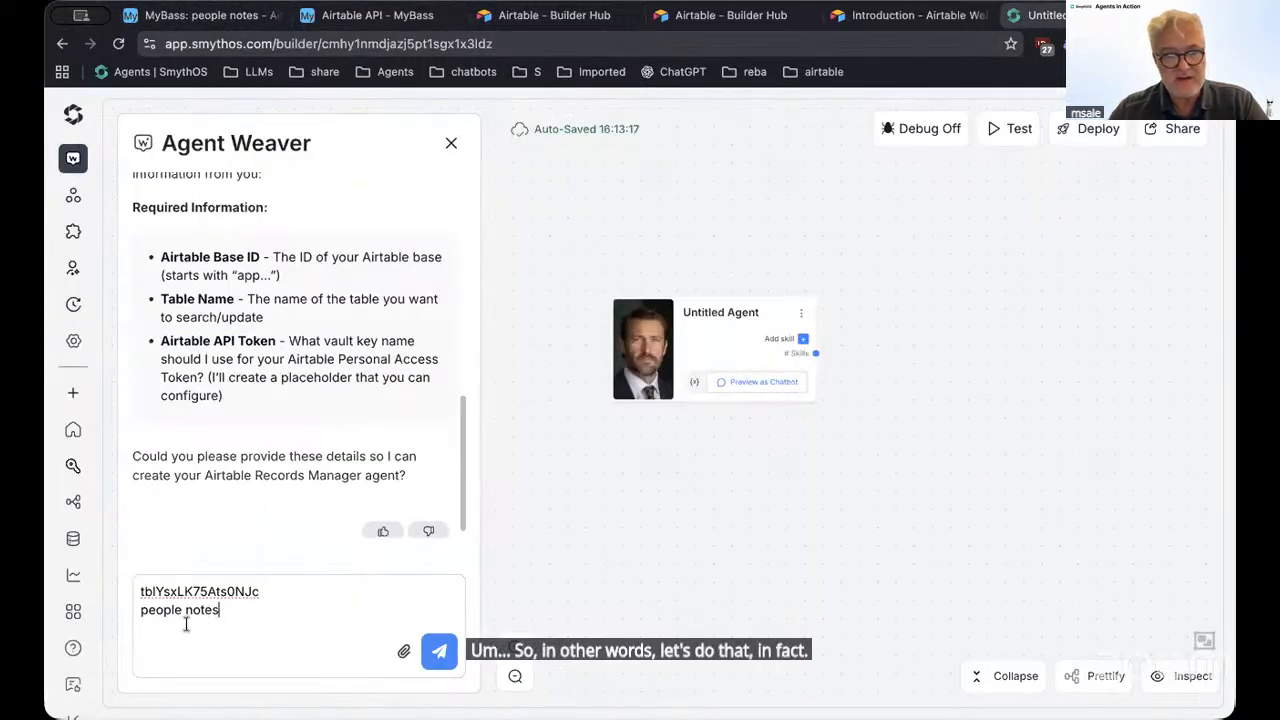
Replace 'people notes' with 'Table ID:' plus the pasted ID, then add a 'Vault token: airtable-key' line
drag(204, 613, 148, 613)
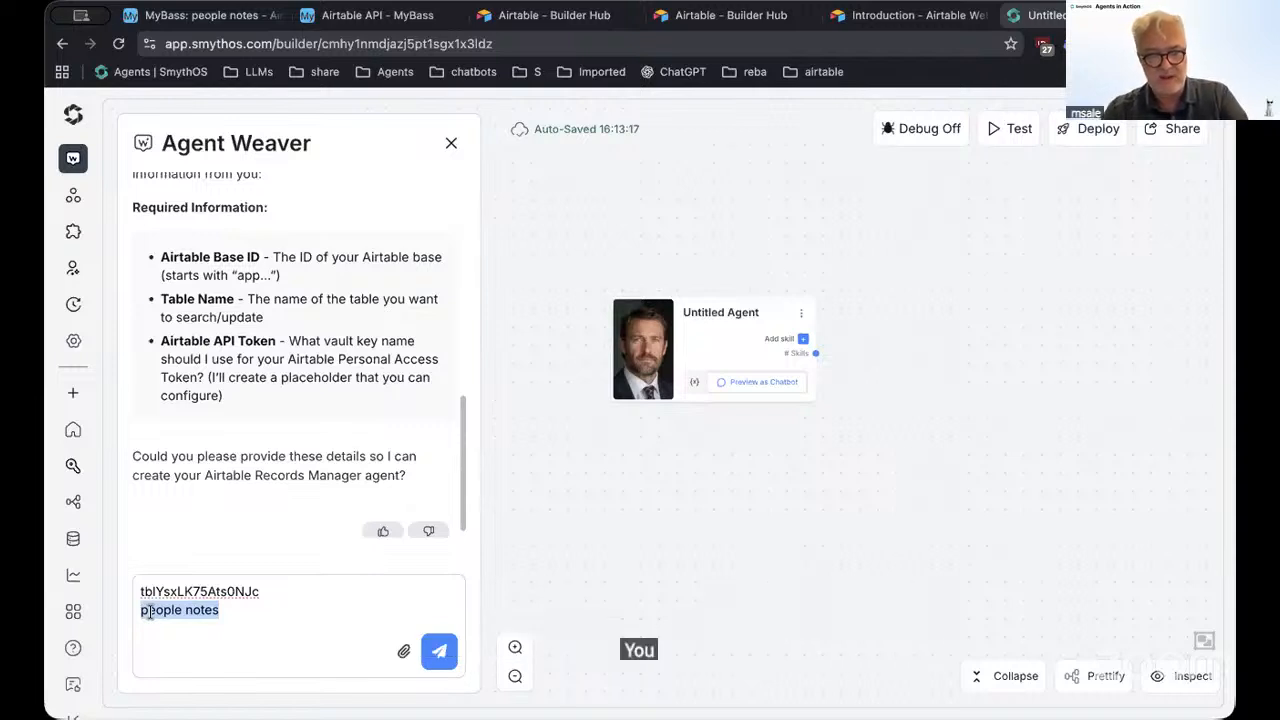
text(Table)
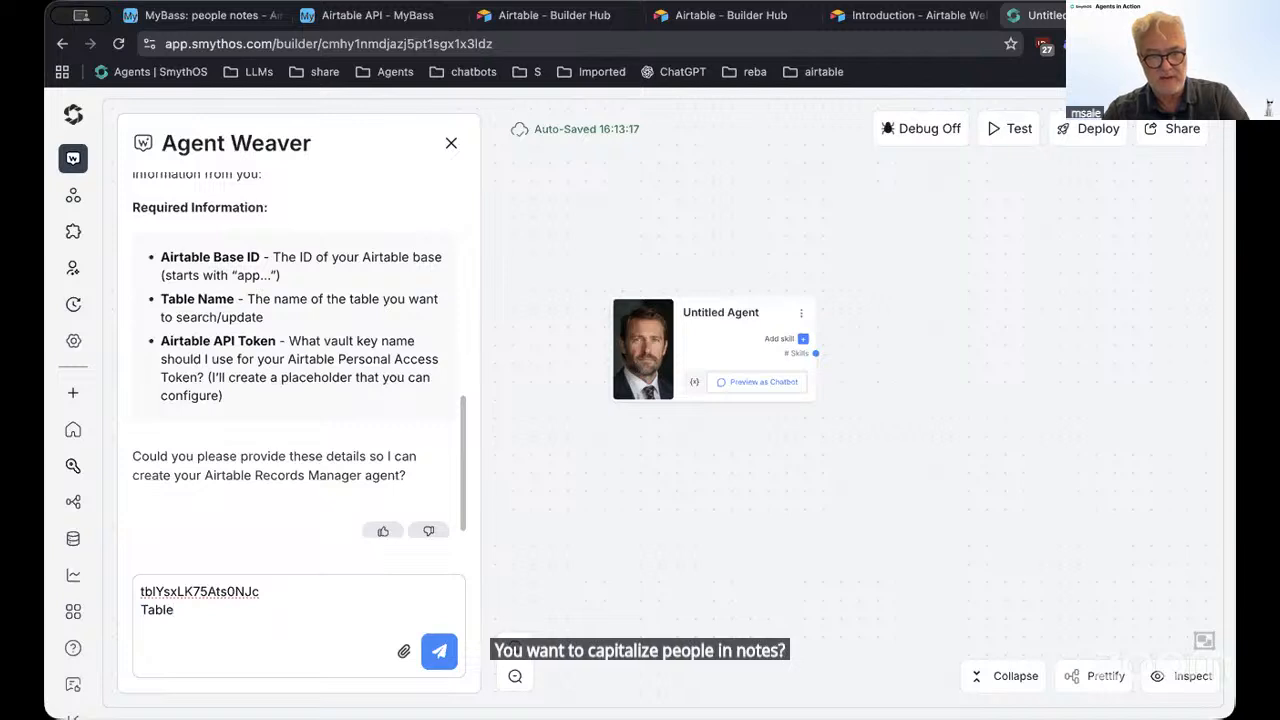
text( ID:)
key(super+v)
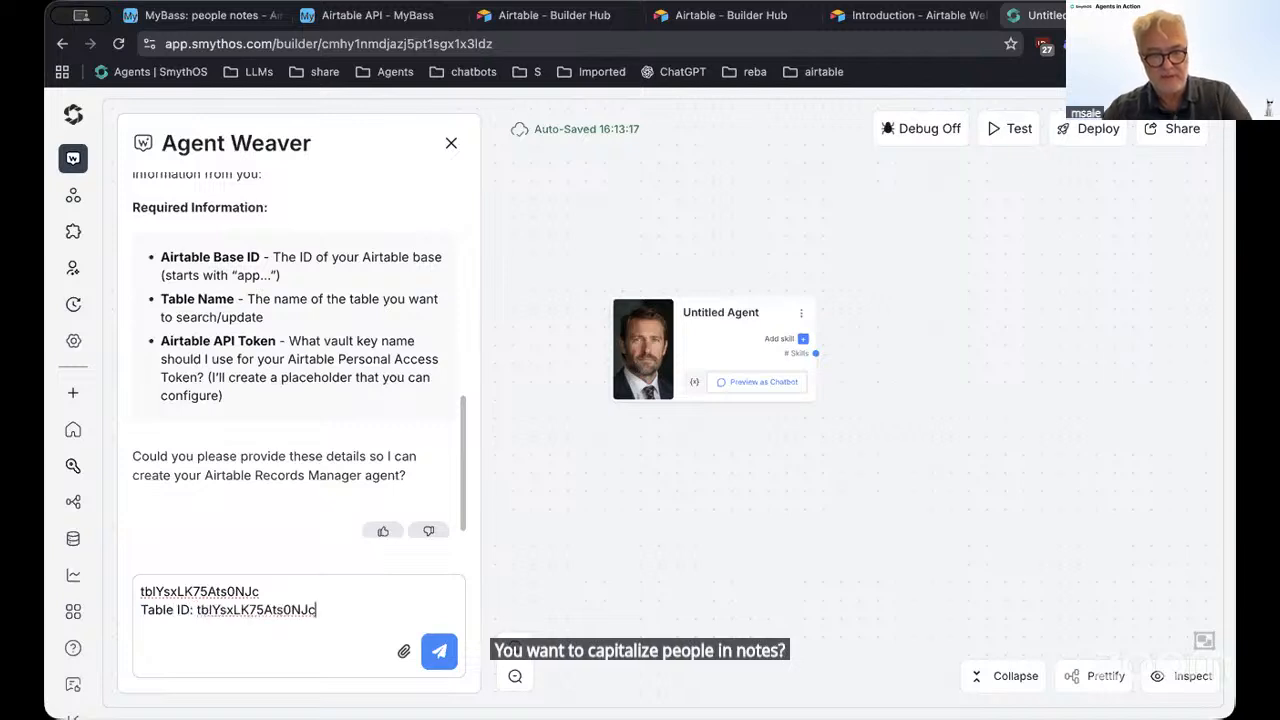
key(shift+Return)
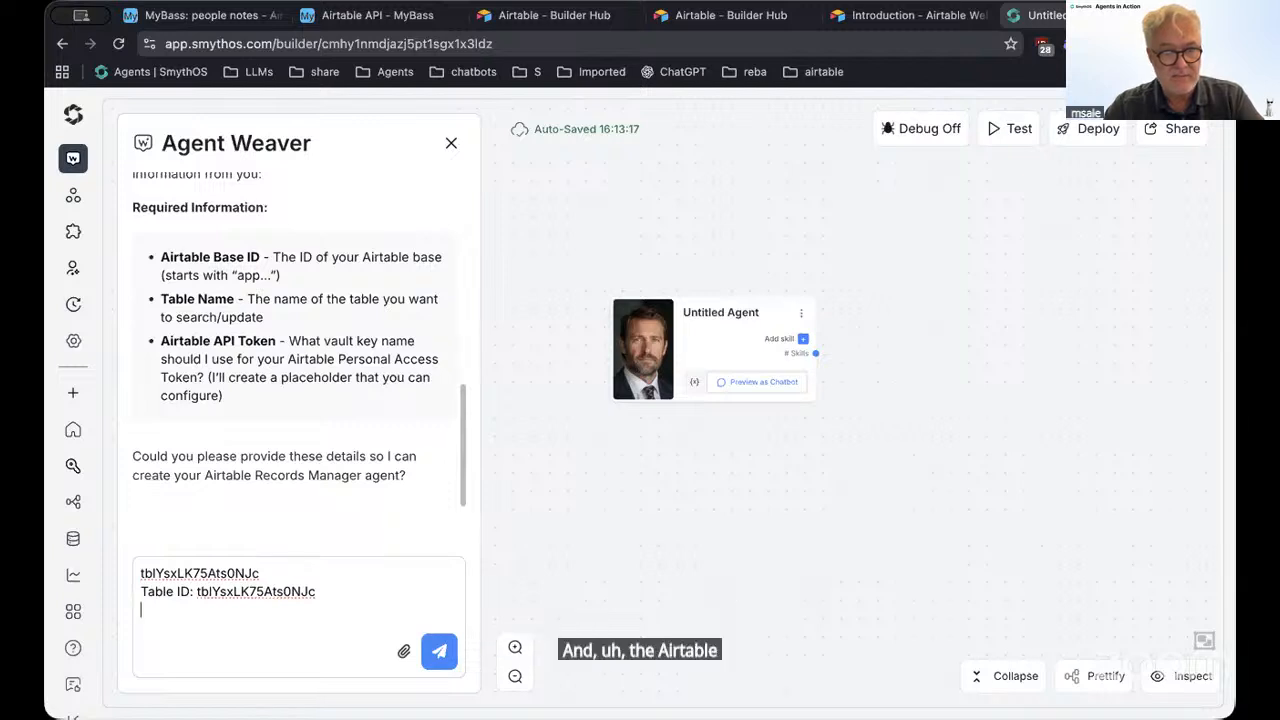
text(ai)
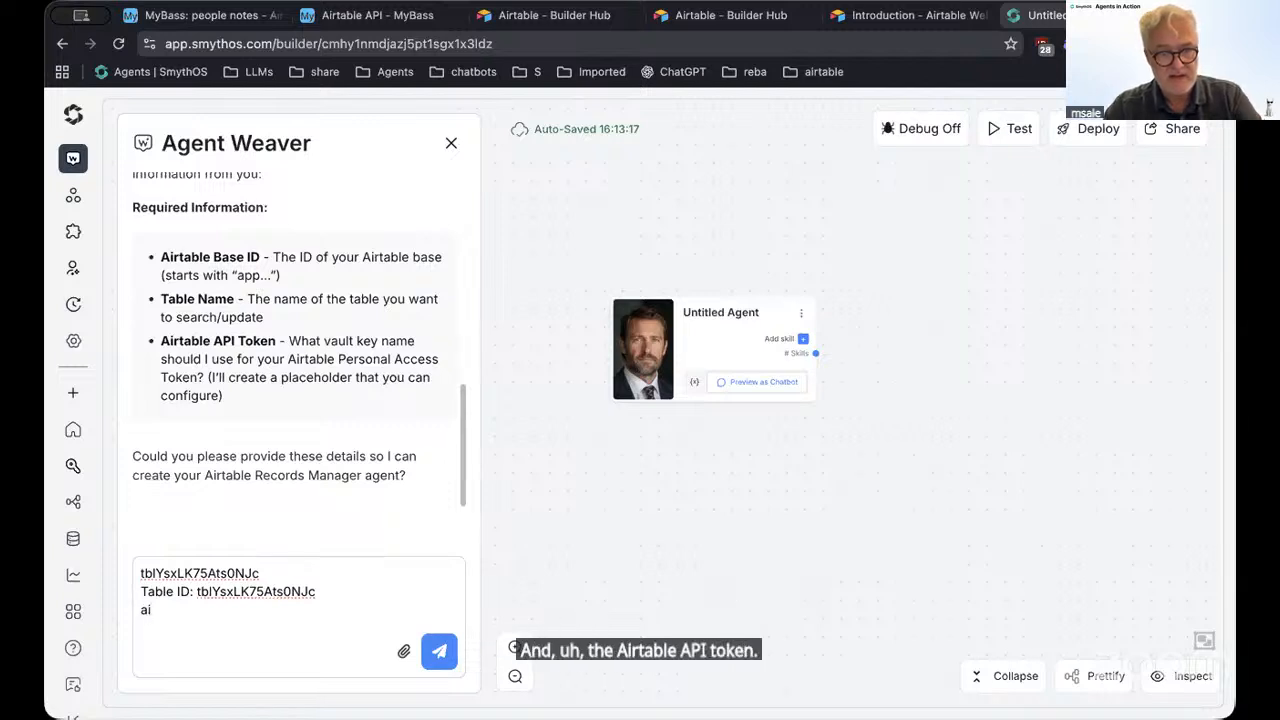
text(t)
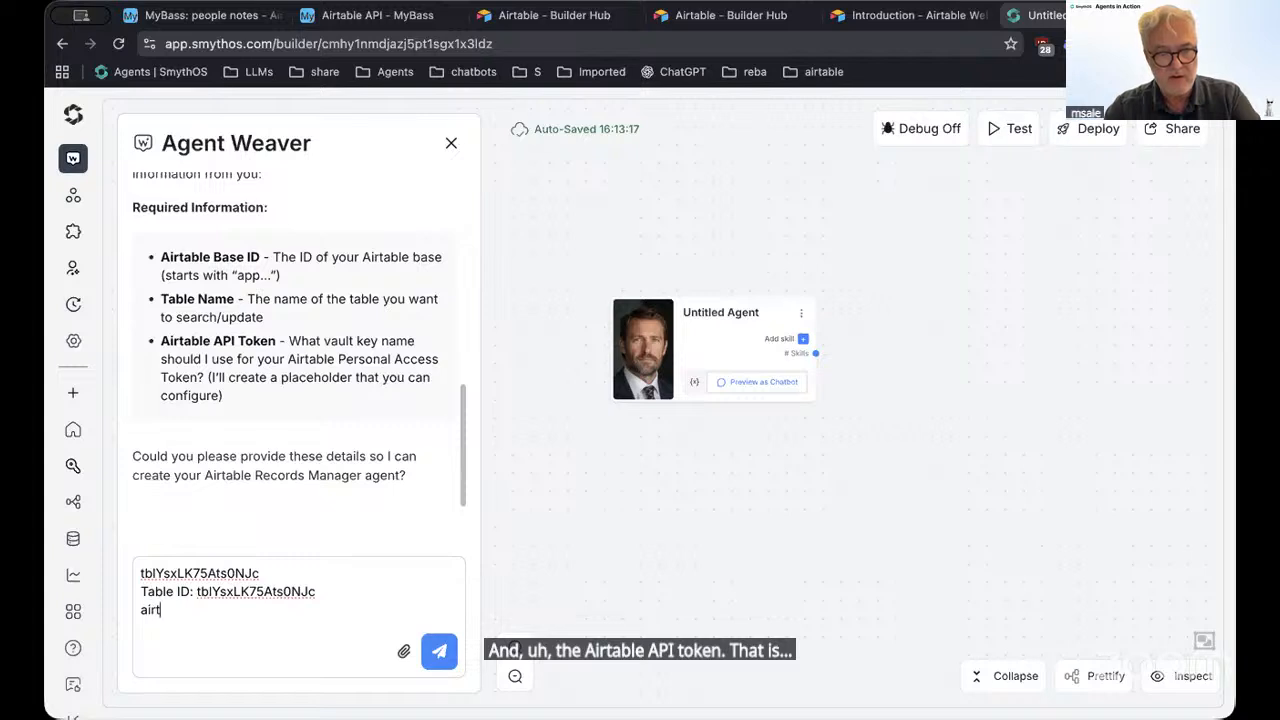
text(able-key)
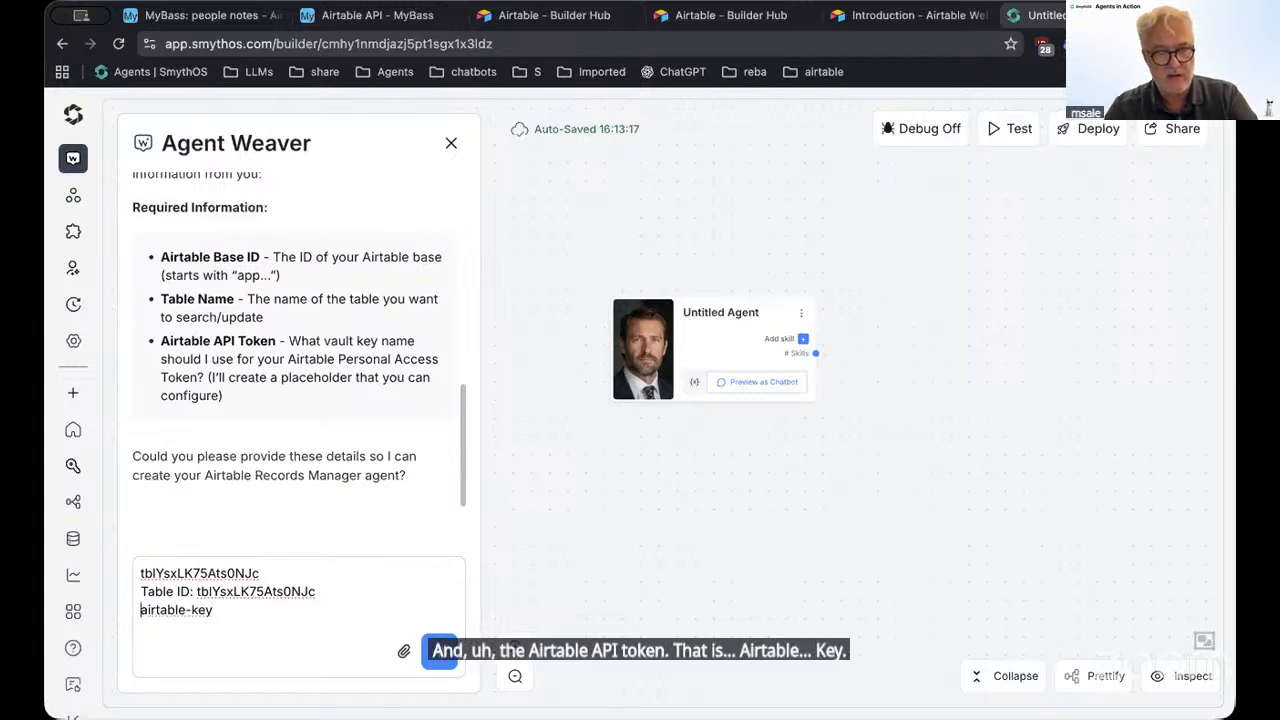
text(Valu)
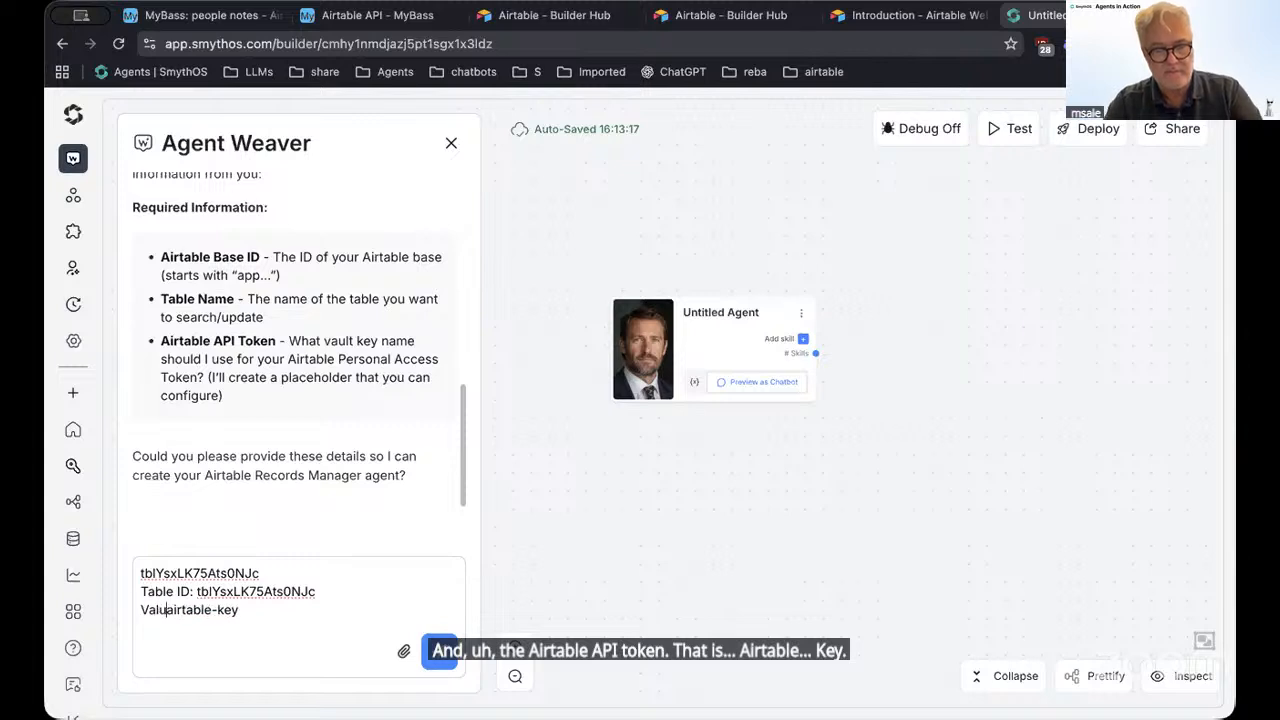
key(BackSpace)
key(BackSpace)
text(ult )
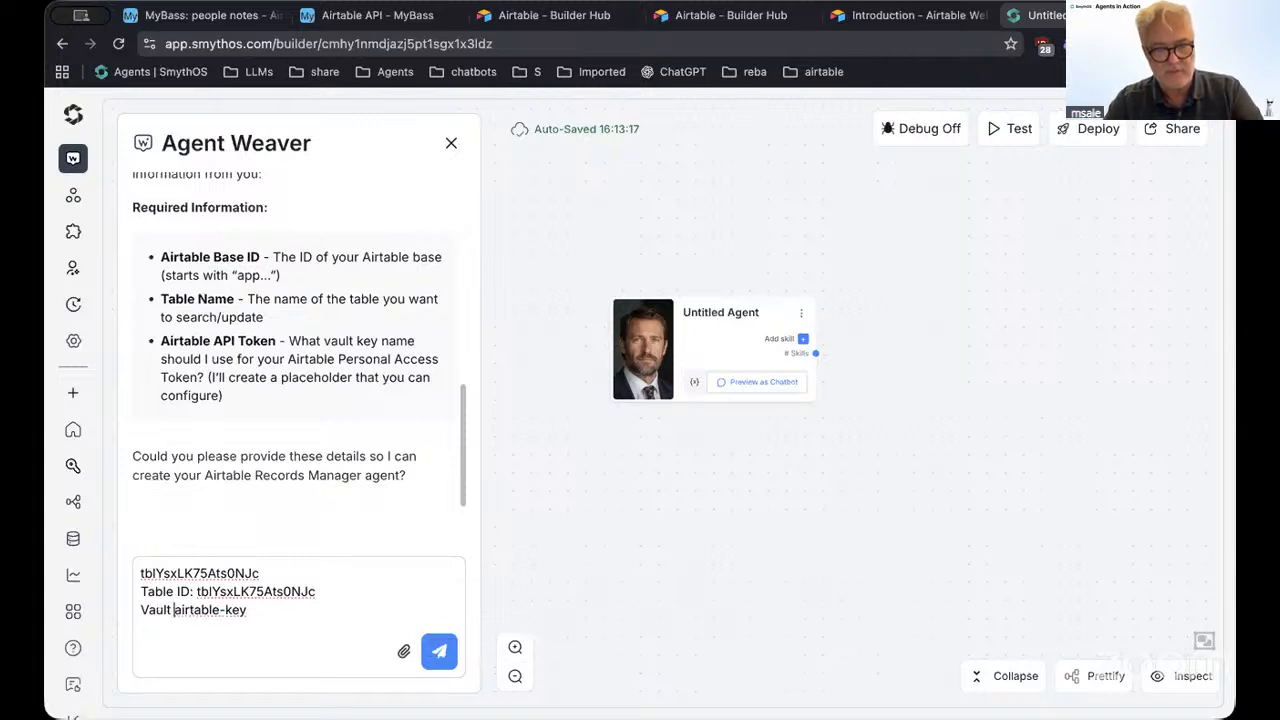
text(token:)
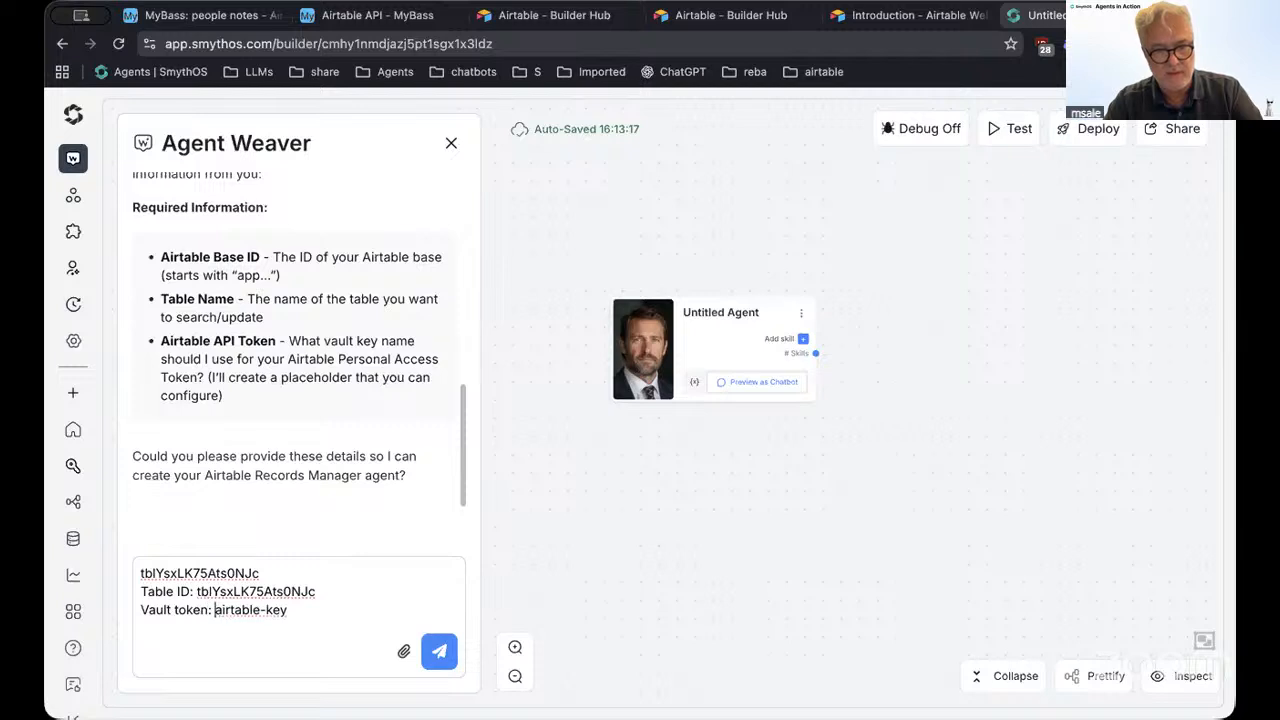
Send the table ID and vault token name to Agent Weaver, then check the agent's global variables
click(437, 653)
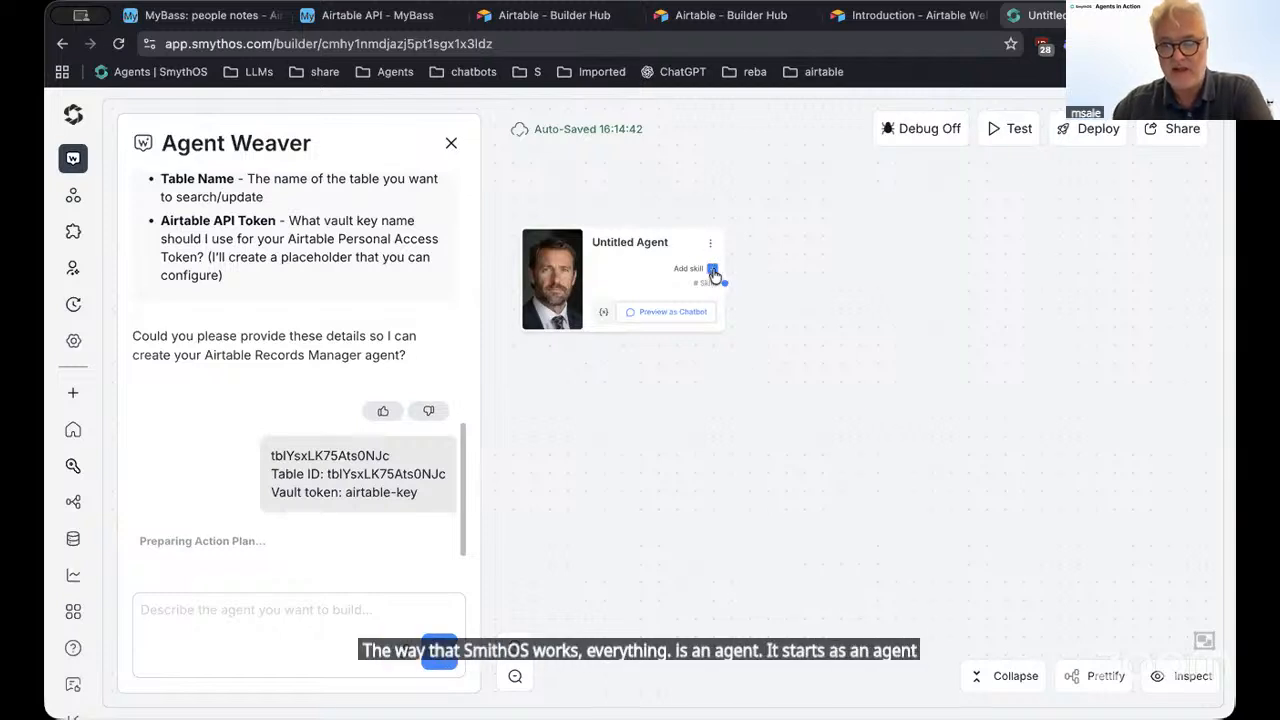
click(604, 314)
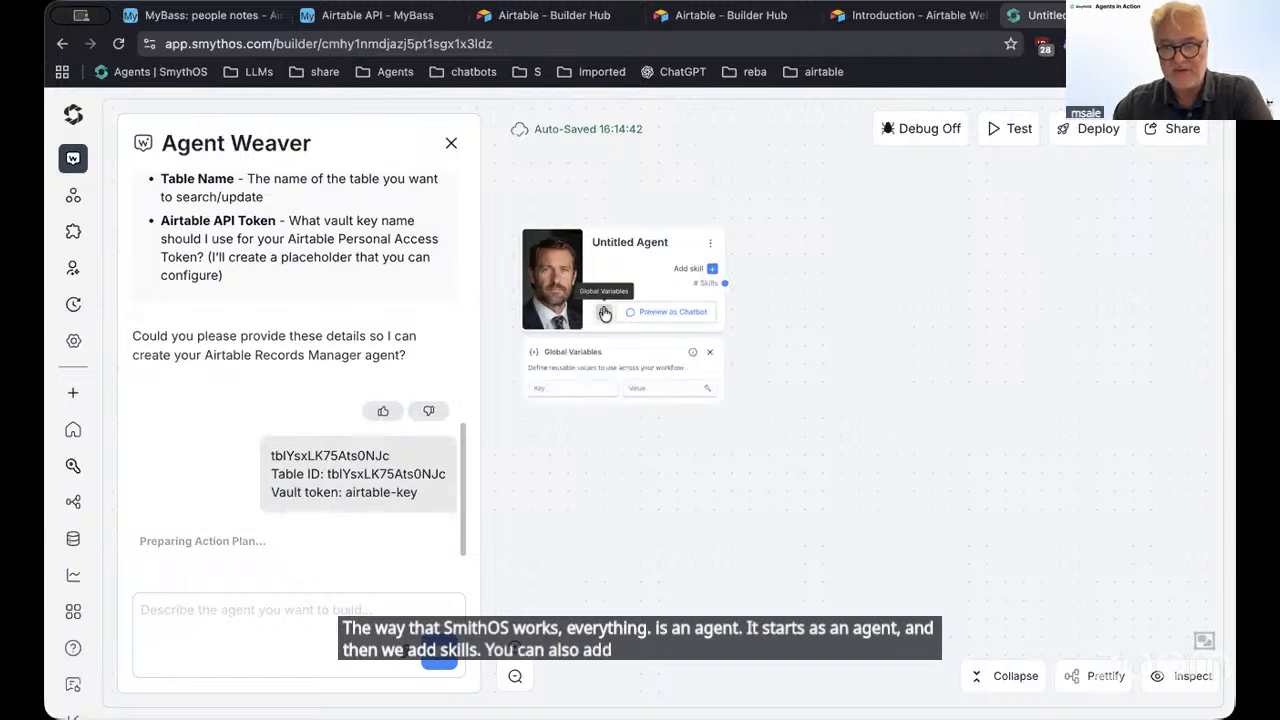
click(604, 314)
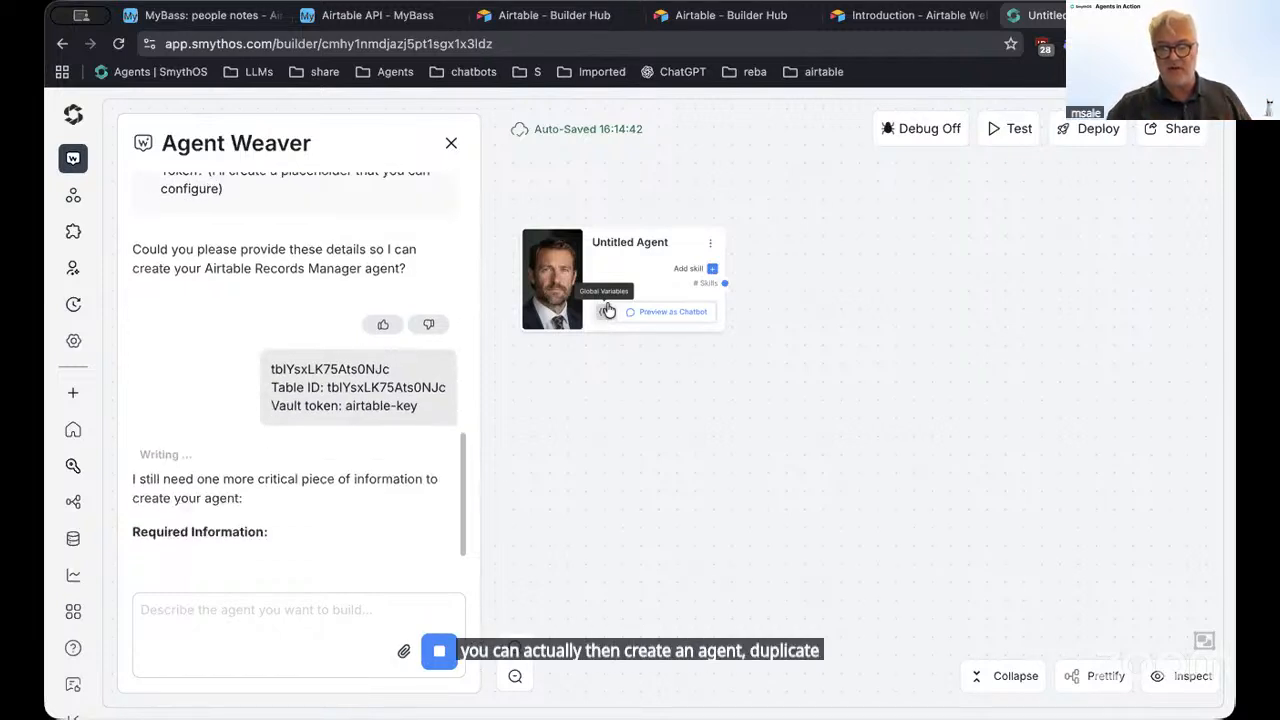
click(606, 311)
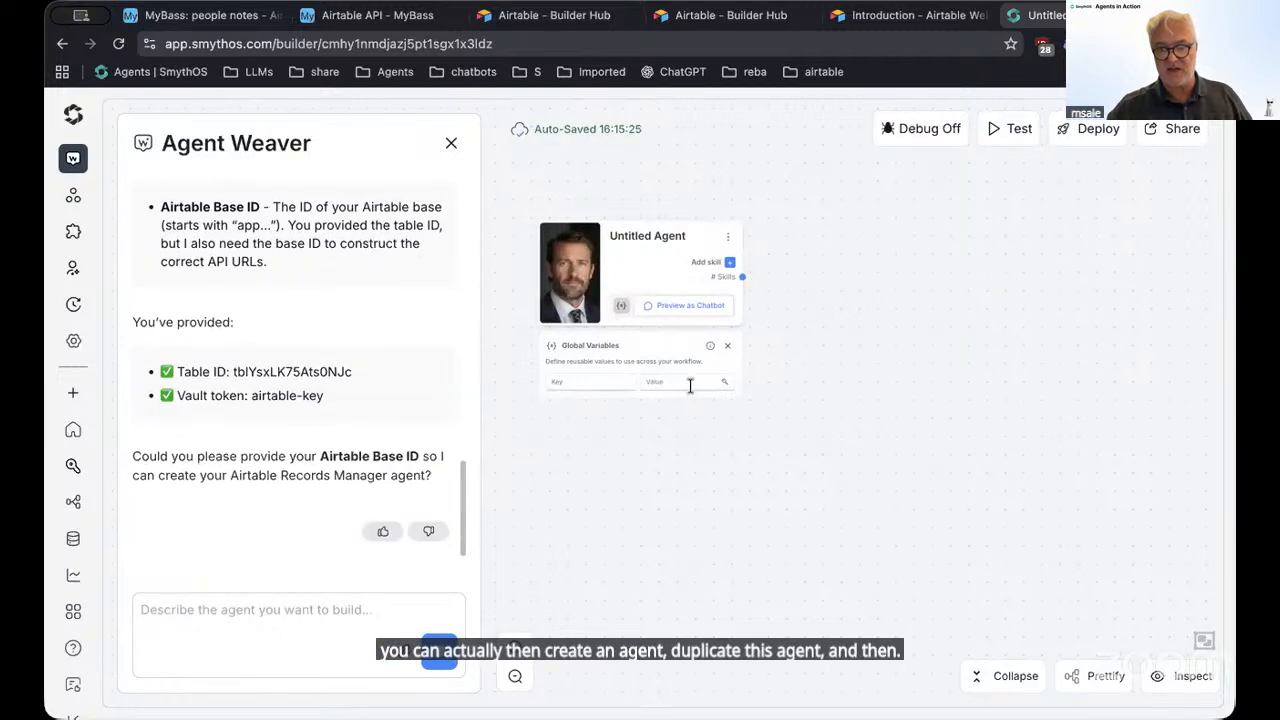
Start a global variable with the key 'Base', then close the Global Variables panel
click(606, 382)
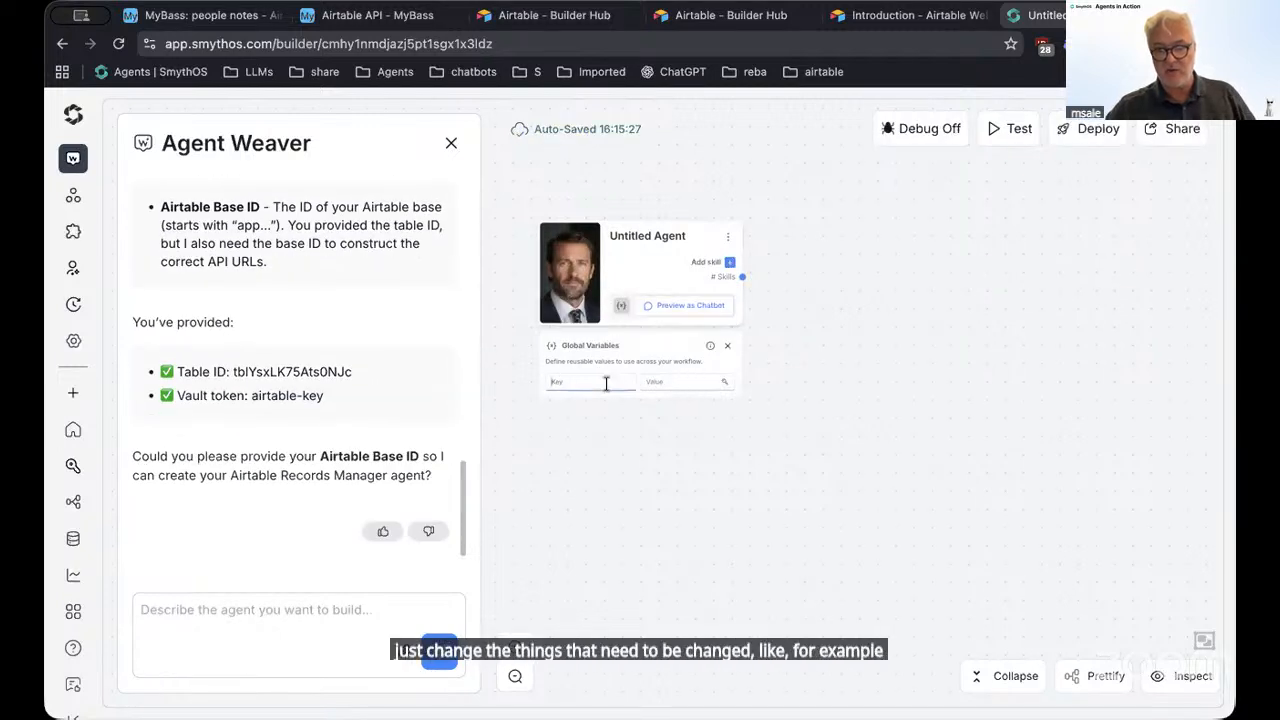
text(Base)
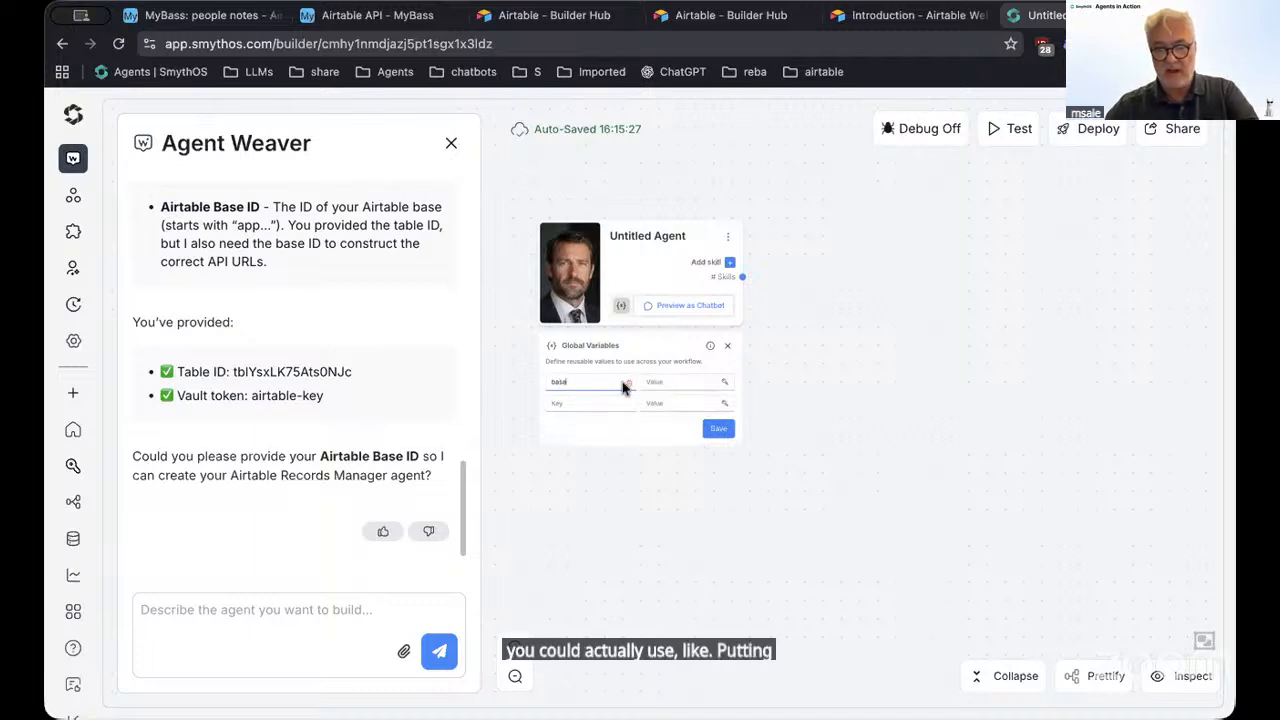
click(620, 308)
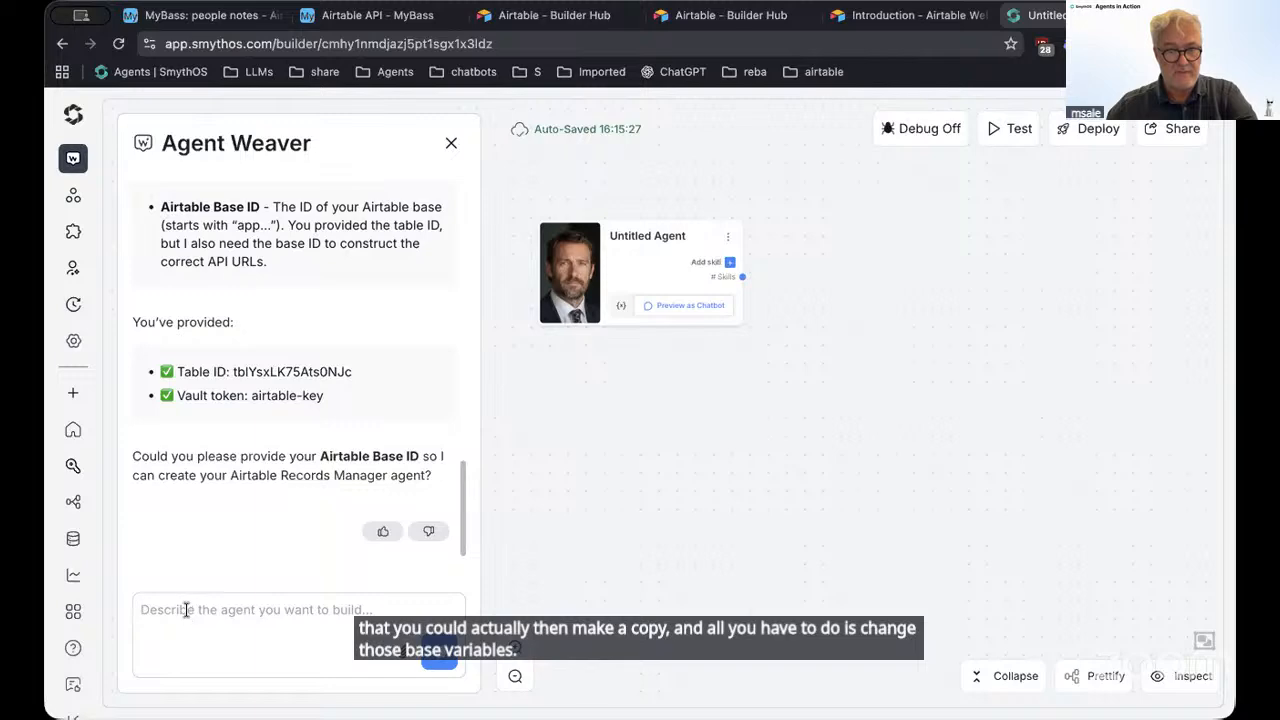
Copy the MyBass base ID from the API introduction and paste it into the Agent Weaver chat
click(425, 14)
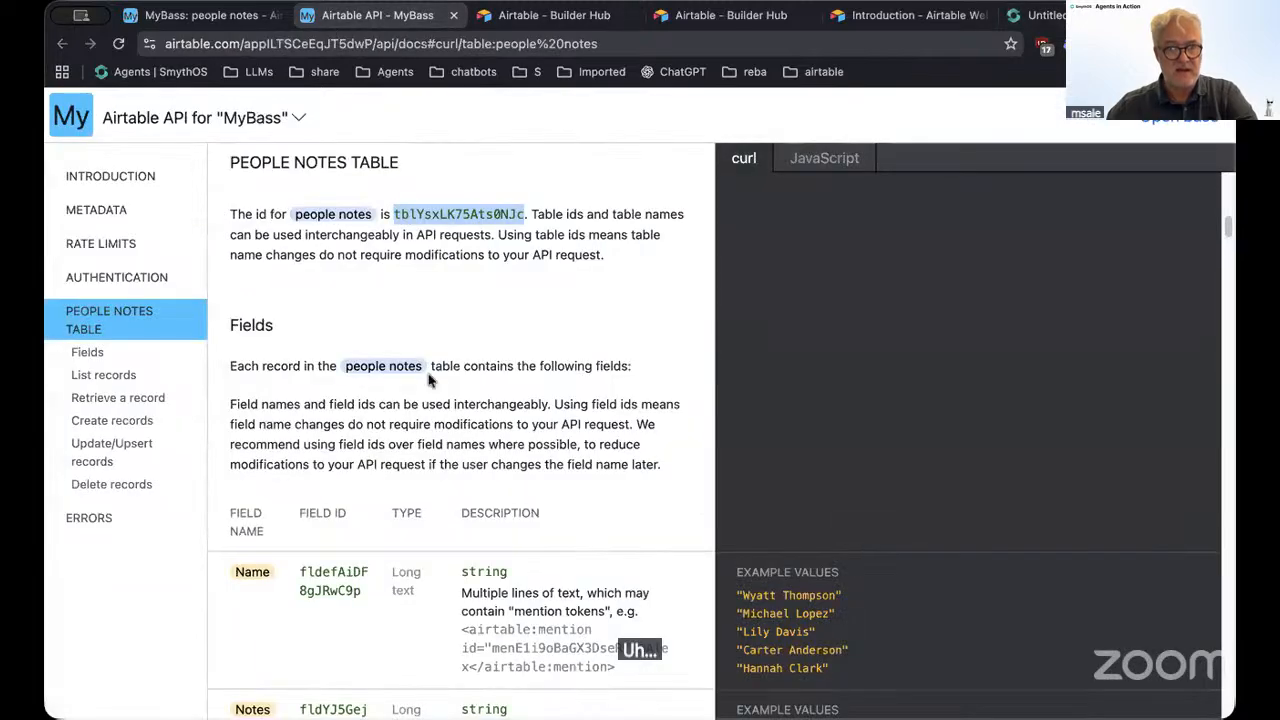
click(110, 175)
double_click(414, 469)
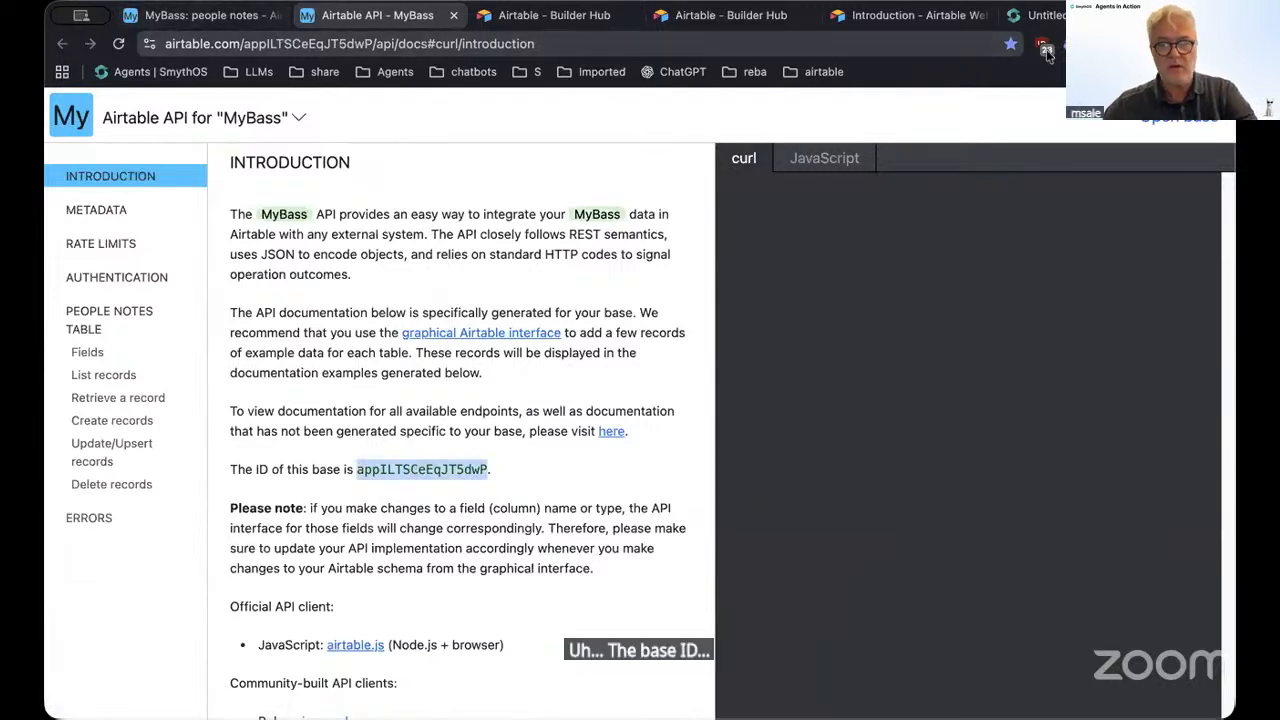
click(1040, 15)
click(272, 614)
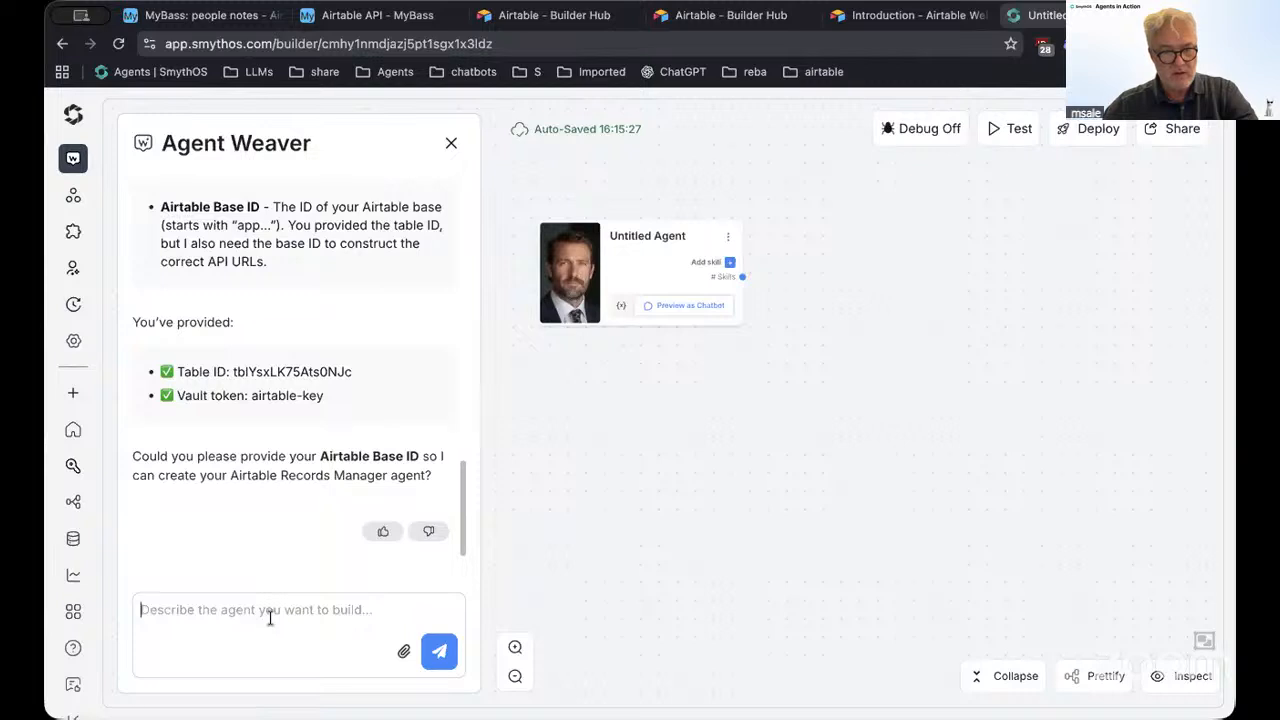
key(ctrl+v)
Send the pasted base ID so Agent Weaver generates the Airtable records agent
click(438, 652)
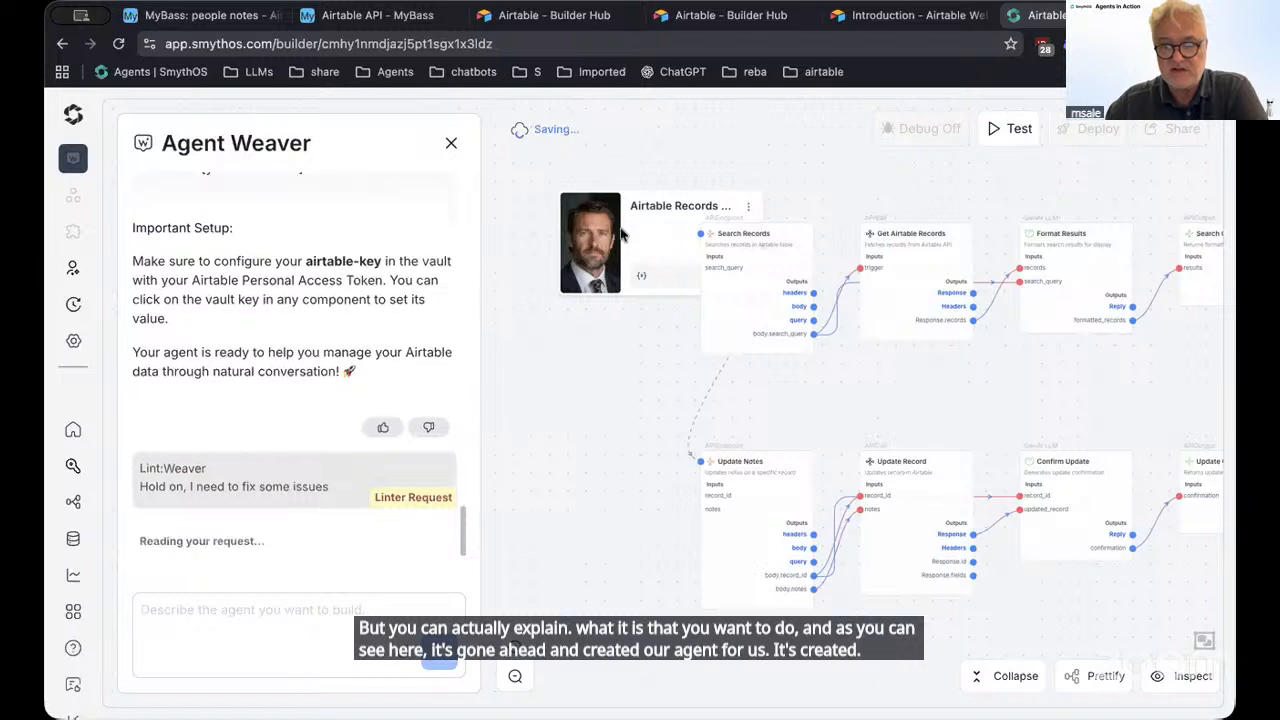
Rearrange the Update Record, Confirm Update and Update Output nodes so Update Output sits further right
click(647, 231)
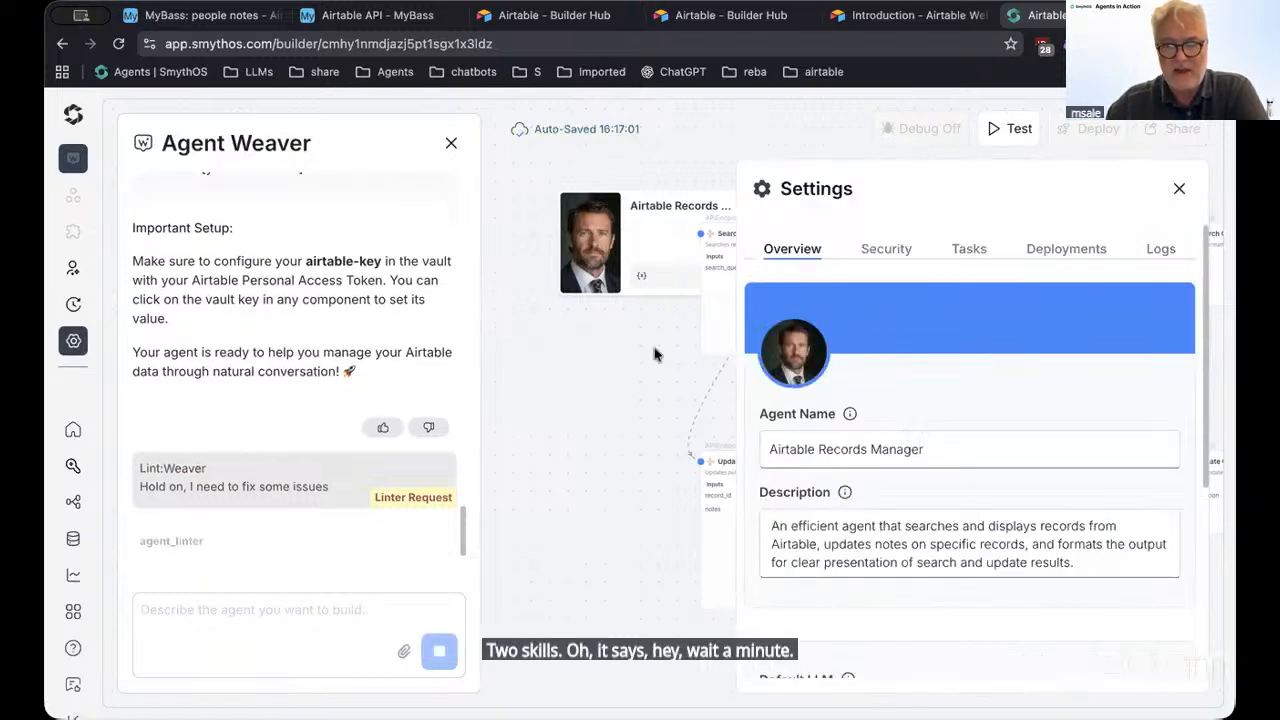
click(73, 341)
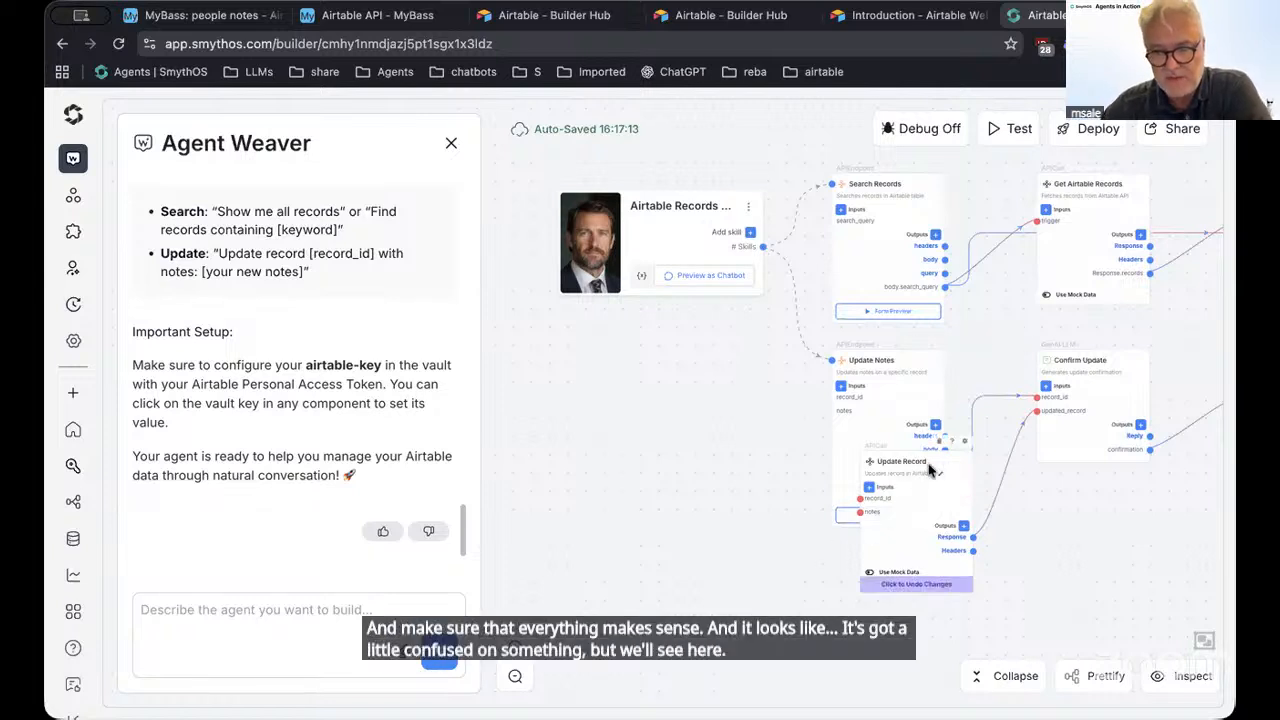
drag(923, 486, 1052, 510)
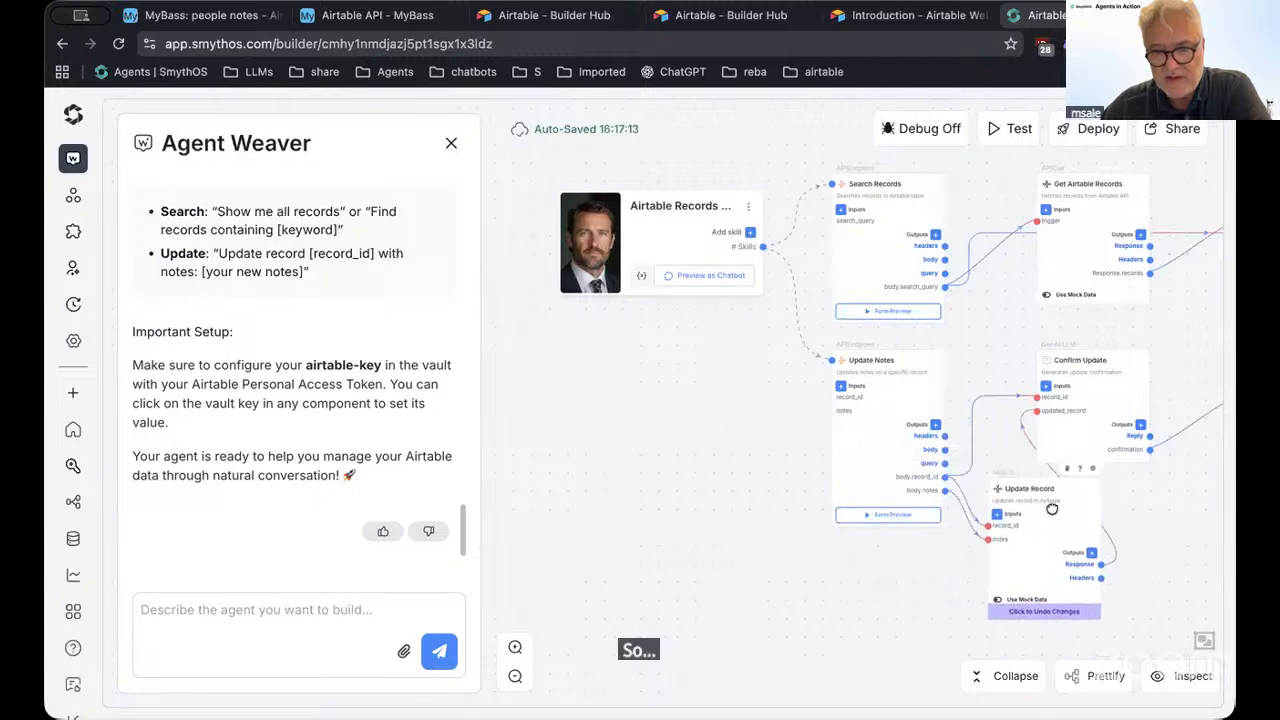
drag(1143, 514, 726, 507)
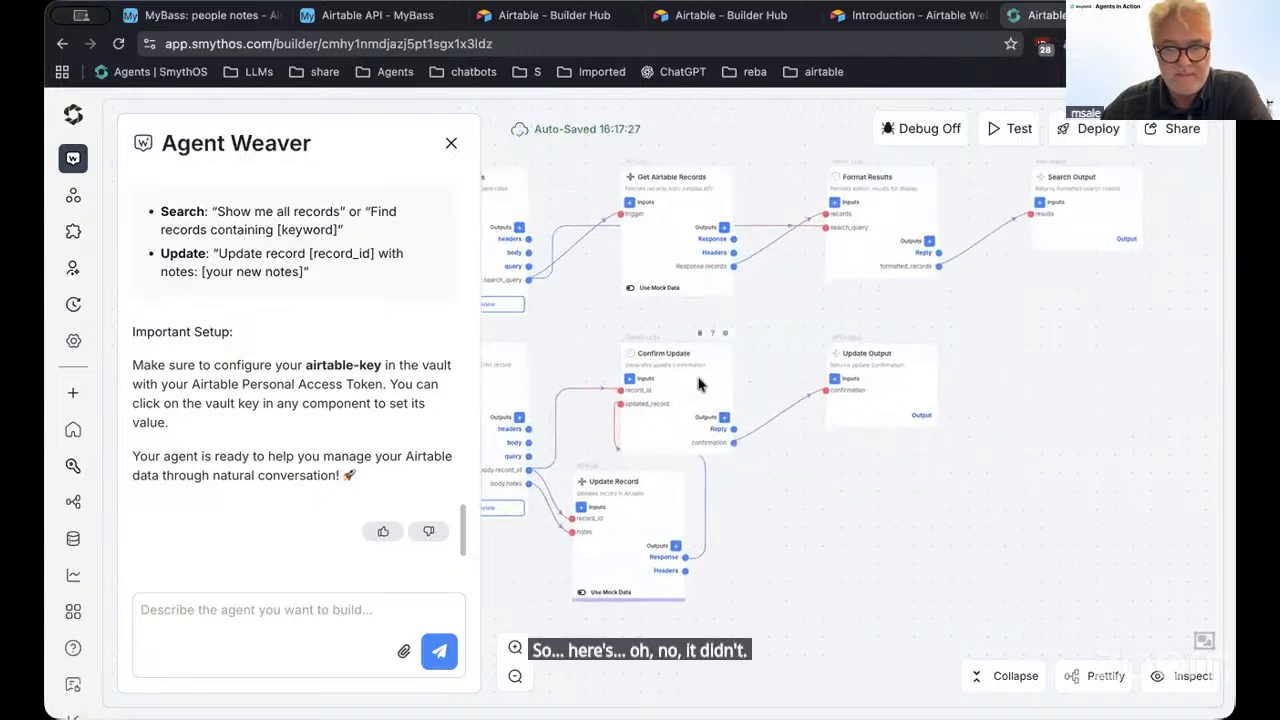
drag(700, 385, 797, 427)
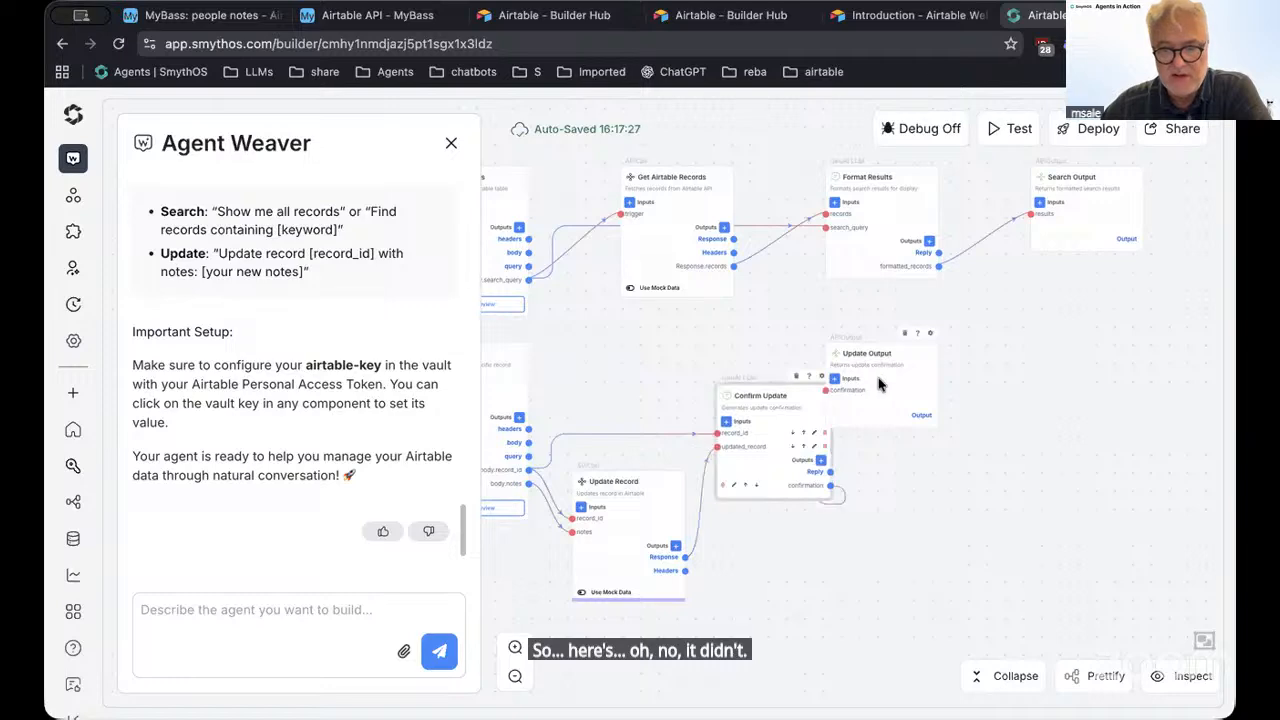
drag(879, 385, 987, 388)
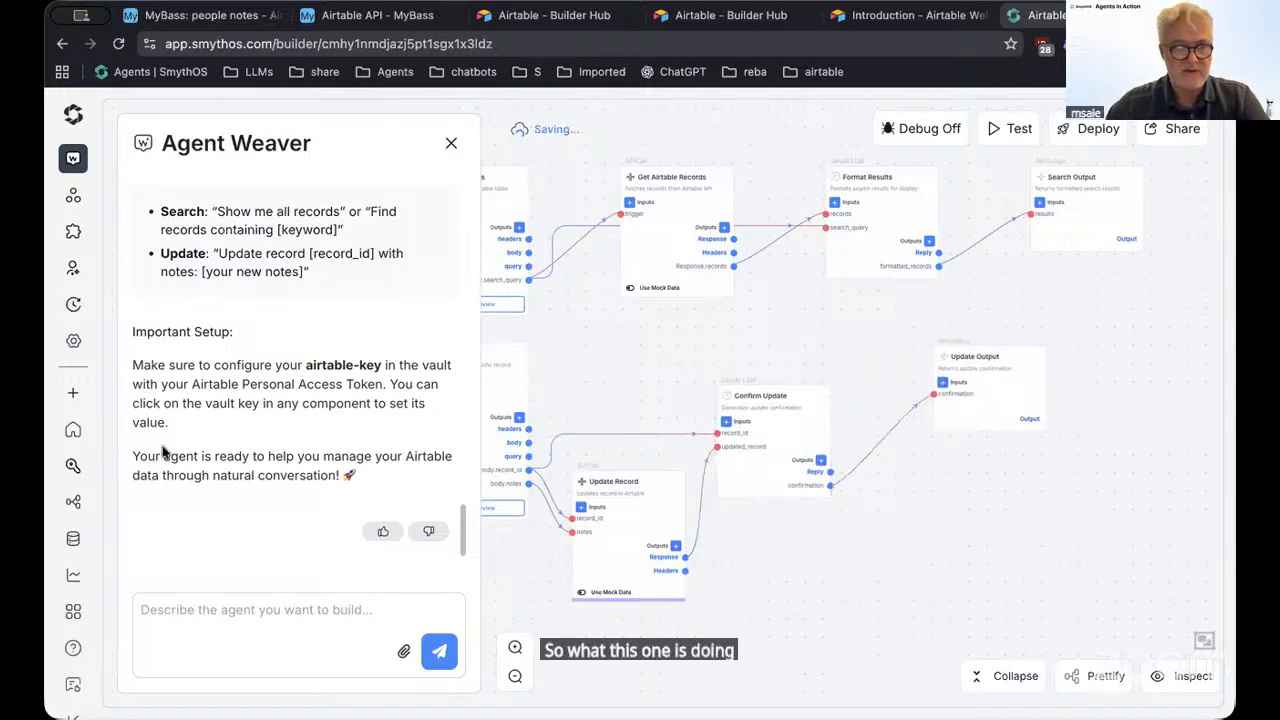
Review the original request in the Agent Weaver chat history
scroll(163, 452, up, 15)
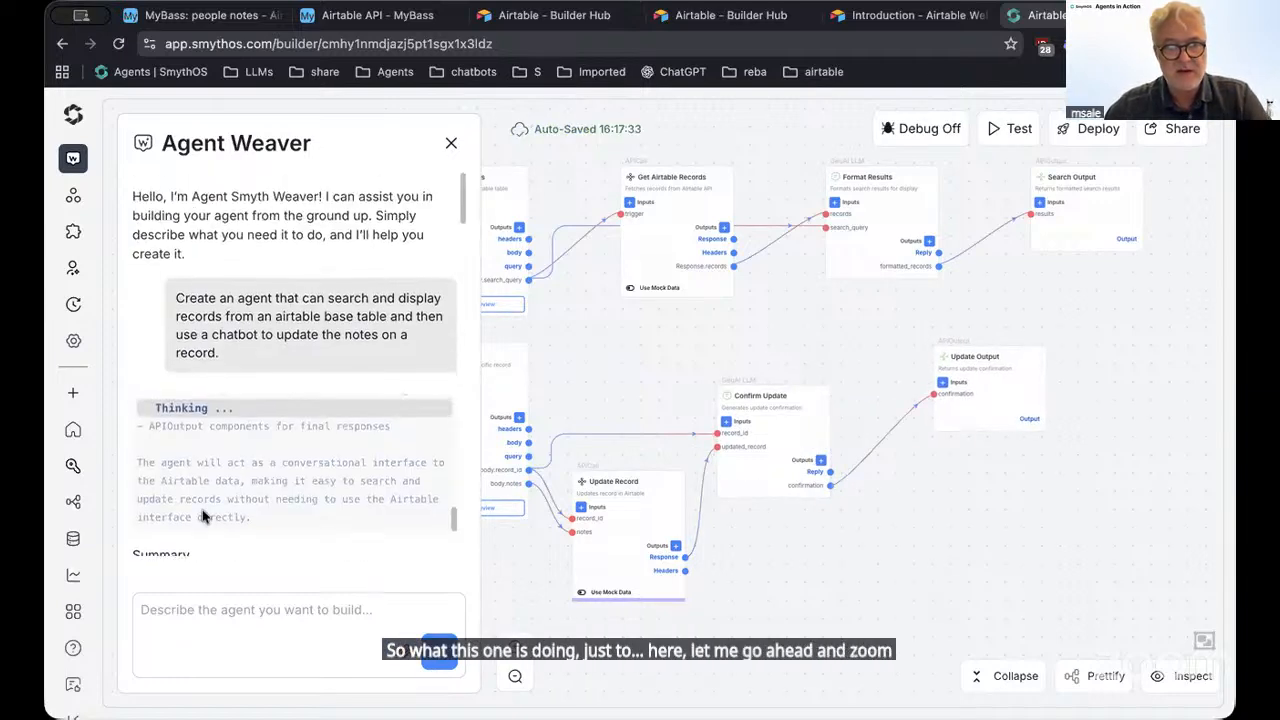
drag(176, 297, 266, 356)
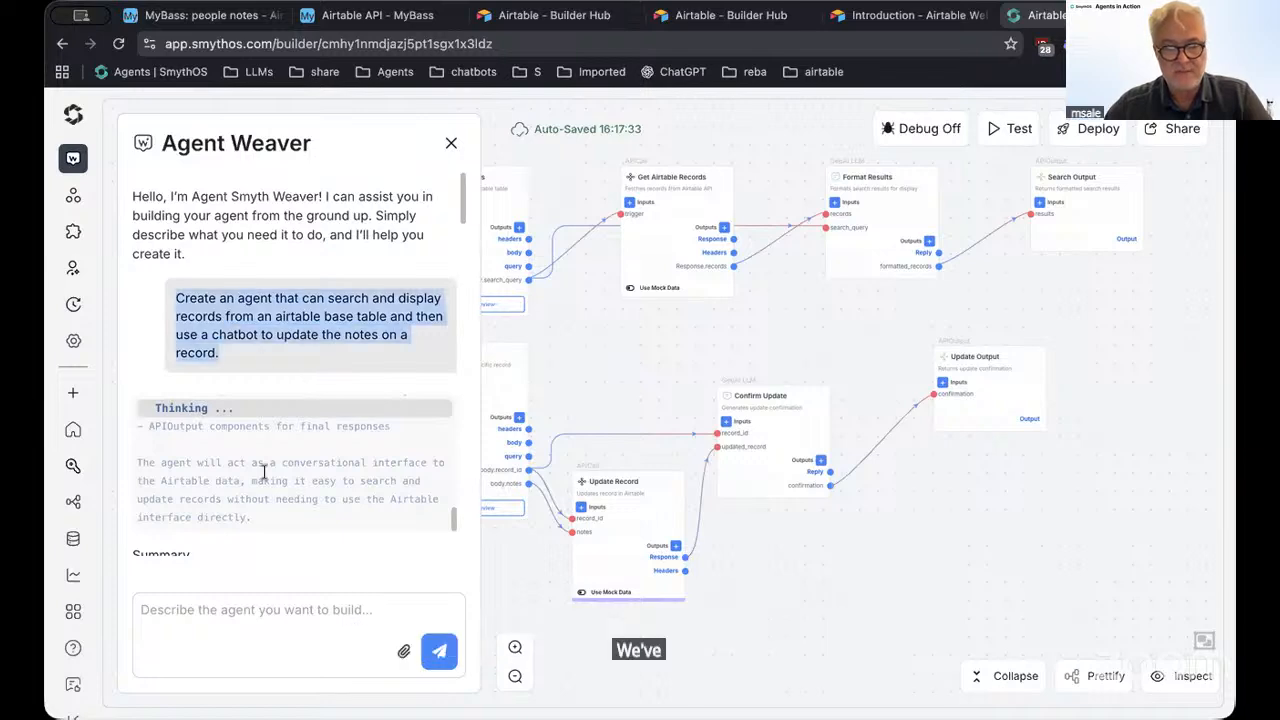
scroll(266, 475, down, 15)
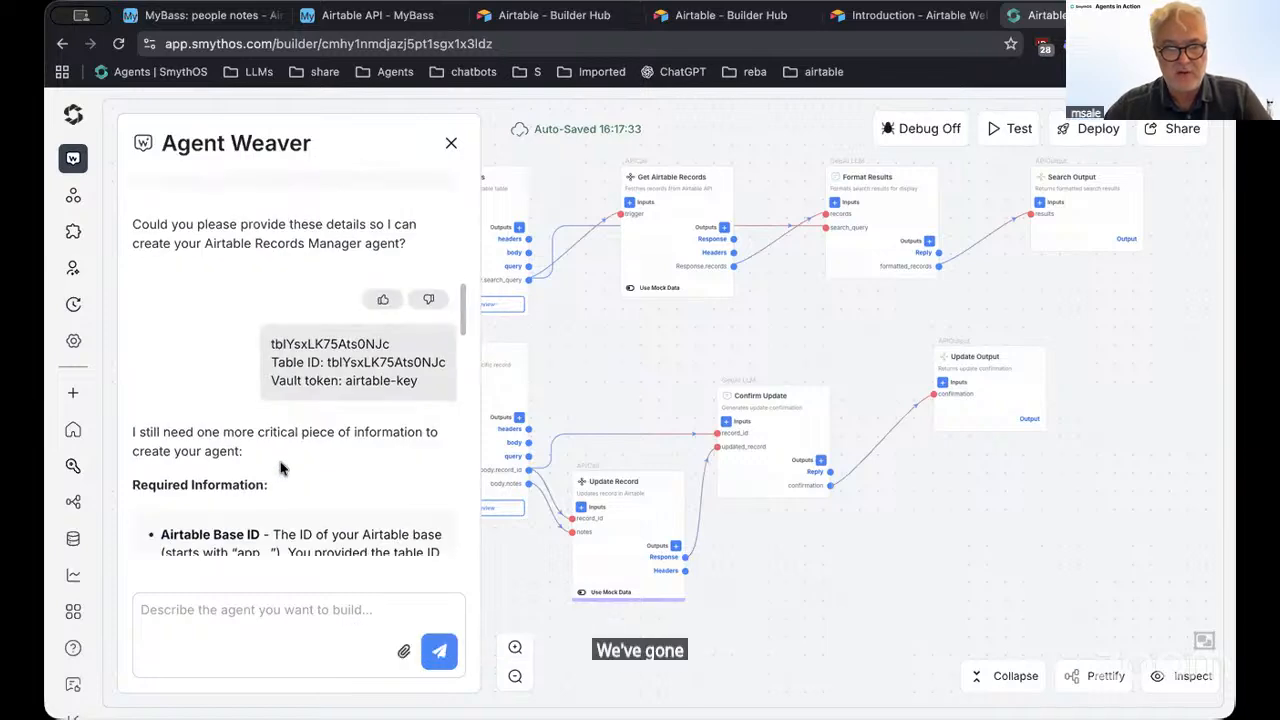
Close Agent Weaver and open Update Record to check its request URL and table ID
click(451, 147)
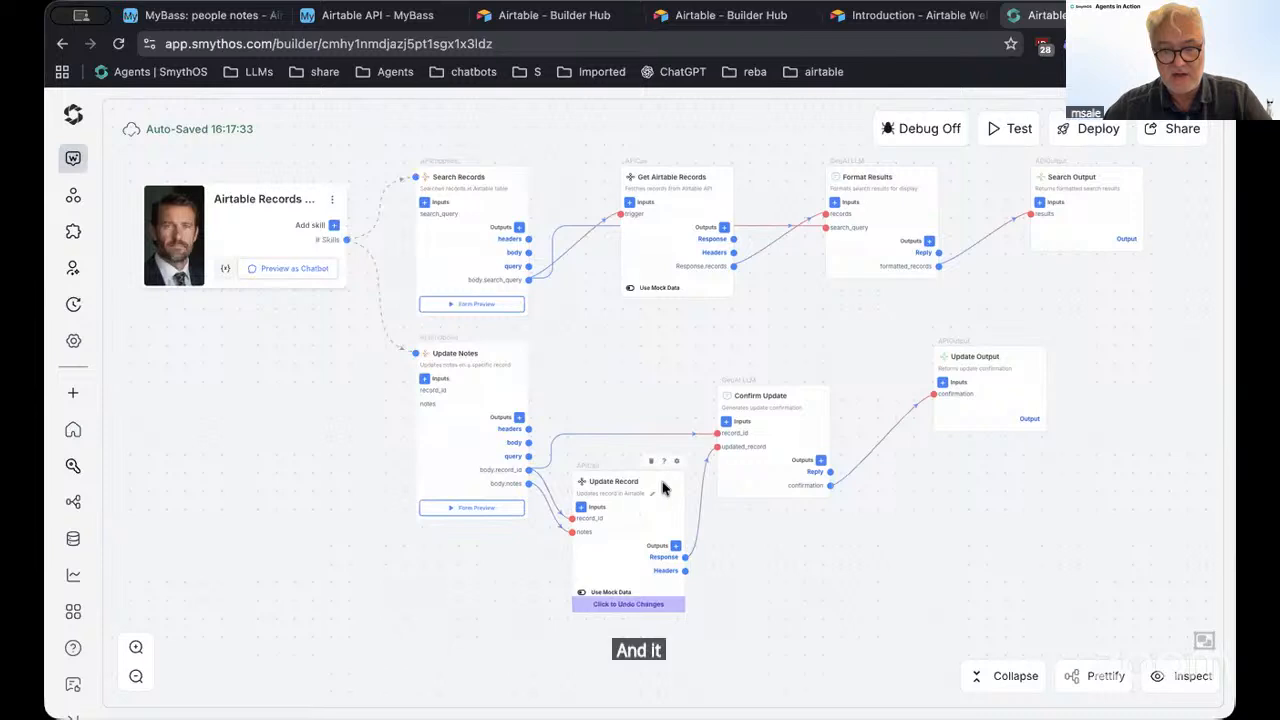
double_click(657, 506)
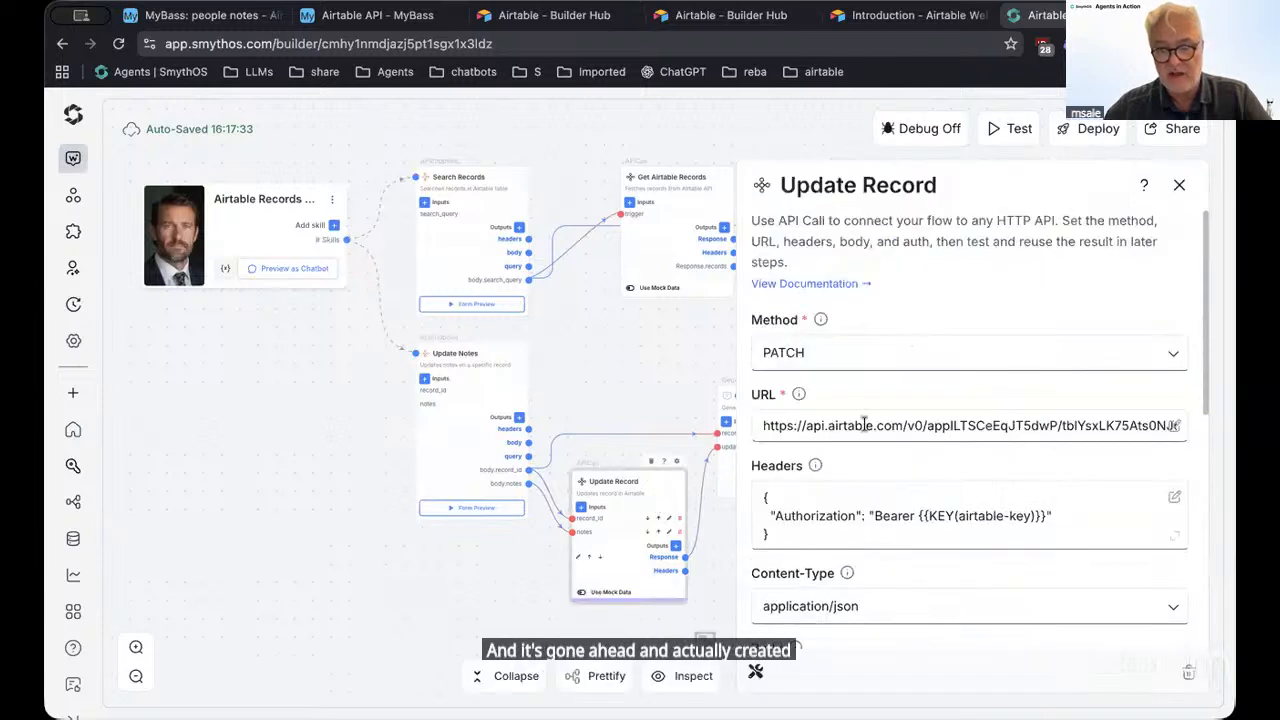
drag(860, 425, 1060, 428)
double_click(1066, 427)
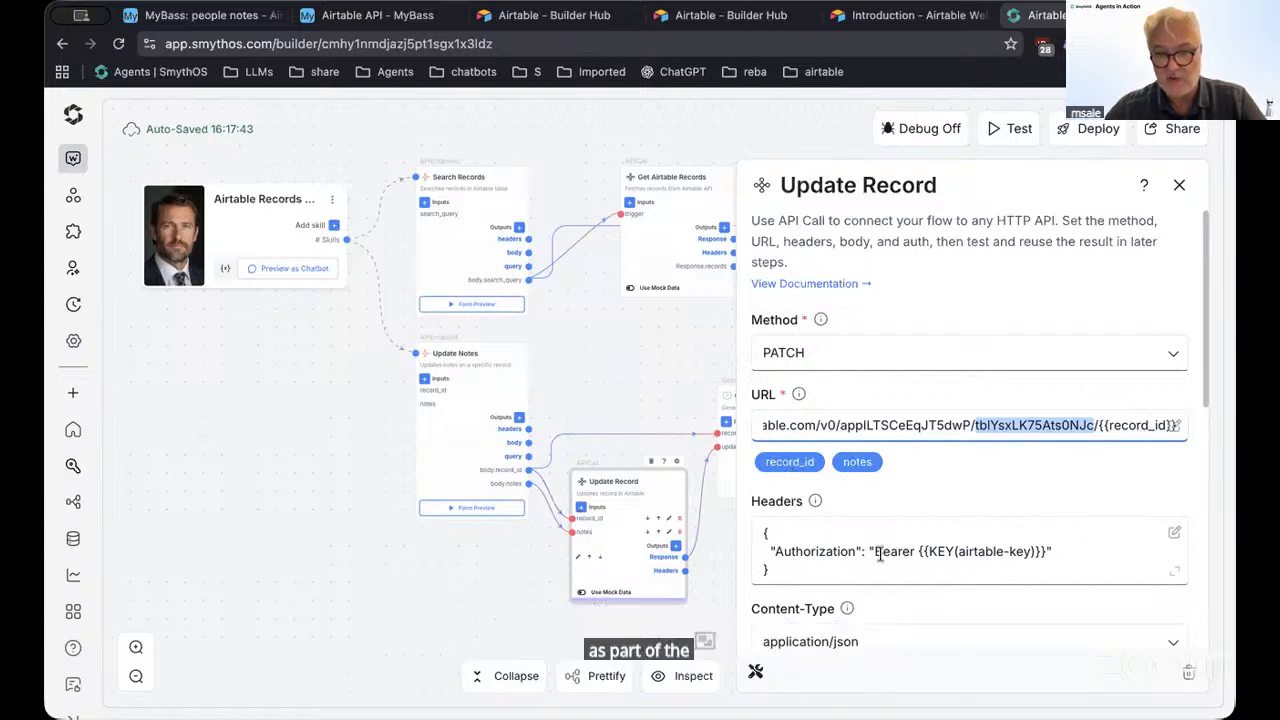
Review Update Record's Authorization header and Notes body mapping, then close its settings
drag(870, 551, 1058, 570)
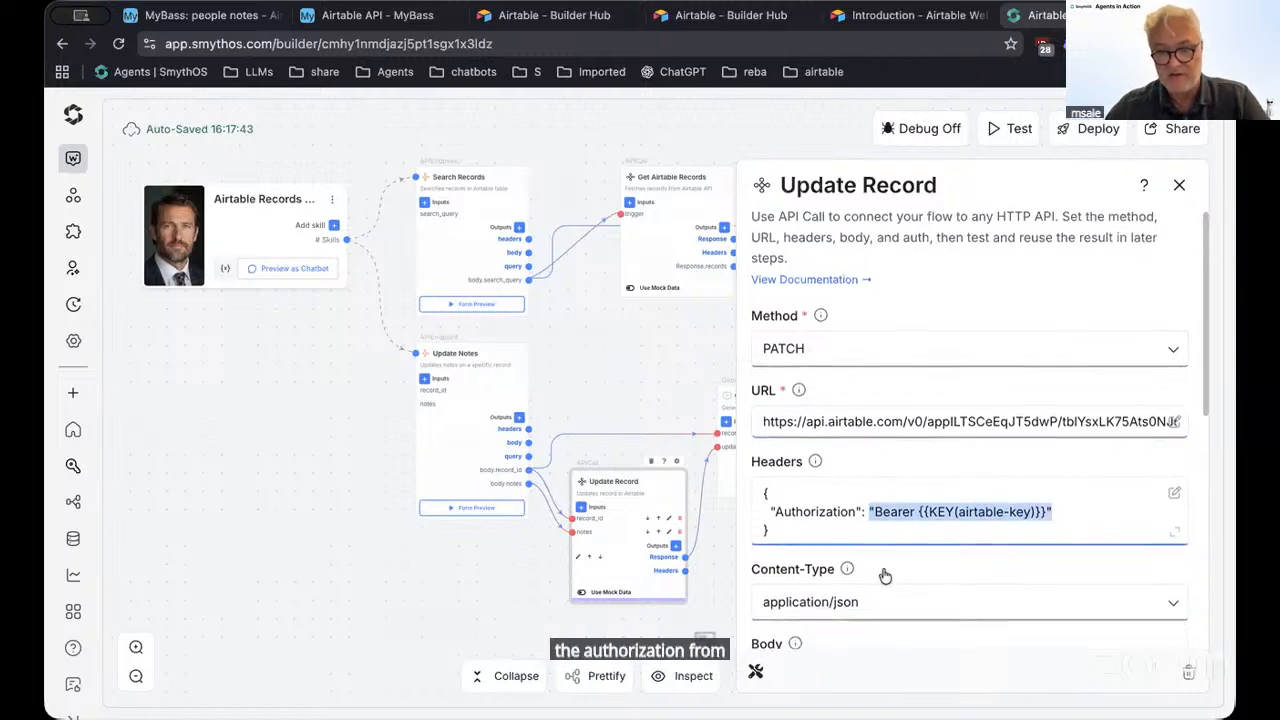
scroll(880, 574, down, 4)
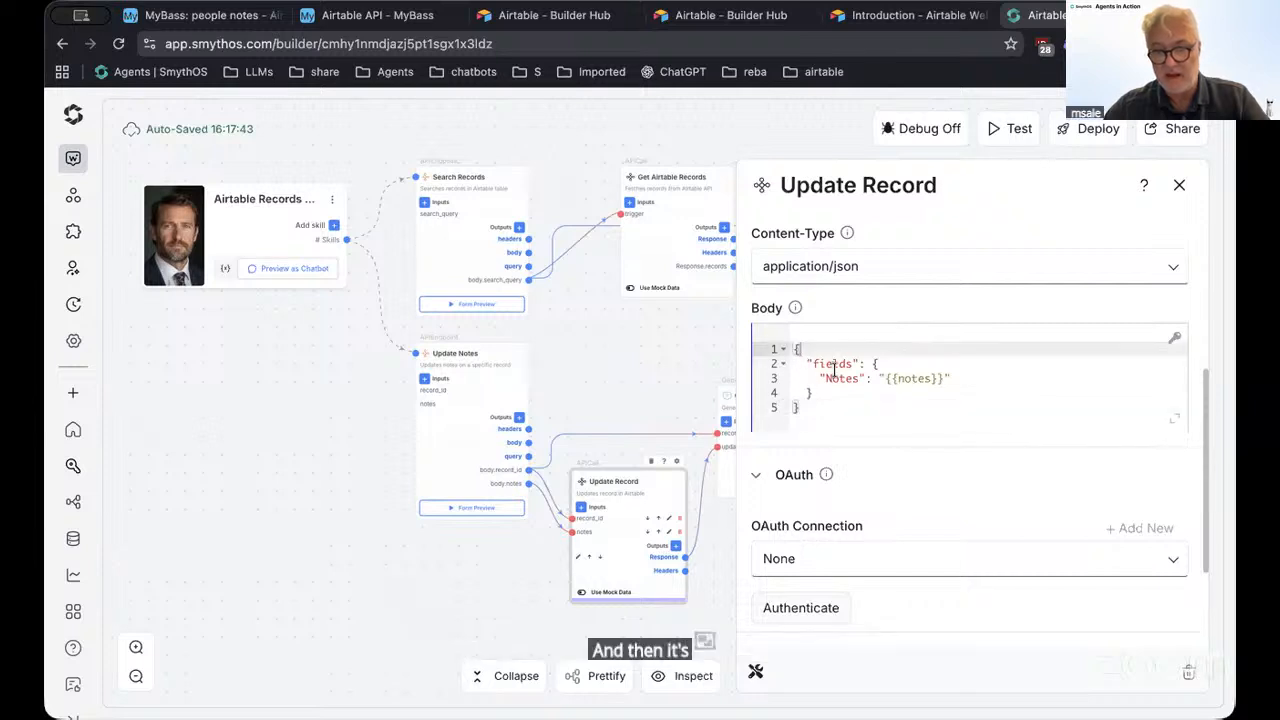
click(1010, 376)
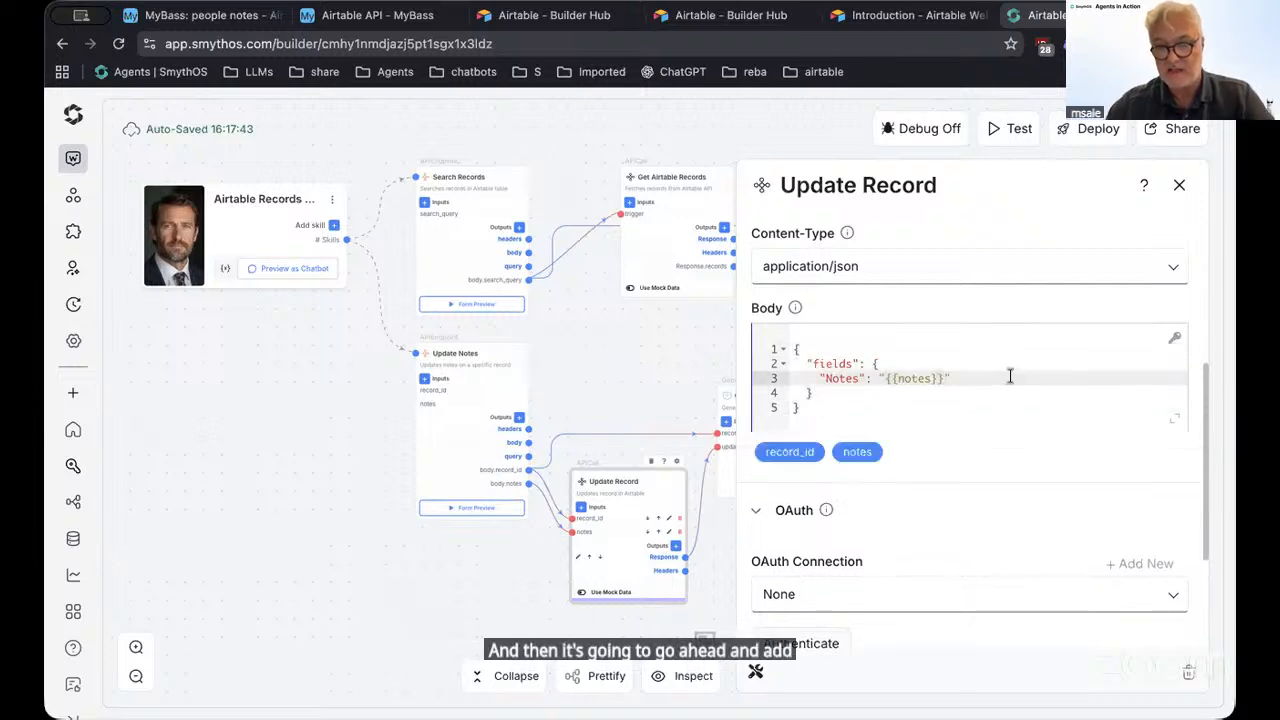
scroll(897, 405, up, 3)
scroll(897, 405, up, 1)
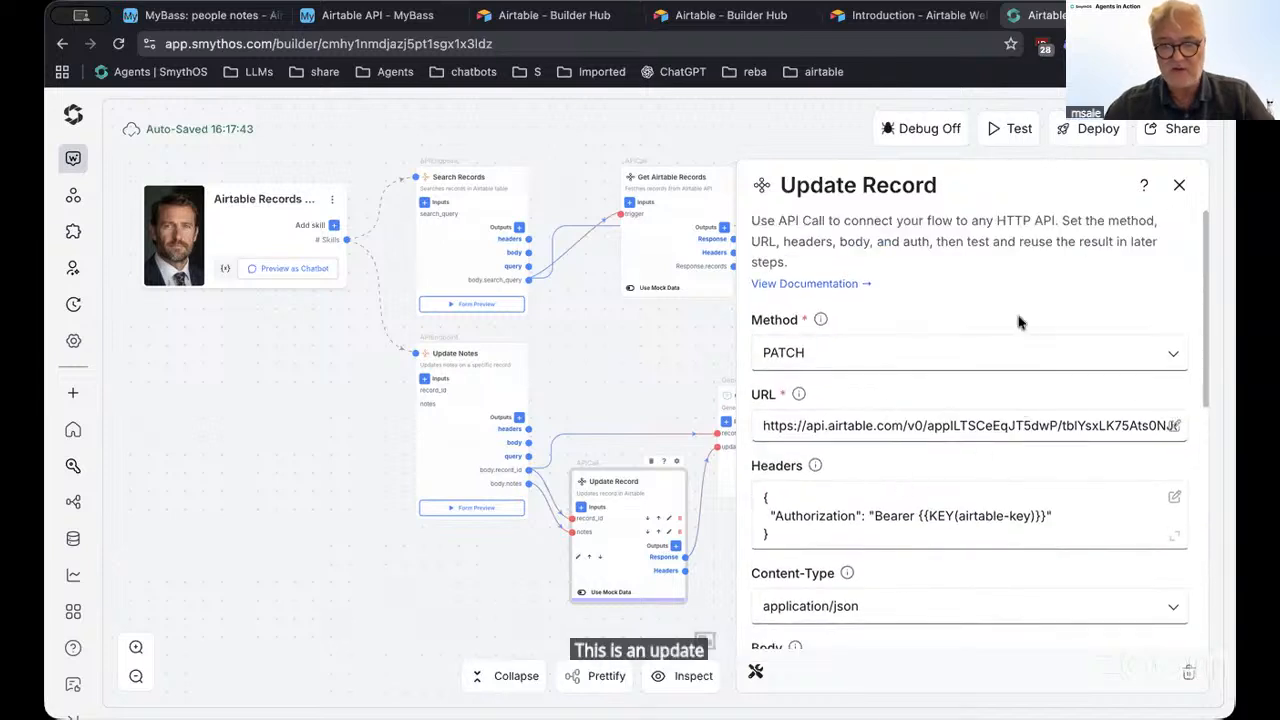
click(1180, 188)
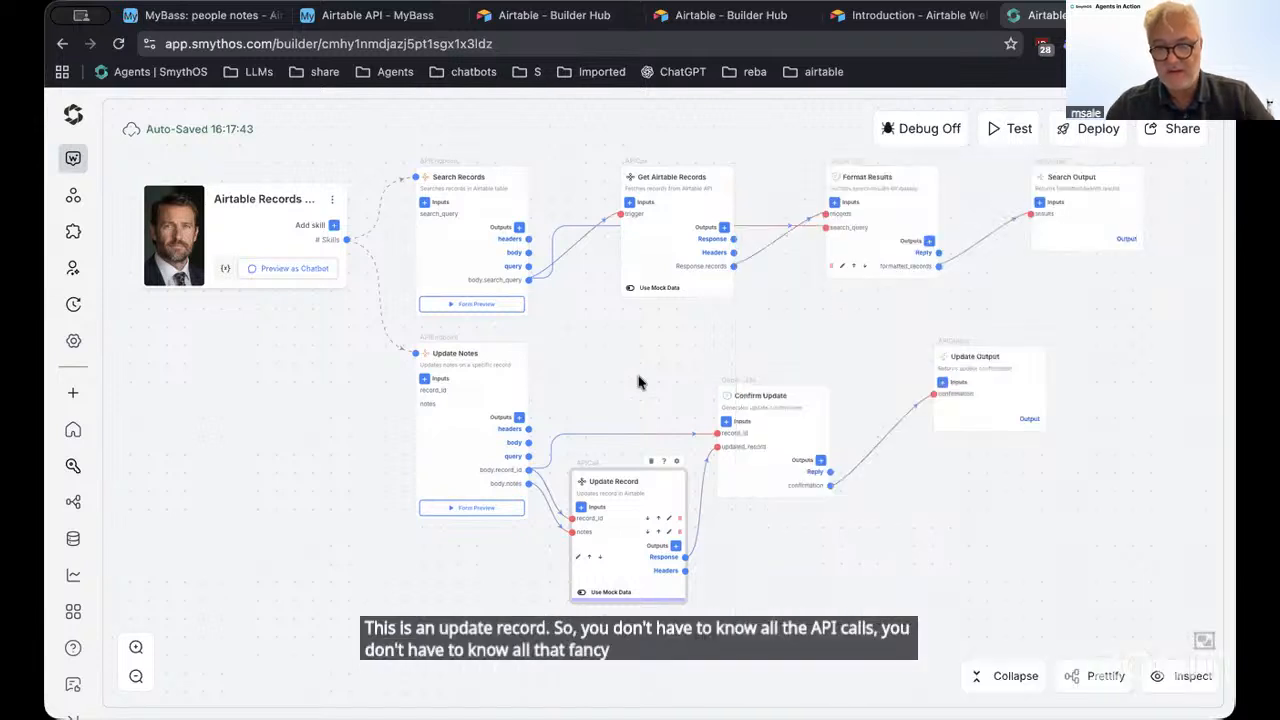
Shift the Confirm Update and Update Record nodes up and to the right, then zoom in
click(610, 485)
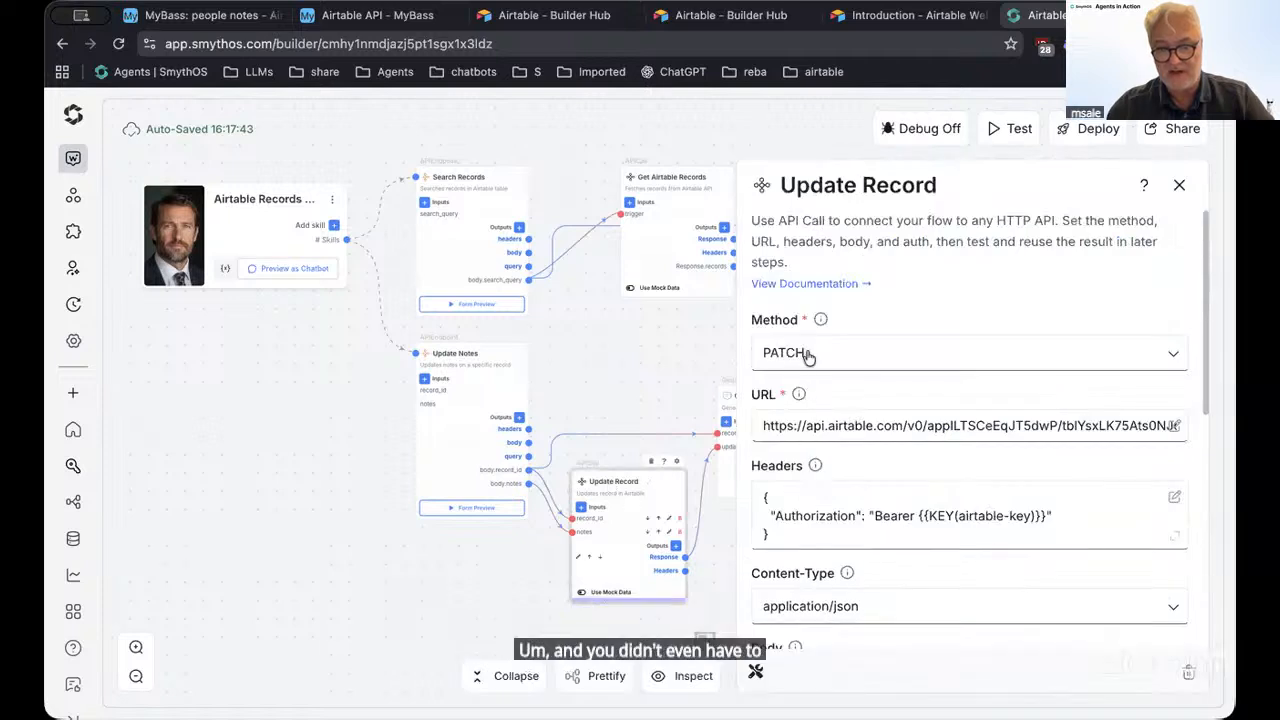
click(1181, 187)
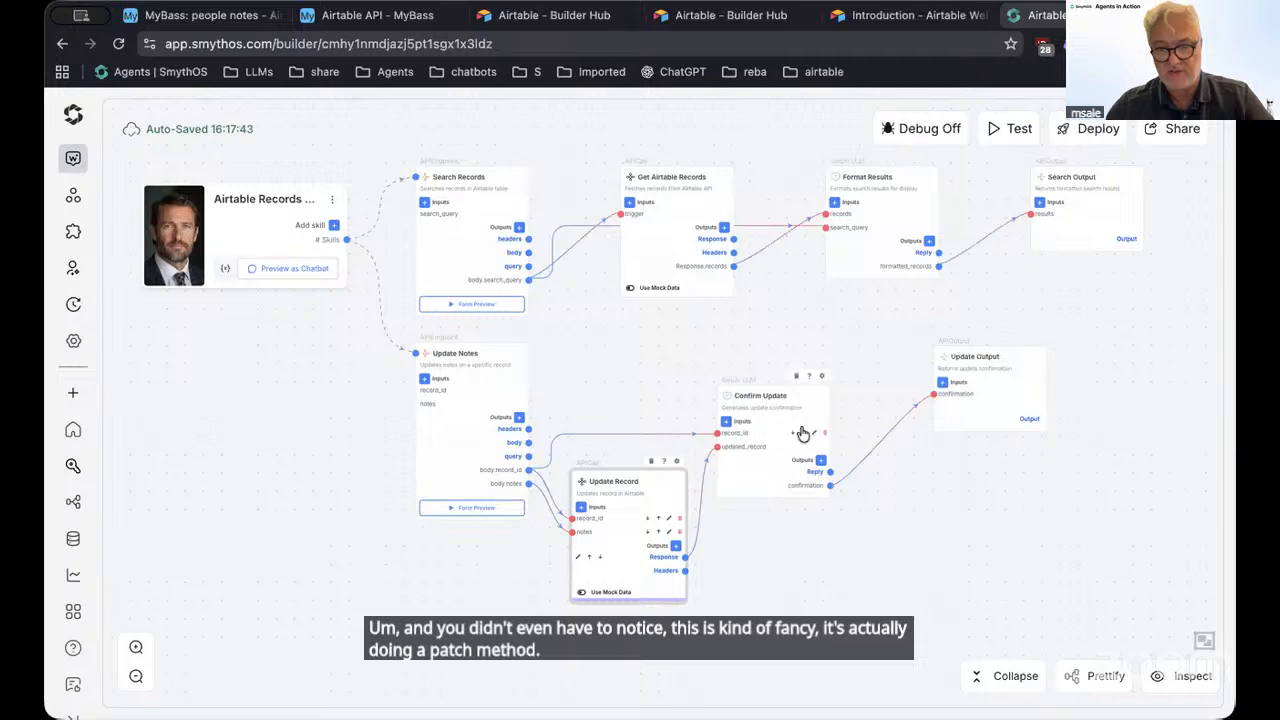
drag(803, 433, 860, 412)
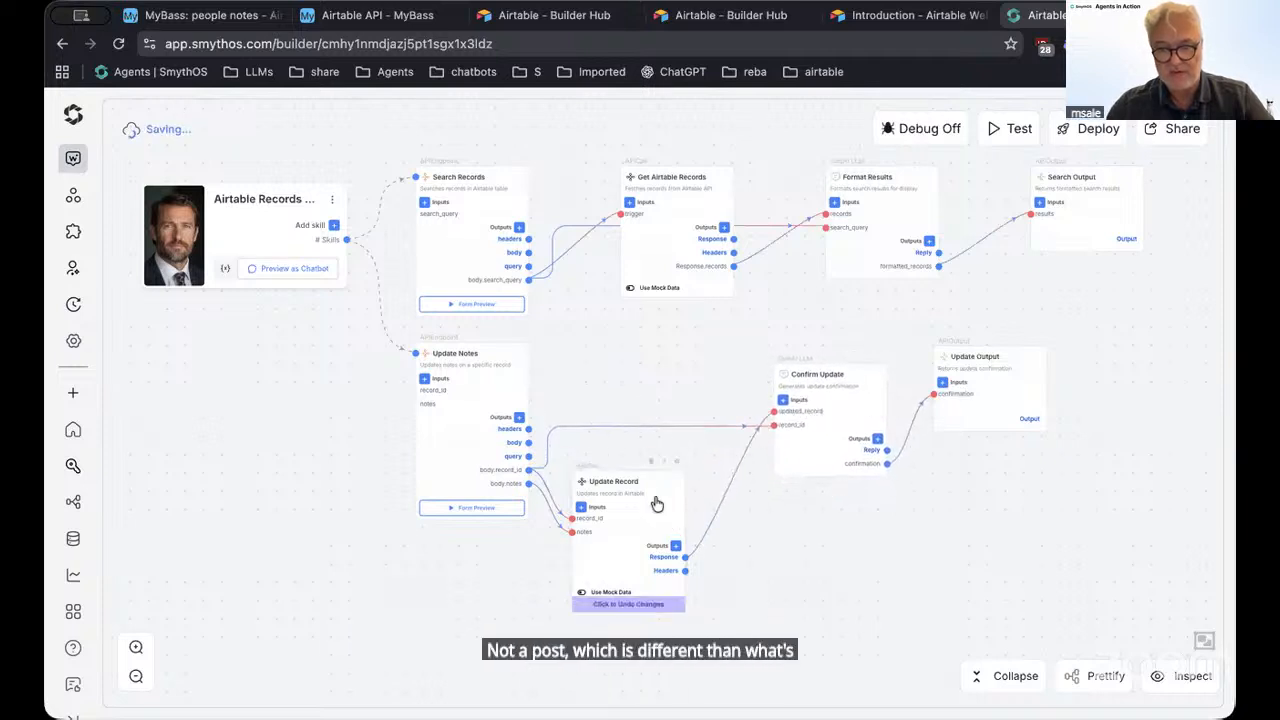
drag(660, 494, 692, 476)
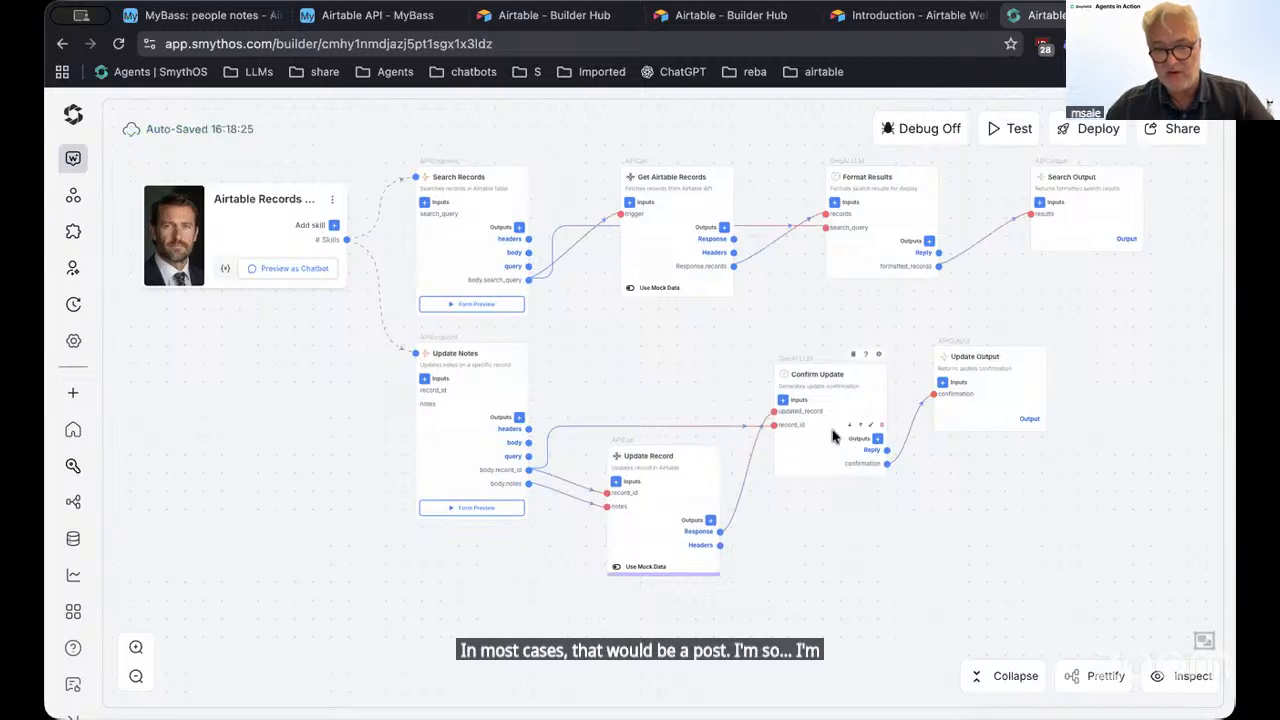
scroll(880, 408, up, 5)
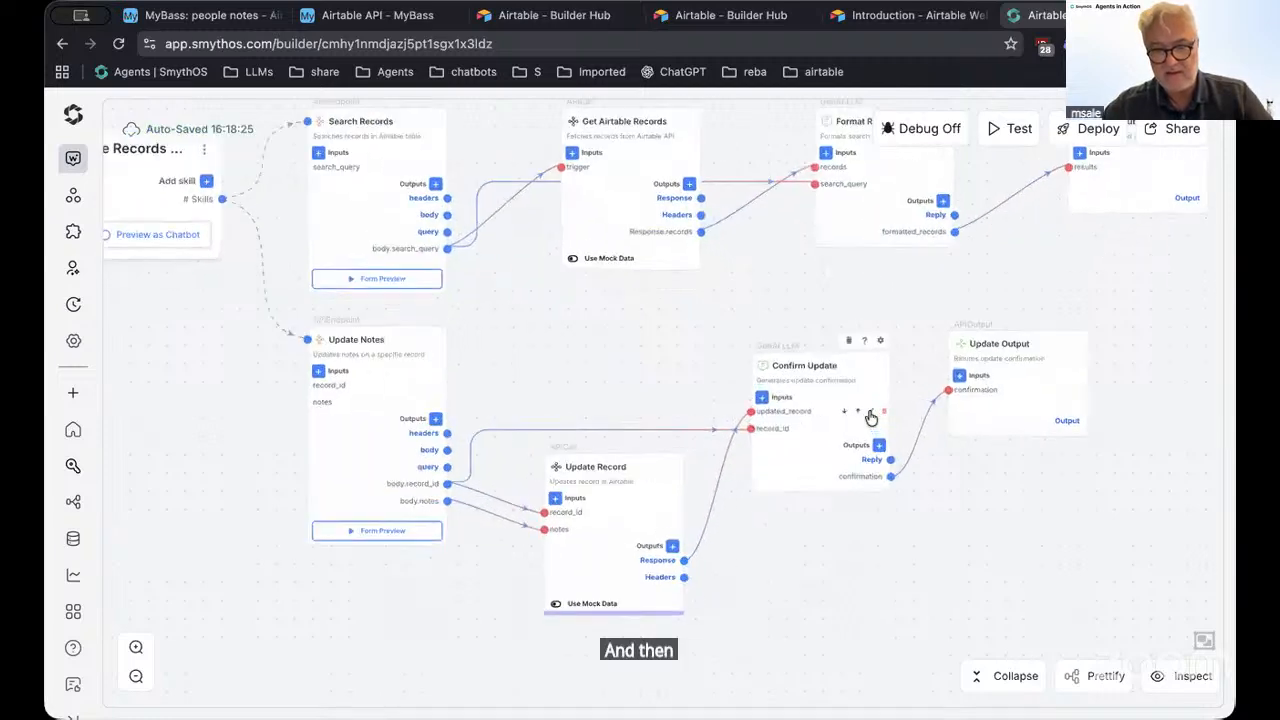
Open Confirm Update's prompt and select the 'record ID: {{record_id}}' reference
click(812, 410)
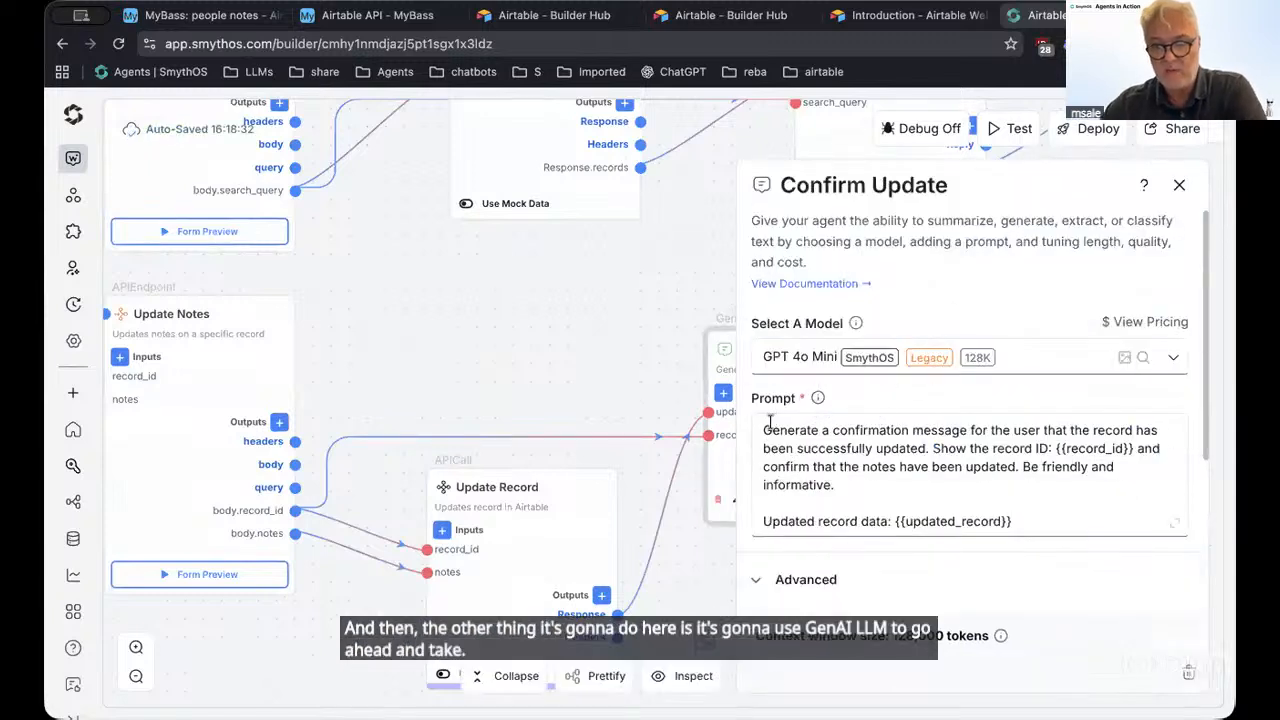
drag(770, 425, 1043, 521)
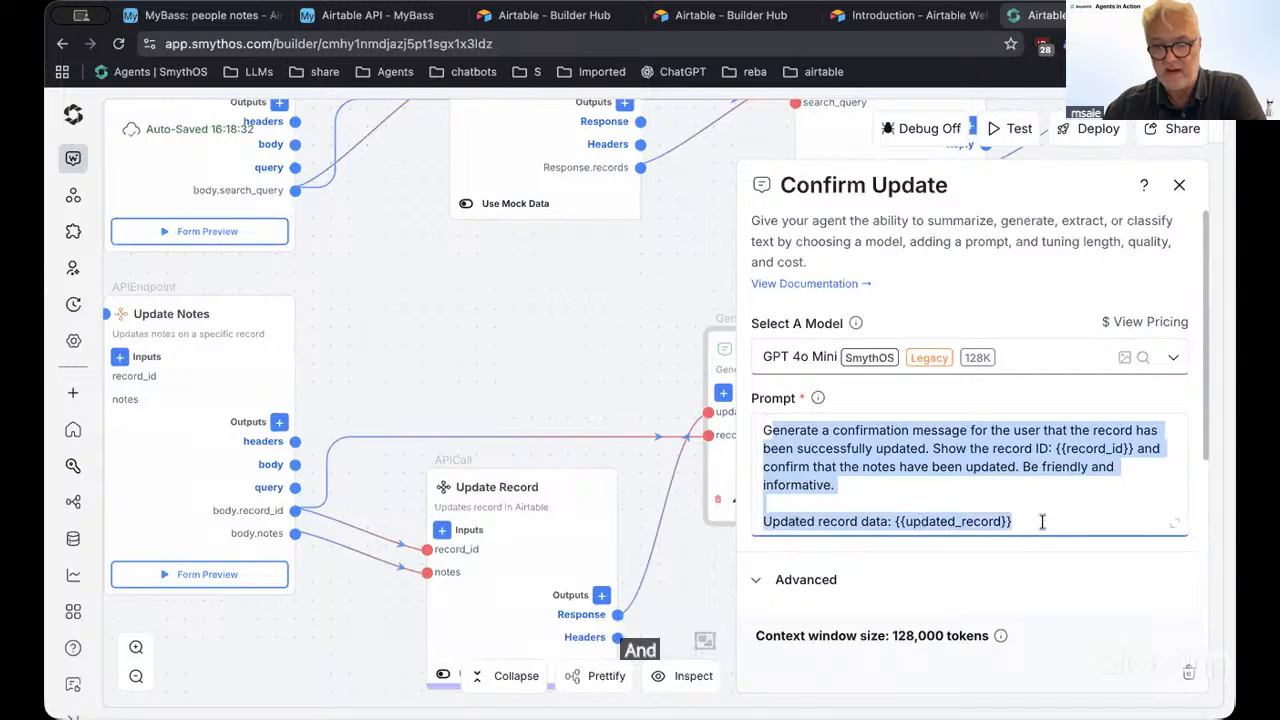
double_click(1075, 447)
click(1075, 447)
double_click(1075, 447)
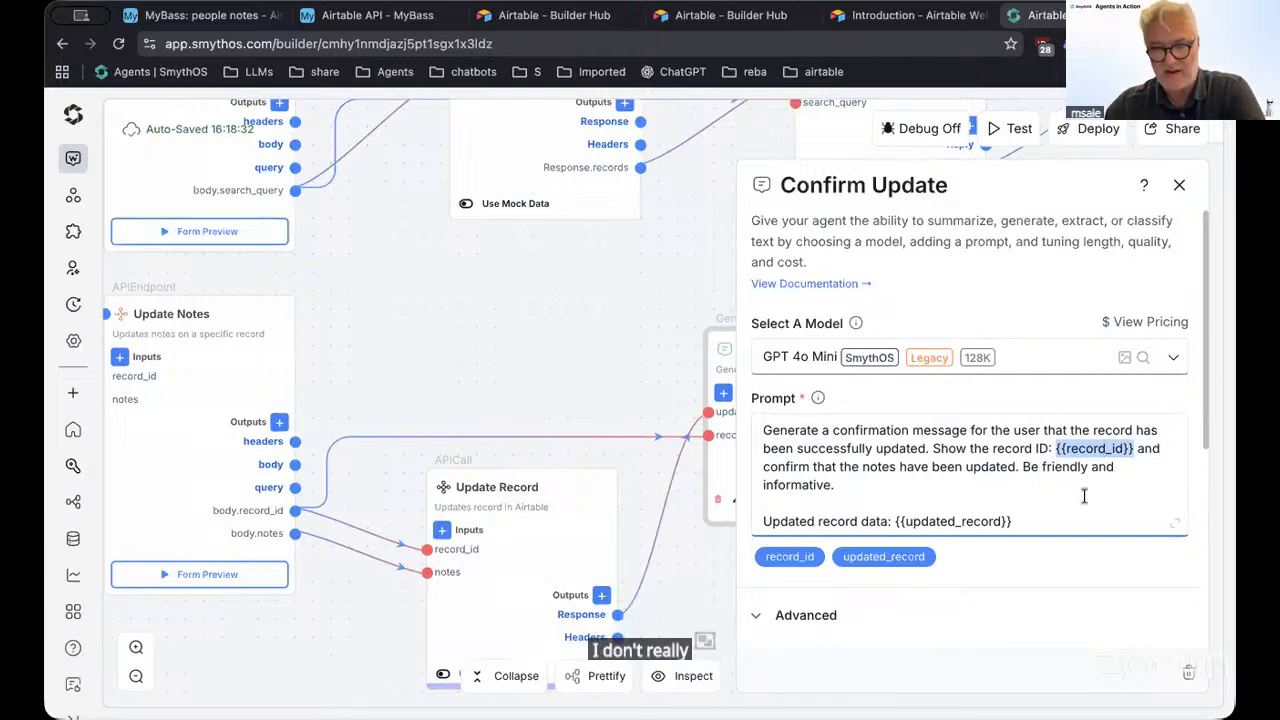
drag(930, 452, 1135, 452)
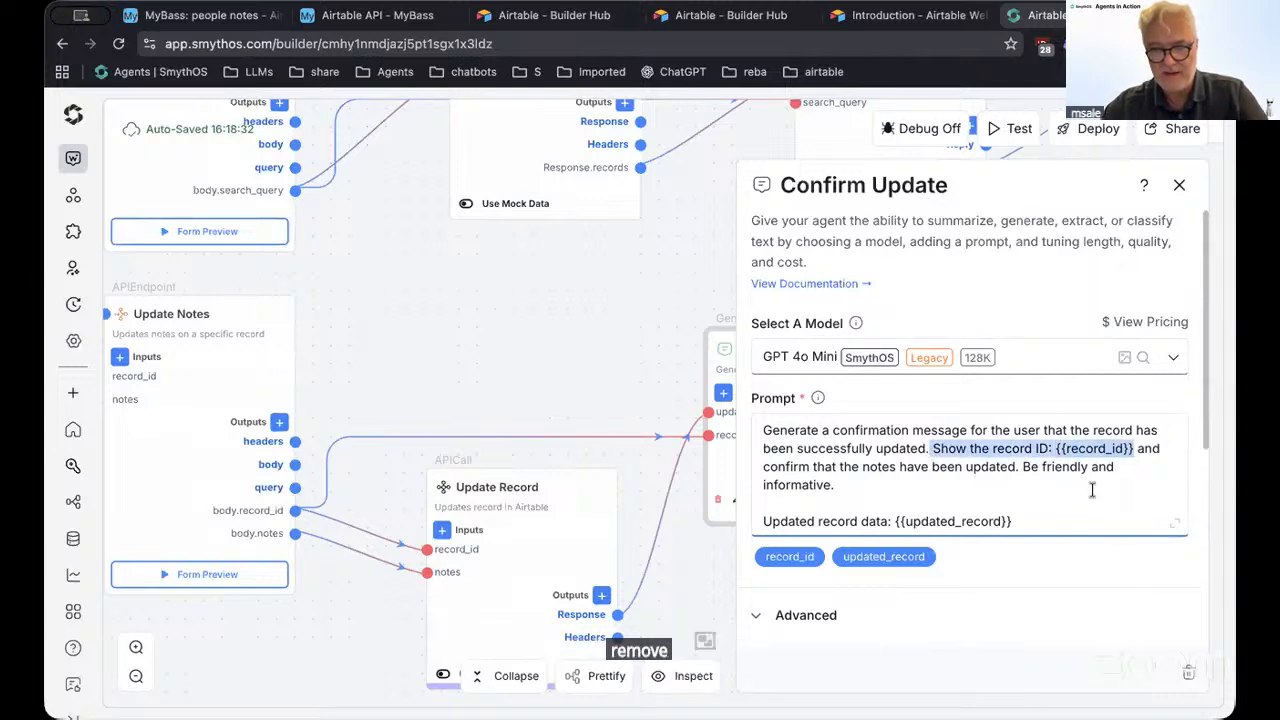
double_click(938, 447)
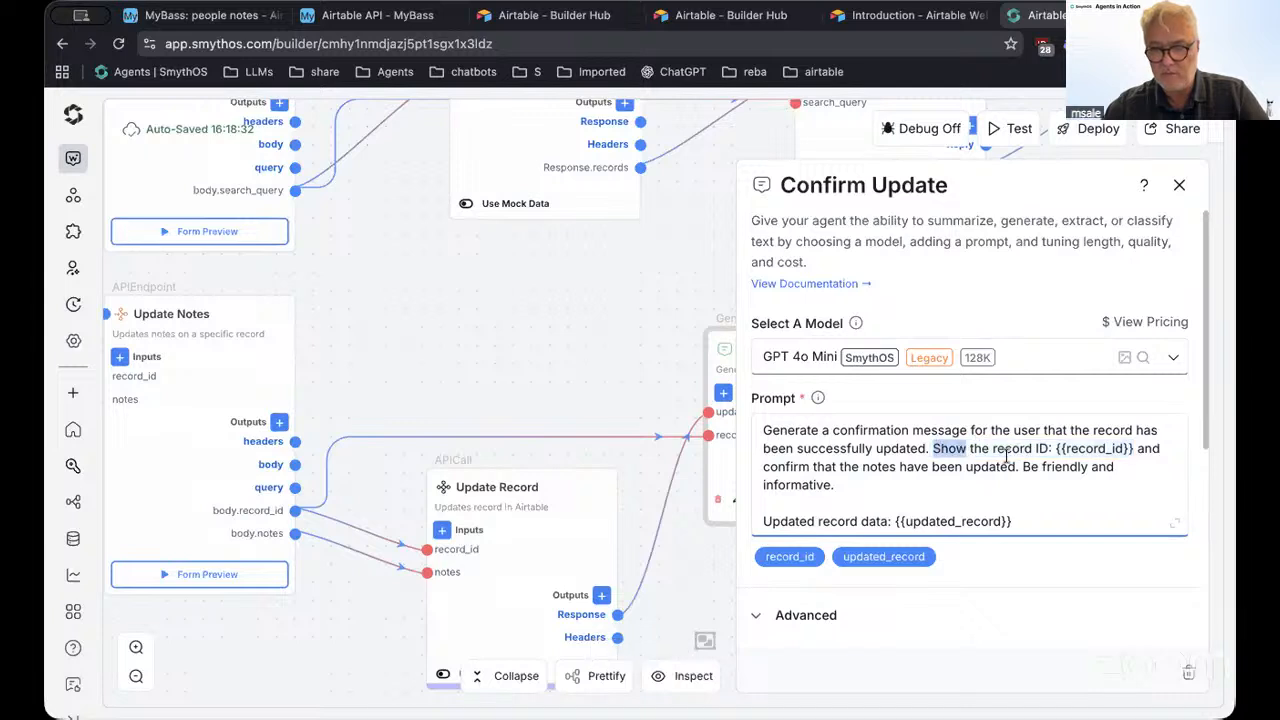
drag(994, 449, 1132, 449)
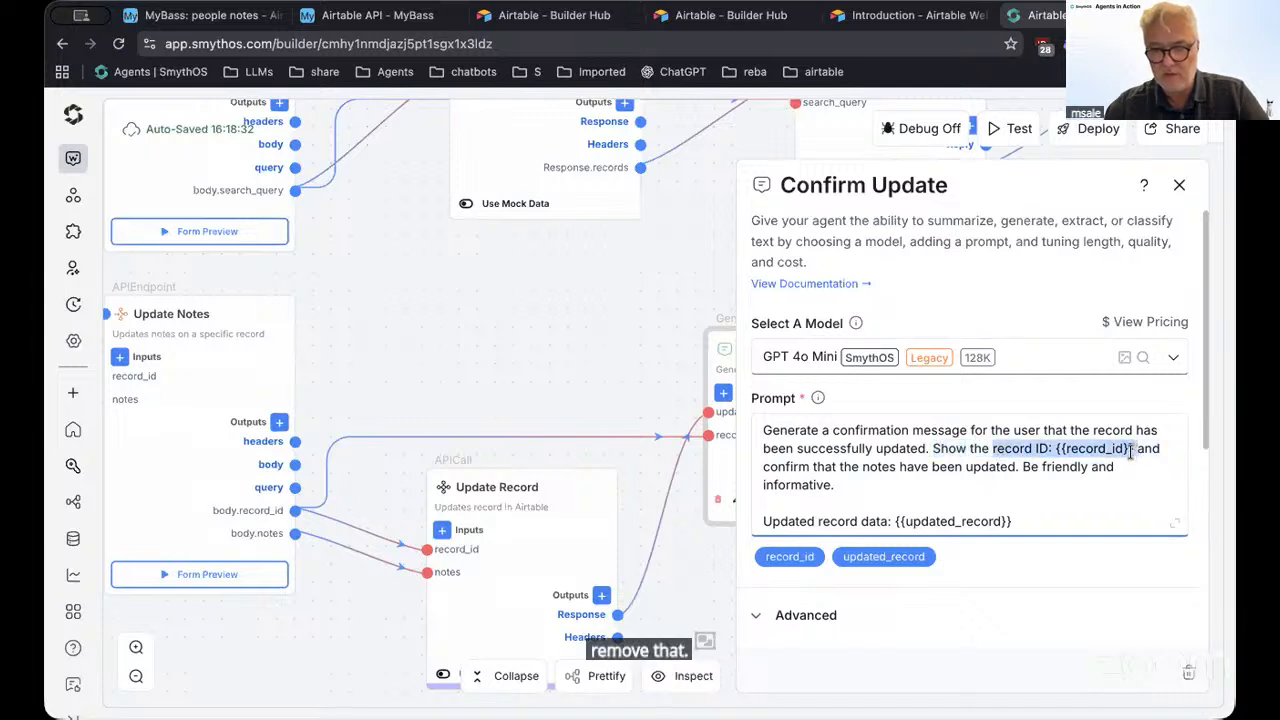
Replace the record ID reference with 'record' so the prompt reads 'Show the record'
key(BackSpace)
text(re)
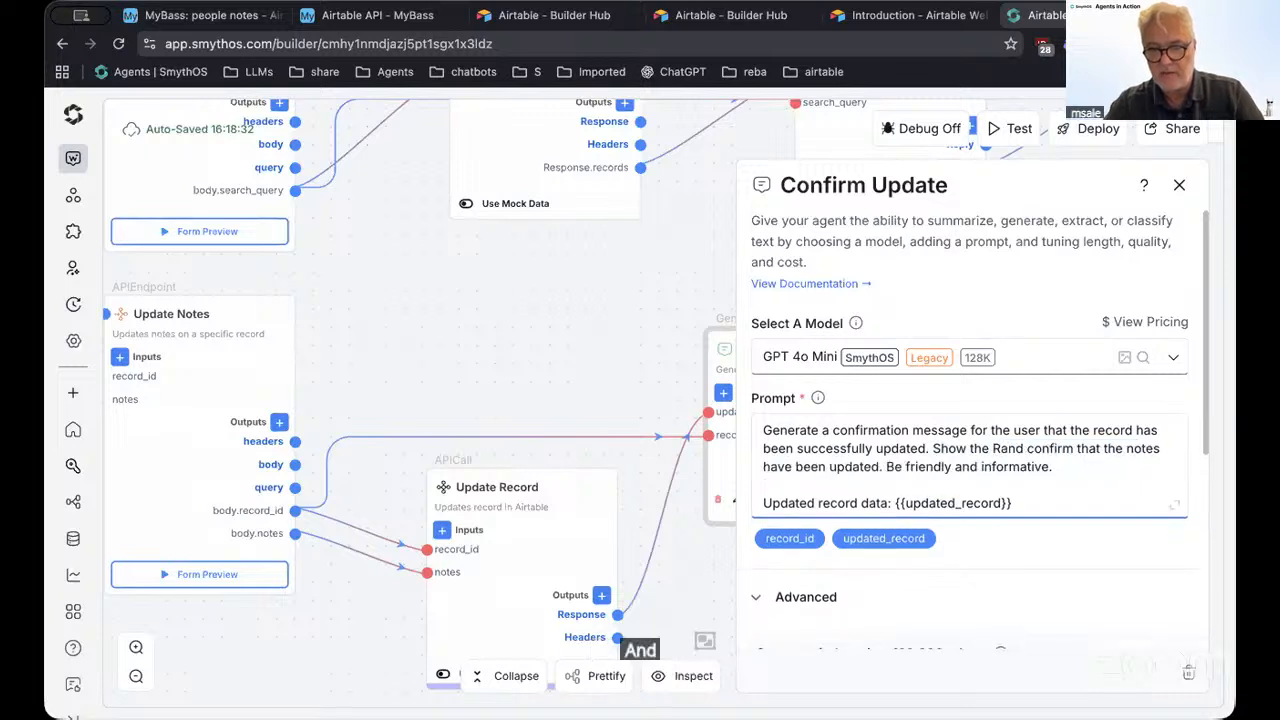
text(cord)
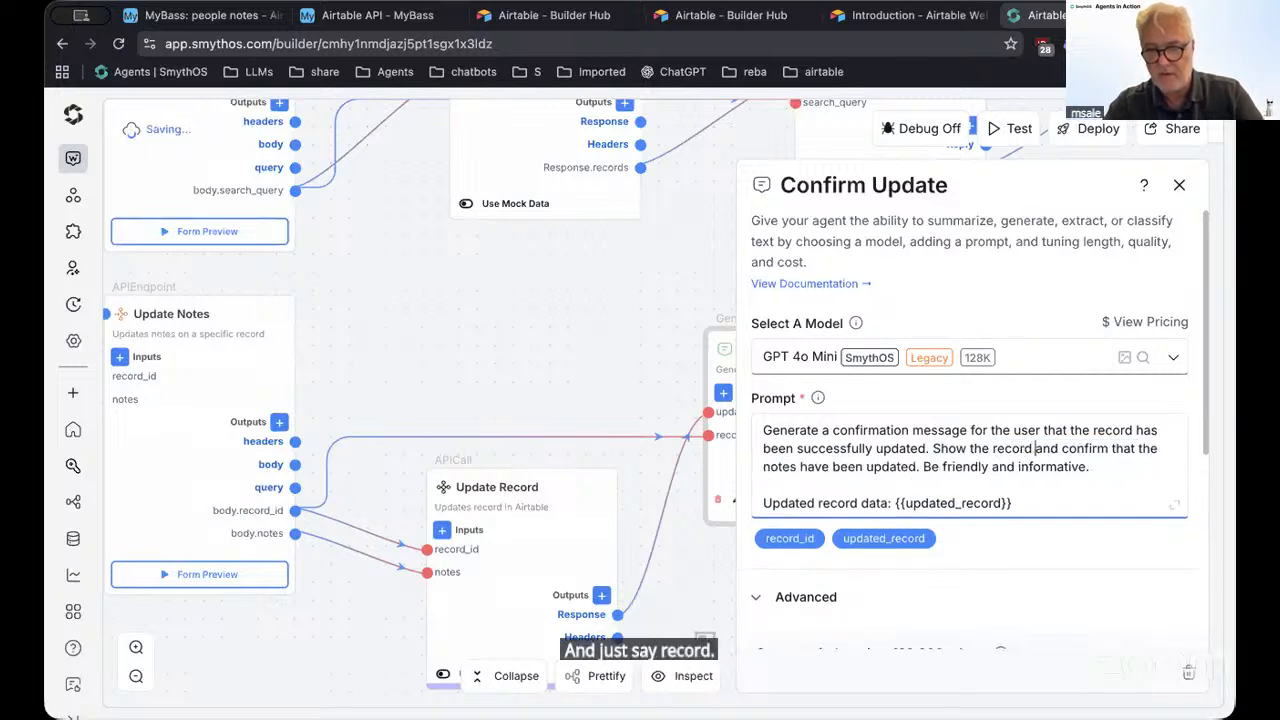
click(800, 466)
scroll(910, 428, down, 2)
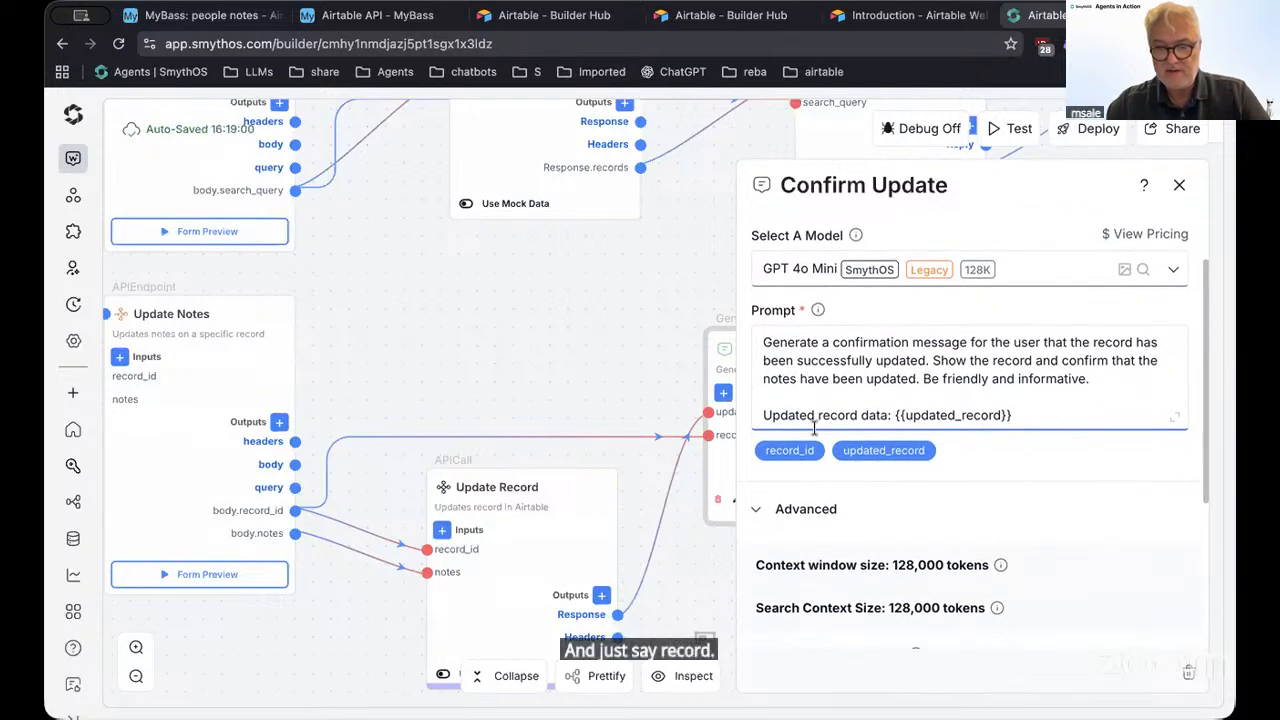
drag(814, 428, 760, 342)
click(916, 377)
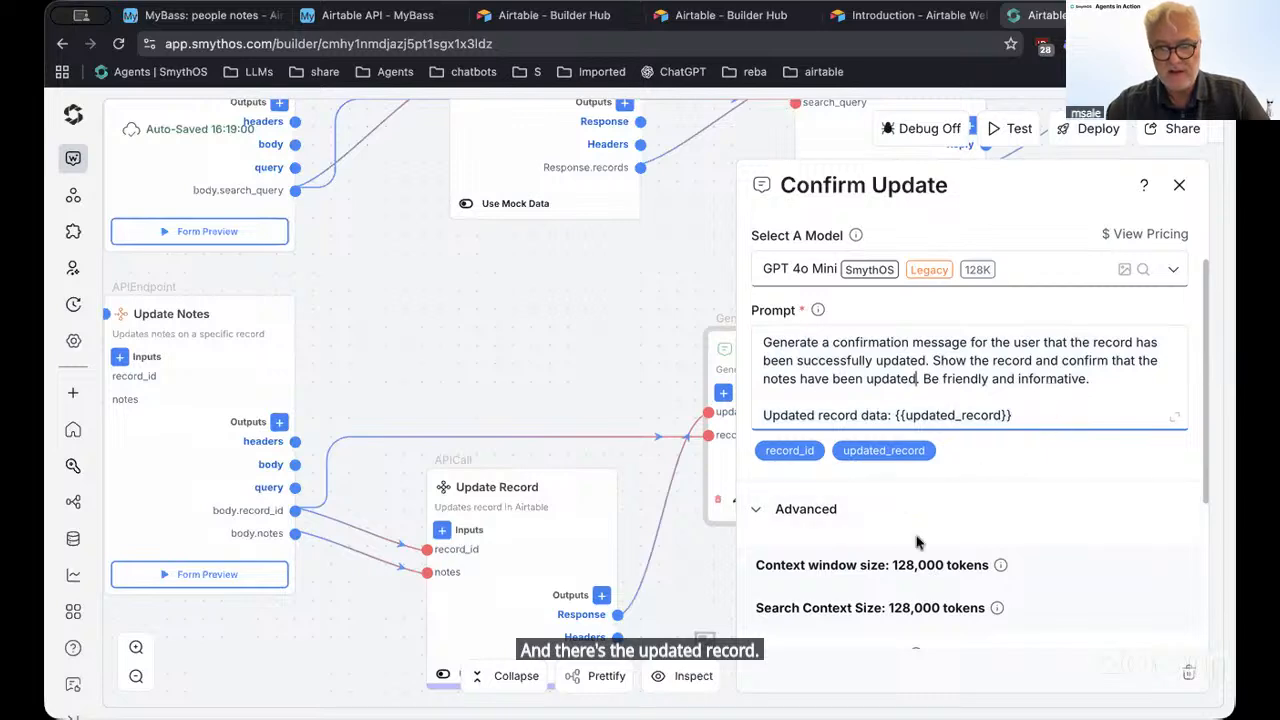
scroll(910, 560, down, 2)
scroll(905, 583, down, 3)
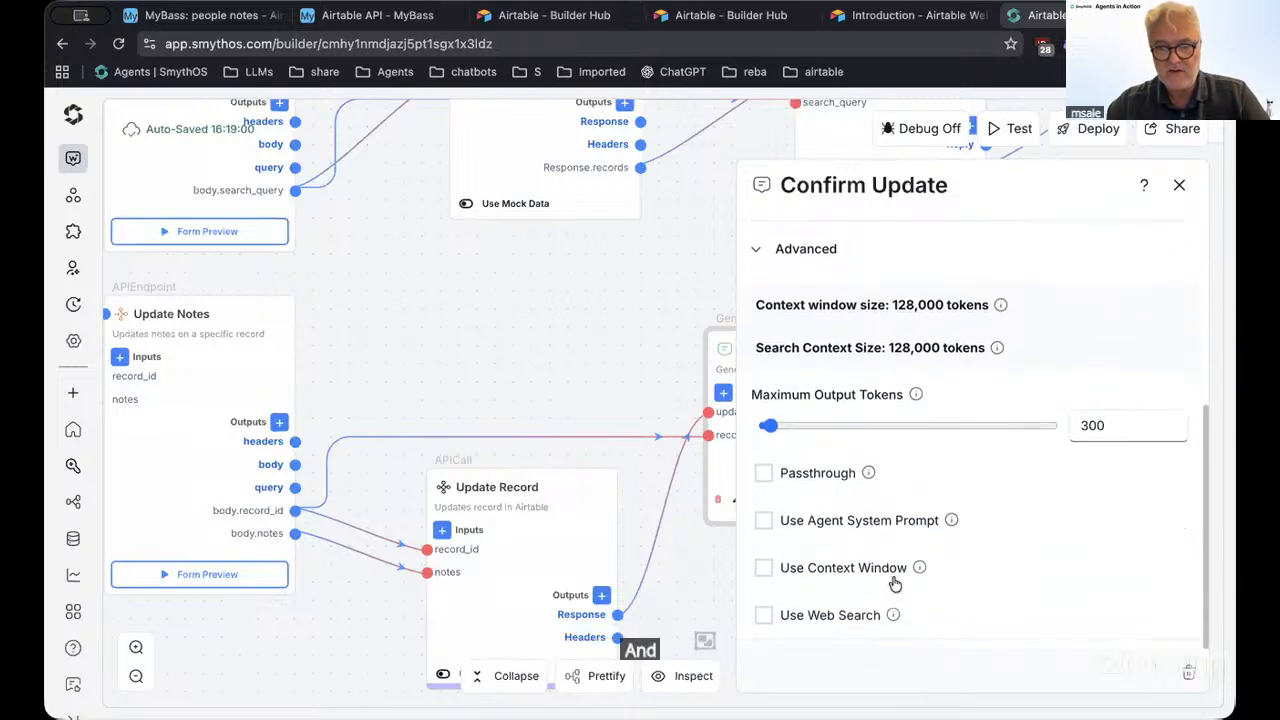
scroll(894, 586, up, 6)
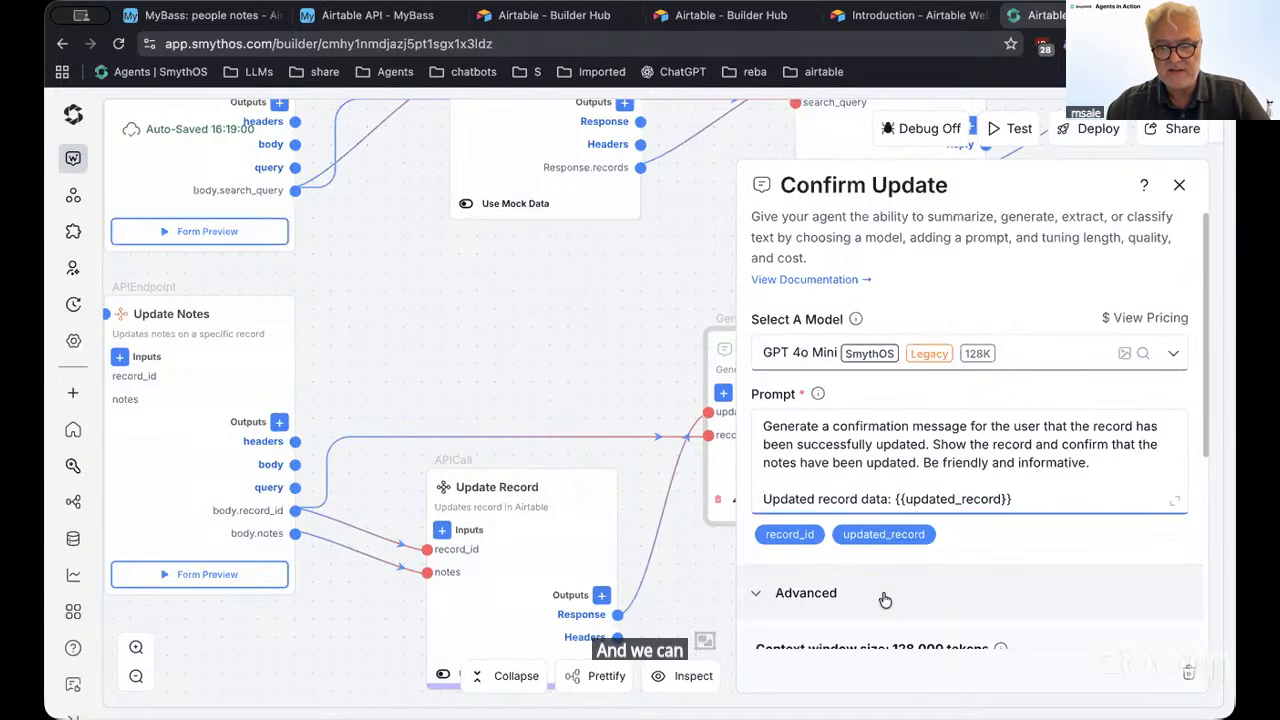
Browse the model list, keep GPT 4o Mini, and close the Confirm Update settings
click(1037, 360)
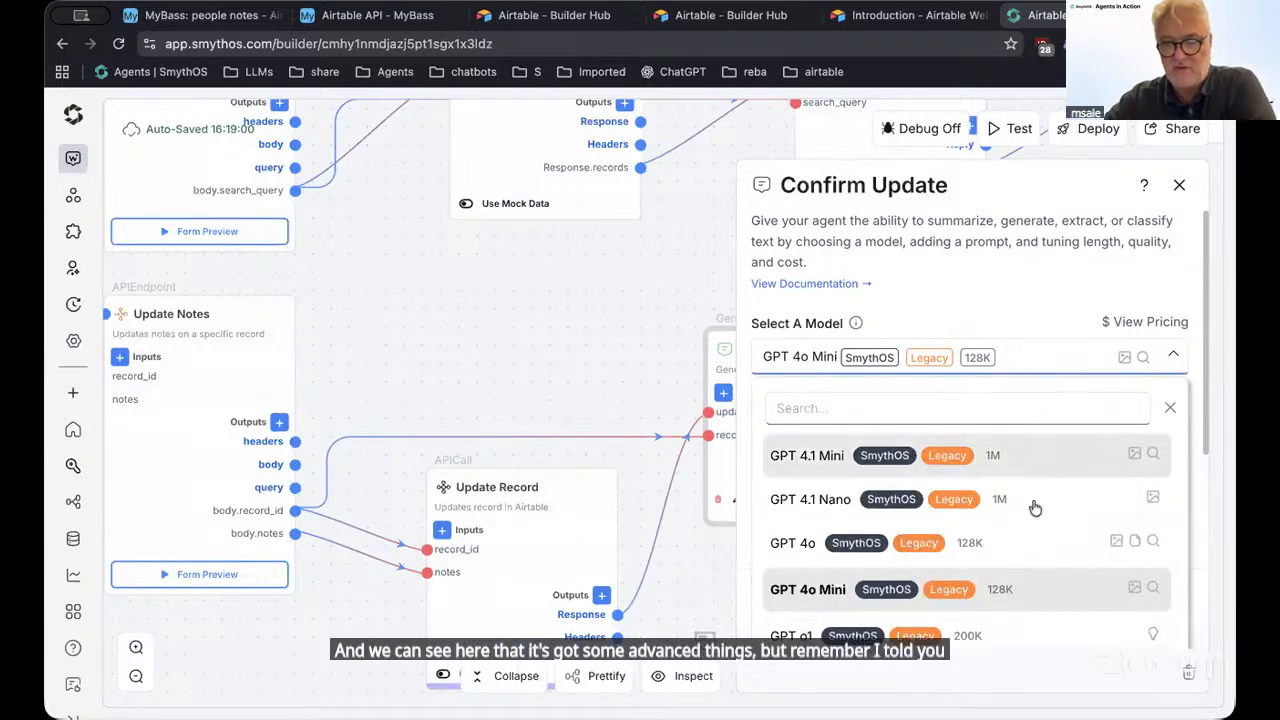
scroll(1006, 514, down, 1)
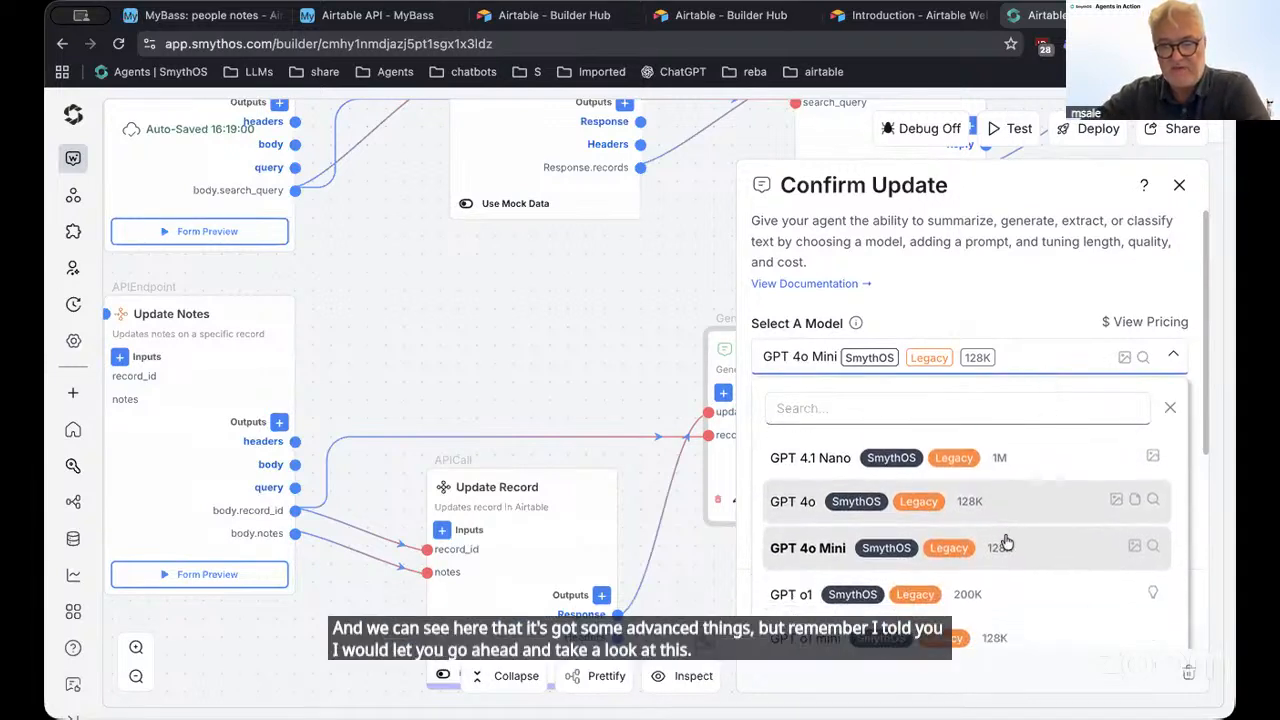
scroll(1006, 542, down, 5)
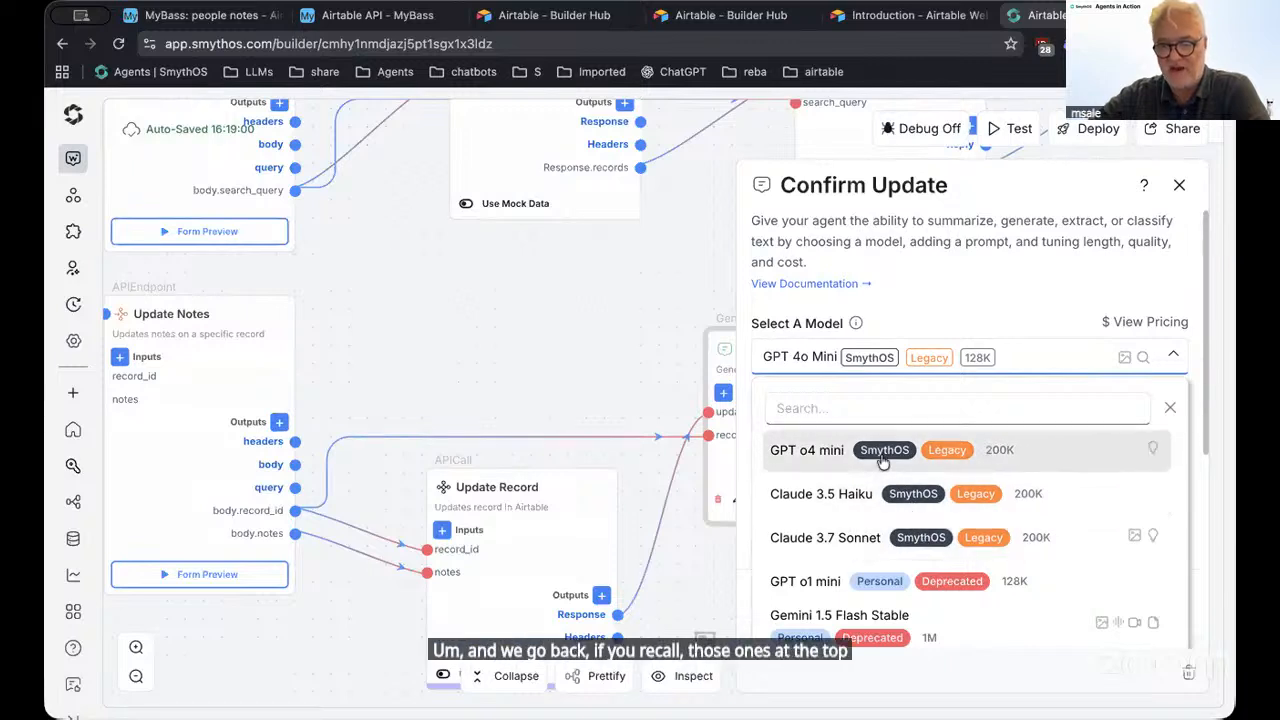
scroll(886, 455, down, 1)
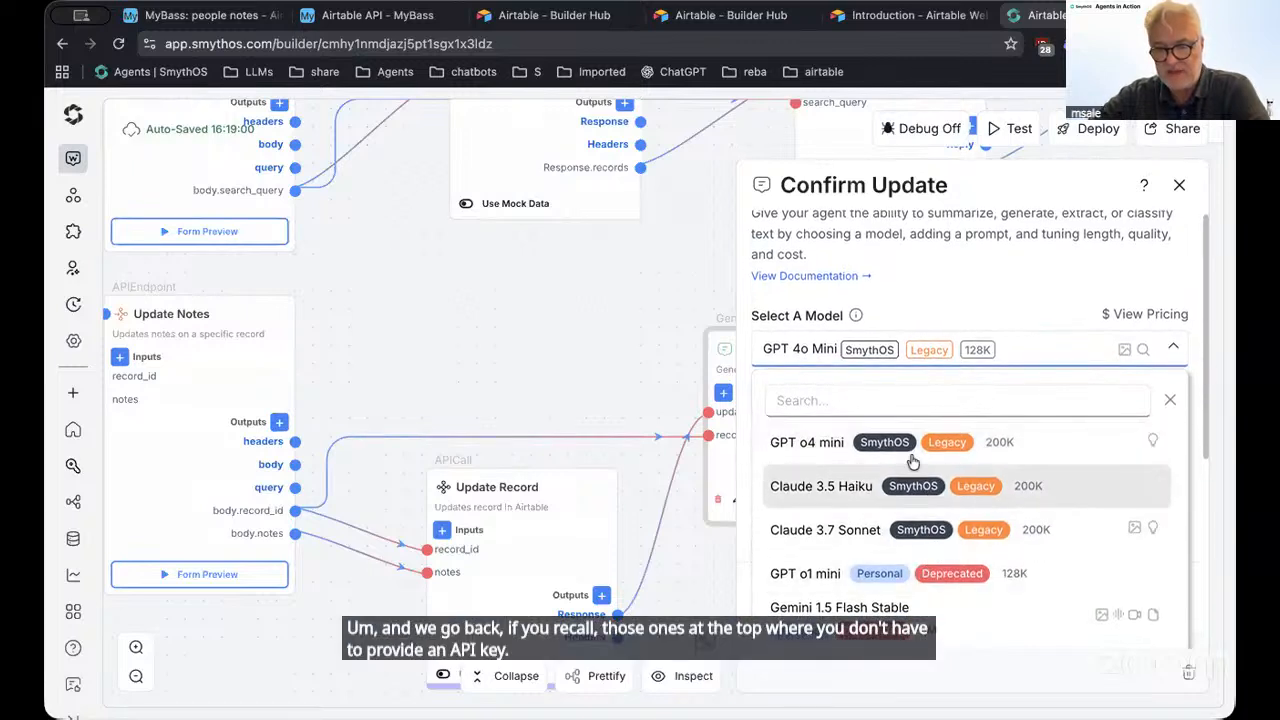
scroll(913, 527, up, 1)
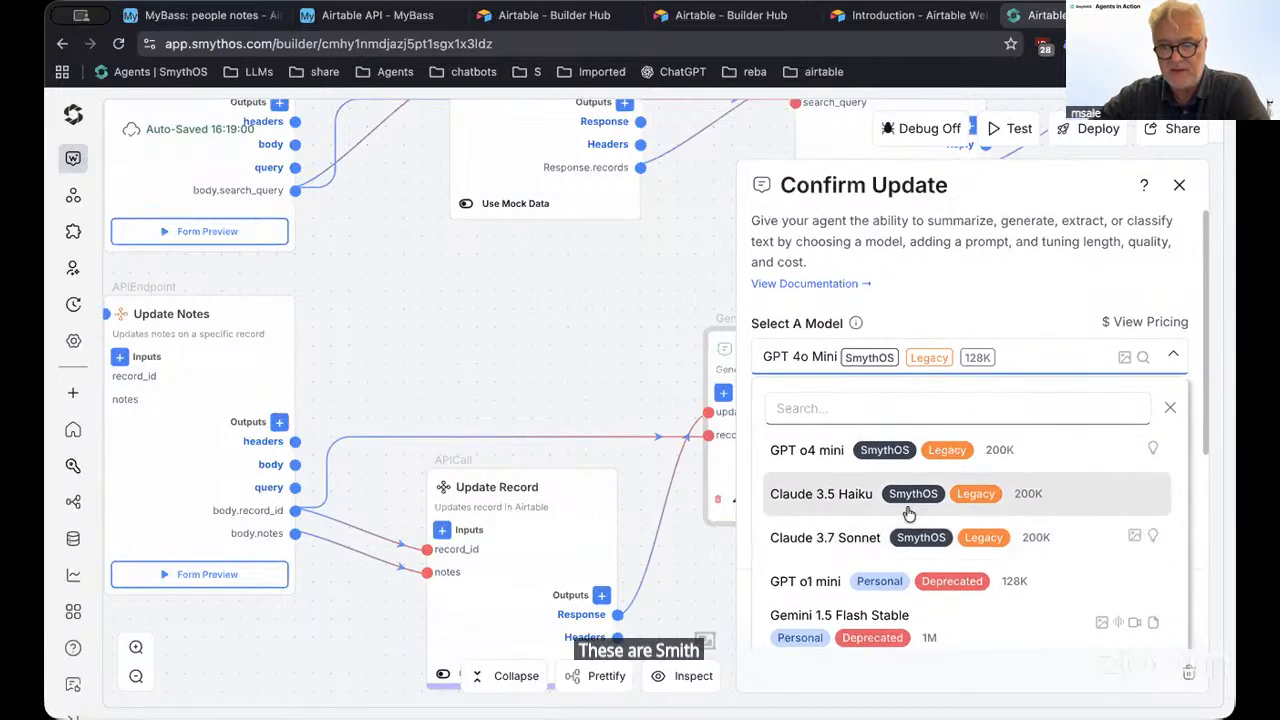
scroll(908, 512, down, 5)
scroll(900, 531, up, 1)
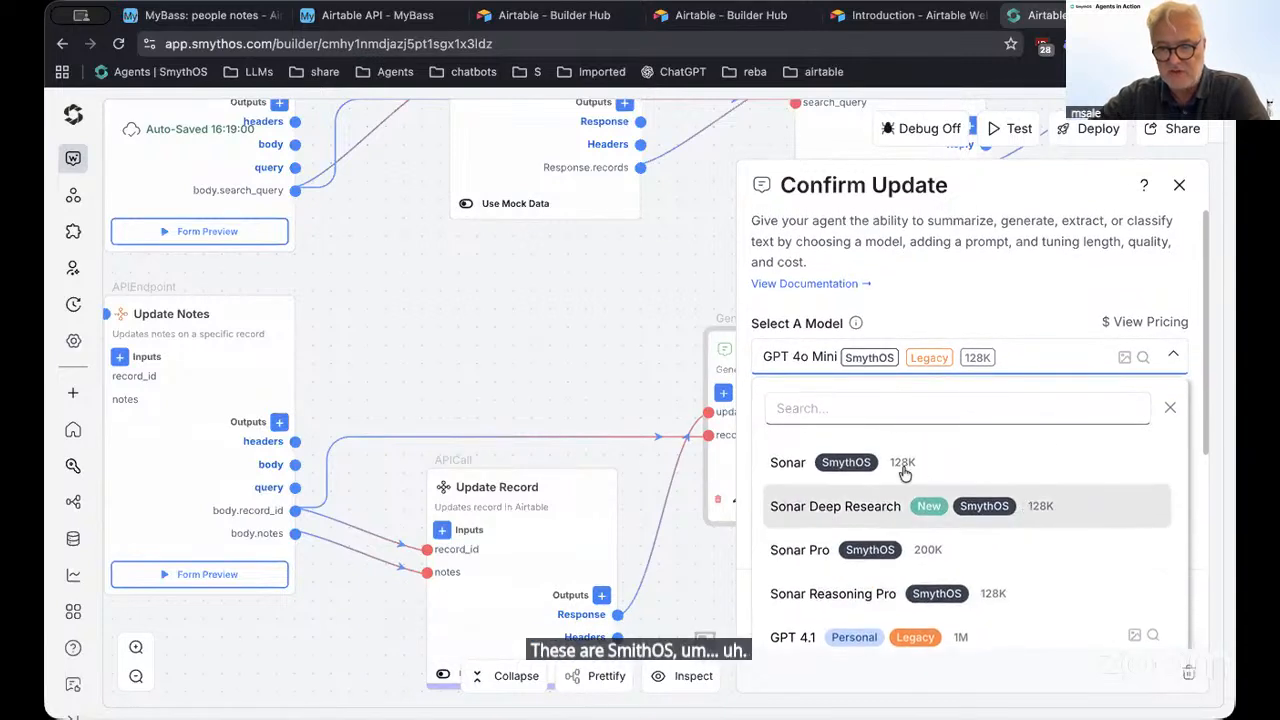
scroll(880, 490, up, 3)
scroll(871, 496, down, 3)
scroll(870, 500, up, 7)
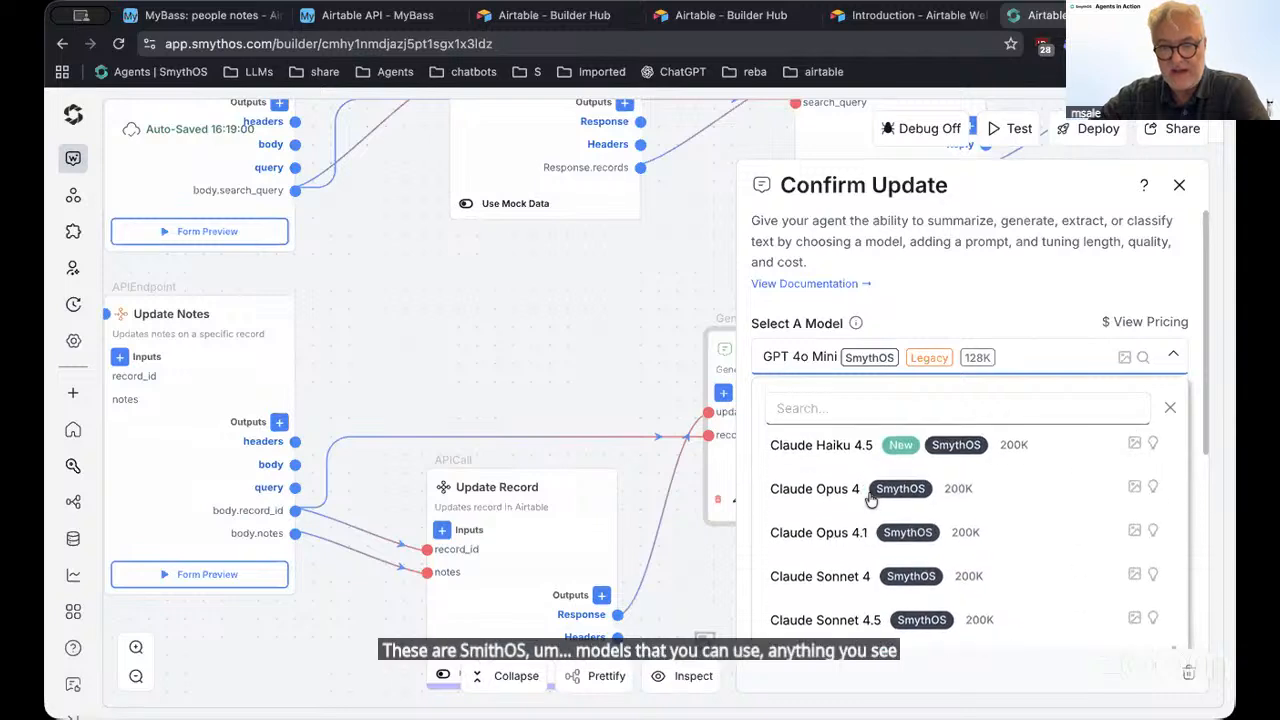
scroll(871, 498, up, 9)
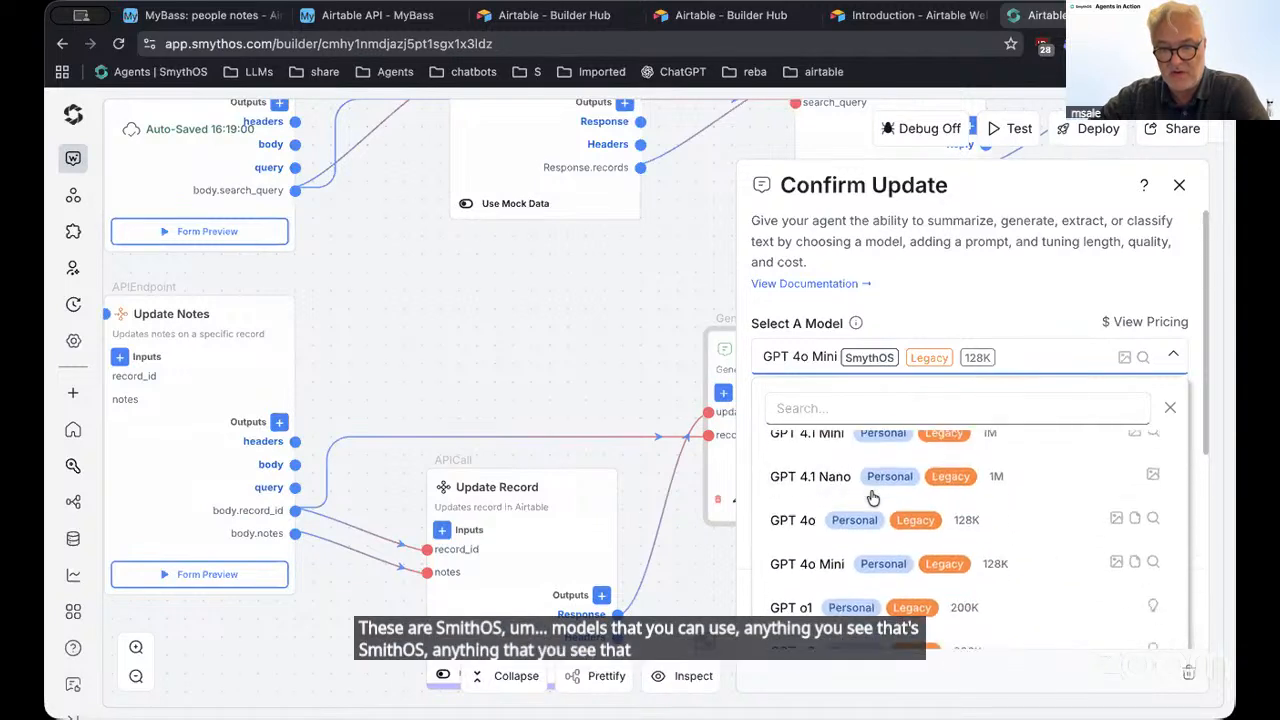
scroll(872, 497, down, 3)
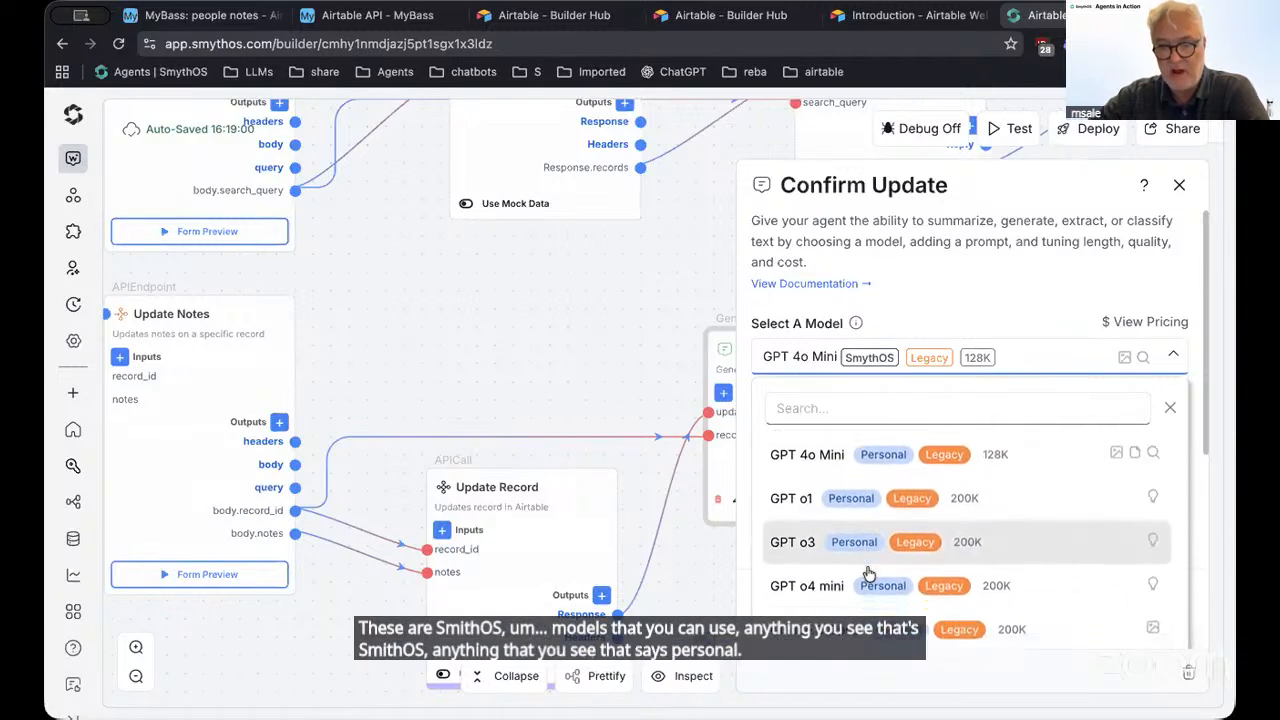
scroll(868, 573, down, 18)
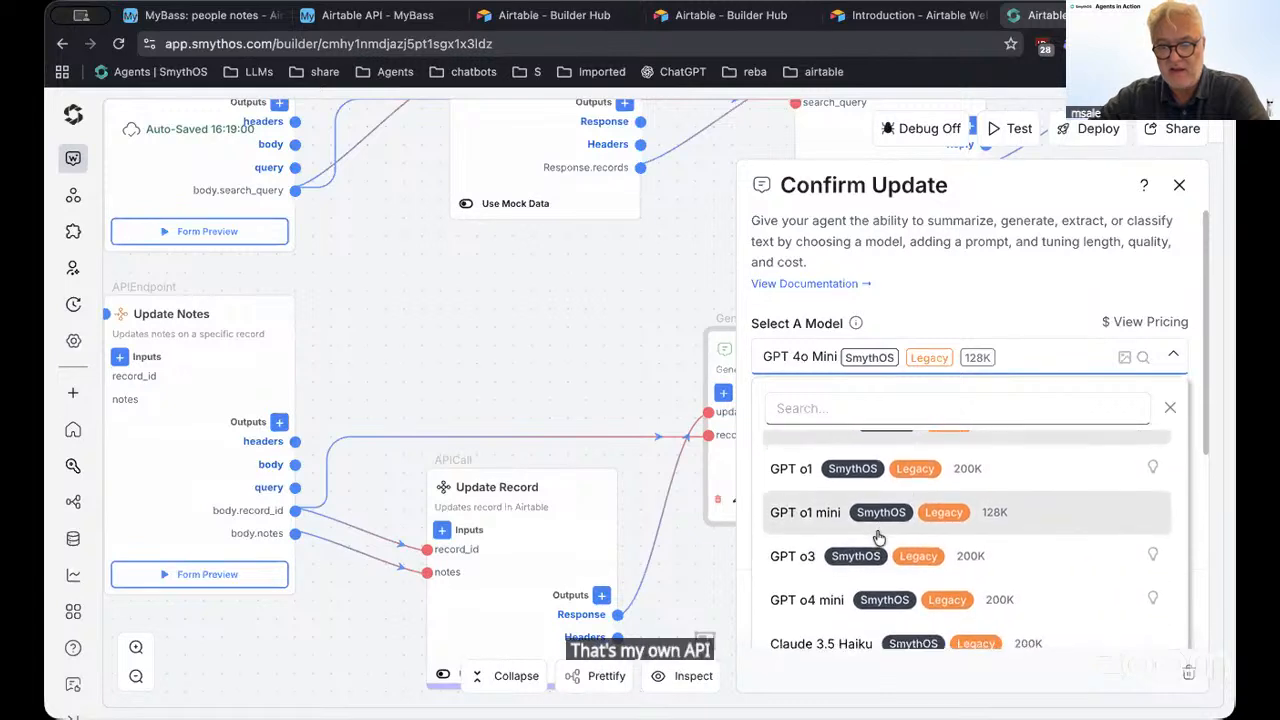
scroll(878, 538, down, 3)
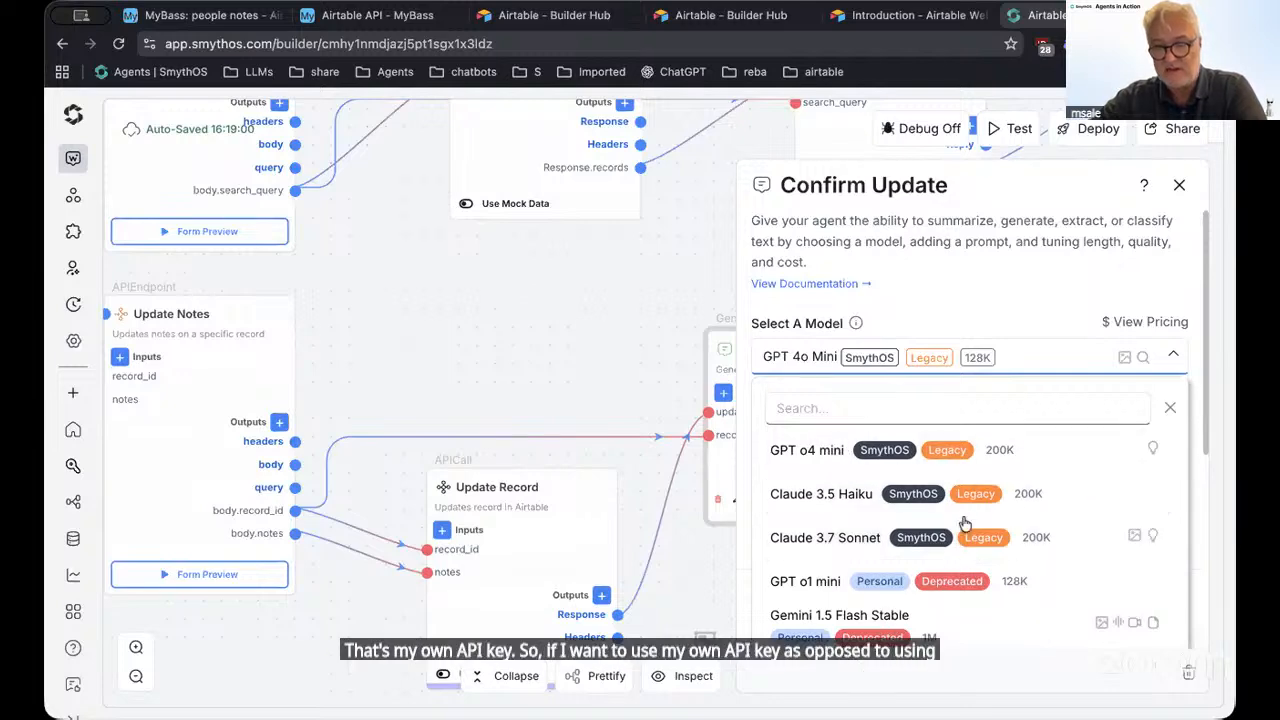
scroll(1015, 525, down, 1)
scroll(929, 574, down, 1)
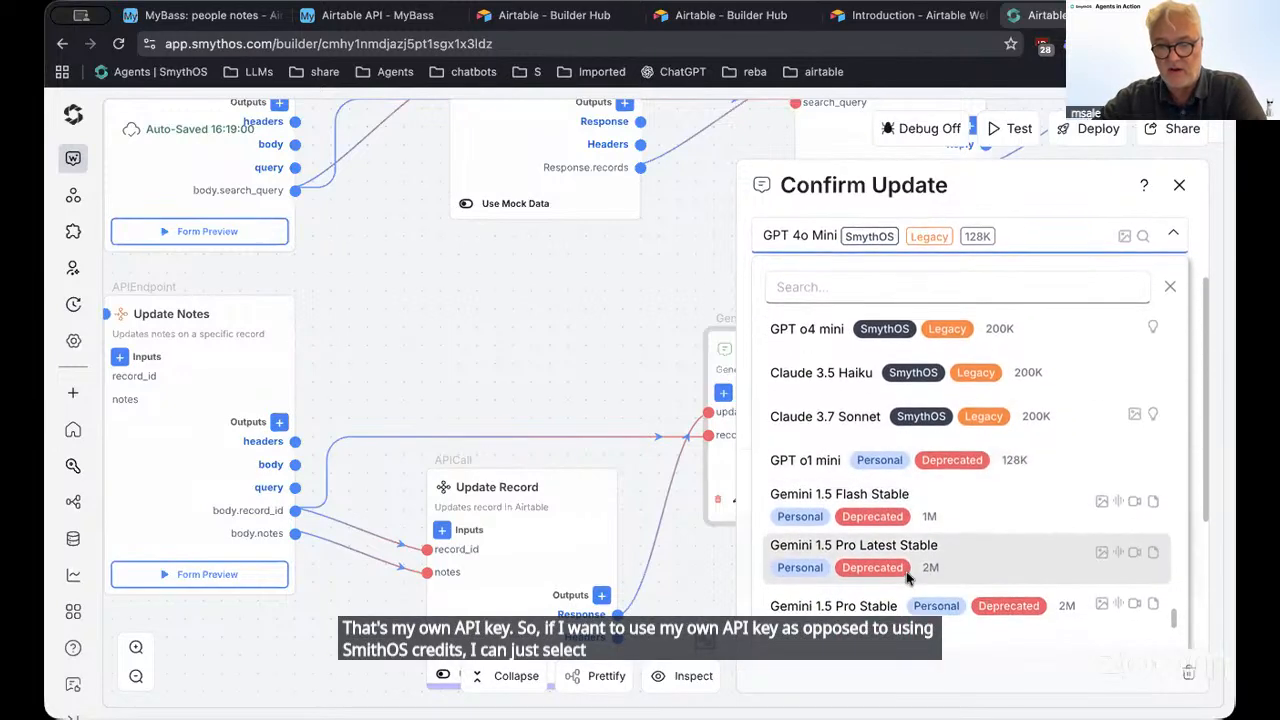
scroll(899, 548, down, 3)
scroll(1110, 420, up, 5)
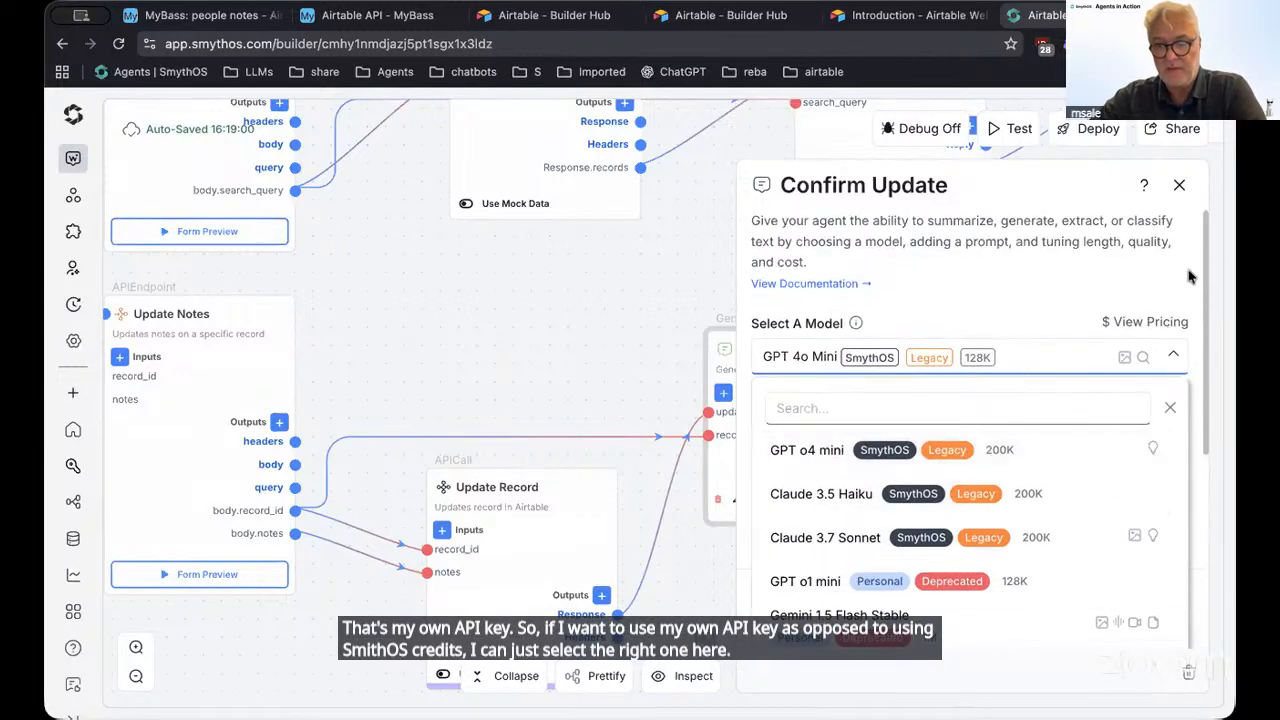
click(1180, 187)
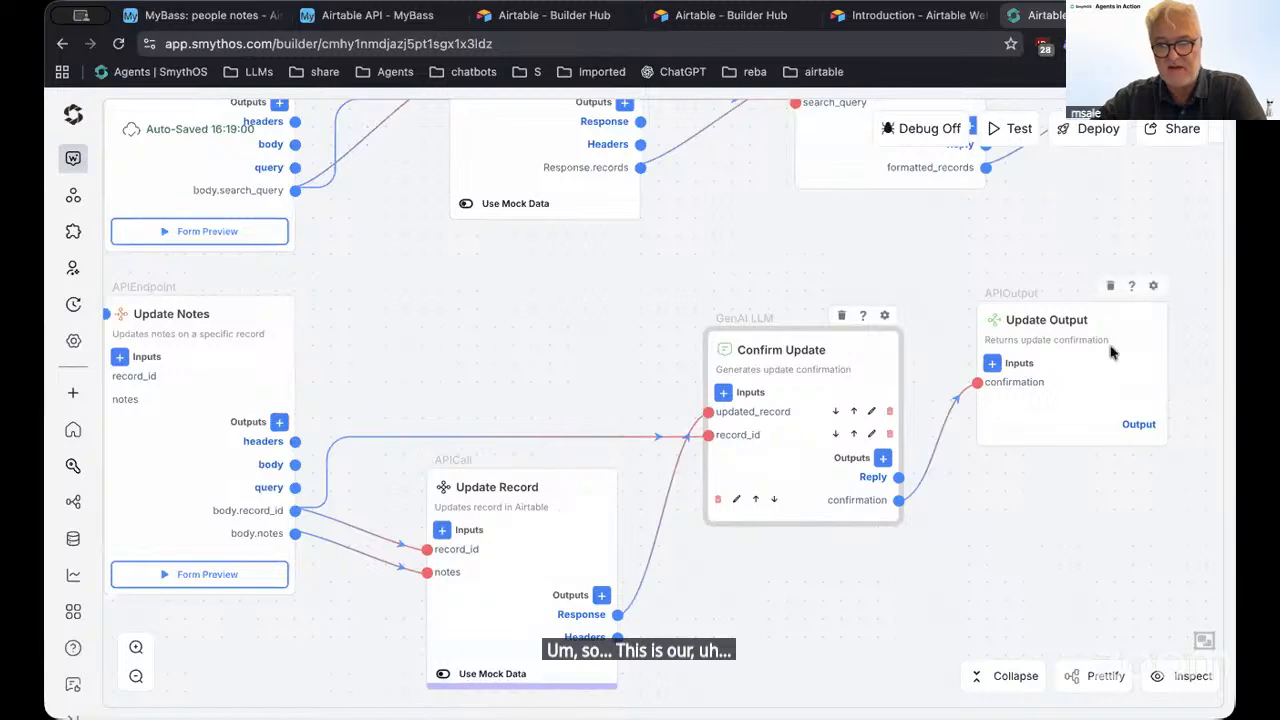
Pan to the agent card and review Search Records' settings down to its Advanced options
scroll(815, 372, up, 1)
scroll(815, 372, up, 5)
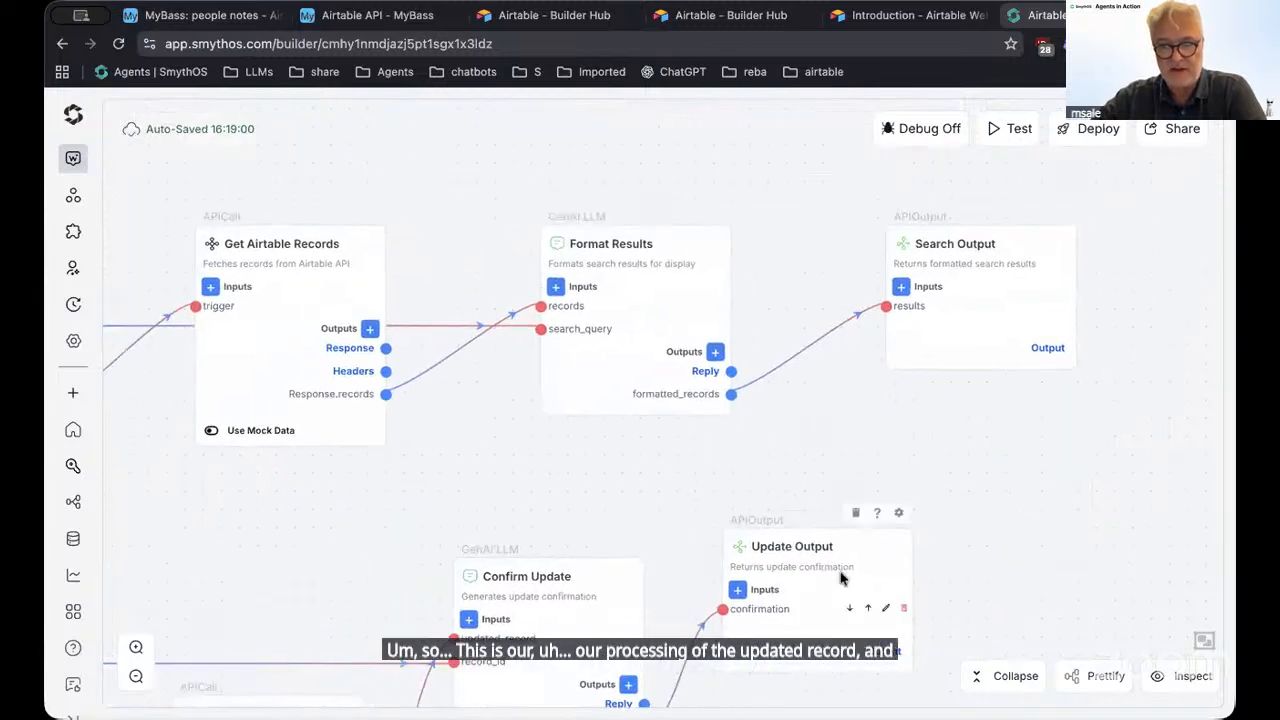
scroll(888, 615, left, 3)
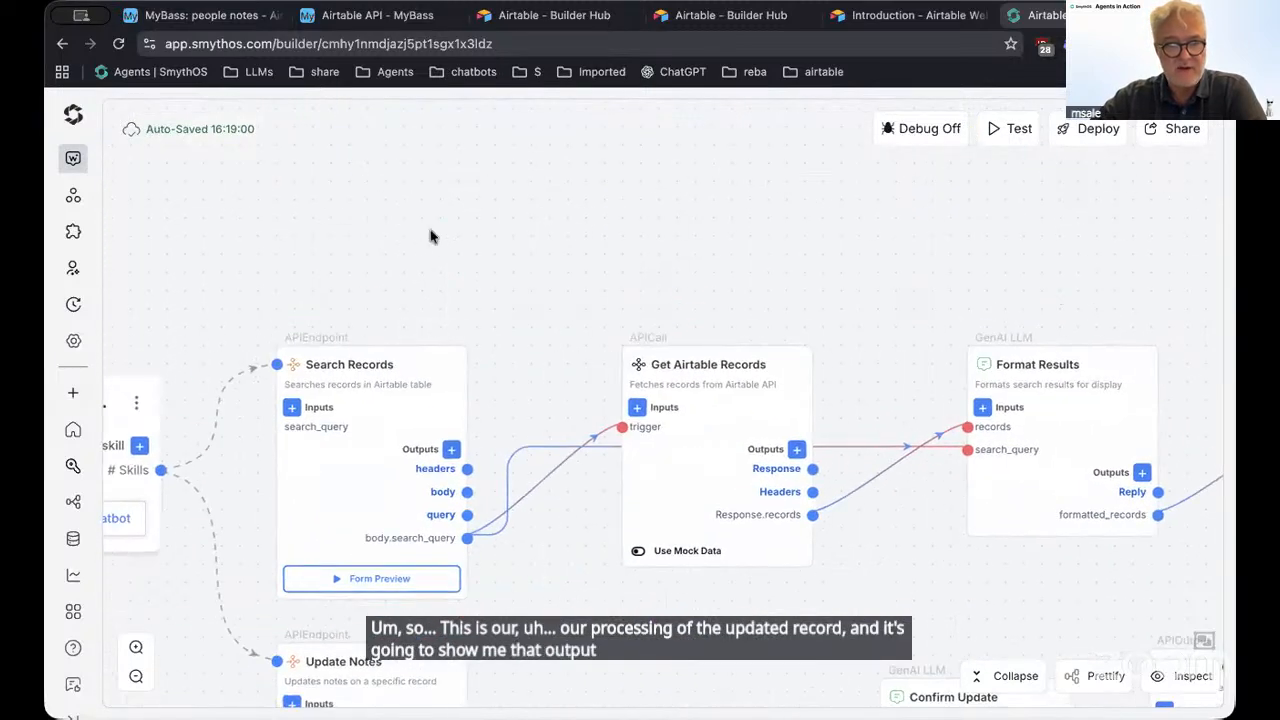
scroll(430, 236, left, 5)
scroll(702, 218, right, 2)
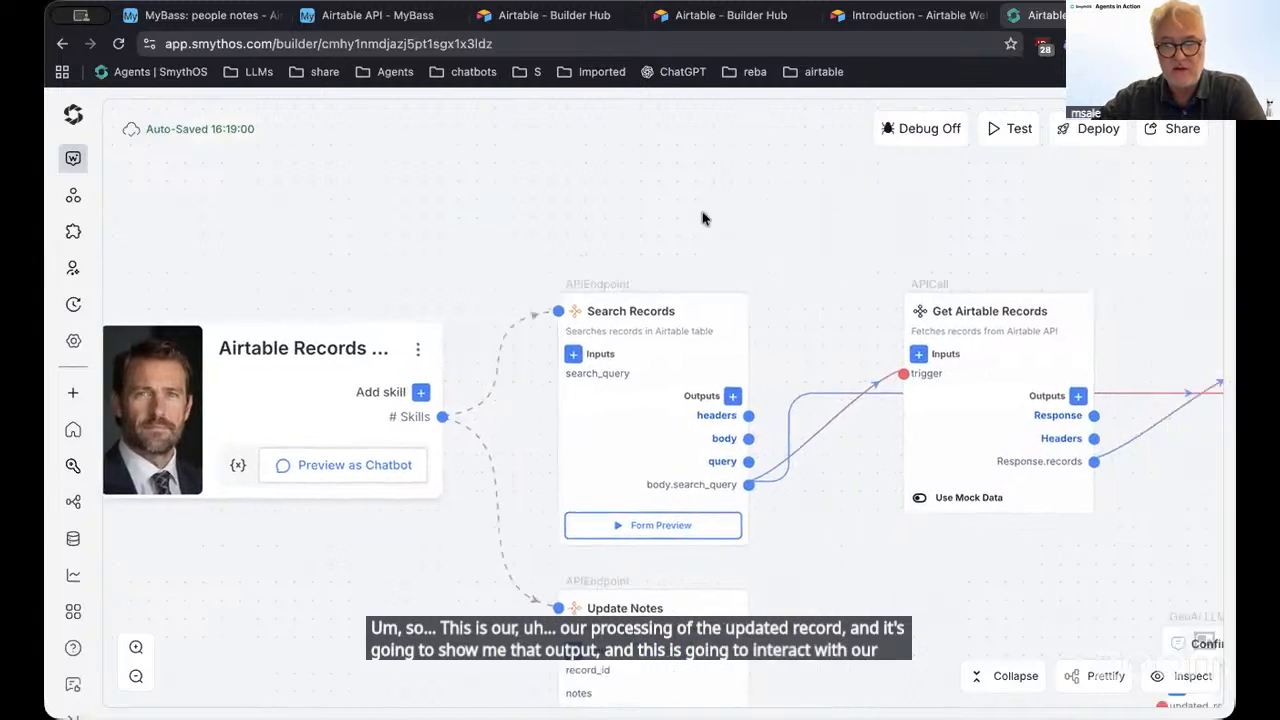
scroll(702, 218, right, 2)
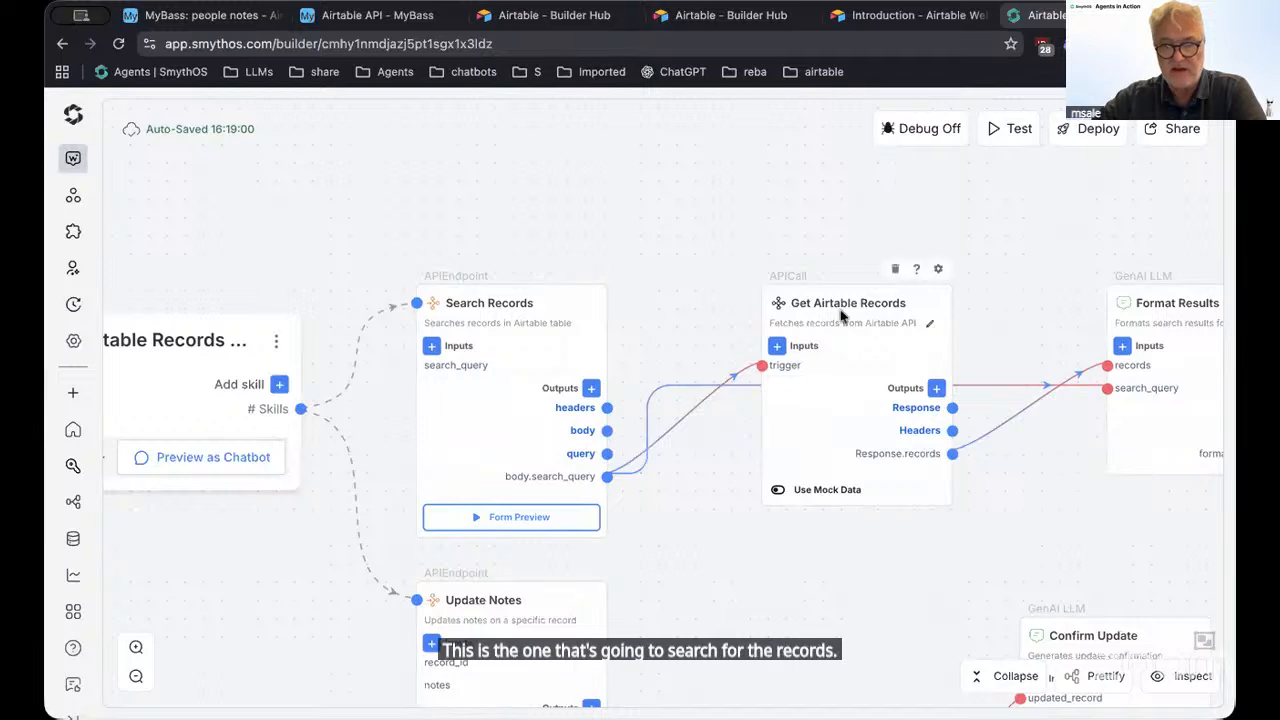
click(577, 311)
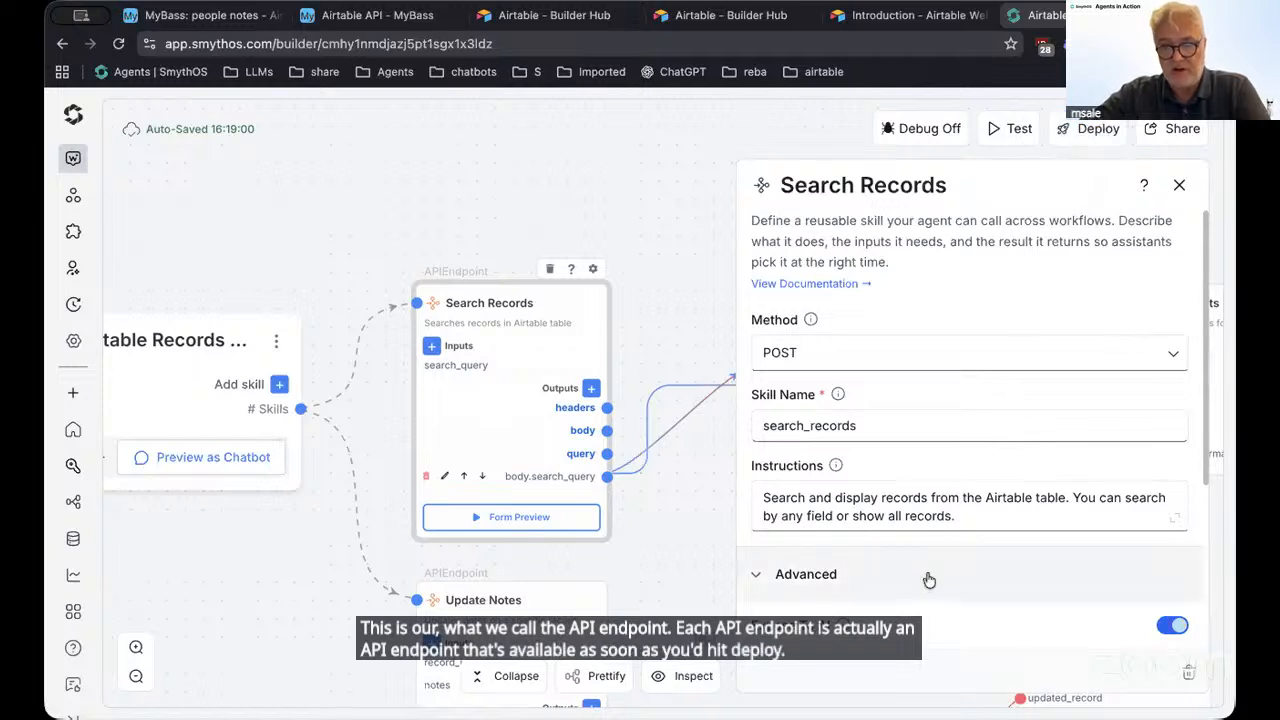
scroll(929, 580, down, 3)
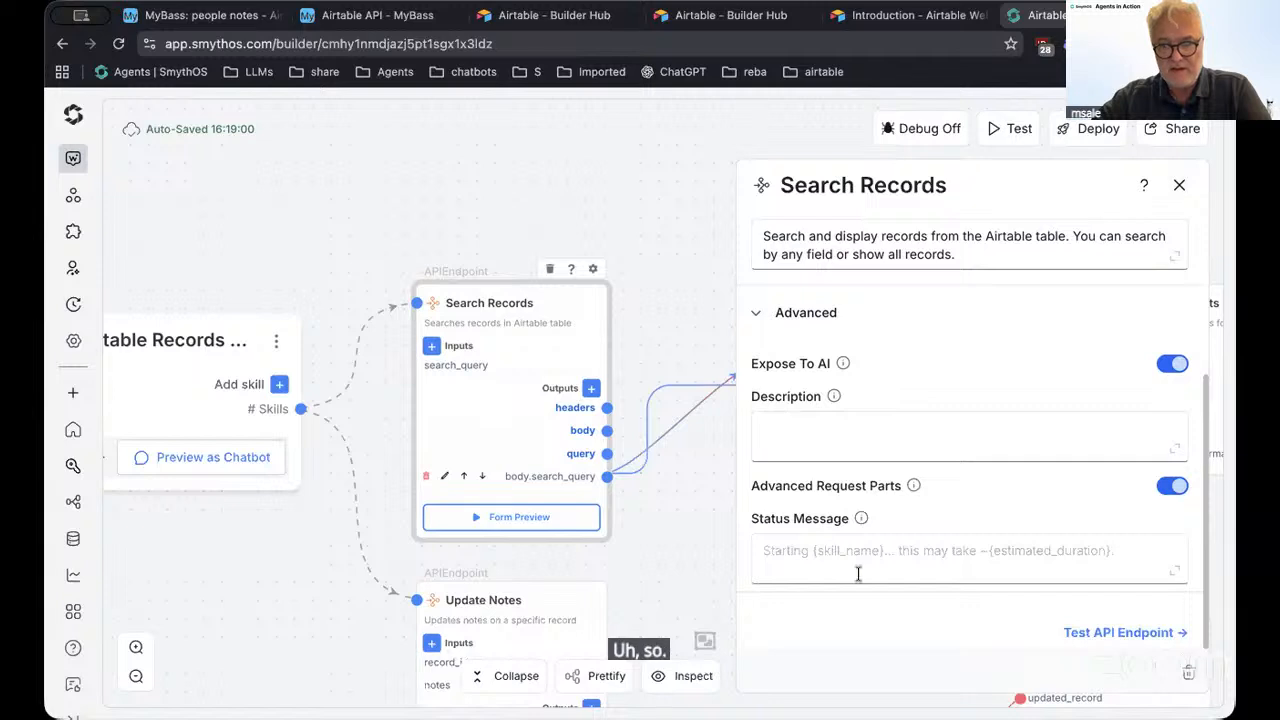
Close Search Records and review Get Airtable Records' GET request URL and headers
click(1180, 188)
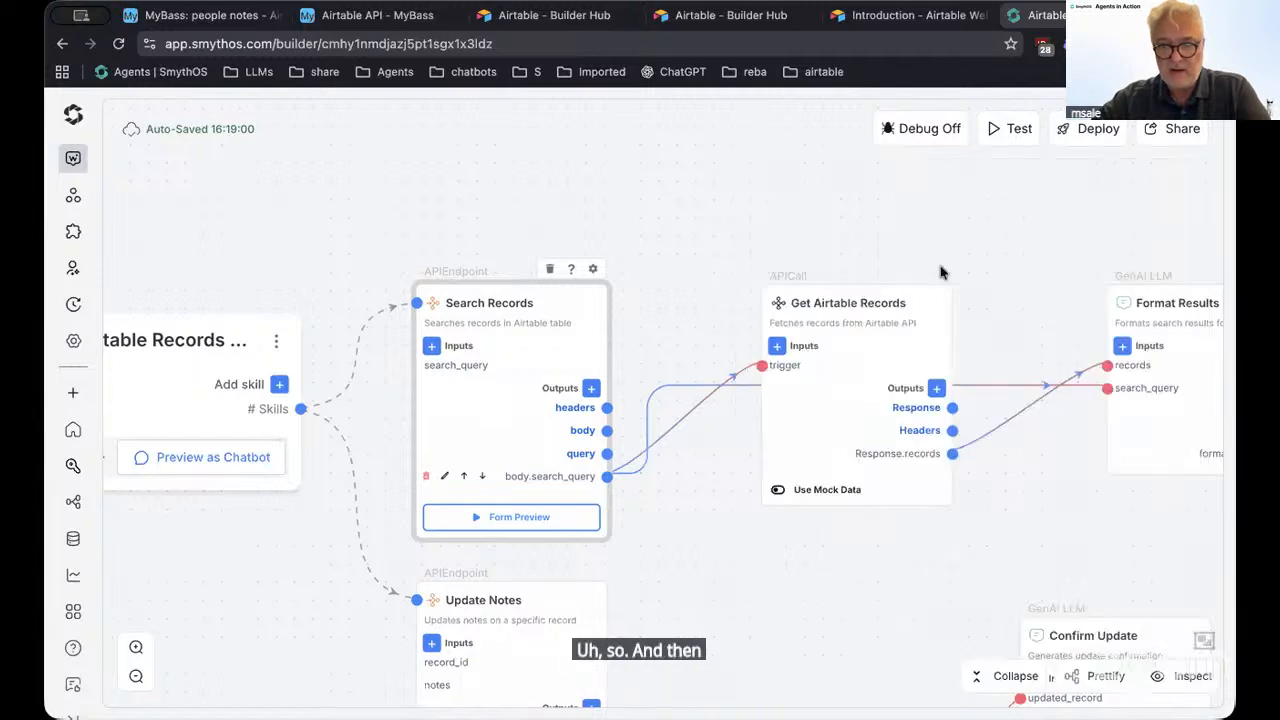
click(865, 349)
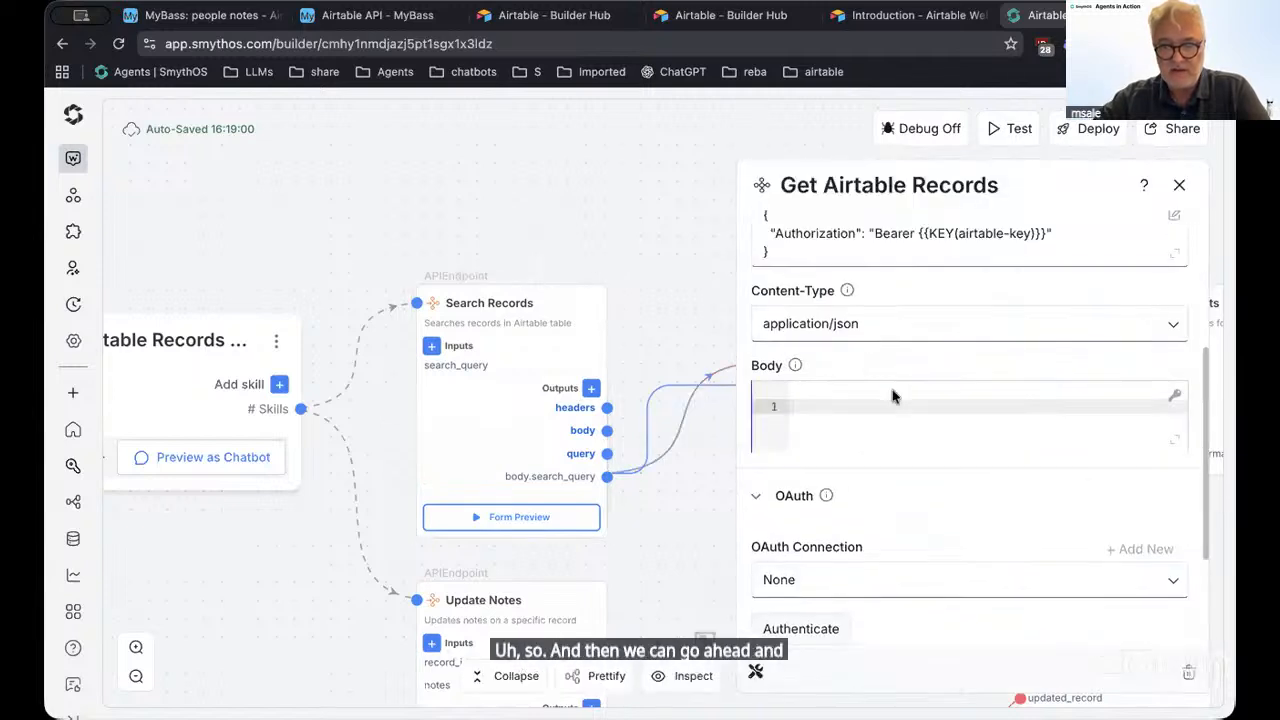
scroll(916, 450, up, 3)
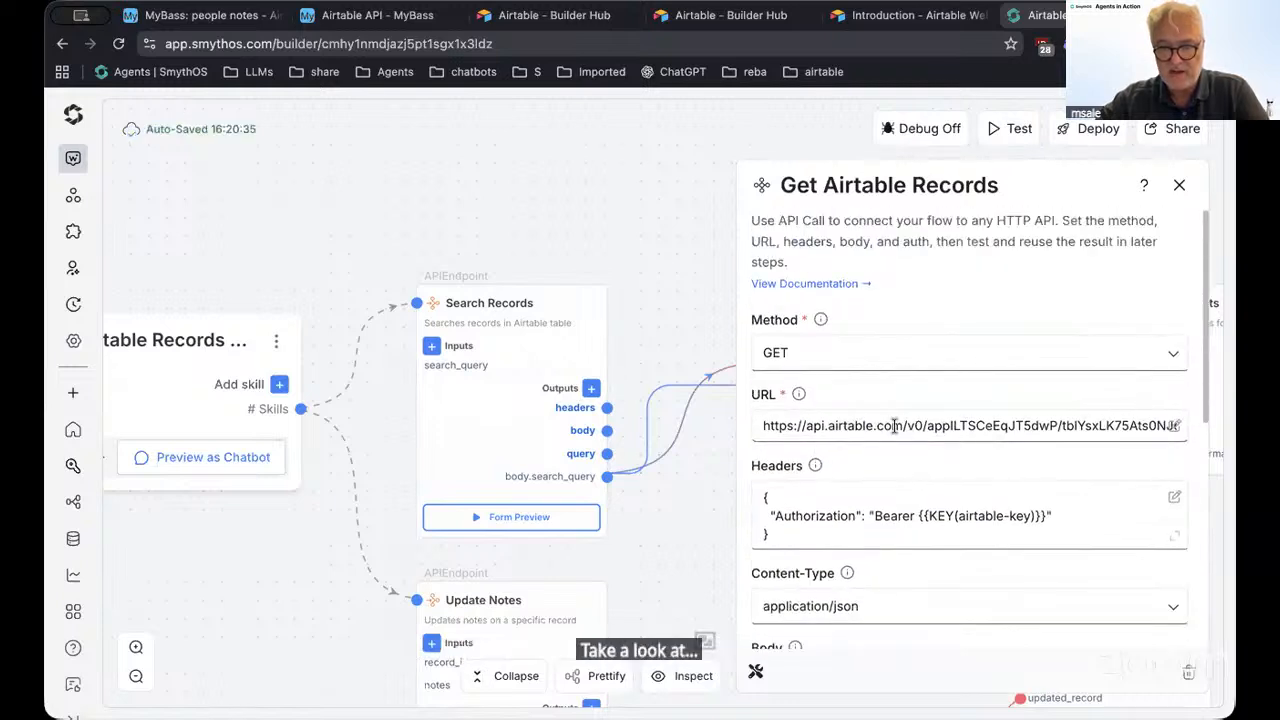
drag(1110, 425, 946, 425)
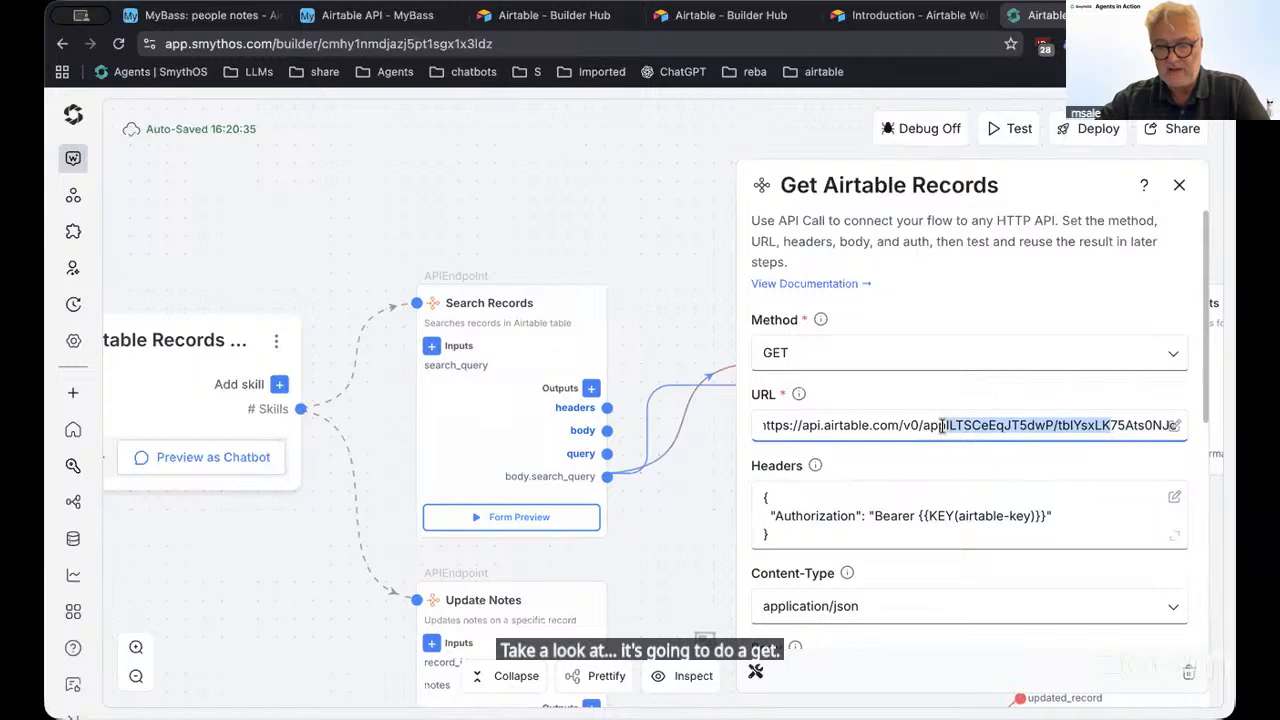
scroll(951, 514, down, 3)
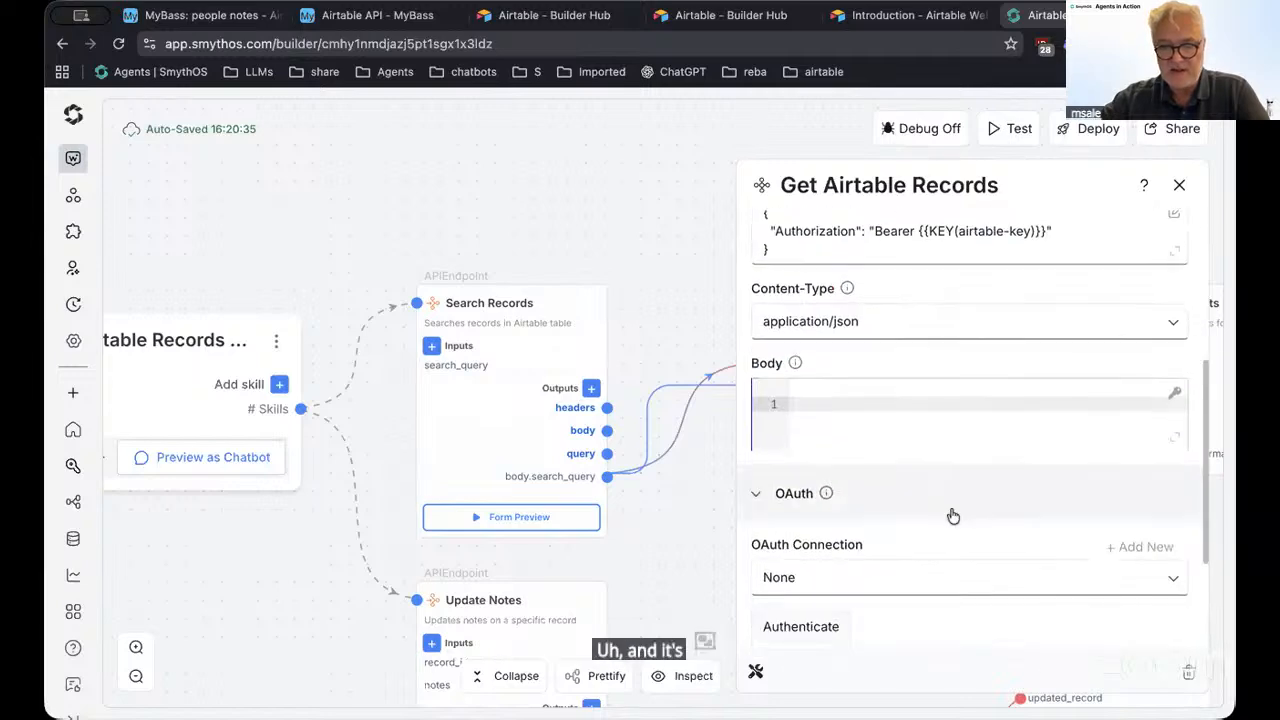
click(1180, 183)
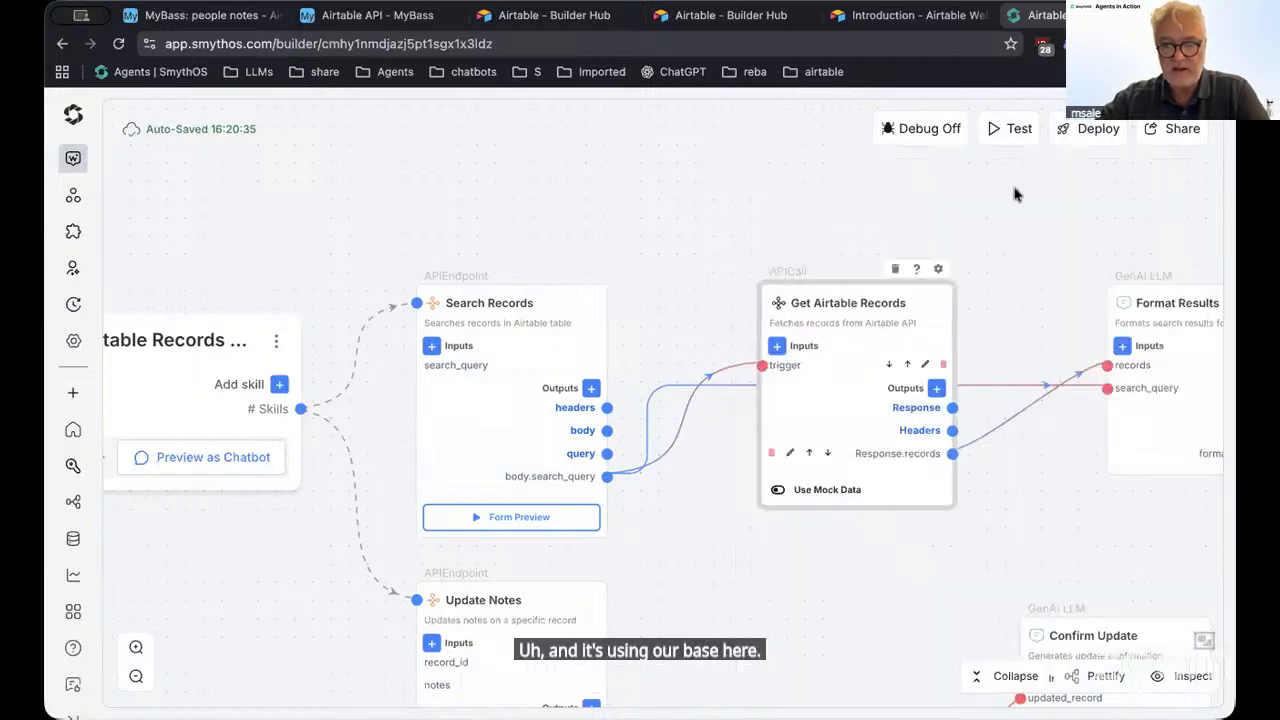
Move the Format Results node slightly higher and open its settings
scroll(557, 143, right, 10)
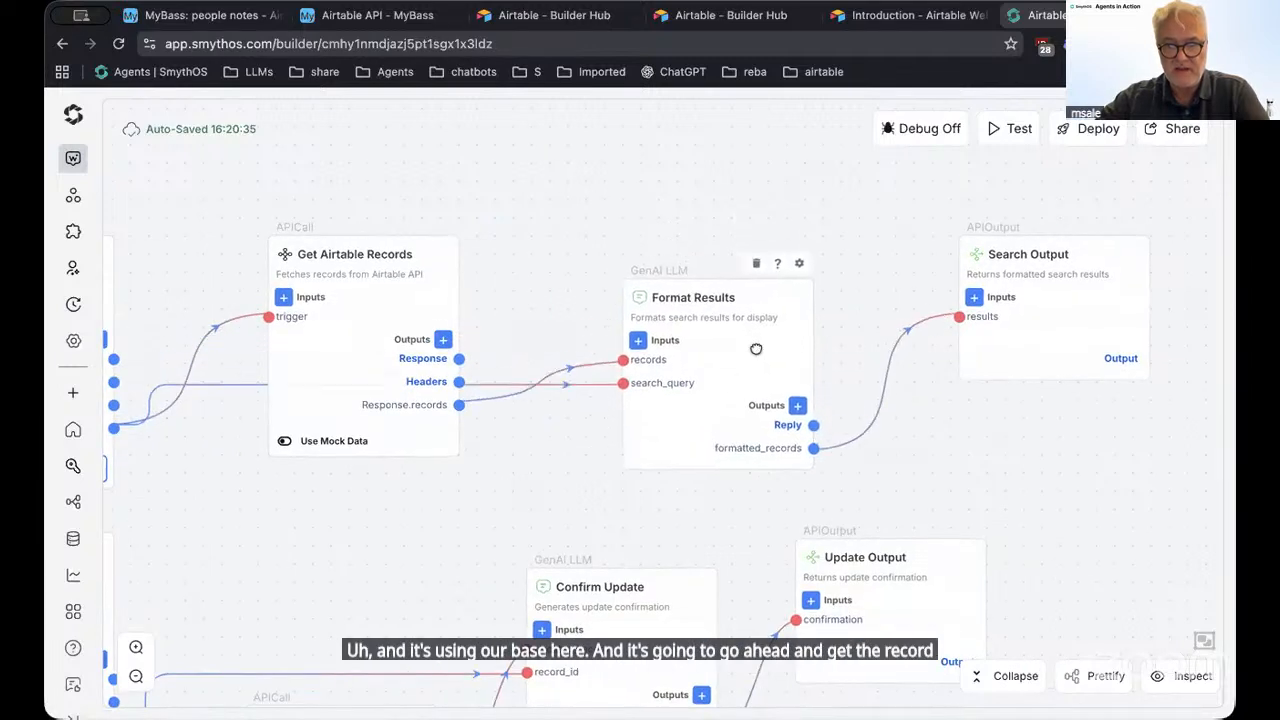
drag(756, 349, 758, 291)
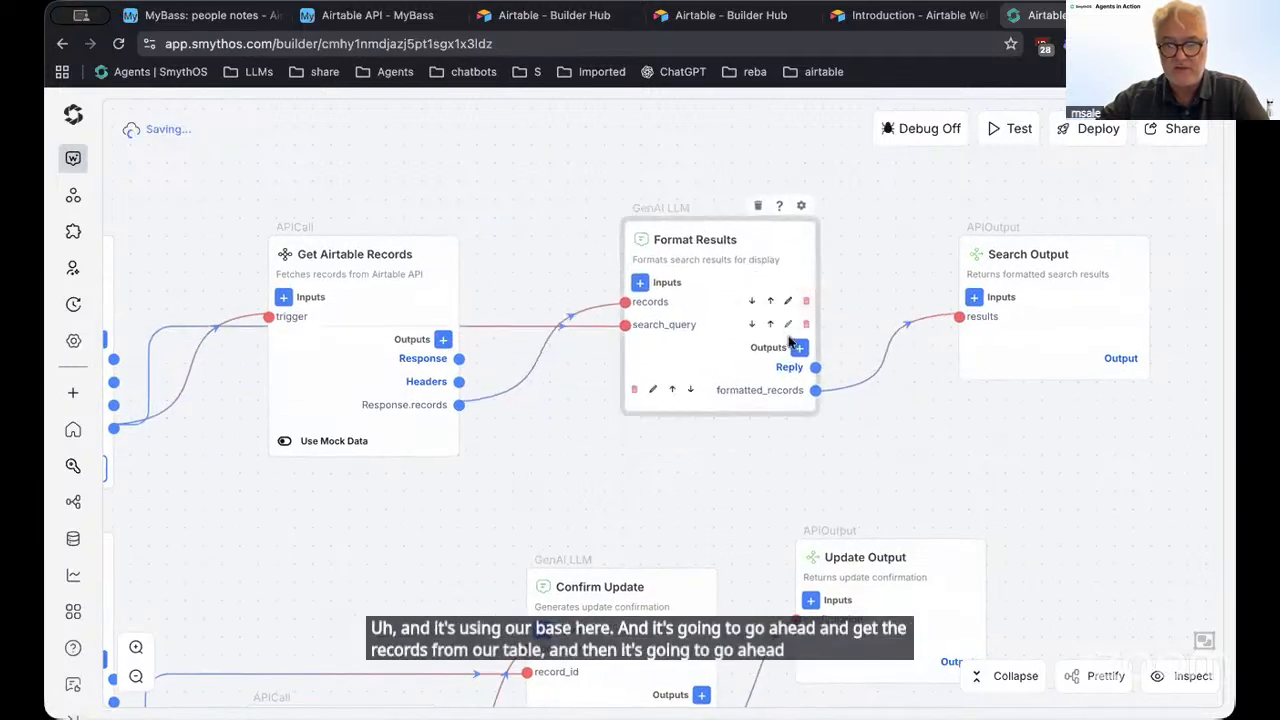
double_click(700, 272)
scroll(984, 568, up, 3)
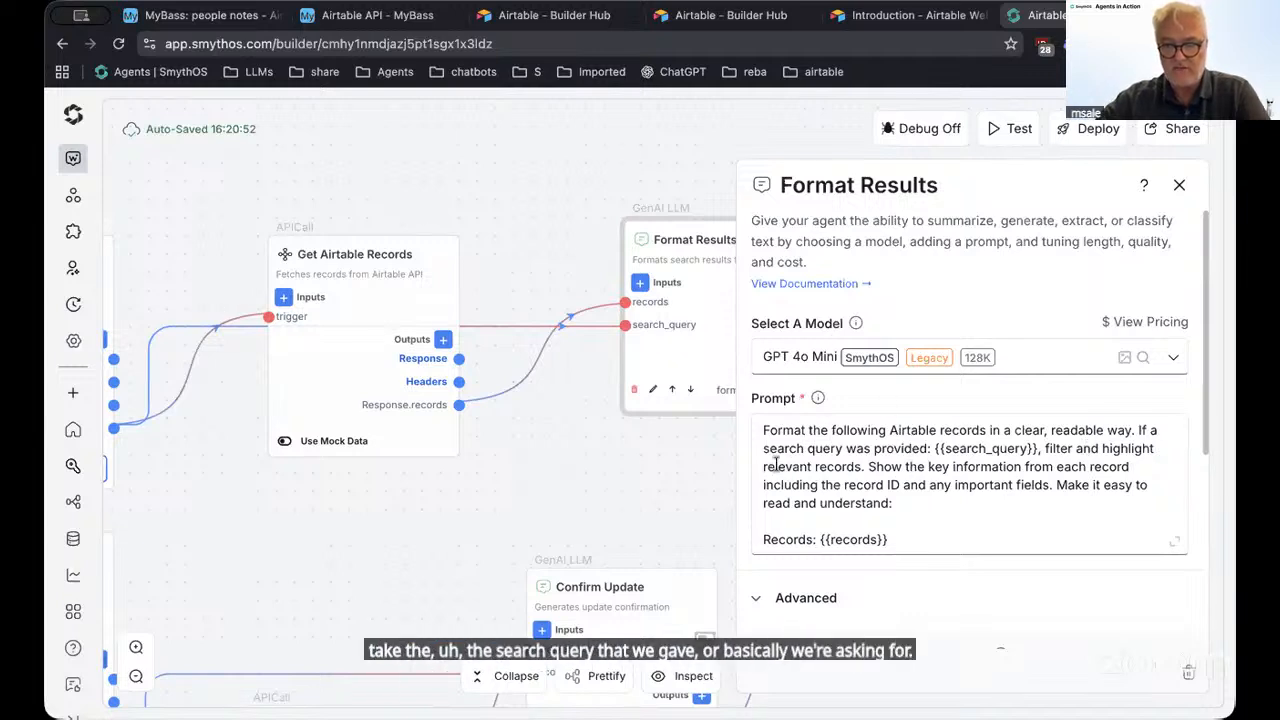
drag(905, 541, 786, 432)
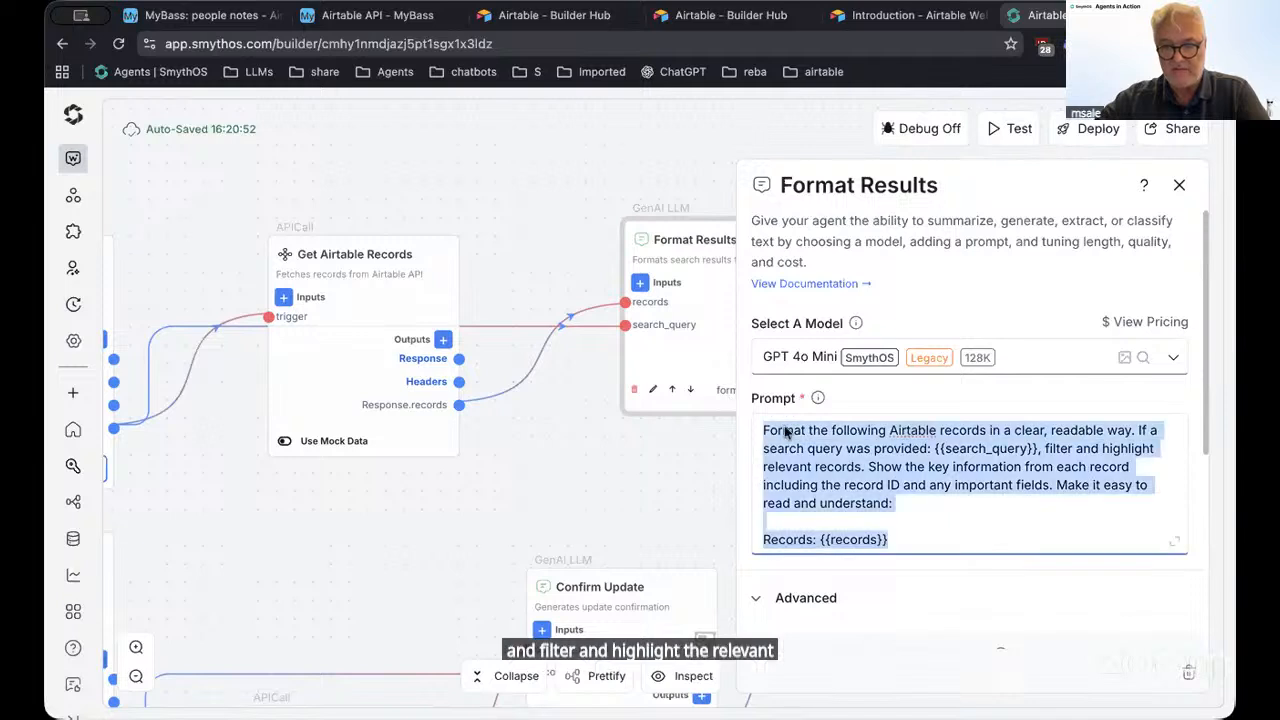
click(1180, 186)
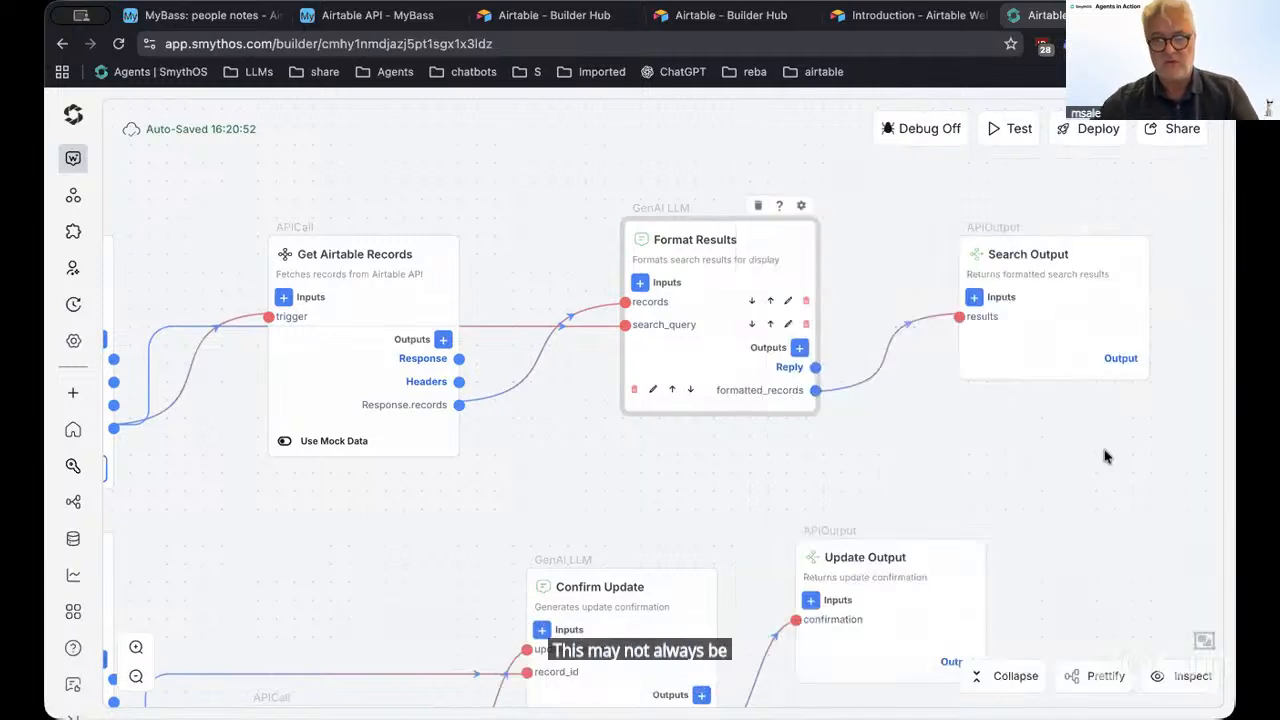
click(912, 465)
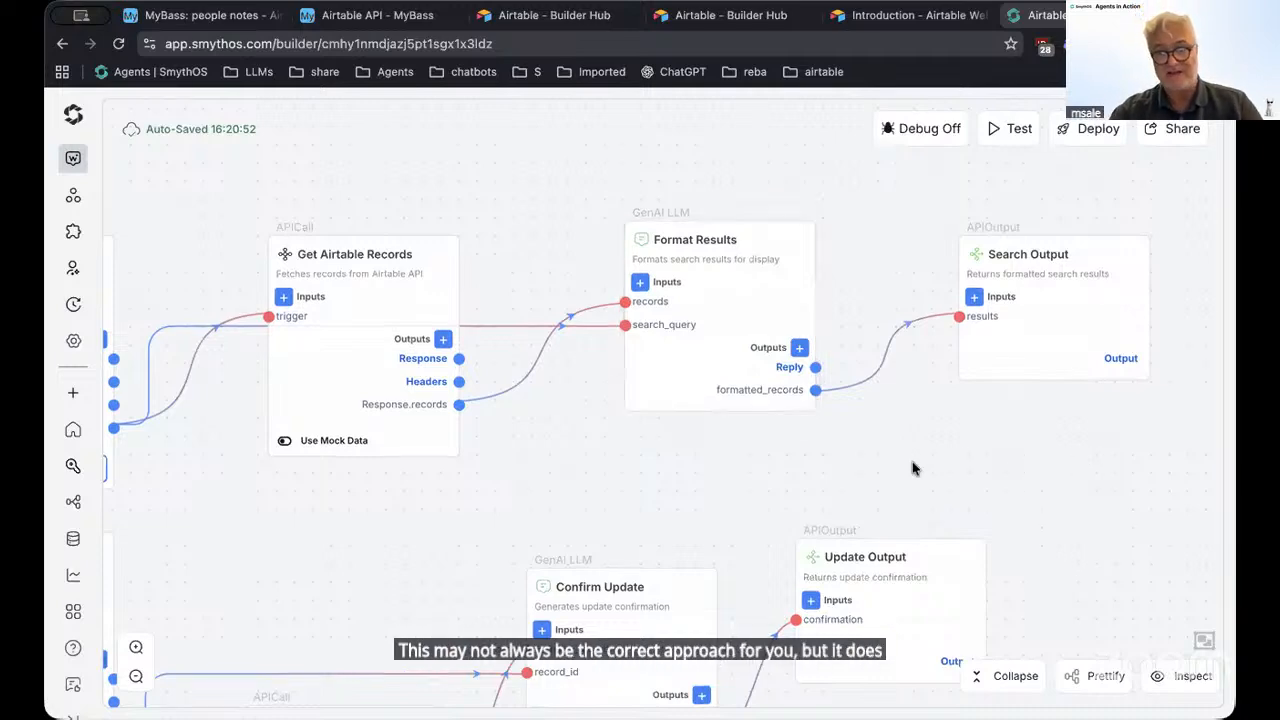
drag(440, 508, 1146, 472)
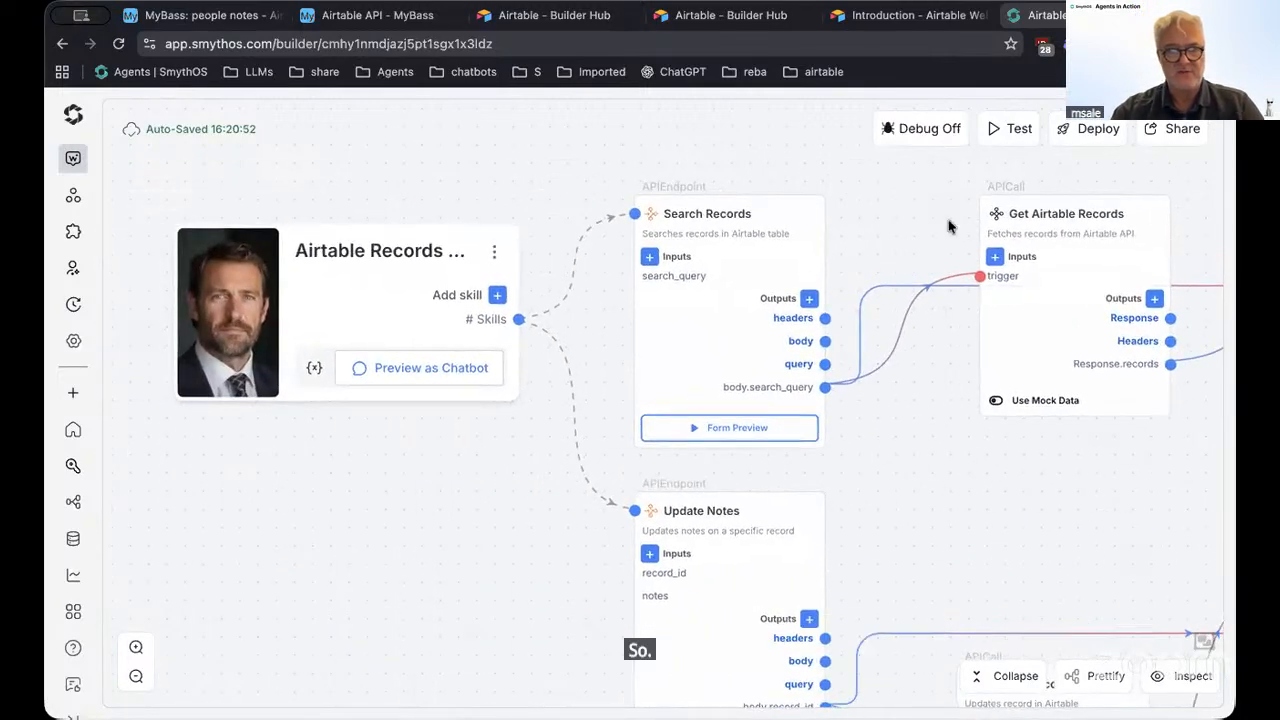
Open Test as Chat and start typing a request to find people by a first name
click(1012, 135)
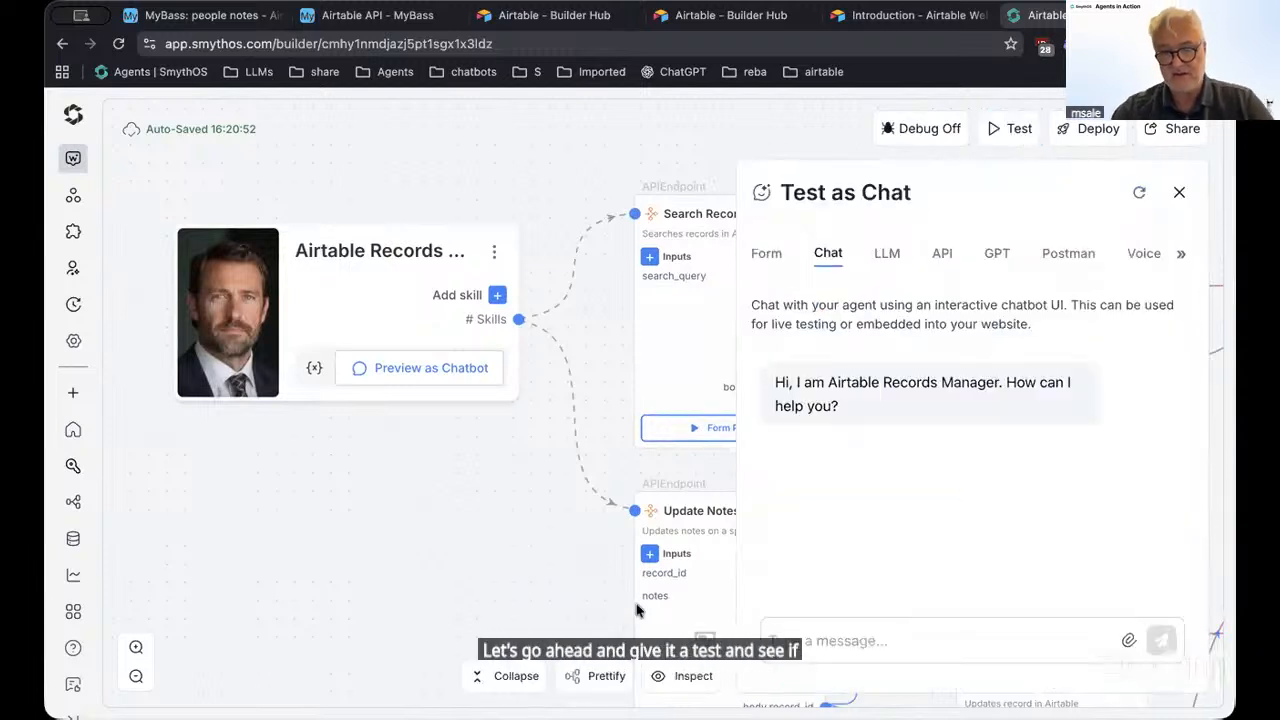
click(836, 632)
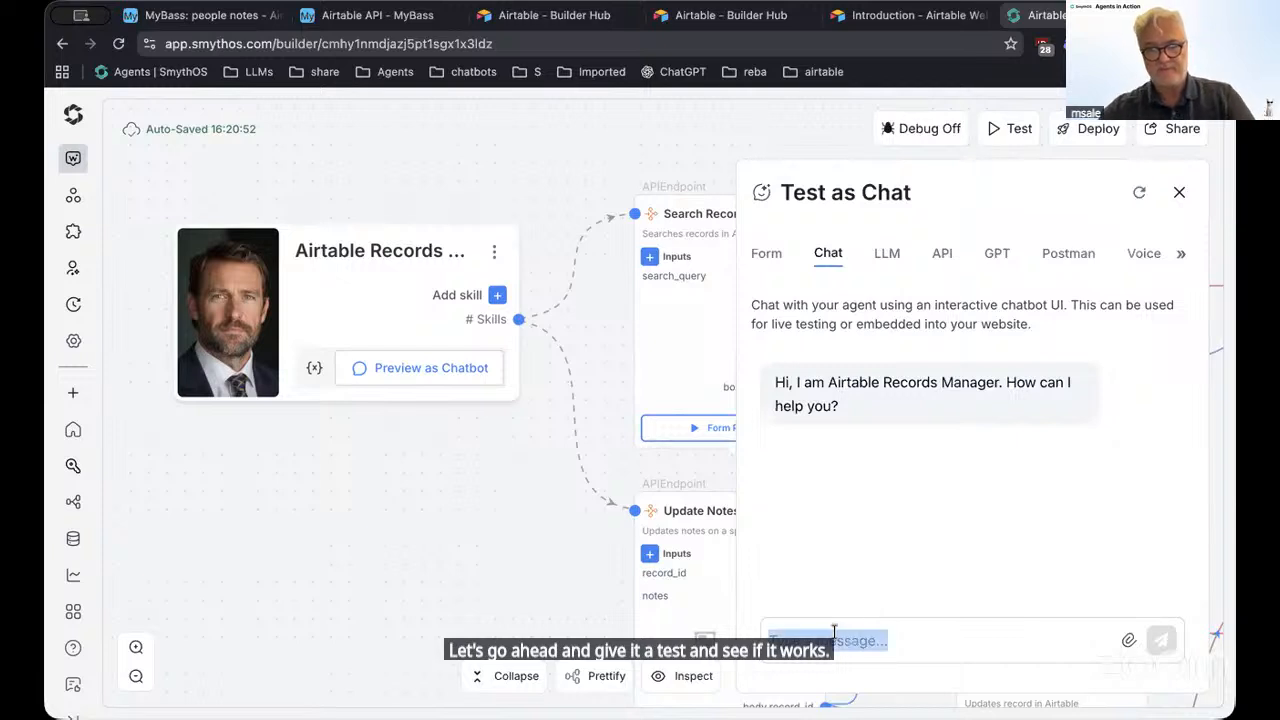
click(797, 643)
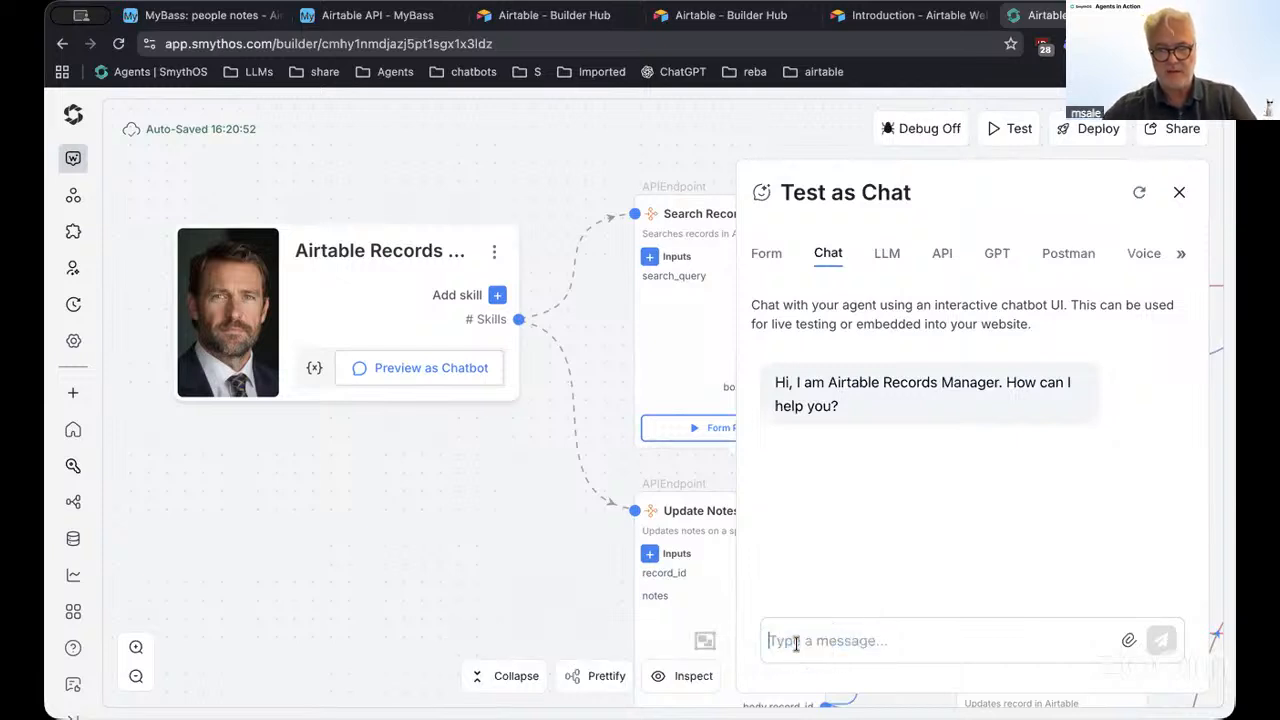
text(b)
key(BackSpace)
text(Please find anyone named Emma)
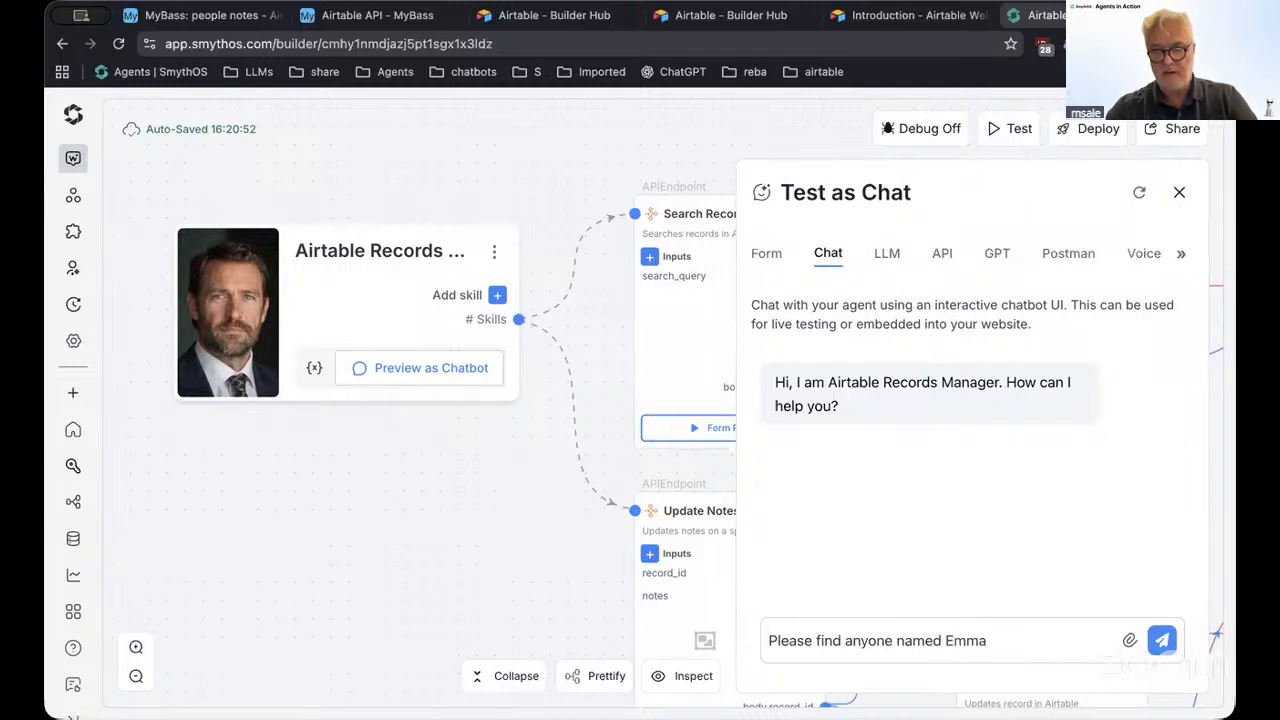
Send the first-name search and follow the flow through Get Airtable Records and Format Results
key(Return)
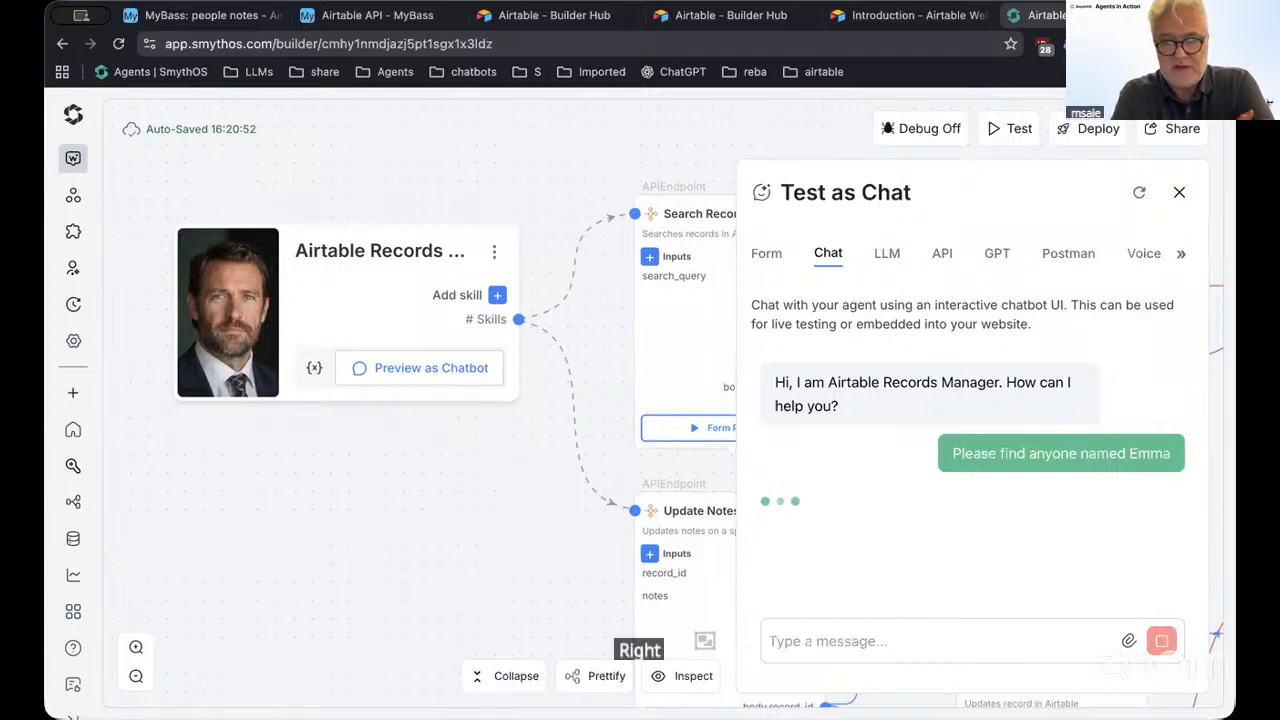
drag(472, 531, 222, 510)
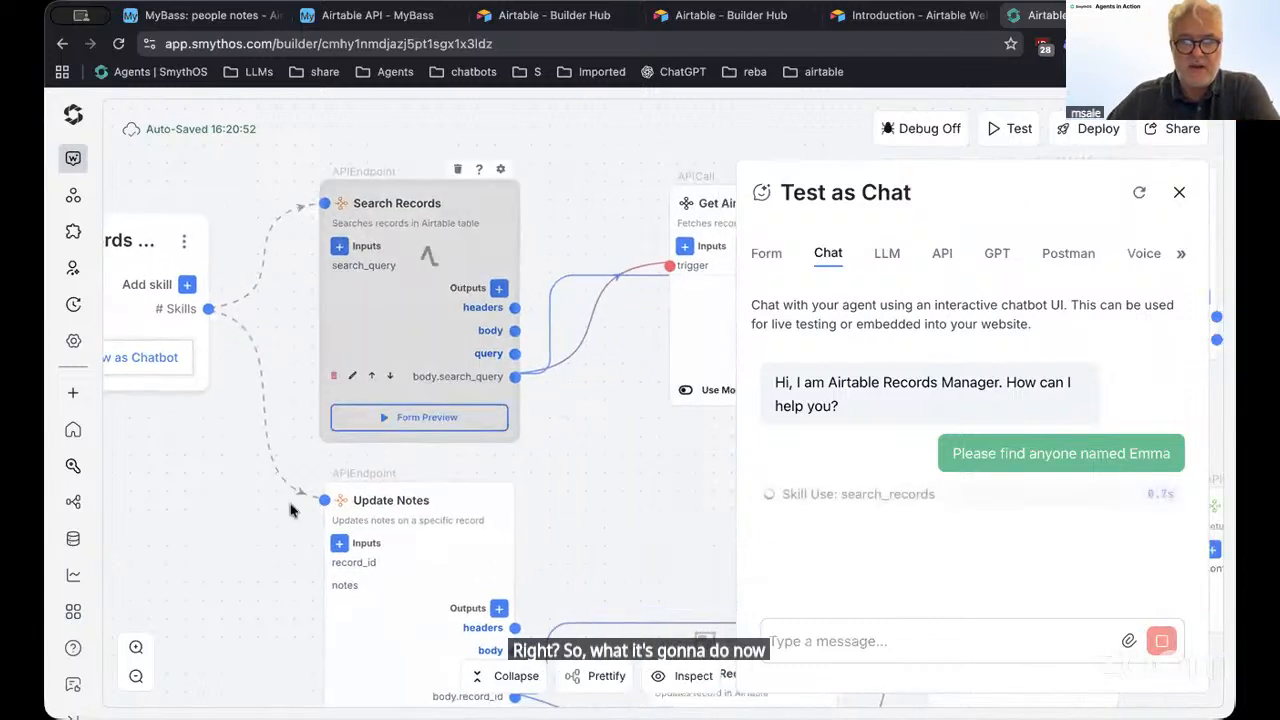
drag(628, 528, 314, 523)
drag(676, 454, 381, 487)
drag(702, 449, 566, 449)
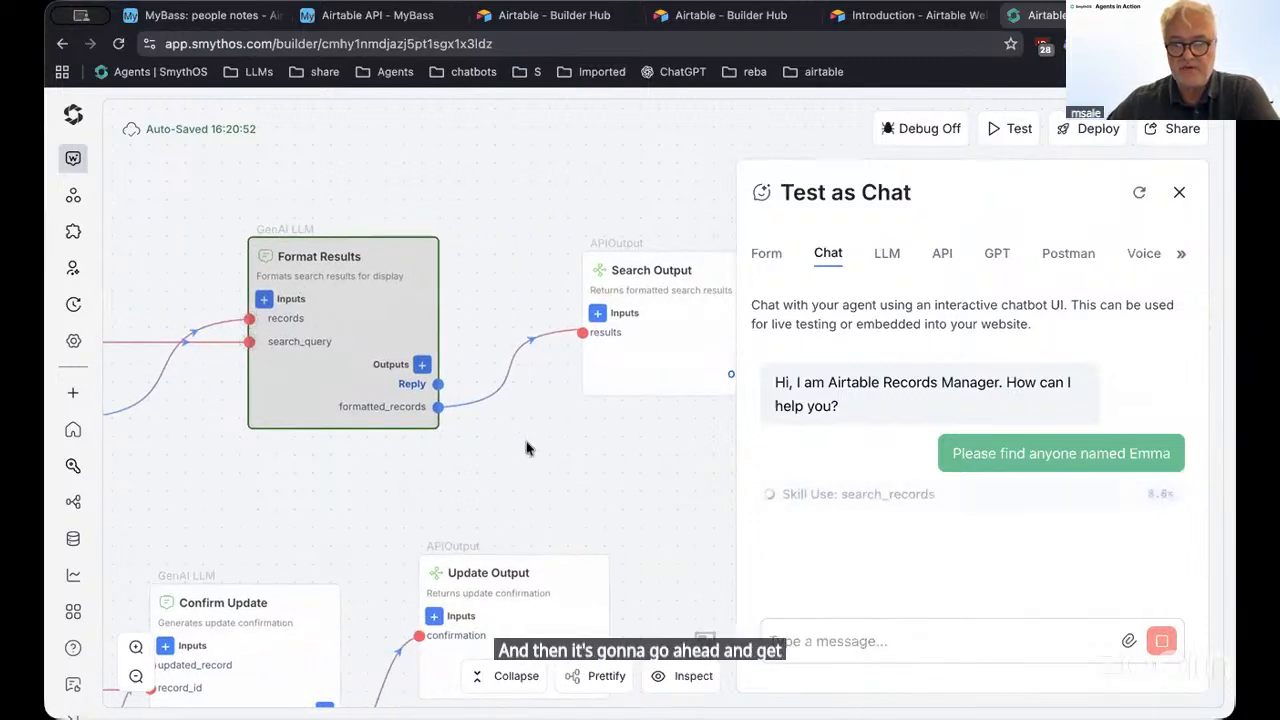
drag(529, 446, 591, 424)
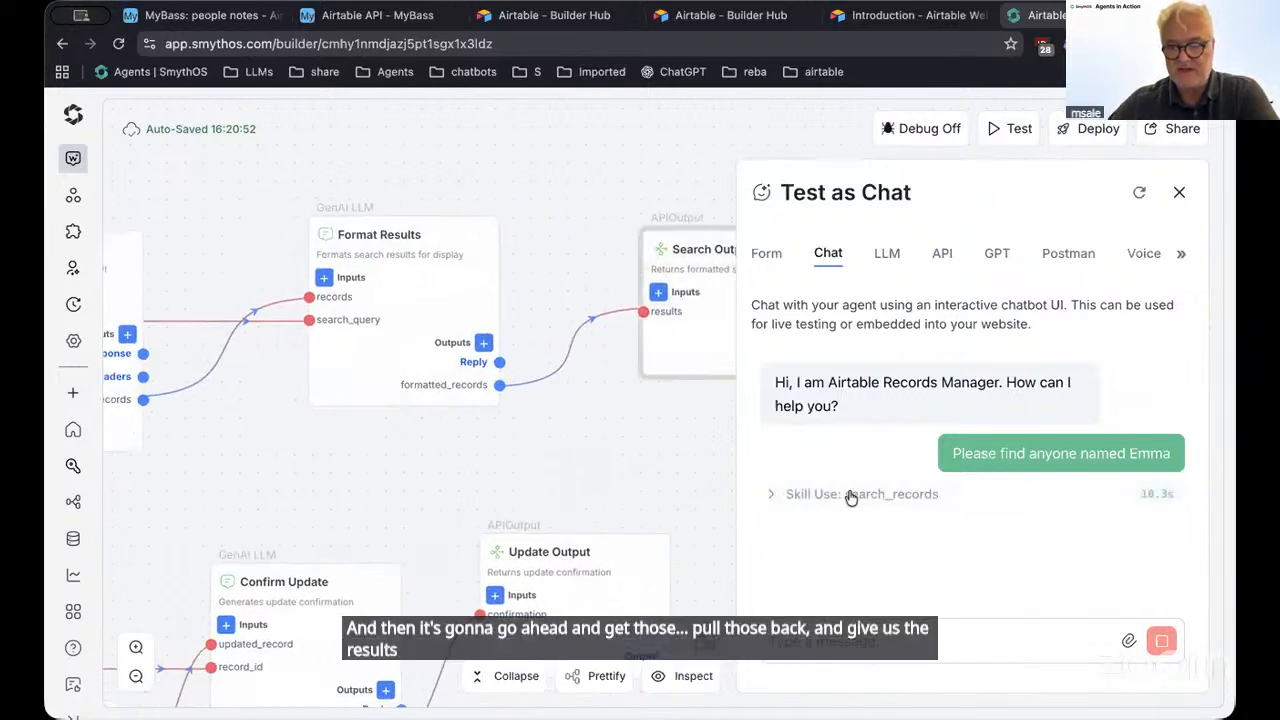
Expand the search_records skill call details and scroll through them
click(849, 499)
scroll(790, 370, down, 3)
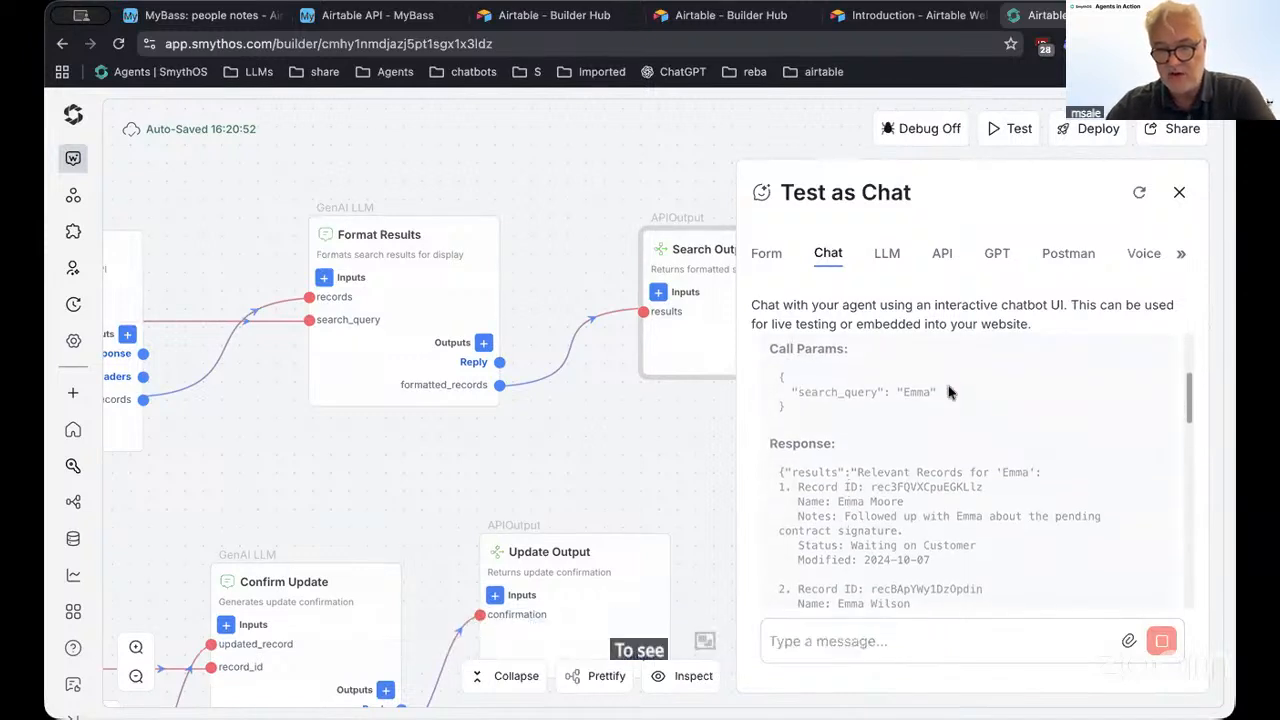
scroll(884, 545, down, 3)
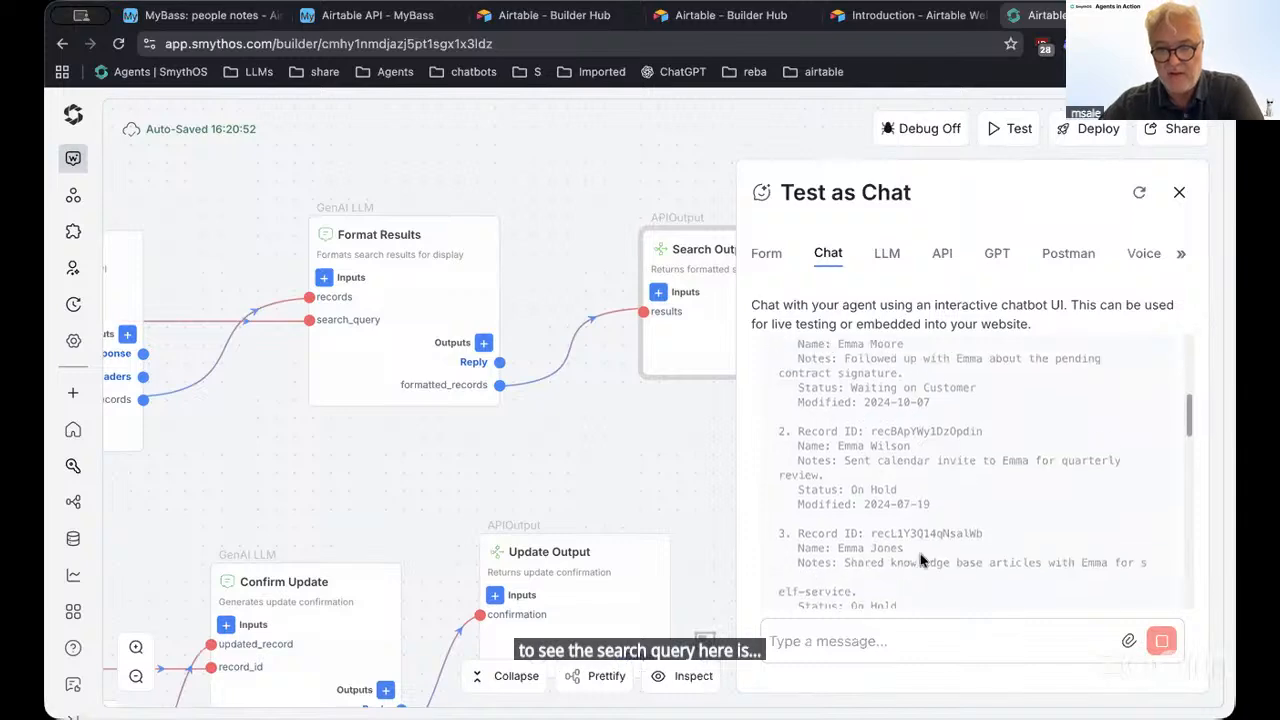
scroll(884, 545, down, 10)
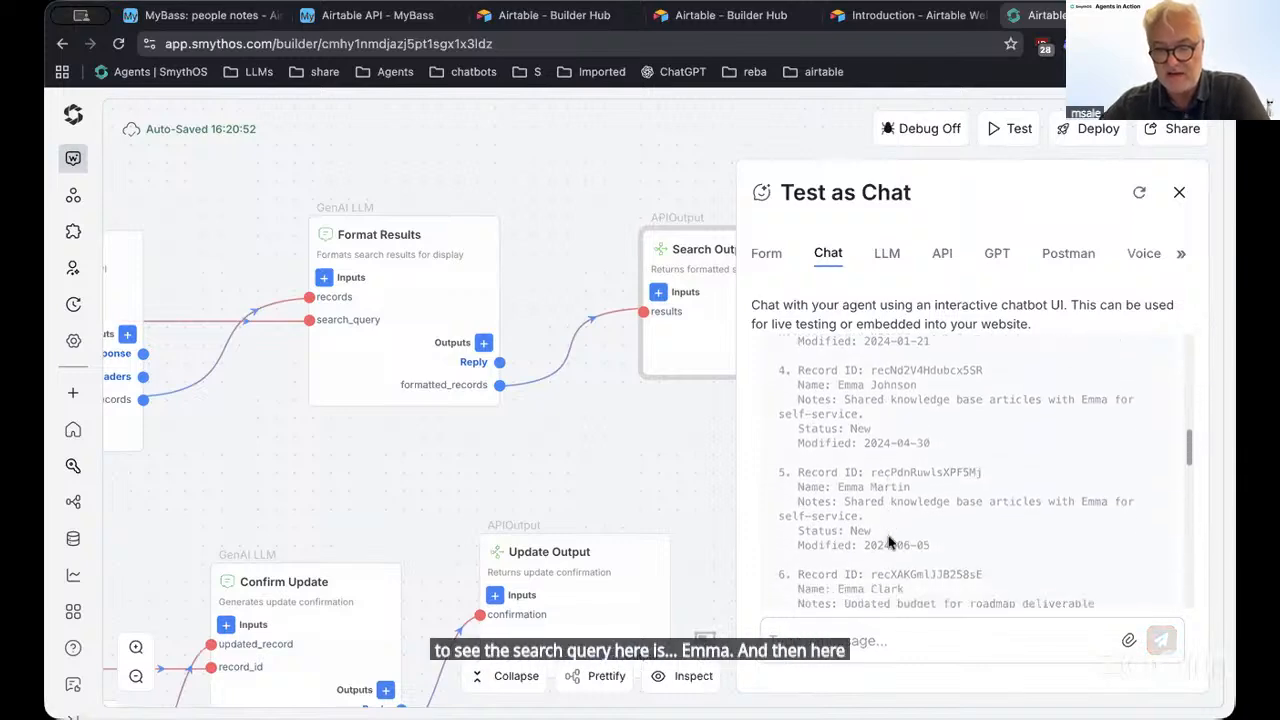
scroll(884, 545, down, 5)
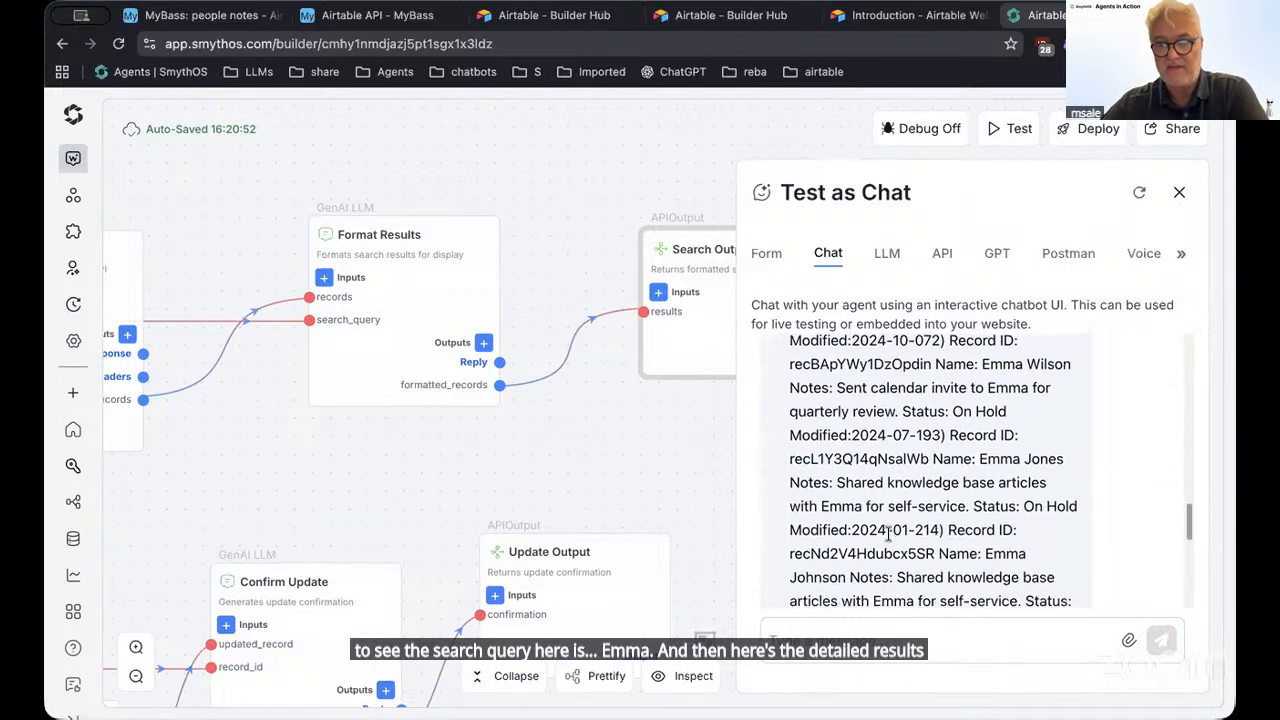
scroll(885, 530, up, 3)
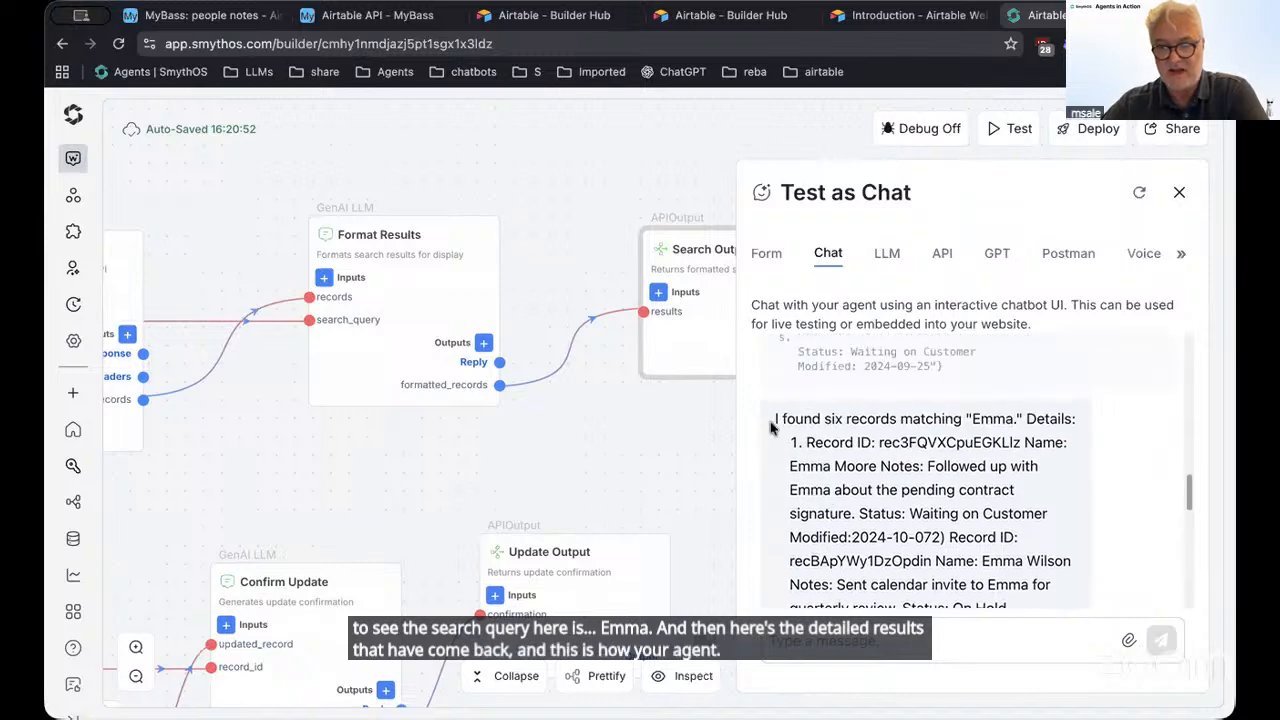
Widen the chat panel and review the first returned records and suggested next-step options
drag(781, 419, 950, 585)
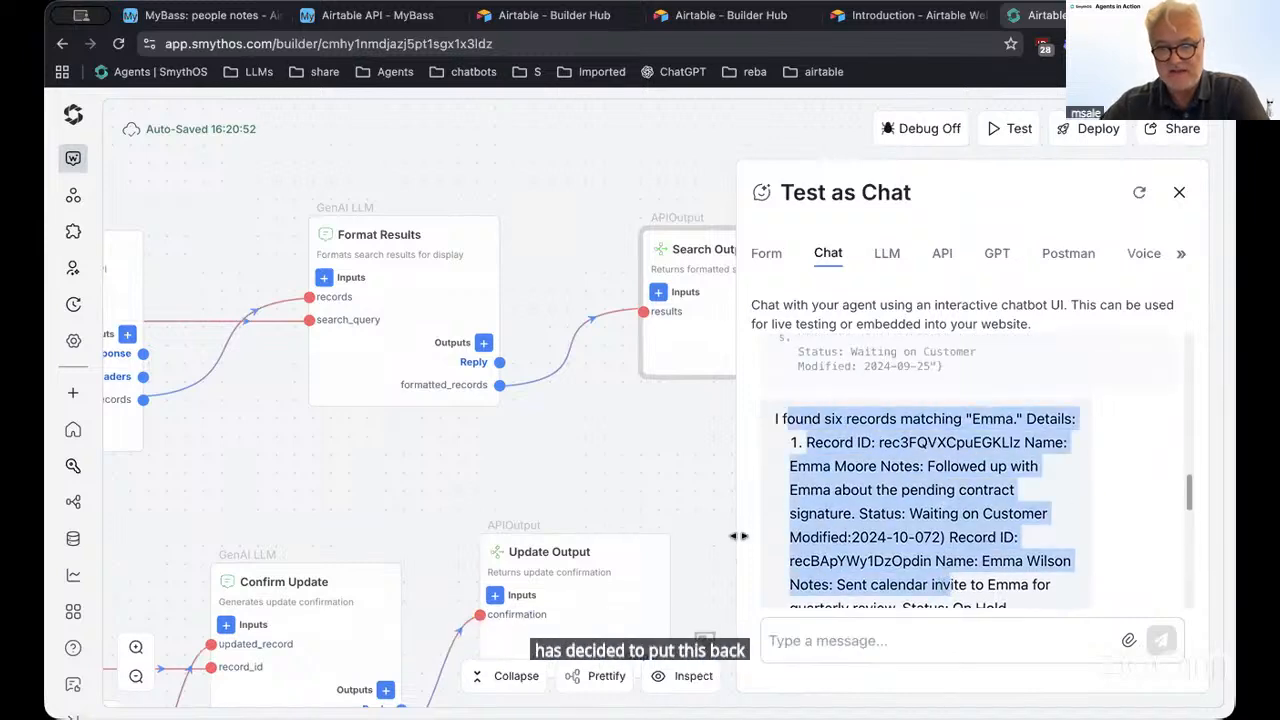
drag(740, 540, 389, 510)
click(903, 527)
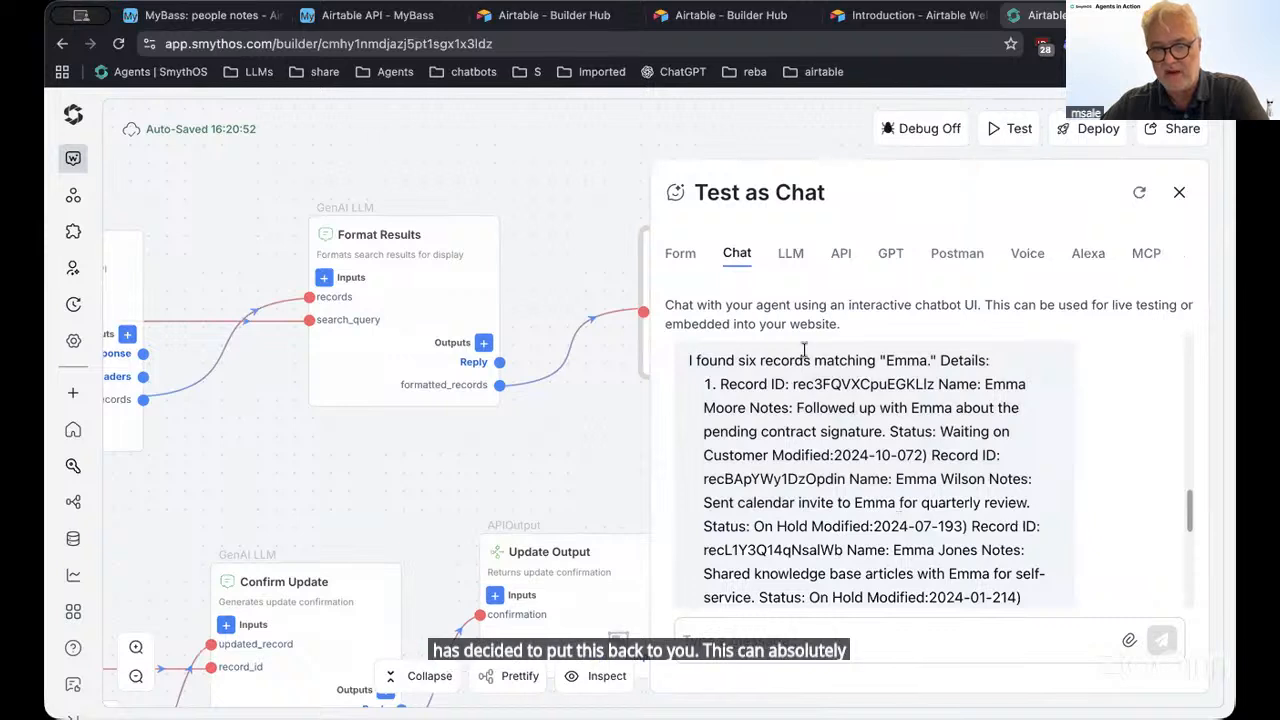
drag(804, 360, 905, 538)
click(956, 576)
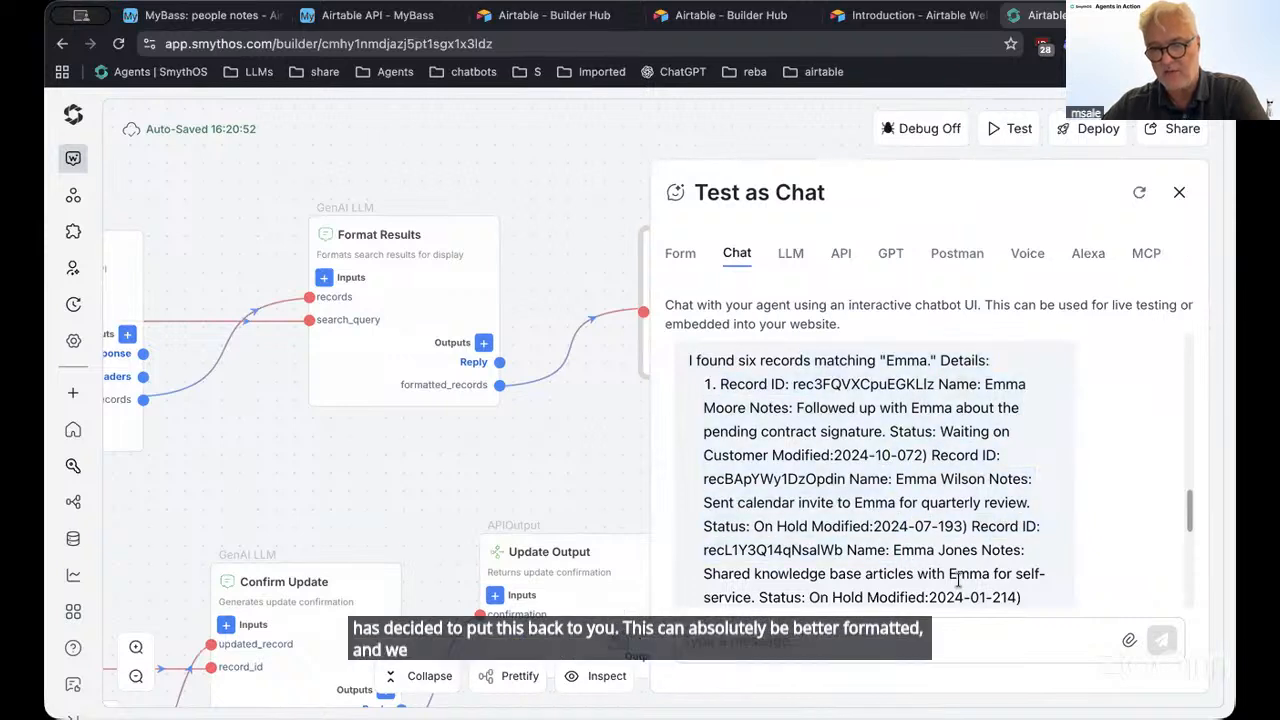
drag(936, 440, 927, 382)
click(922, 386)
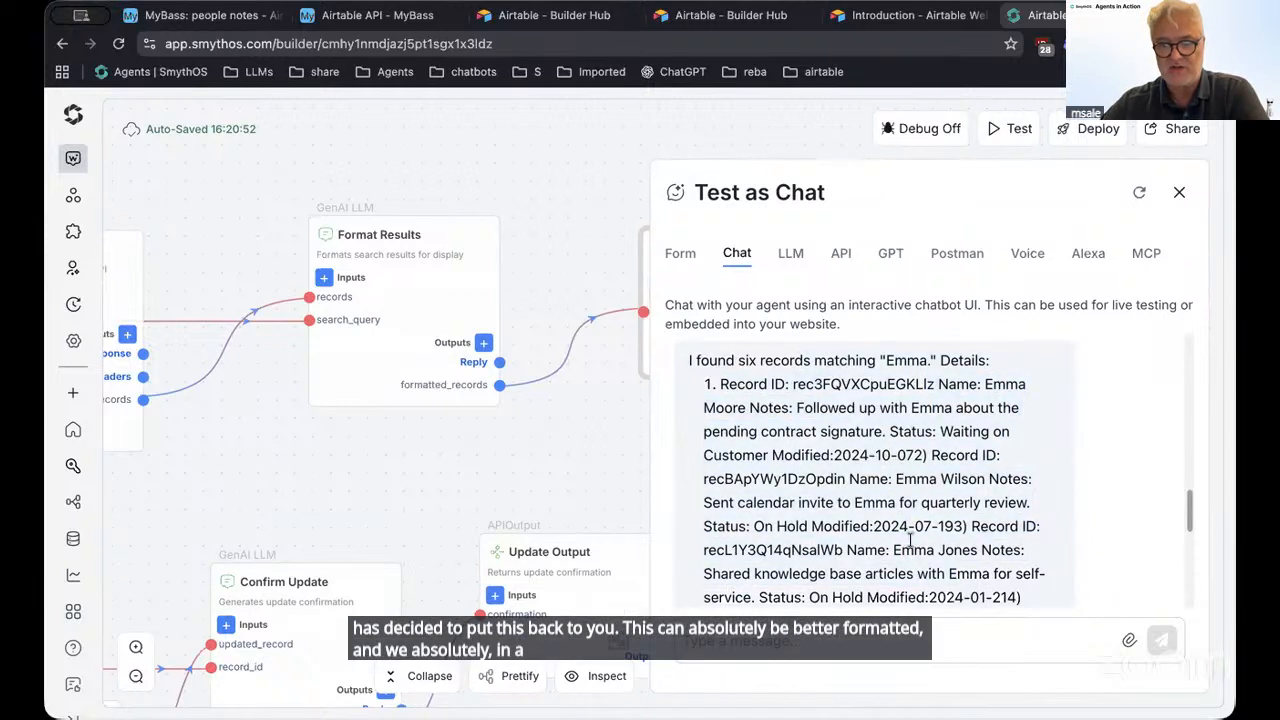
scroll(905, 500, down, 5)
scroll(912, 541, down, 1)
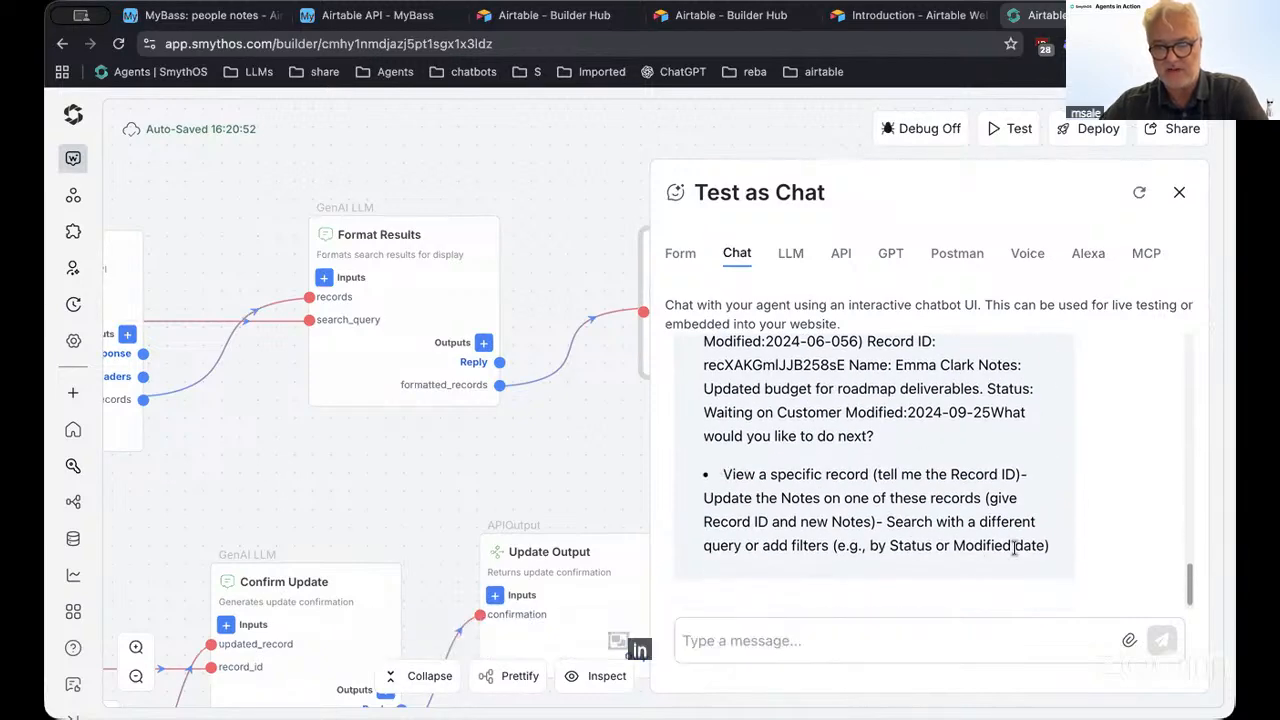
drag(723, 474, 1033, 545)
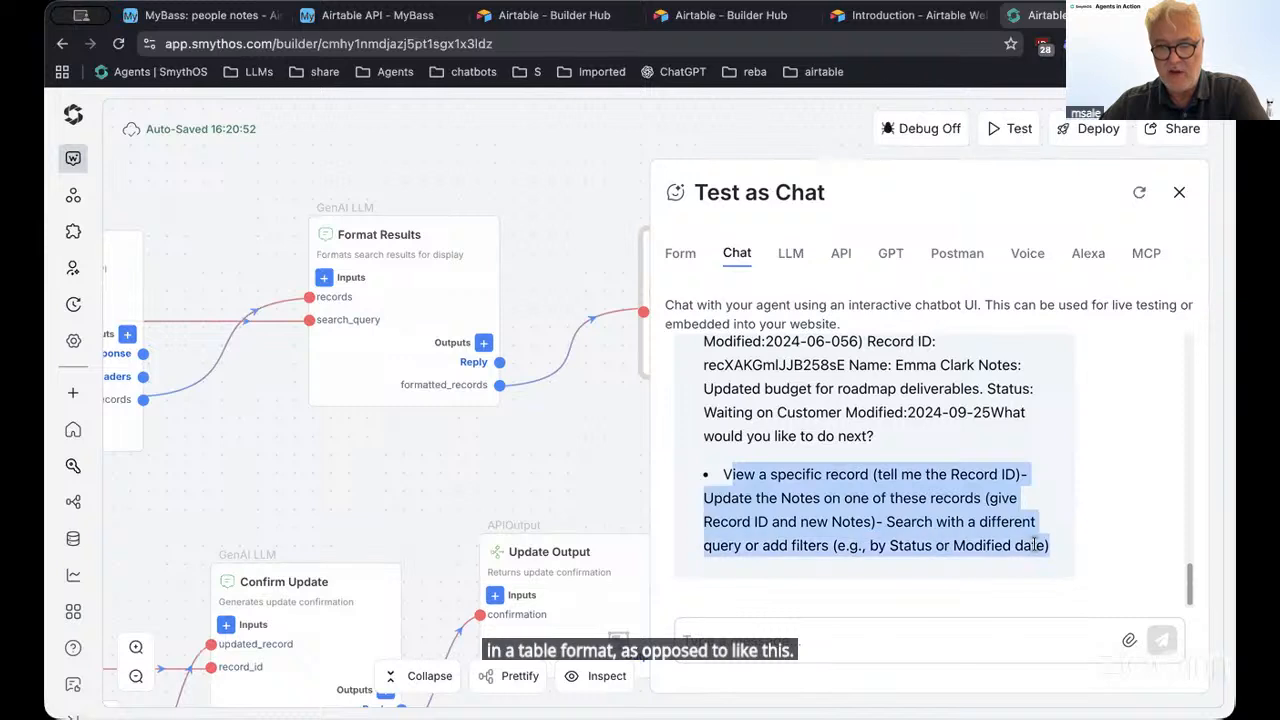
click(936, 470)
Review the sixth record's note 'Updated budget for roadmap deliverables' and 'Waiting on Customer' status
scroll(921, 498, up, 1)
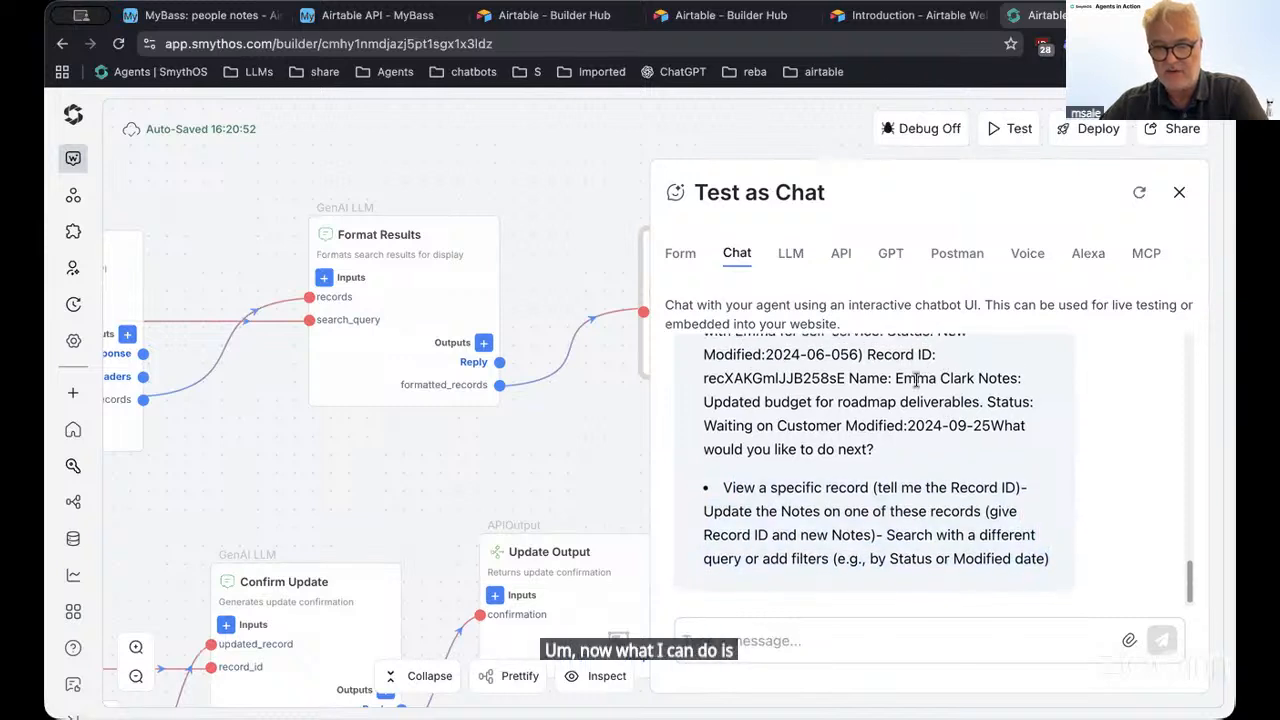
drag(896, 378, 974, 378)
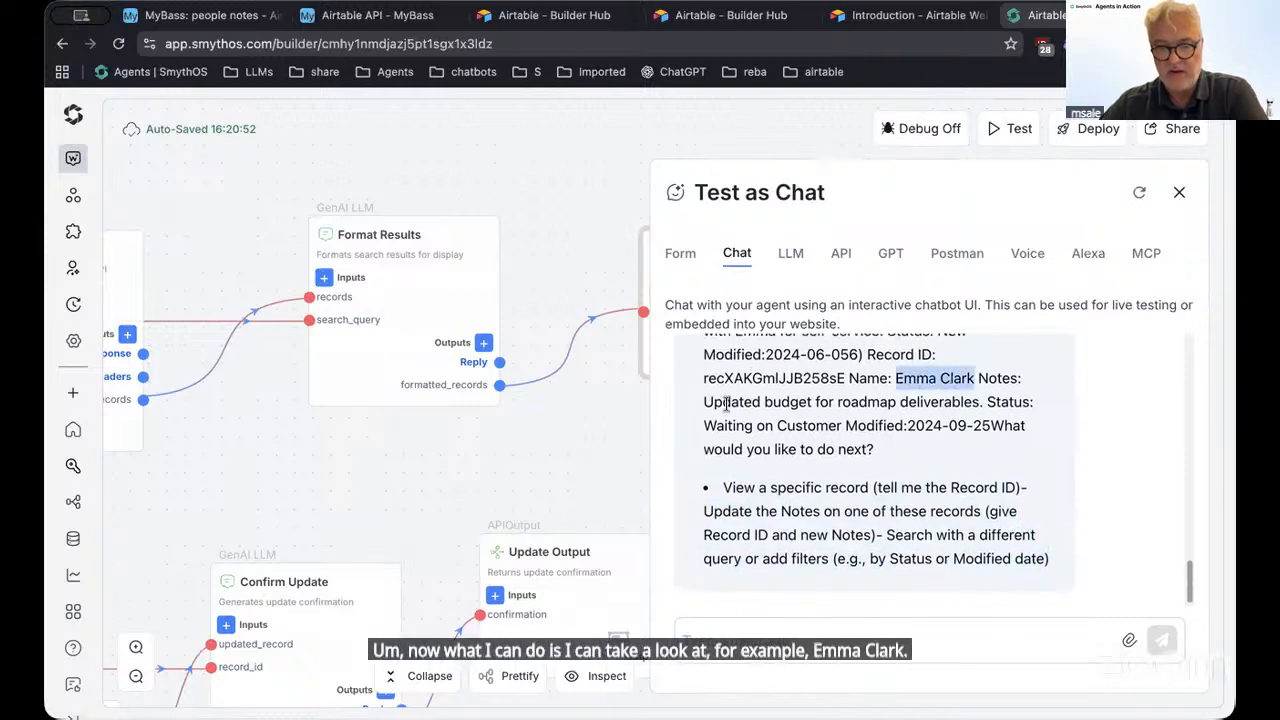
drag(706, 402, 979, 401)
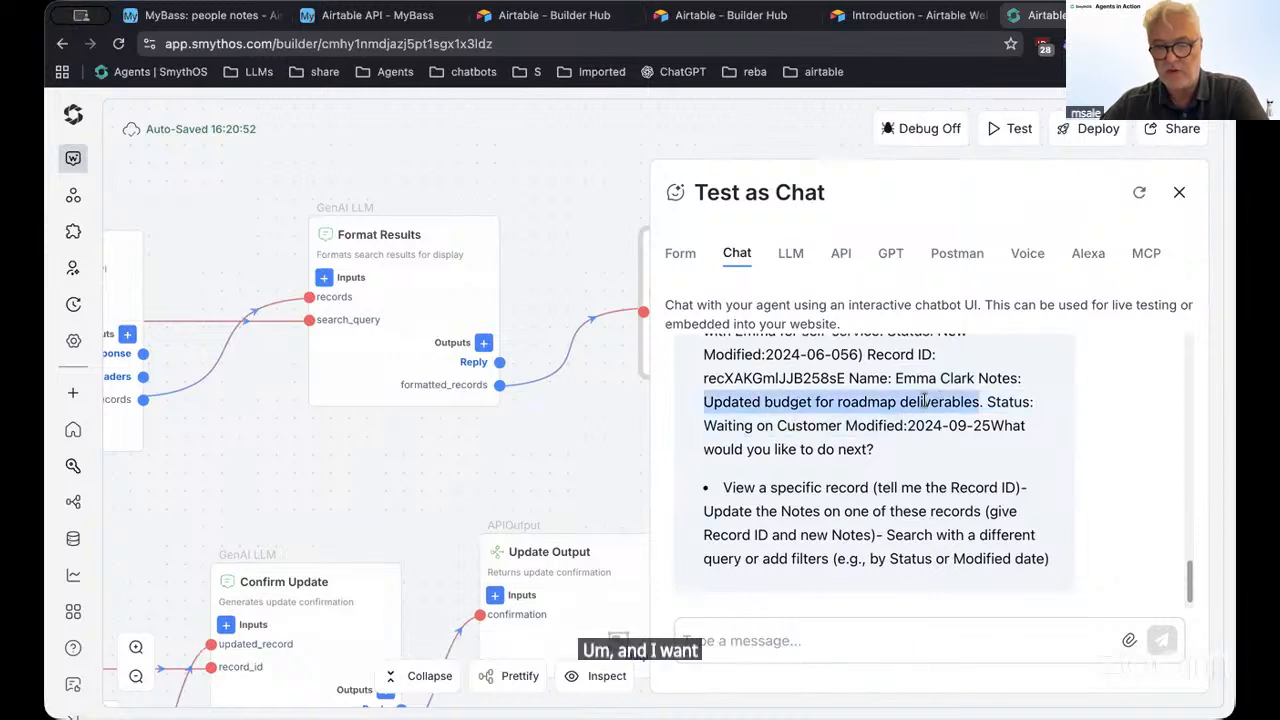
drag(706, 402, 979, 402)
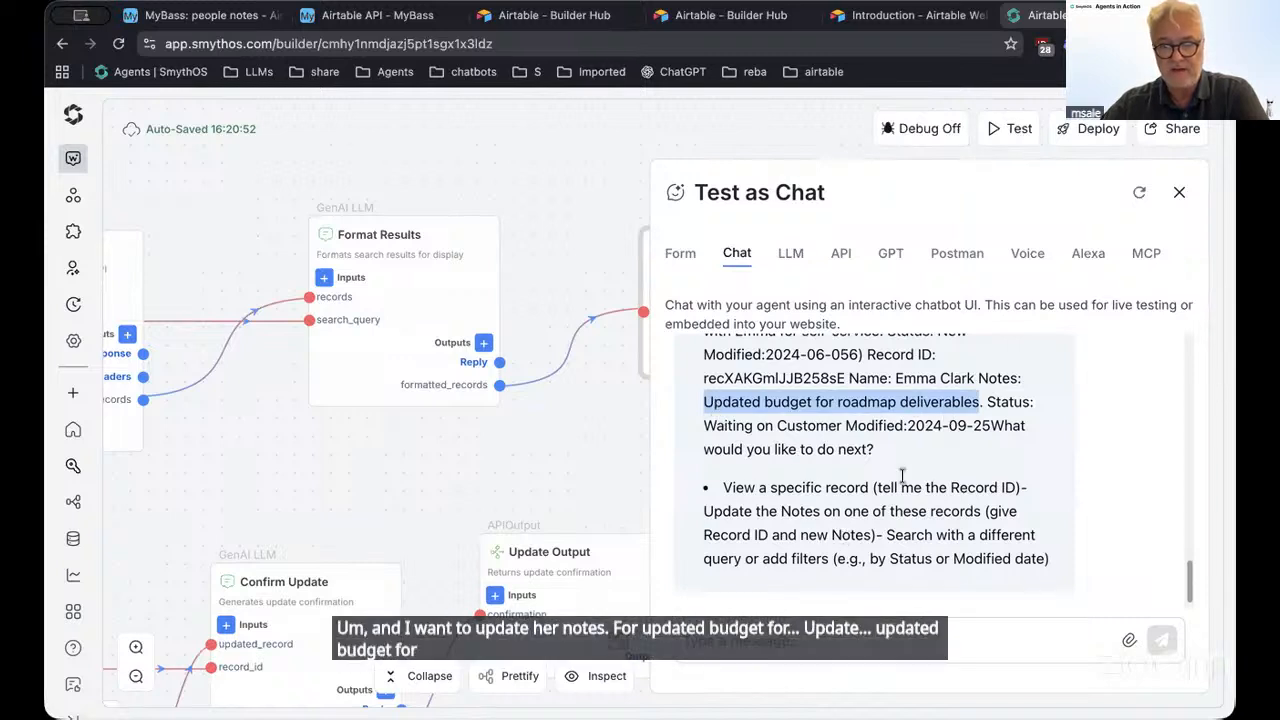
click(810, 656)
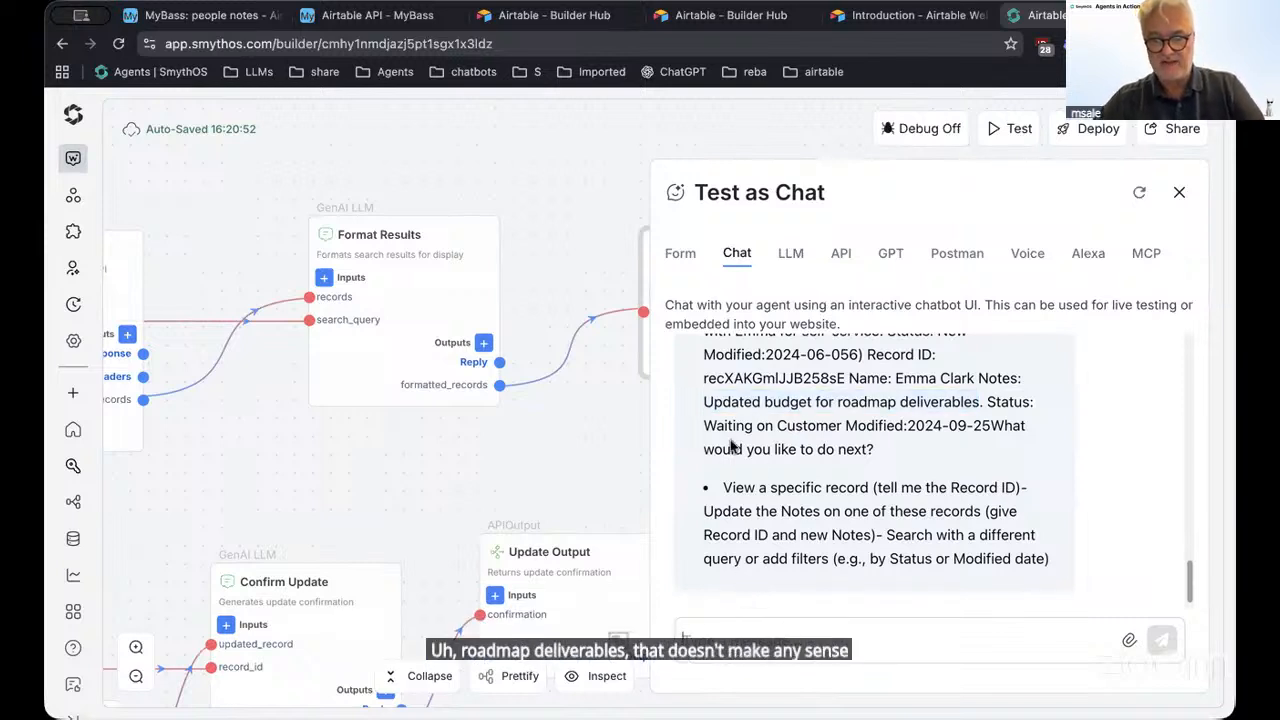
drag(704, 425, 822, 428)
Ask the agent to set the contact's note to 'Customer will deliver critical requirements to meet timeline deadlines'
click(822, 428)
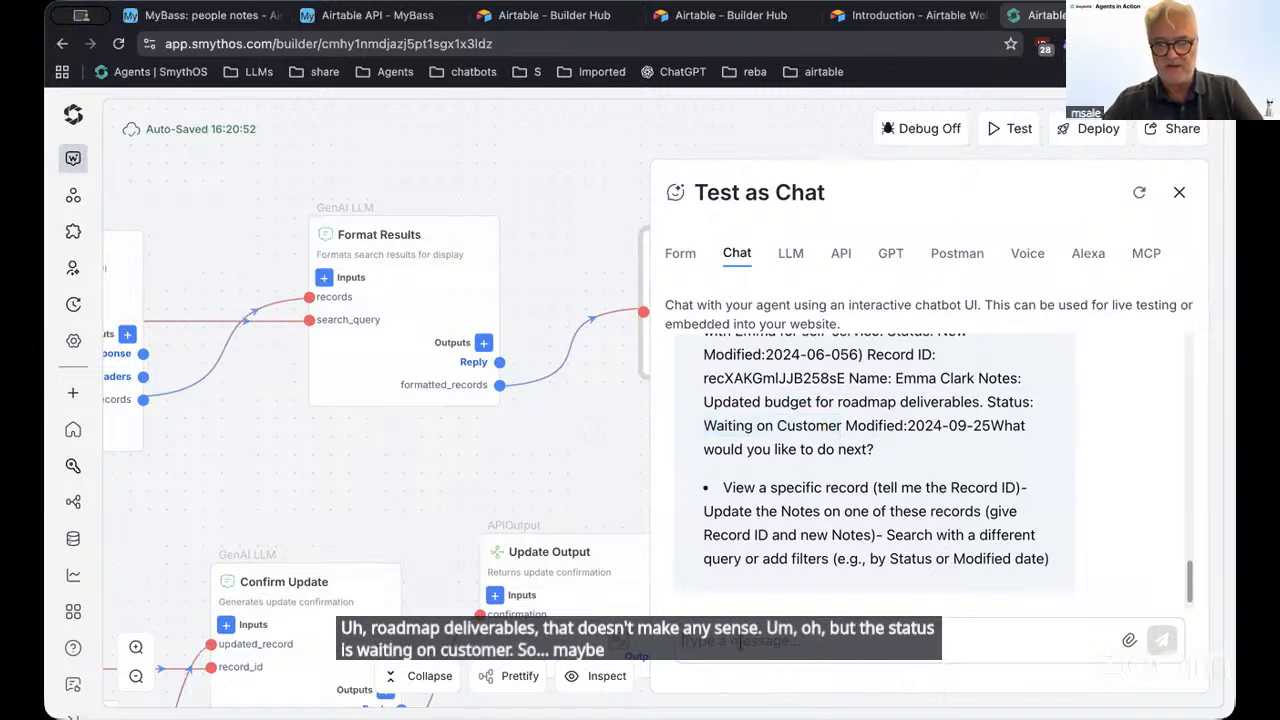
text(Upd)
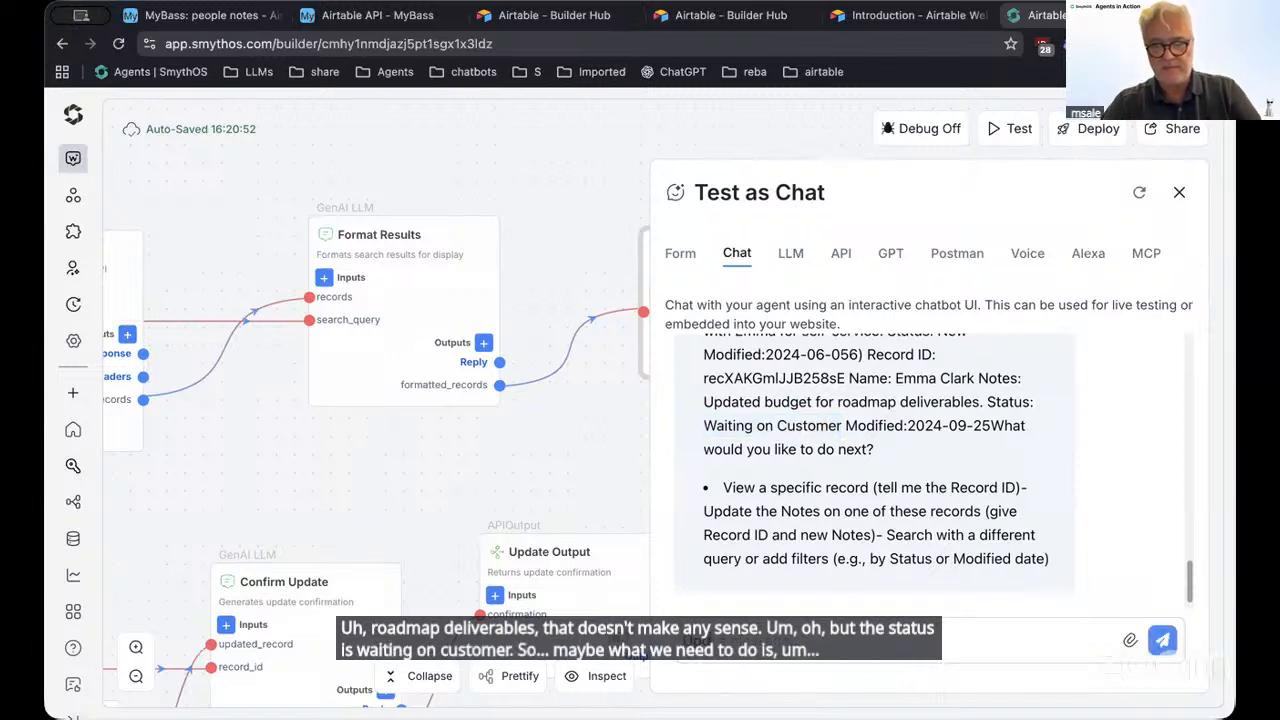
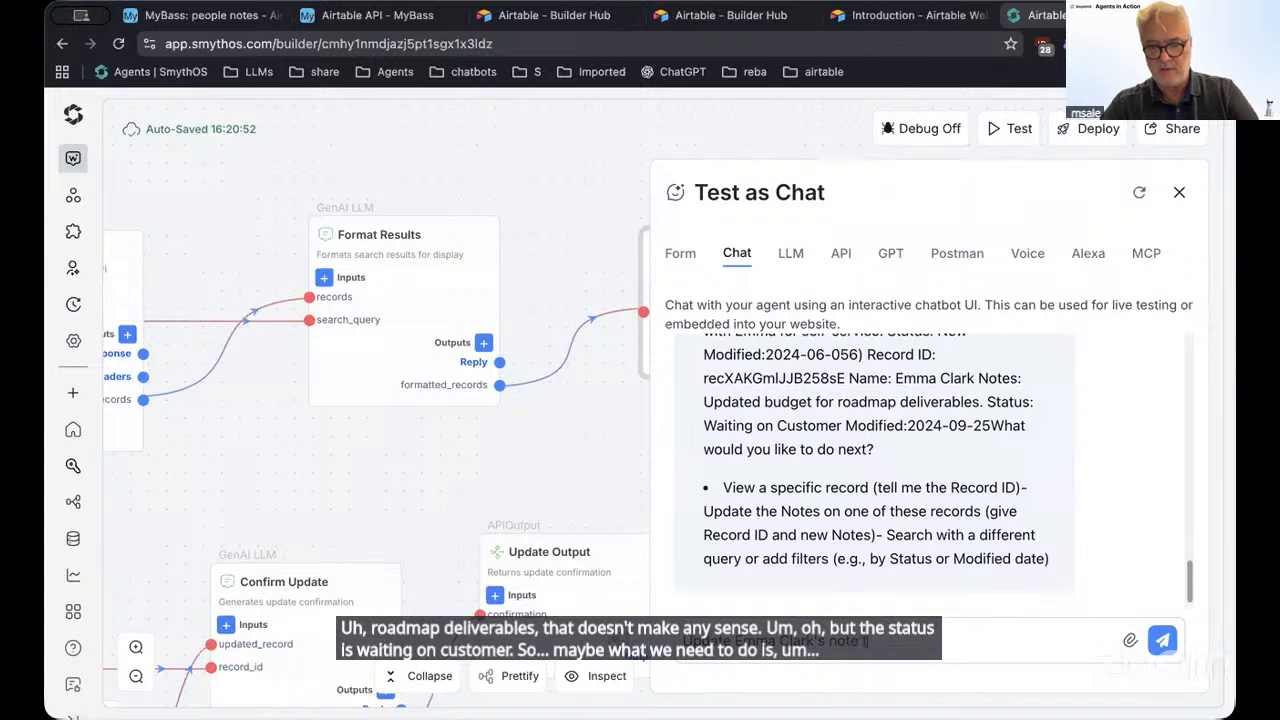
text(to say)
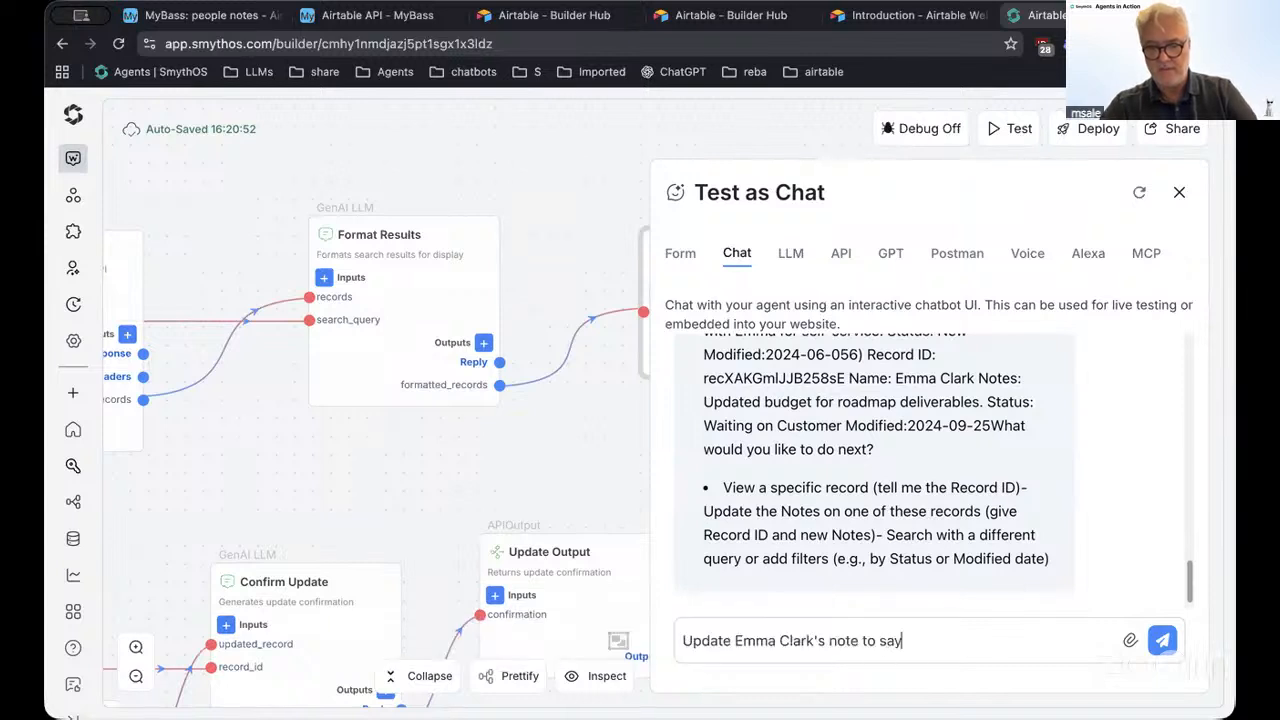
text(:)
key(shift+Return)
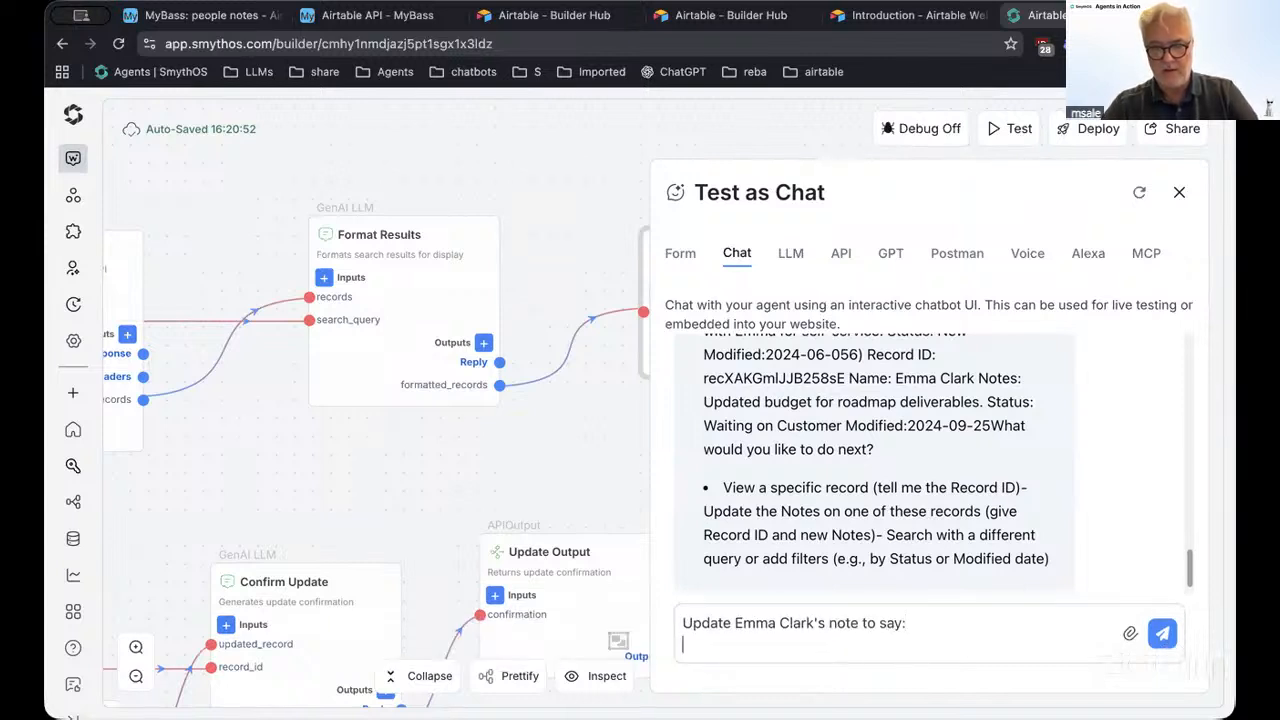
text(Cu)
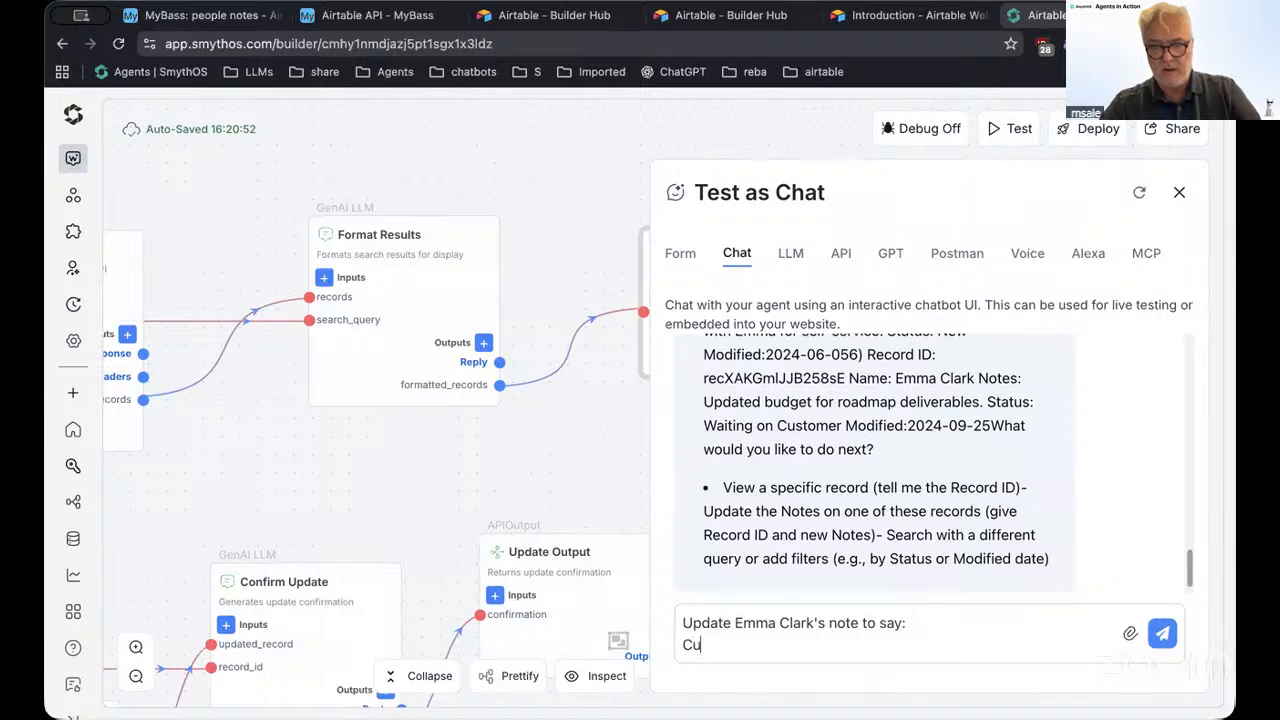
text(stomer will deliver critical requirements to meet)
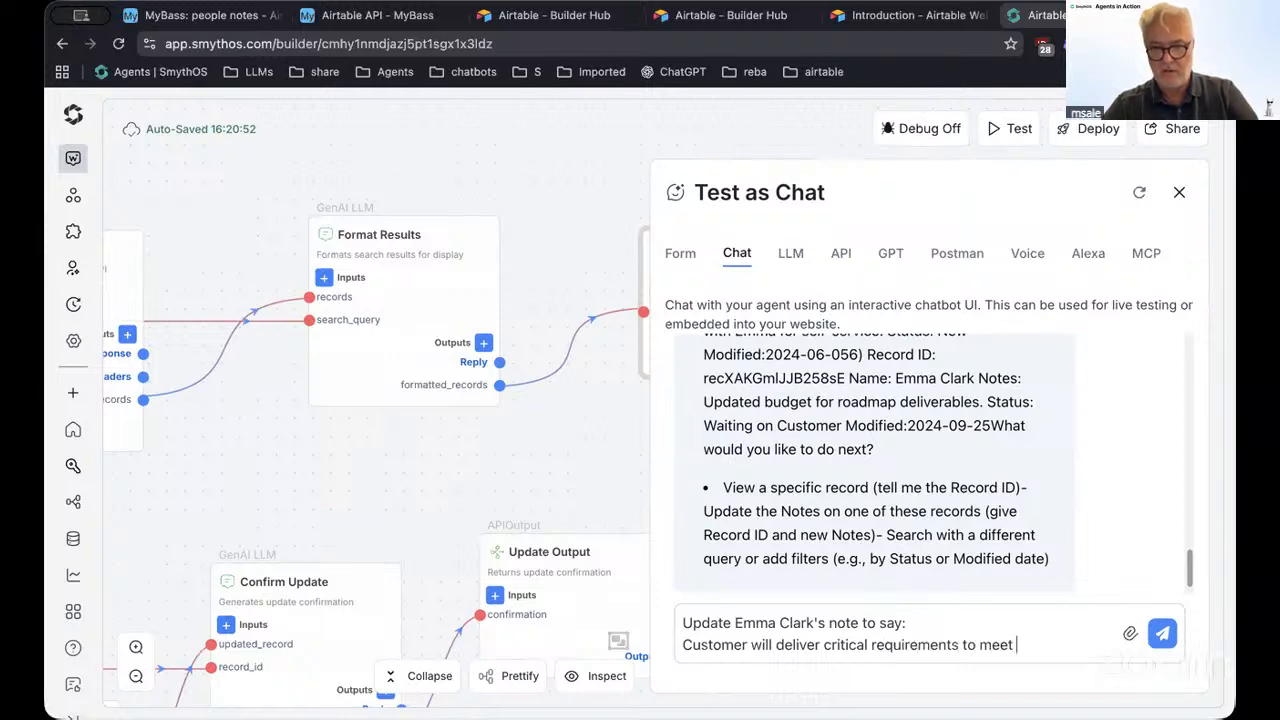
text(timeline)
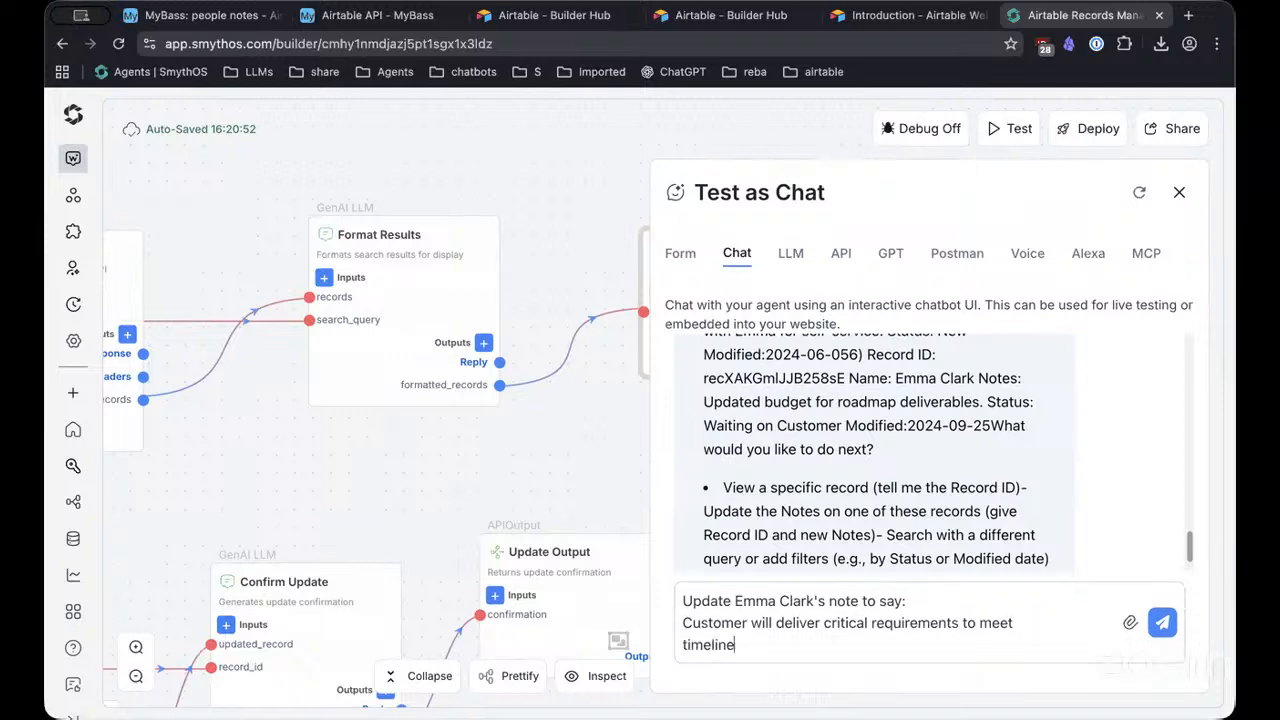
text( dead)
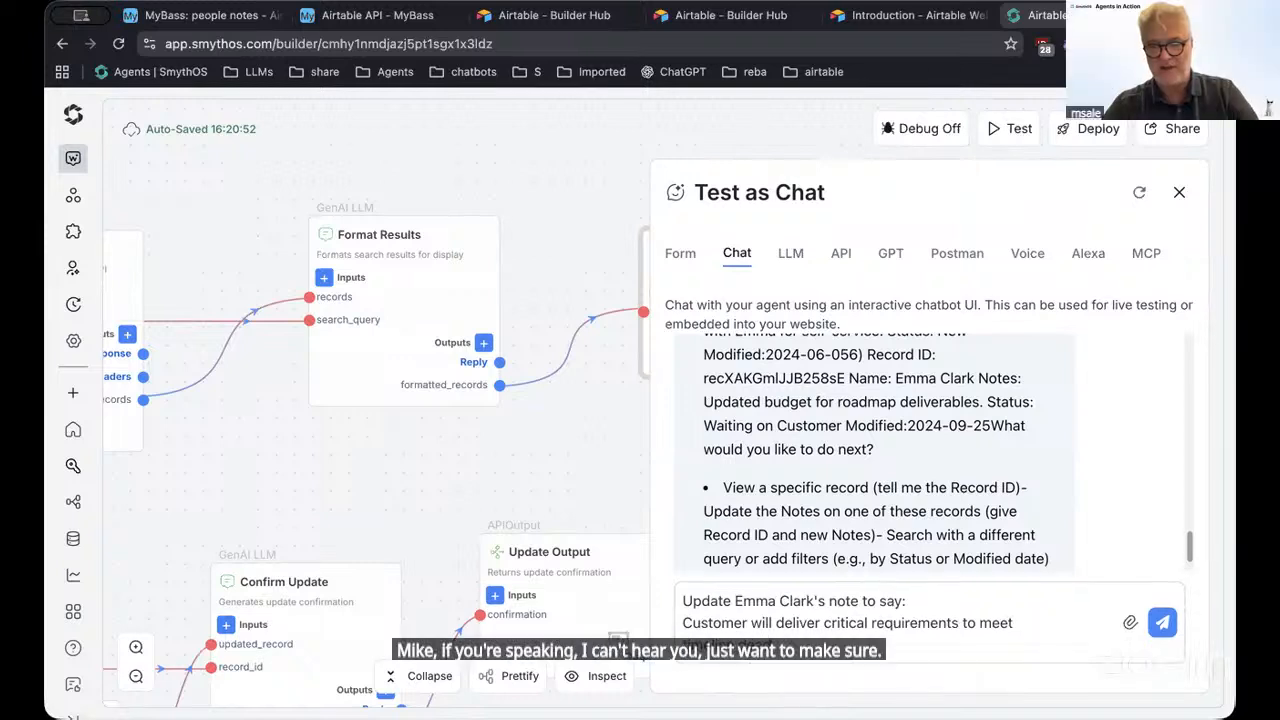
text(aeadlines)
key(Return)
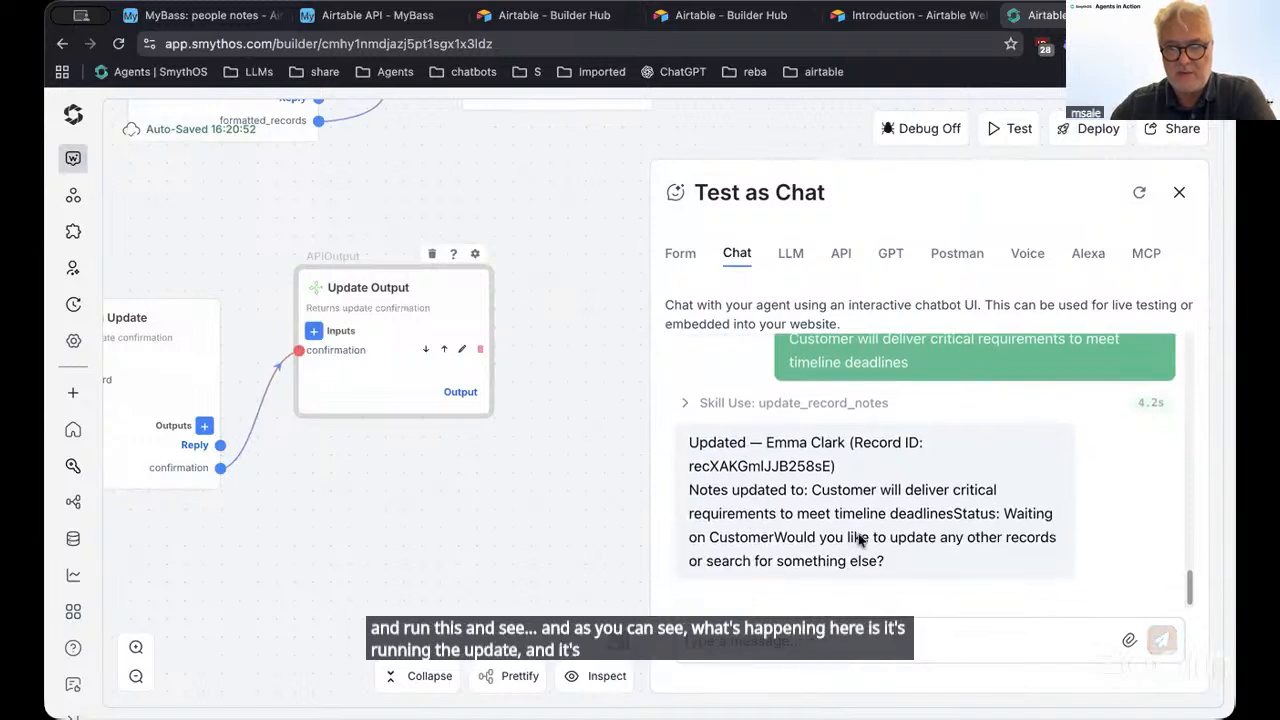
Expand the update_record_notes call and read the response confirming the note change
click(757, 402)
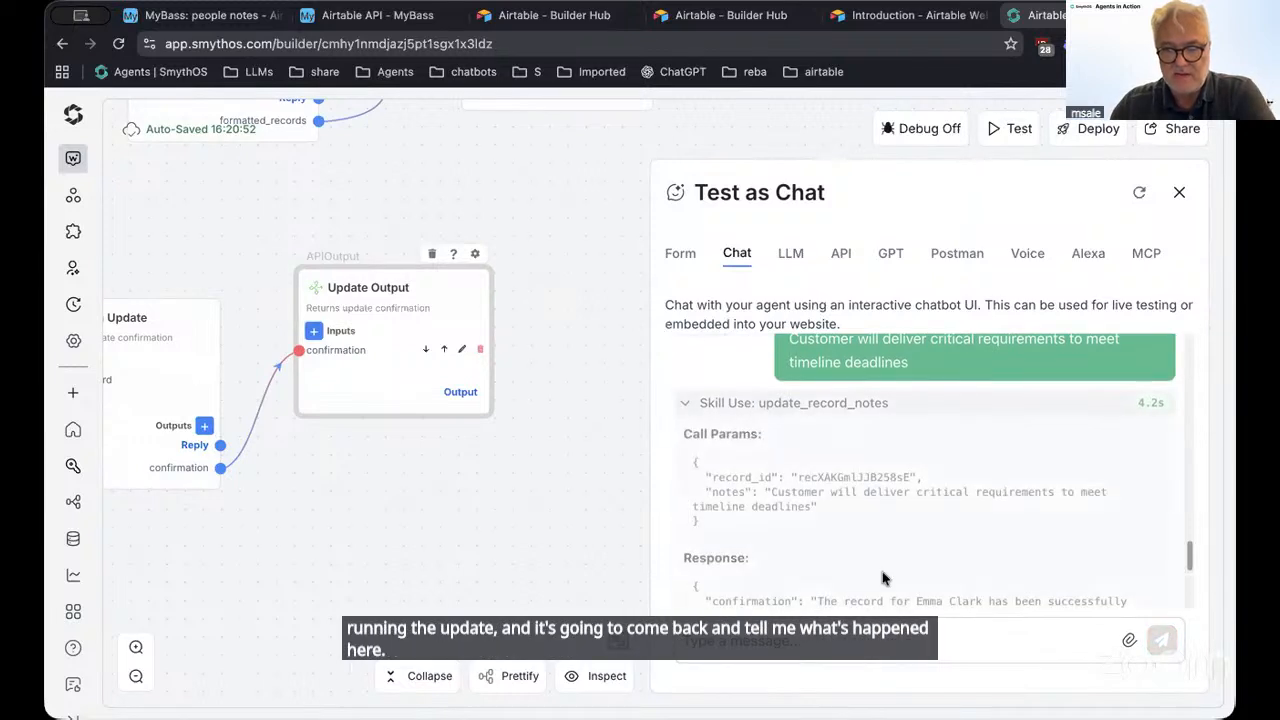
scroll(882, 578, down, 3)
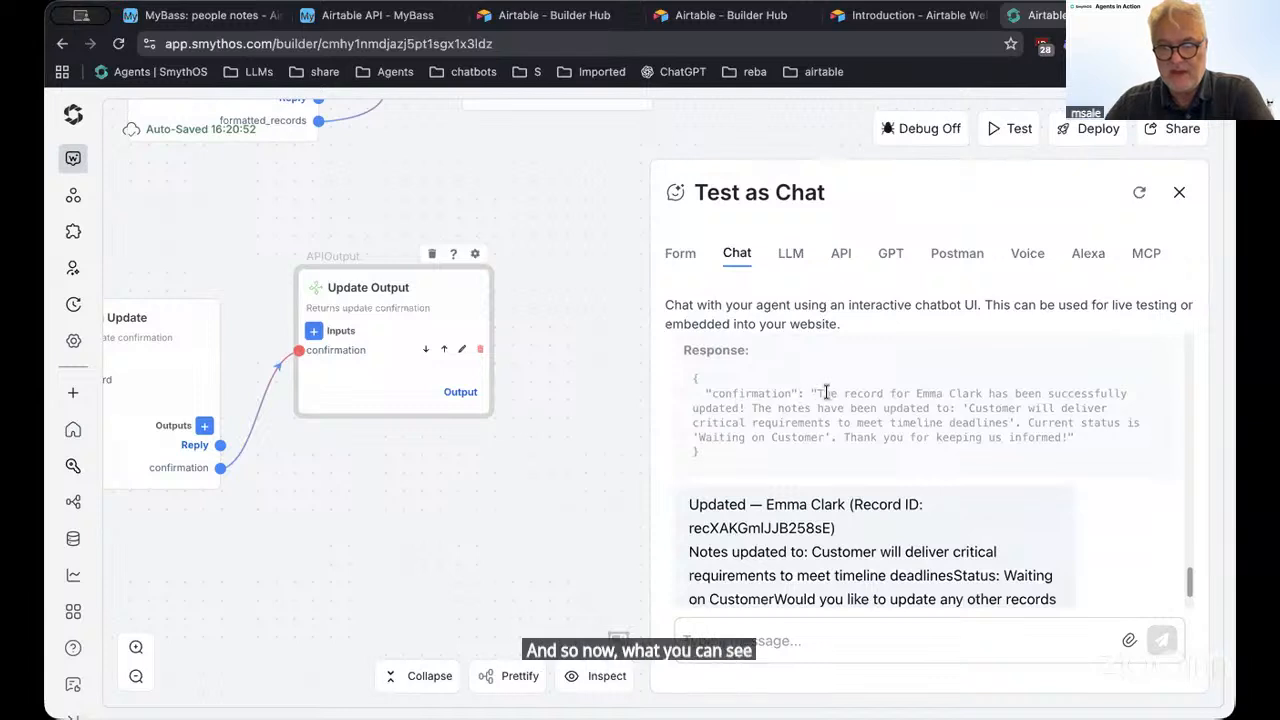
drag(826, 392, 970, 478)
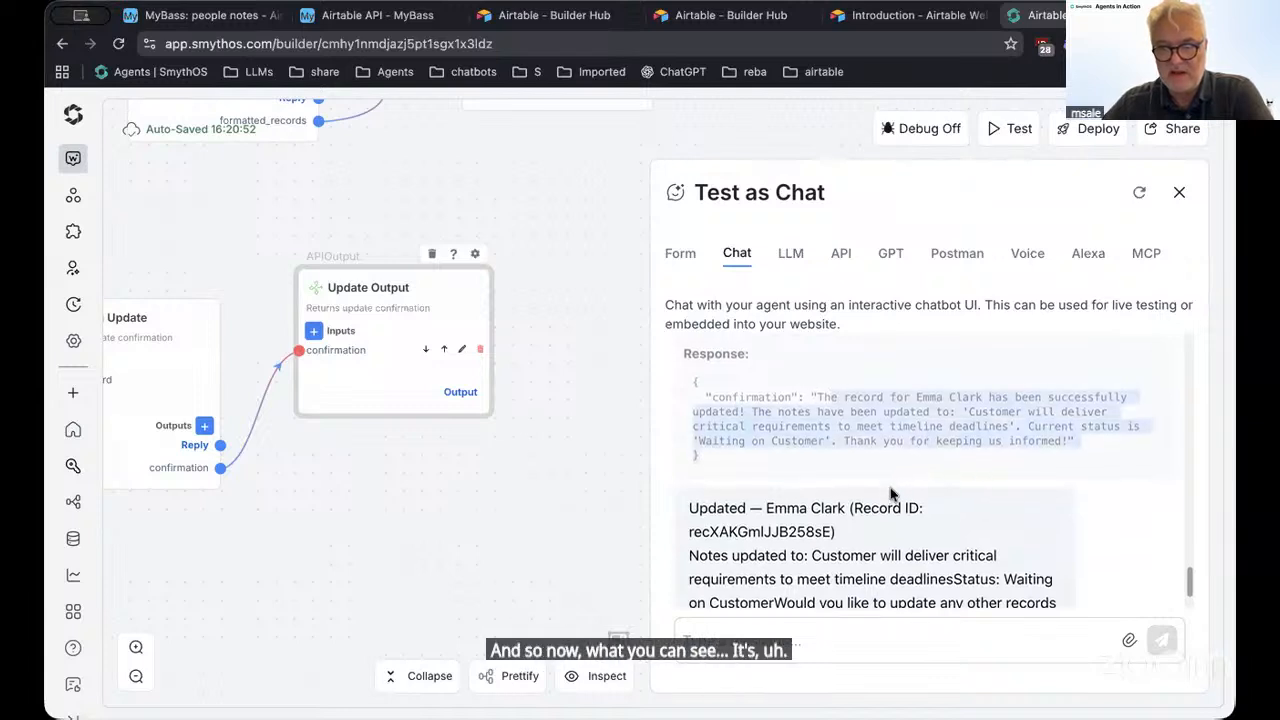
scroll(896, 480, up, 2)
scroll(900, 488, up, 2)
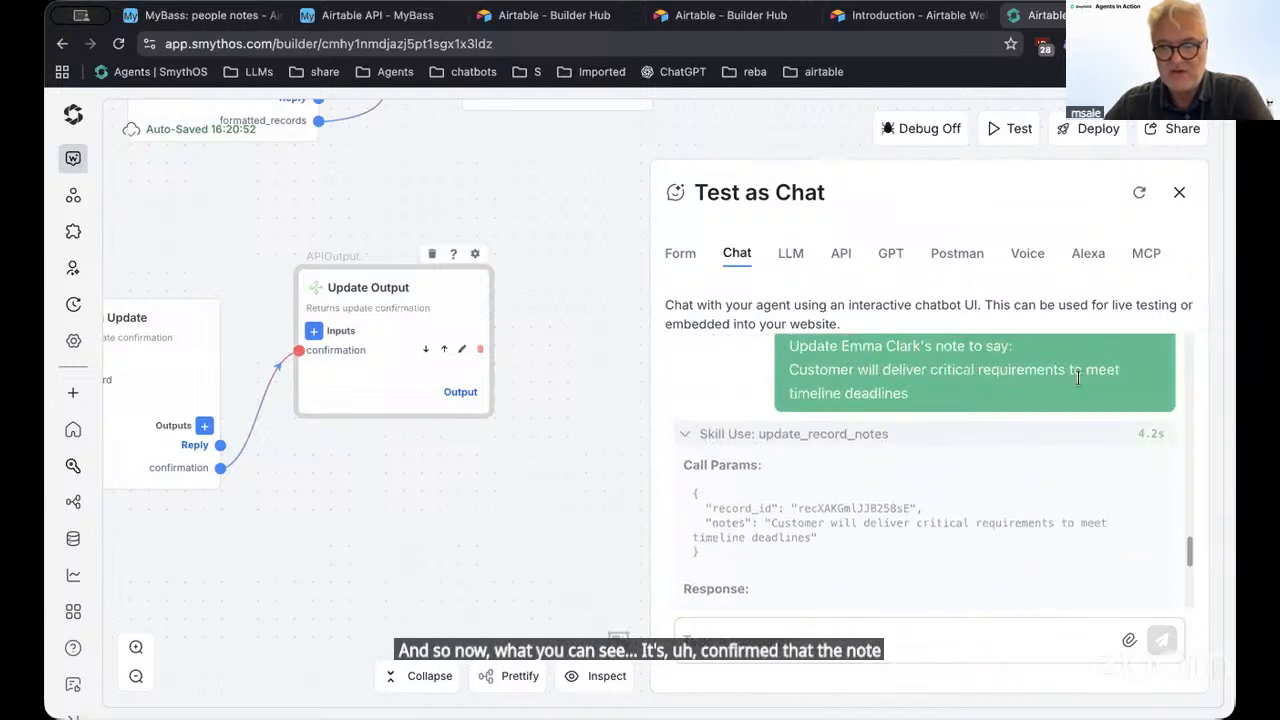
Close the test chat and pan back to the agent card and its endpoints
click(1178, 193)
drag(308, 207, 1017, 382)
drag(477, 414, 902, 452)
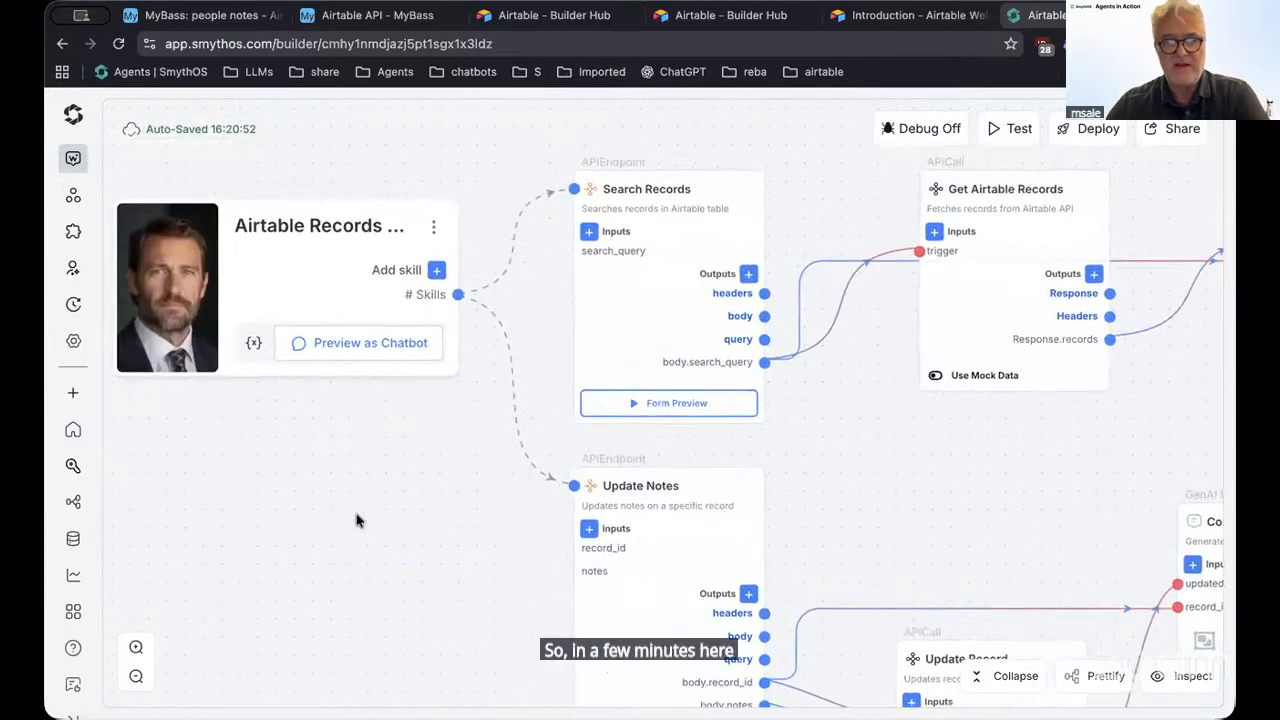
drag(330, 495, 380, 568)
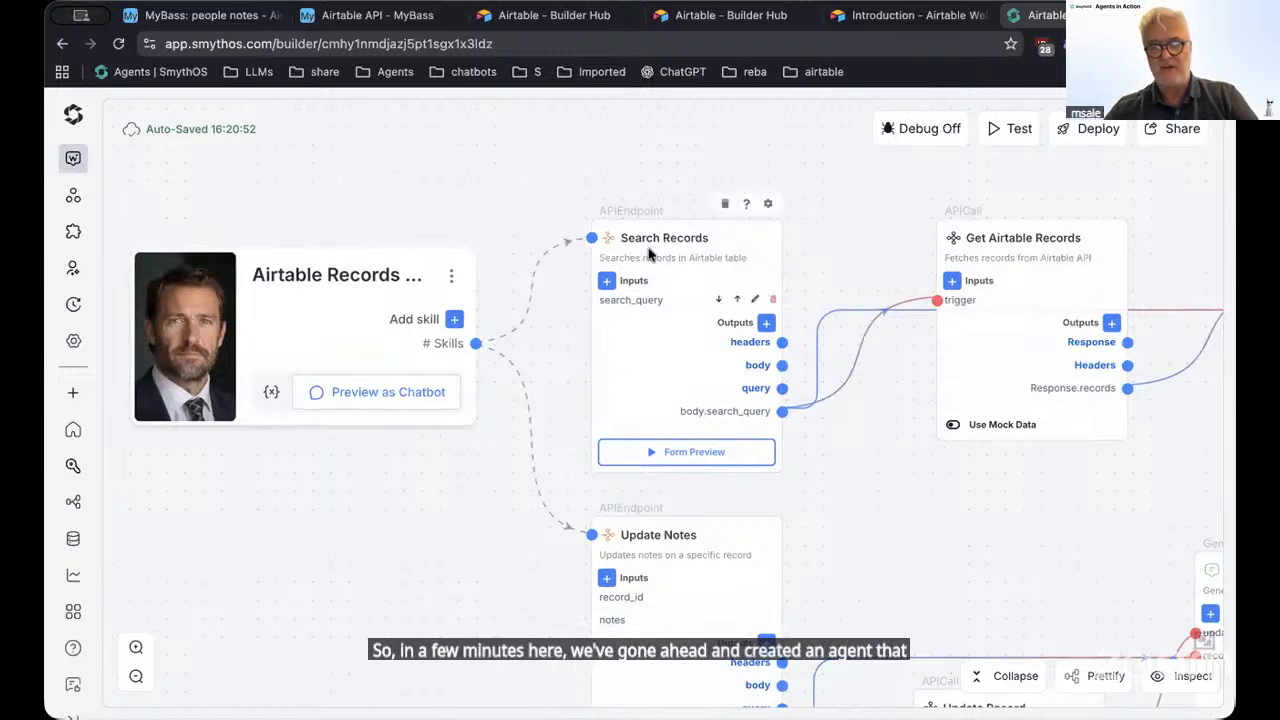
drag(994, 583, 860, 543)
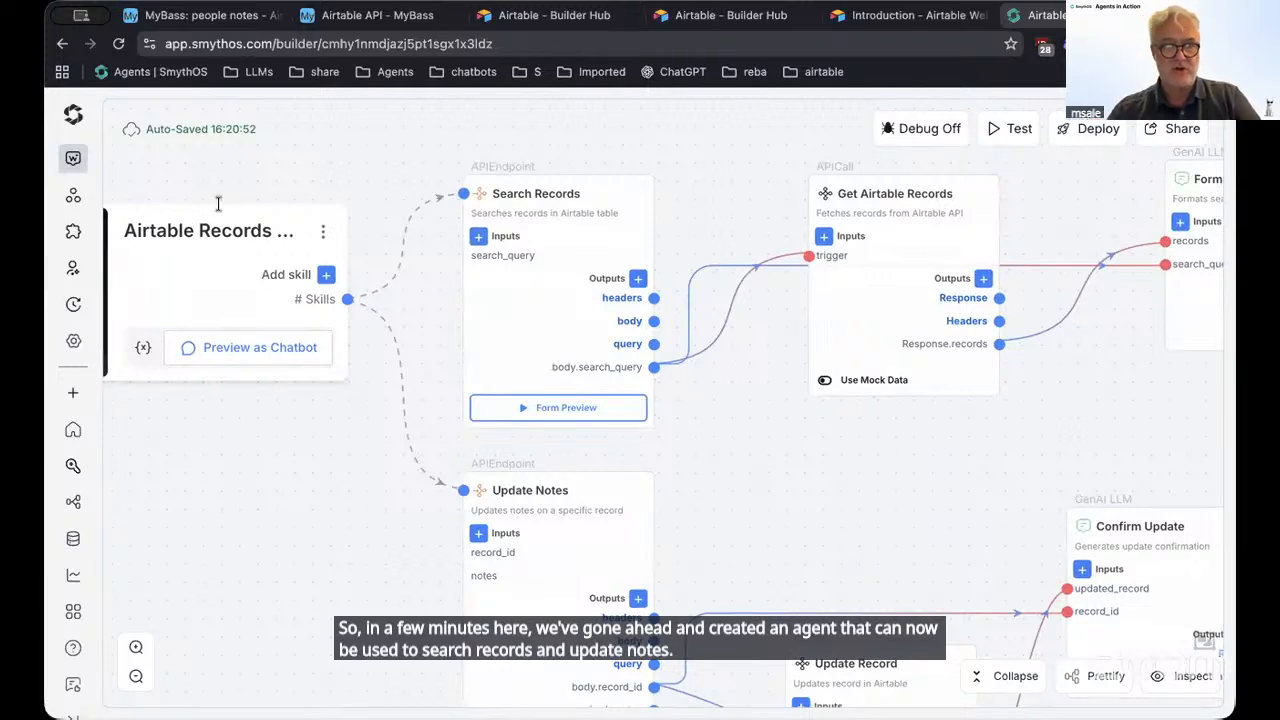
click(70, 162)
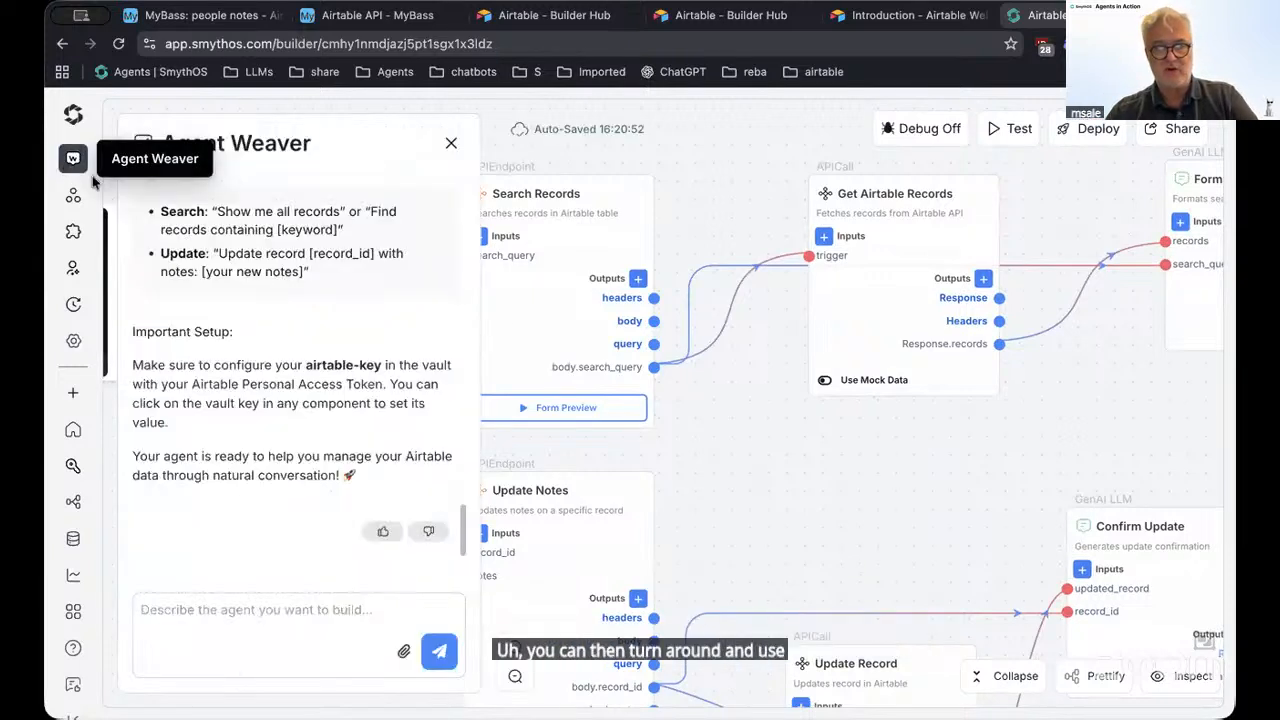
In the Agent Weaver prompt box, start typing a request for a skill listing all statuses used
click(282, 617)
text(I)
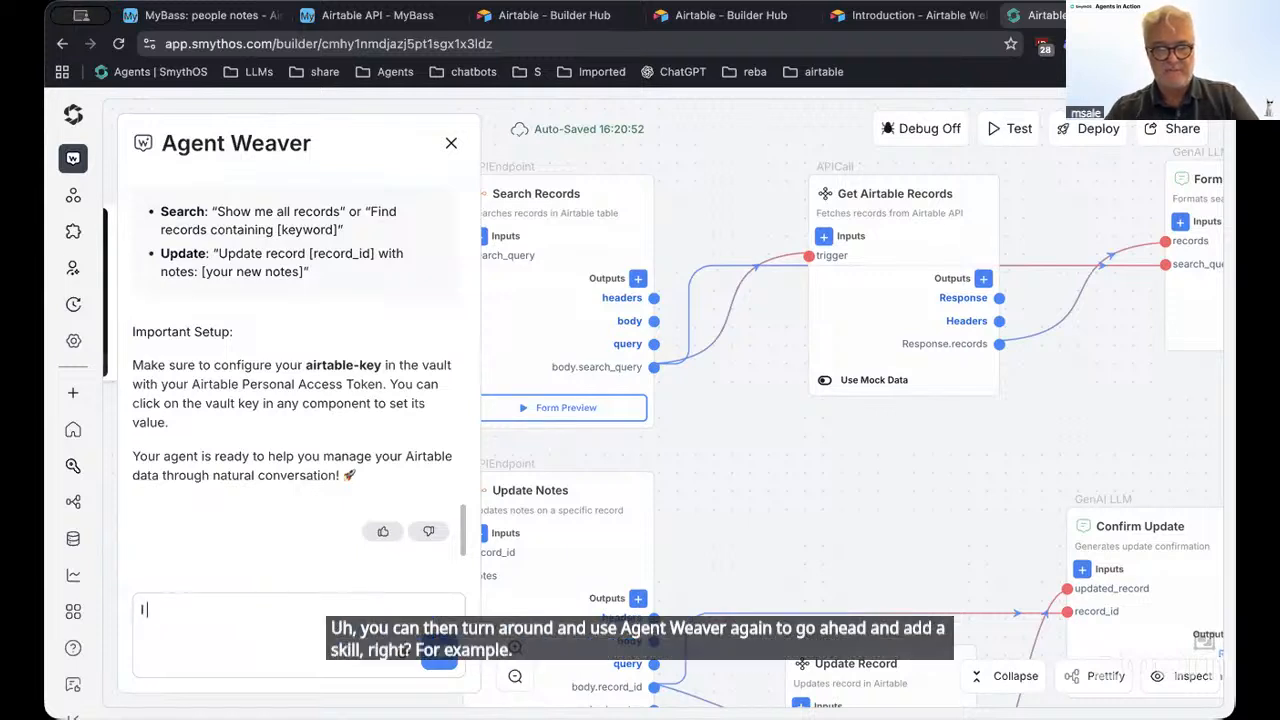
text( wan)
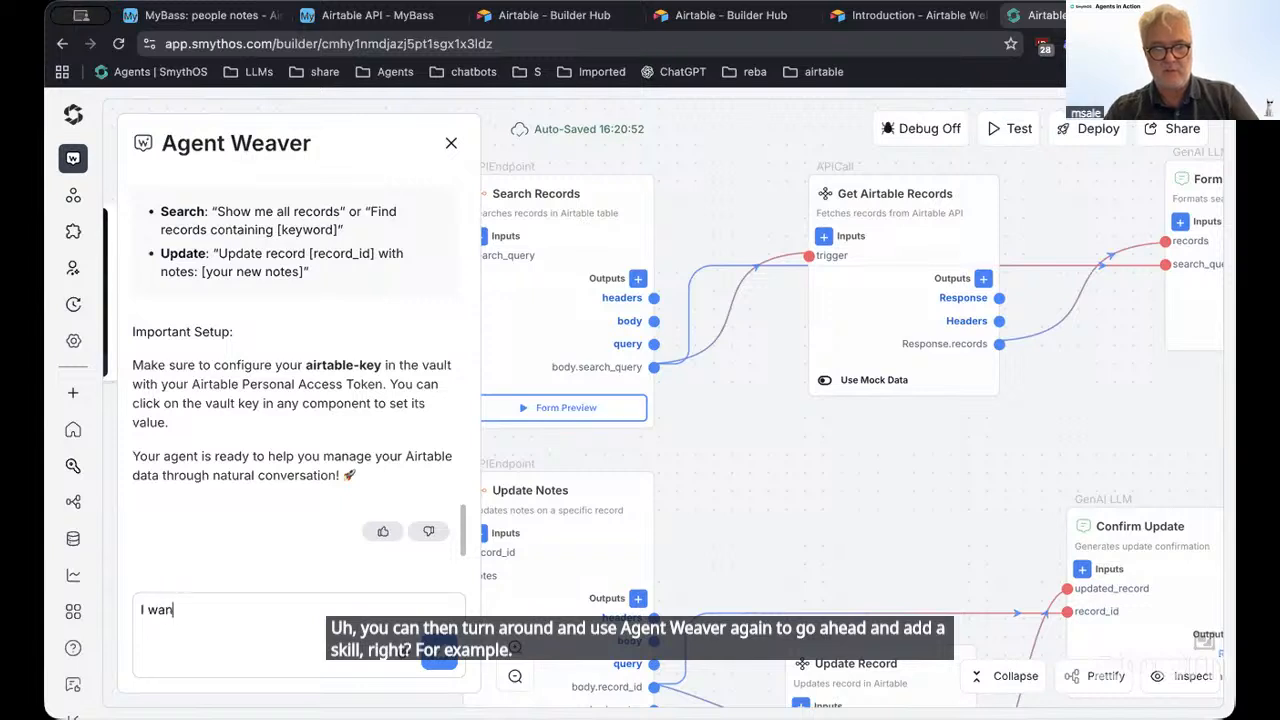
text(t a)
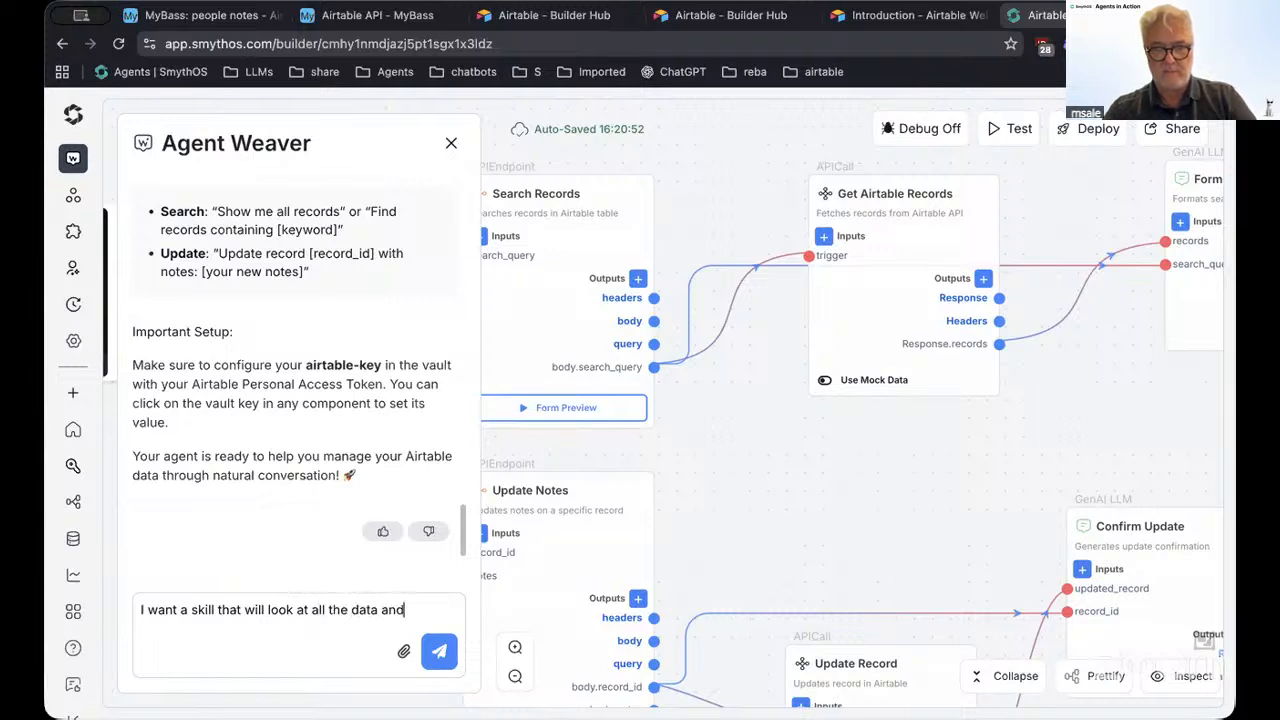
text(me the)
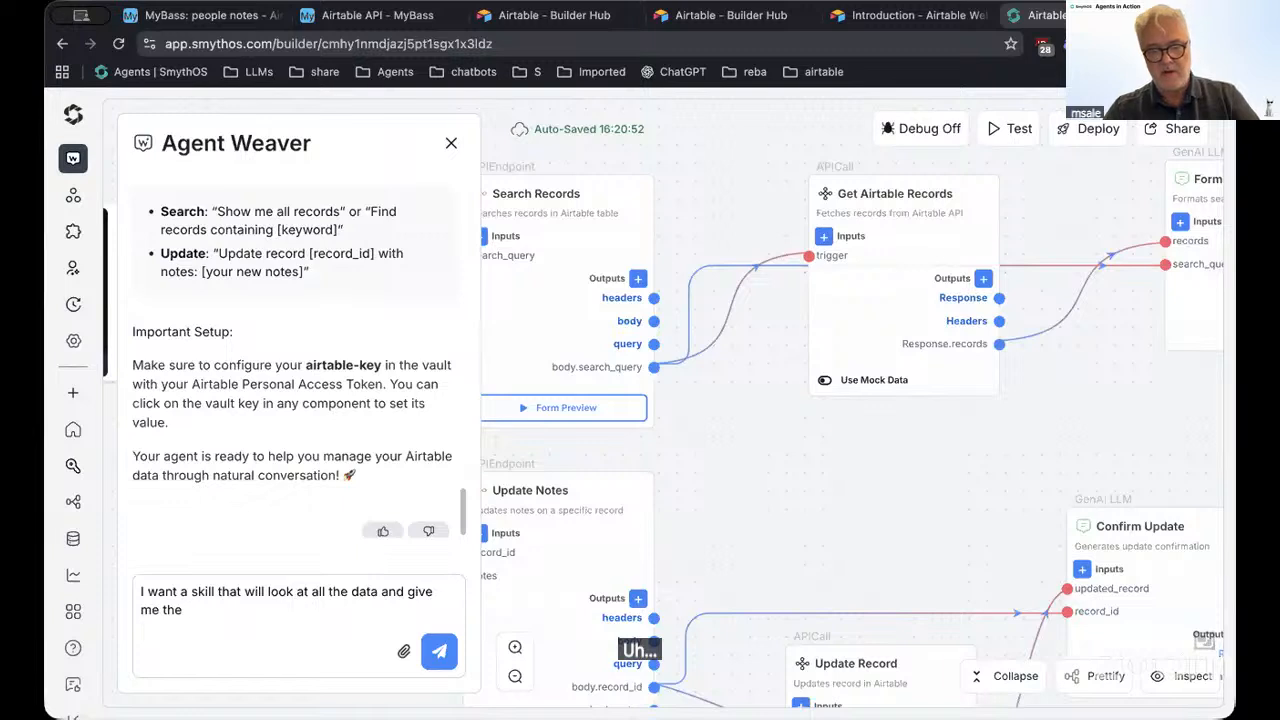
text(list o)
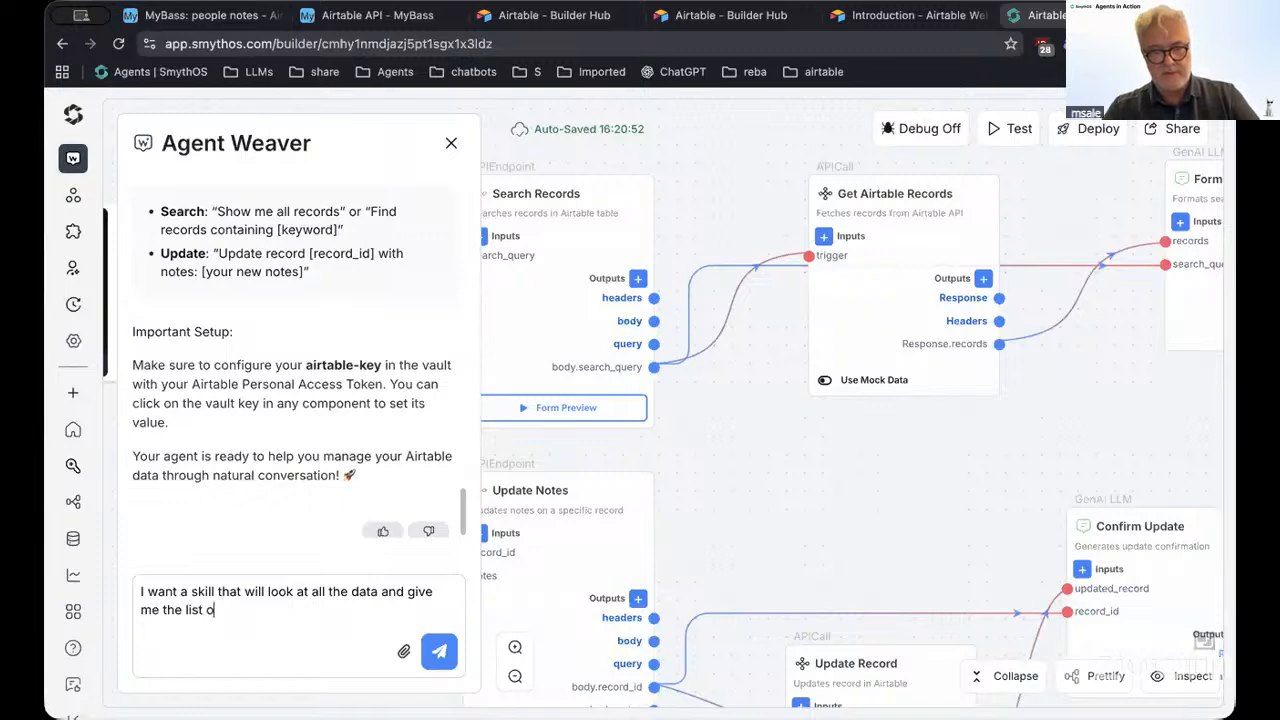
text(f all use)
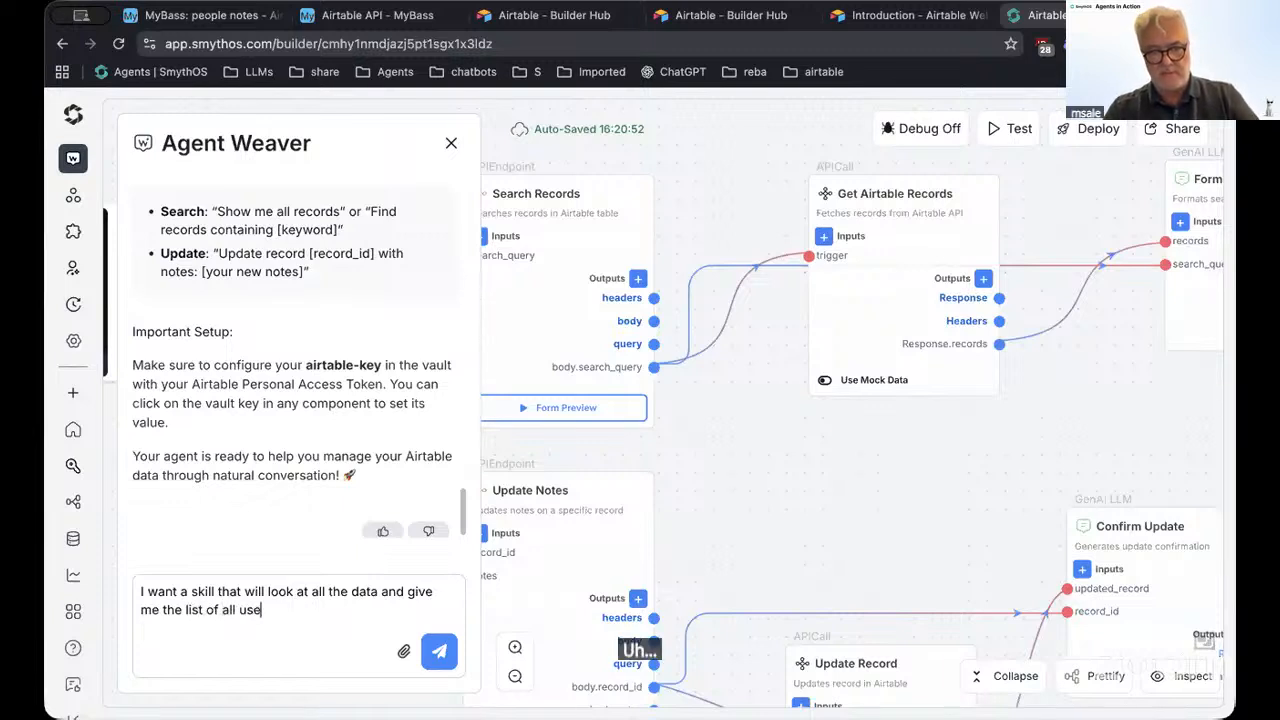
key(BackSpace)
key(BackSpace)
key(BackSpace)
text(statuses)
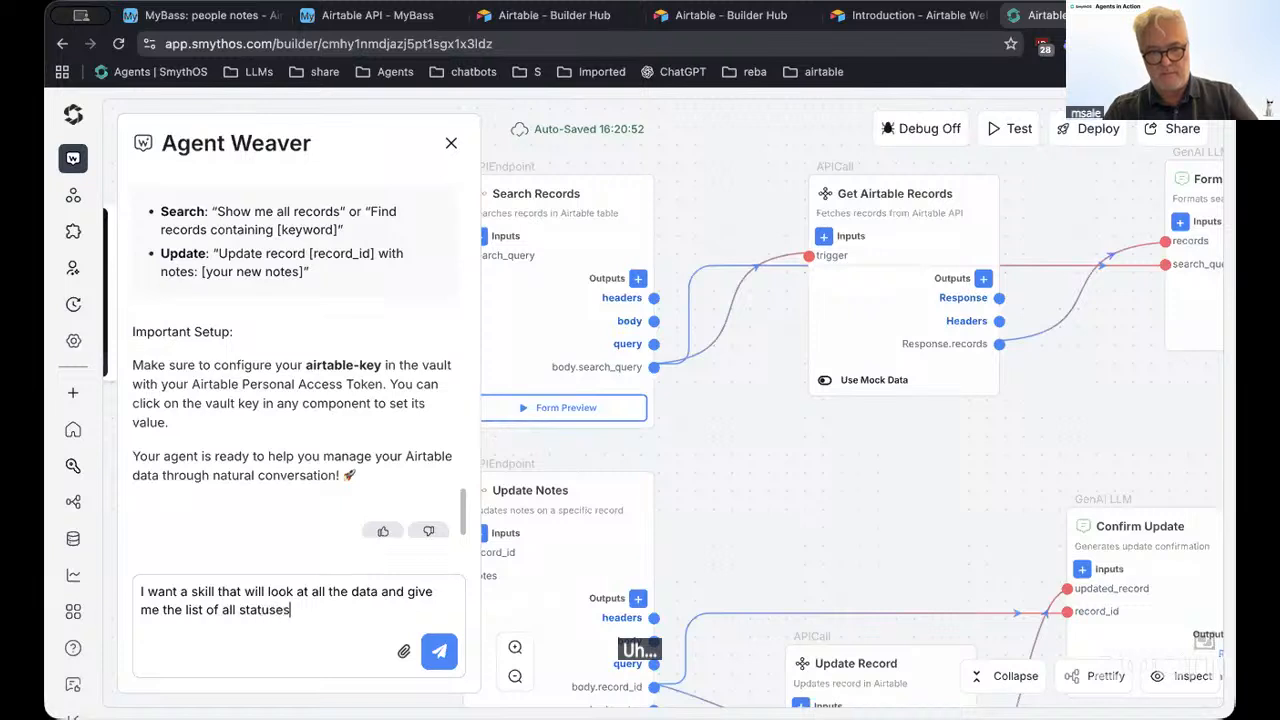
text( used.)
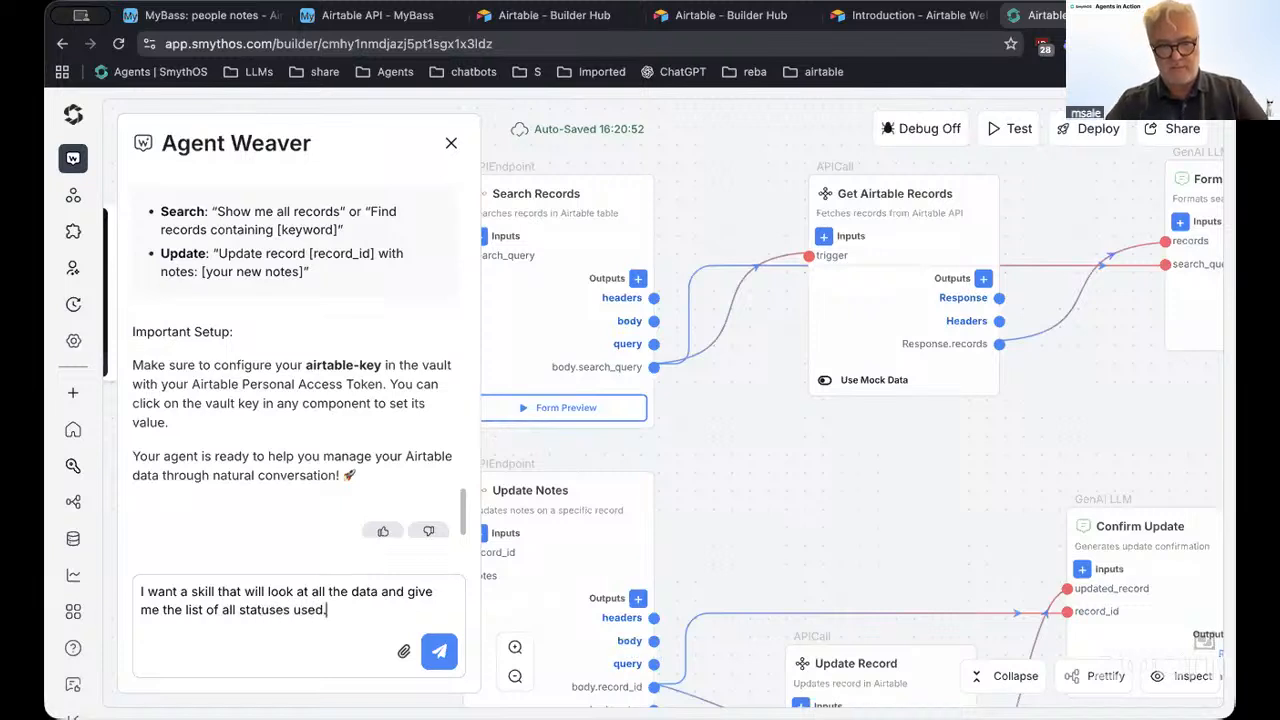
Send the all-statuses request to Agent Weaver and bring the Update Record step into view as it adds the skill
click(439, 651)
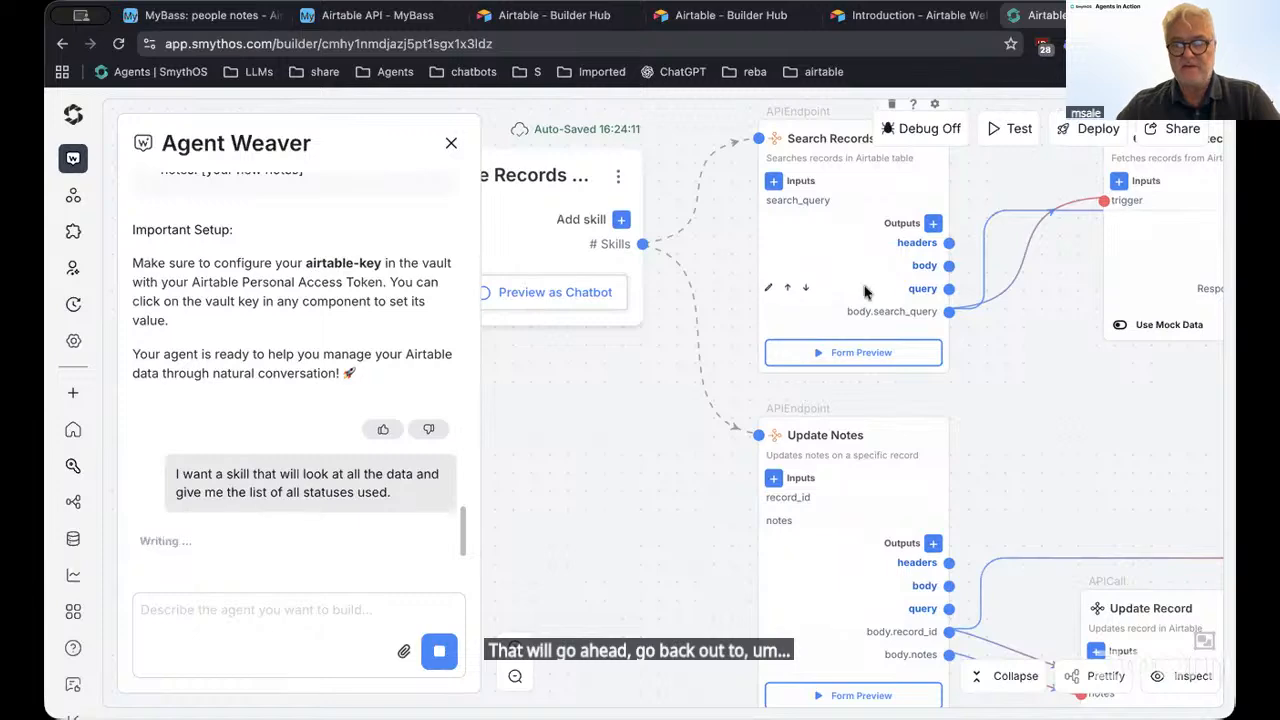
drag(632, 578, 528, 400)
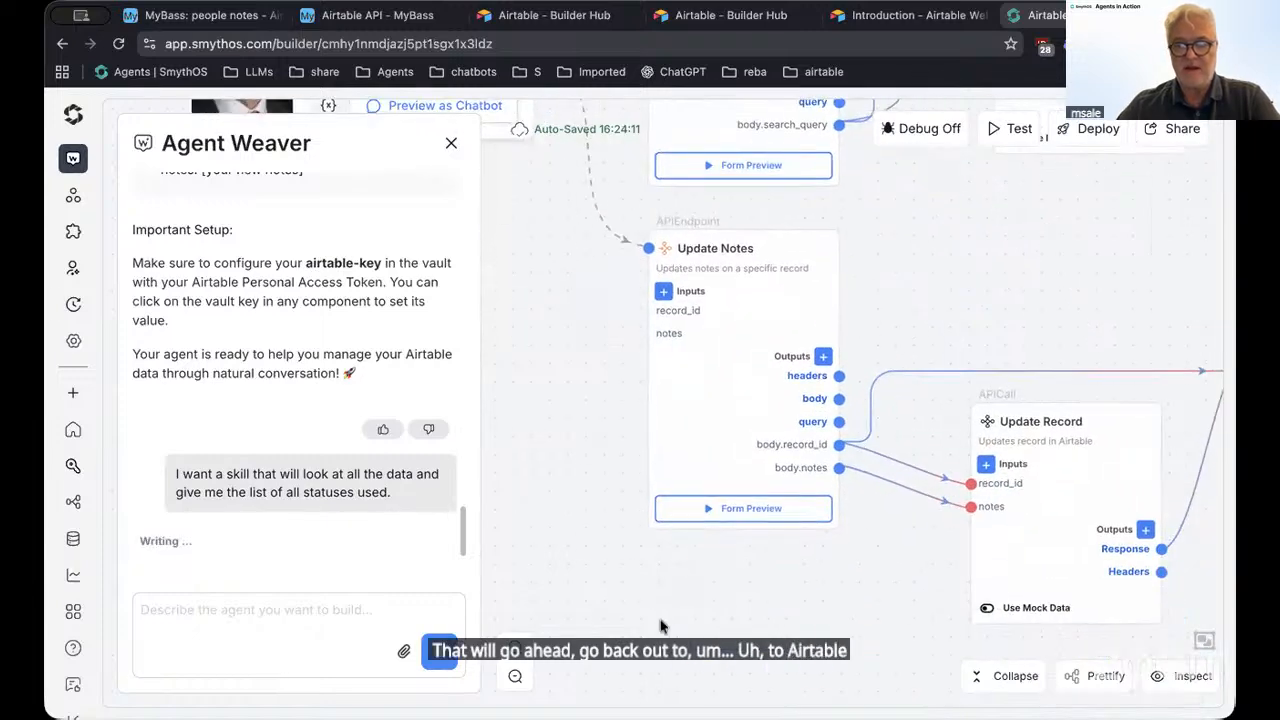
drag(669, 590, 673, 568)
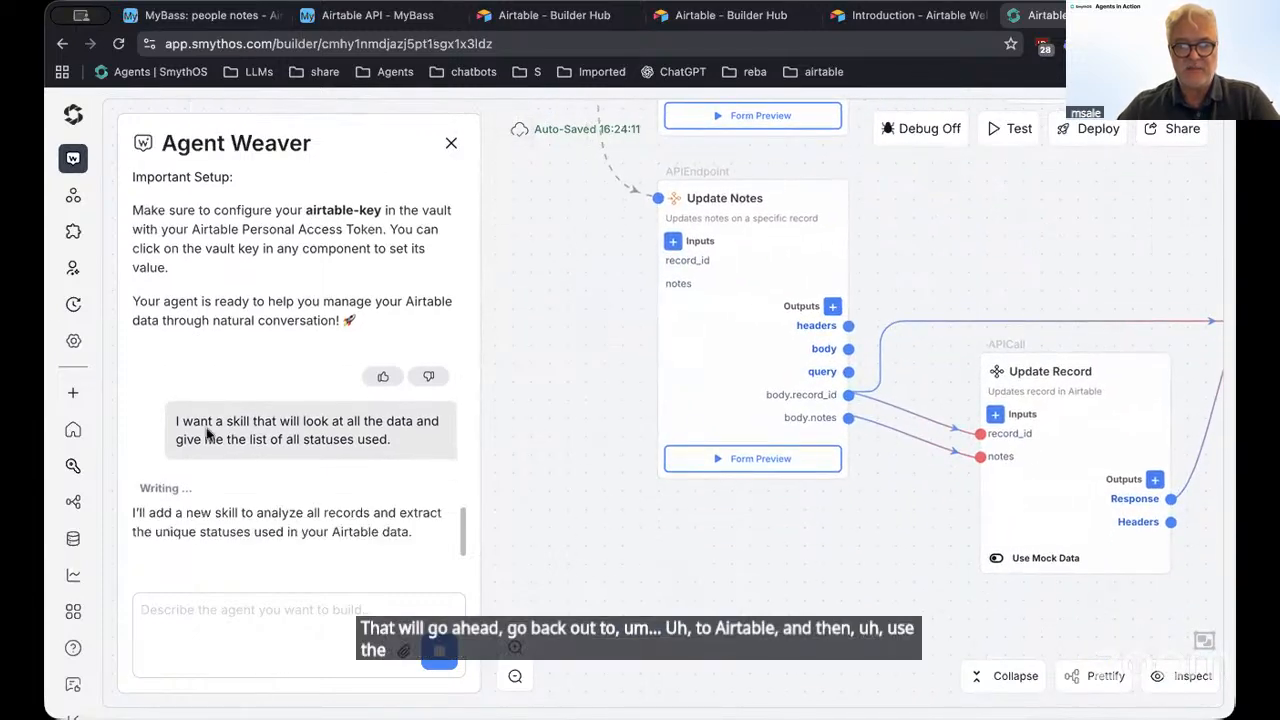
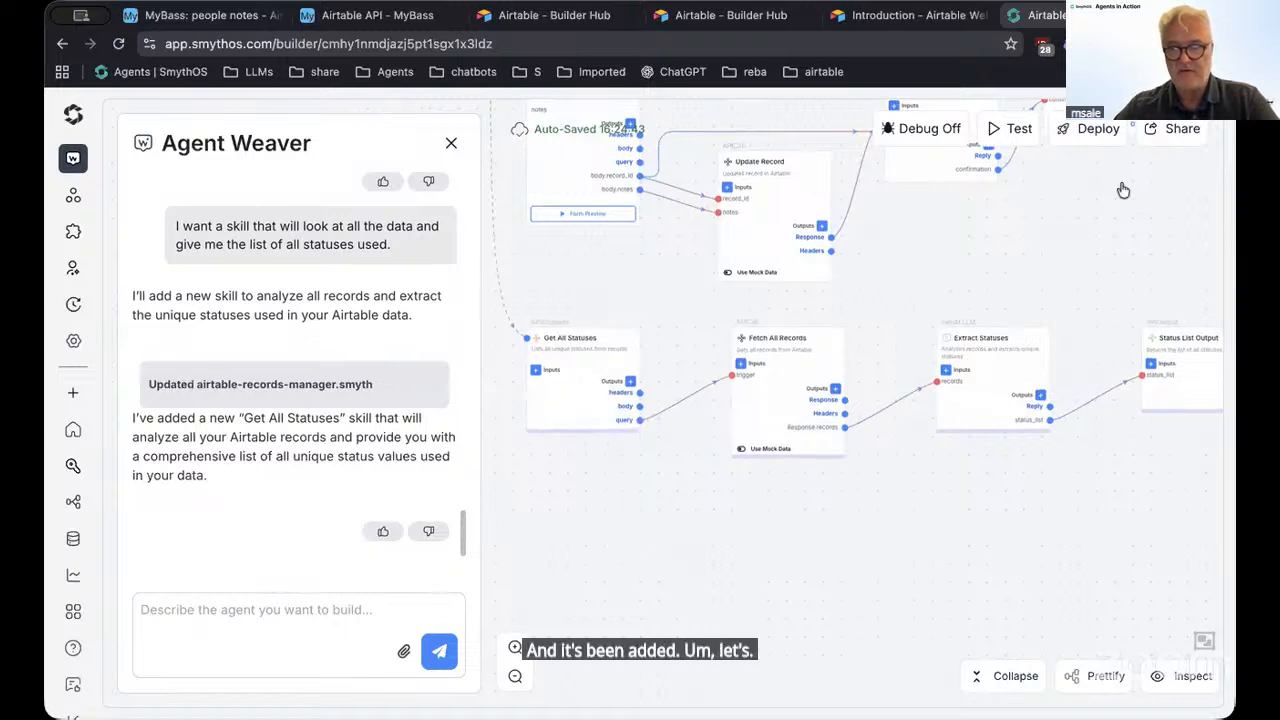
Open the Deploy Agent dialog for the Airtable agent, proposing version 1.0
click(1082, 133)
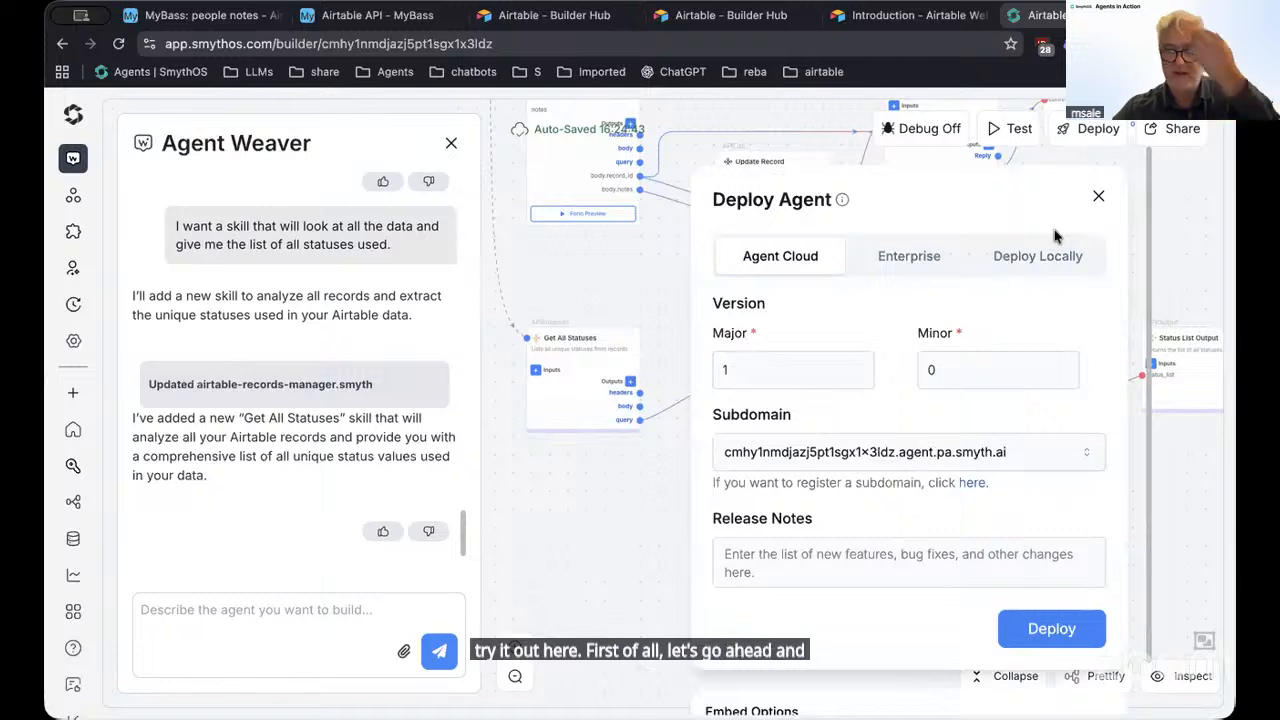
Deploy version 1.0 with the release note 'first version' and dismiss the success notice
click(825, 563)
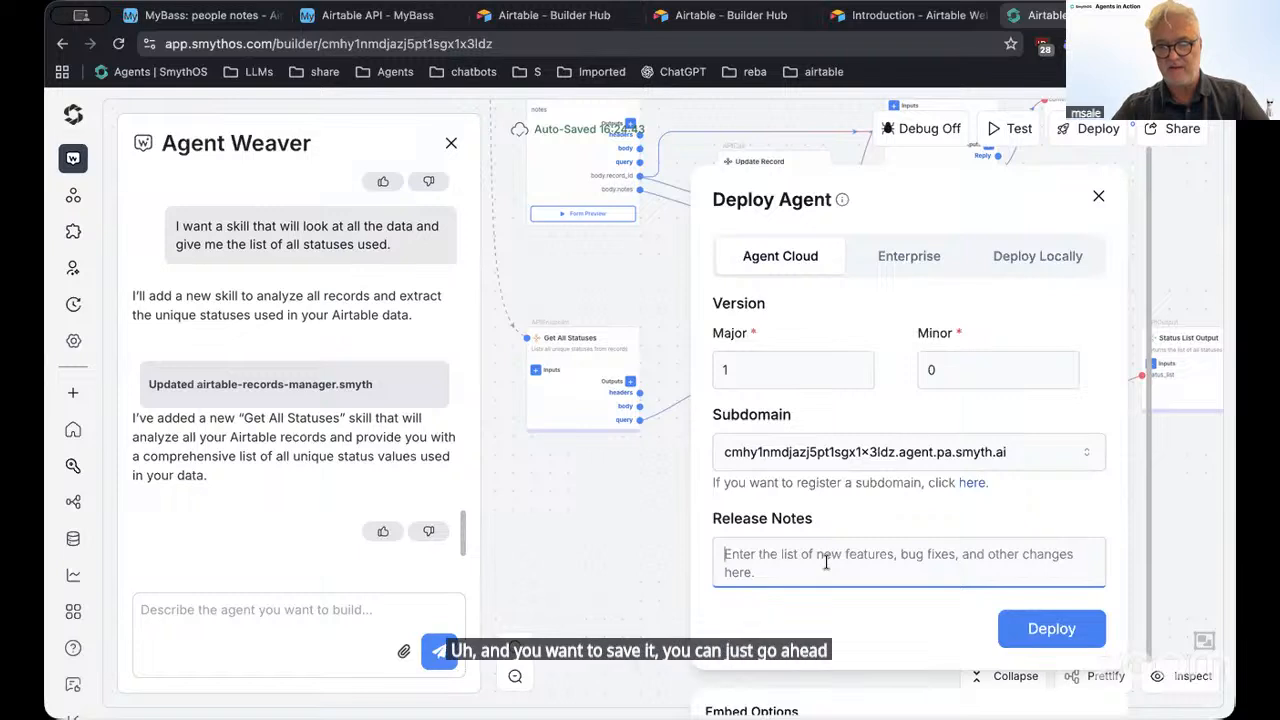
text(first t)
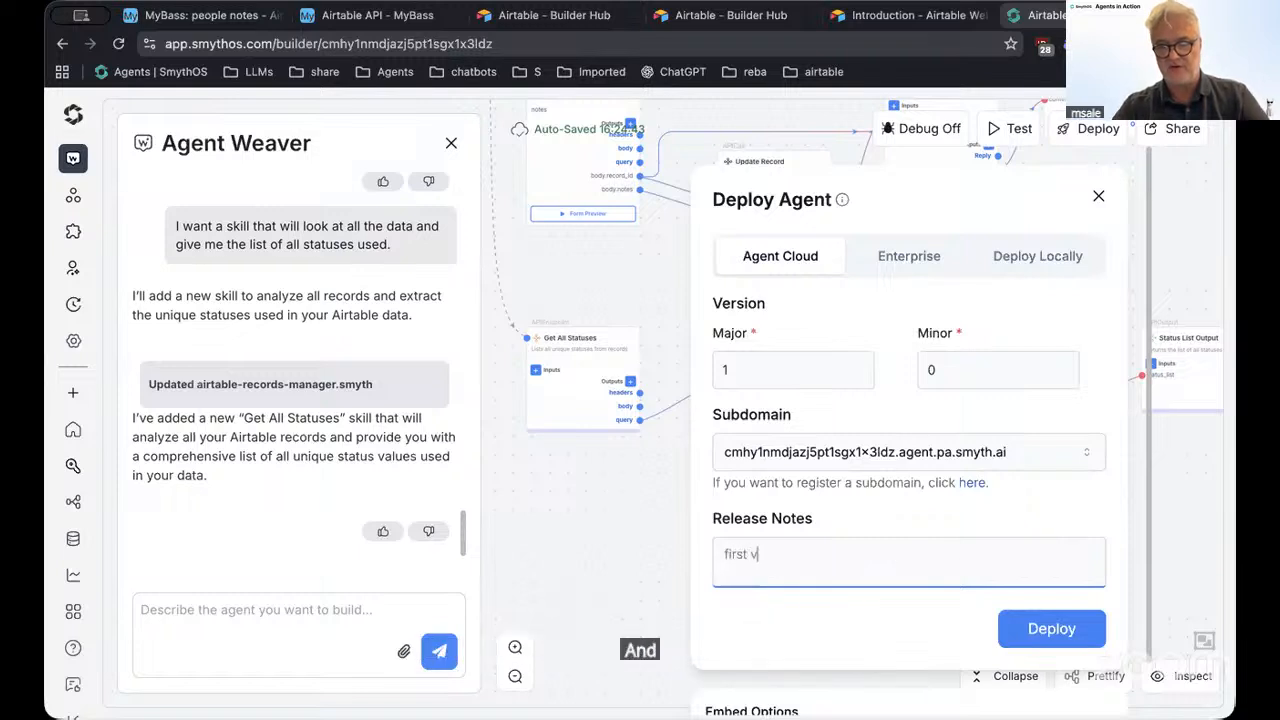
text(ersion)
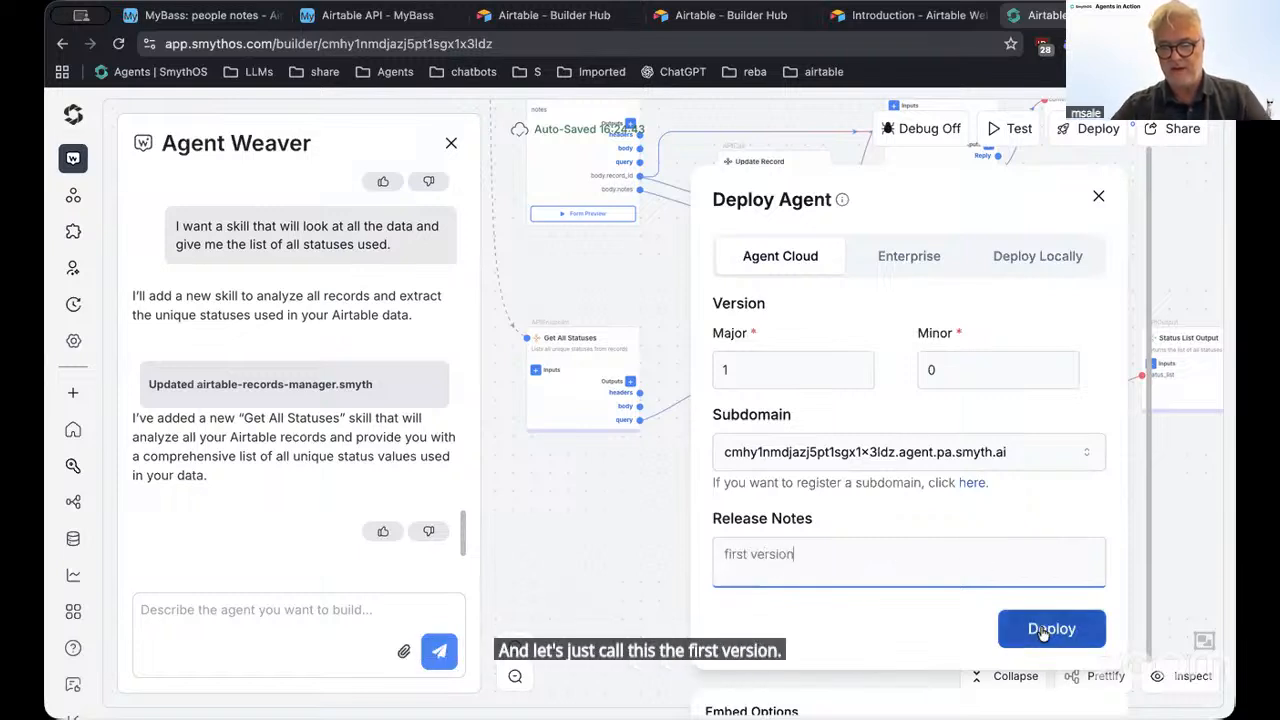
click(1040, 630)
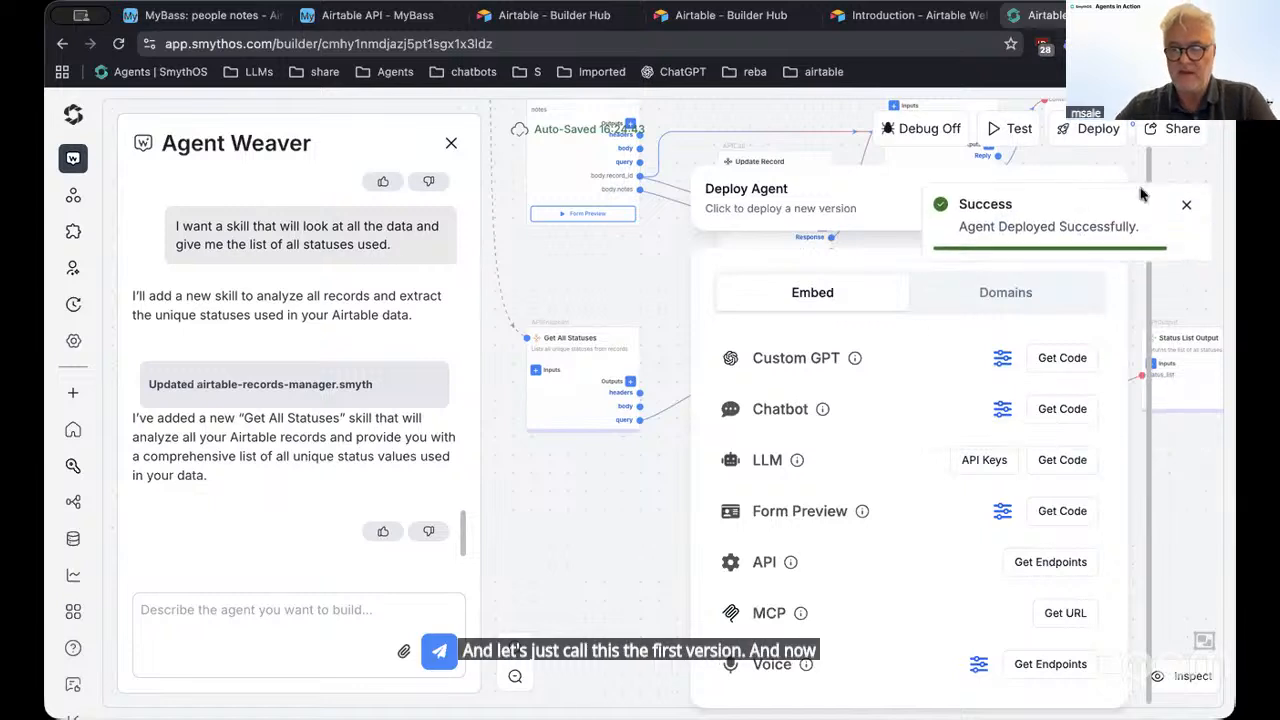
click(1186, 204)
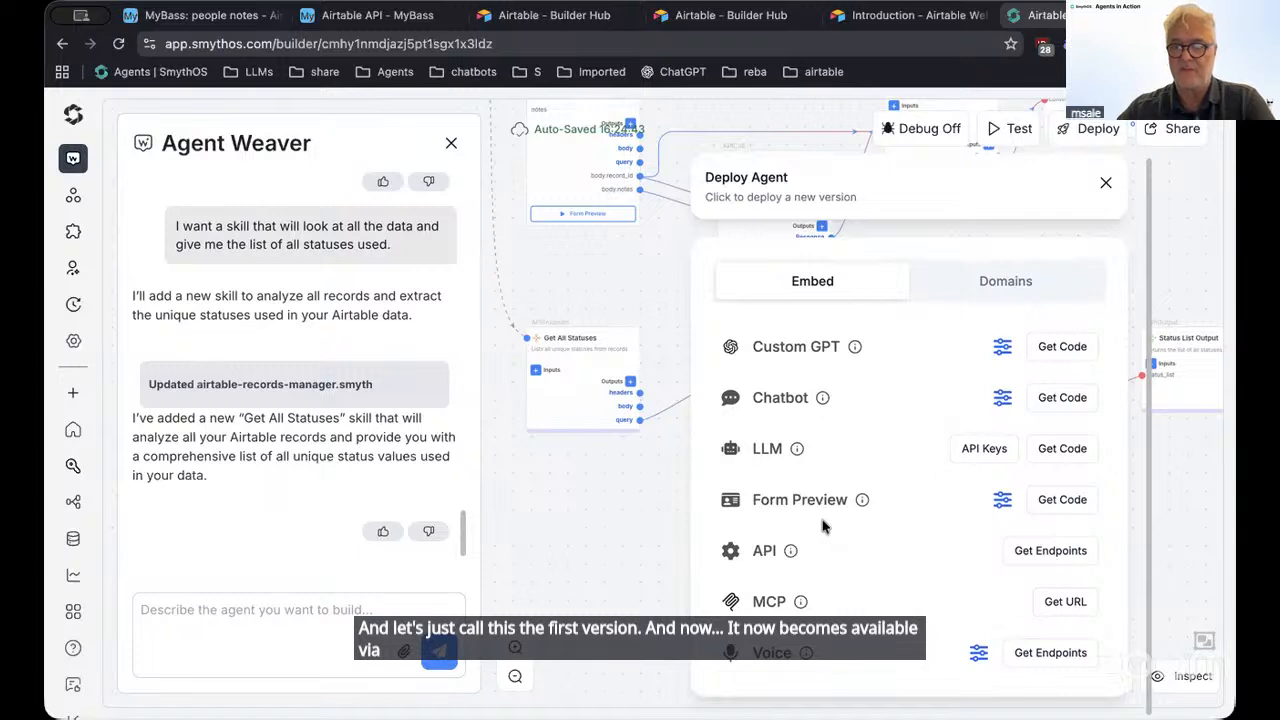
drag(756, 340, 844, 348)
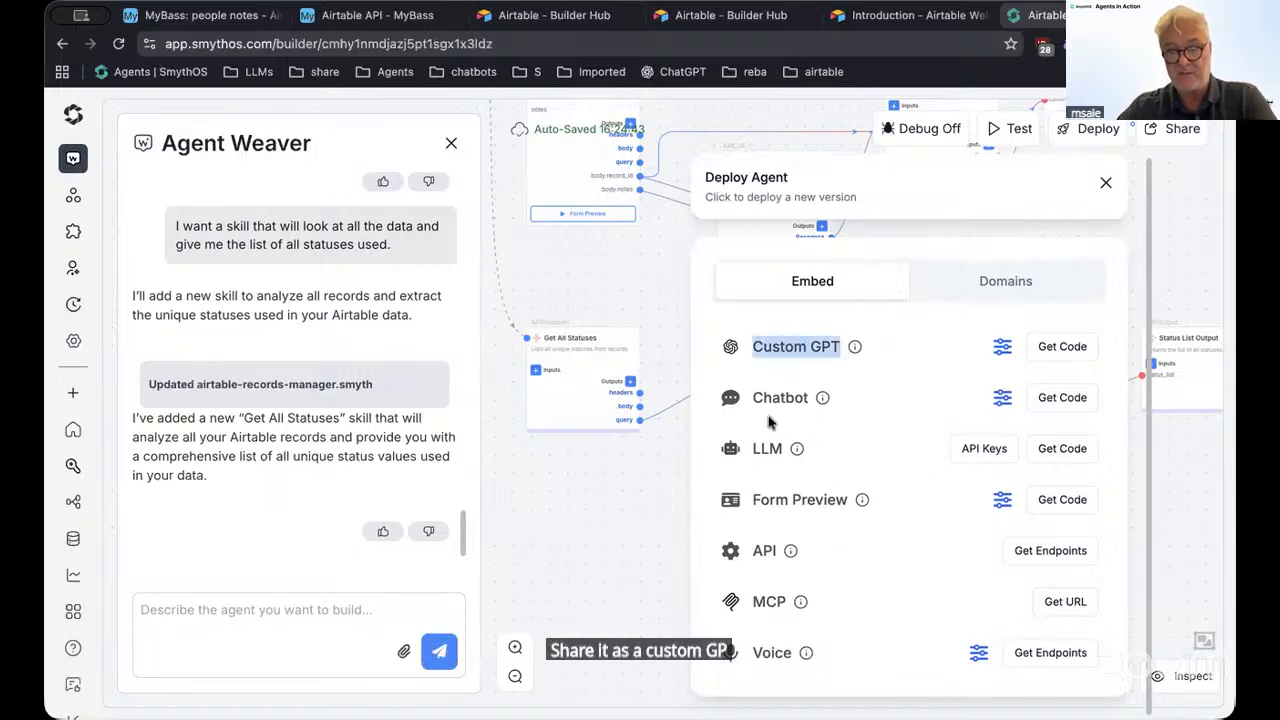
Turn on Message View in the Chatbot embed configuration and close it
click(1002, 397)
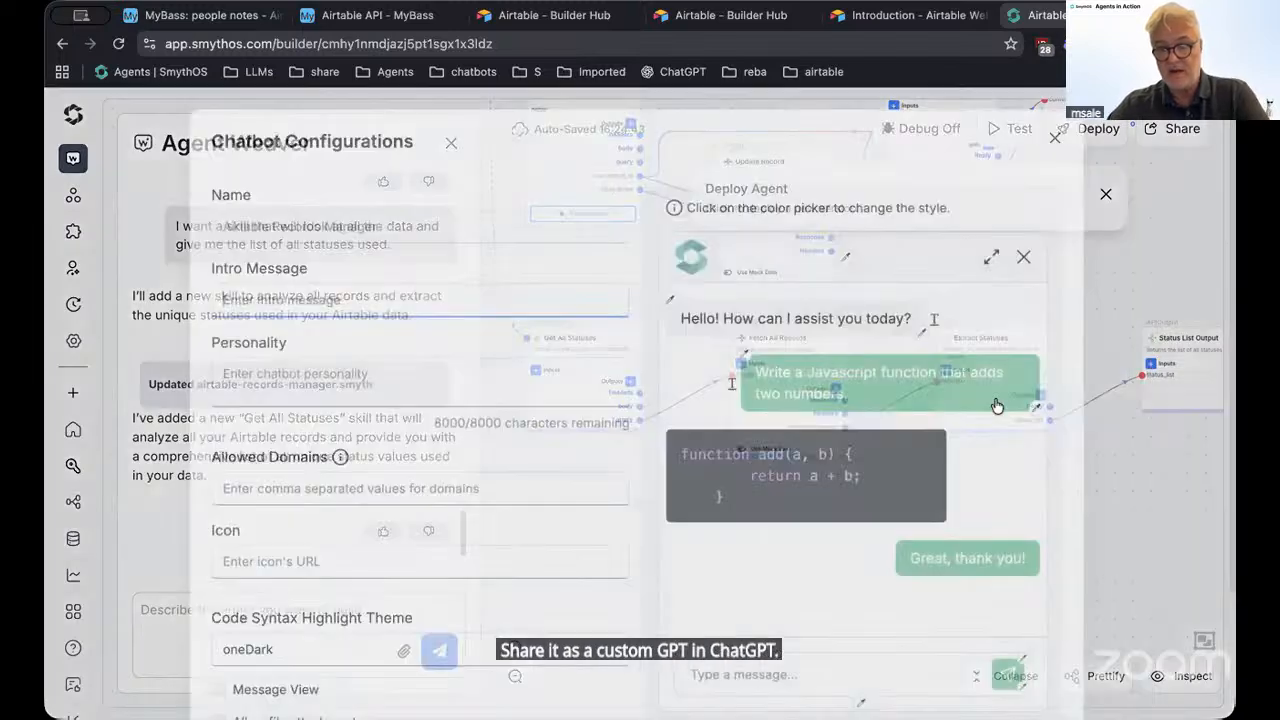
scroll(566, 608, down, 3)
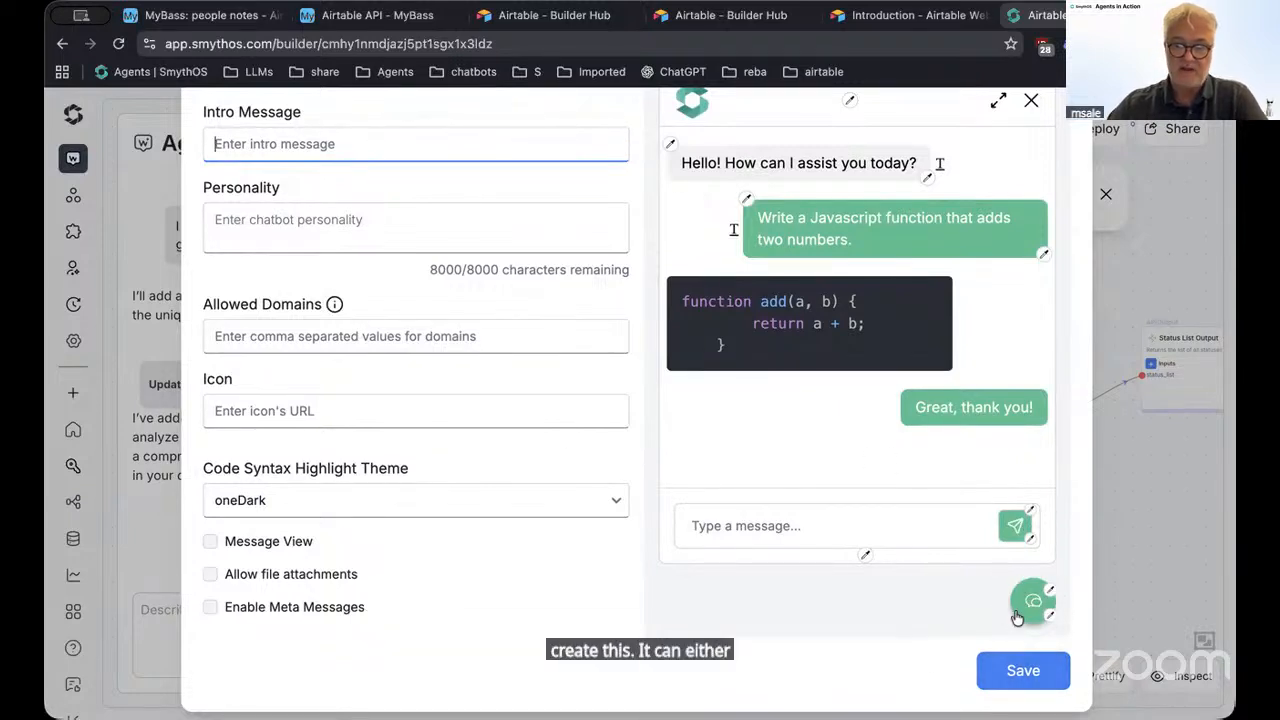
click(272, 542)
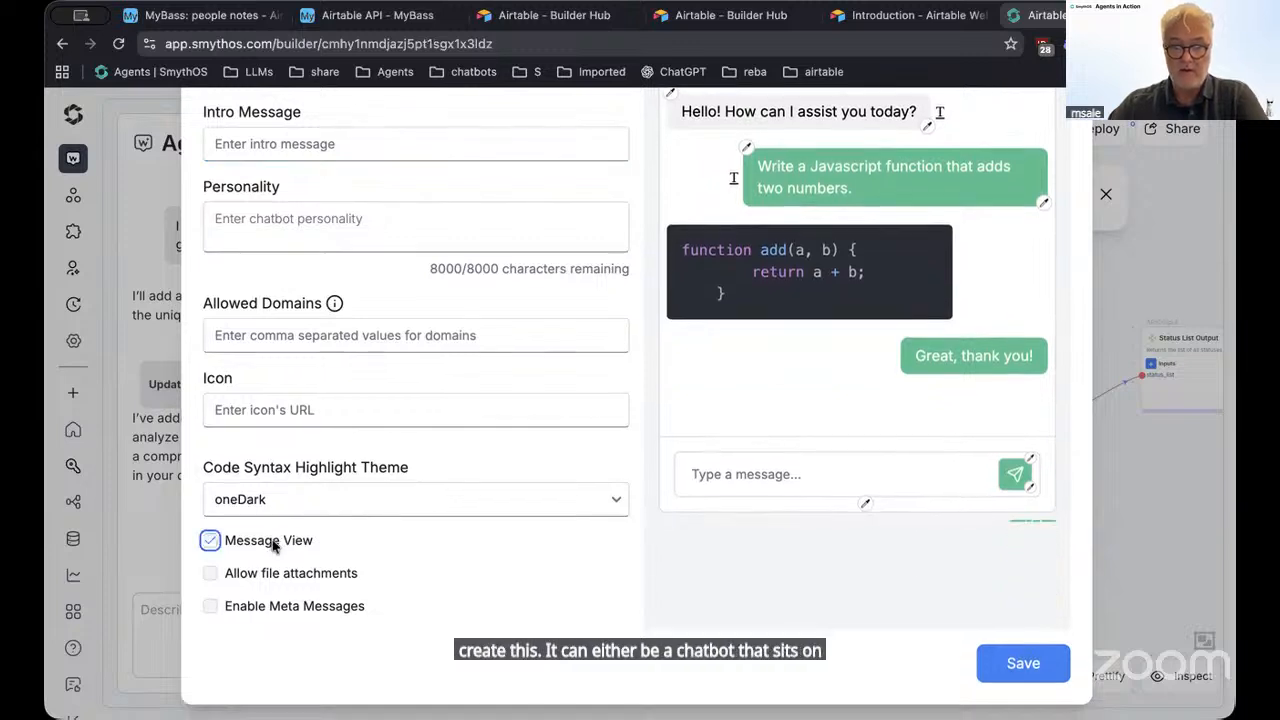
scroll(943, 463, up, 3)
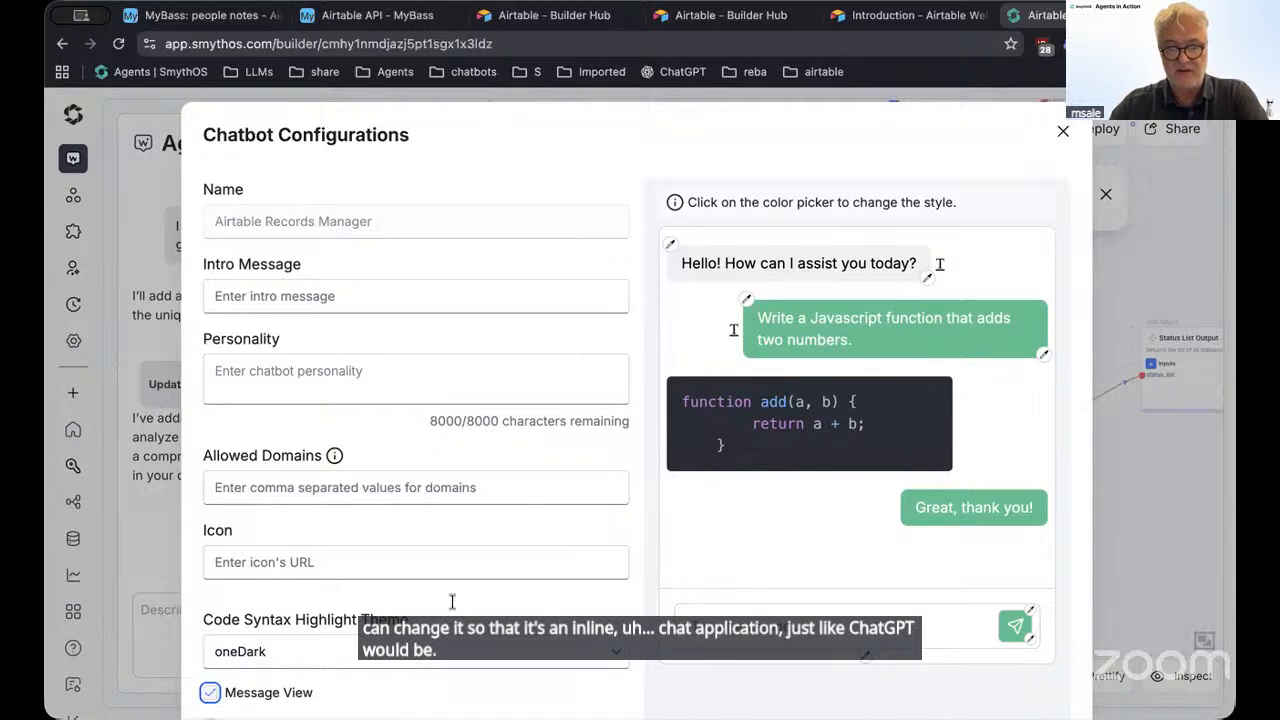
click(1063, 131)
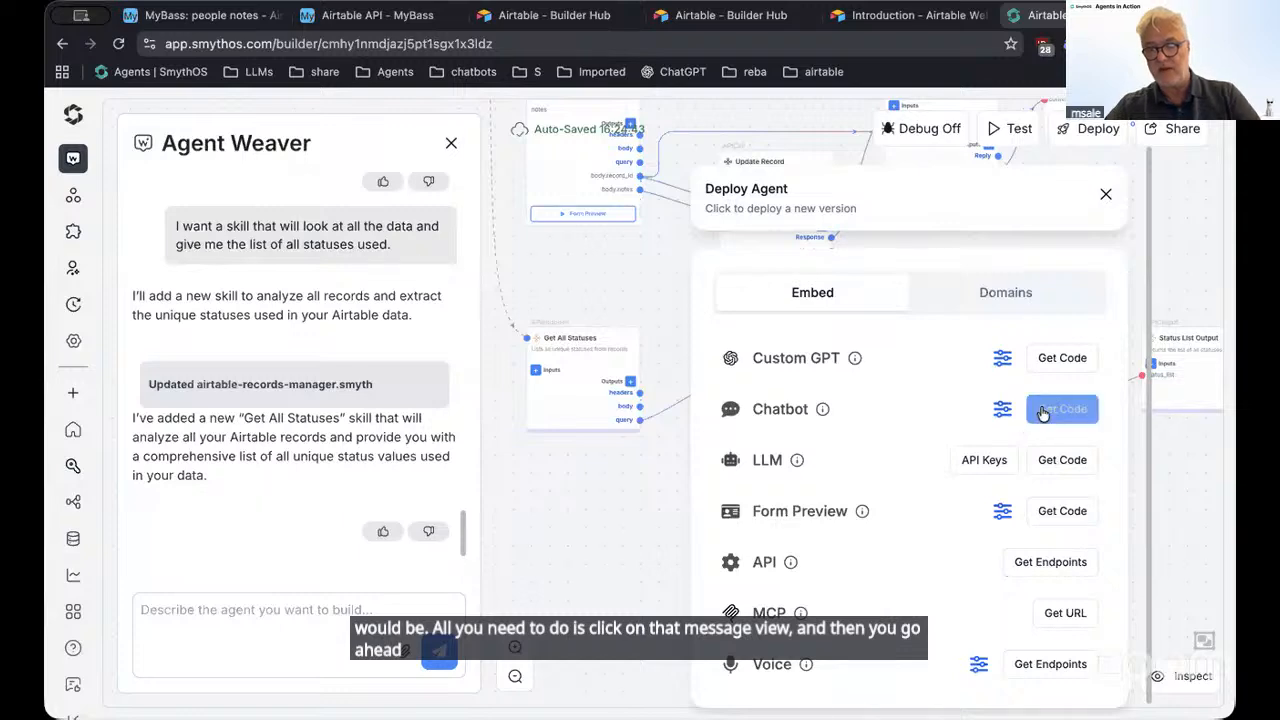
View and select the Chatbot embed code snippet, then close it
click(1043, 411)
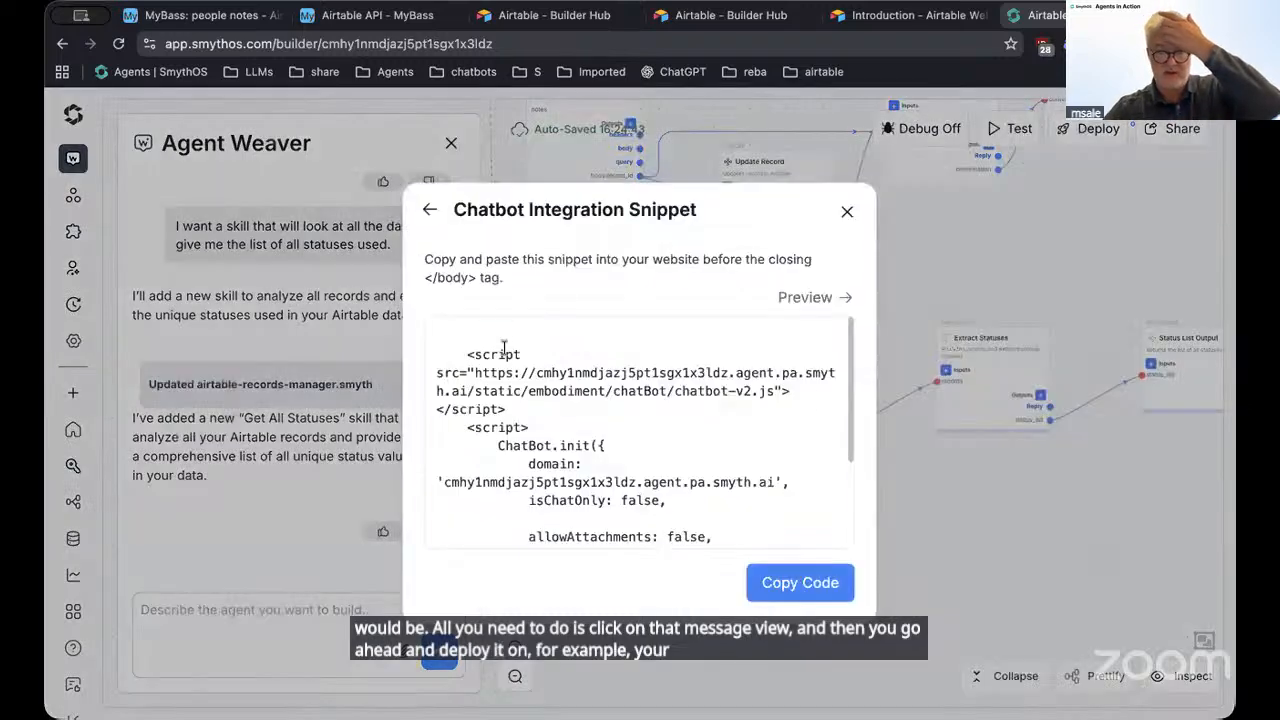
click(505, 346)
click(847, 211)
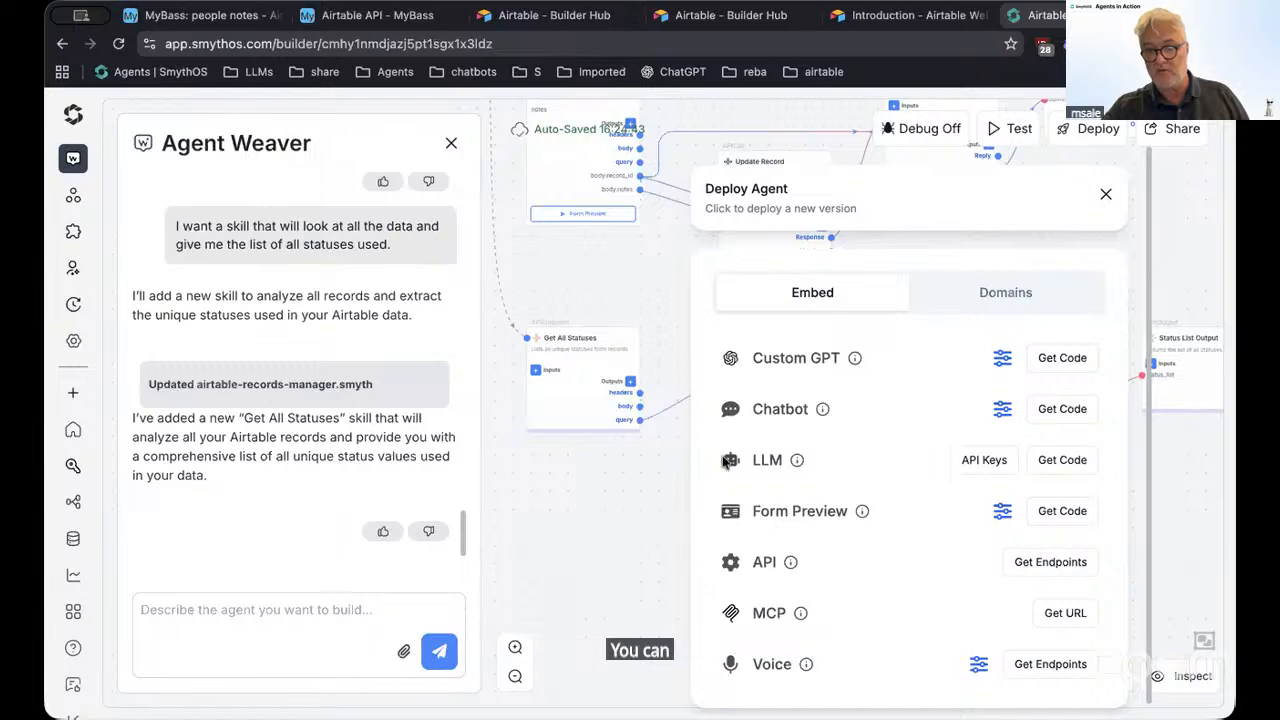
Highlight the LLM and Form Preview options, then show the agent's API endpoints
double_click(766, 459)
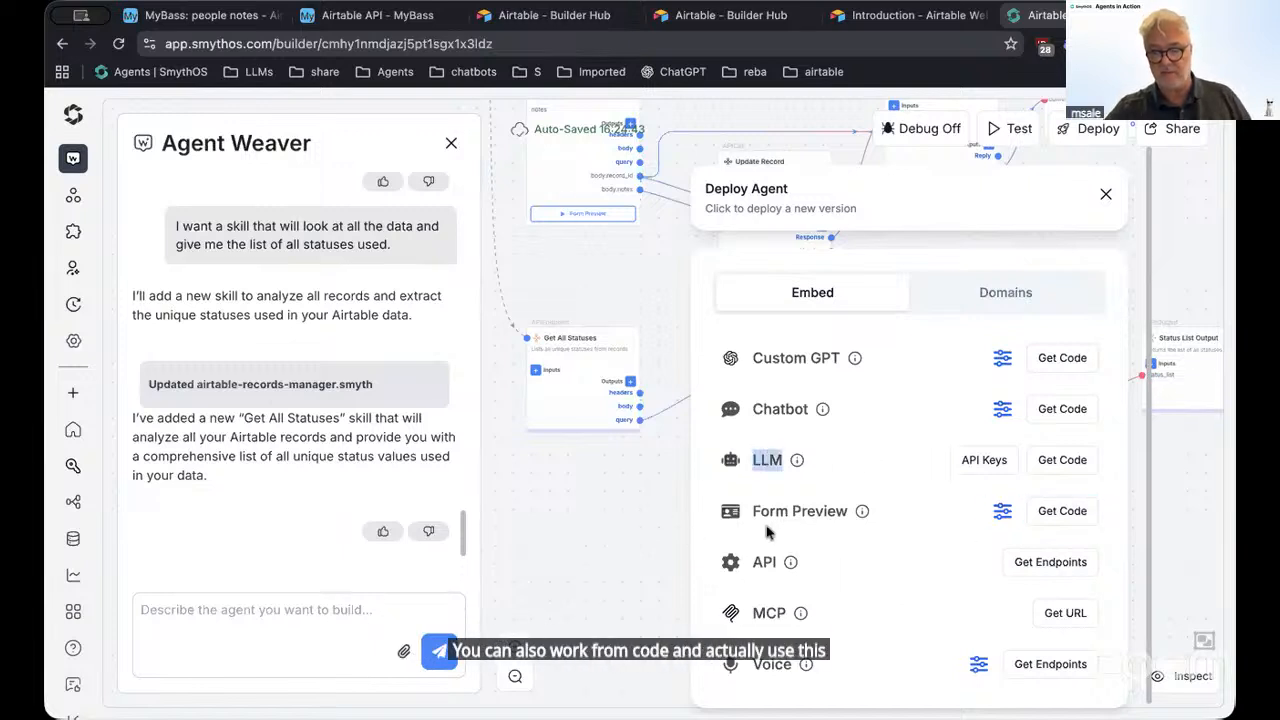
drag(755, 510, 936, 510)
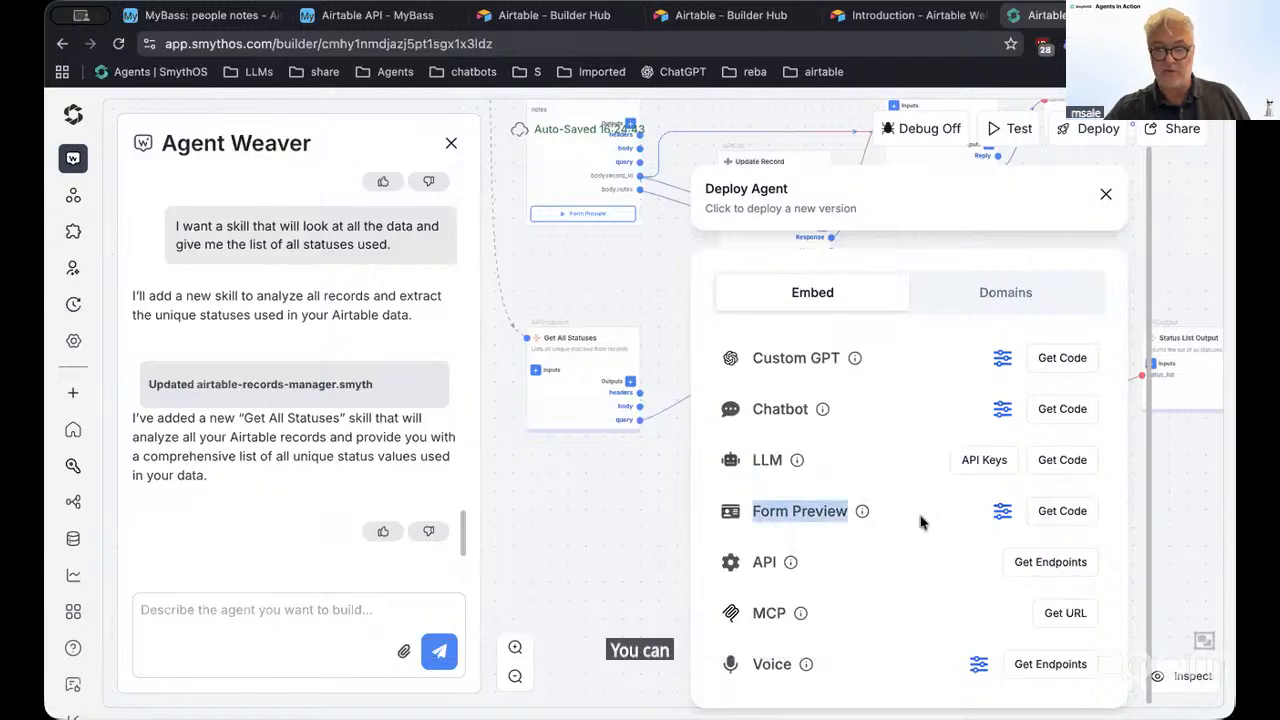
click(921, 523)
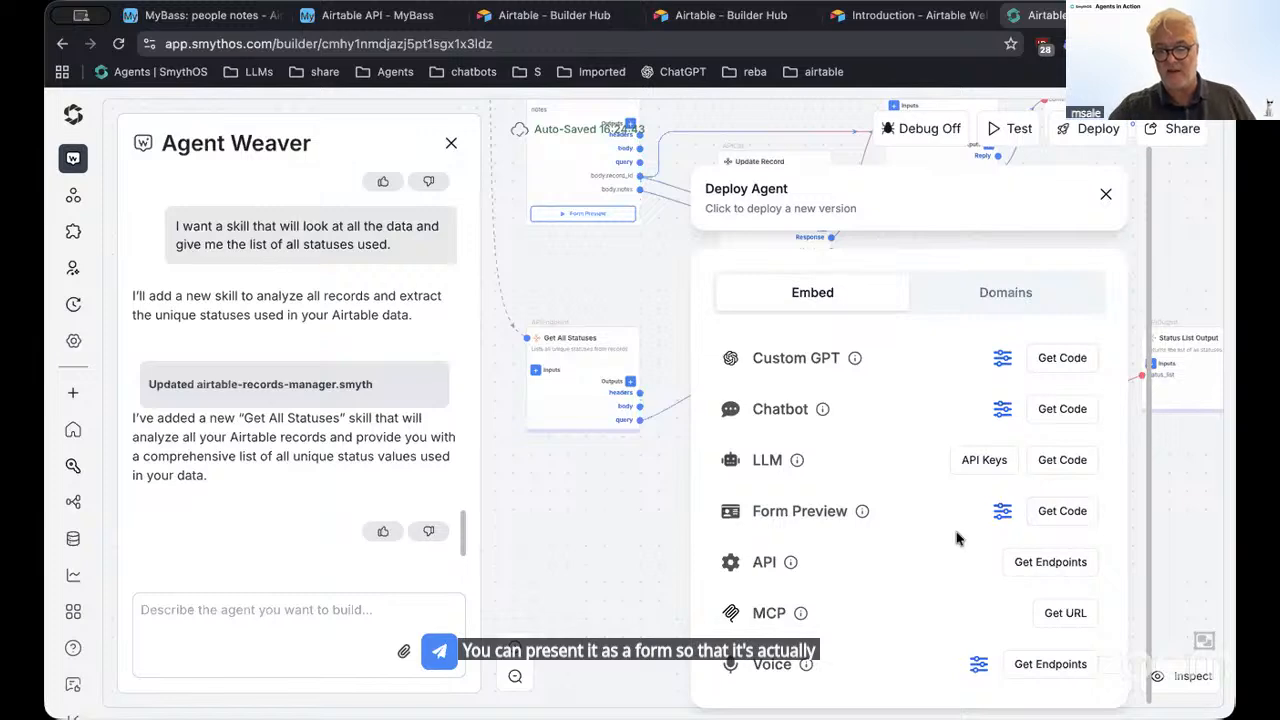
click(1050, 562)
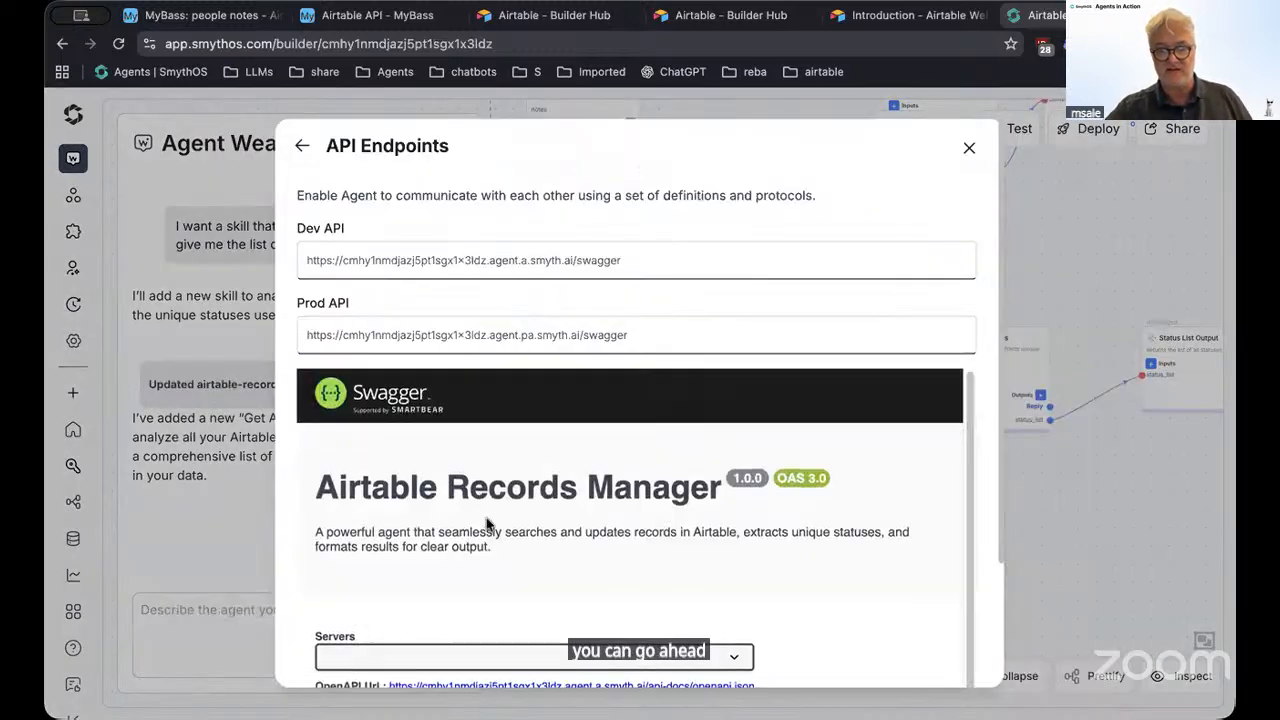
Scroll through the Dev and Prod API endpoints, then close them and the Deploy Agent panel
scroll(485, 515, down, 5)
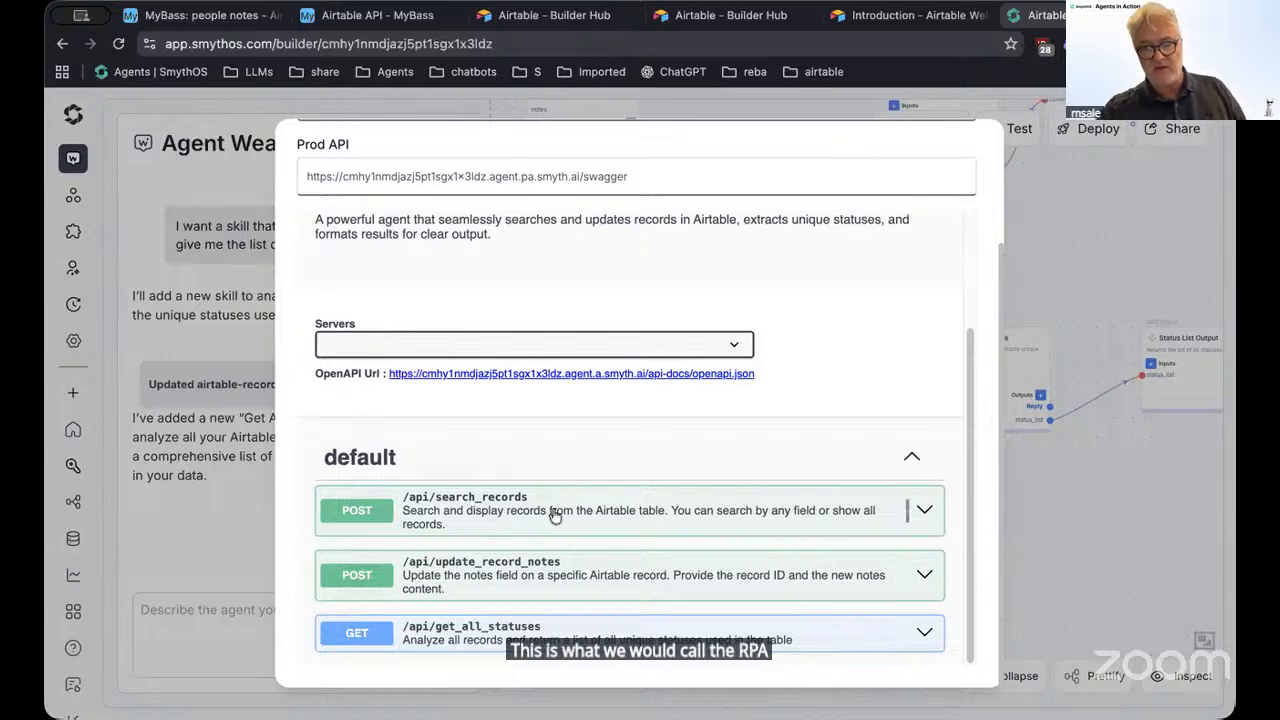
scroll(757, 446, up, 5)
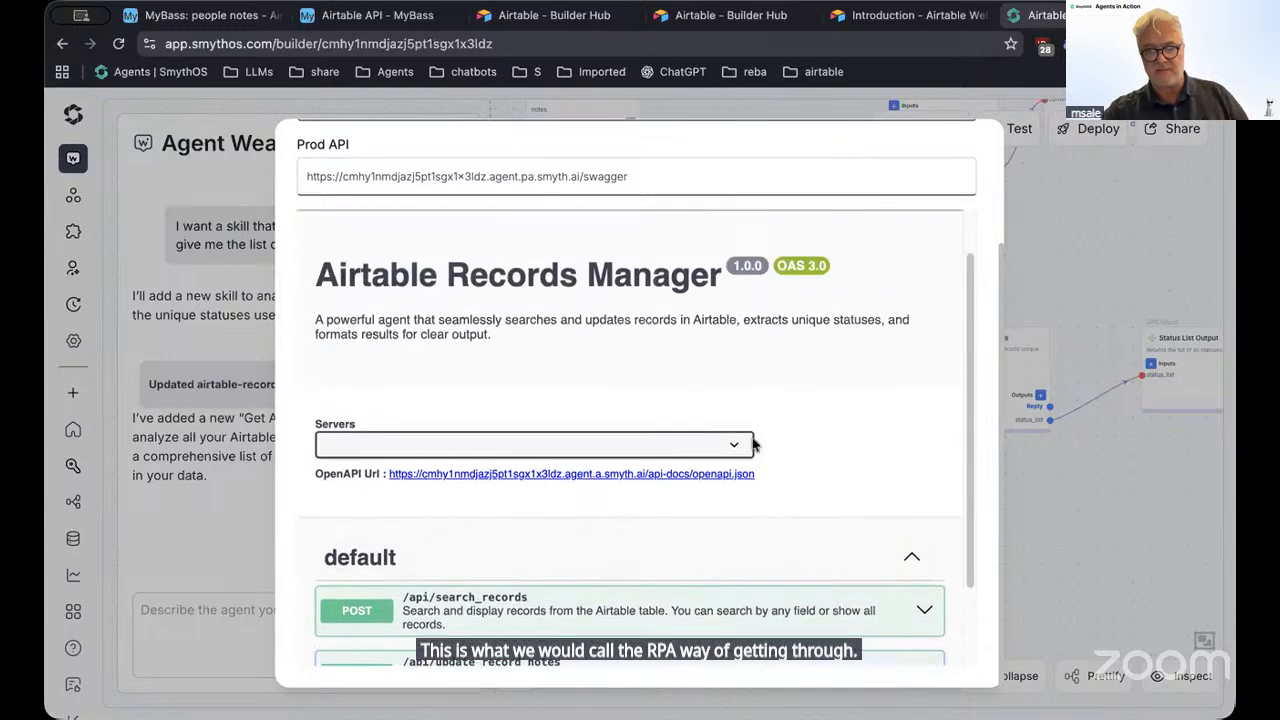
click(969, 152)
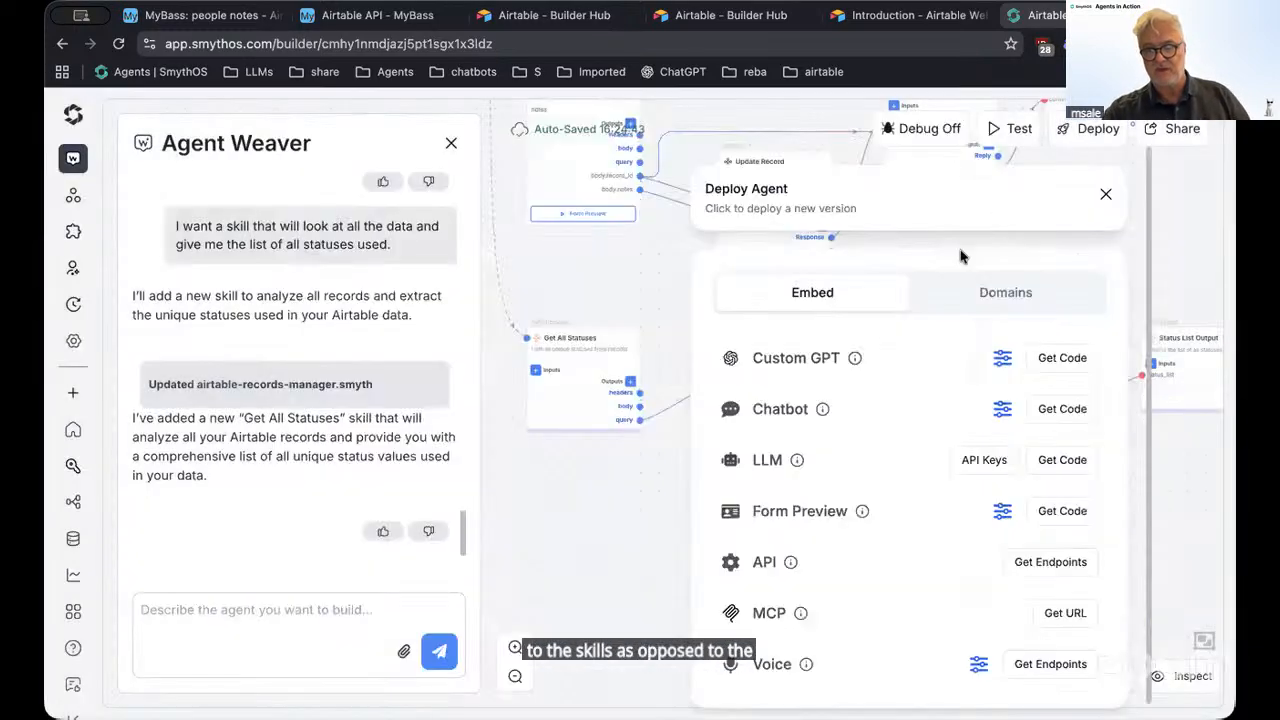
scroll(884, 566, down, 1)
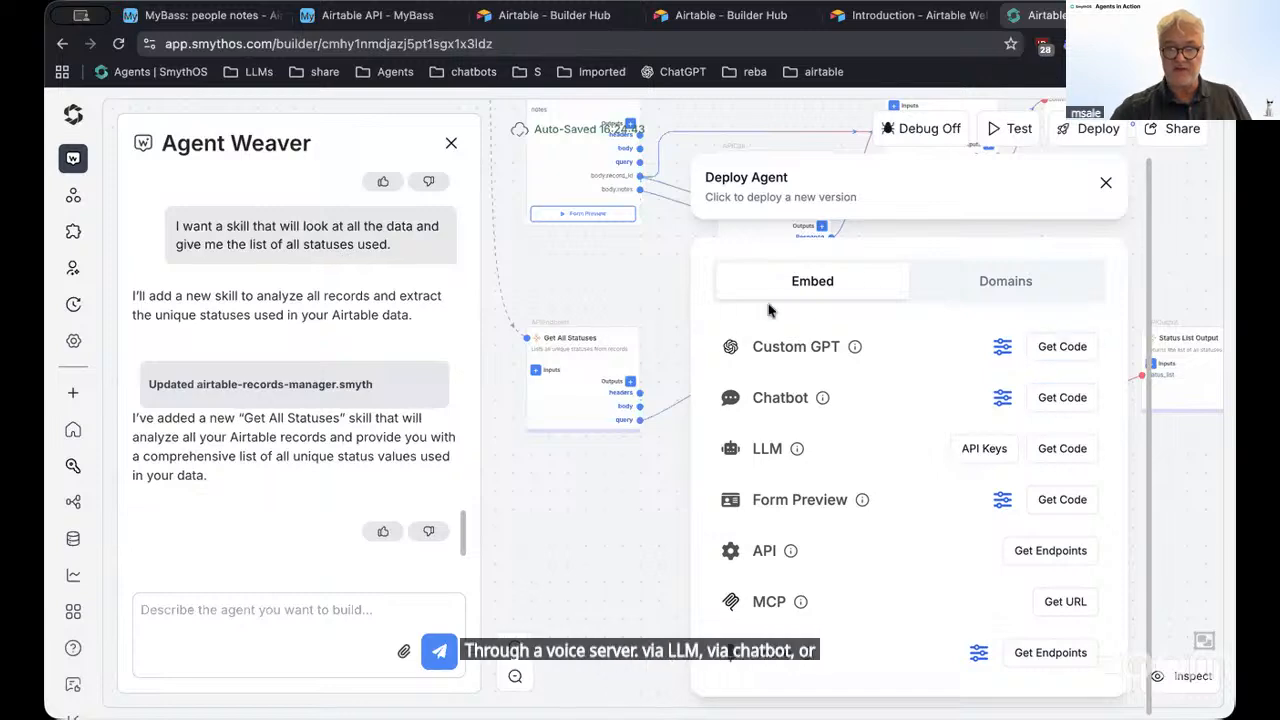
click(630, 262)
scroll(700, 306, up, 5)
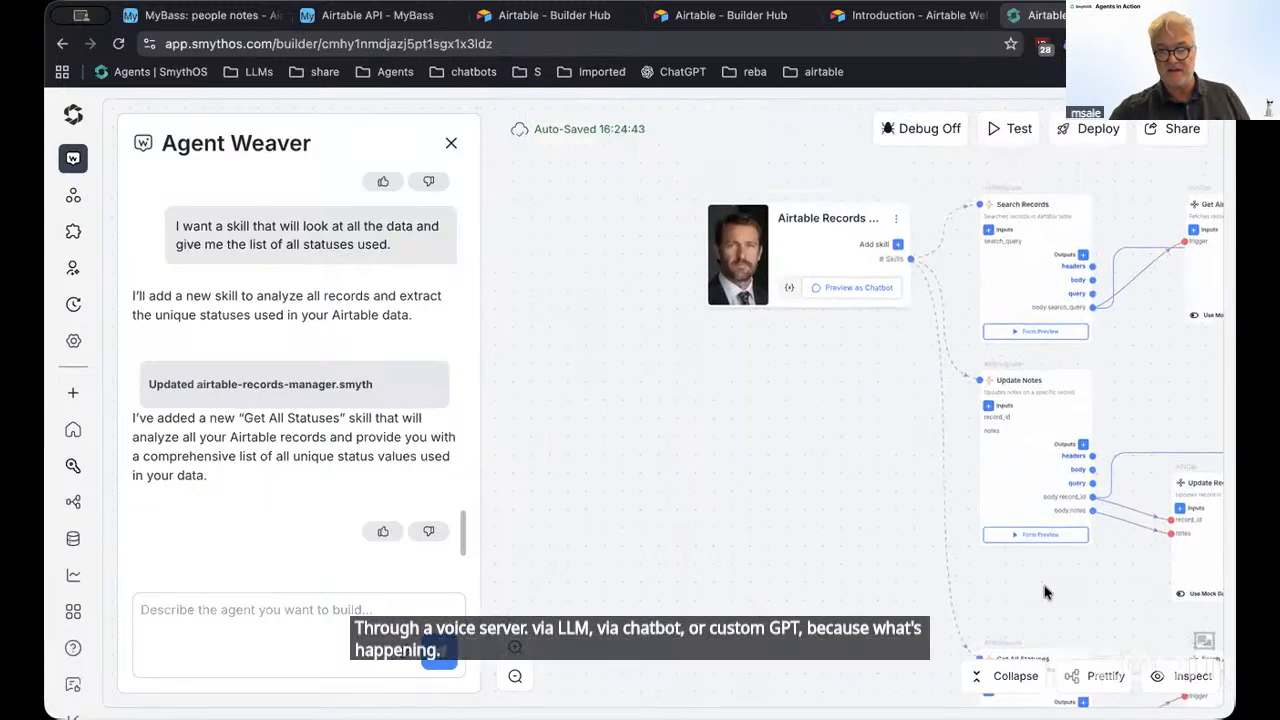
In agent settings, keep GPT 5 mini as default model and review the behaviour instructions
click(73, 340)
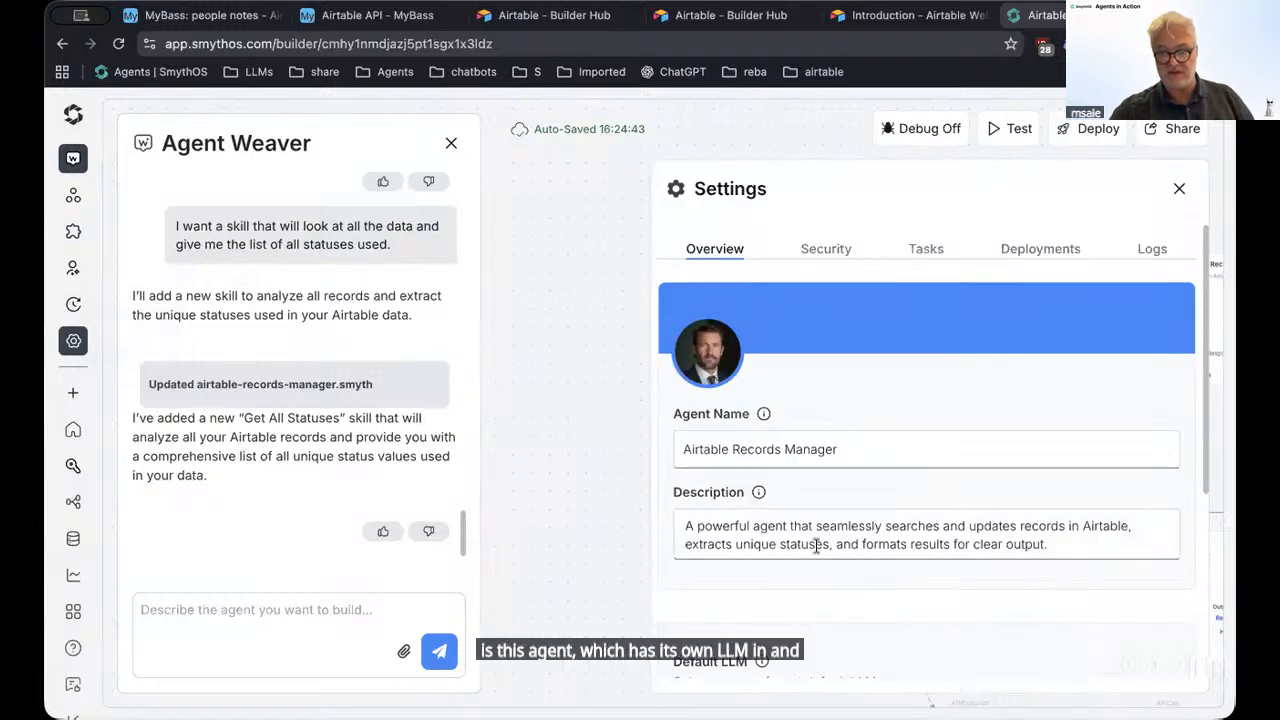
scroll(820, 538, down, 1)
scroll(818, 538, down, 3)
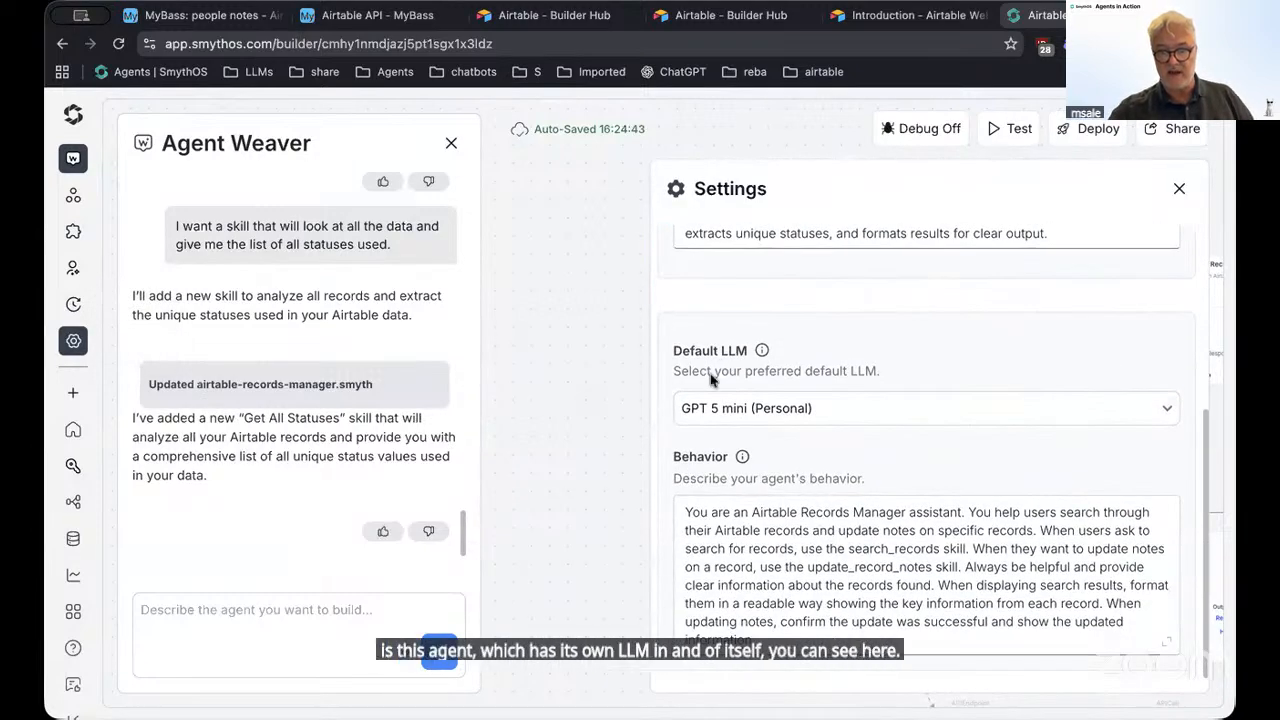
click(706, 410)
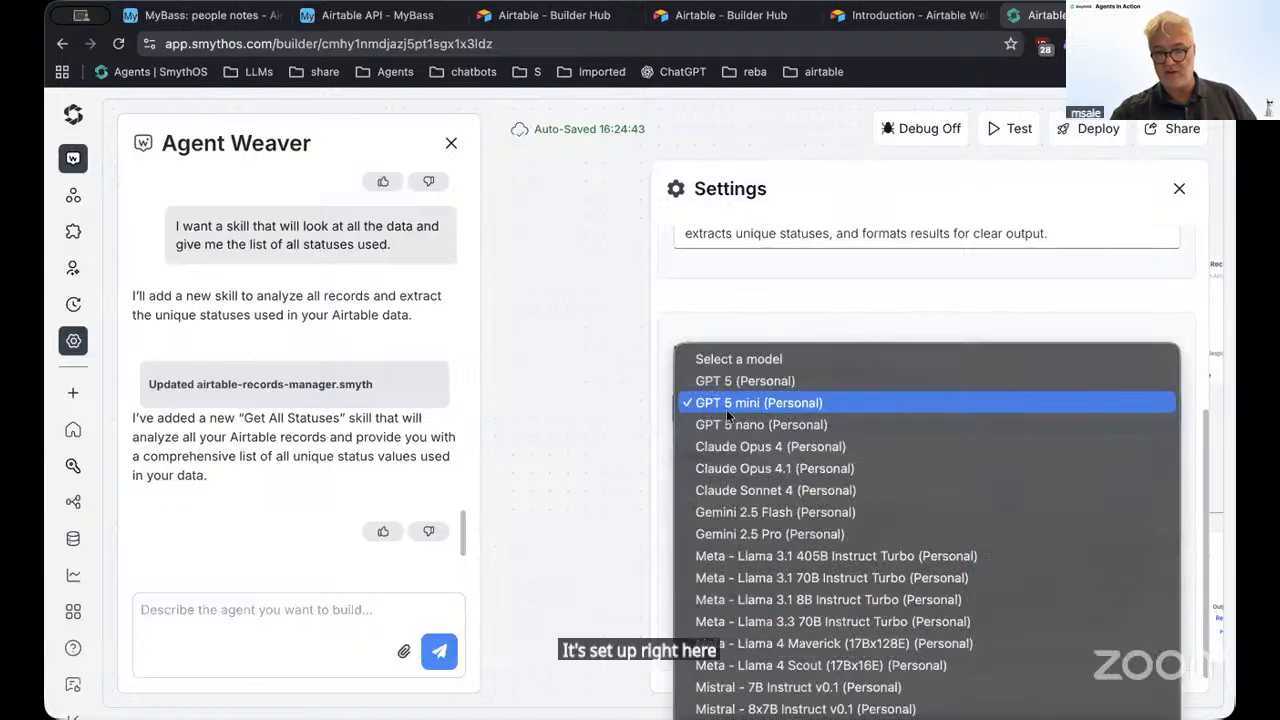
click(726, 409)
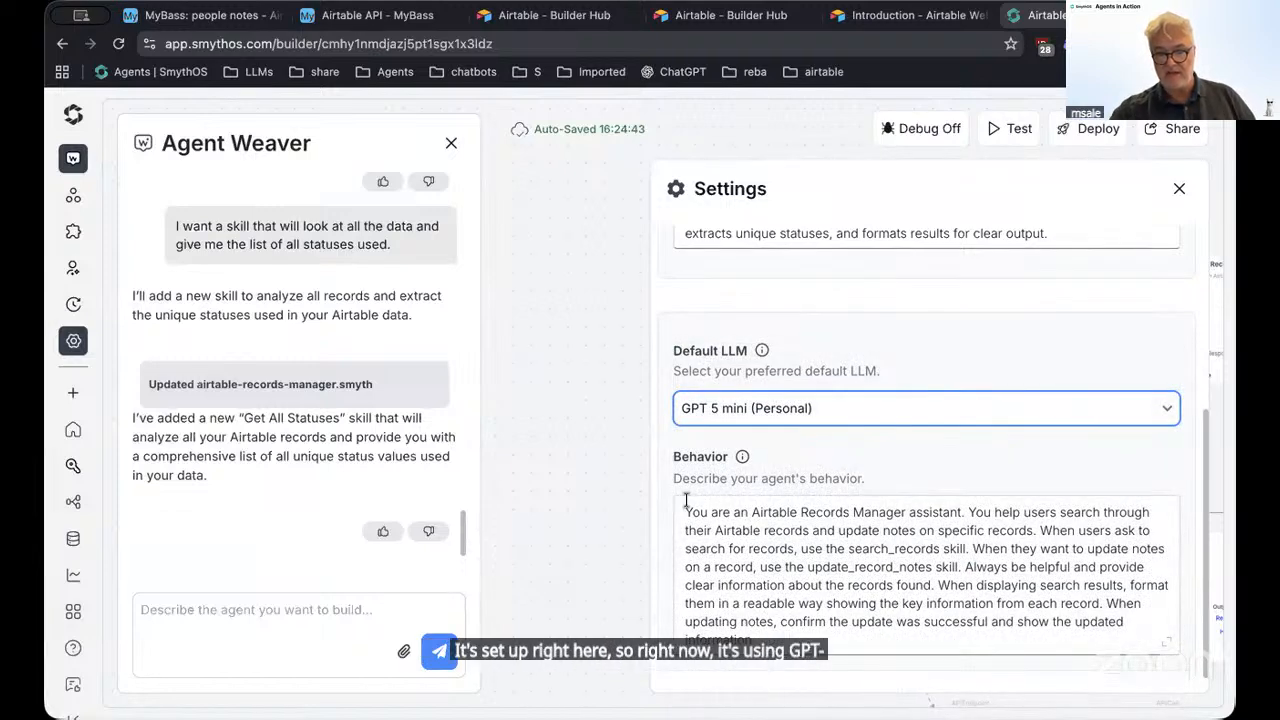
drag(686, 512, 811, 651)
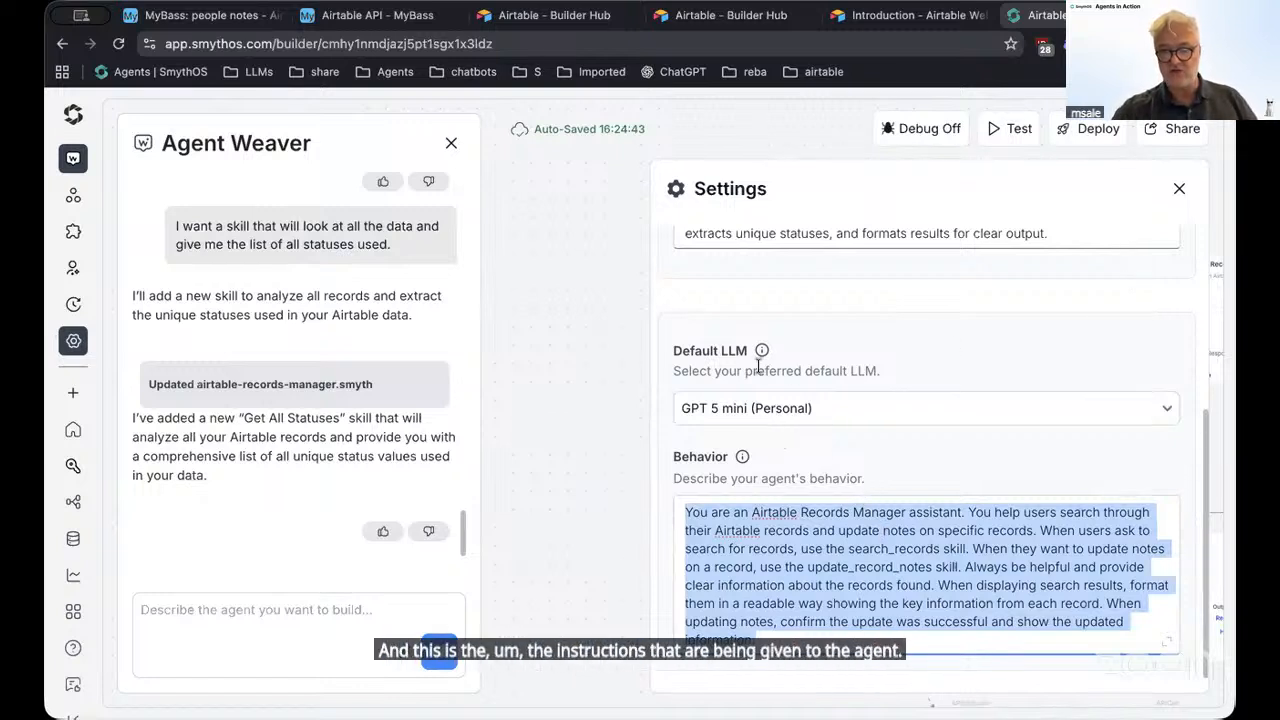
click(1179, 188)
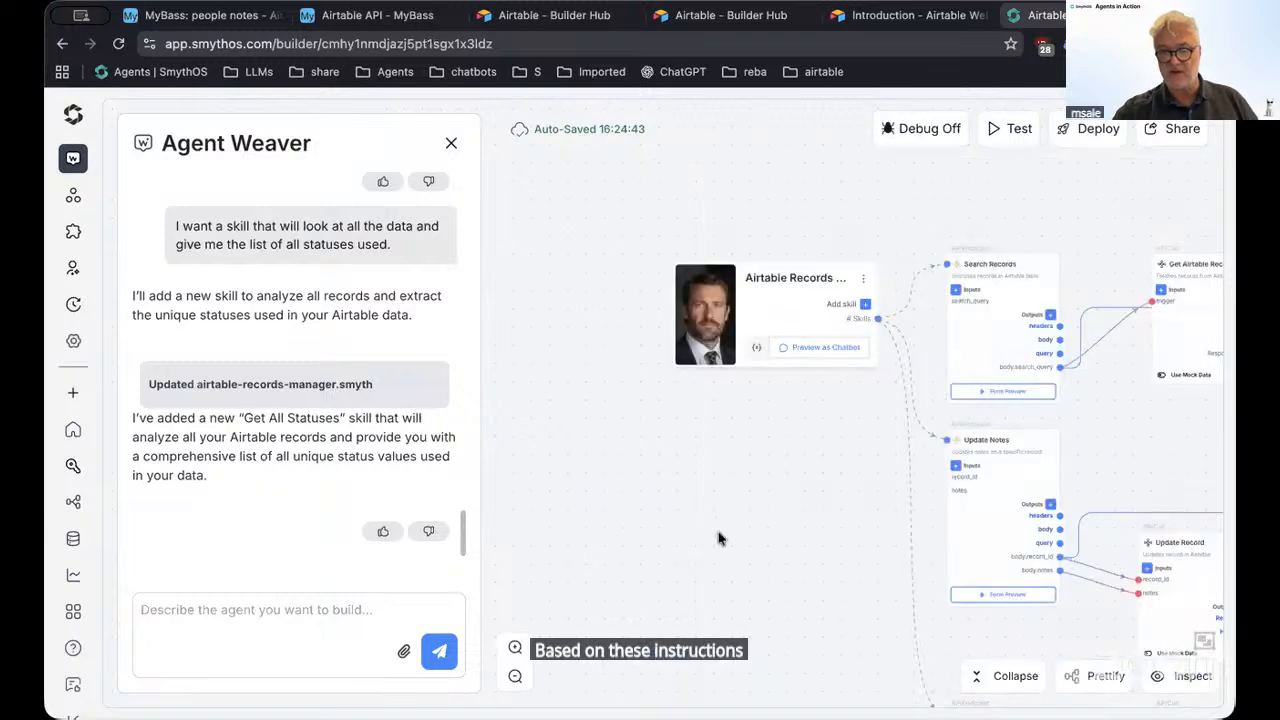
Pan the canvas over the agent's skills, then bring up Deploy proposing version 1.1
drag(786, 534, 596, 456)
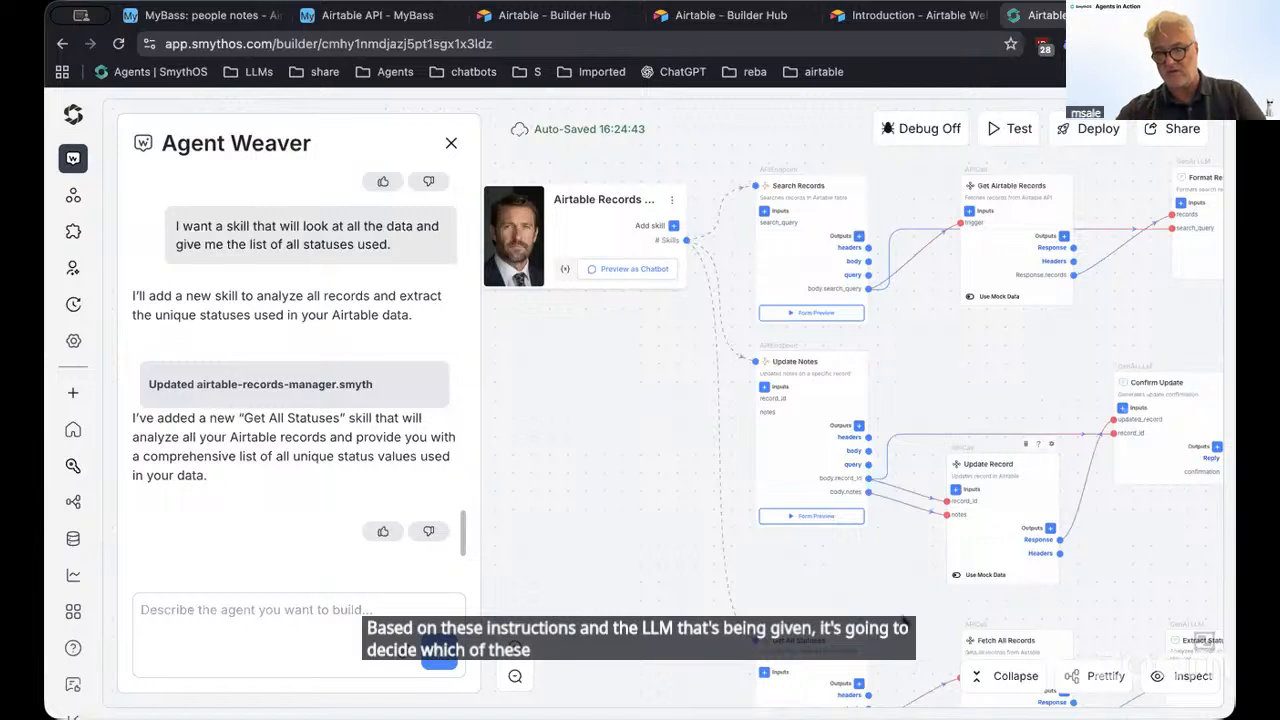
scroll(838, 614, down, 2)
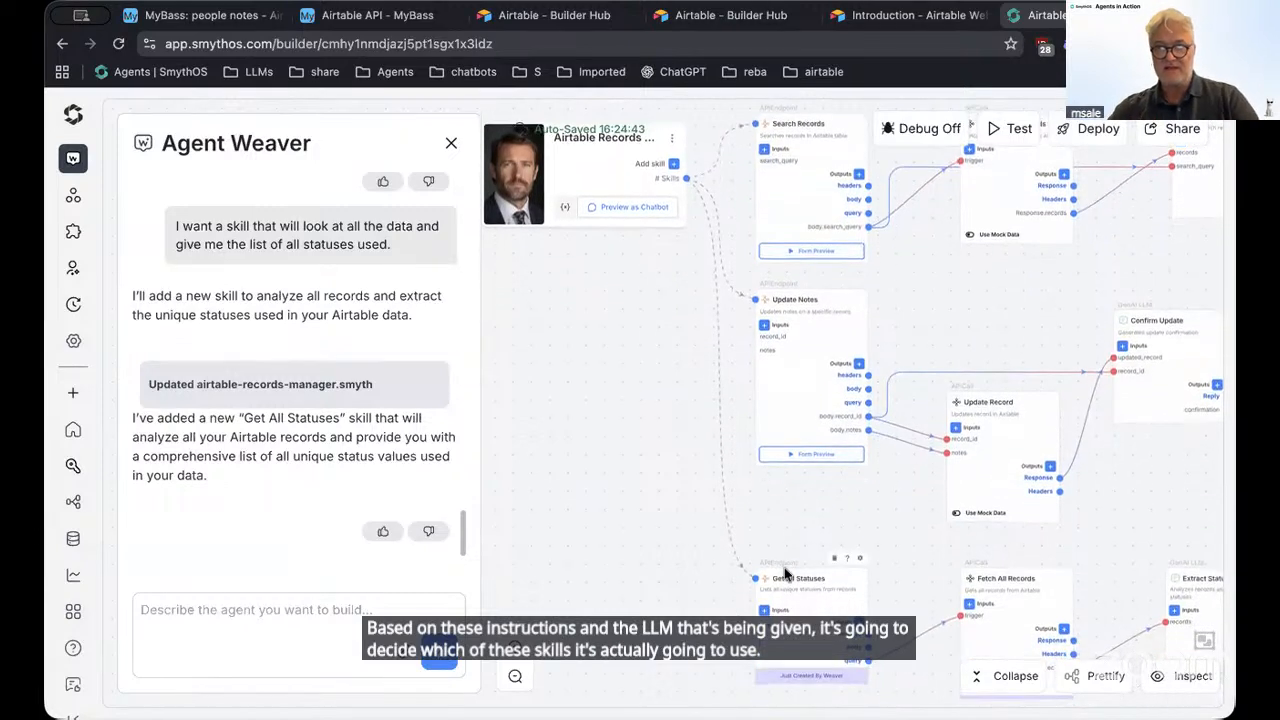
scroll(778, 578, up, 5)
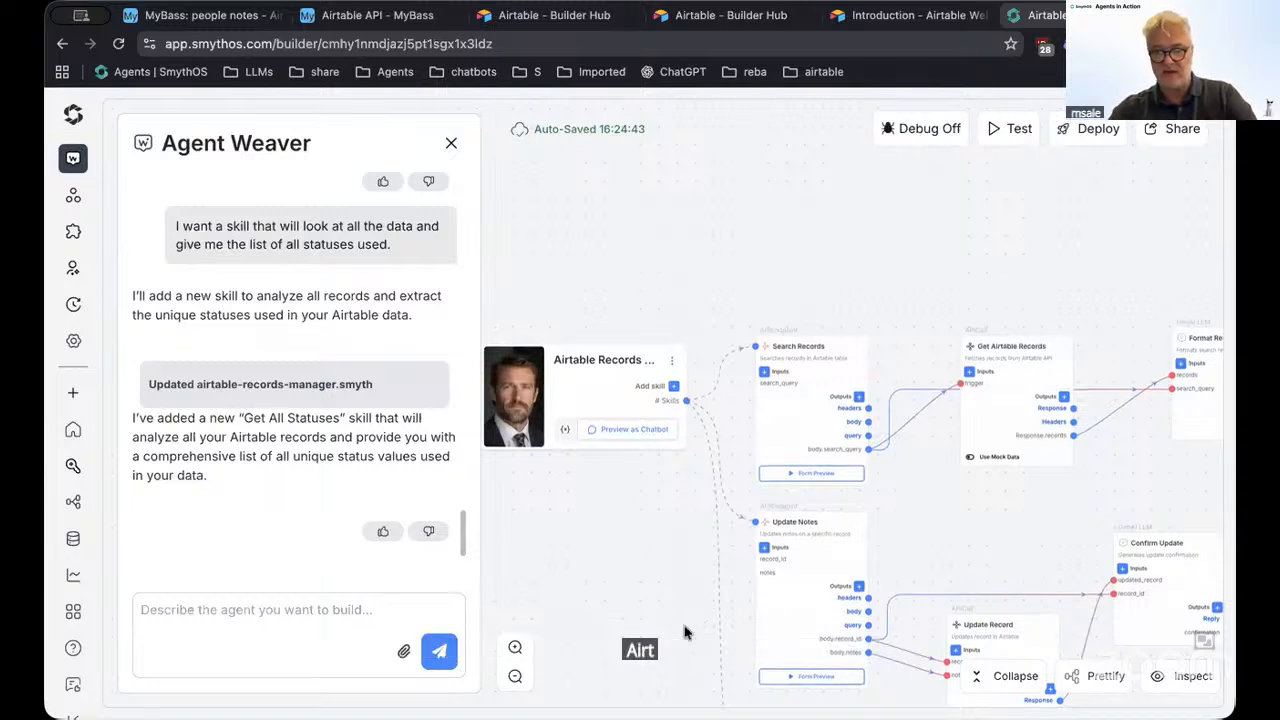
scroll(686, 622, down, 1)
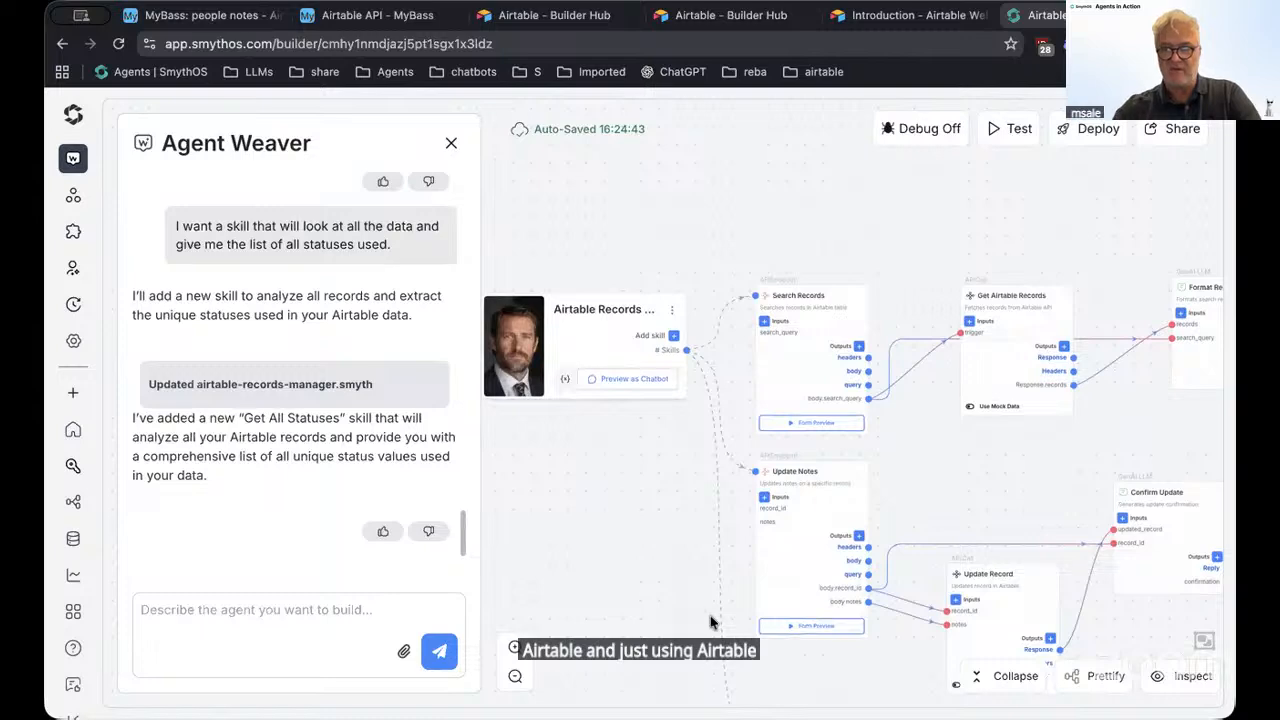
mouse_move(398, 386)
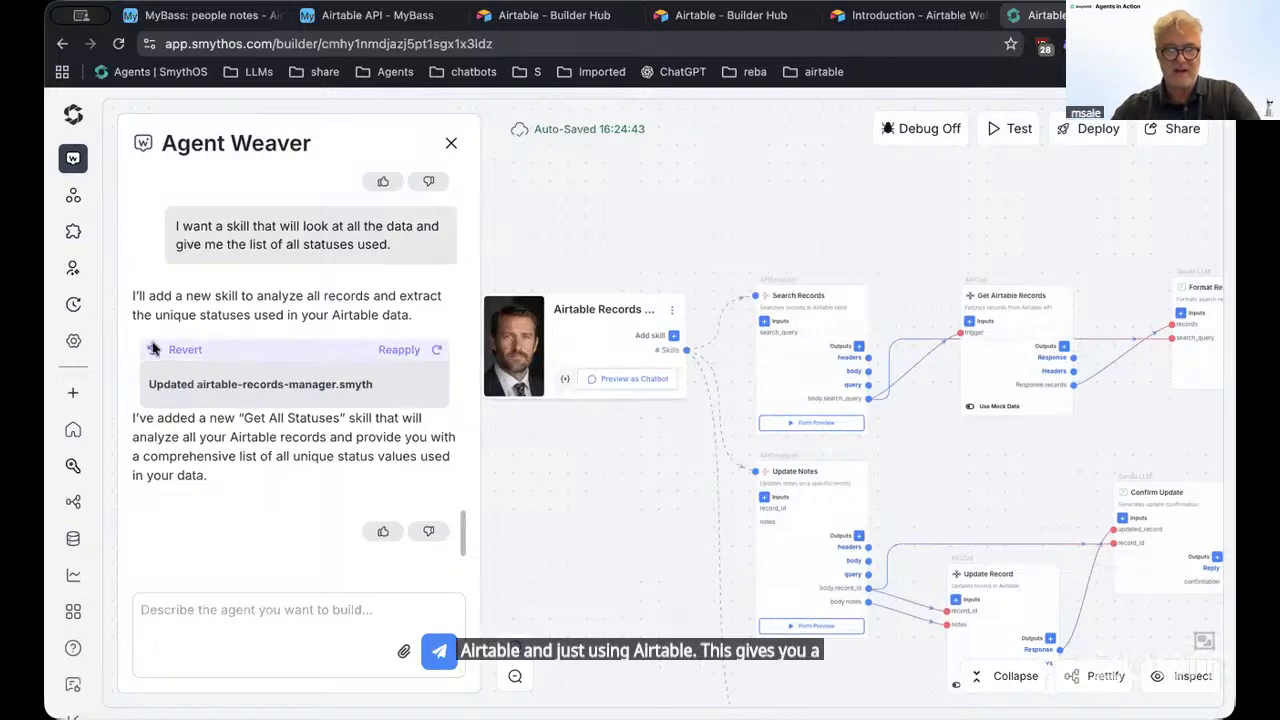
click(73, 340)
click(1097, 130)
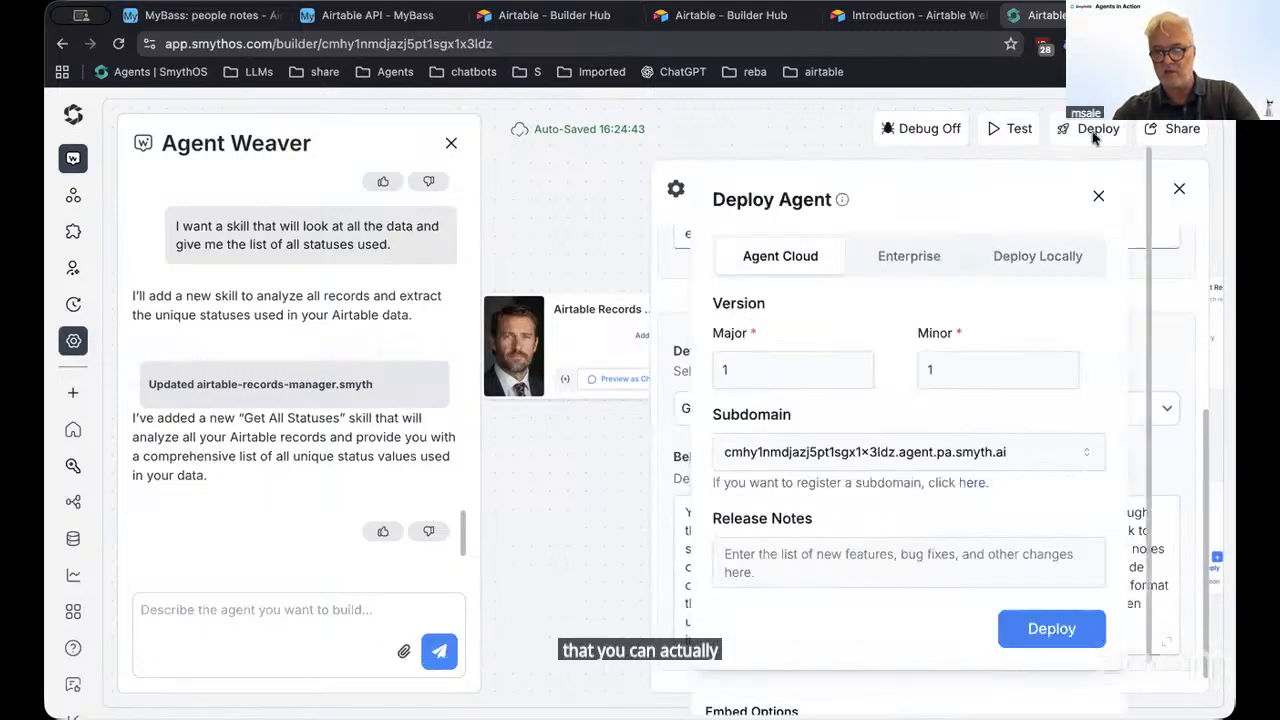
Cancel the deployment, review the Deployments tab in Settings, and close Settings
click(1098, 196)
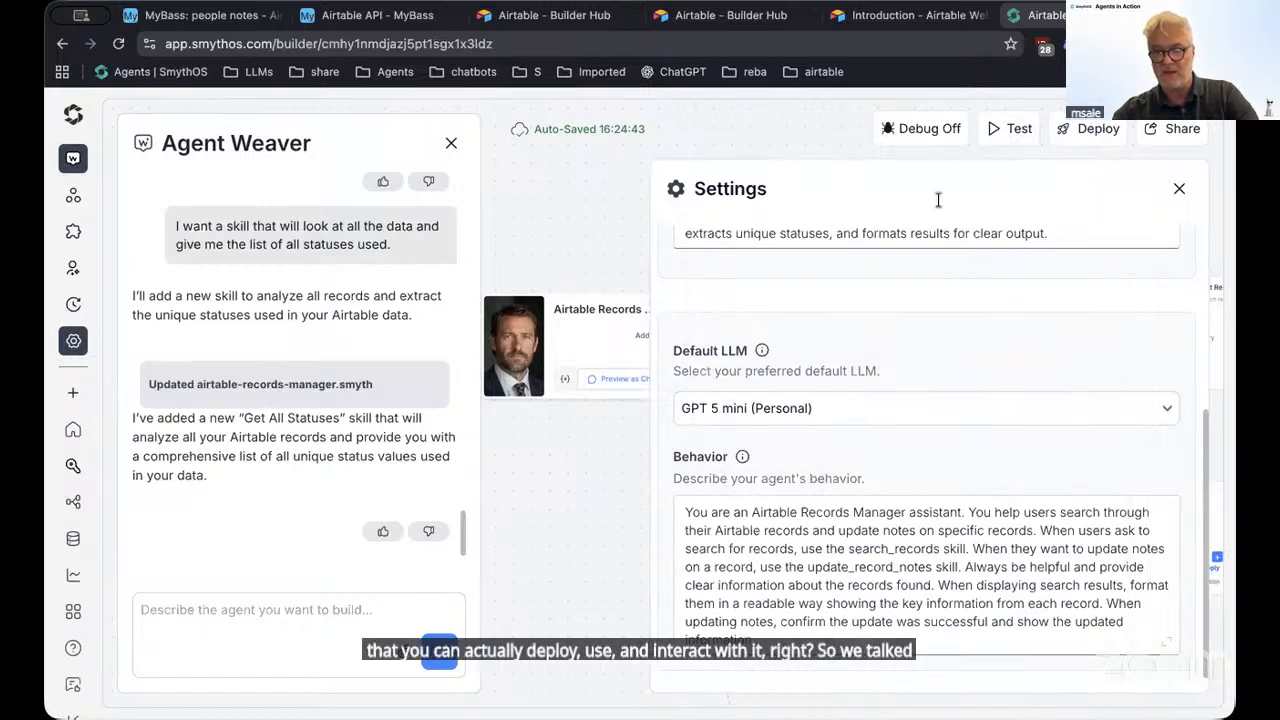
scroll(1004, 382, up, 5)
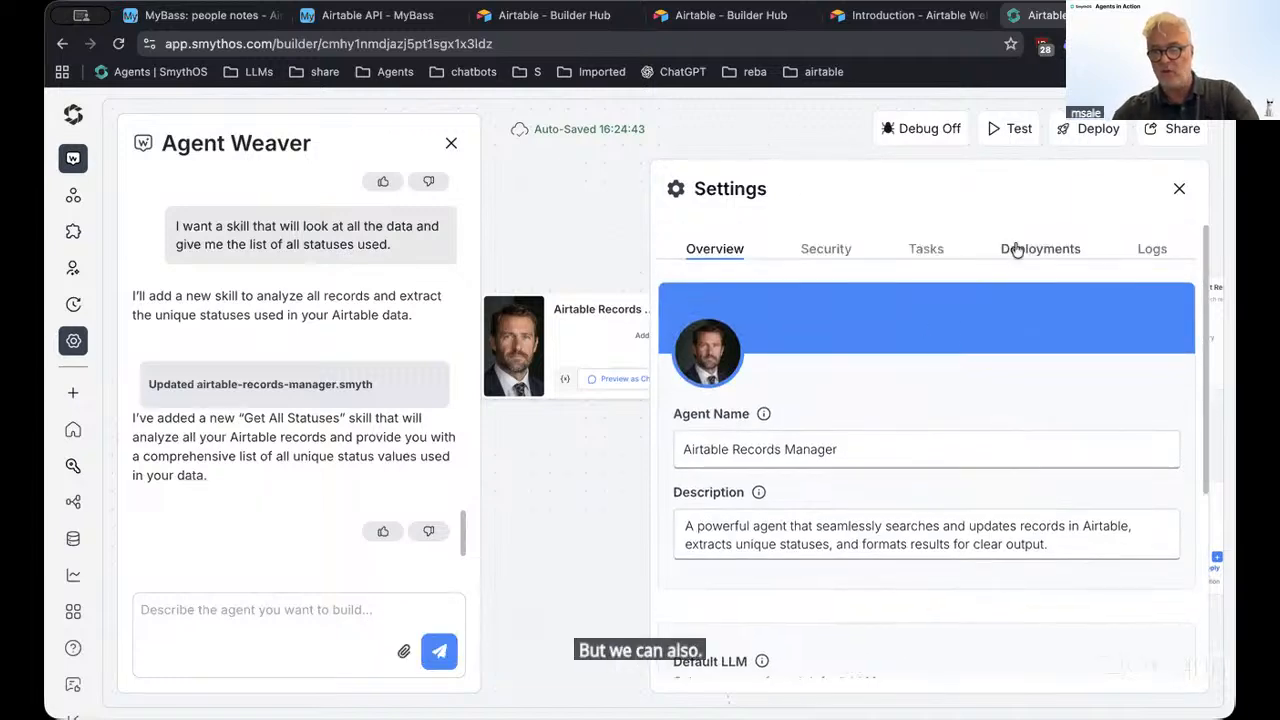
click(1016, 249)
scroll(894, 560, down, 2)
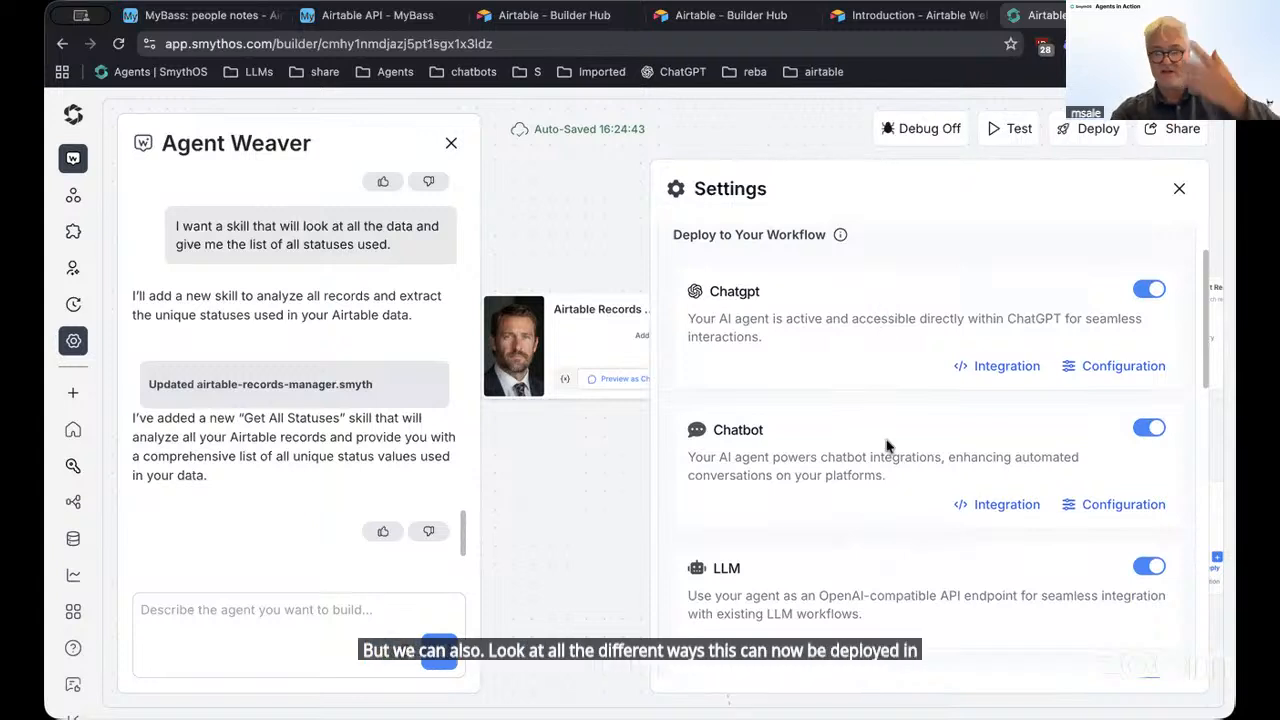
scroll(808, 495, down, 3)
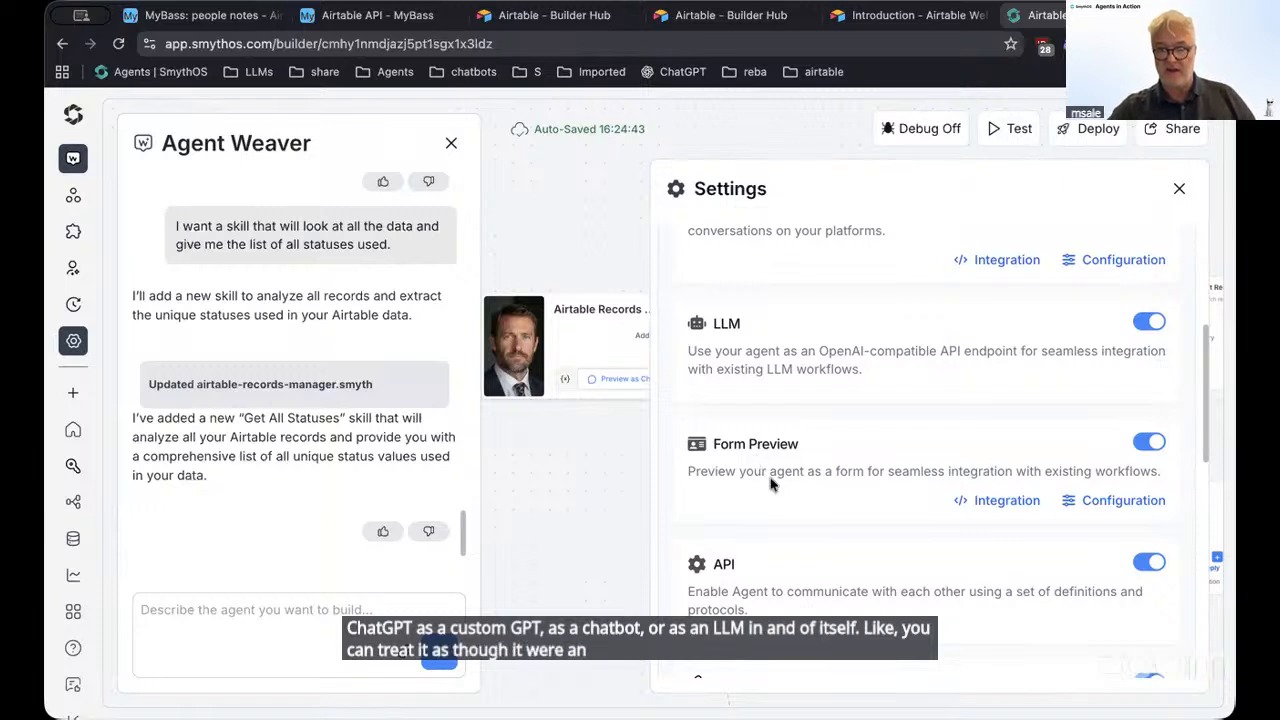
scroll(826, 541, down, 5)
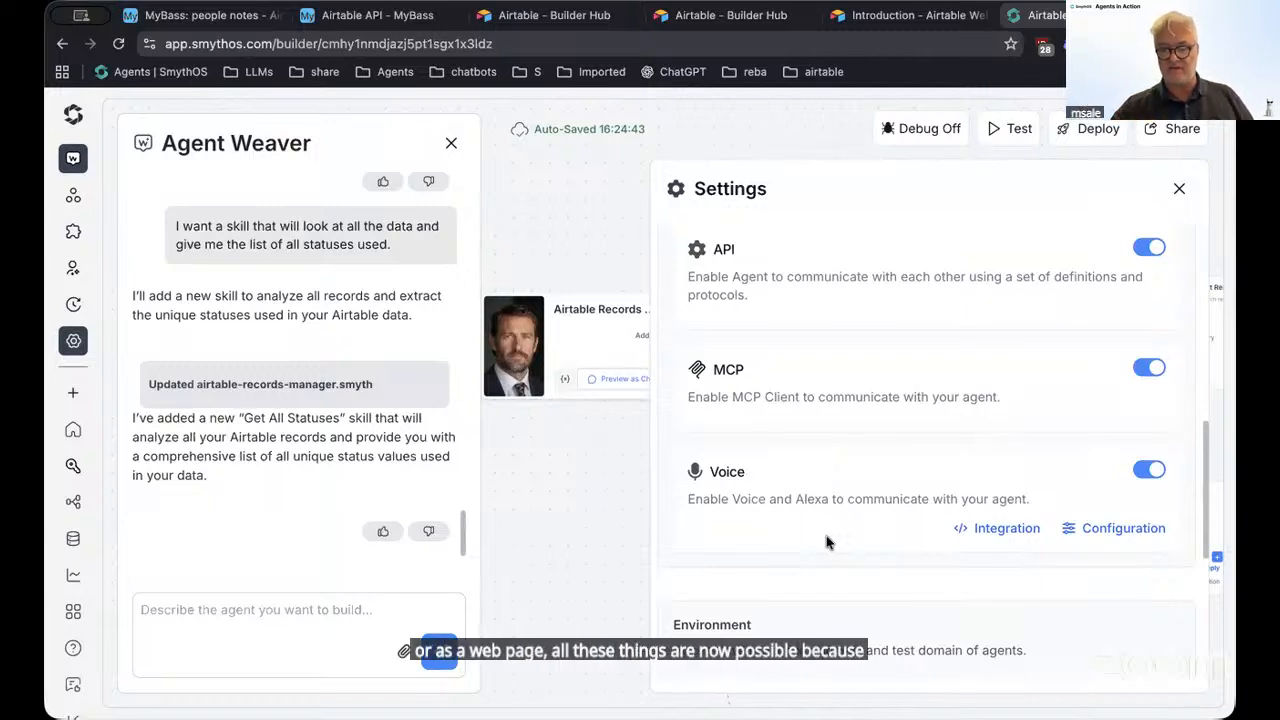
click(1179, 189)
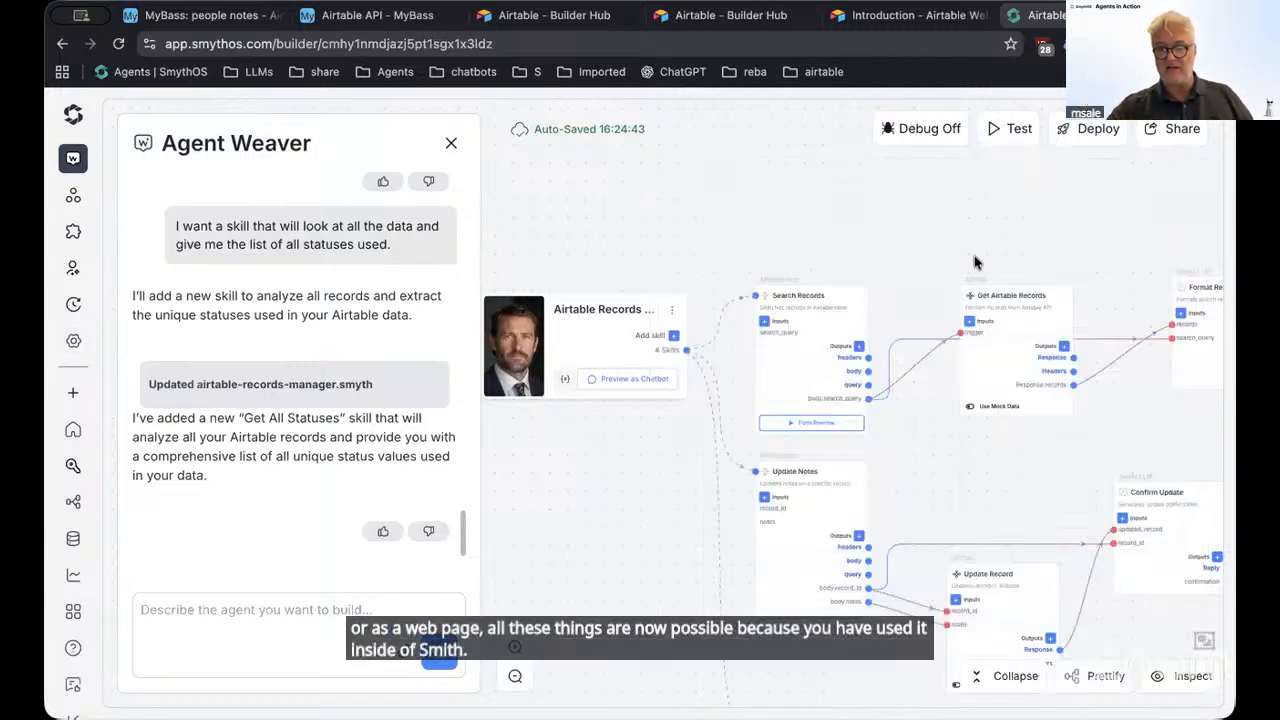
Pan the canvas to the Get All Statuses skill chain
drag(990, 244, 792, 168)
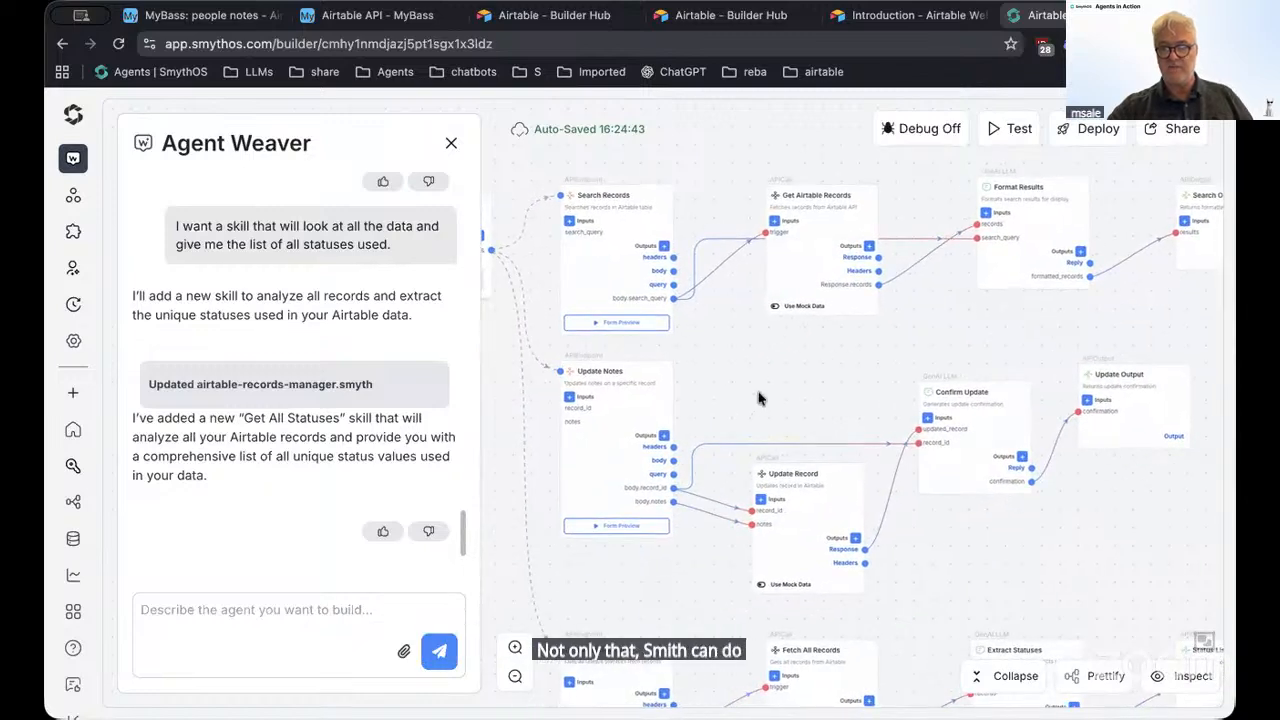
scroll(820, 289, down, 3)
drag(977, 447, 867, 352)
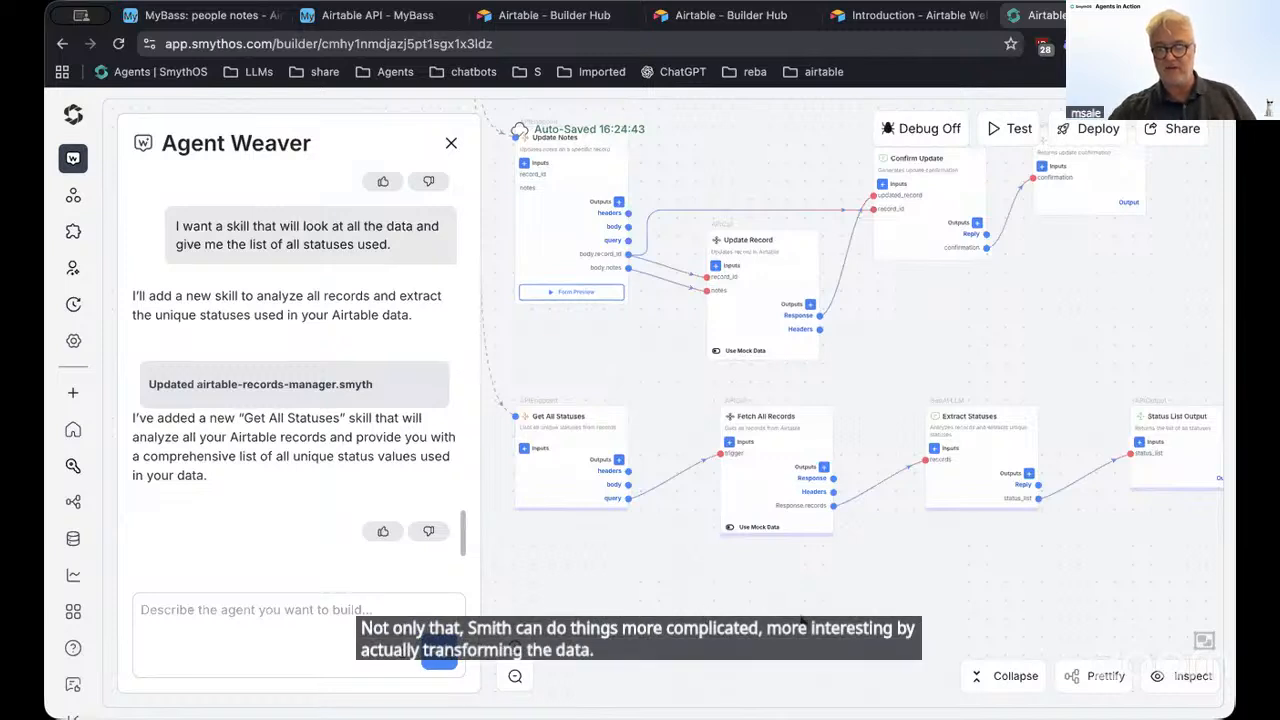
scroll(871, 586, left, 5)
scroll(971, 569, up, 2)
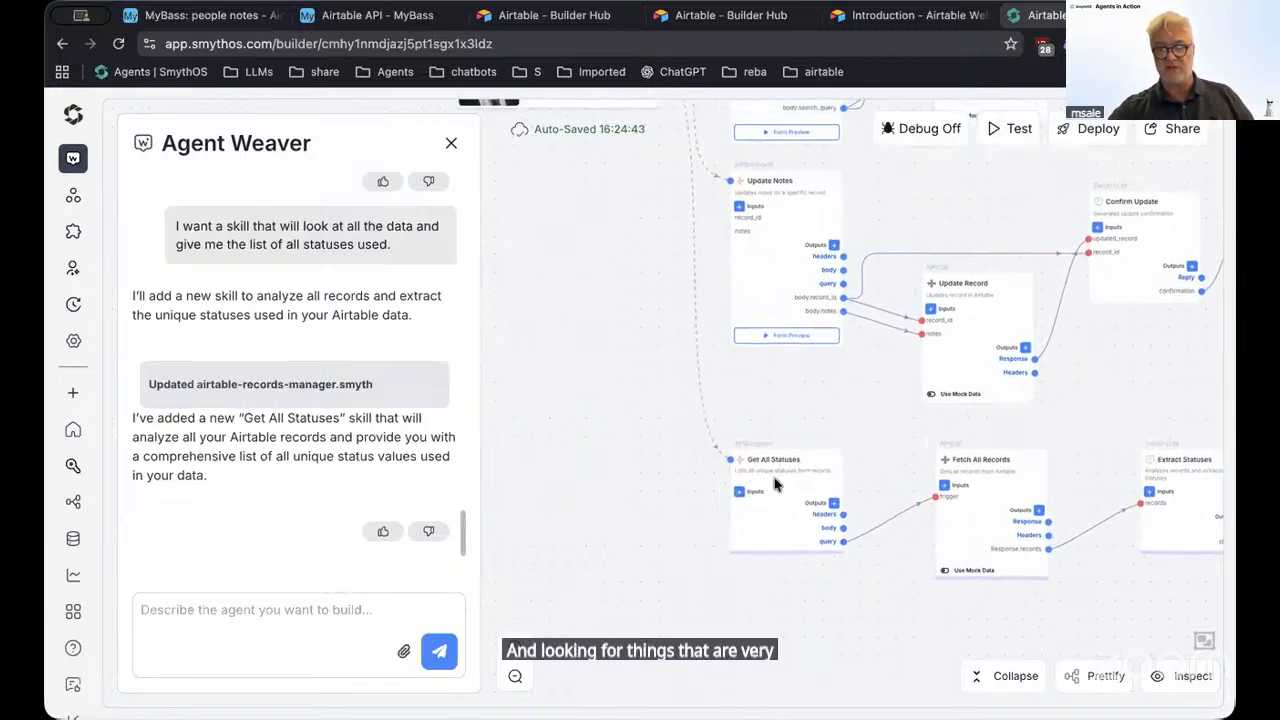
drag(558, 338, 593, 570)
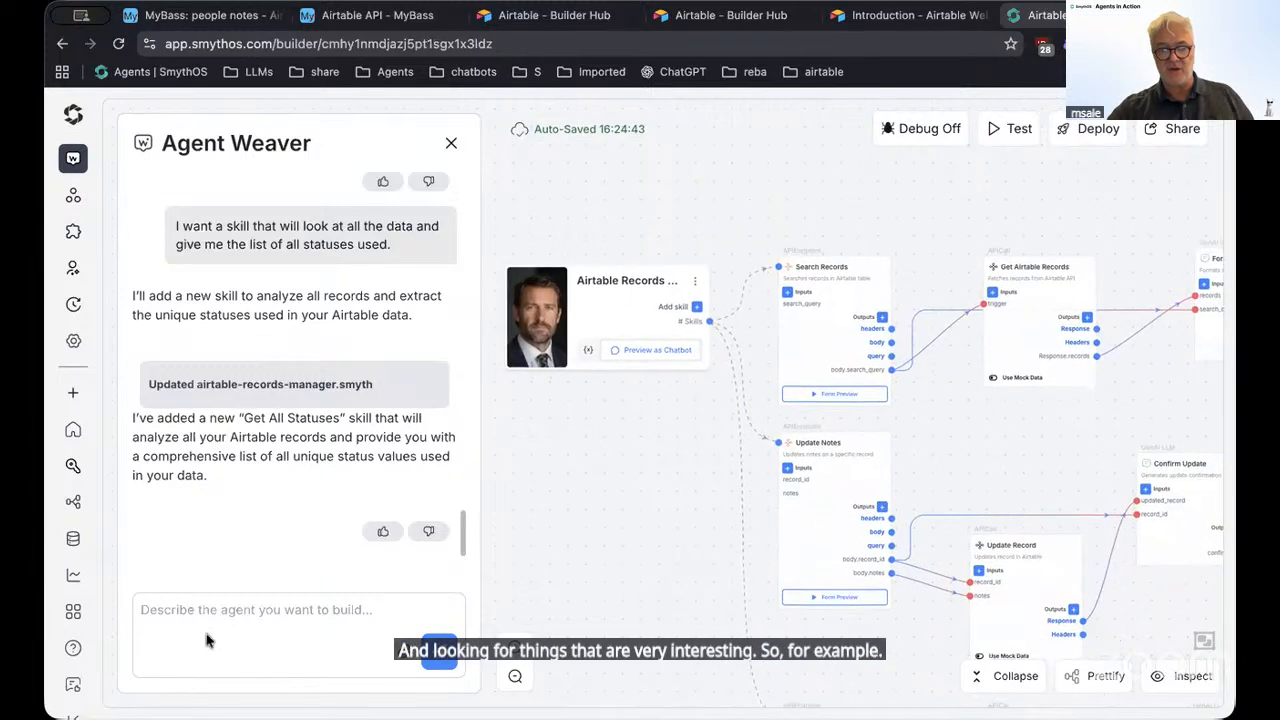
scroll(677, 457, down, 5)
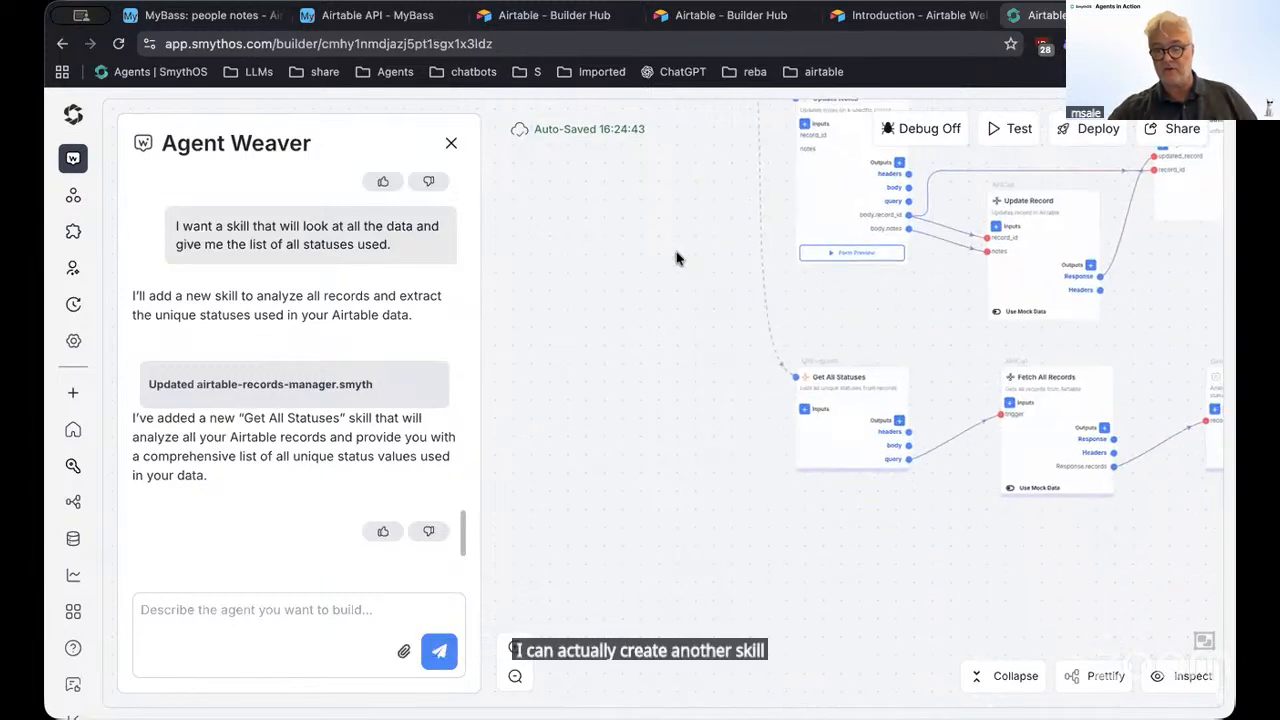
drag(760, 554, 714, 600)
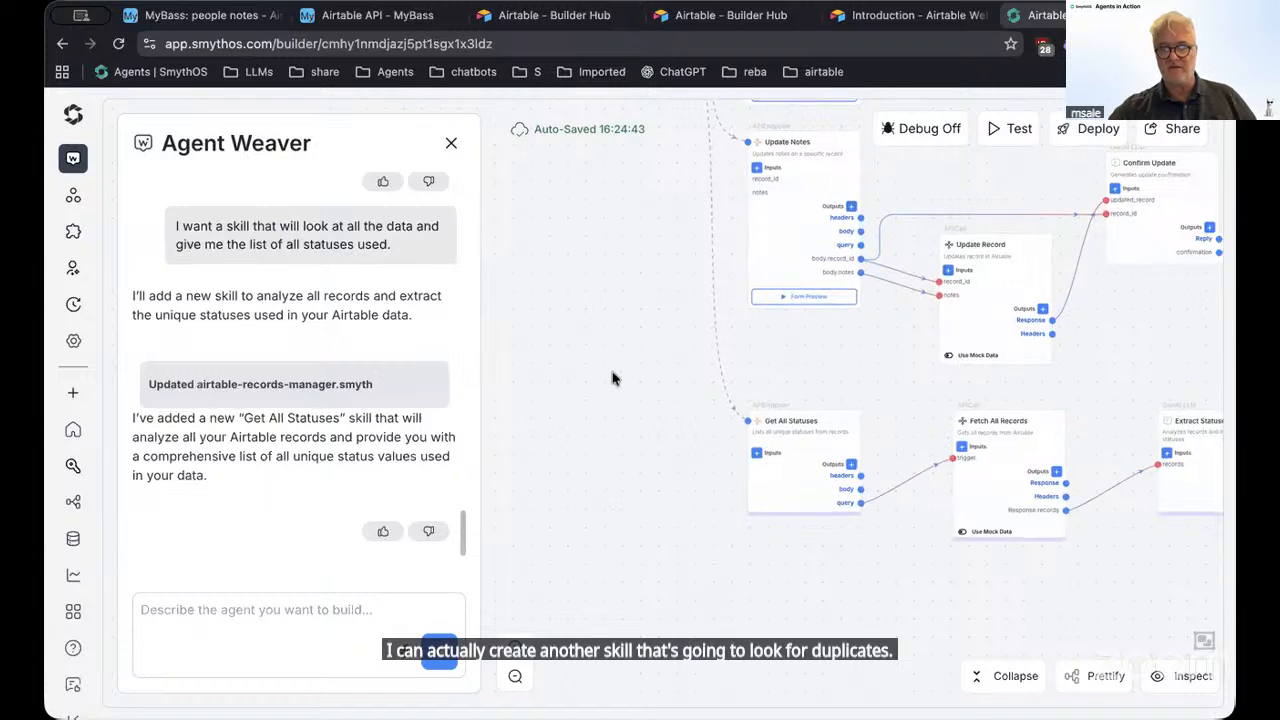
drag(691, 405, 557, 324)
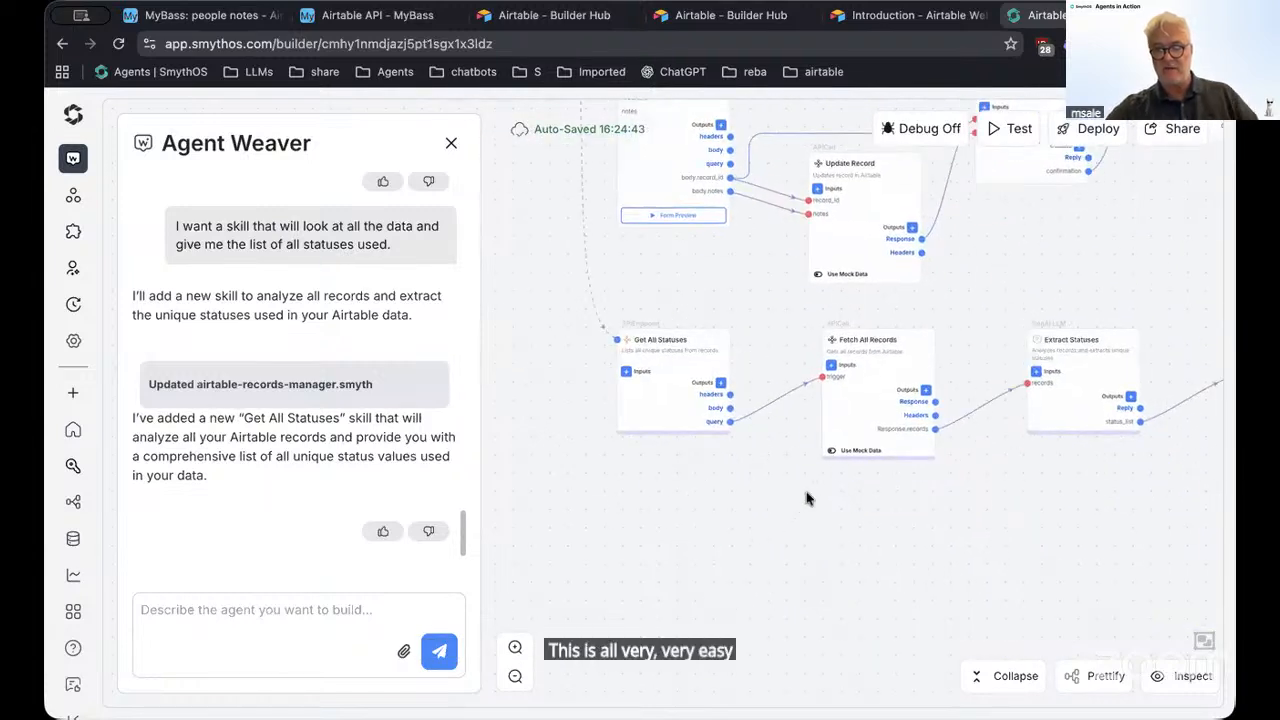
scroll(790, 488, up, 2)
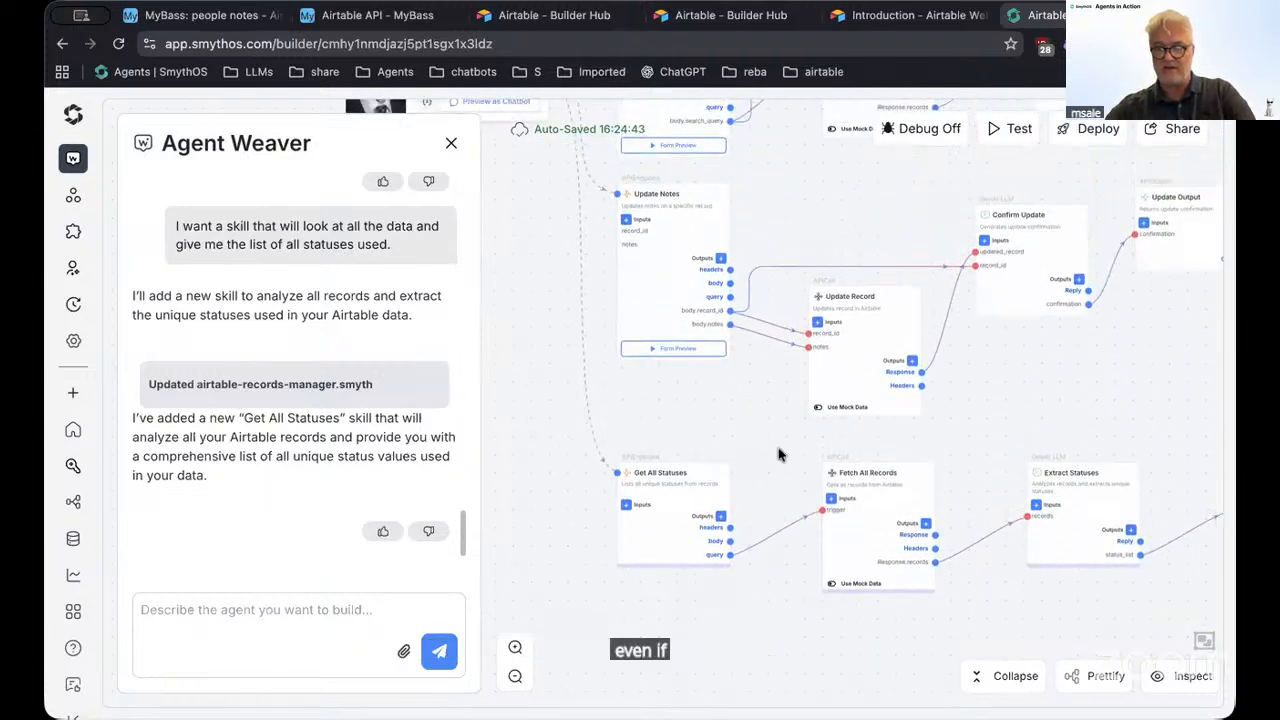
scroll(777, 463, up, 3)
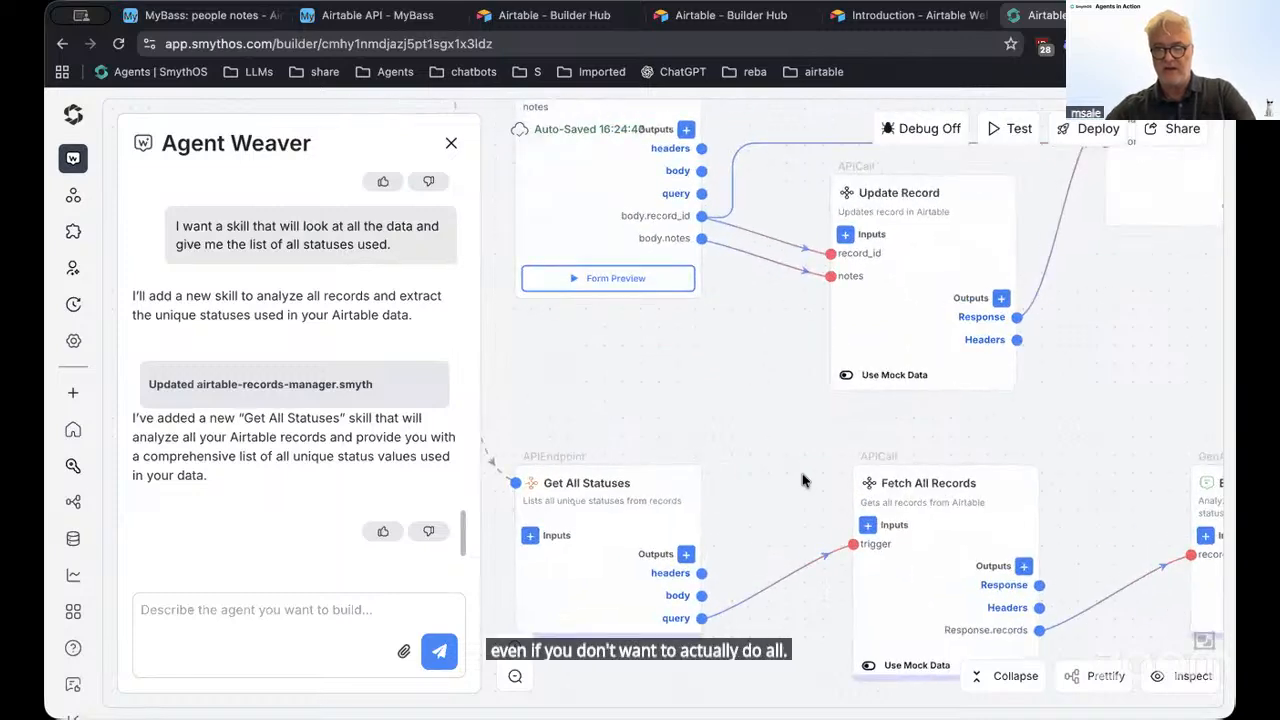
scroll(762, 450, down, 5)
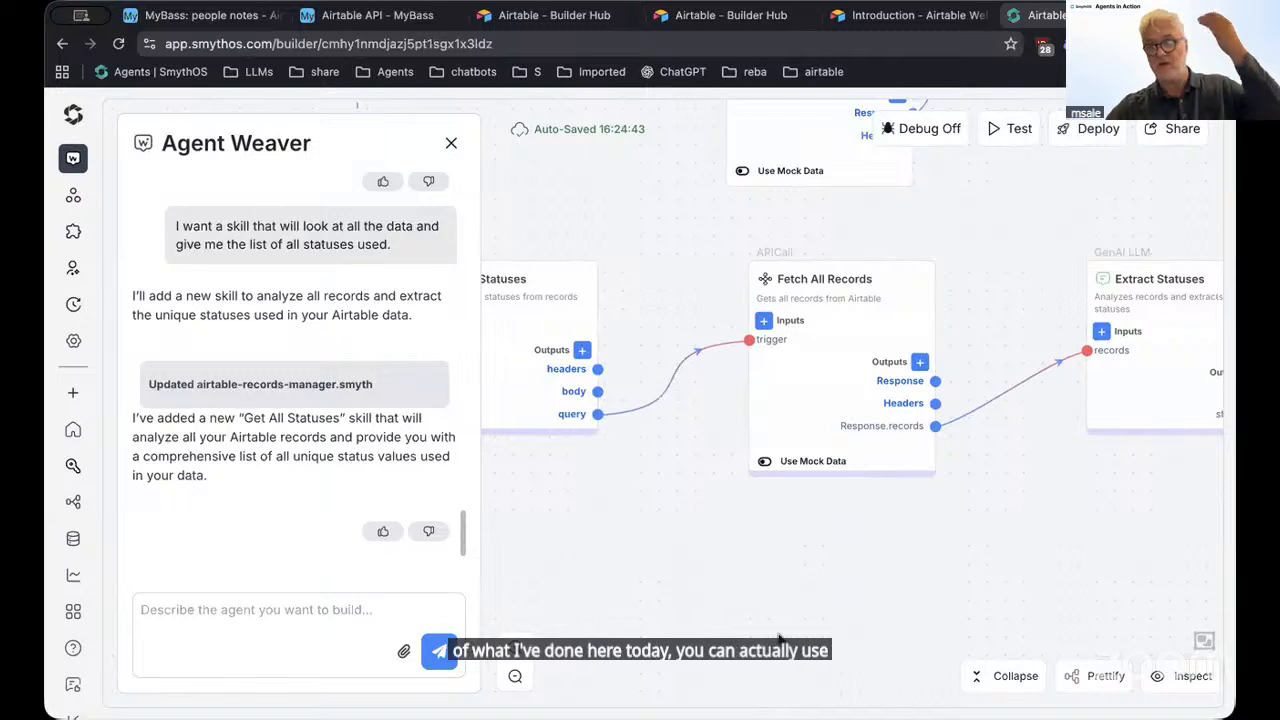
drag(795, 552, 671, 585)
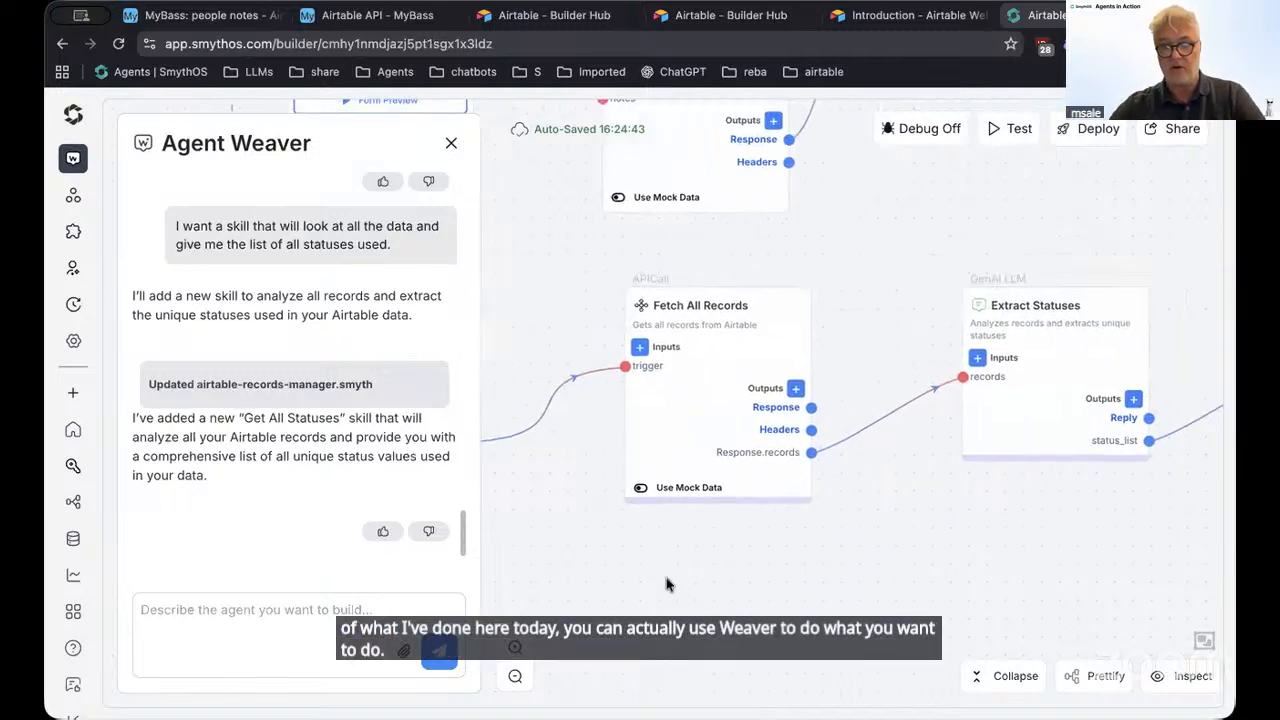
click(727, 347)
click(1180, 189)
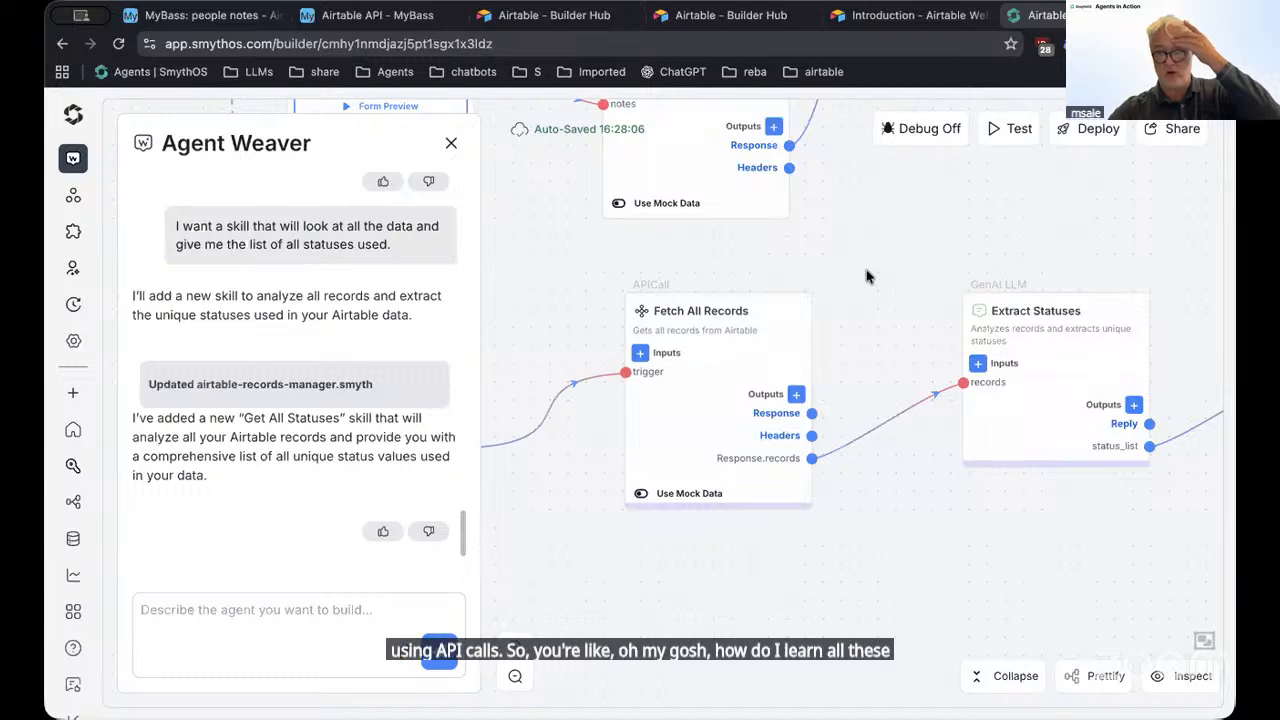
Read the Airtable List bases endpoint reference and its examples, then return to SmythOS
click(887, 24)
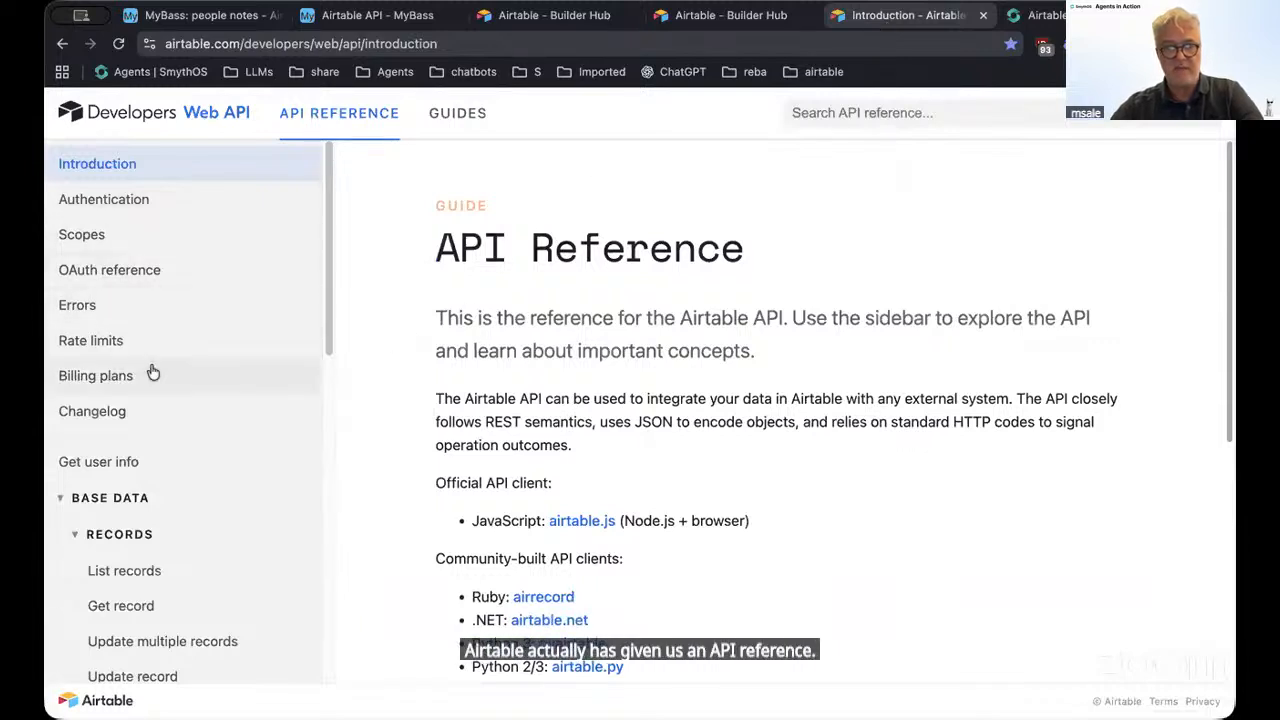
scroll(171, 400, down, 7)
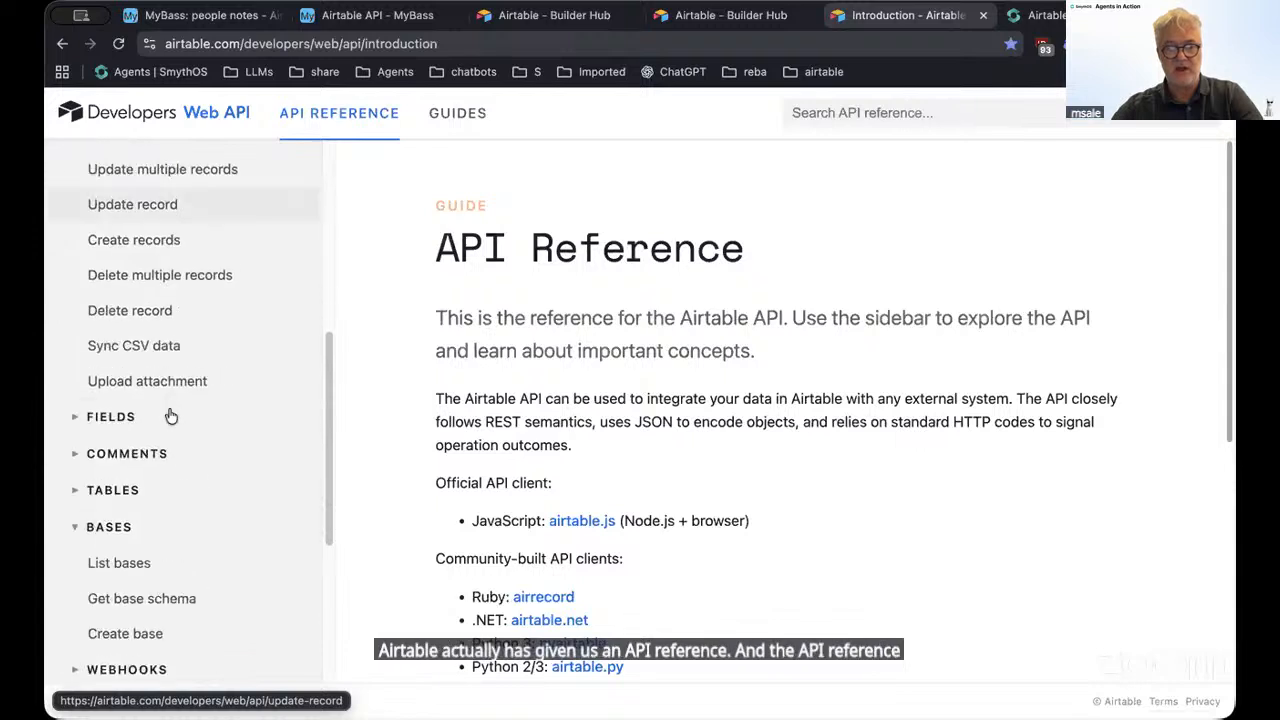
scroll(171, 414, down, 2)
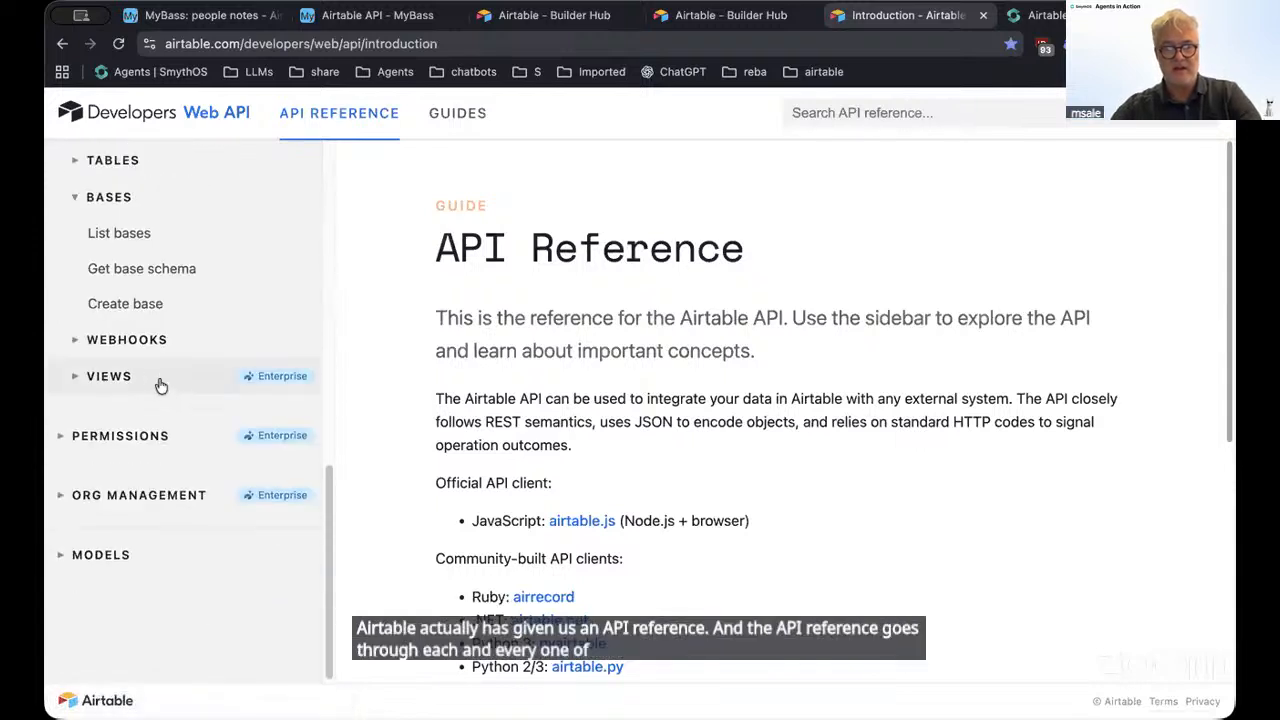
scroll(170, 400, up, 3)
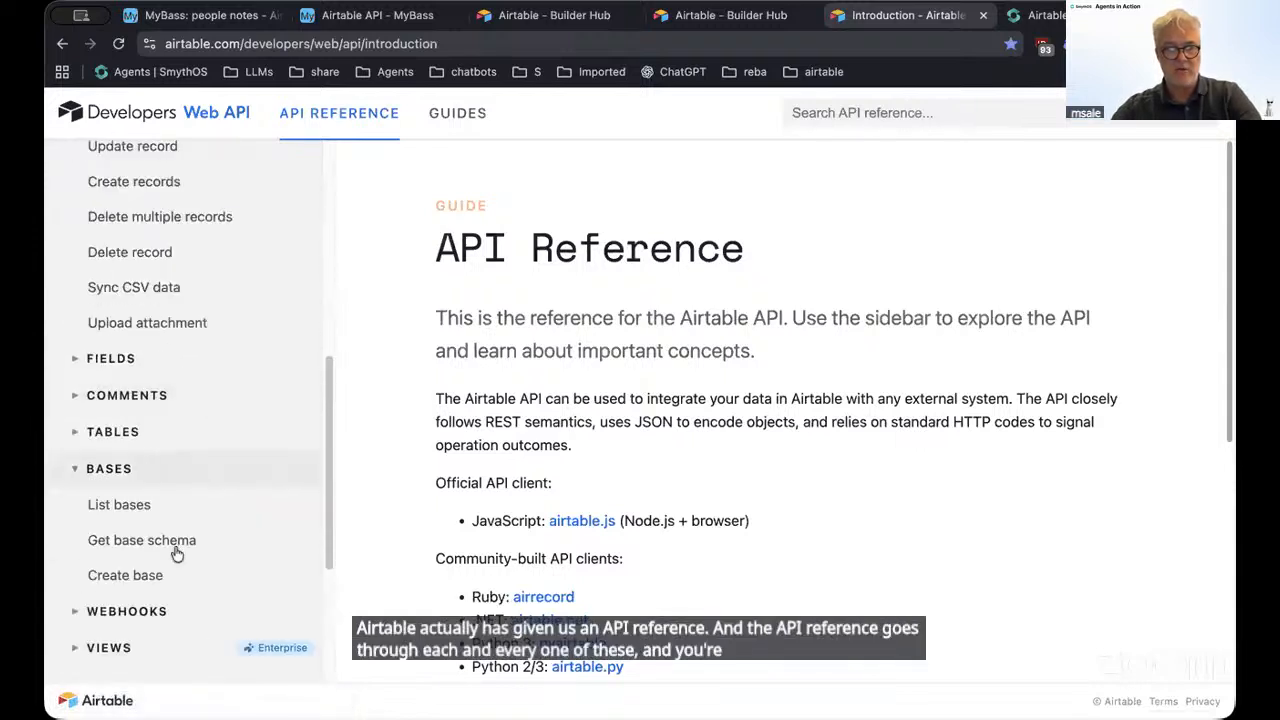
click(141, 505)
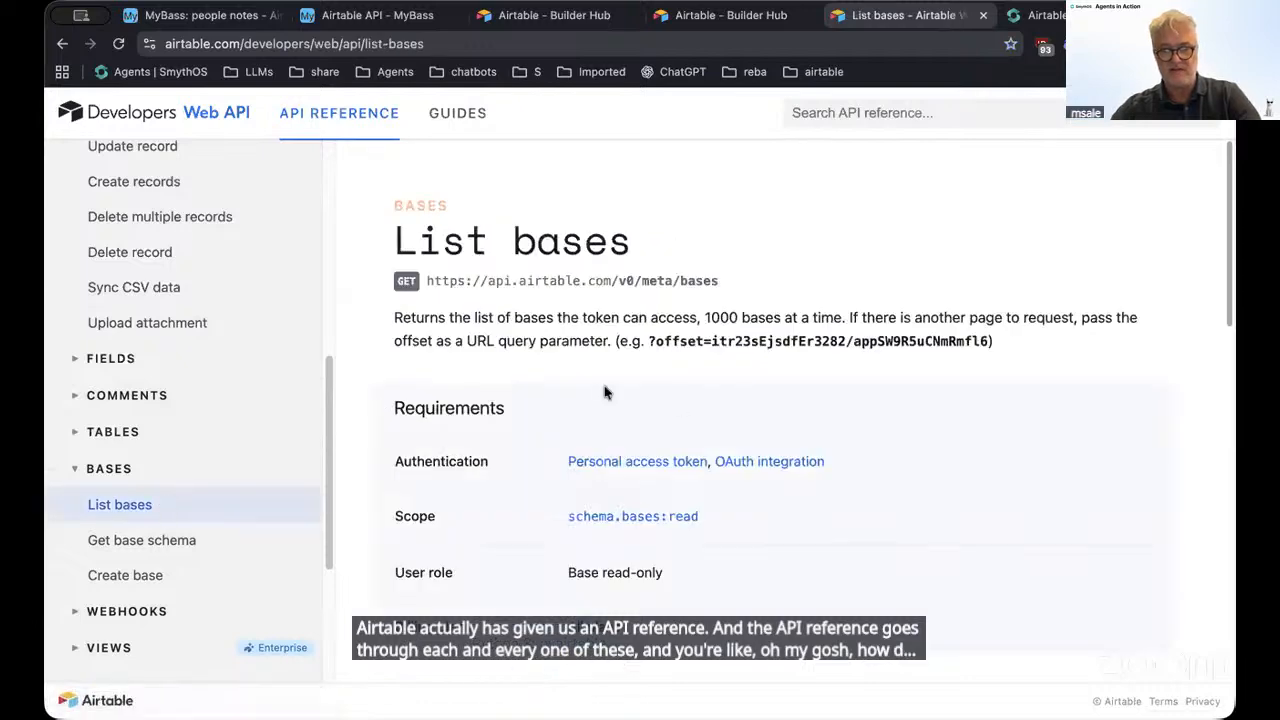
scroll(688, 374, down, 3)
scroll(688, 374, down, 6)
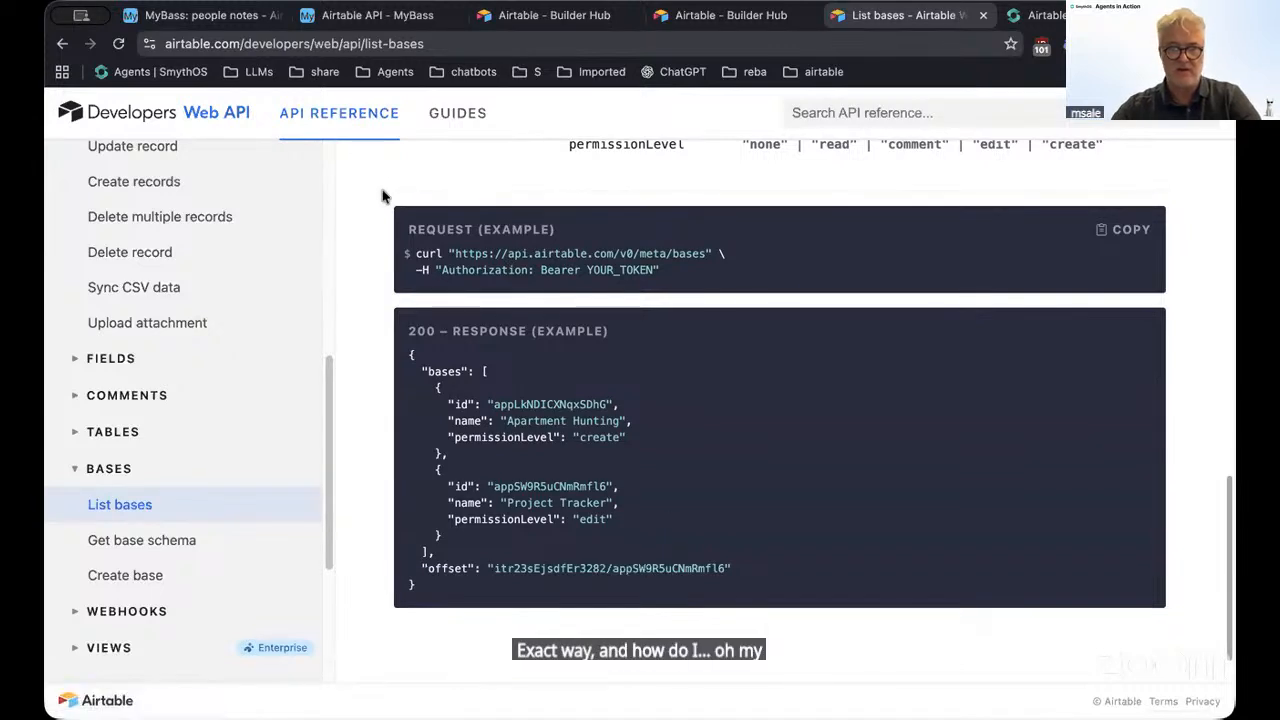
click(1042, 16)
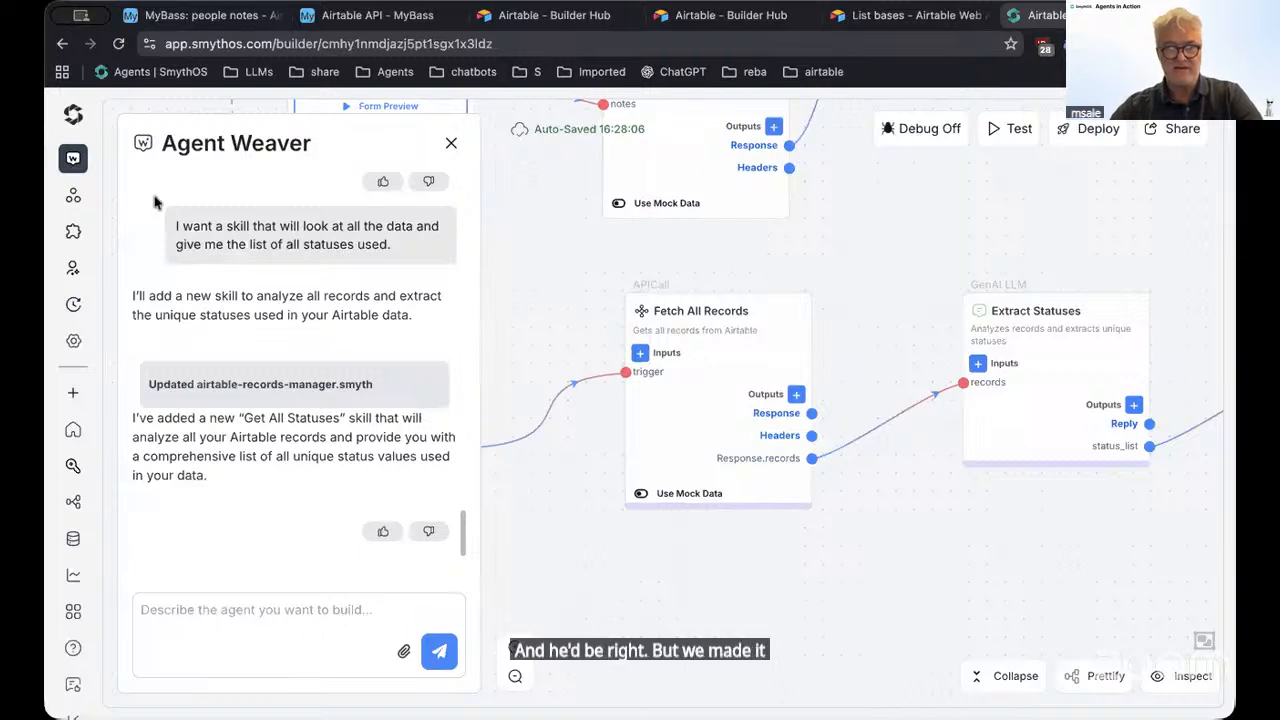
Open Home in a new tab, create a blank agent, and drop a Postman collection onto it
right_click(79, 108)
click(180, 120)
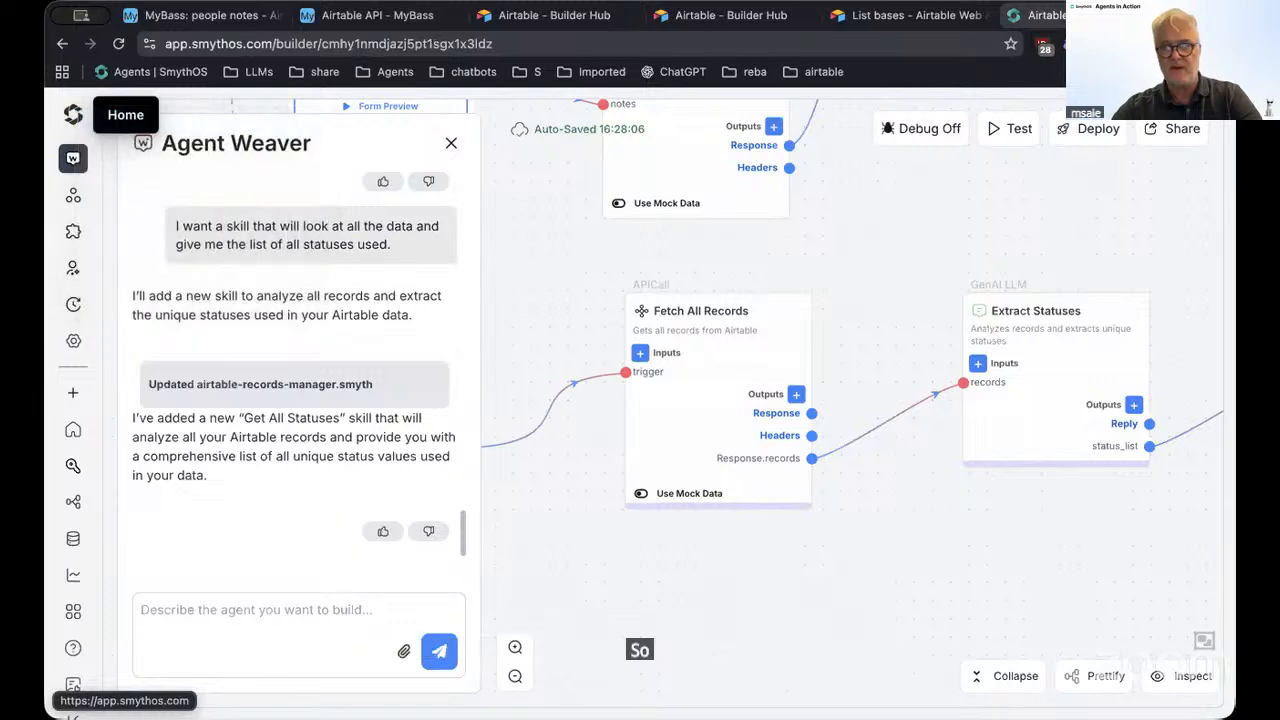
click(73, 114)
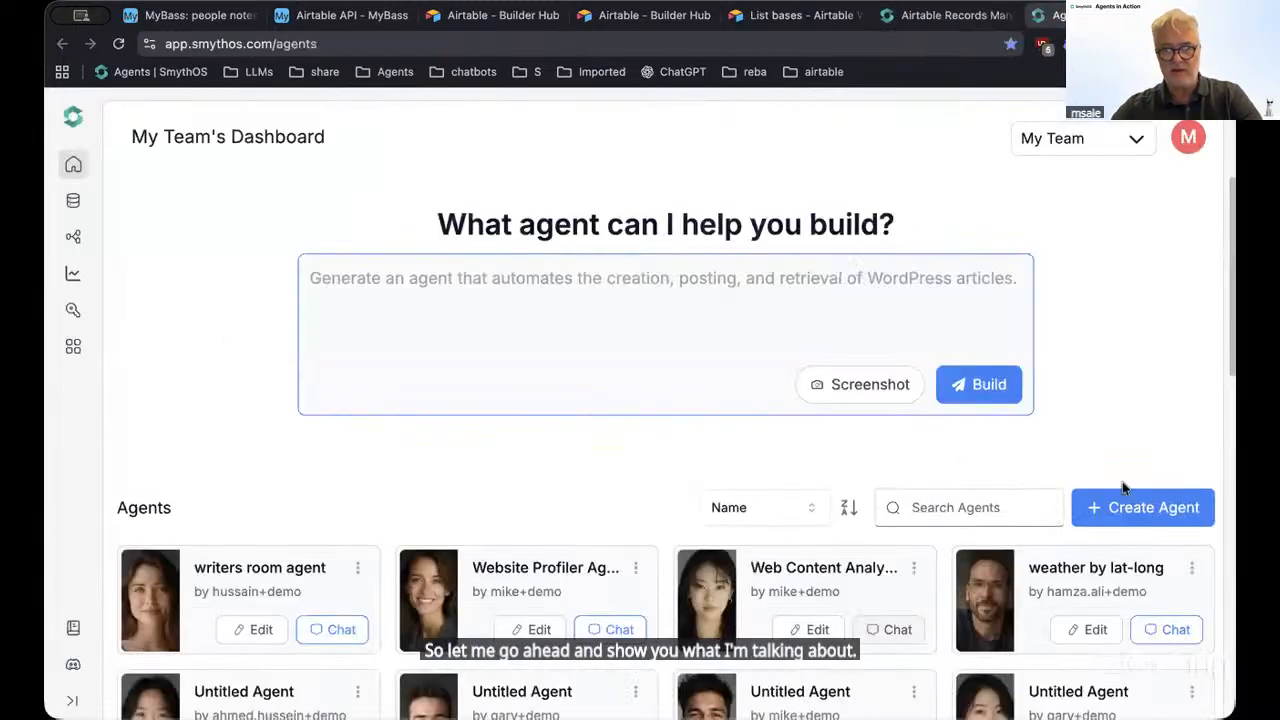
click(1143, 507)
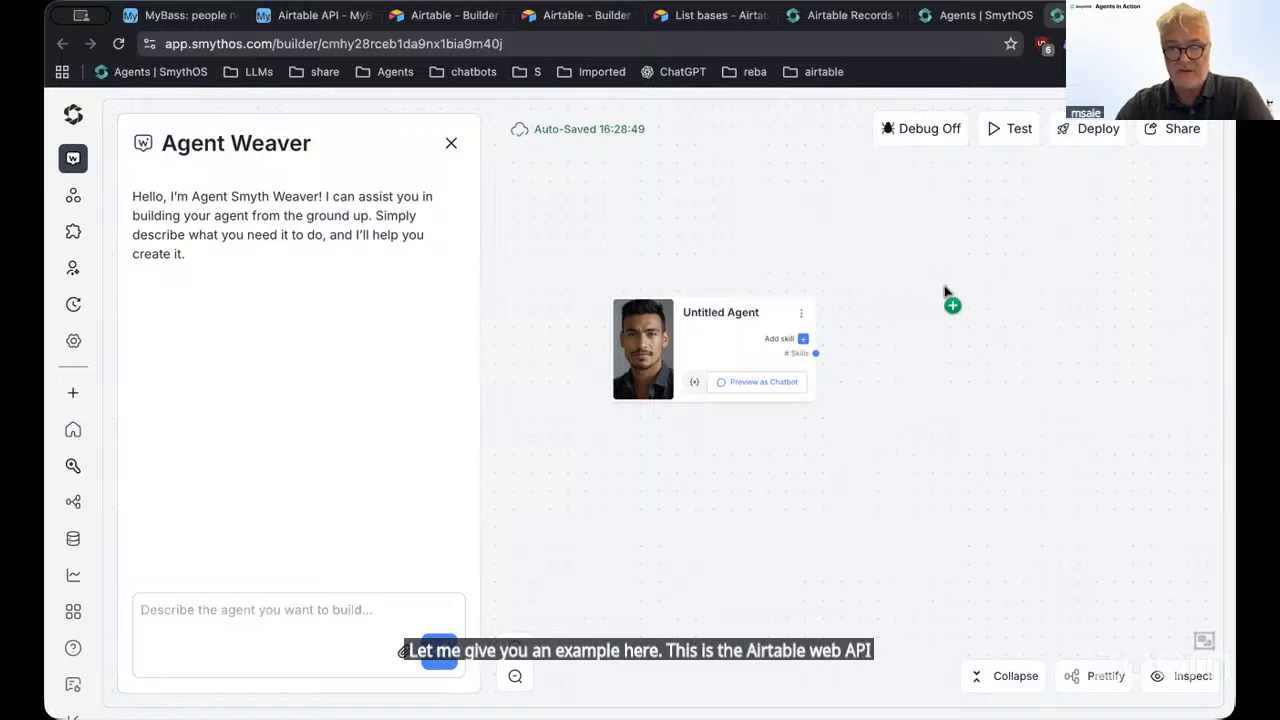
drag(945, 292, 942, 292)
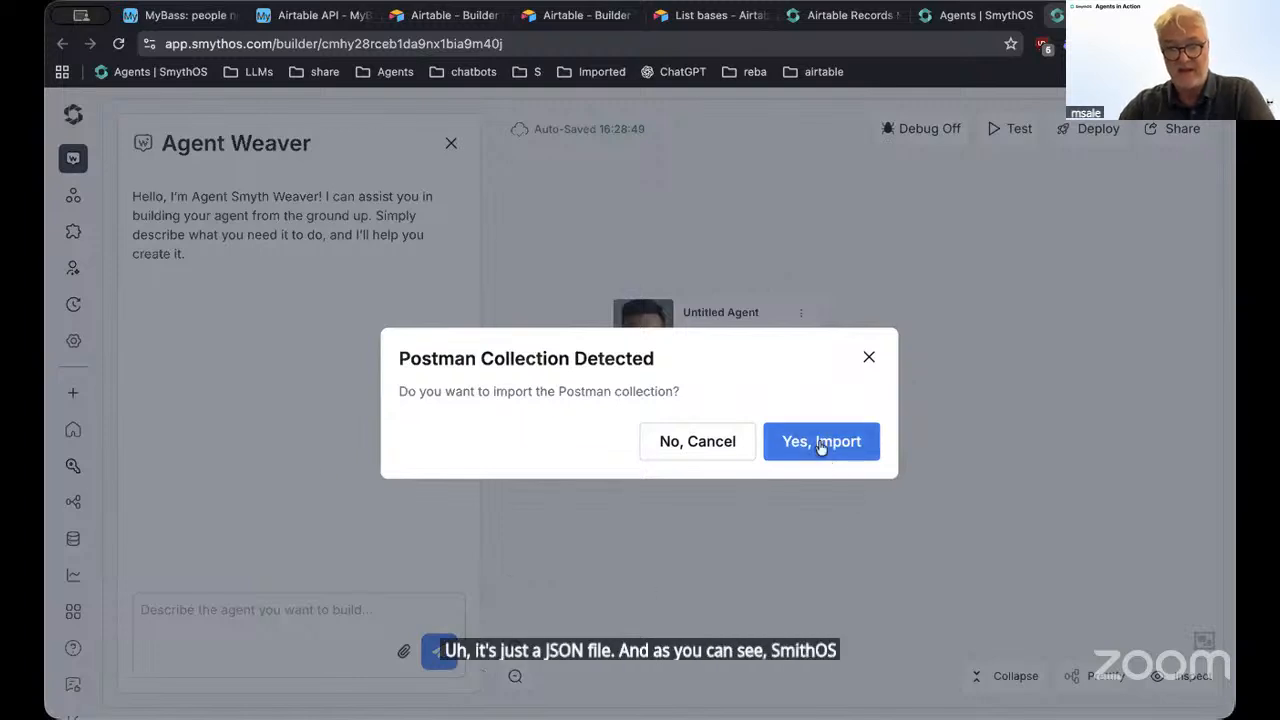
Confirm the Postman import and pan across the generated Airtable API call nodes
click(858, 443)
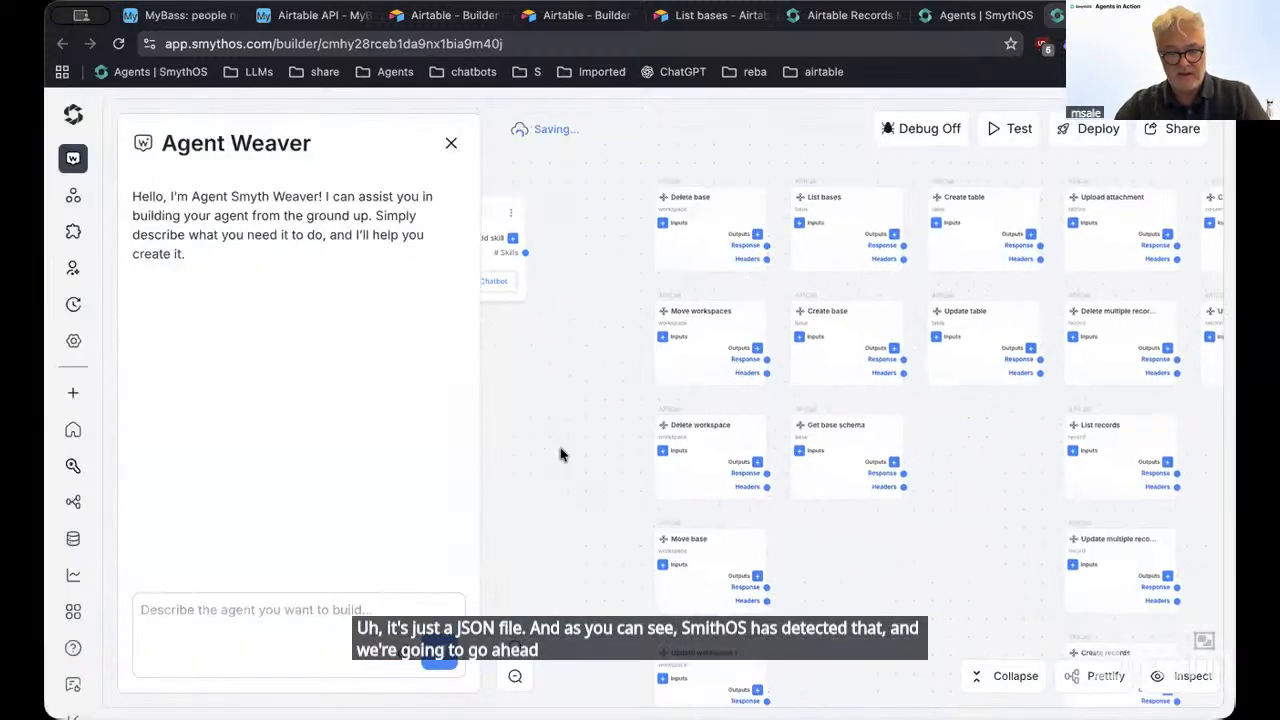
scroll(575, 446, up, 2)
scroll(575, 446, up, 2)
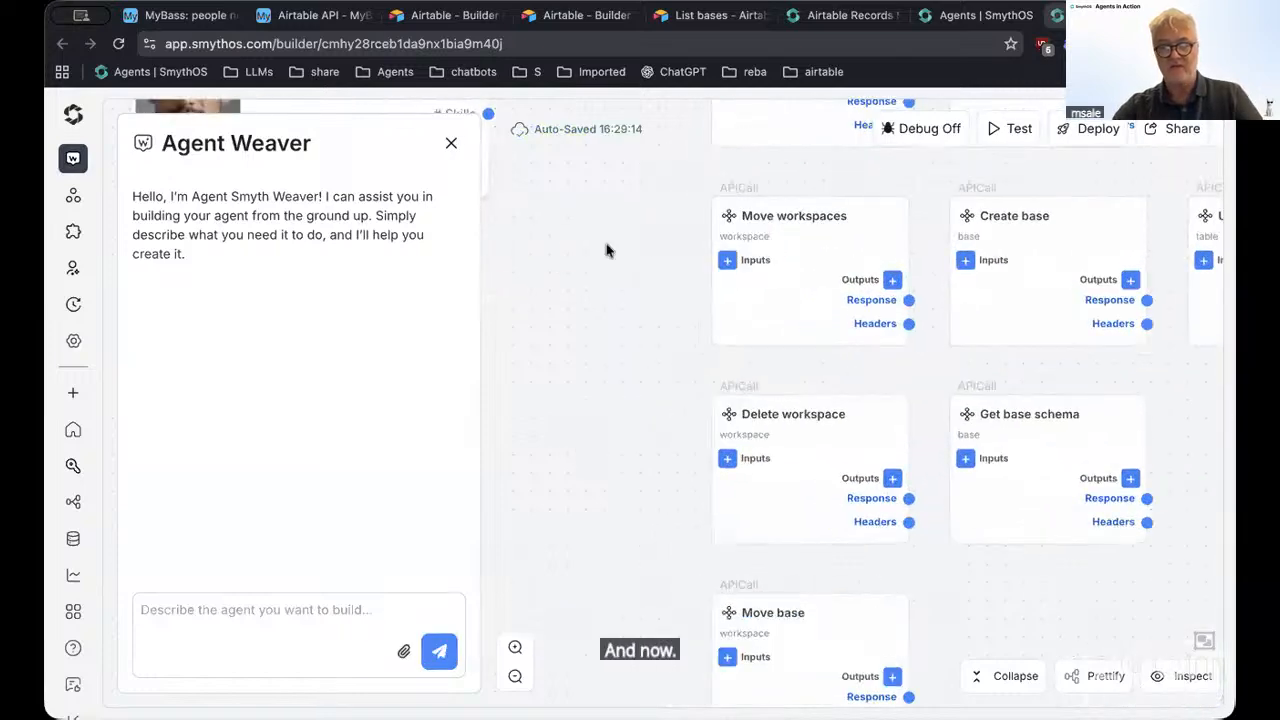
drag(606, 245, 497, 545)
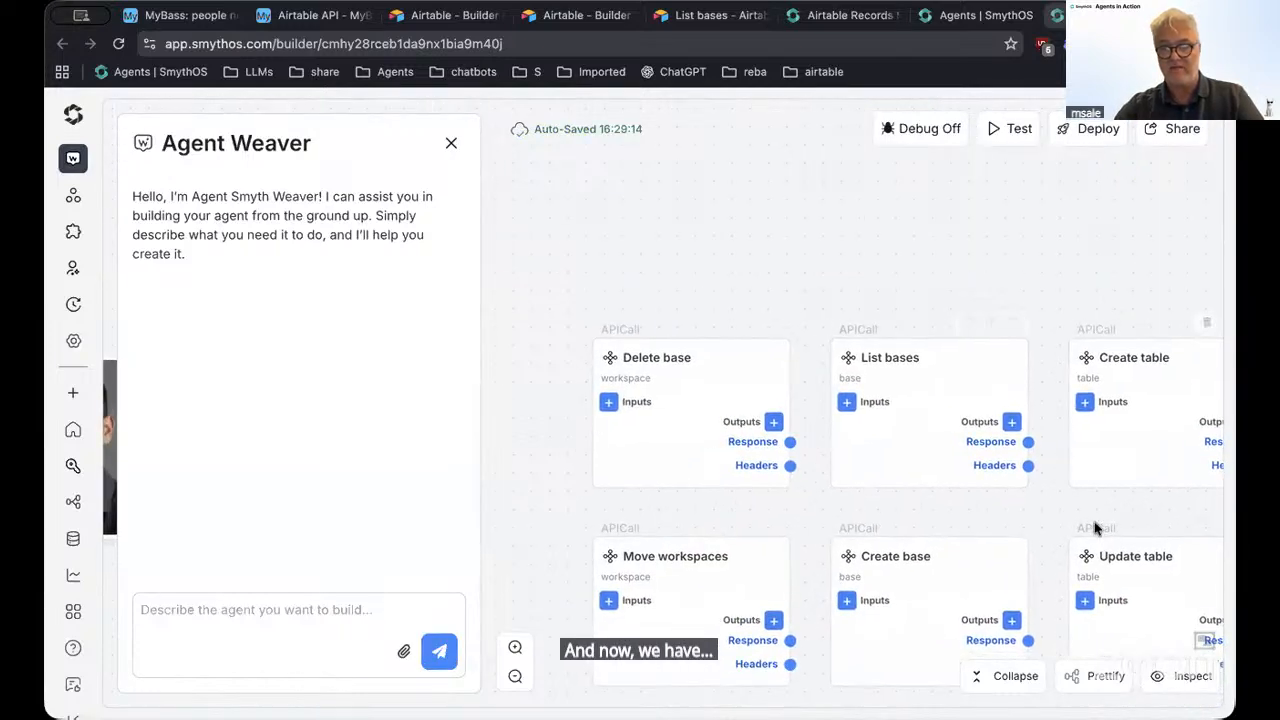
drag(1090, 498, 878, 496)
scroll(1034, 477, right, 8)
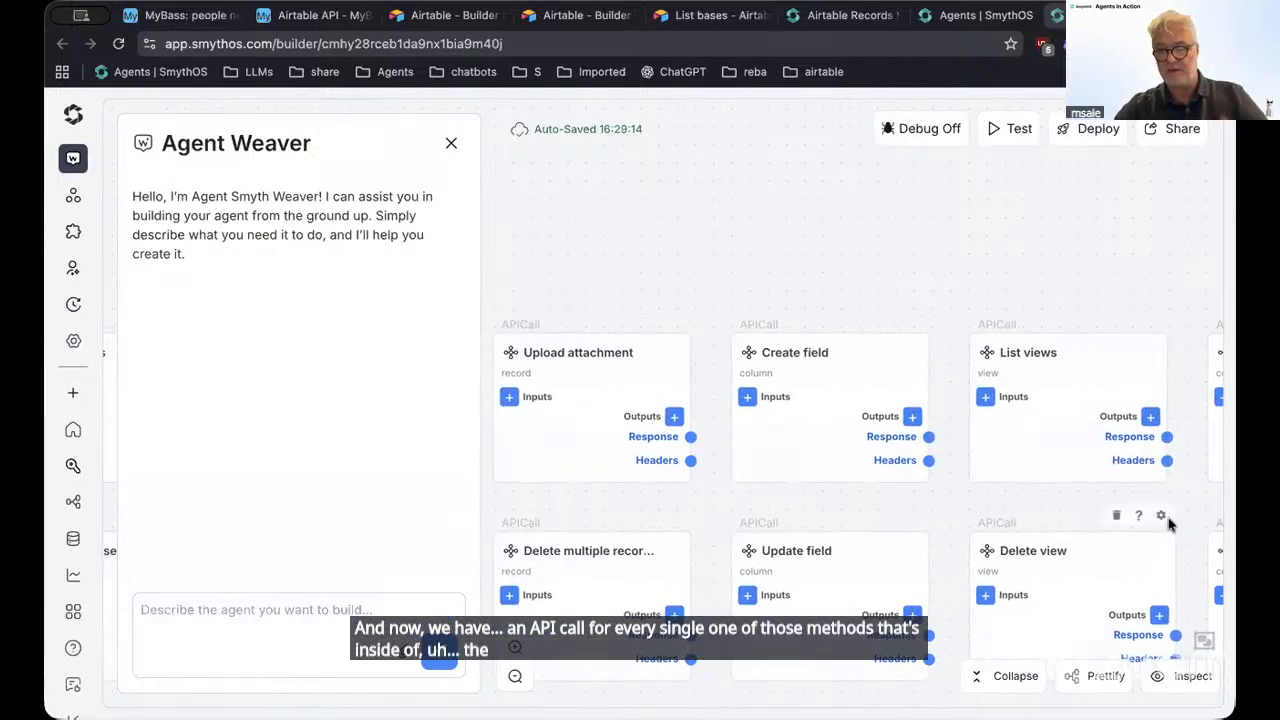
scroll(1086, 509, right, 10)
scroll(810, 455, right, 10)
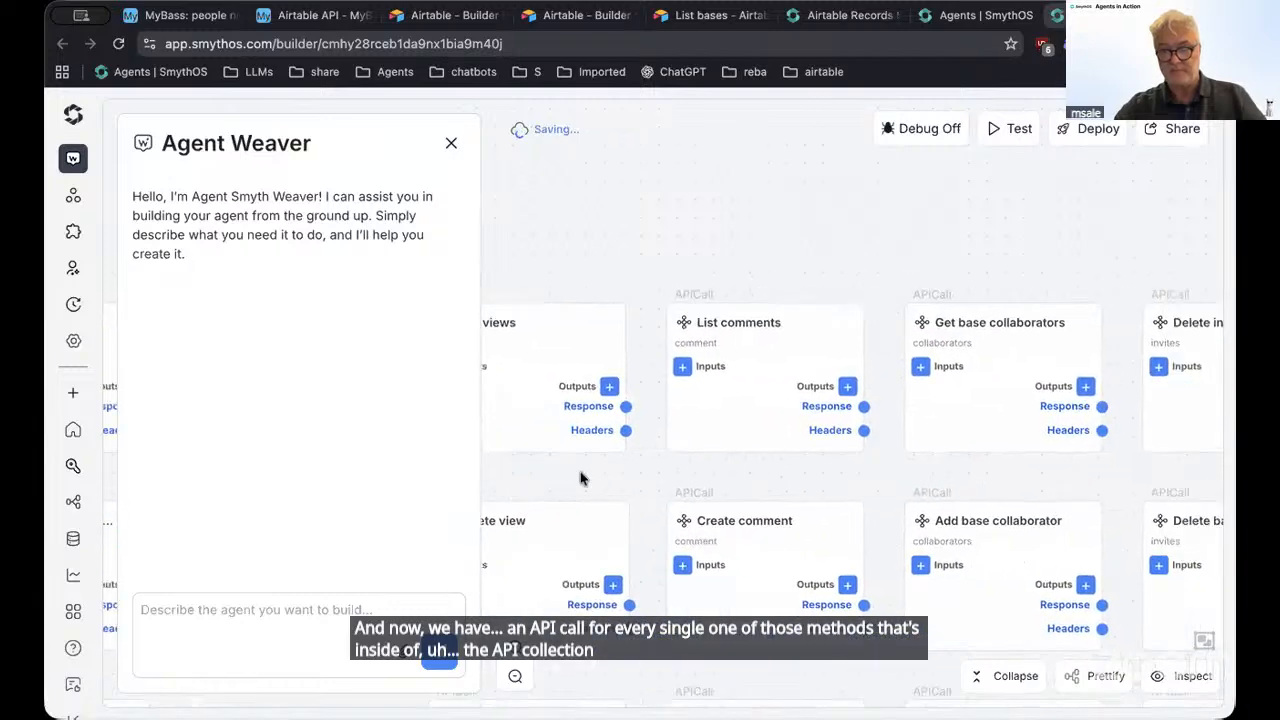
scroll(997, 457, right, 2)
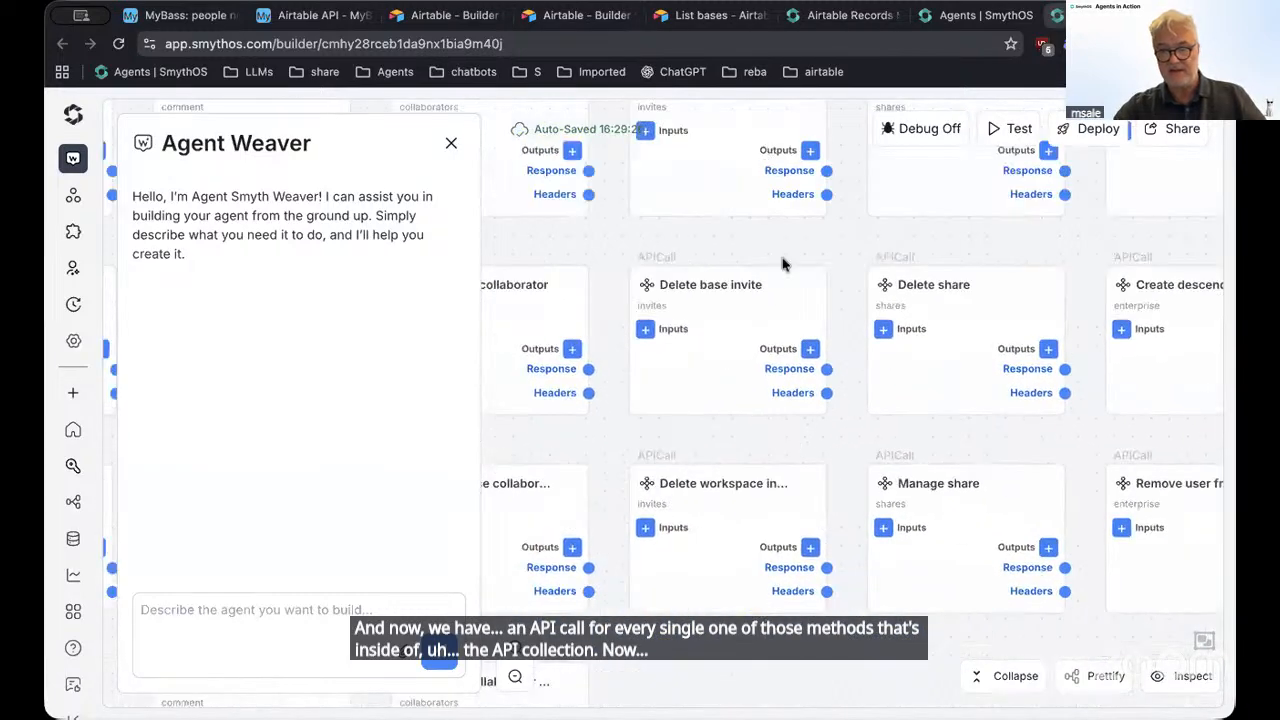
drag(781, 672, 1100, 454)
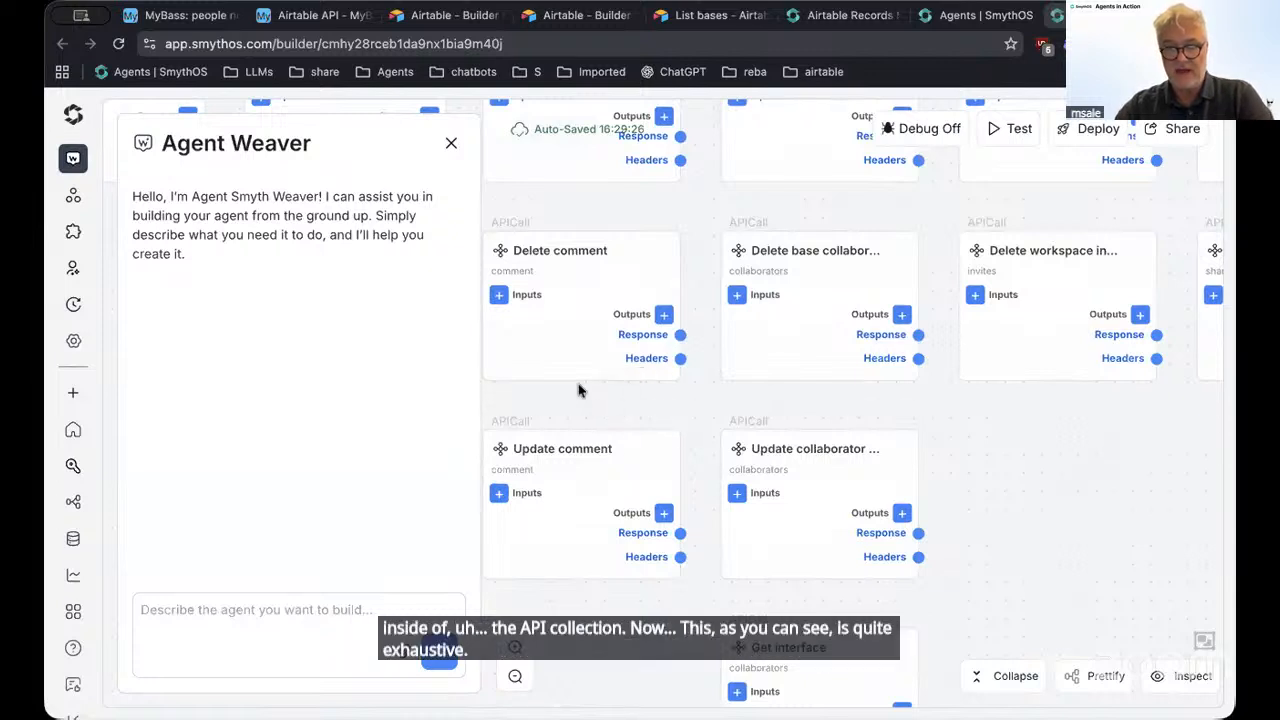
right_click(1043, 479)
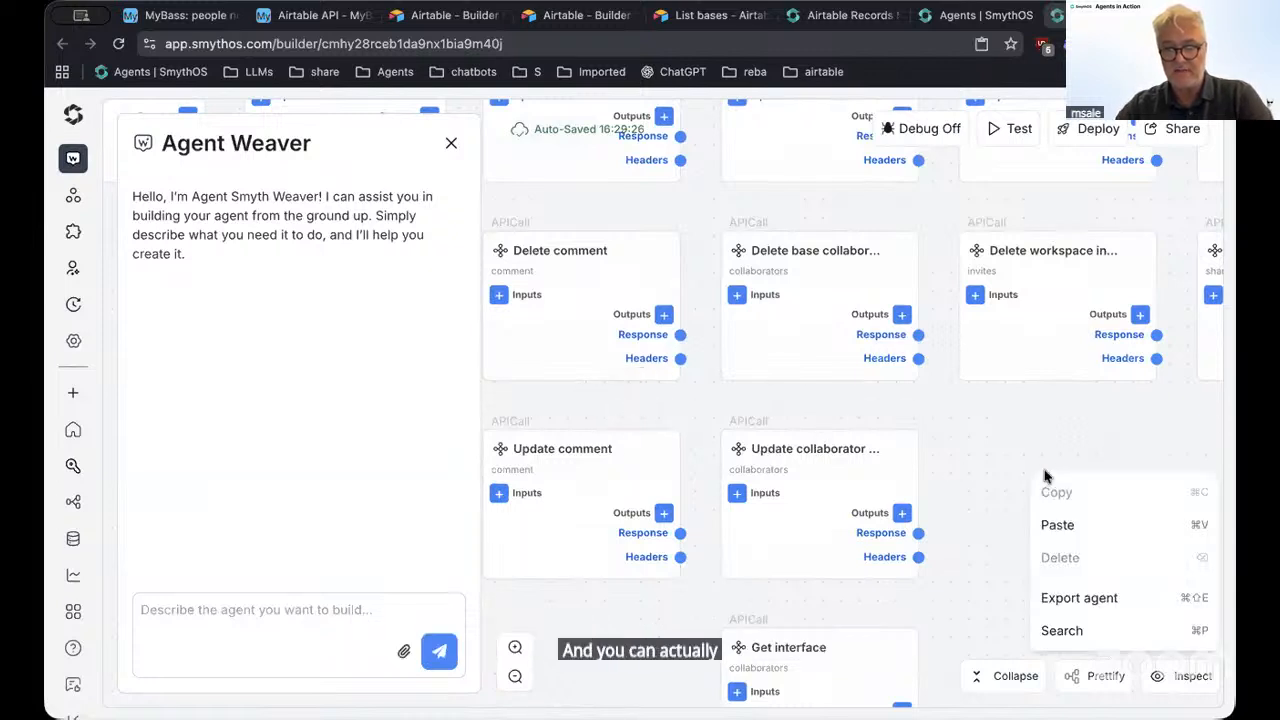
Close Agent Weaver, search the canvas for 'delete', and open the Delete base node's settings
click(1061, 631)
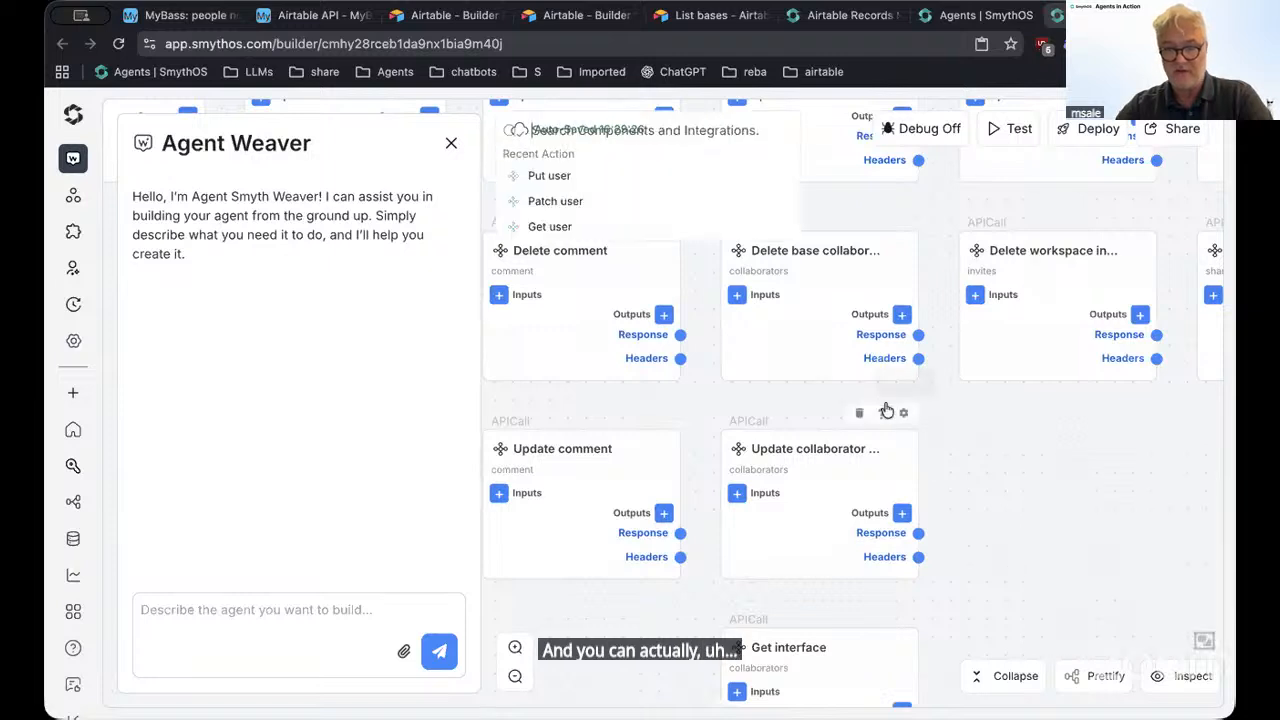
click(451, 143)
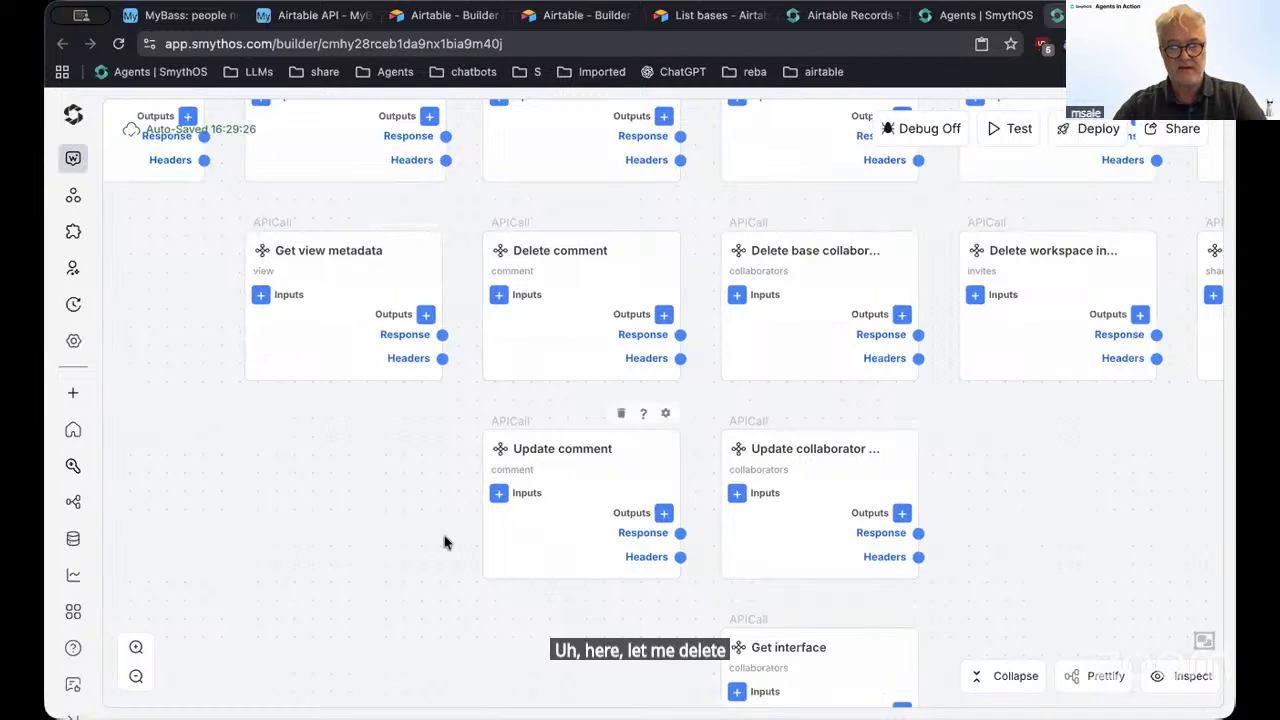
right_click(301, 519)
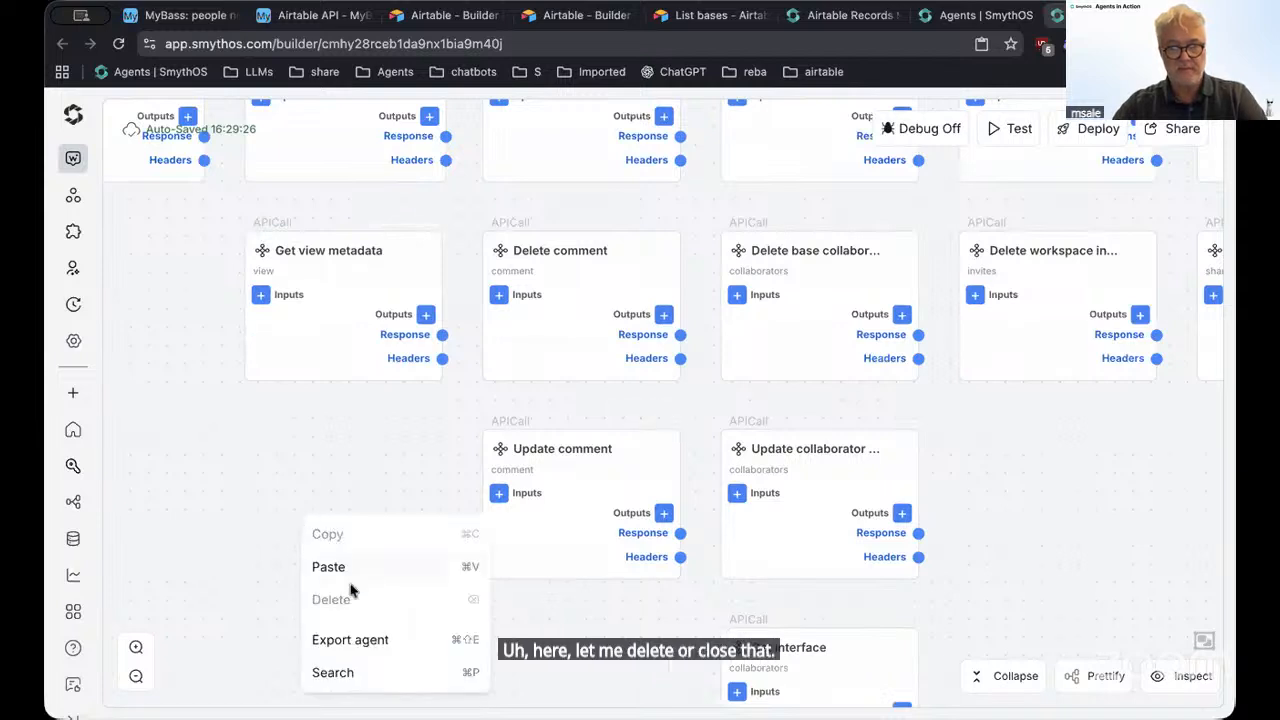
click(336, 672)
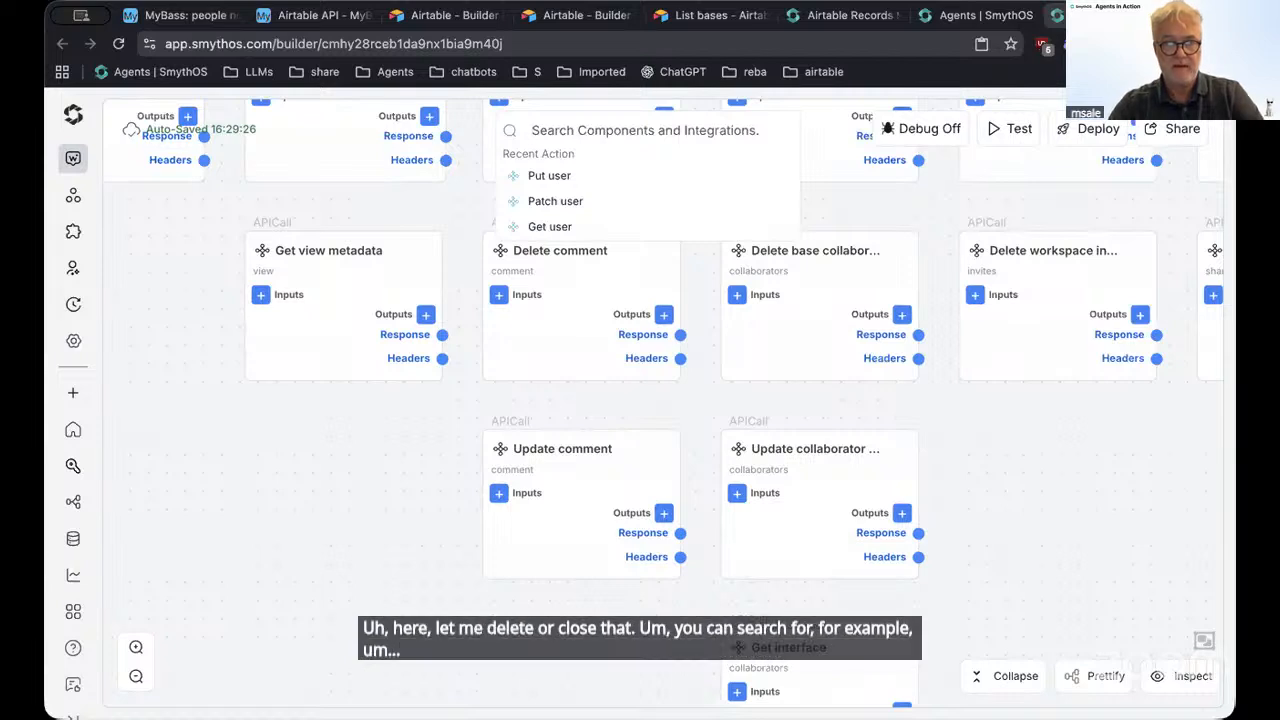
text(delete)
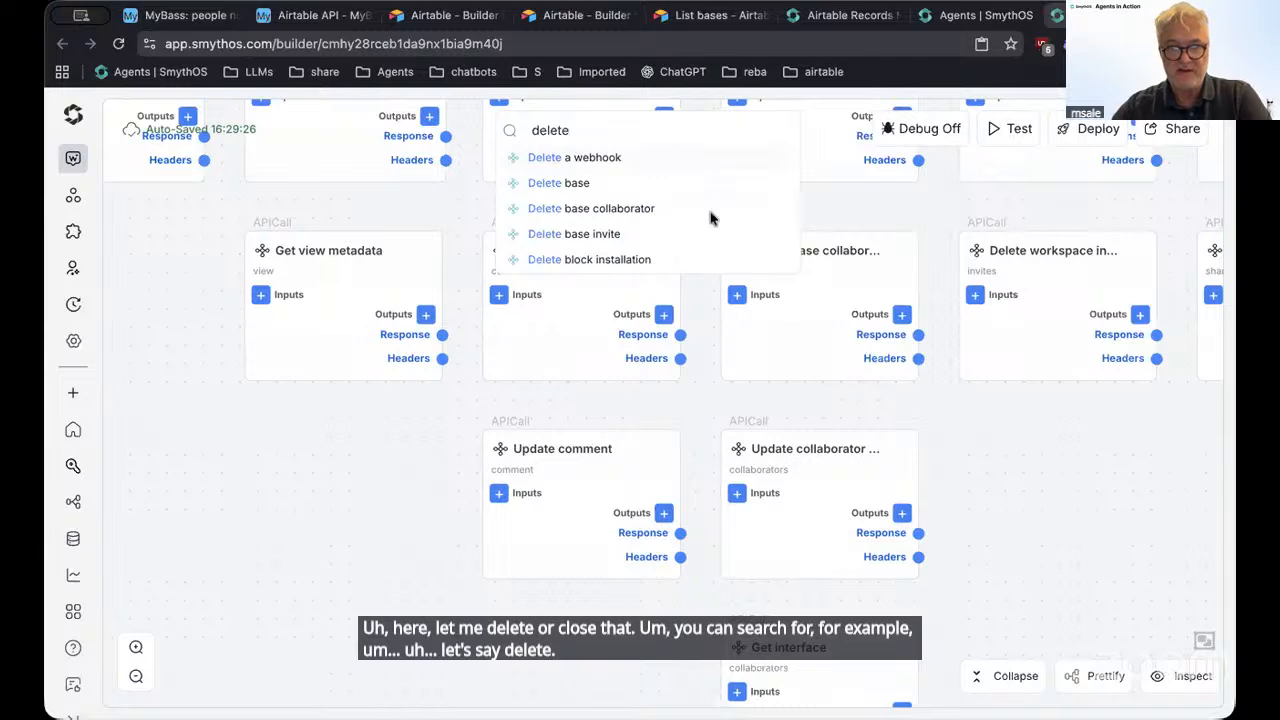
click(583, 187)
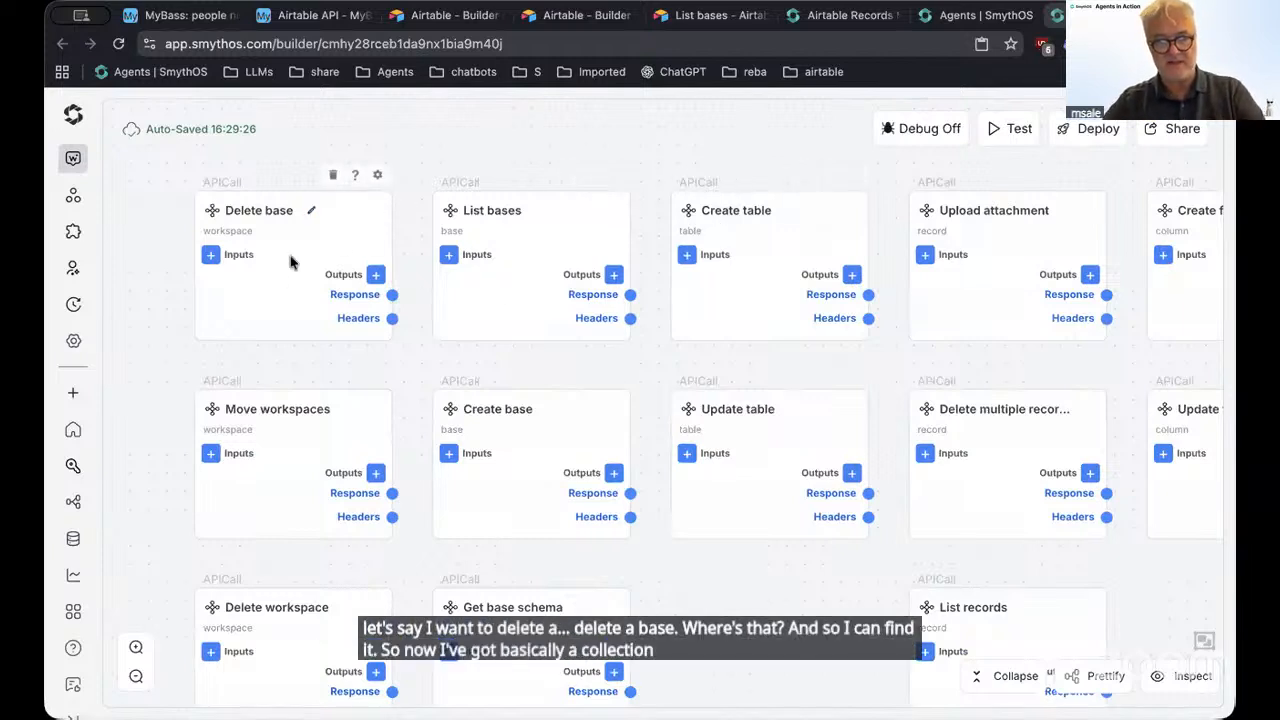
click(290, 333)
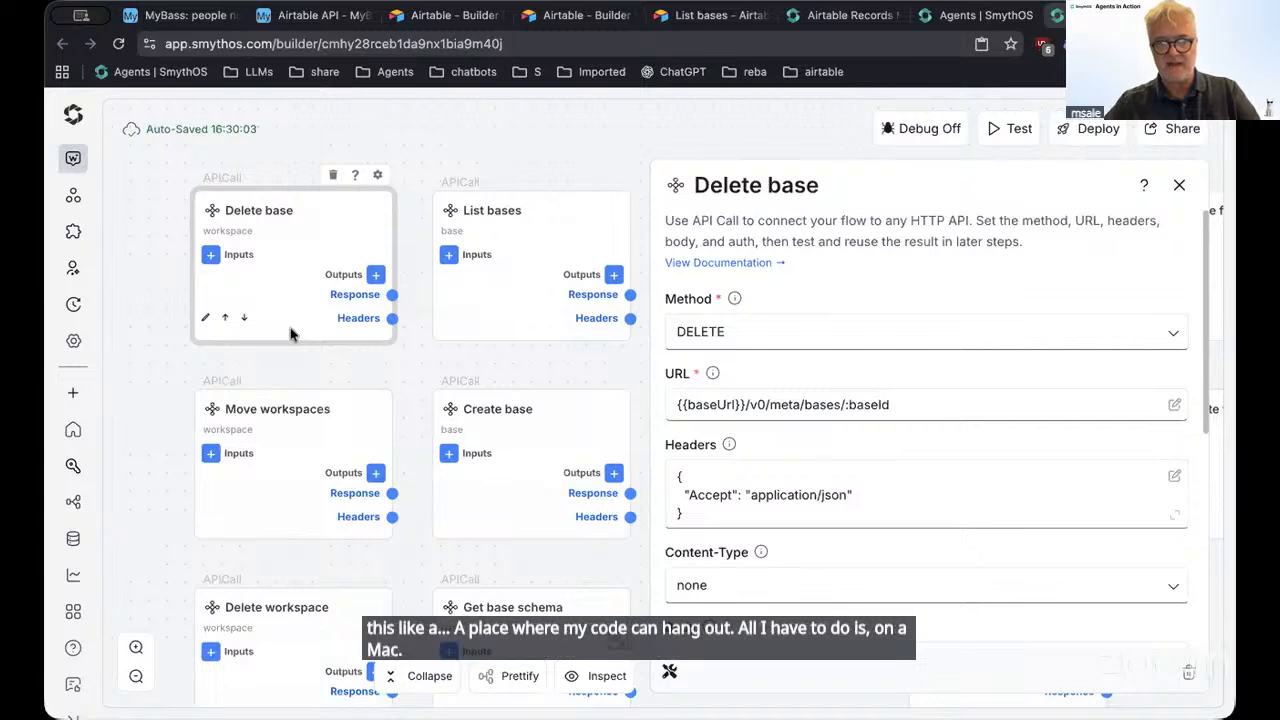
Copy the Delete base node and paste it into the Airtable Records agent's canvas
right_click(295, 329)
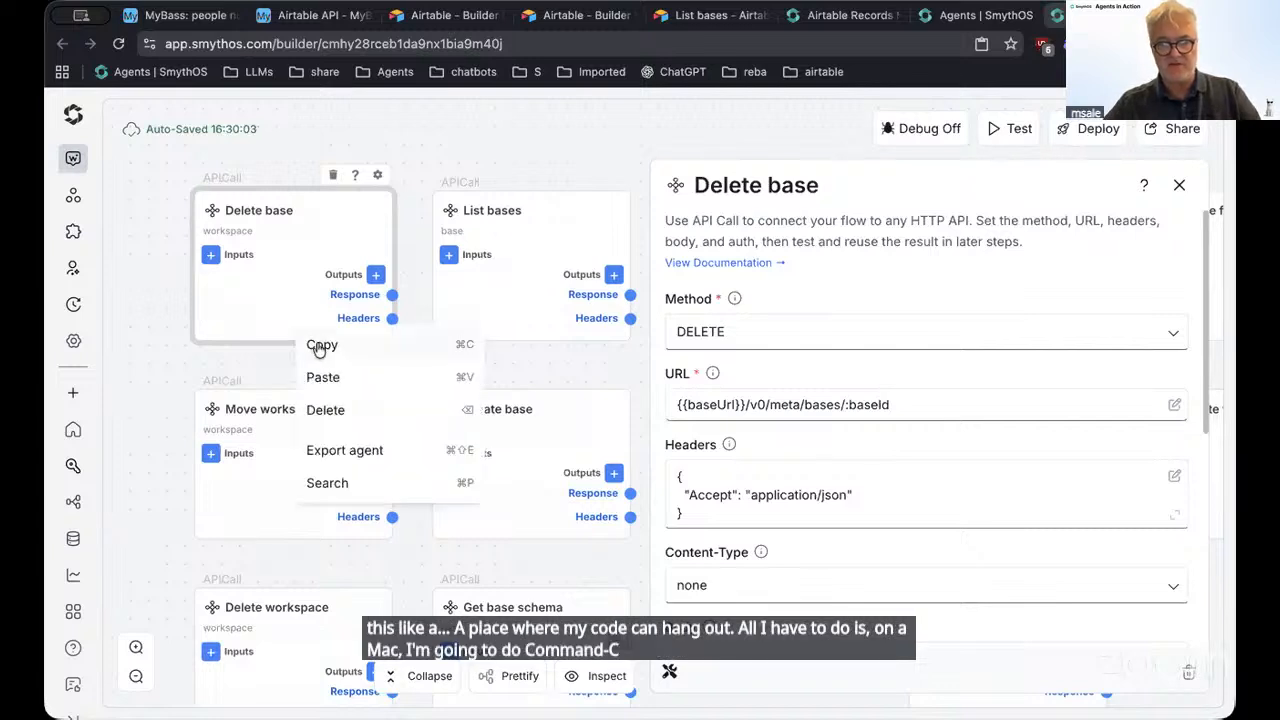
click(320, 346)
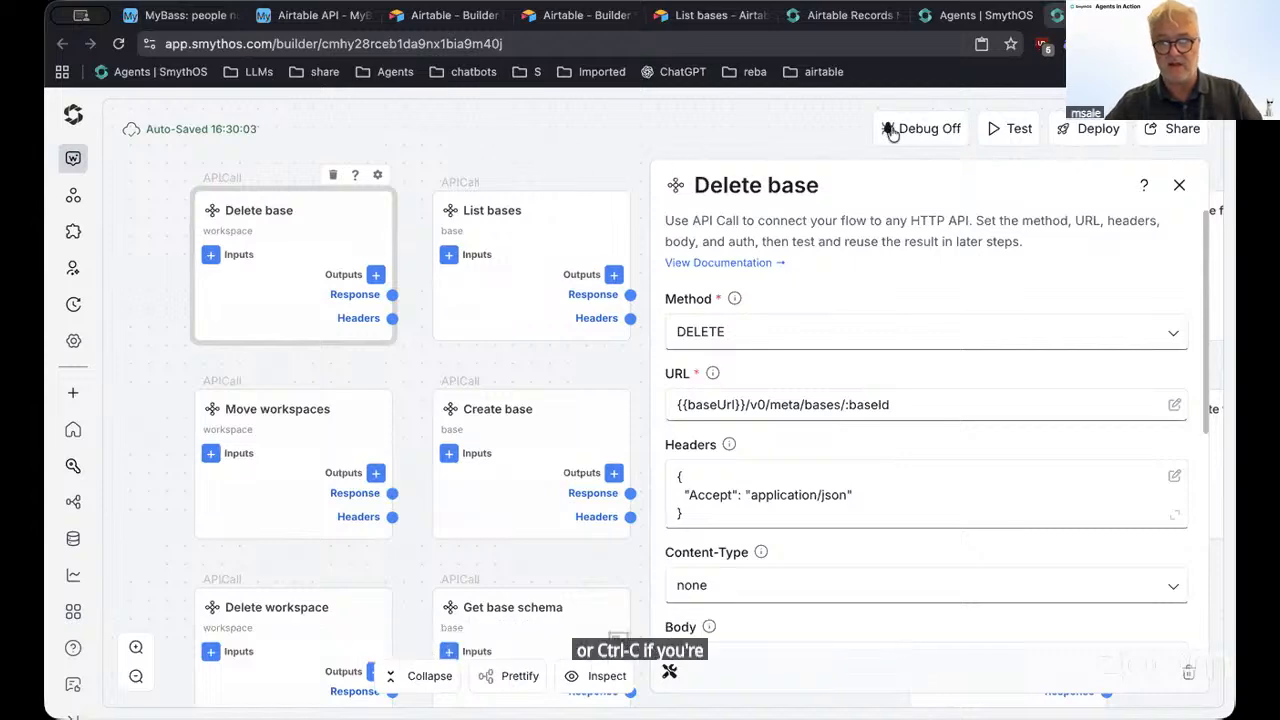
click(975, 18)
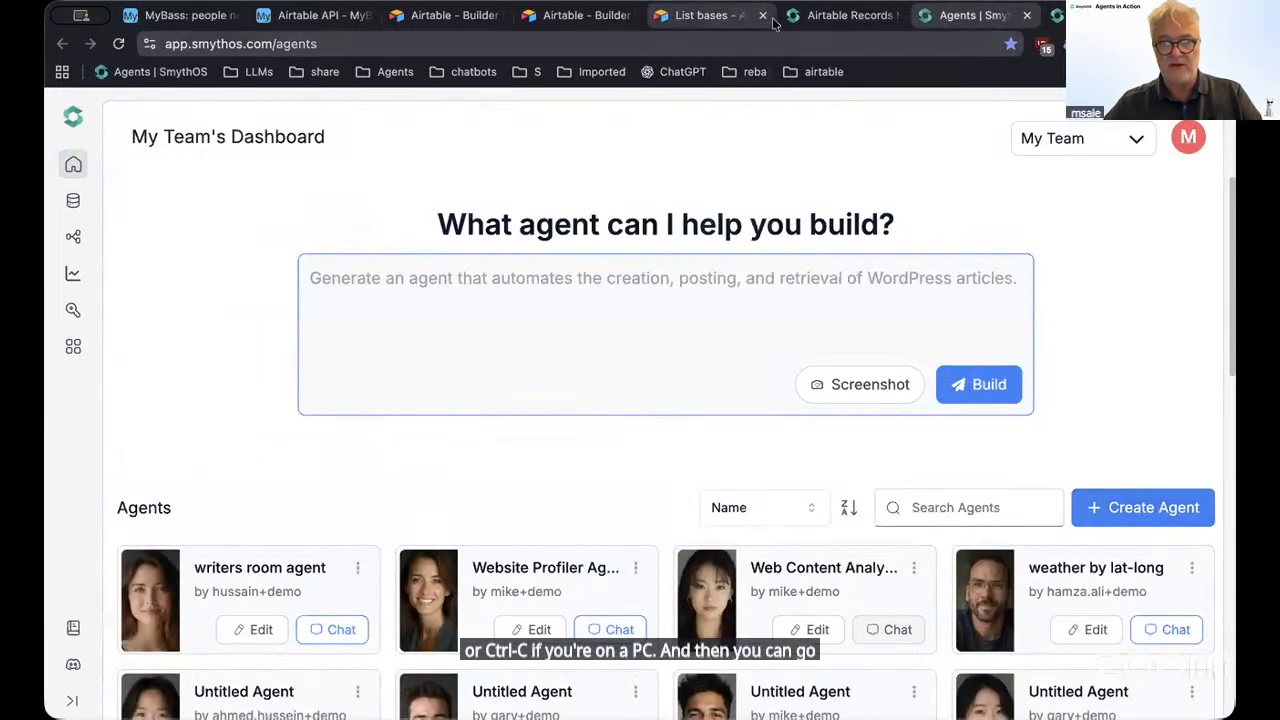
click(825, 18)
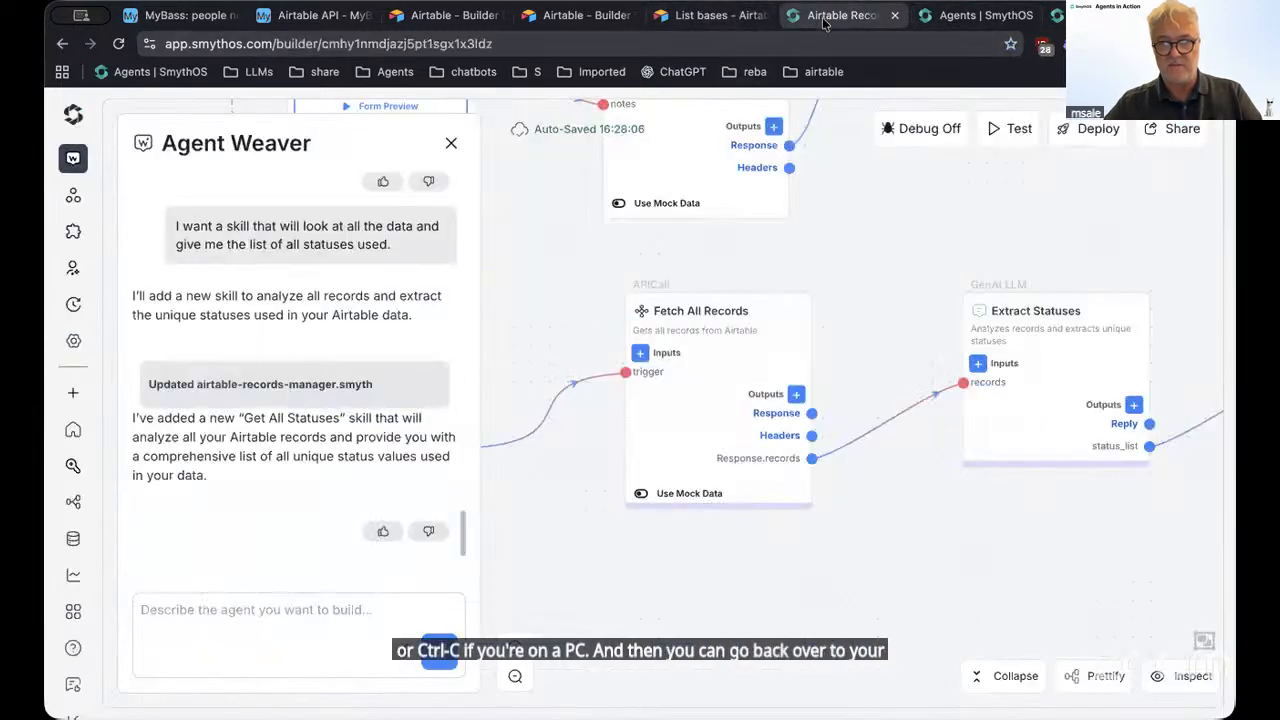
right_click(665, 588)
click(686, 579)
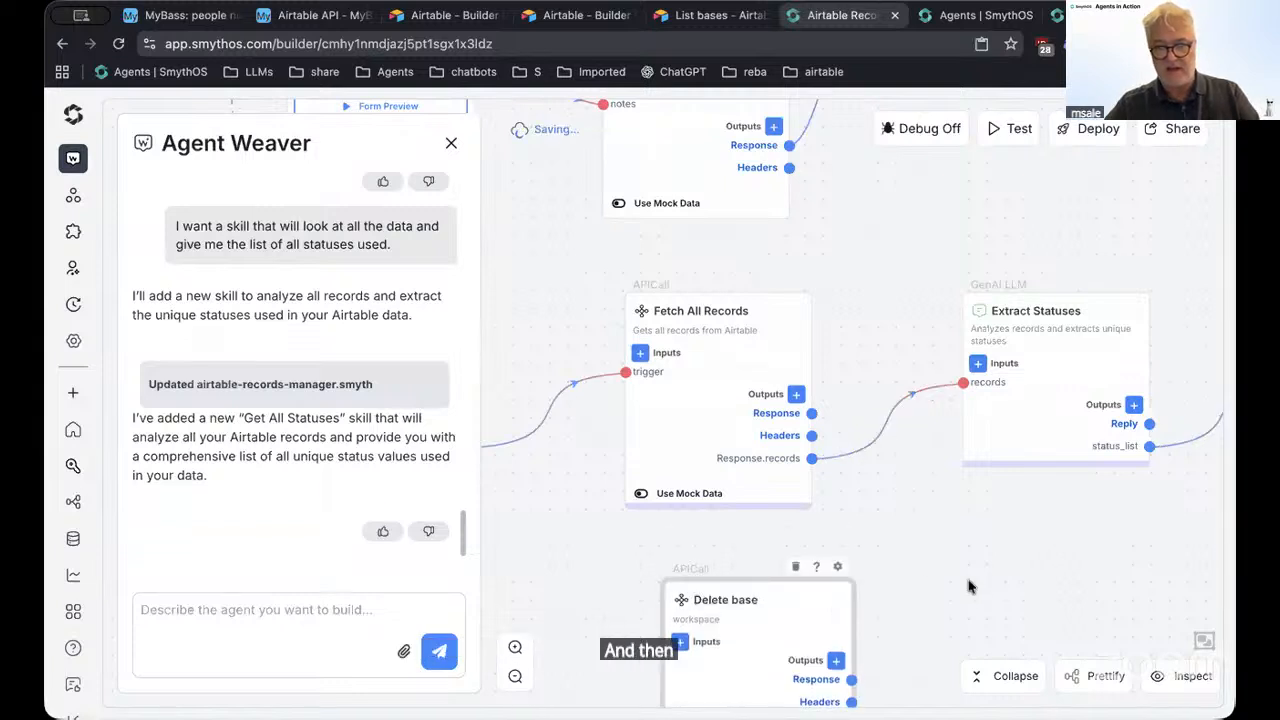
drag(968, 587, 863, 386)
double_click(623, 408)
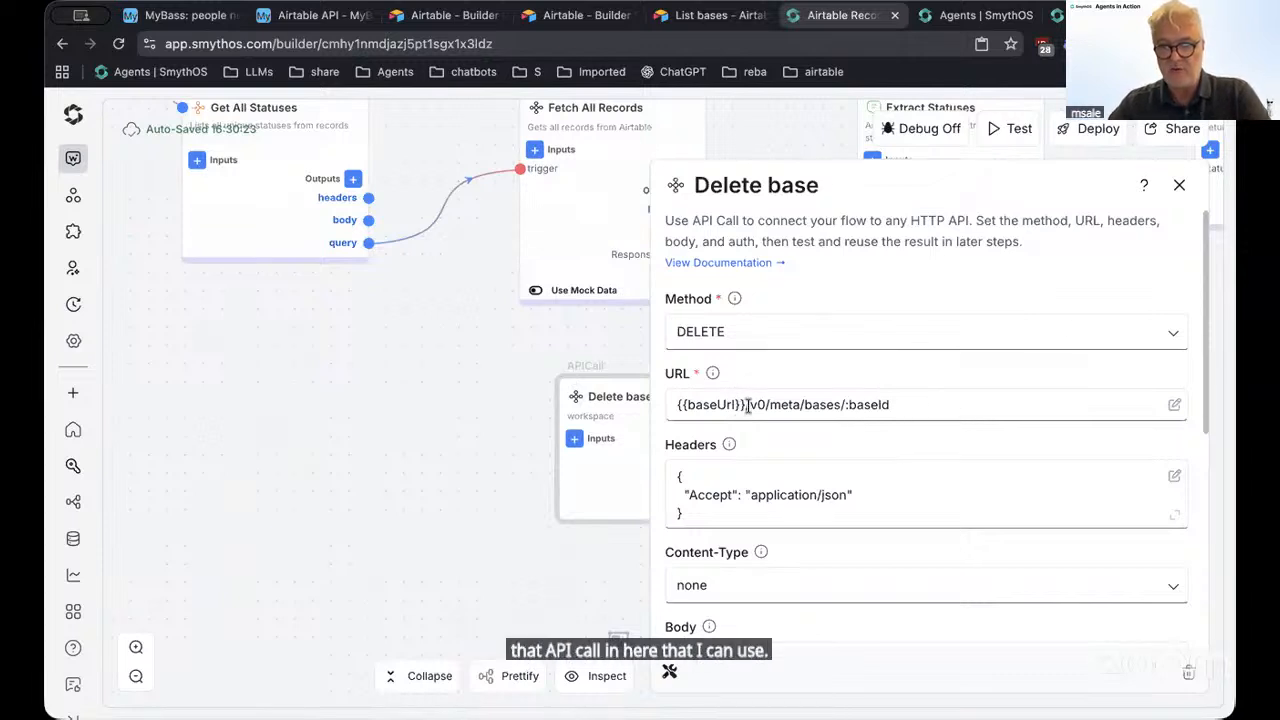
Compare the Fetch All Records URL's base part with the Delete base node's URL
drag(371, 323, 257, 428)
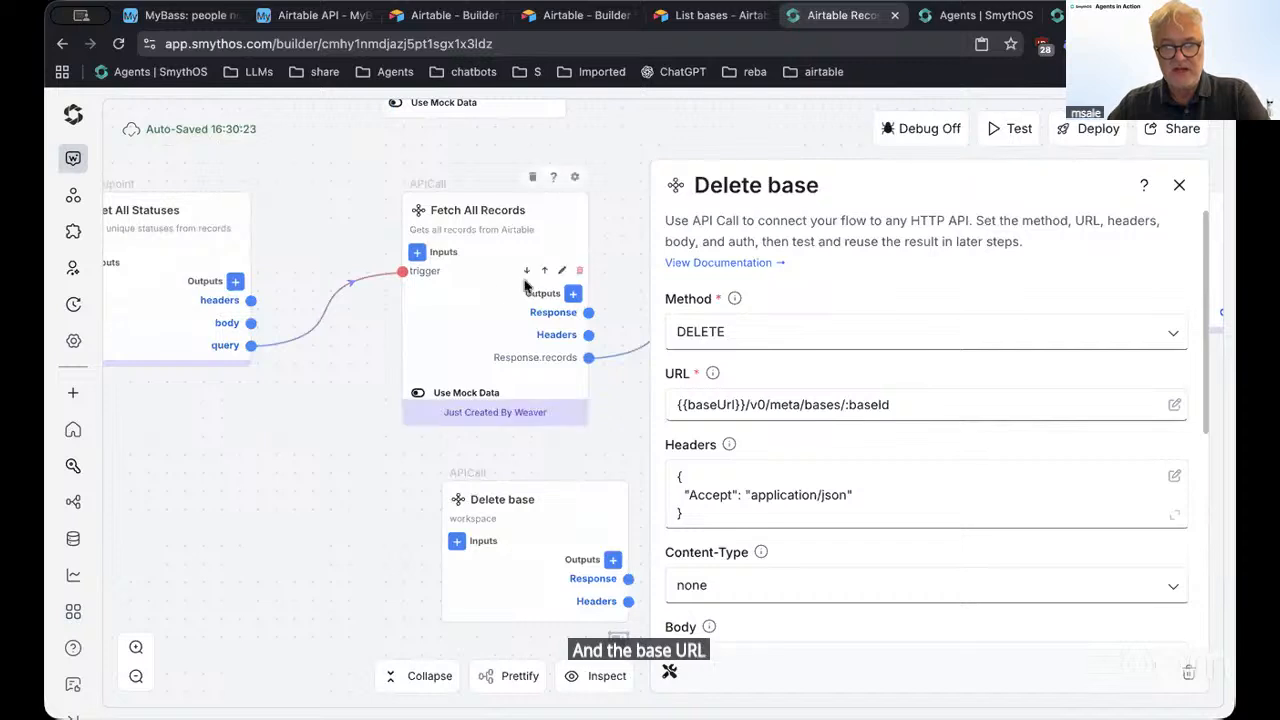
click(465, 298)
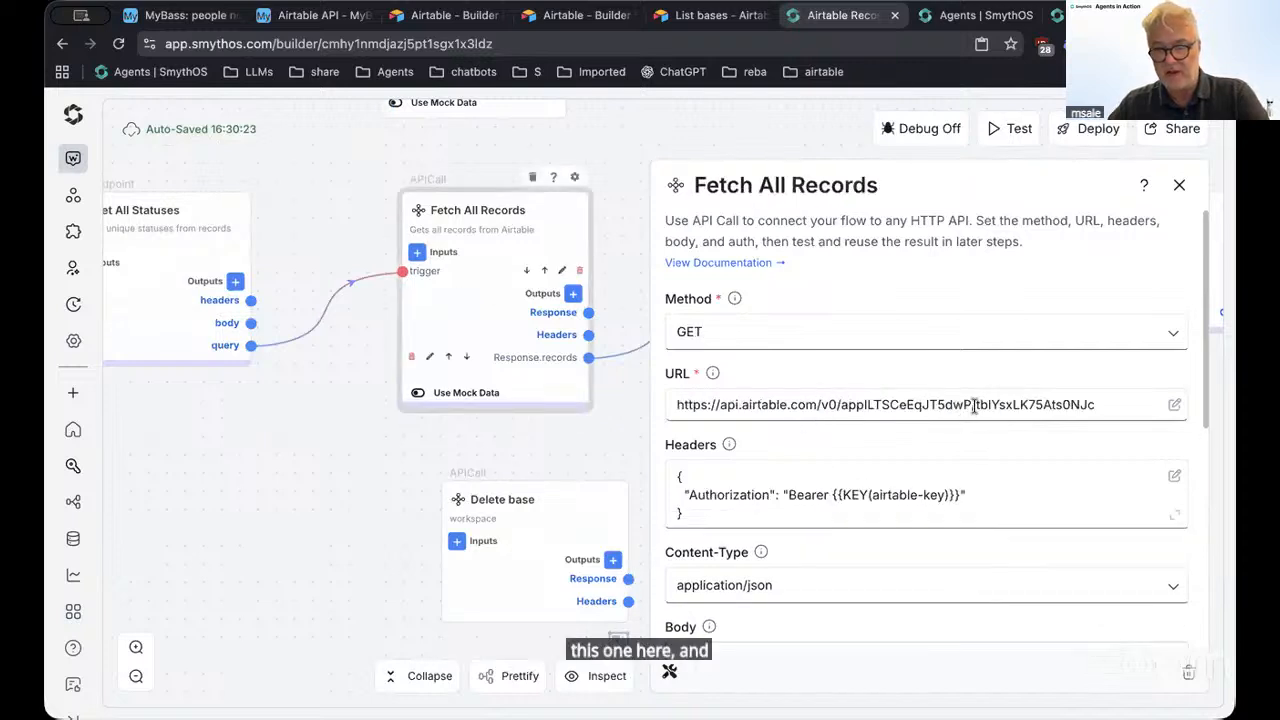
drag(975, 404, 653, 405)
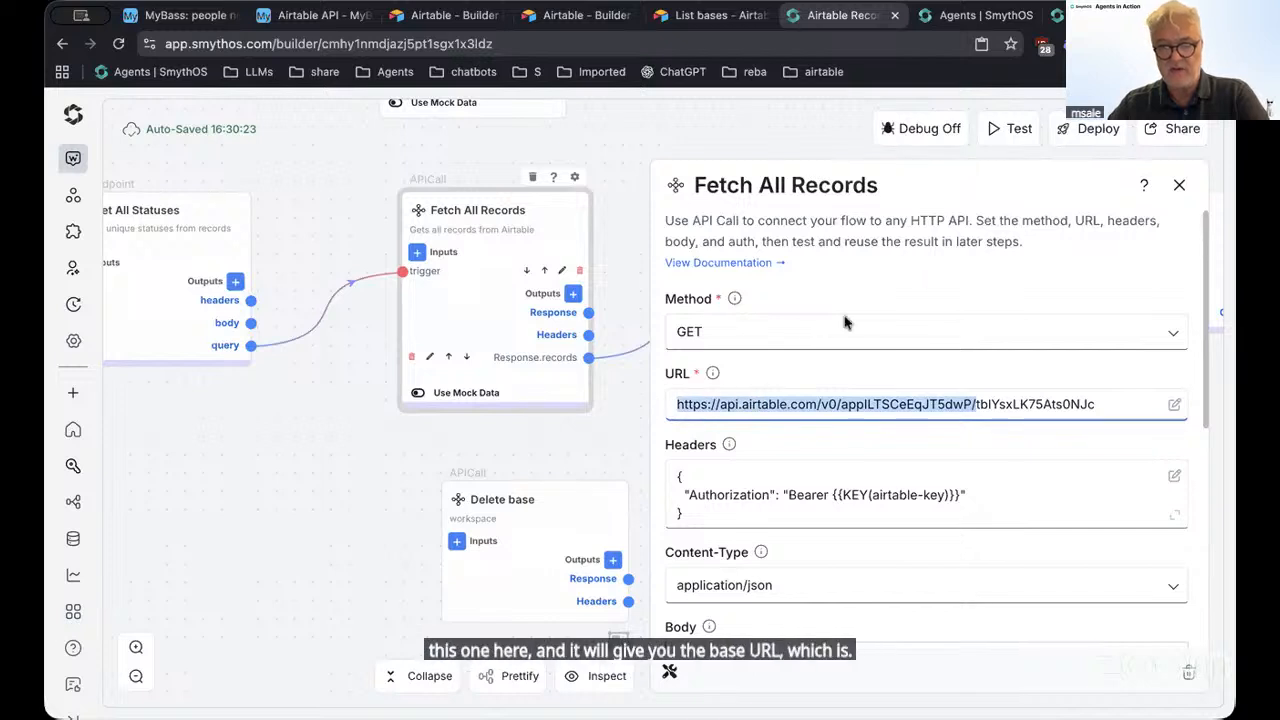
click(563, 517)
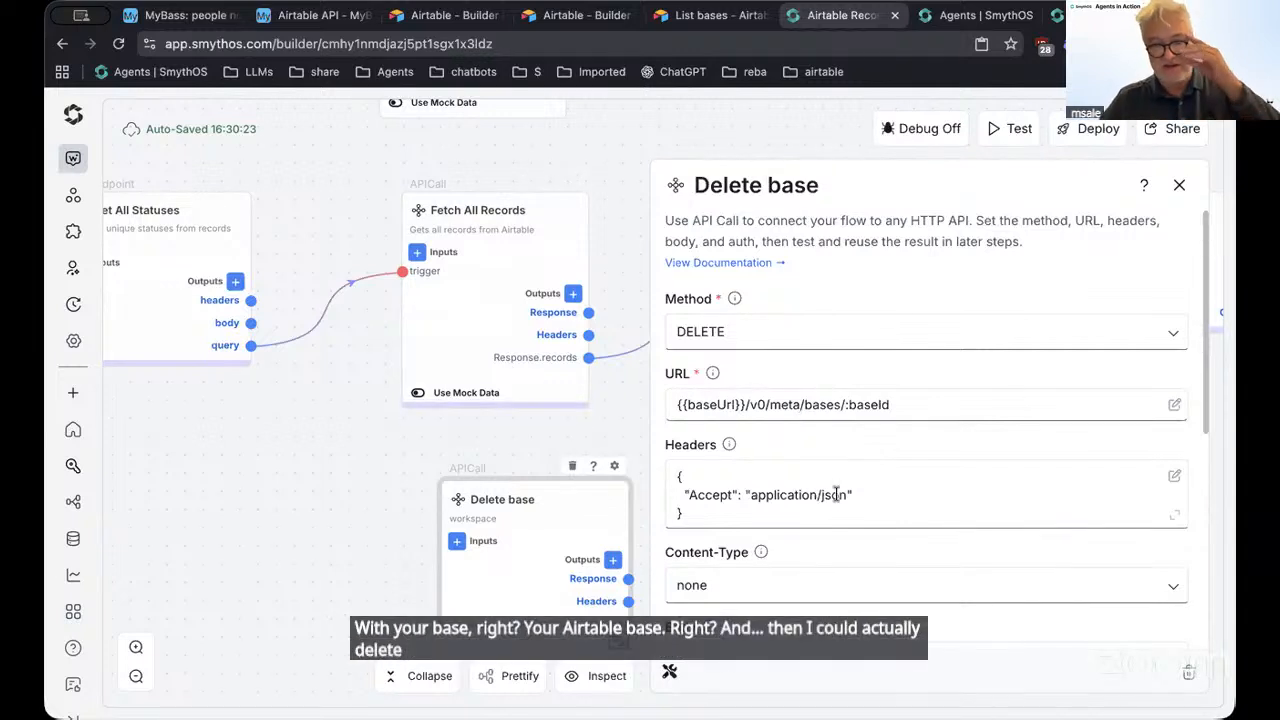
click(1181, 187)
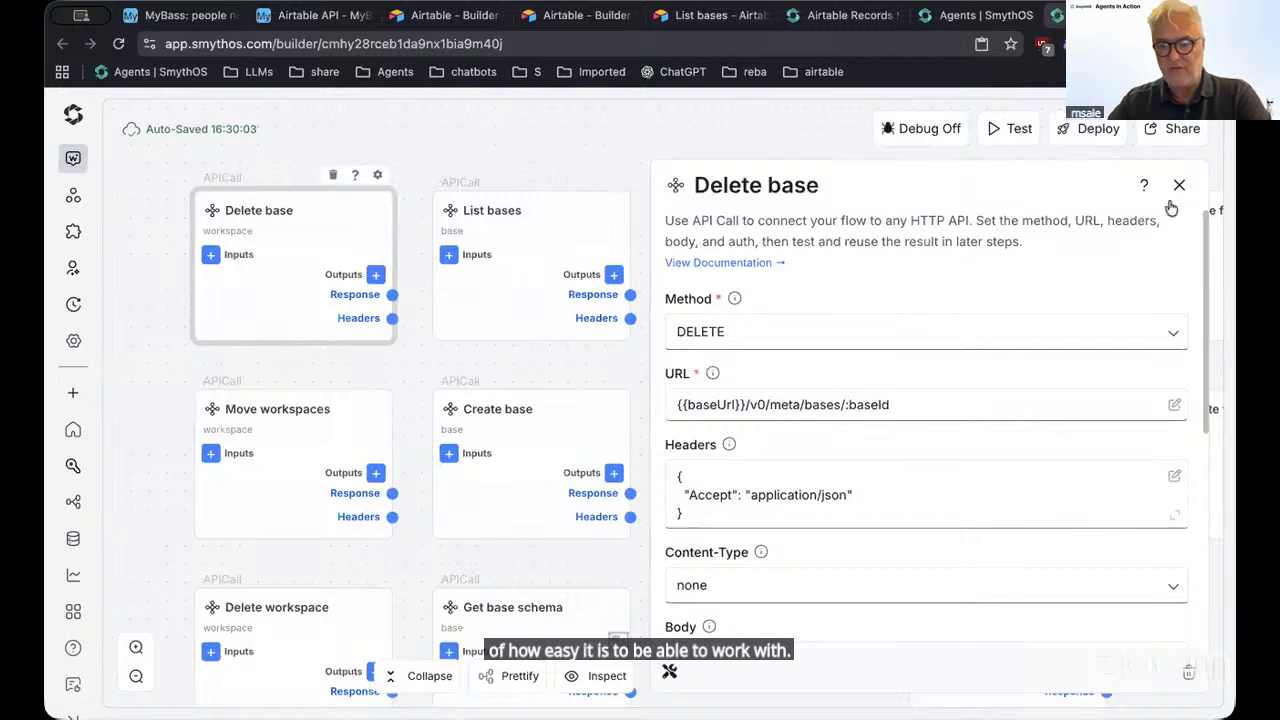
Close the Delete base settings, scan the canvas, and return to the Airtable Records agent
click(1181, 187)
scroll(766, 608, down, 2)
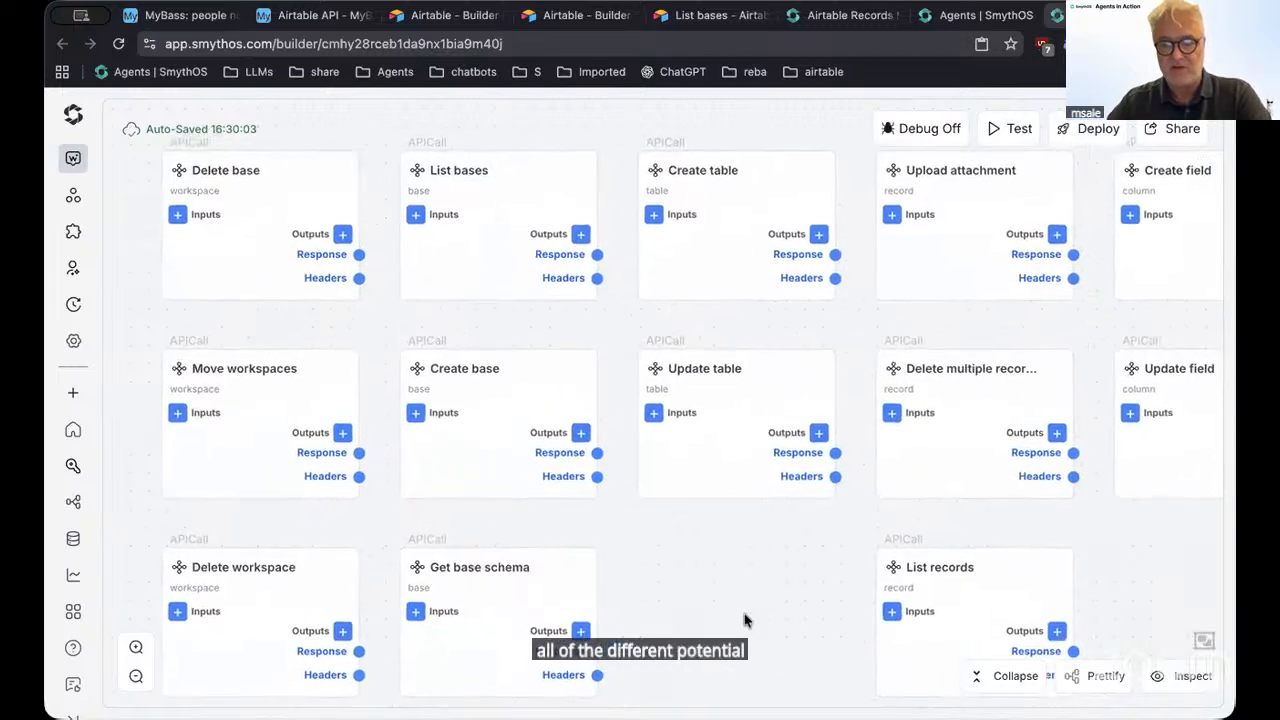
scroll(746, 620, right, 3)
scroll(670, 626, down, 2)
scroll(634, 583, right, 3)
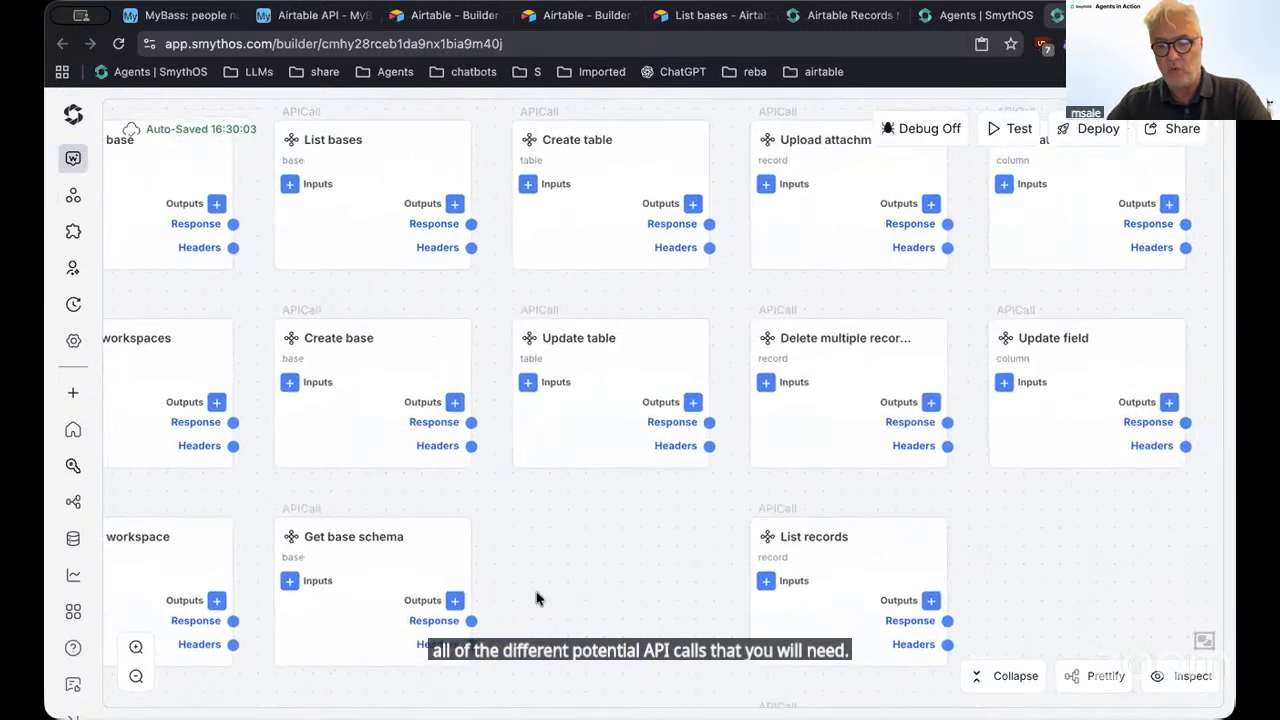
scroll(460, 566, down, 2)
scroll(460, 566, right, 2)
scroll(617, 500, down, 2)
scroll(617, 500, left, 6)
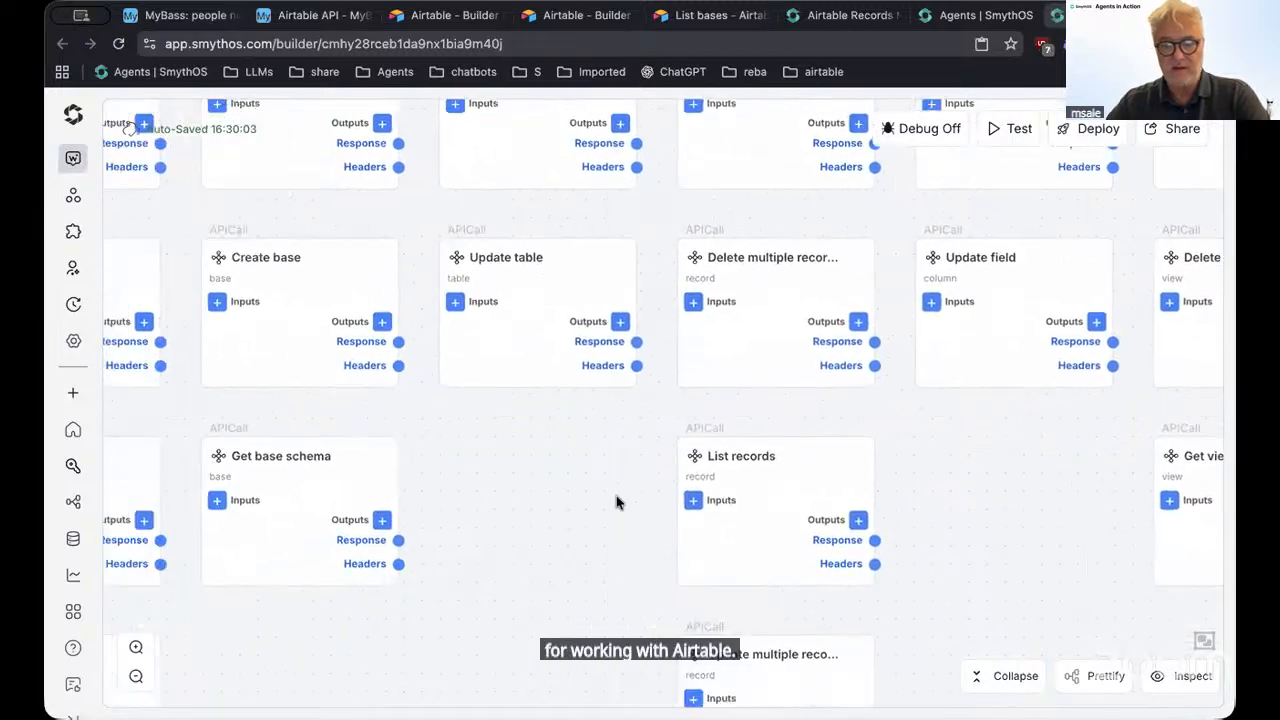
scroll(960, 480, right, 4)
scroll(800, 430, down, 2)
scroll(800, 430, right, 2)
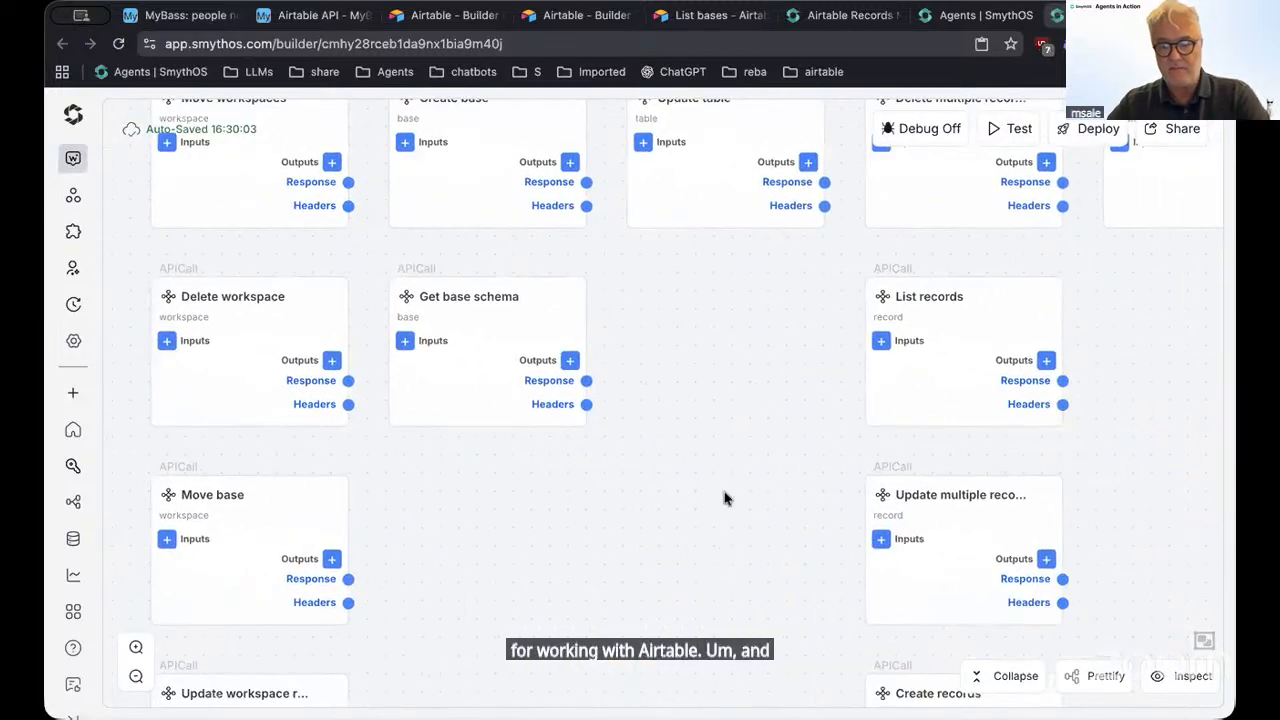
scroll(700, 480, down, 5)
scroll(700, 480, right, 2)
scroll(628, 568, down, 2)
scroll(628, 568, right, 2)
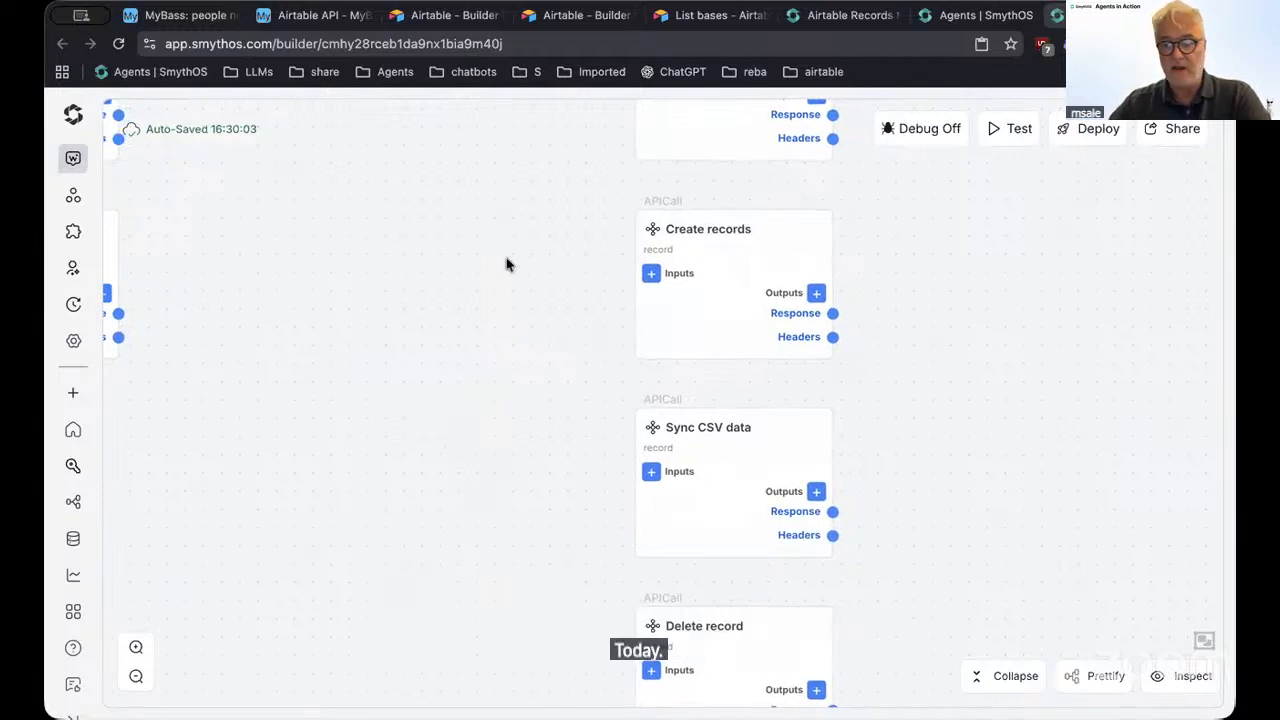
scroll(500, 263, right, 1)
scroll(500, 263, up, 1)
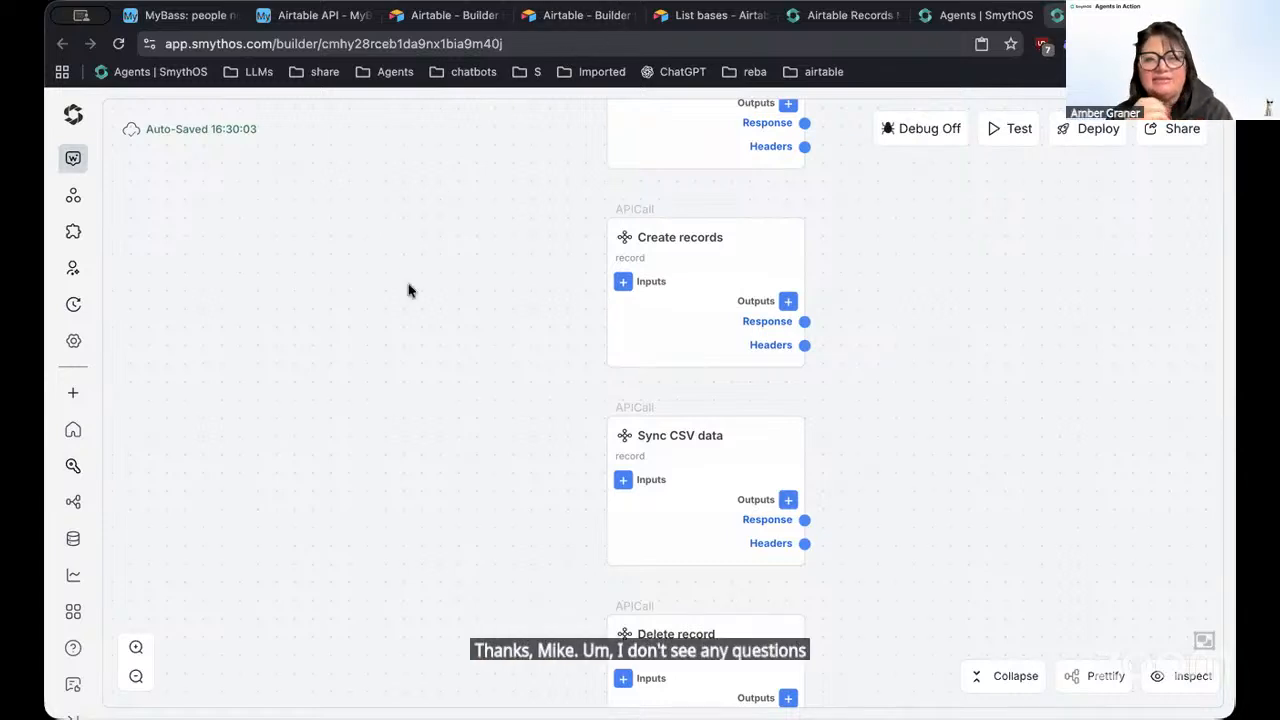
scroll(406, 306, up, 5)
scroll(404, 306, up, 9)
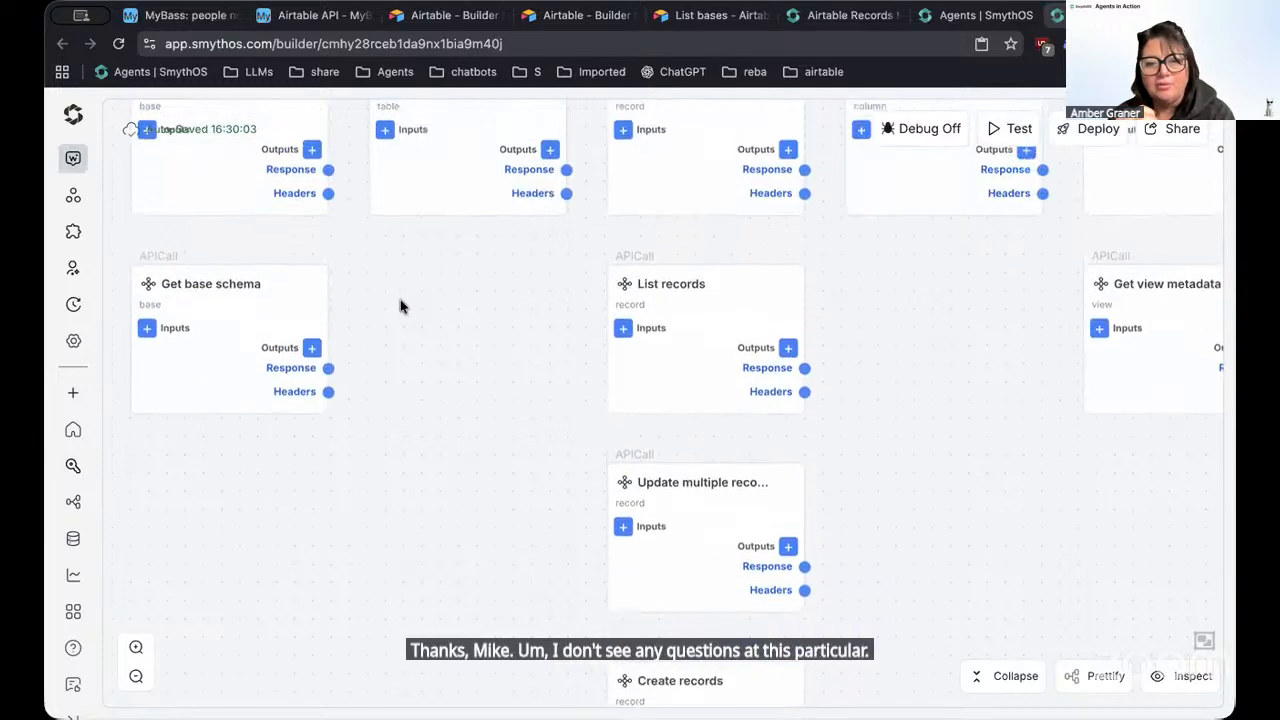
scroll(398, 308, up, 2)
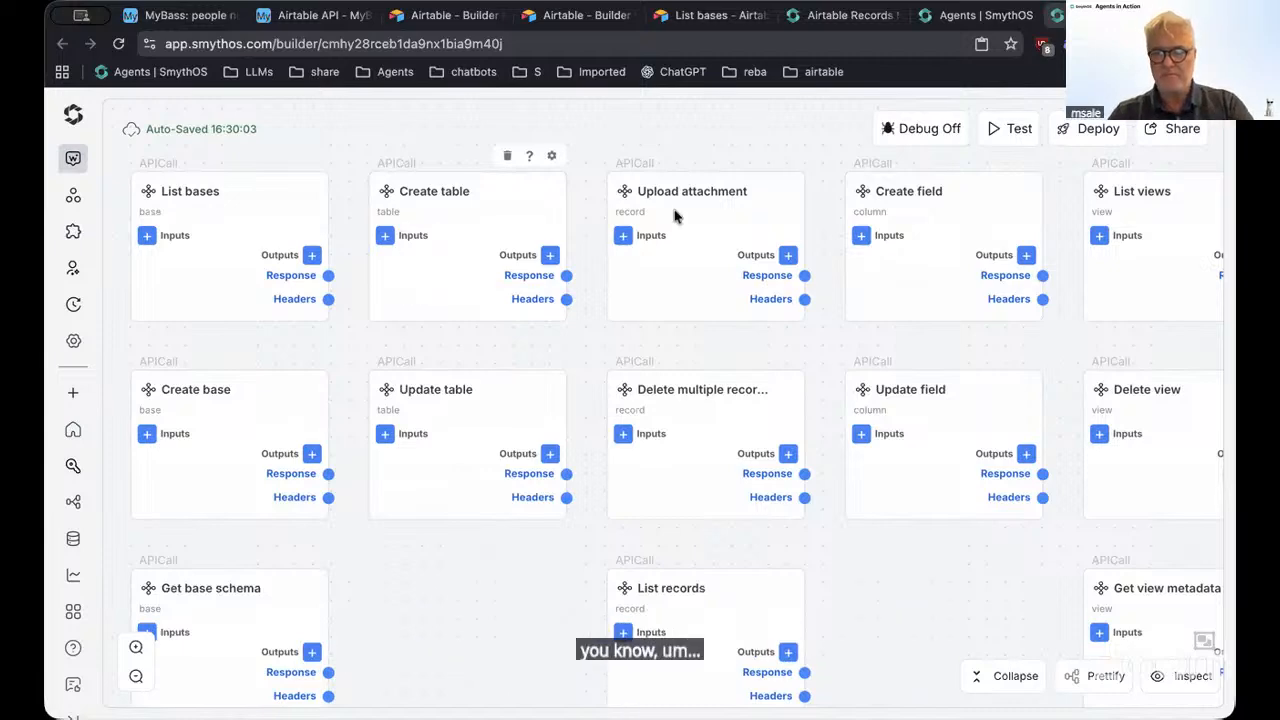
click(845, 15)
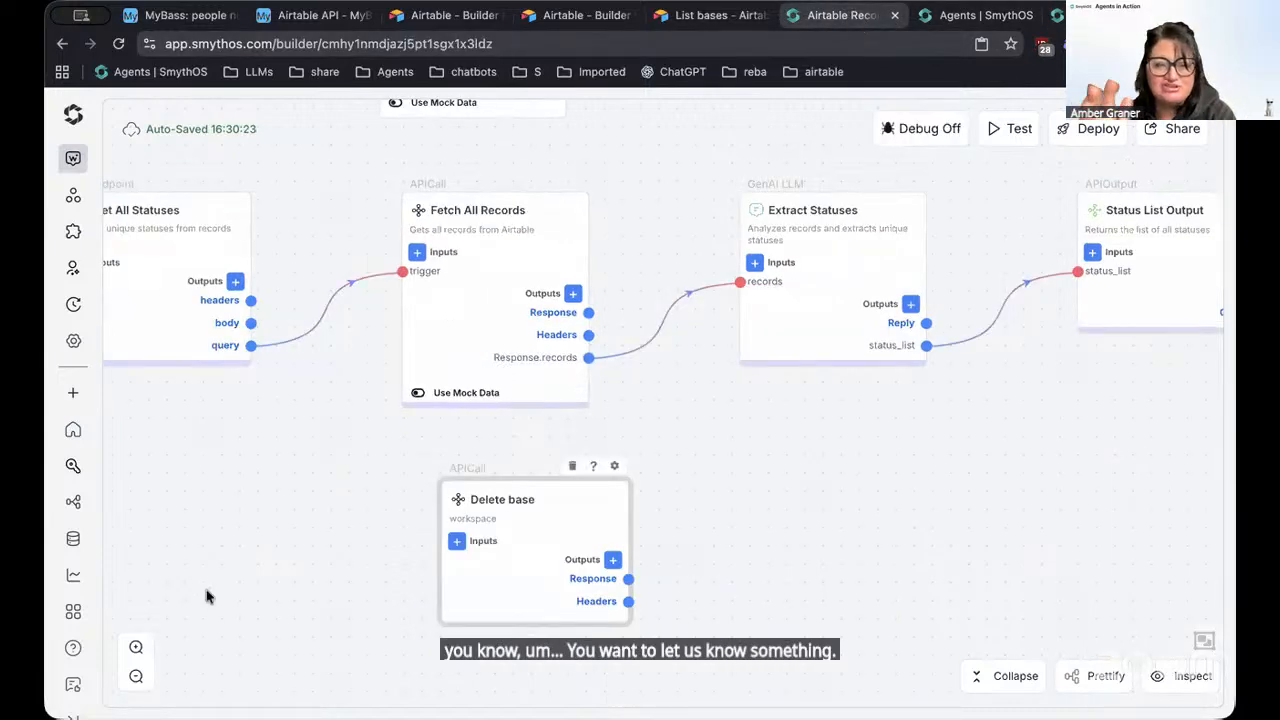
drag(206, 597, 469, 457)
scroll(798, 375, down, 3)
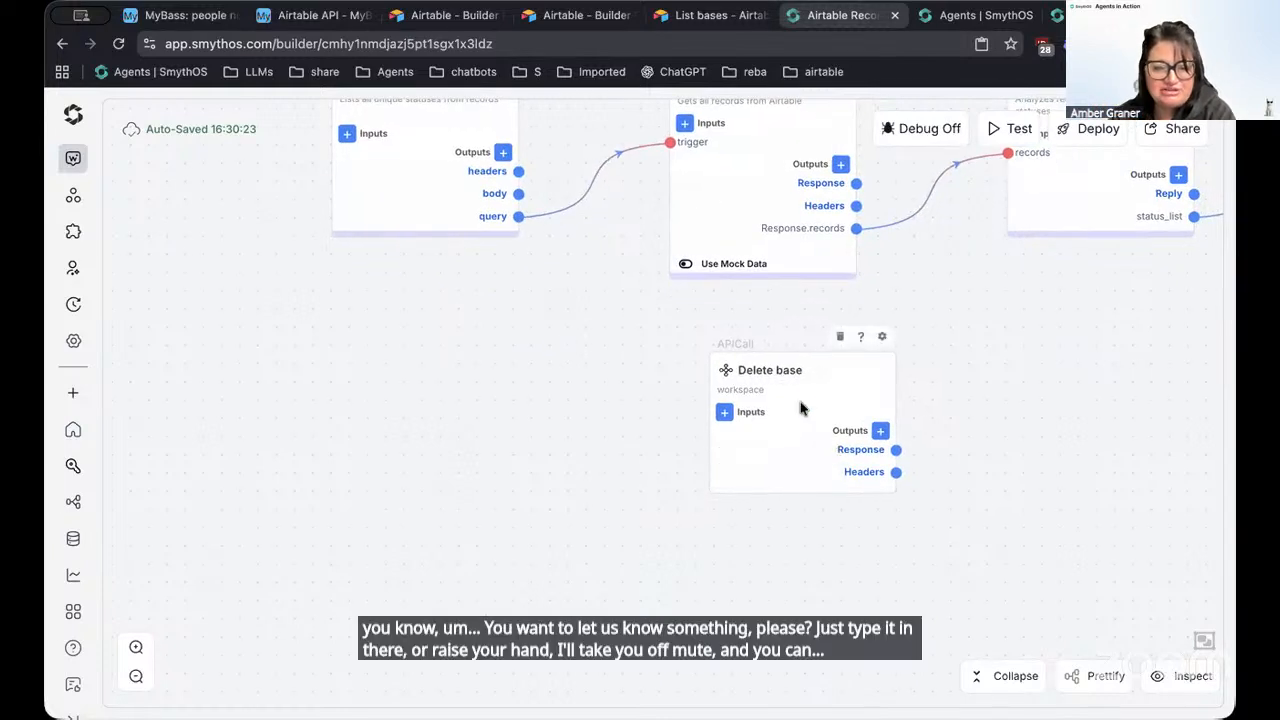
double_click(802, 393)
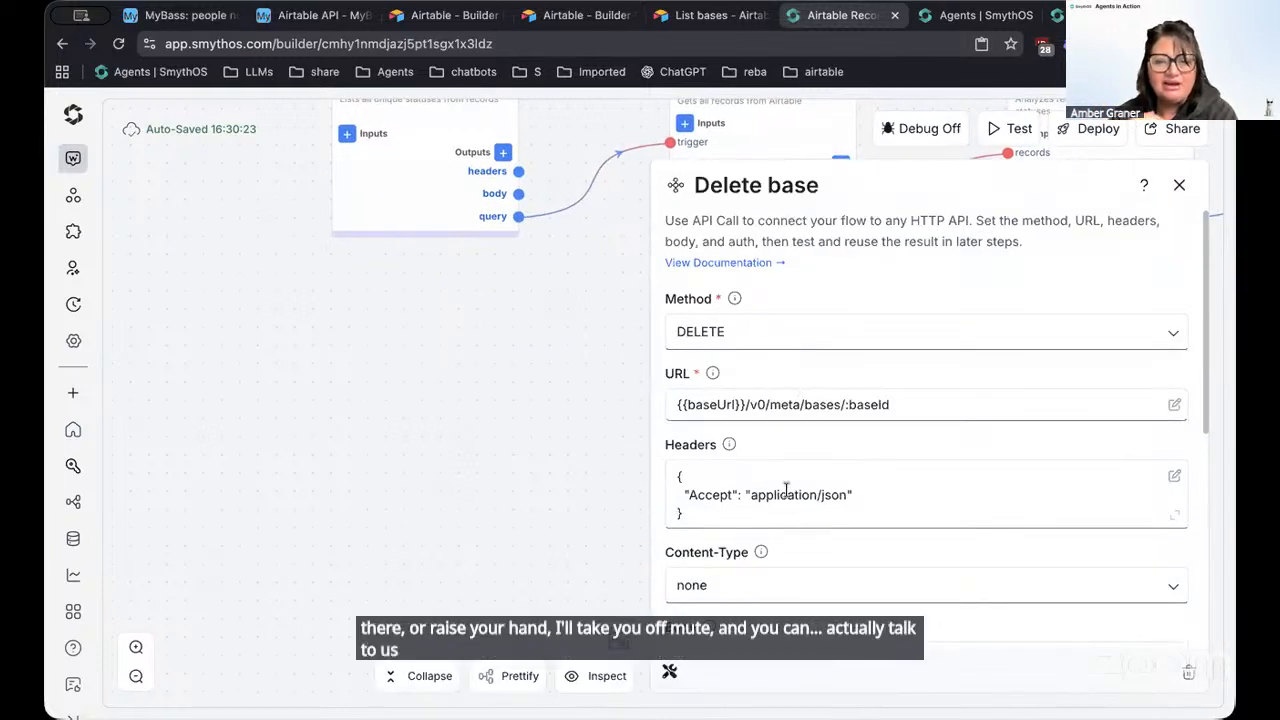
click(957, 411)
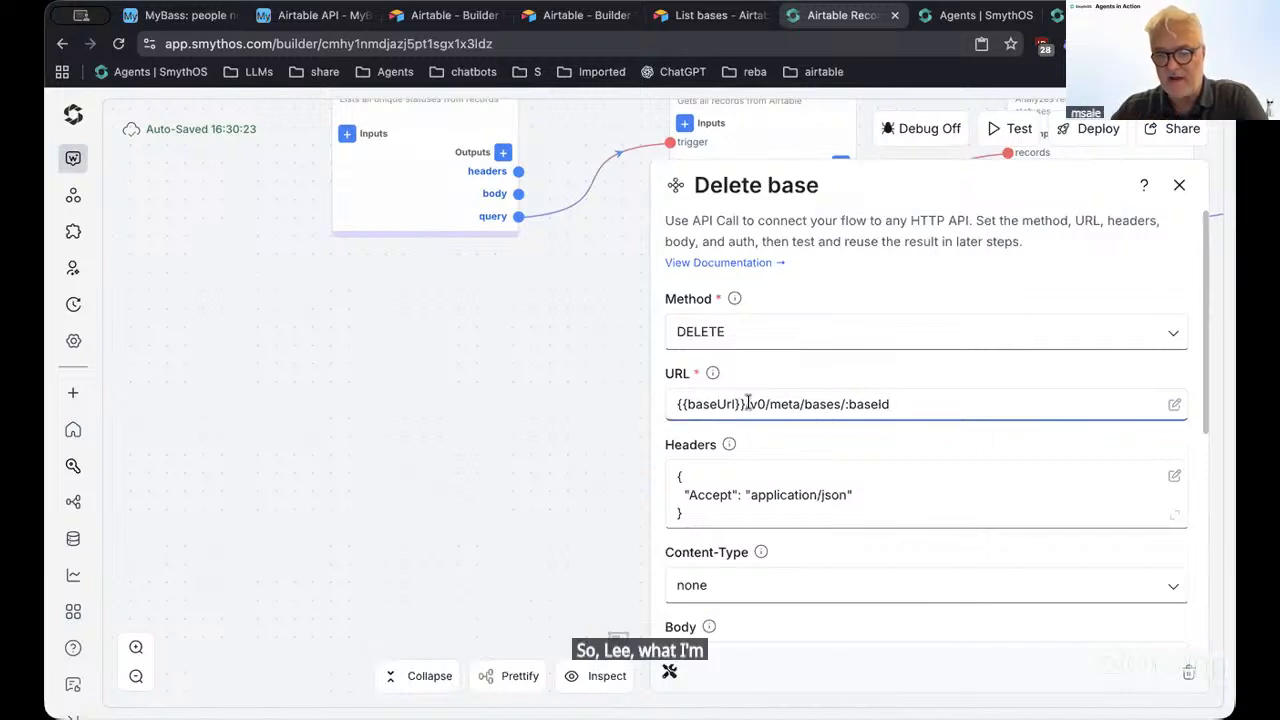
drag(728, 403, 666, 404)
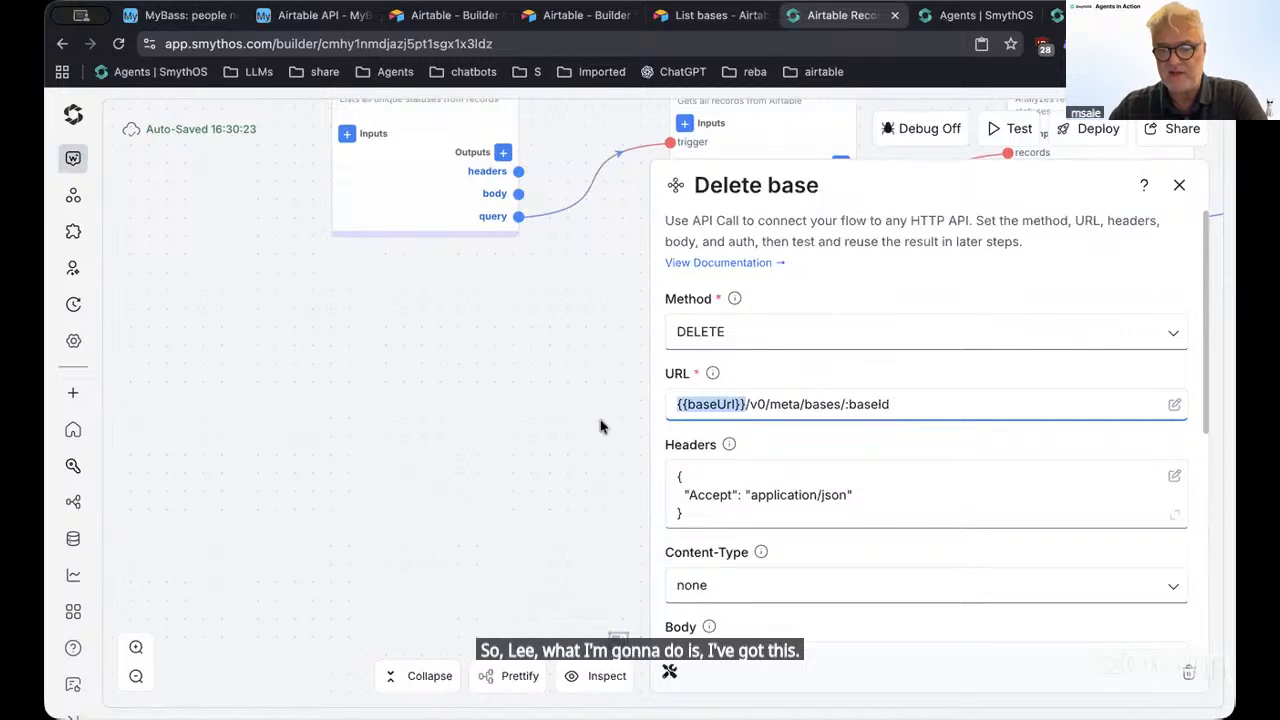
click(502, 329)
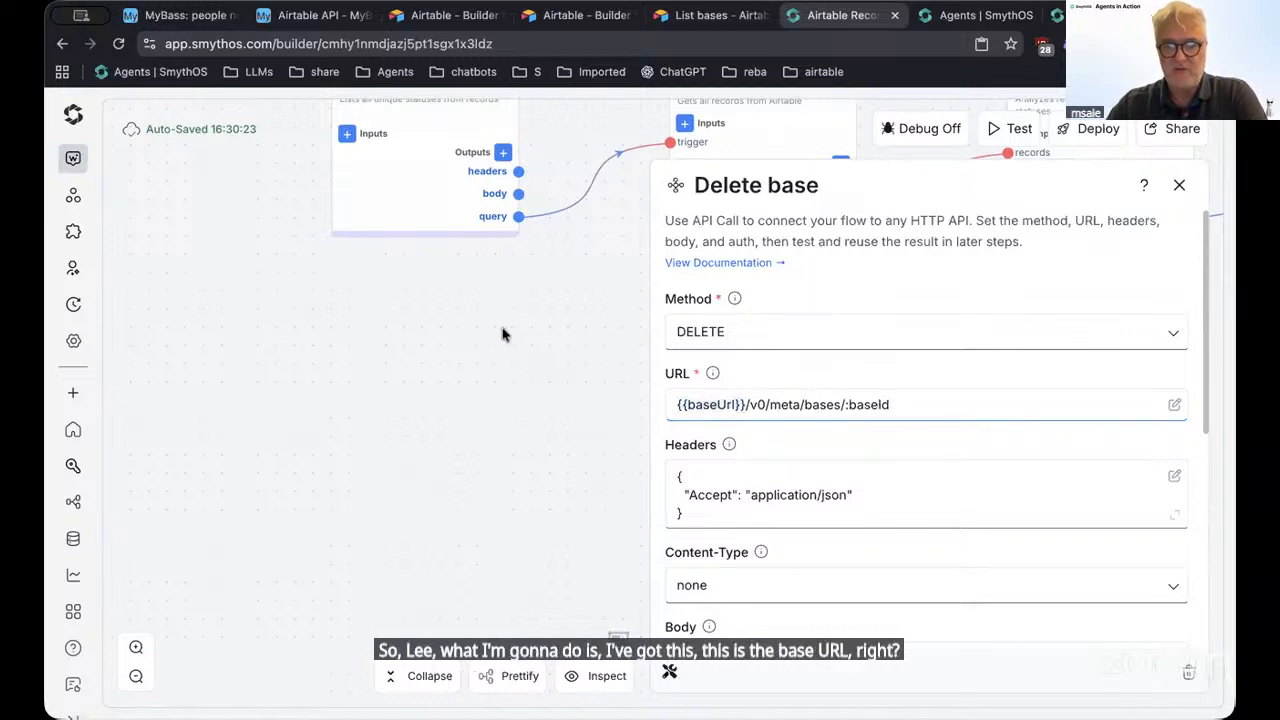
click(1180, 188)
scroll(506, 403, up, 5)
scroll(506, 403, left, 3)
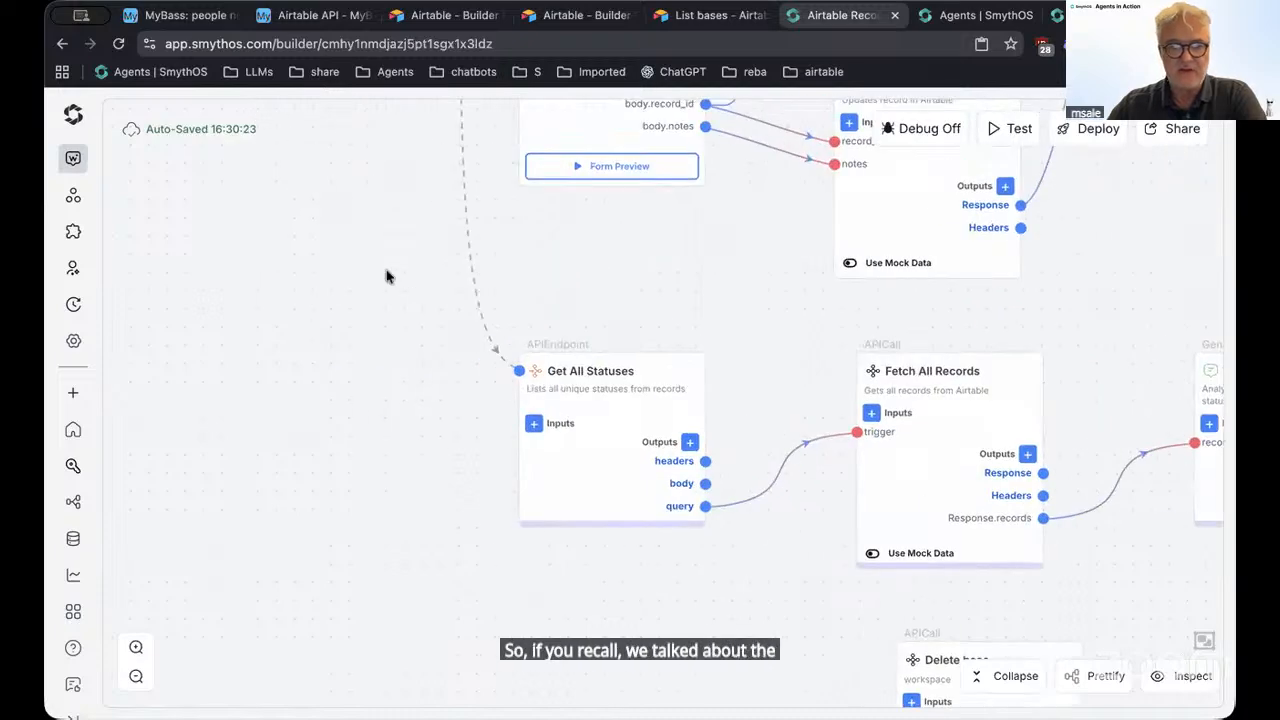
scroll(388, 277, up, 5)
scroll(388, 277, left, 2)
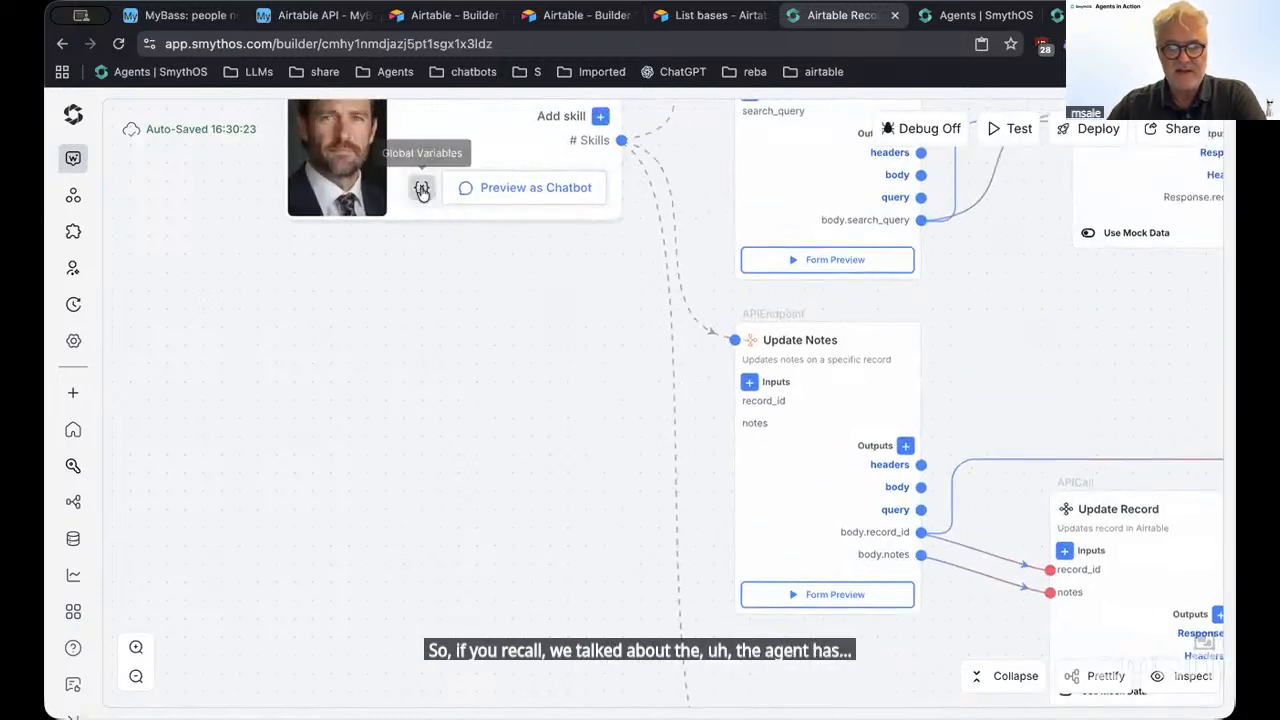
Show the agent's Global Variables and start a new variable with key 'base'
click(422, 190)
click(338, 314)
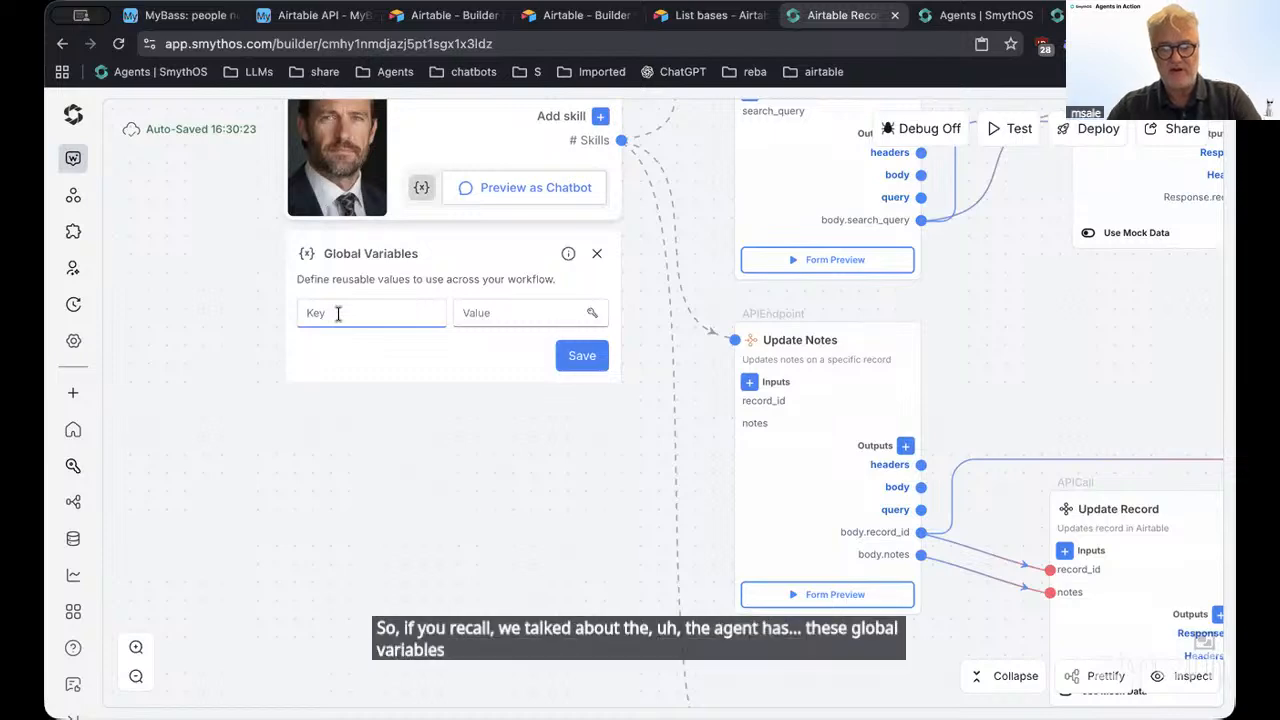
text(base)
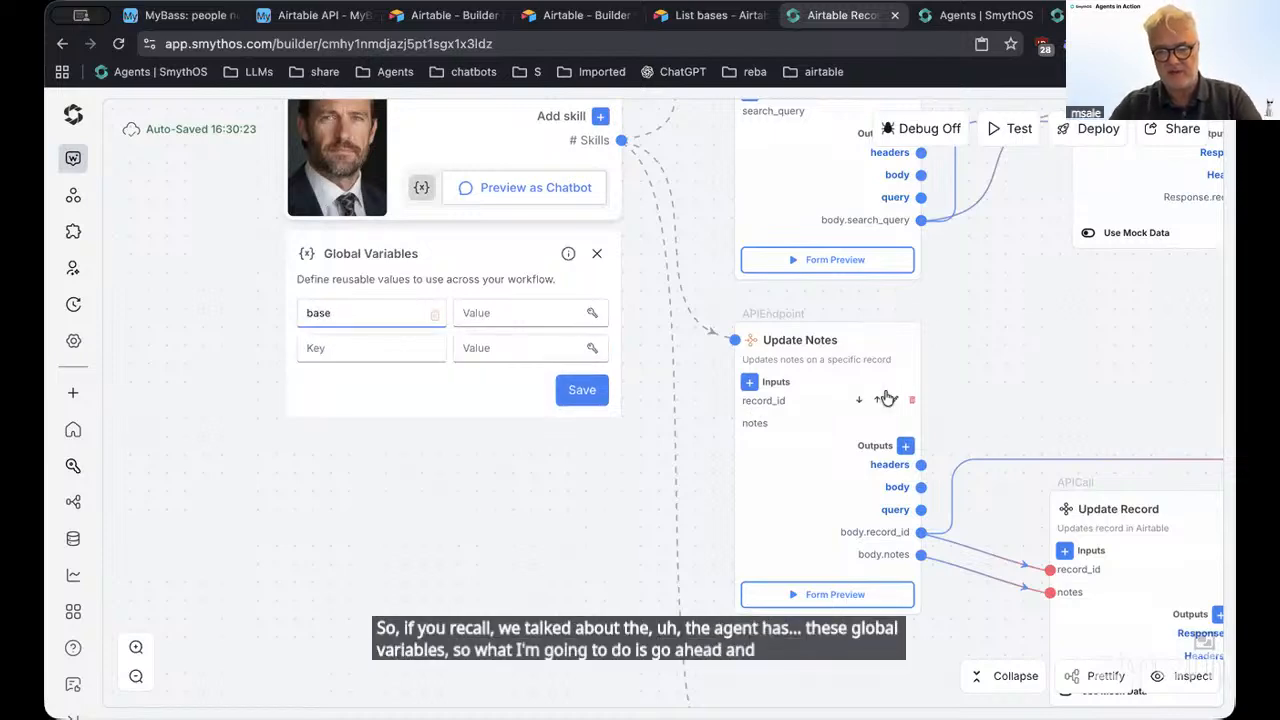
scroll(1049, 400, down, 5)
scroll(1049, 400, right, 5)
scroll(623, 491, down, 4)
scroll(623, 491, right, 2)
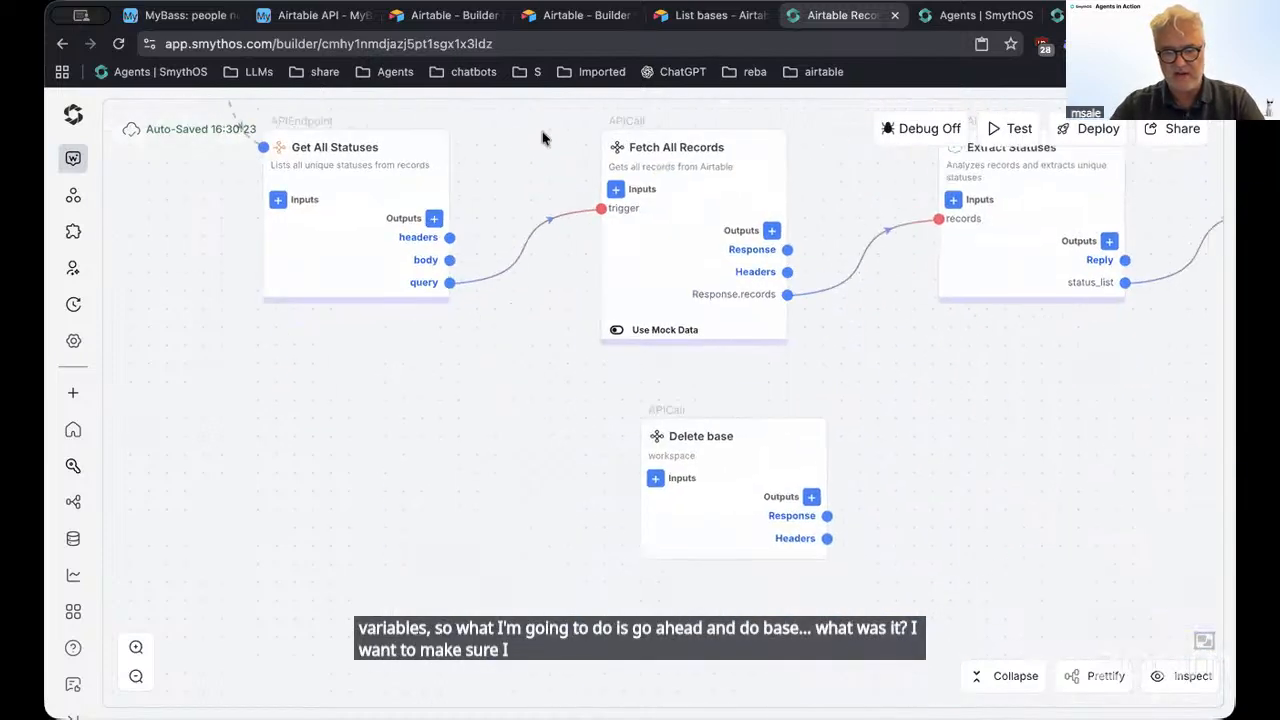
scroll(543, 138, down, 1)
Rename the variable key to {{baseUrl}}, copied from the Delete base URL placeholder
click(711, 460)
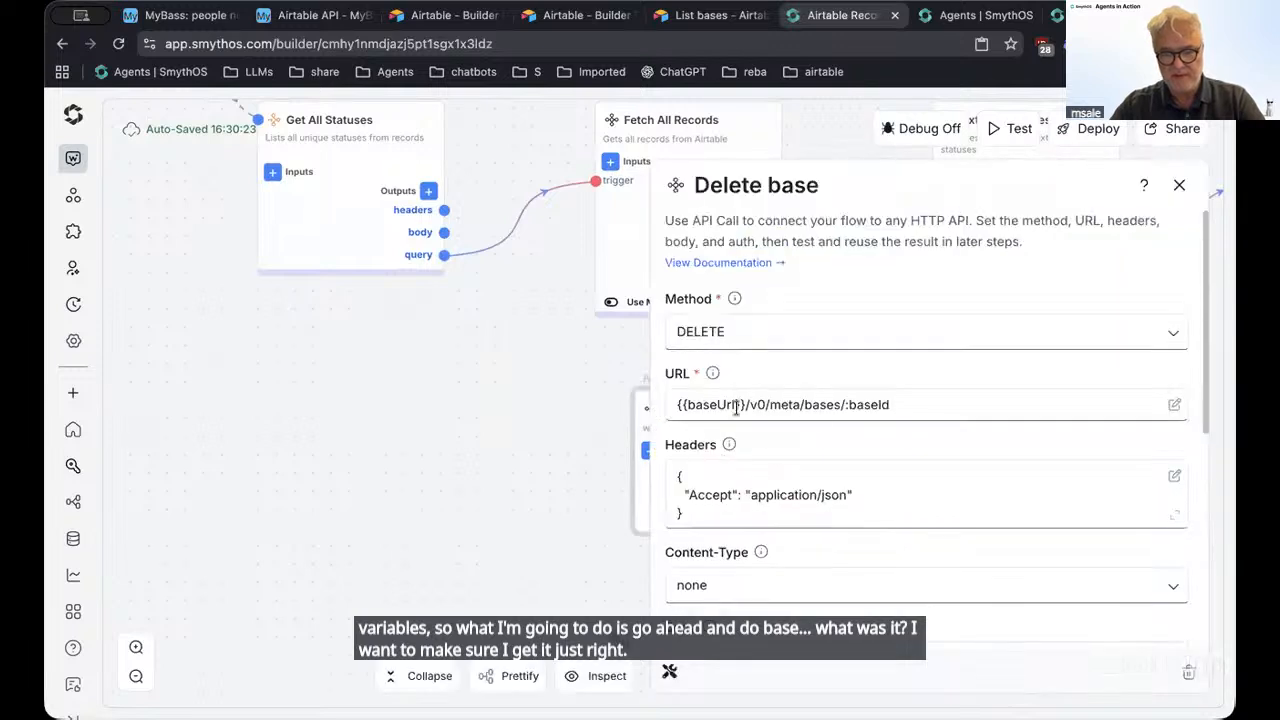
click(731, 404)
key(ctrl+c)
double_click(716, 404)
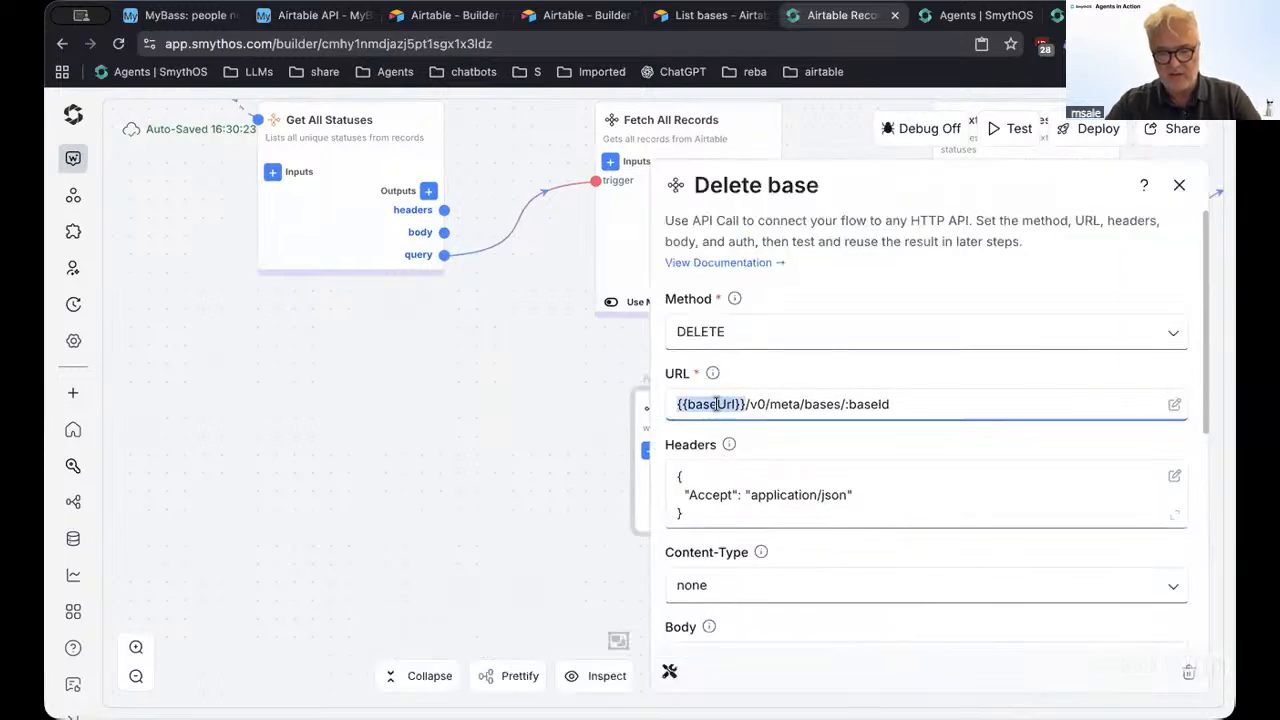
scroll(256, 317, up, 4)
scroll(256, 317, left, 3)
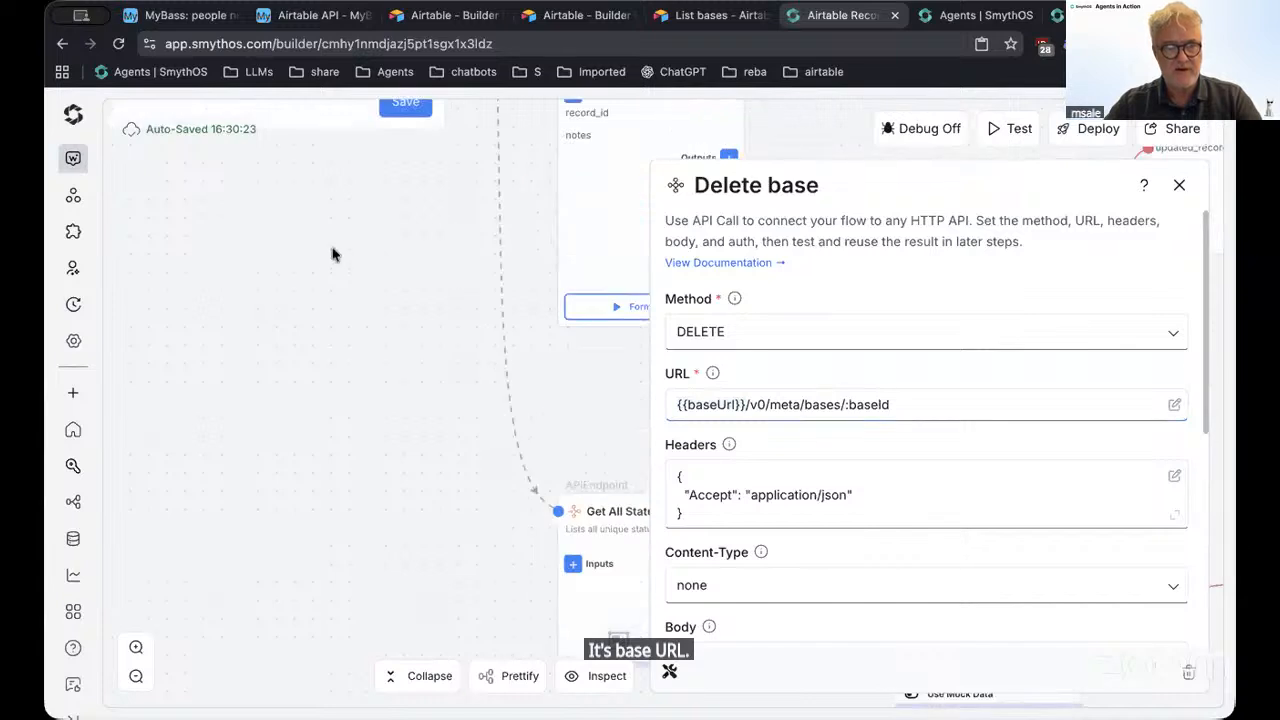
scroll(333, 254, up, 5)
scroll(333, 254, left, 3)
double_click(334, 283)
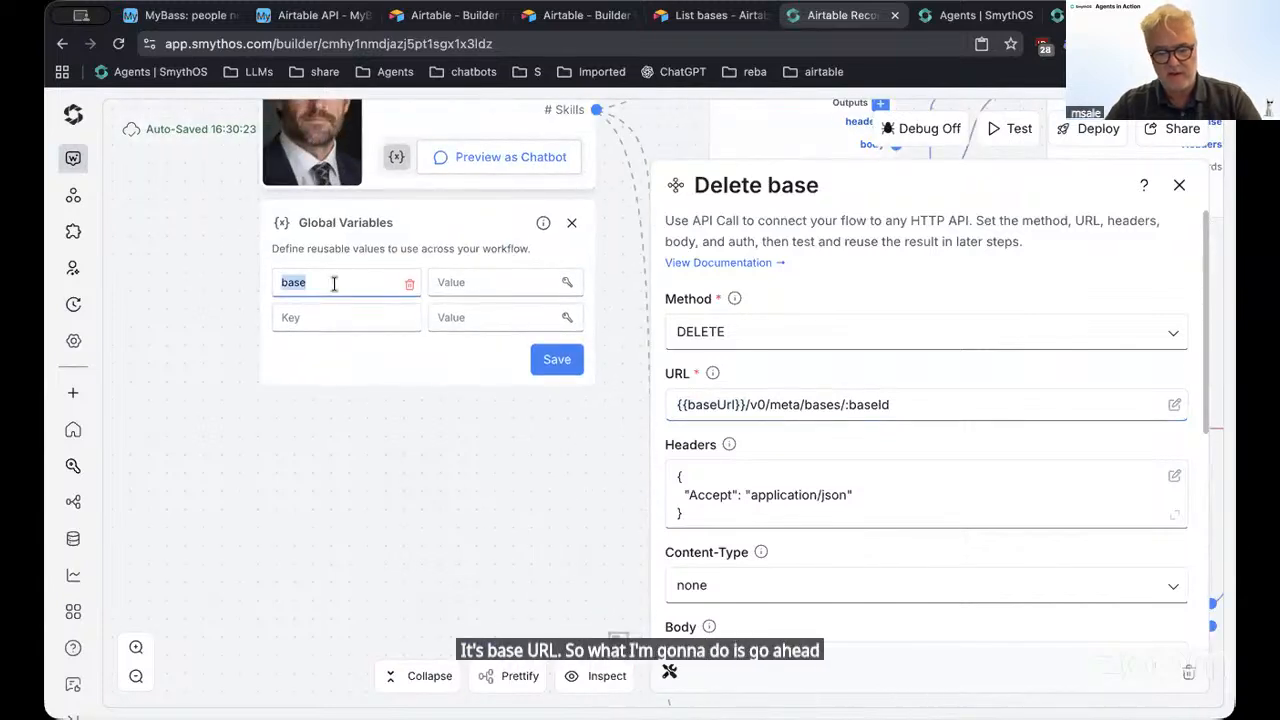
key(ctrl+v)
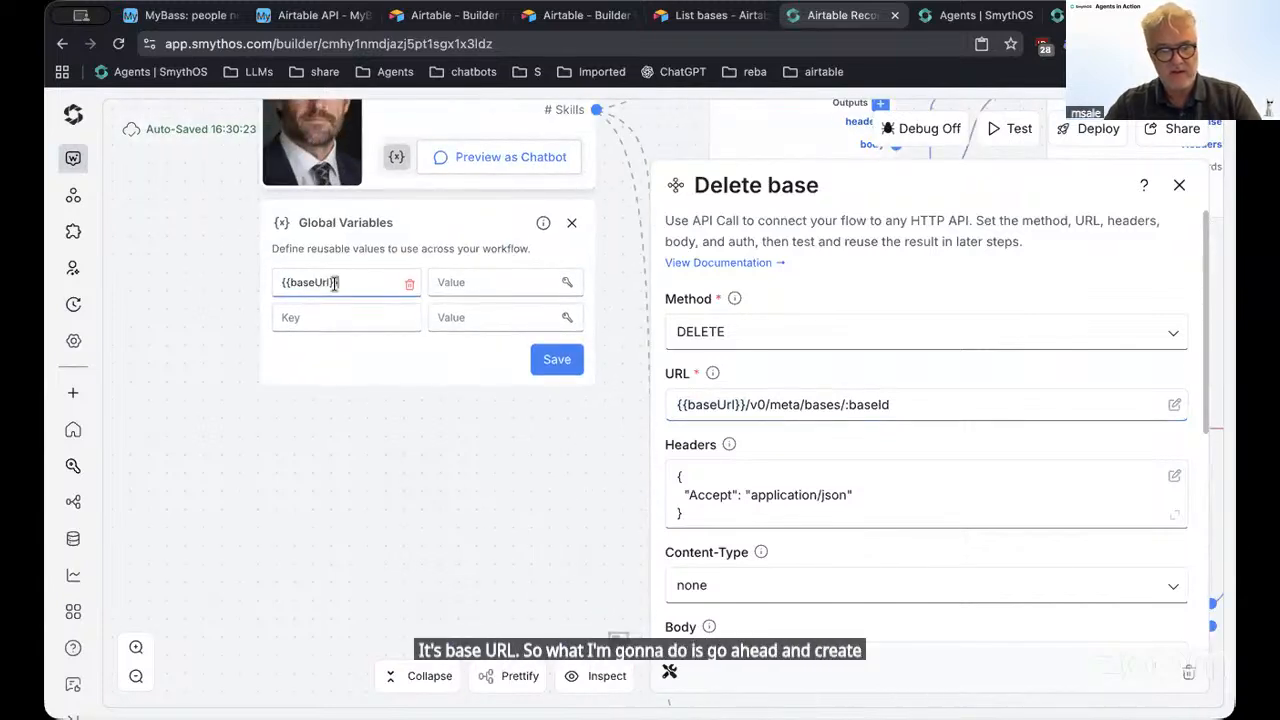
Set the variable's value to the Airtable base URL from Update Record and save
click(457, 281)
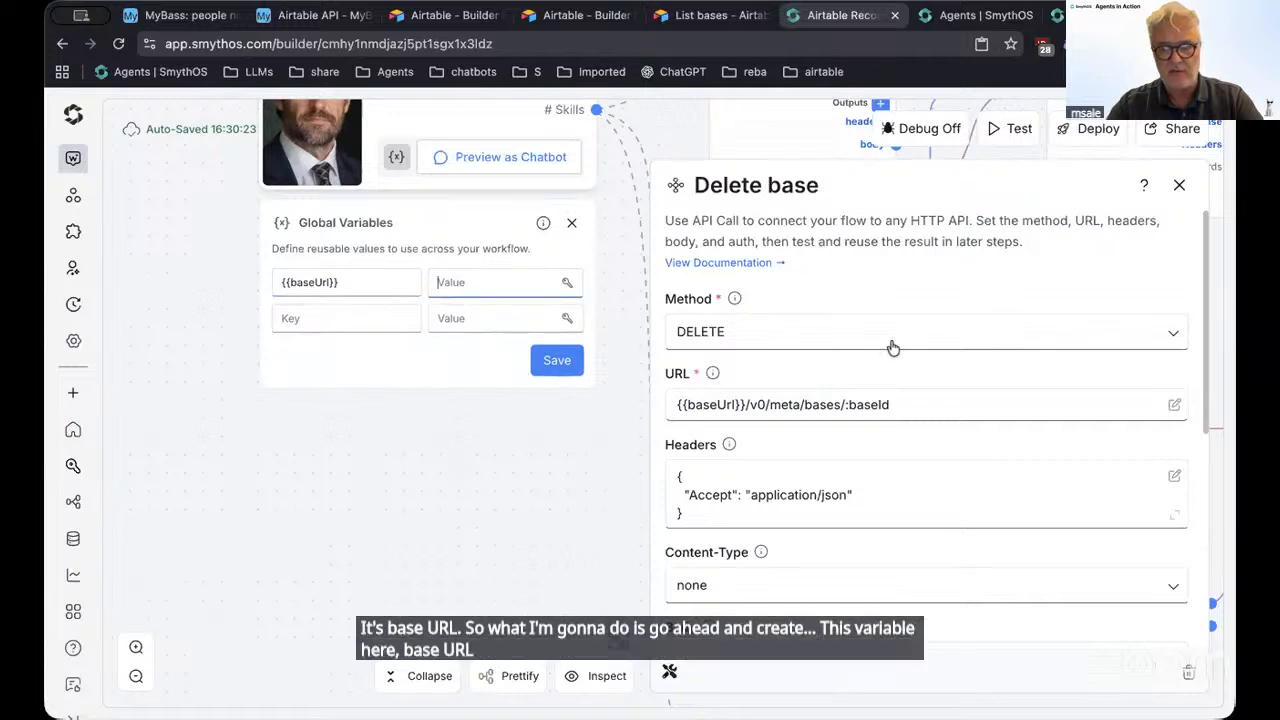
click(1179, 185)
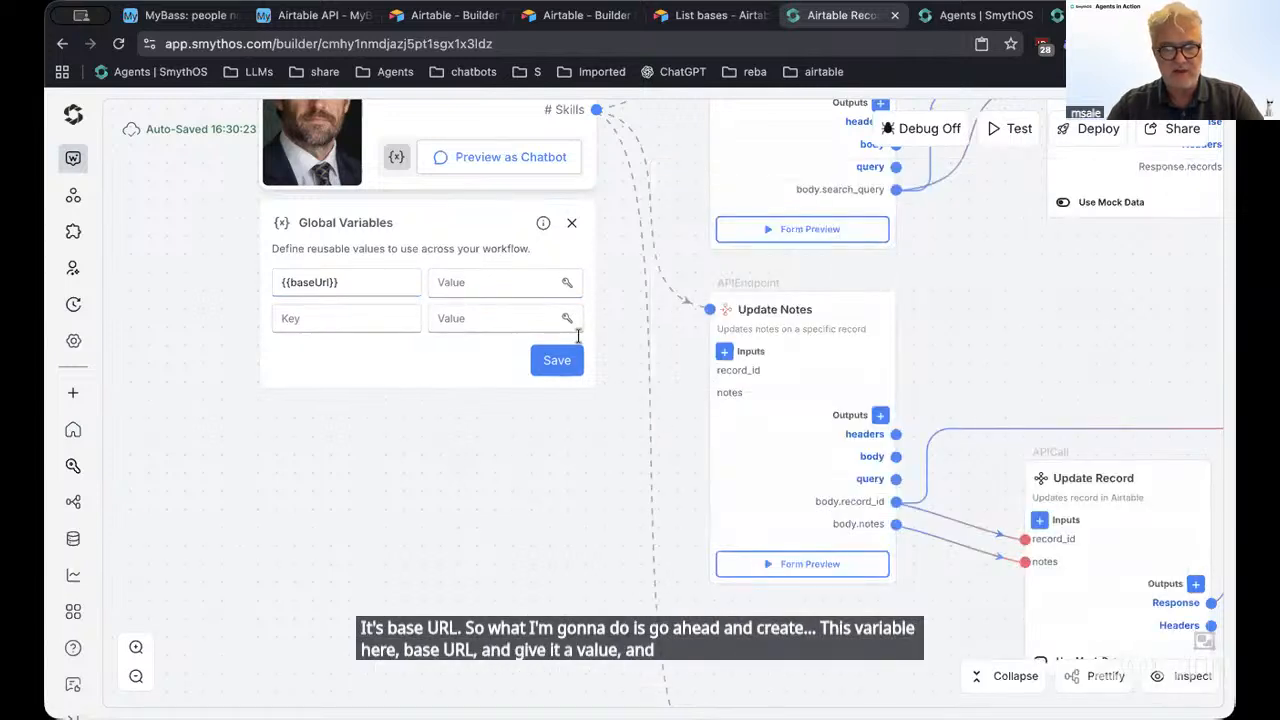
click(436, 282)
text(dd)
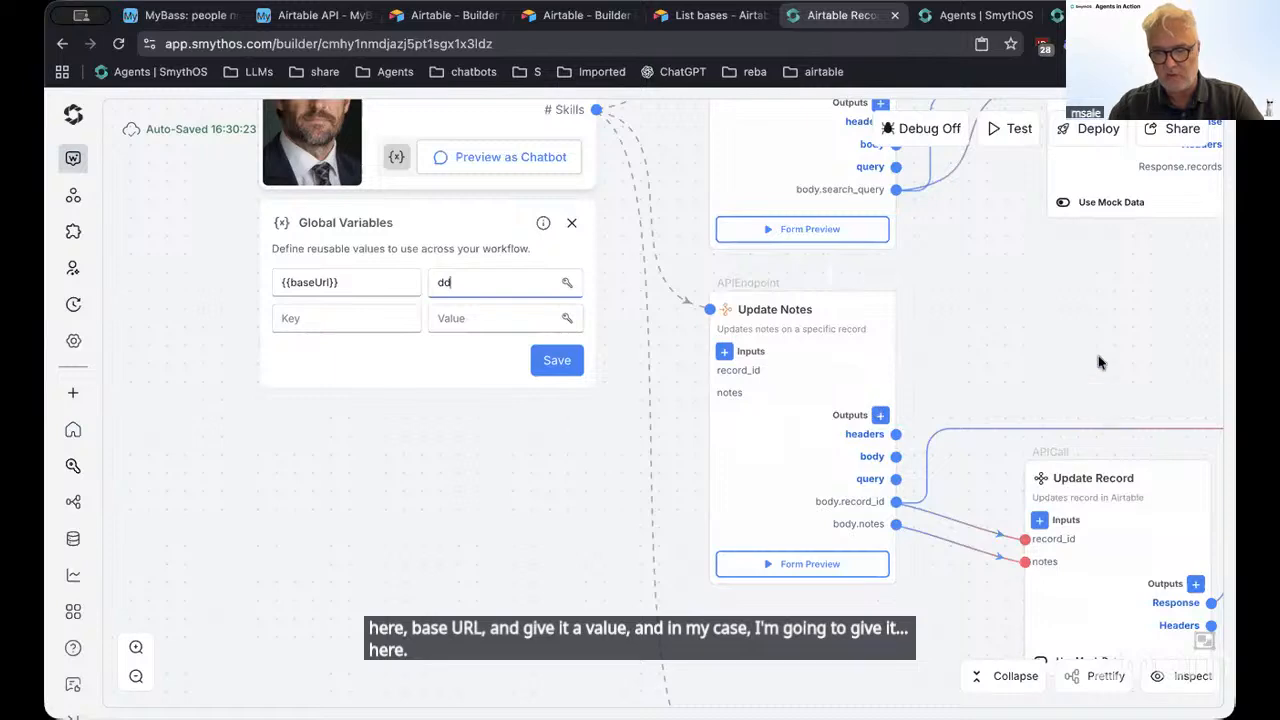
scroll(863, 400, right, 6)
double_click(855, 455)
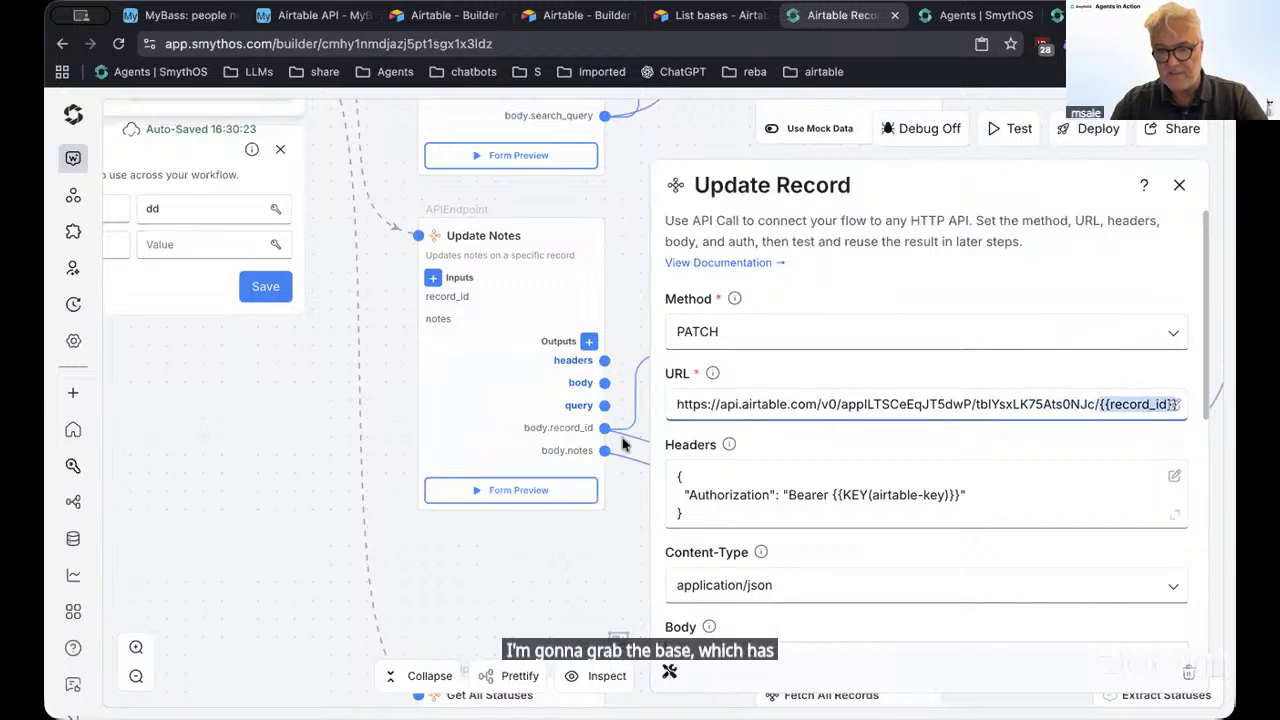
drag(1097, 404, 658, 410)
key(ctrl+c)
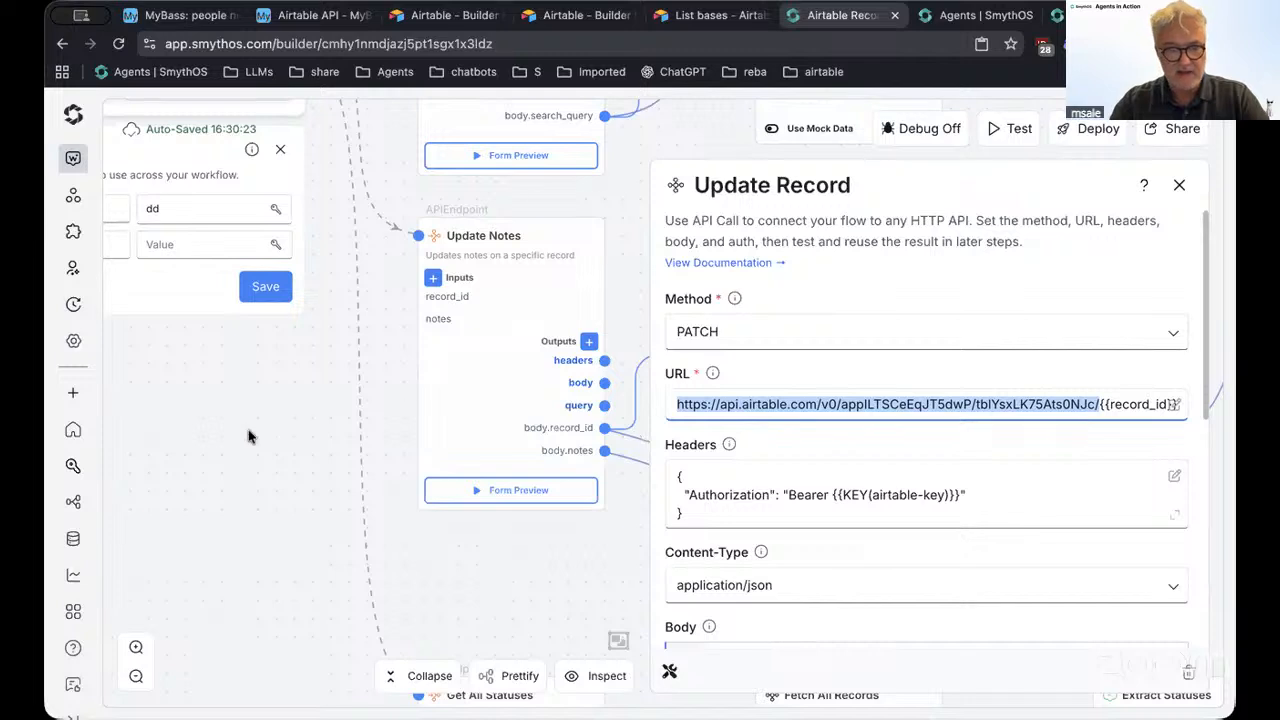
drag(251, 434, 414, 557)
click(342, 328)
double_click(342, 329)
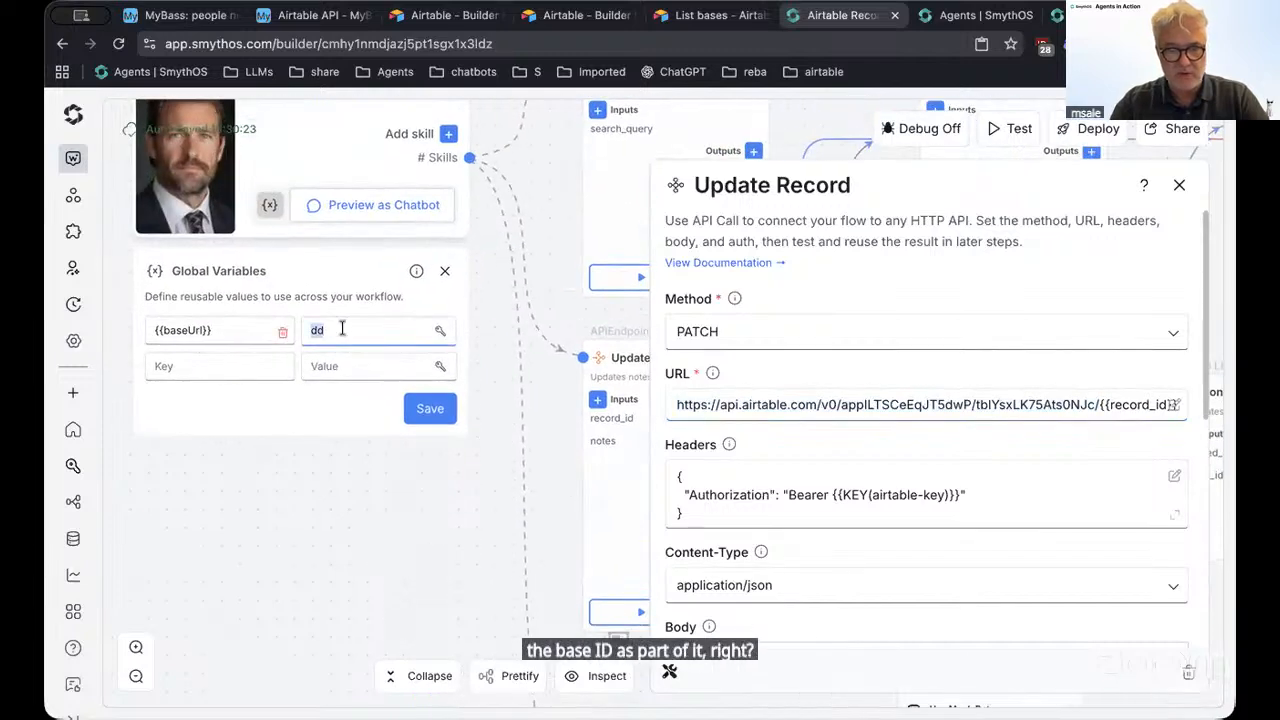
key(ctrl+v)
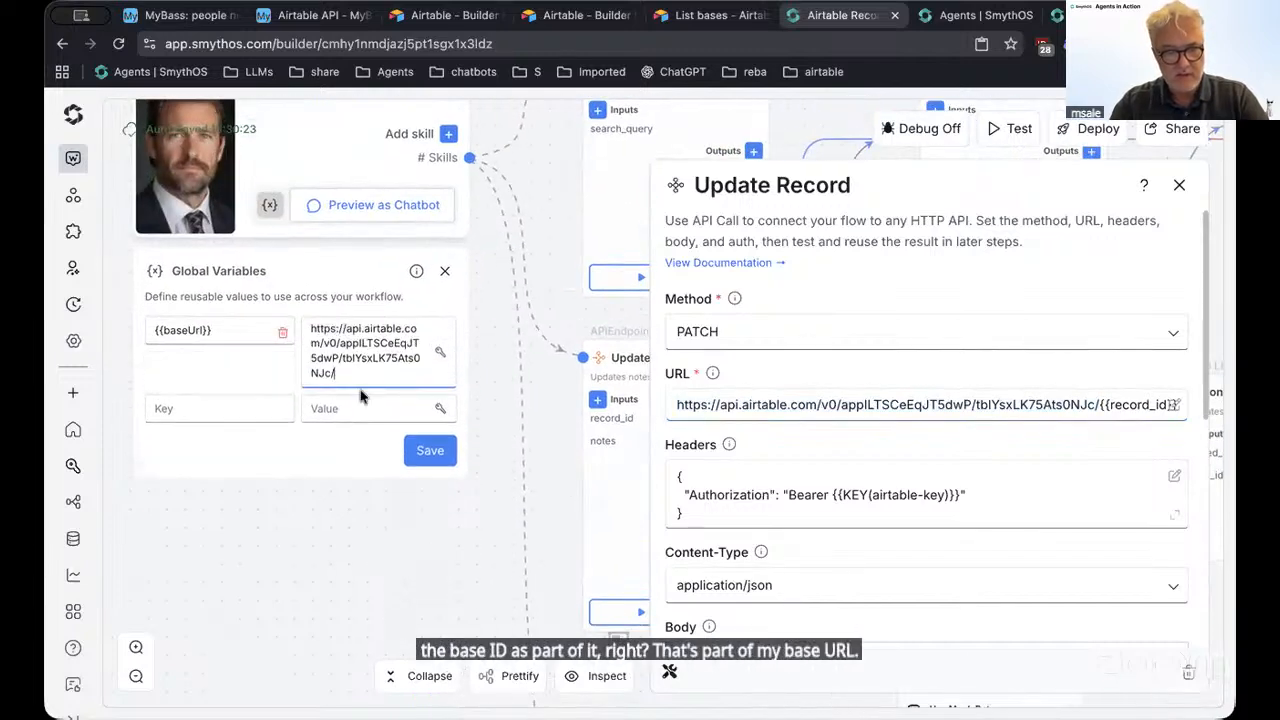
click(422, 449)
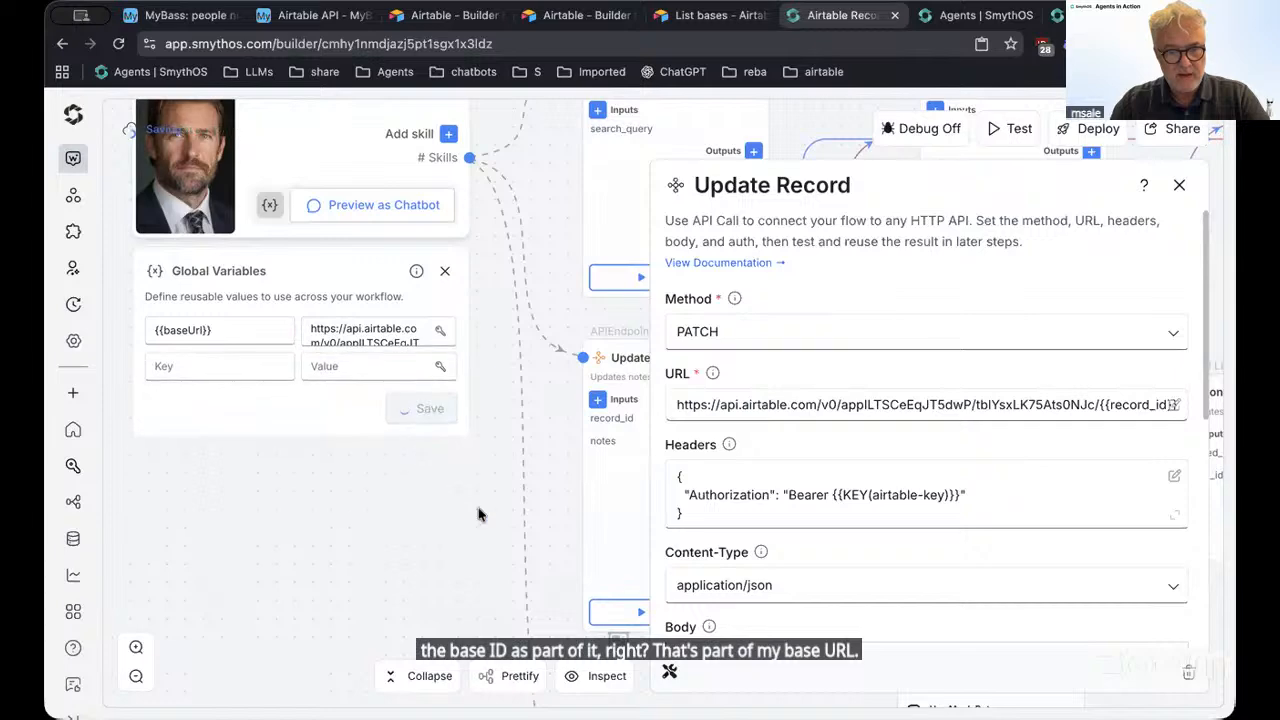
Remove the trailing slash from the baseUrl value and save it again
click(1179, 190)
scroll(389, 449, down, 10)
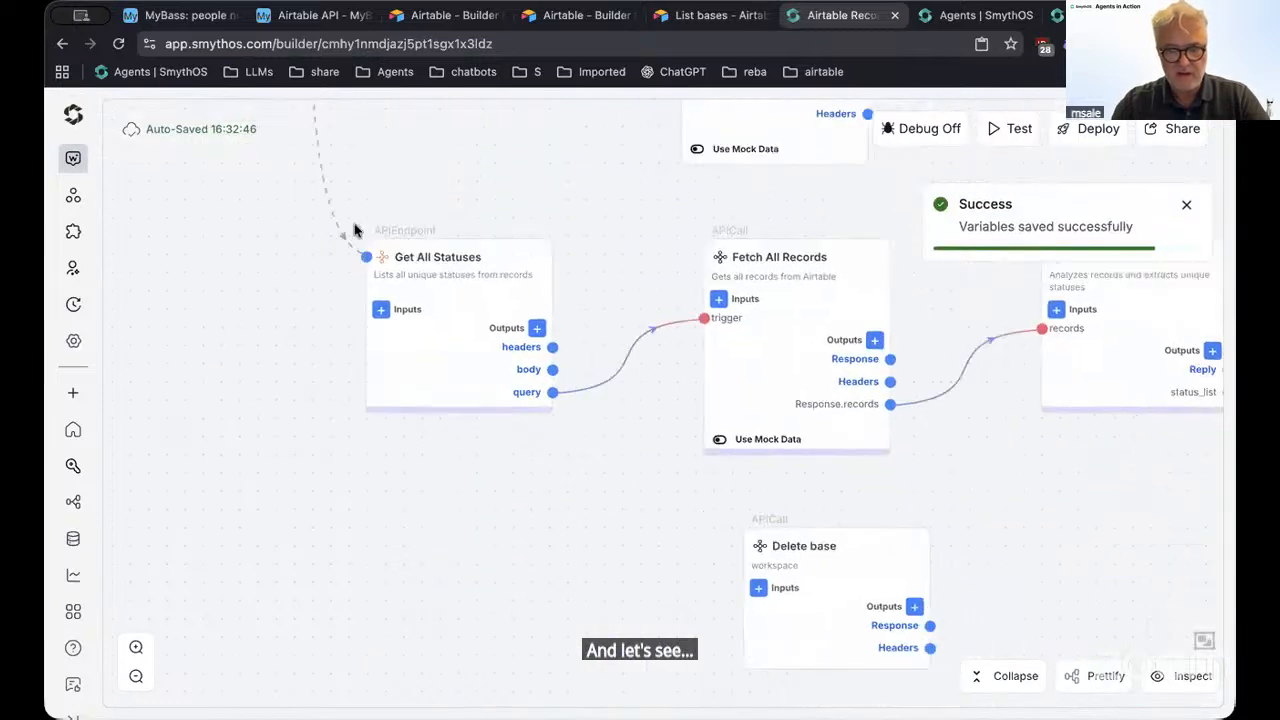
scroll(358, 160, down, 3)
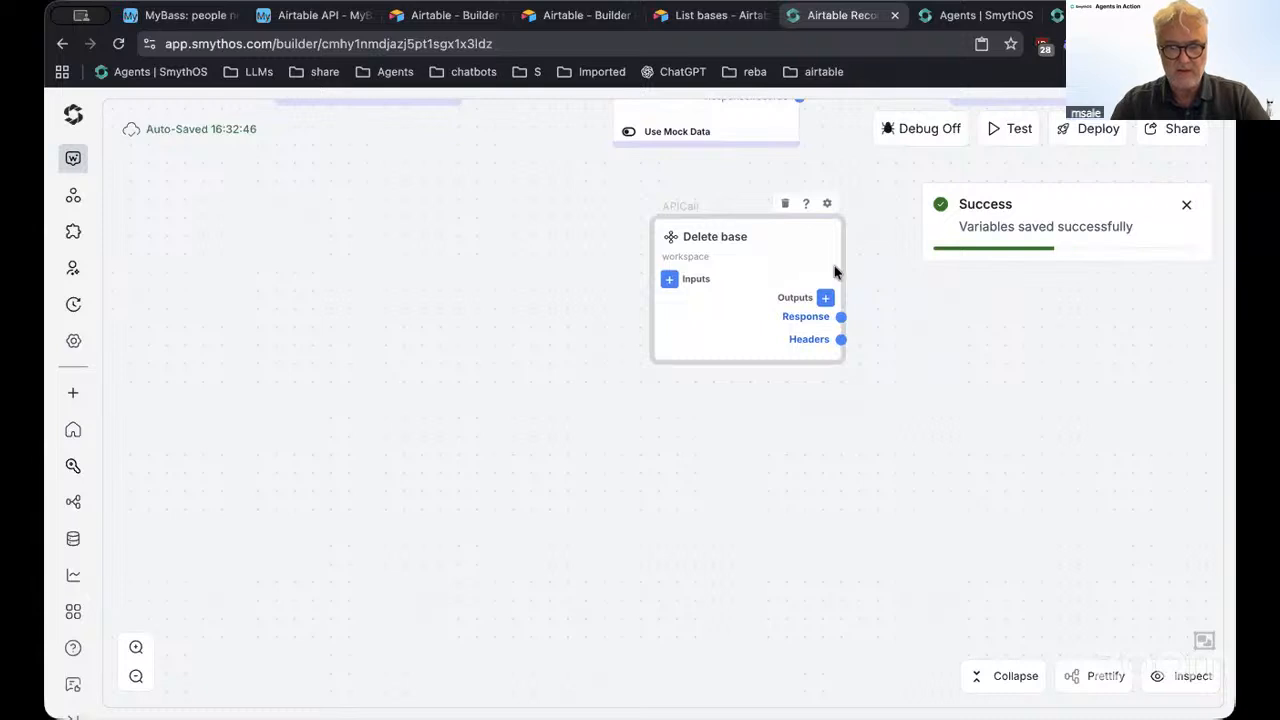
click(827, 204)
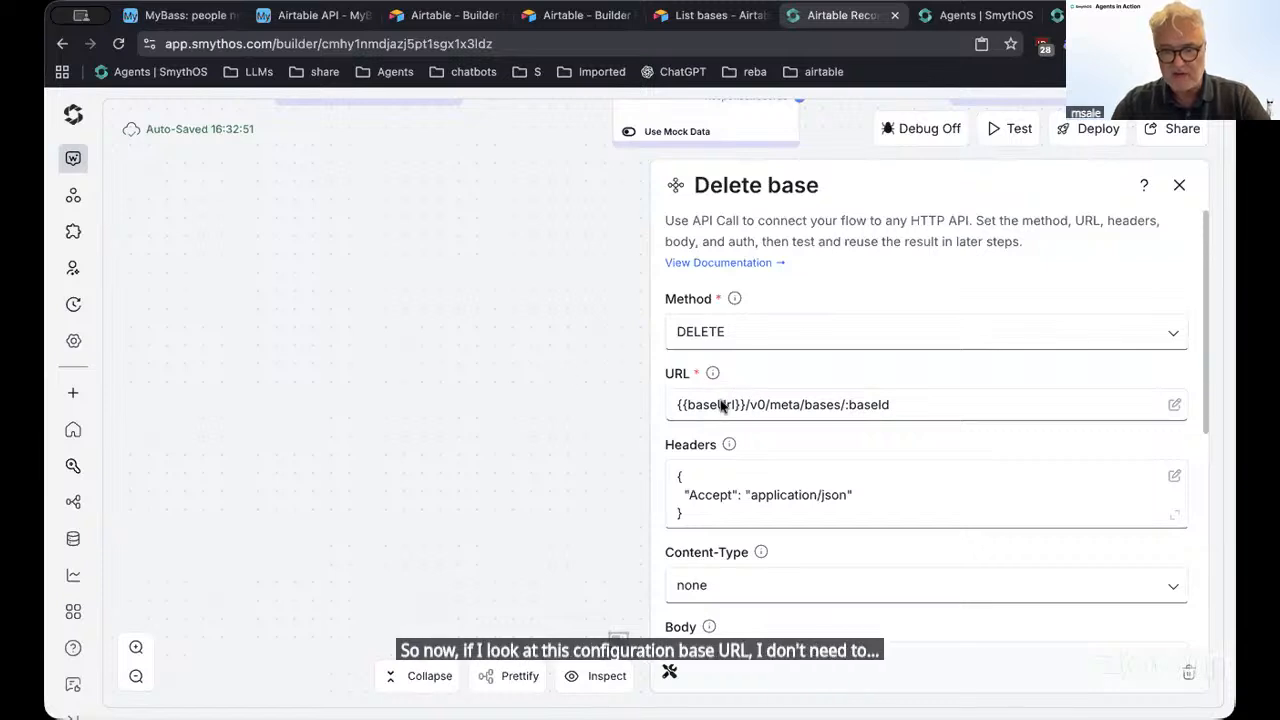
scroll(380, 309, up, 10)
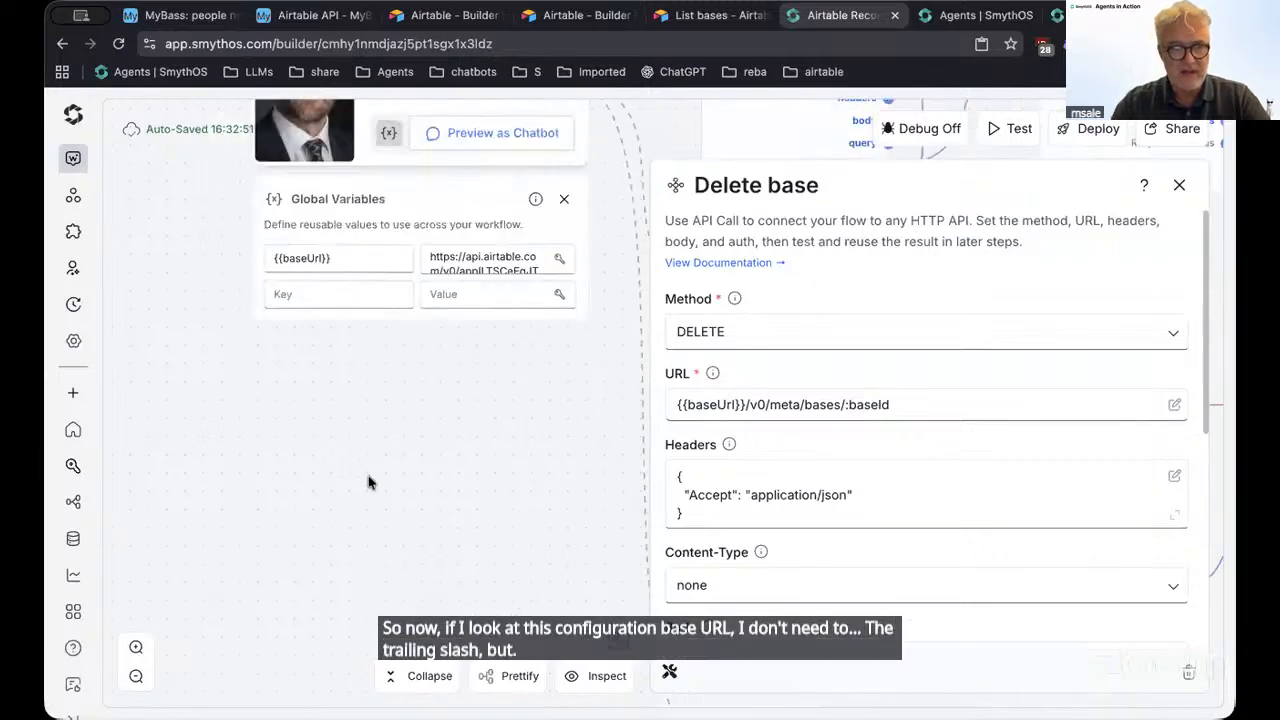
scroll(368, 482, up, 3)
click(492, 388)
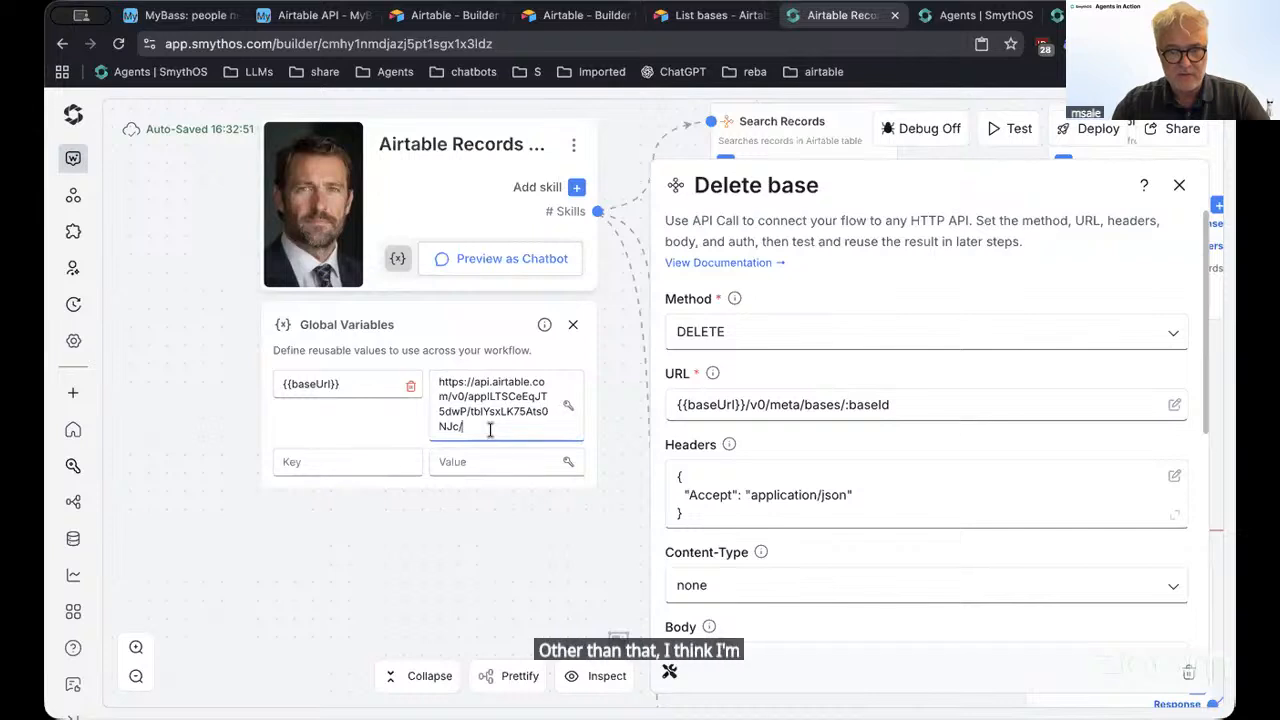
key(BackSpace)
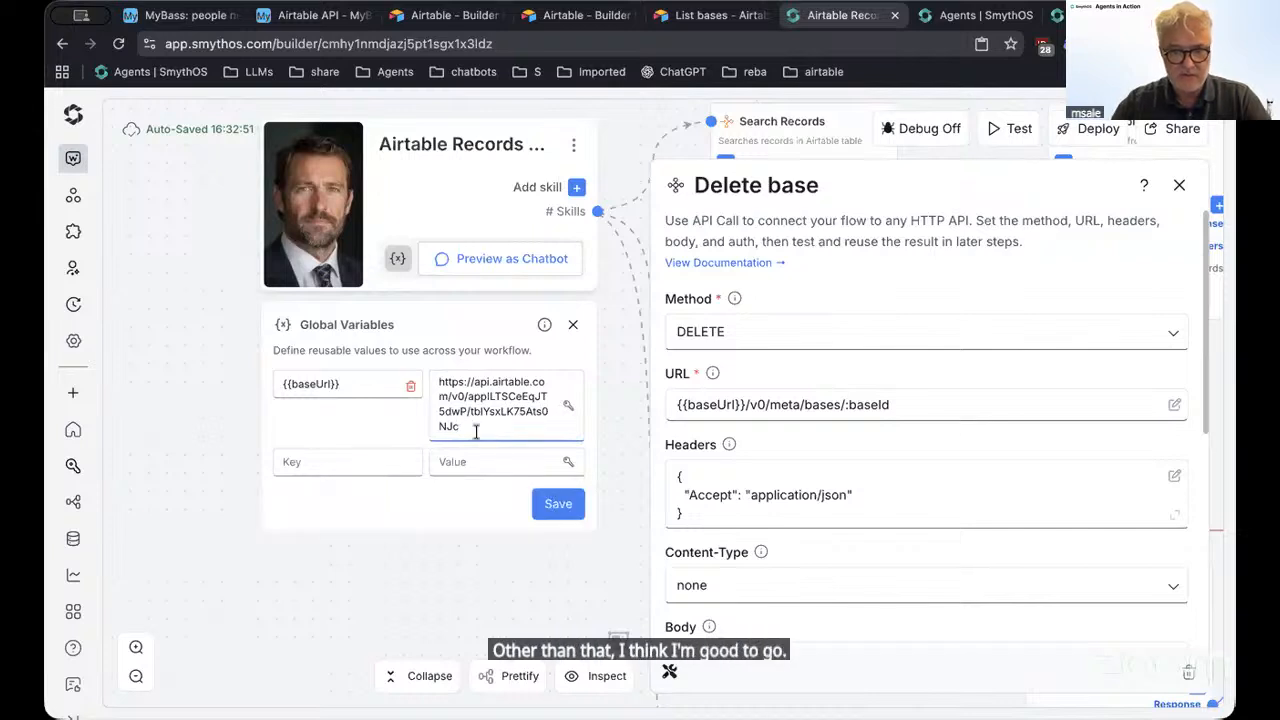
click(562, 505)
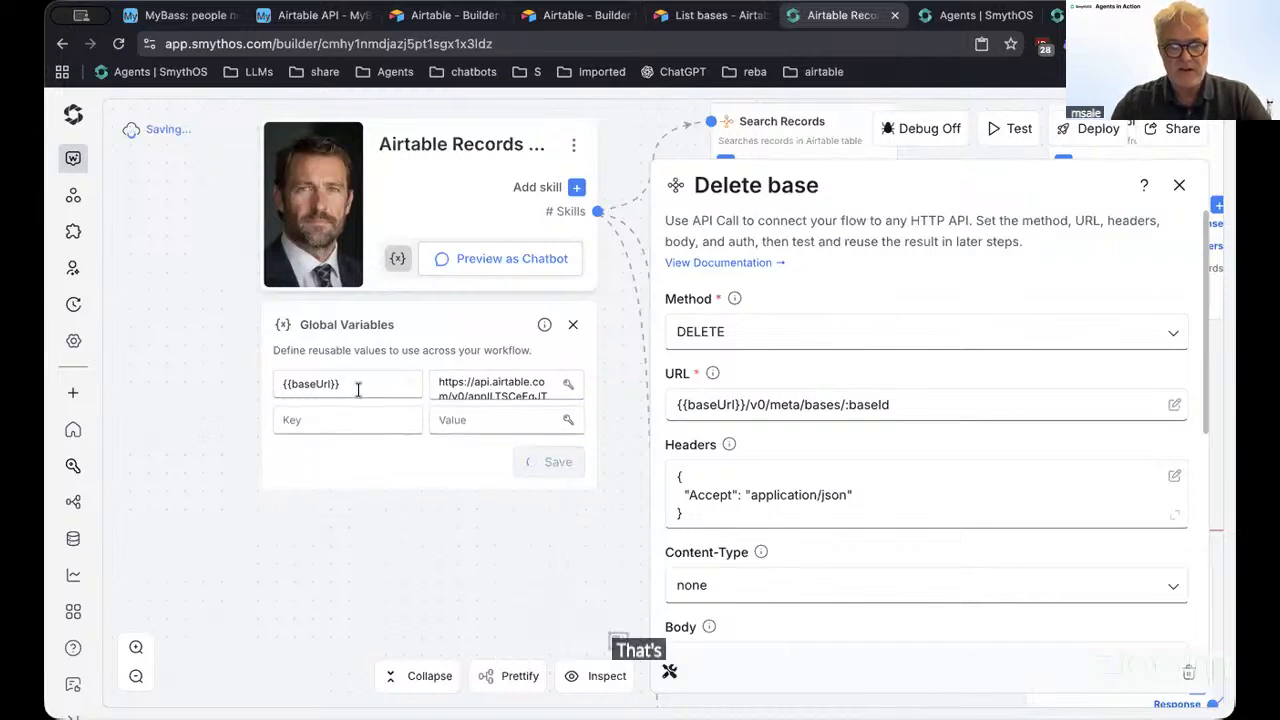
Copy the Create table component from the agent holding the Airtable API calls
click(1082, 16)
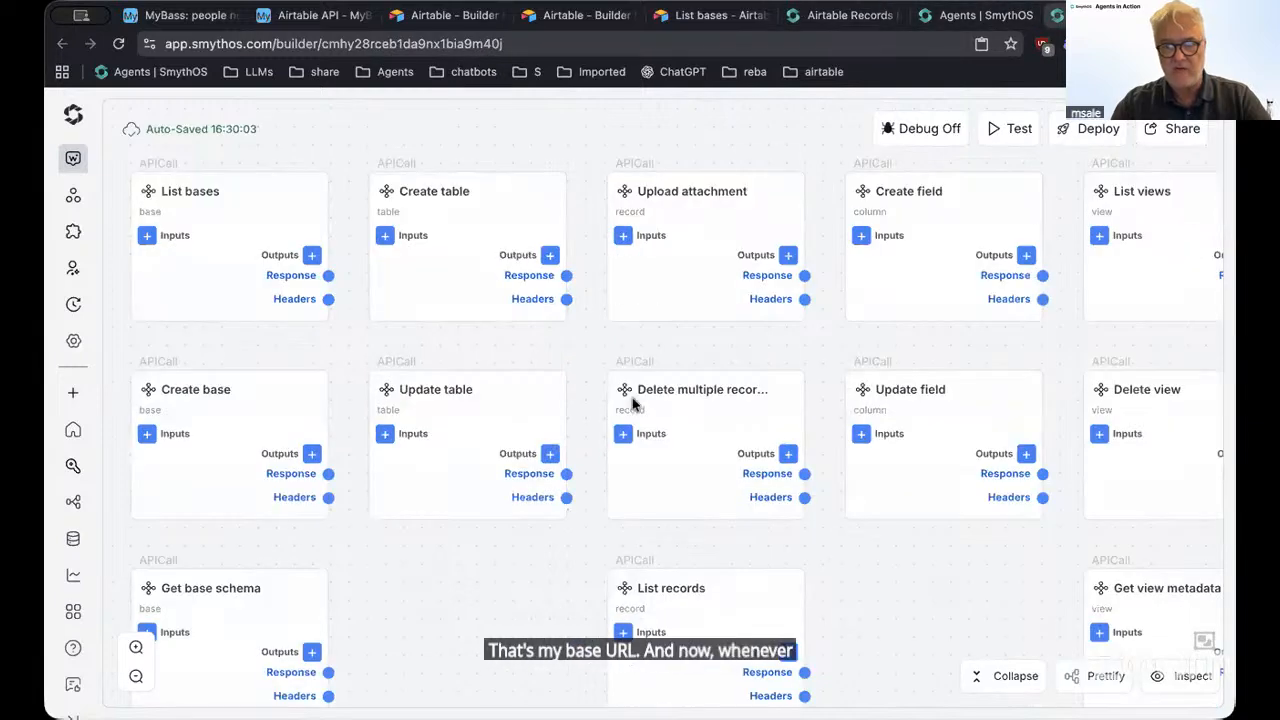
scroll(487, 190, left, 2)
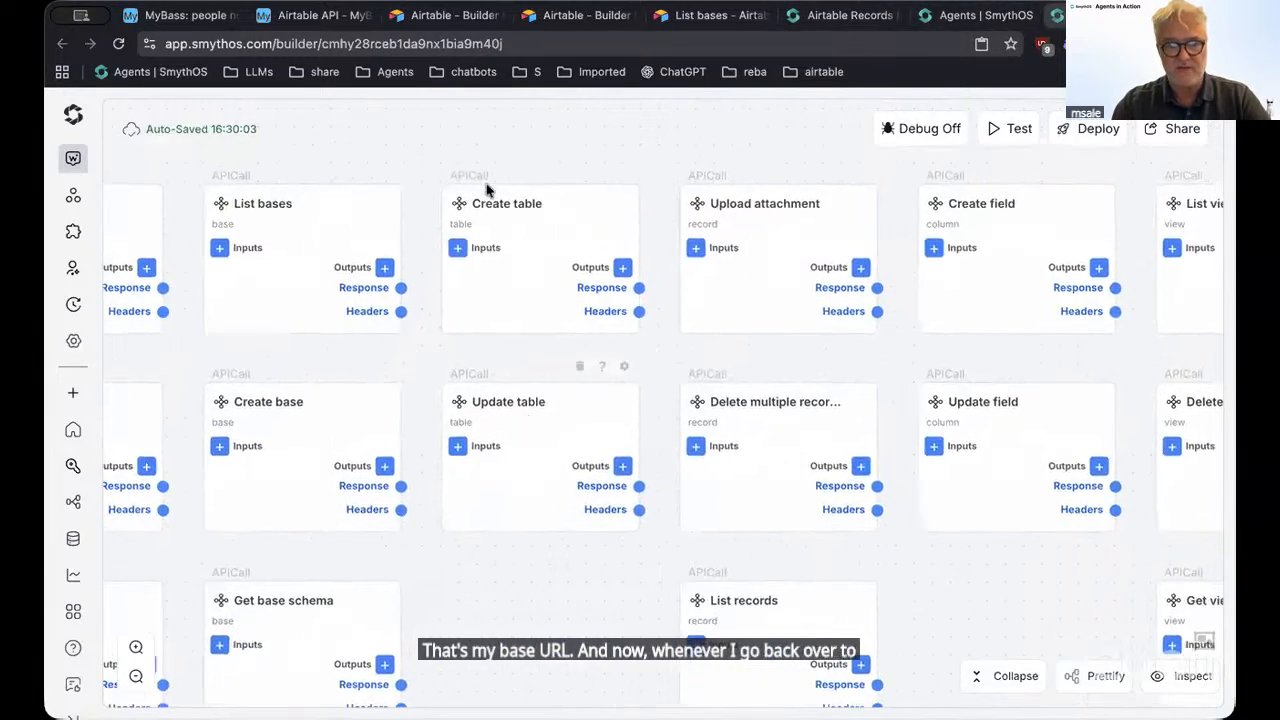
click(546, 228)
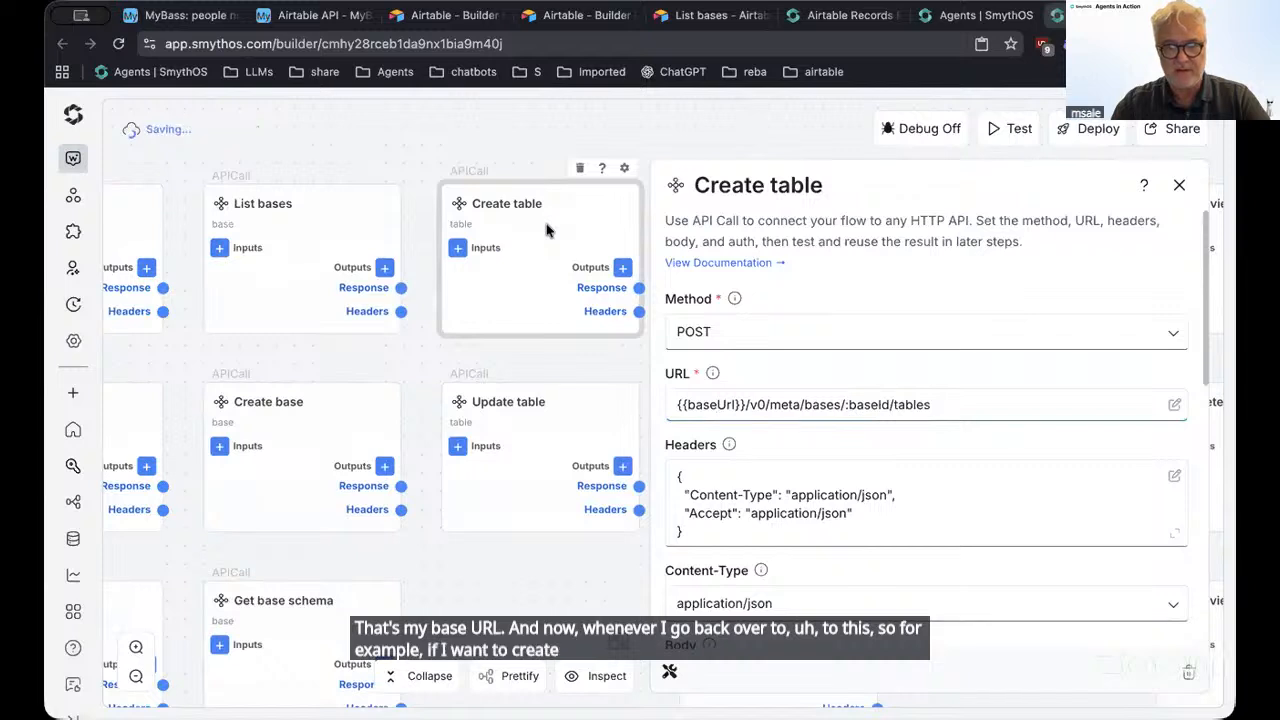
right_click(549, 231)
click(572, 246)
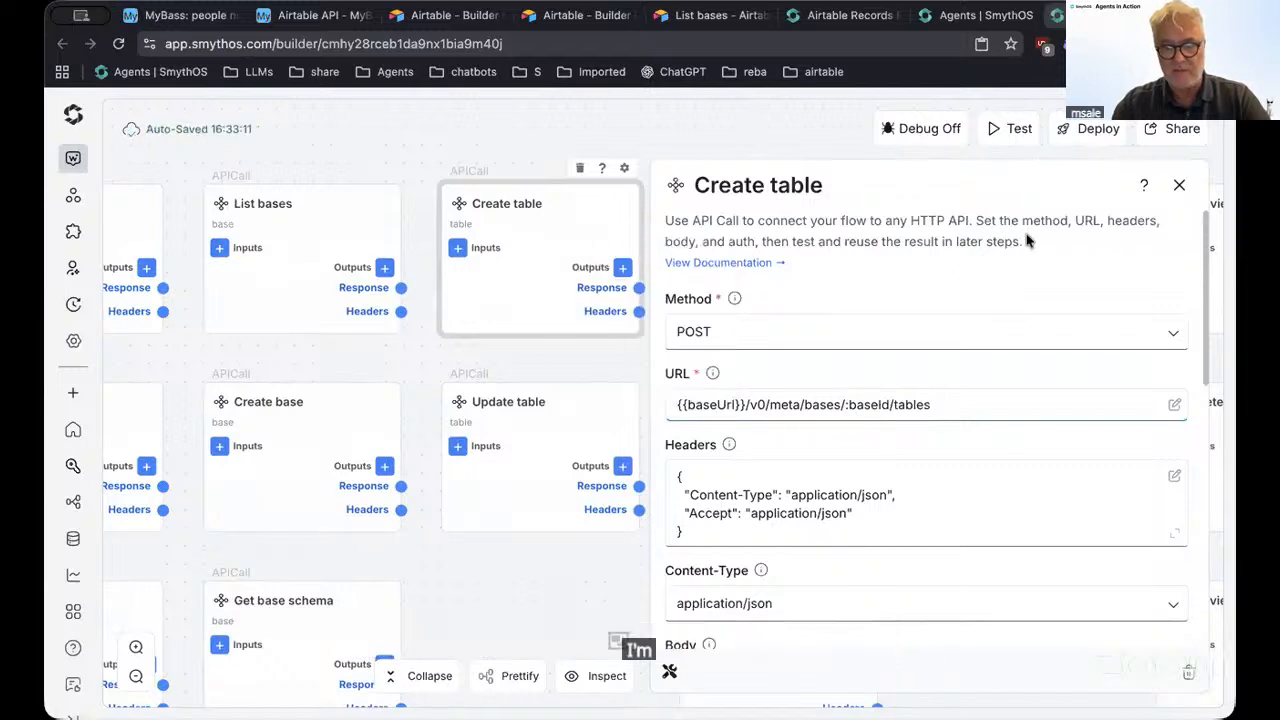
Paste Create table into Airtable Records, place it lower, and inspect its baseUrl URL reference
click(855, 17)
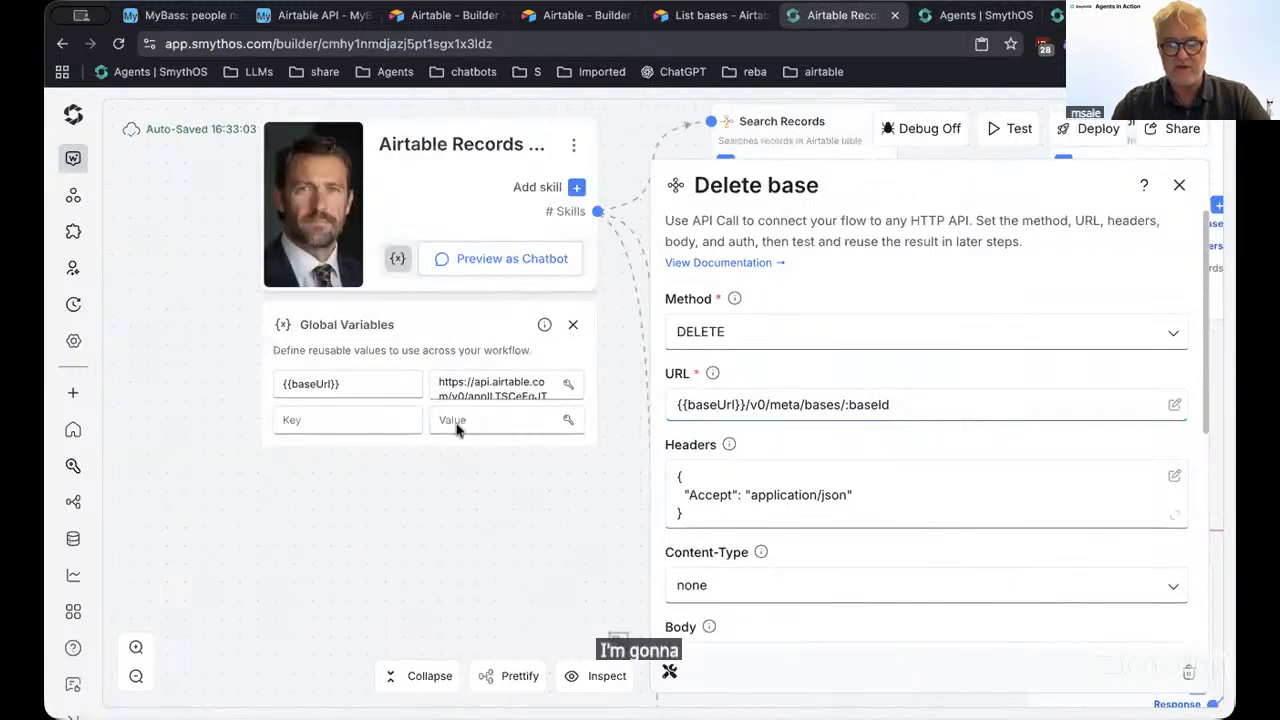
click(1179, 184)
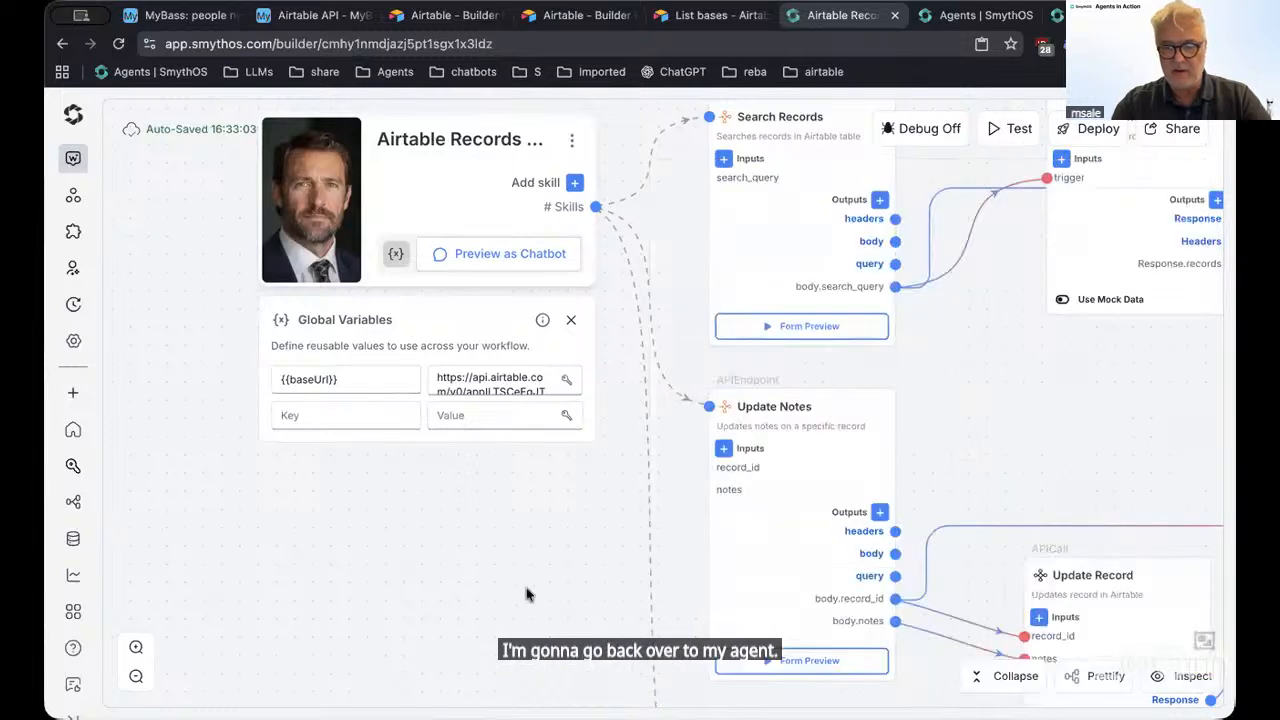
scroll(517, 314, down, 5)
right_click(464, 380)
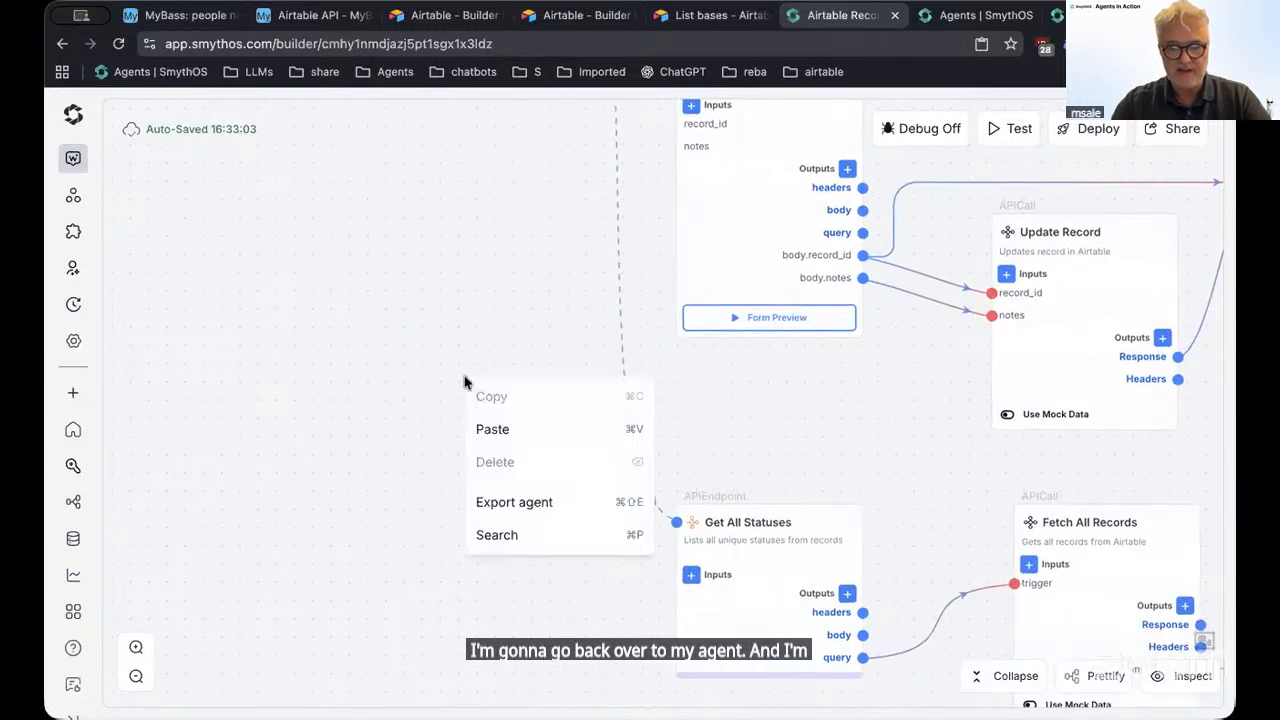
click(492, 428)
drag(489, 571, 257, 306)
drag(333, 153, 613, 508)
click(604, 549)
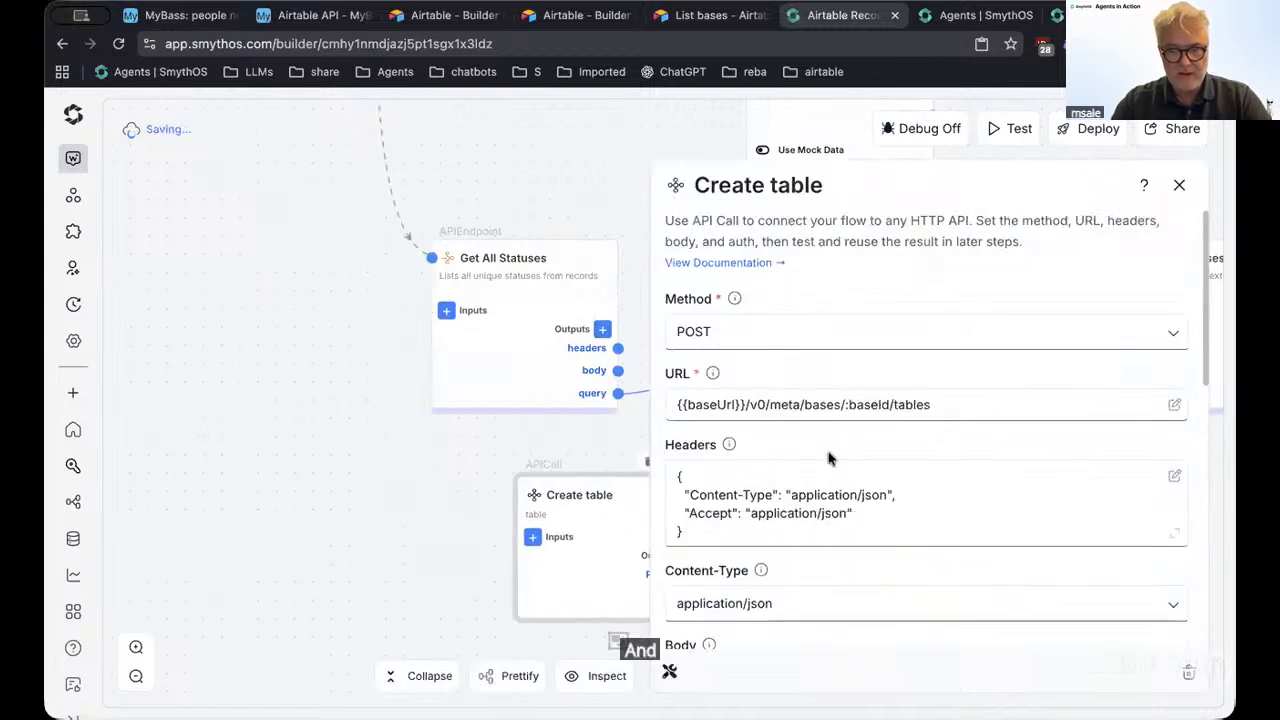
click(734, 404)
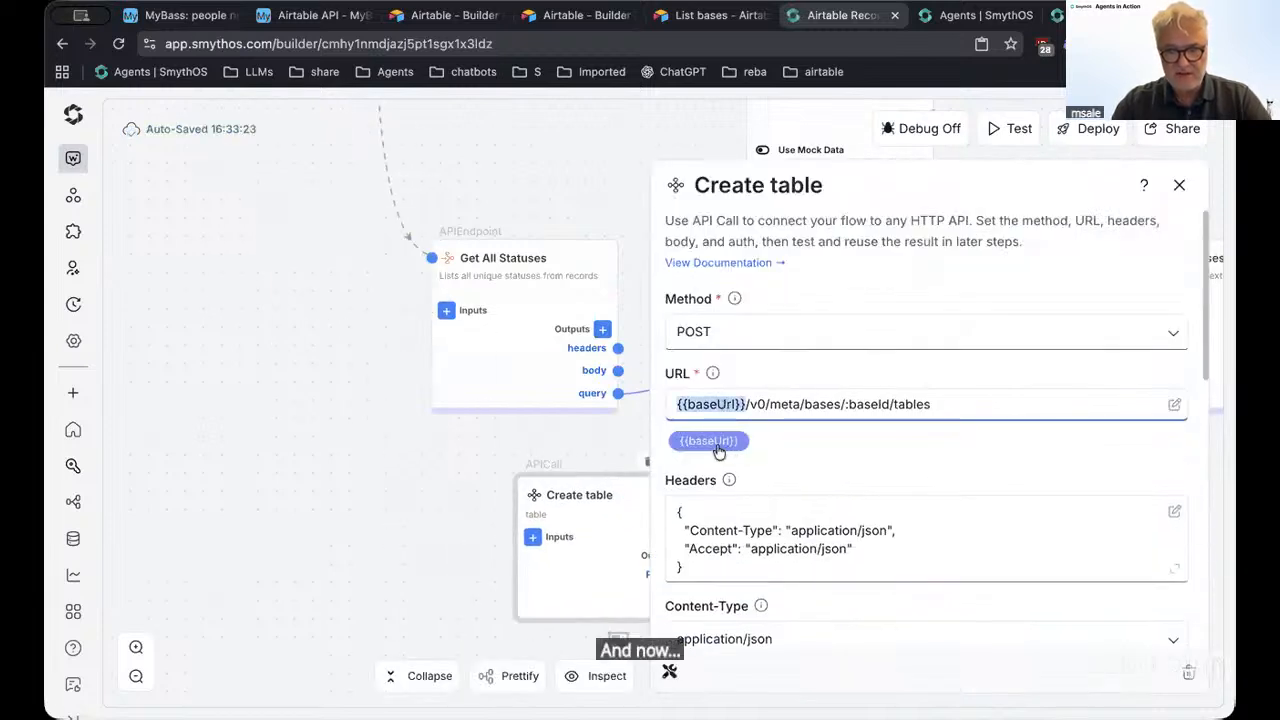
Strip the curly braces from the {{baseUrl}} key, leaving baseUrl, and save
click(372, 430)
scroll(372, 430, up, 5)
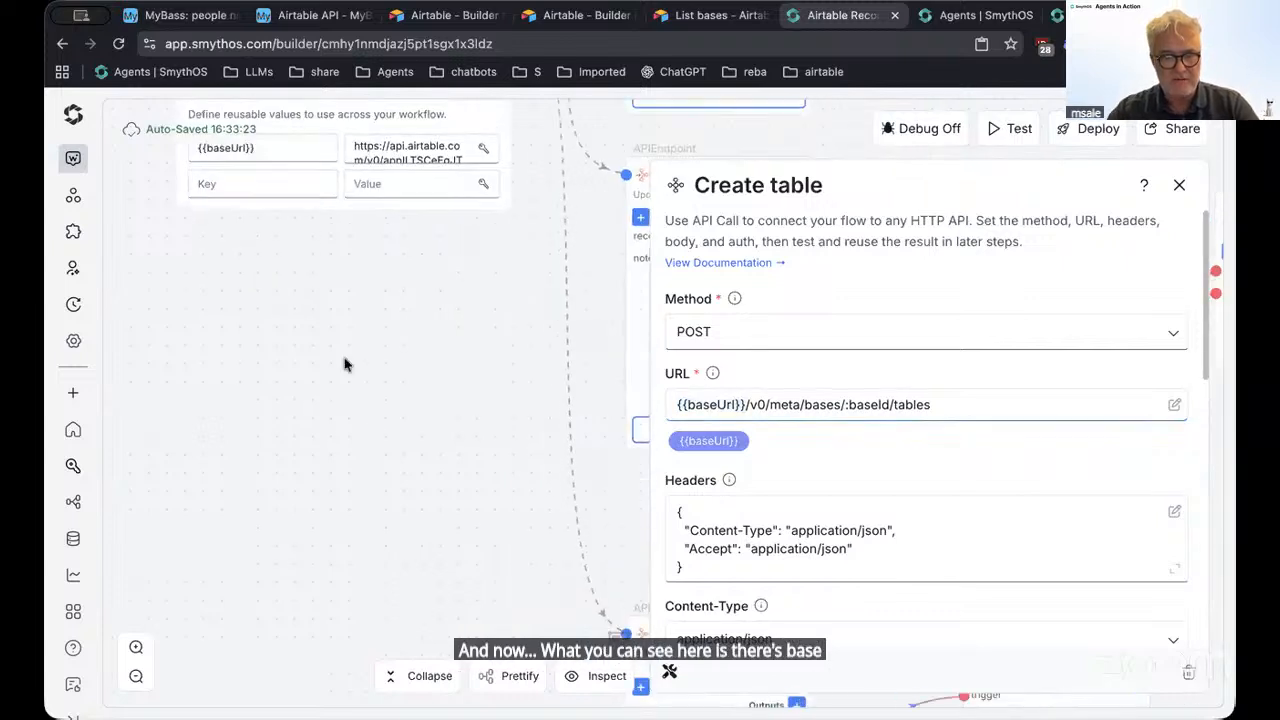
click(330, 306)
key(BackSpace)
key(BackSpace)
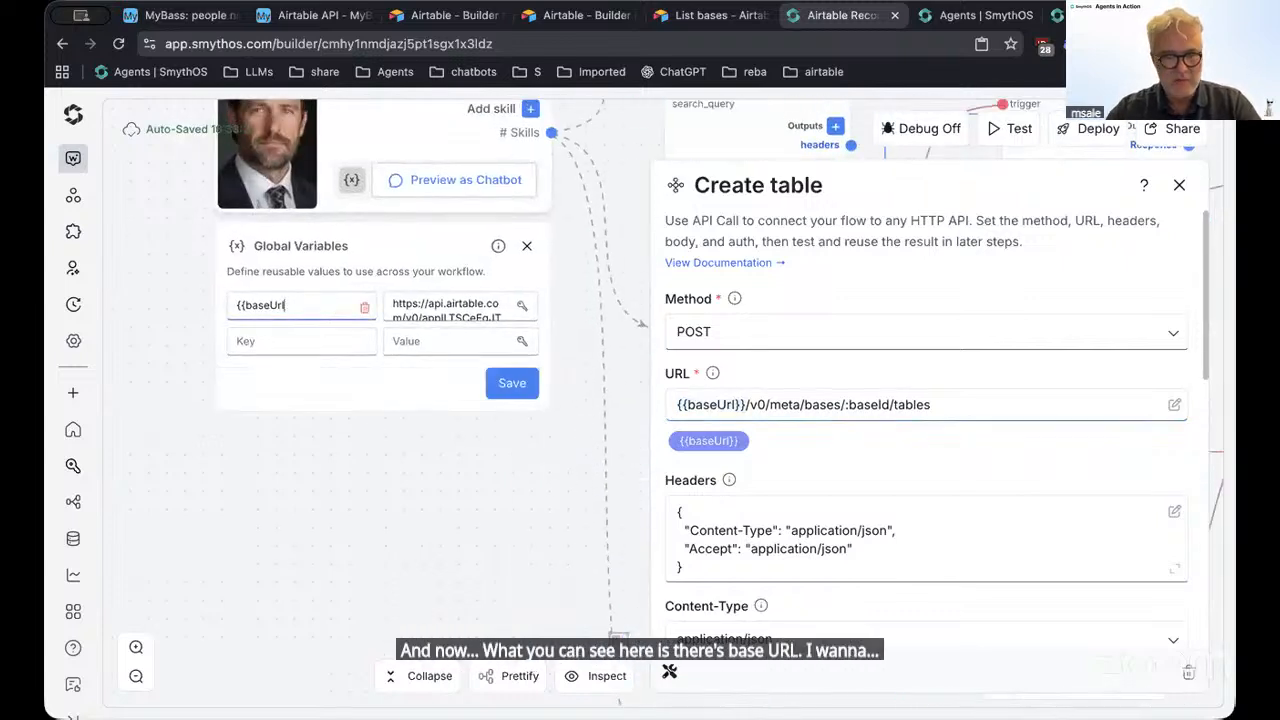
key(Left)
key(Left)
key(Left)
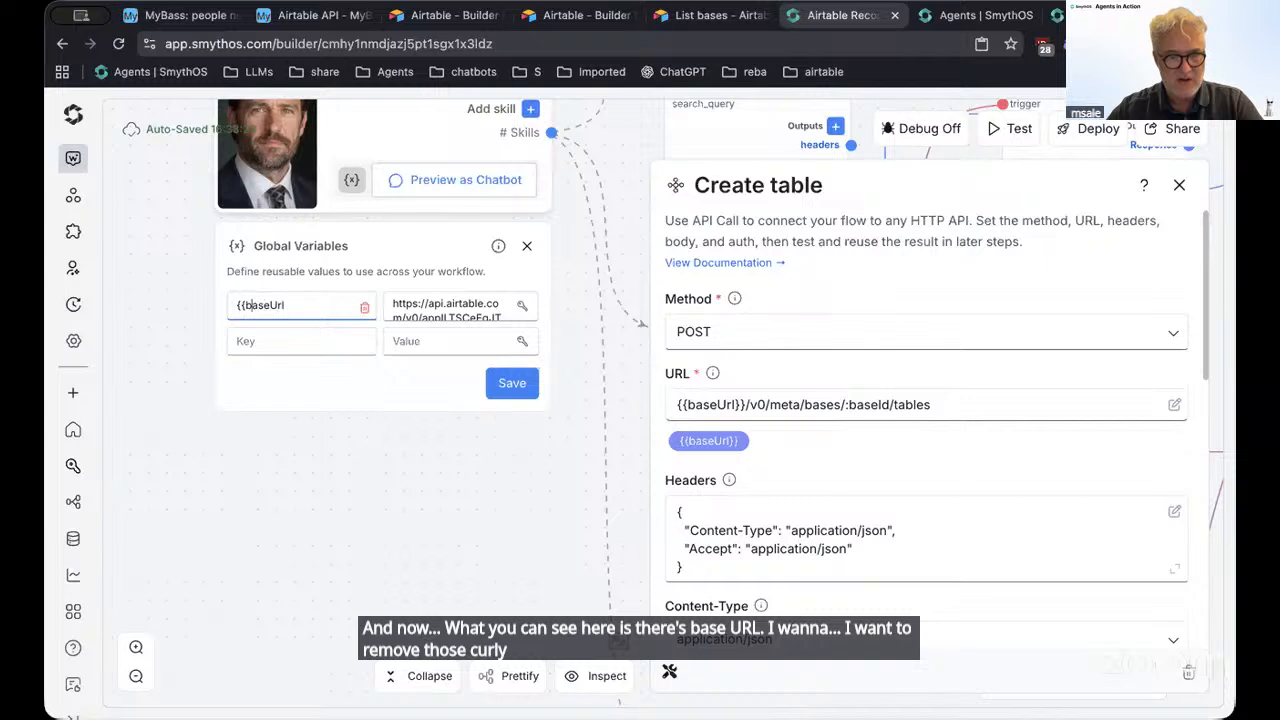
key(Left)
key(BackSpace)
key(BackSpace)
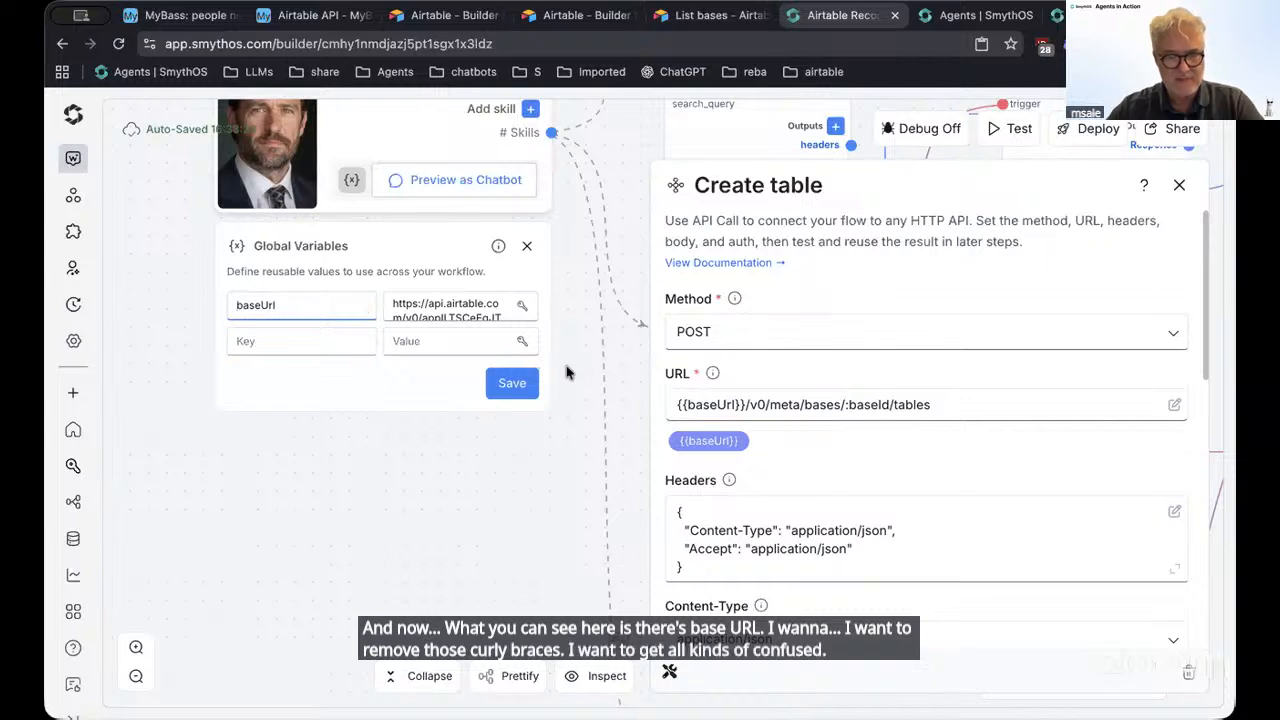
click(510, 384)
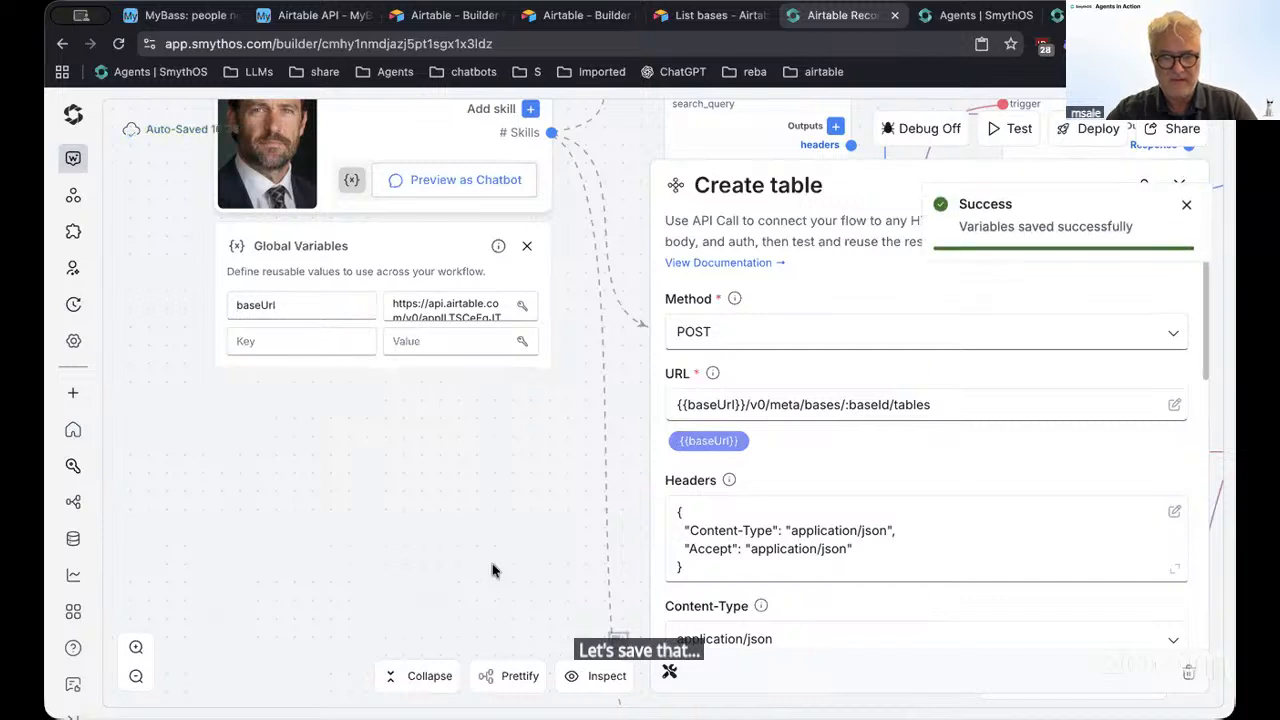
Check the baseUrl reference in the Create table URL field
click(743, 403)
key(shift+super+Left)
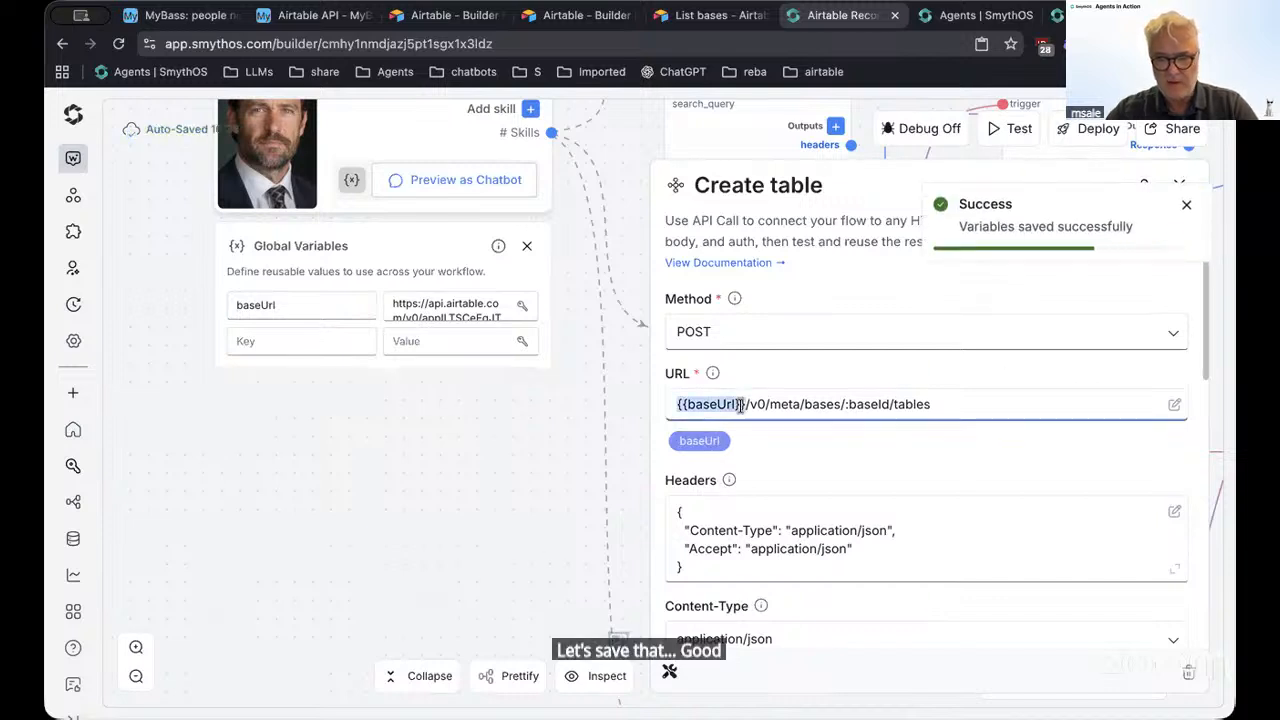
click(702, 441)
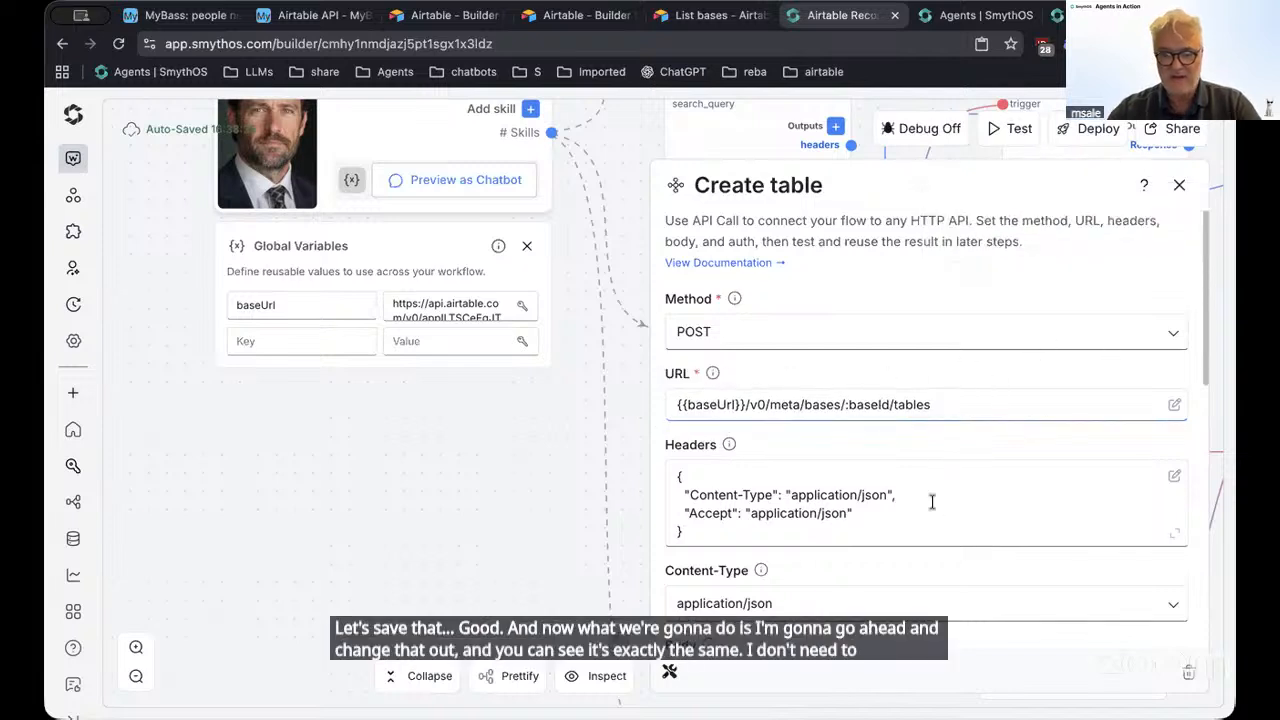
scroll(929, 500, down, 4)
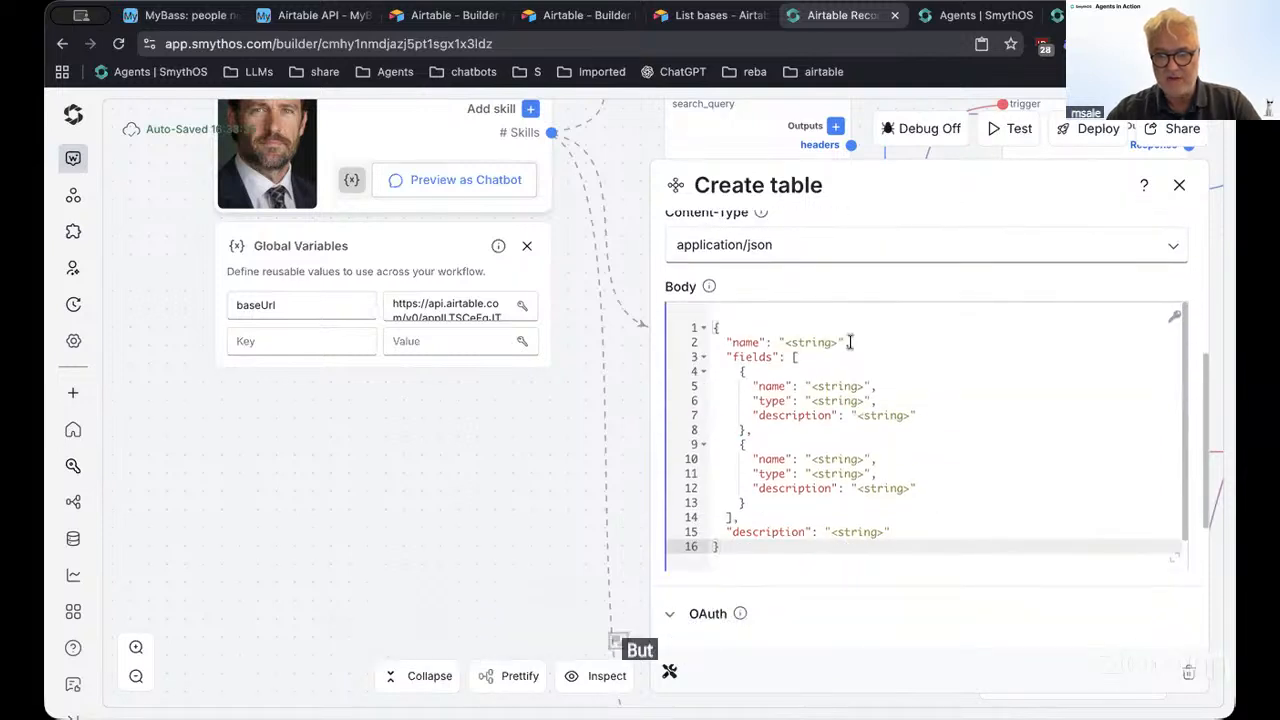
Replace the table name placeholder in the Body with 'newtale'
click(813, 342)
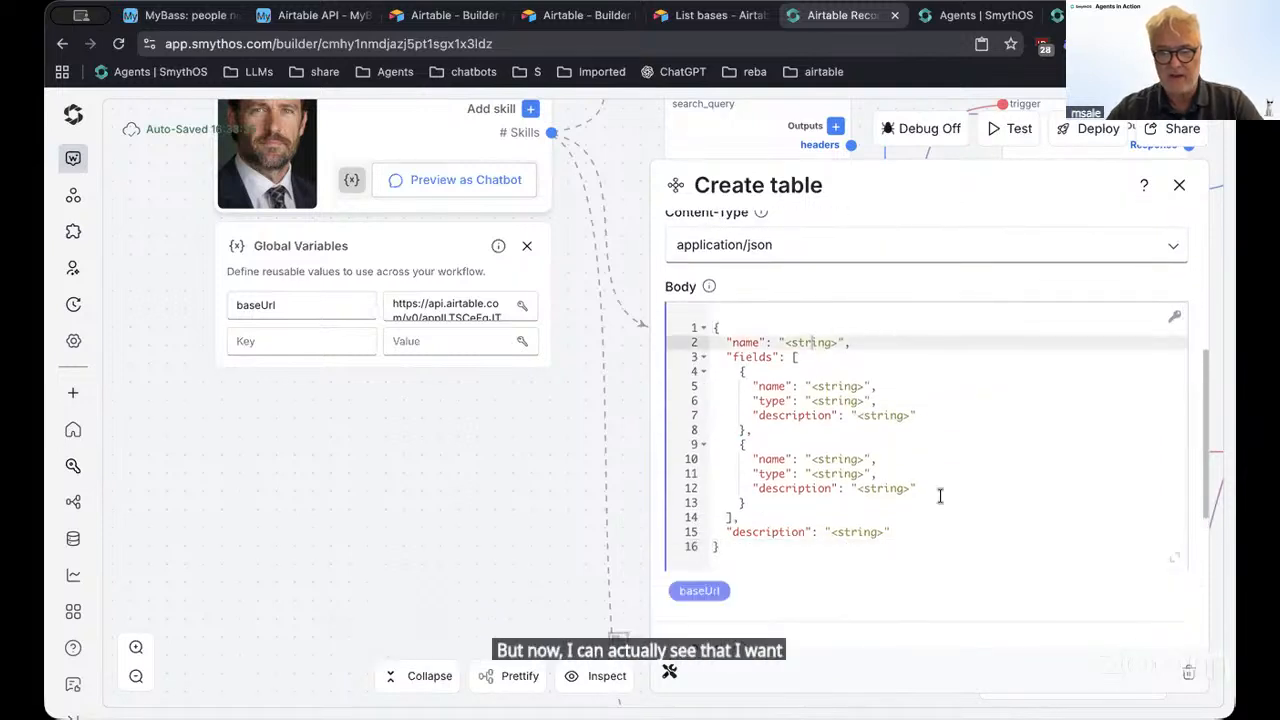
scroll(940, 497, up, 3)
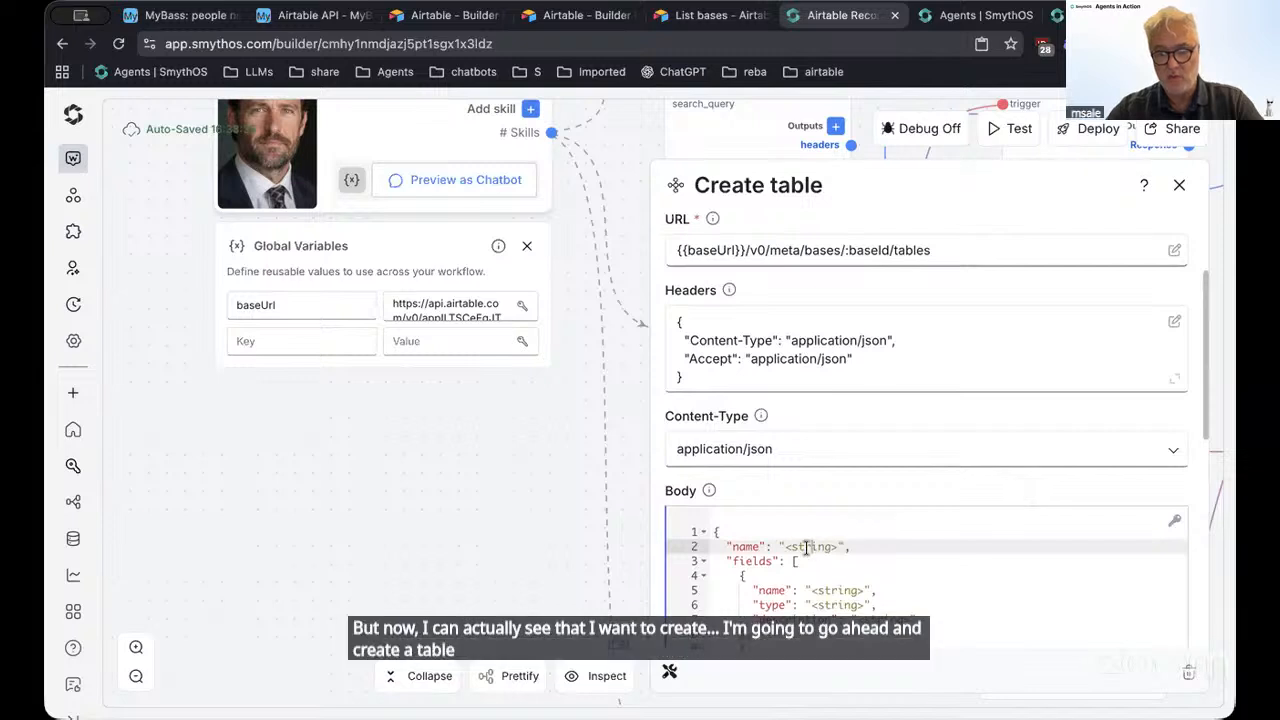
double_click(806, 547)
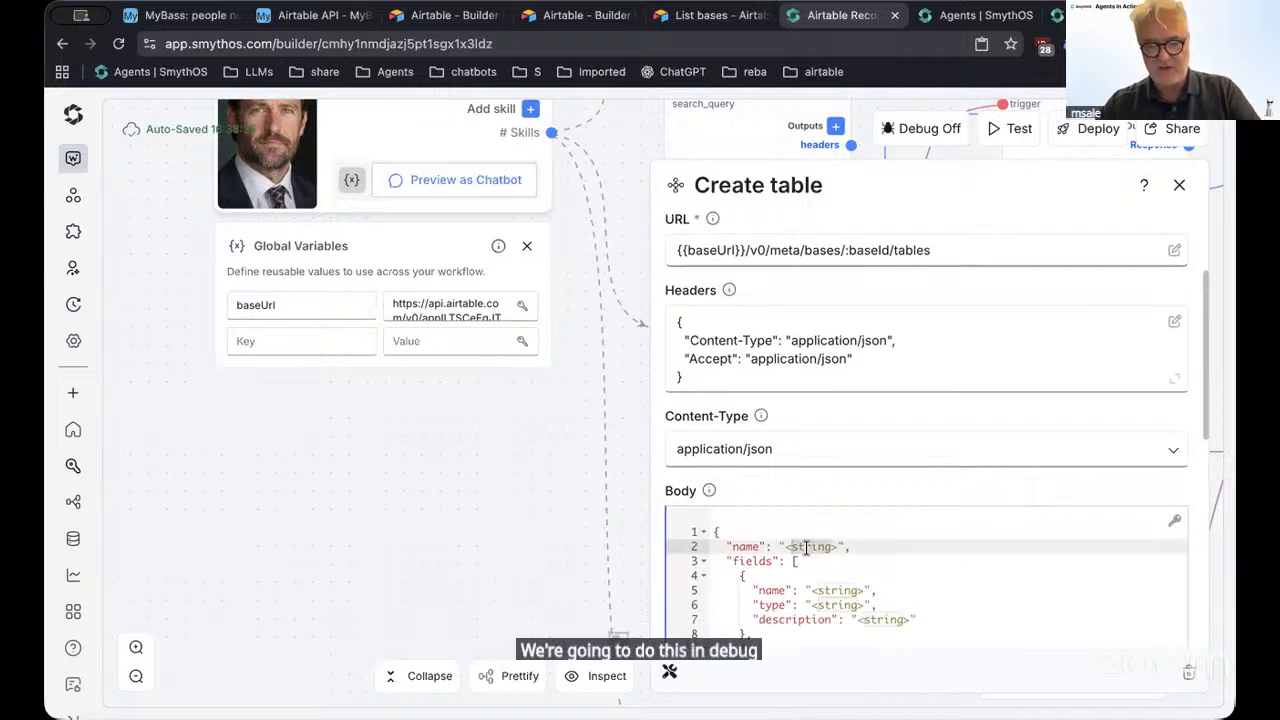
click(840, 547)
key(BackSpace)
key(BackSpace)
key(BackSpace)
key(BackSpace)
key(BackSpace)
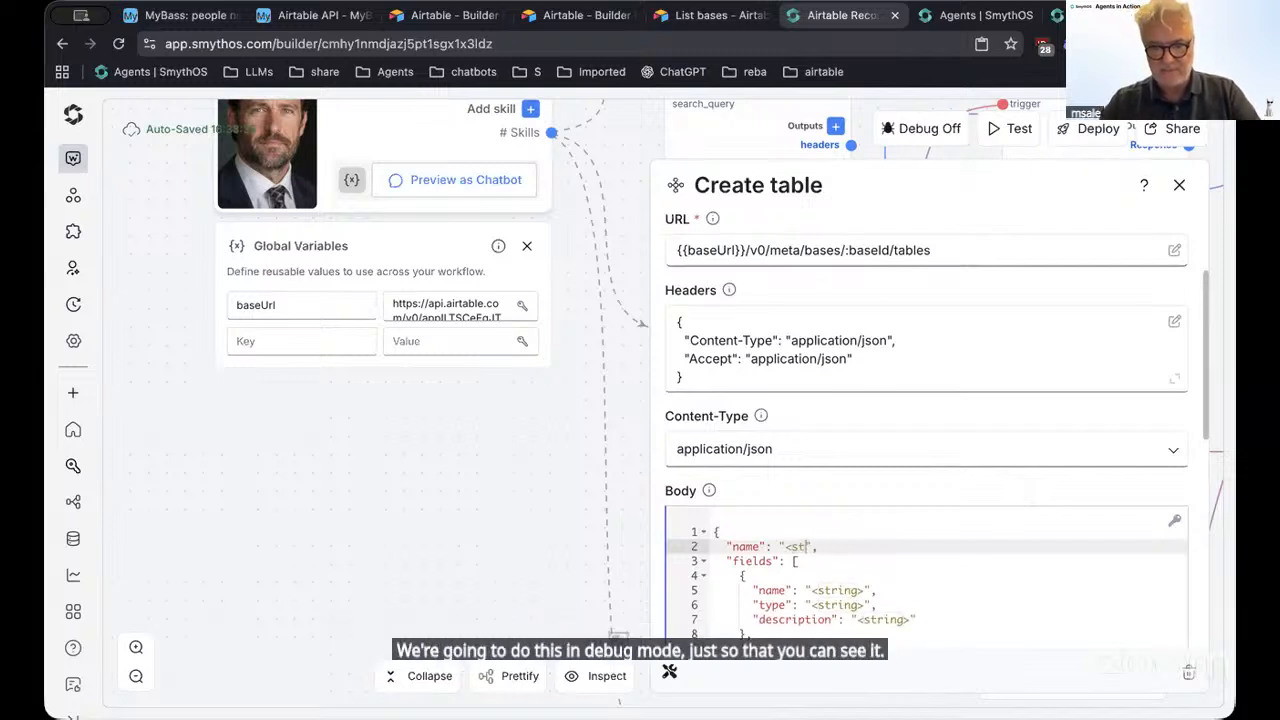
text(new)
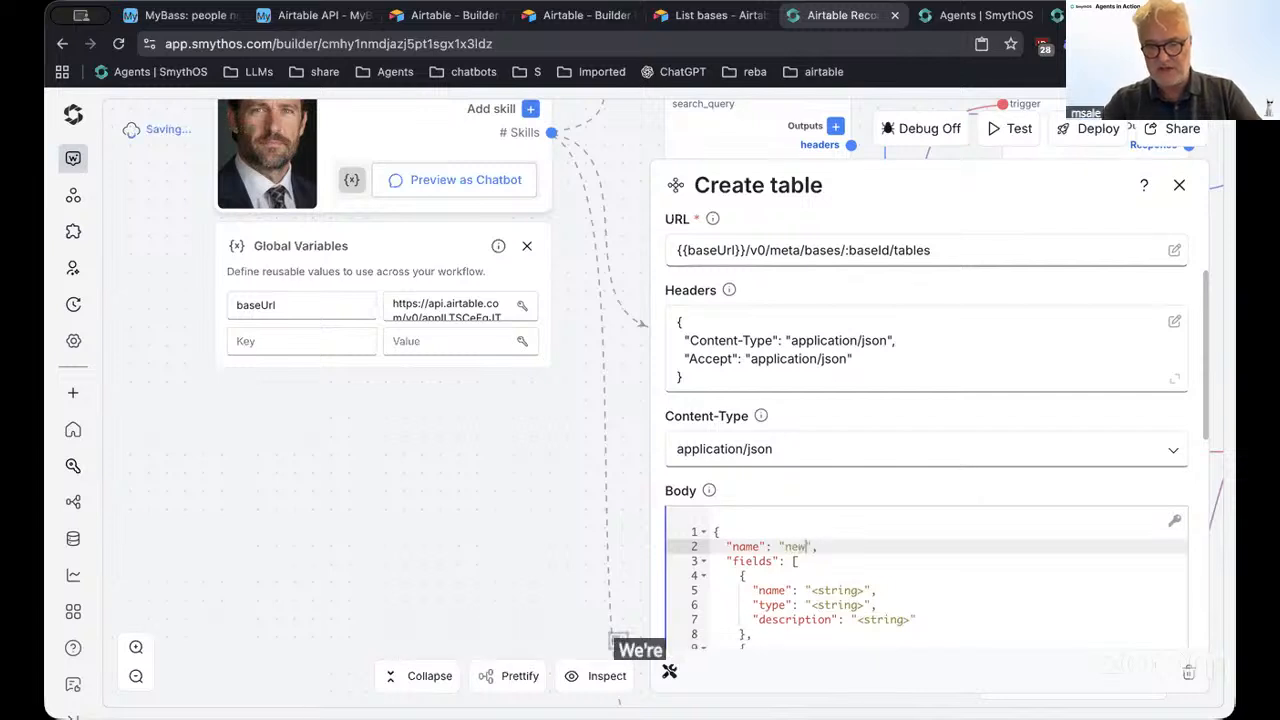
text(tale)
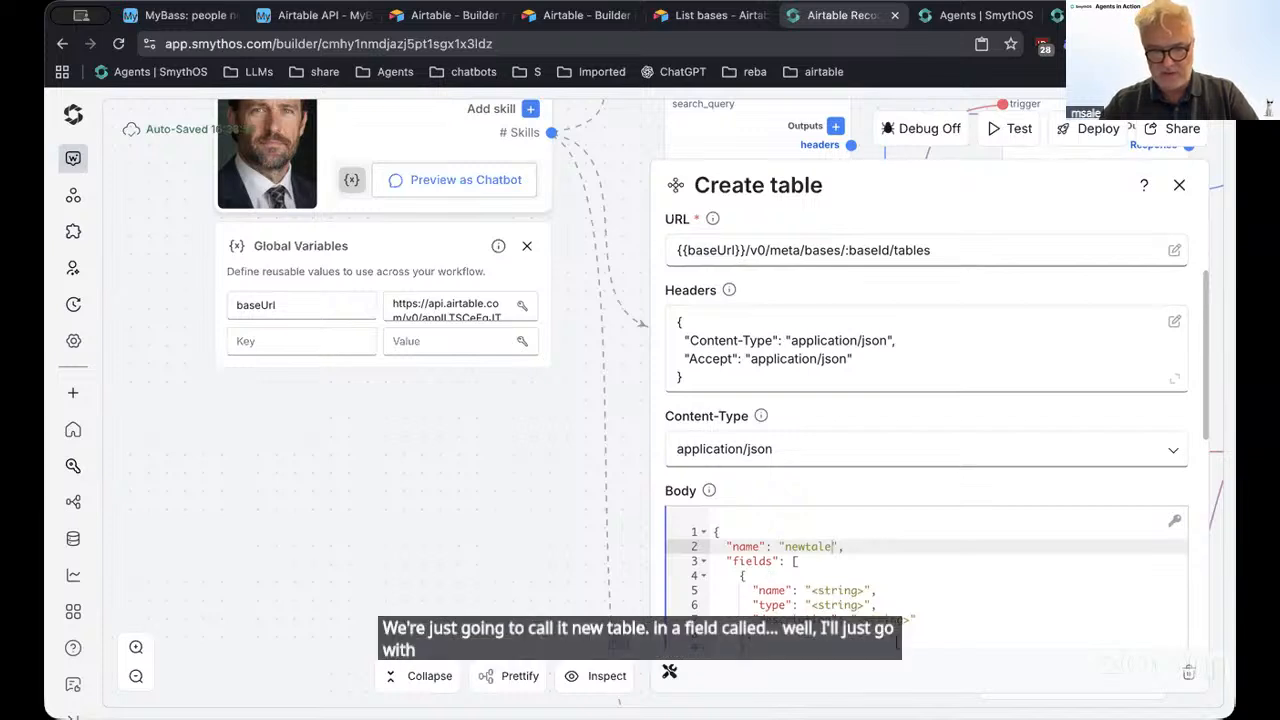
Name the first field 'name' in the request body
scroll(868, 608, down, 1)
scroll(868, 608, down, 2)
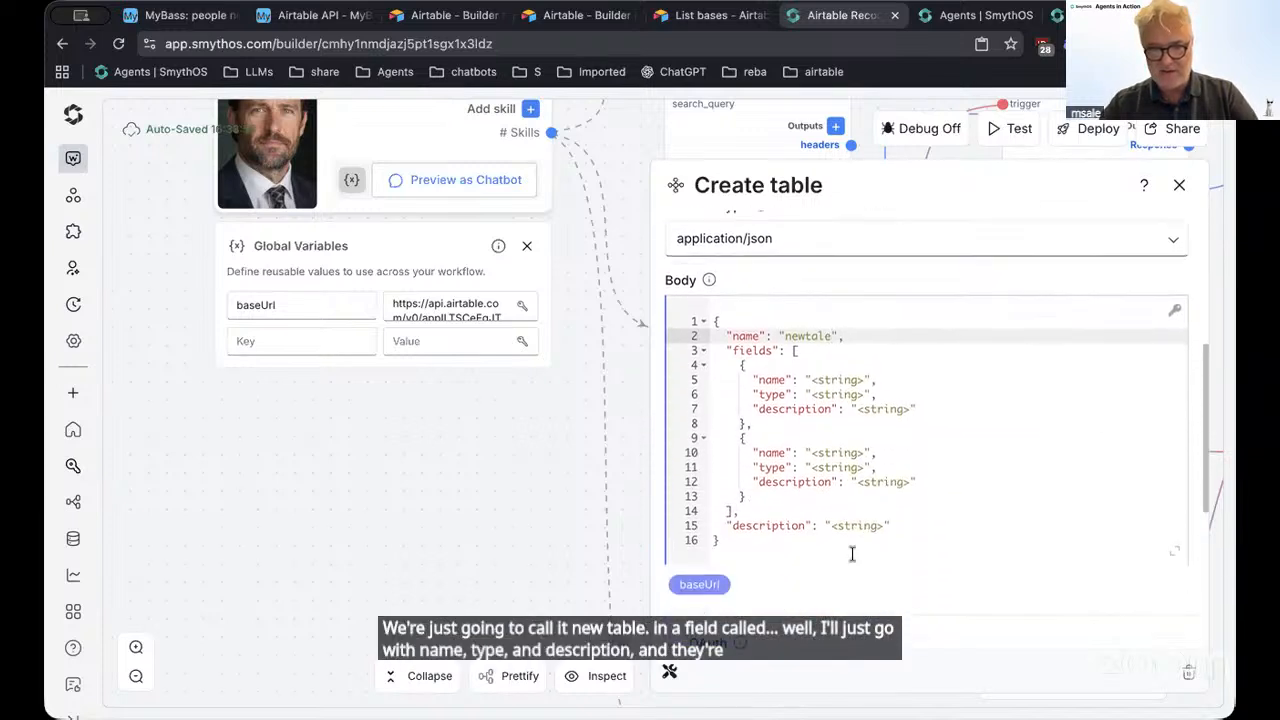
double_click(826, 452)
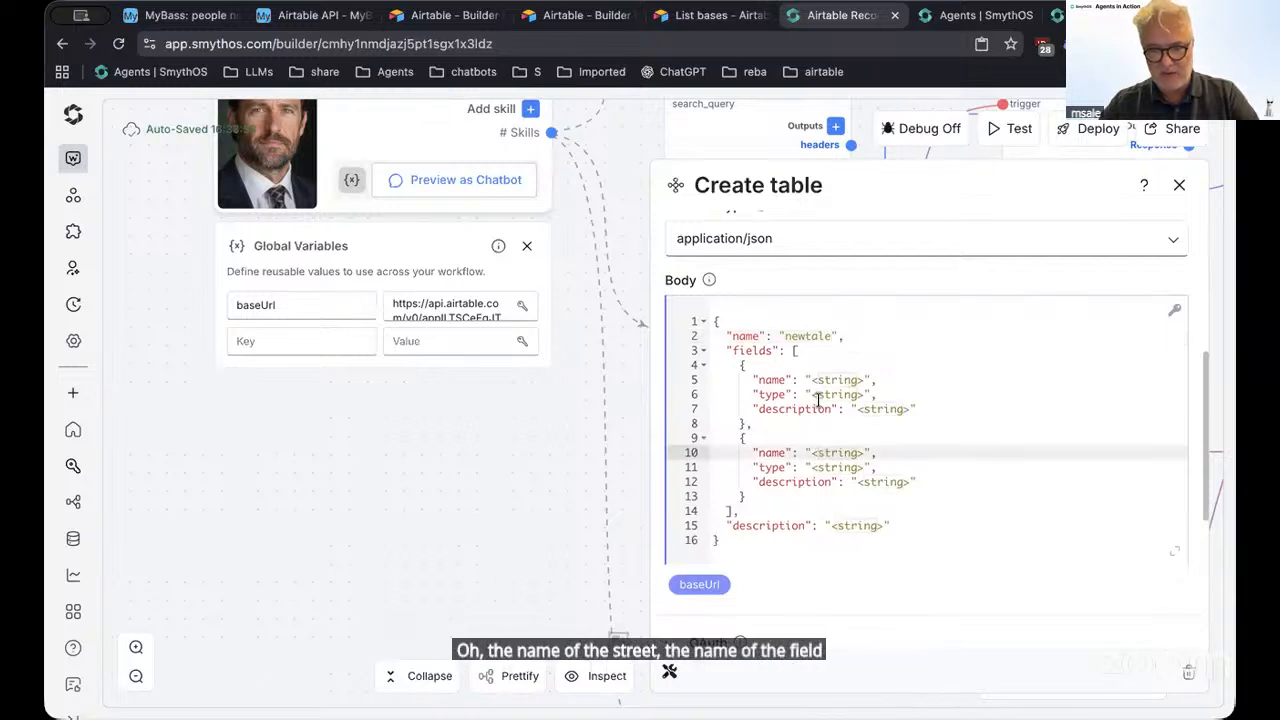
drag(814, 380, 866, 382)
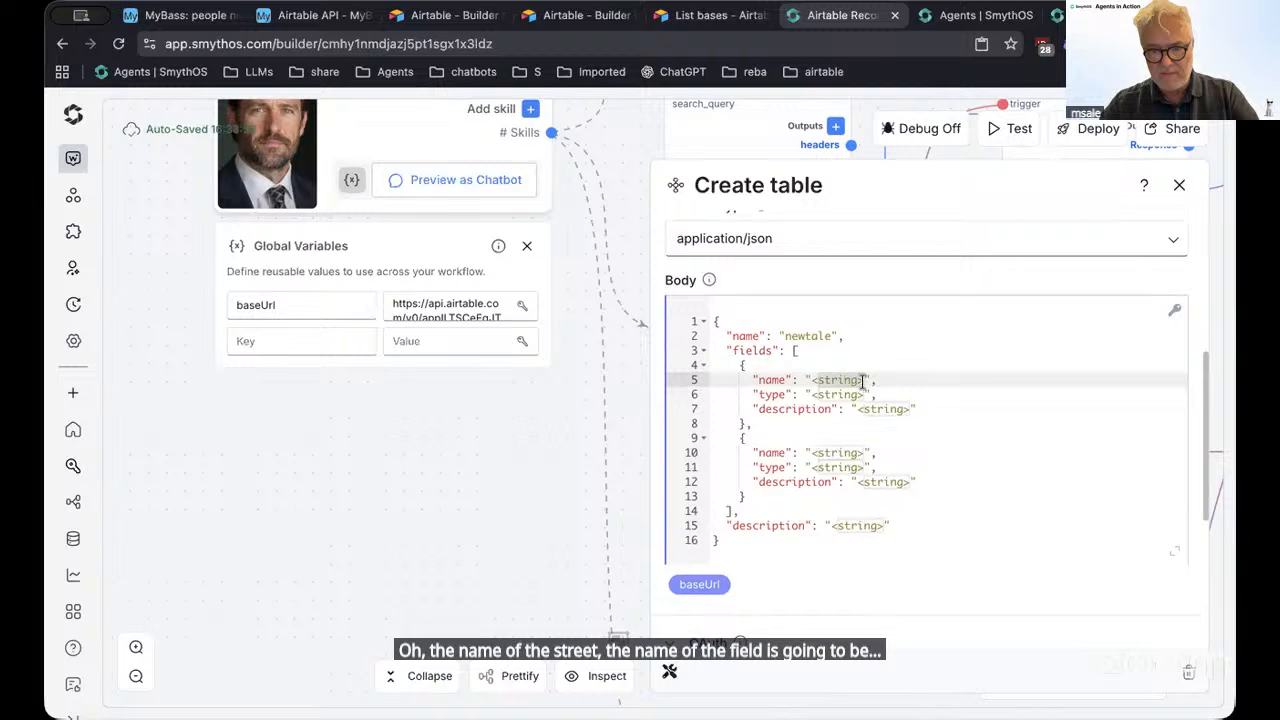
key(BackSpace)
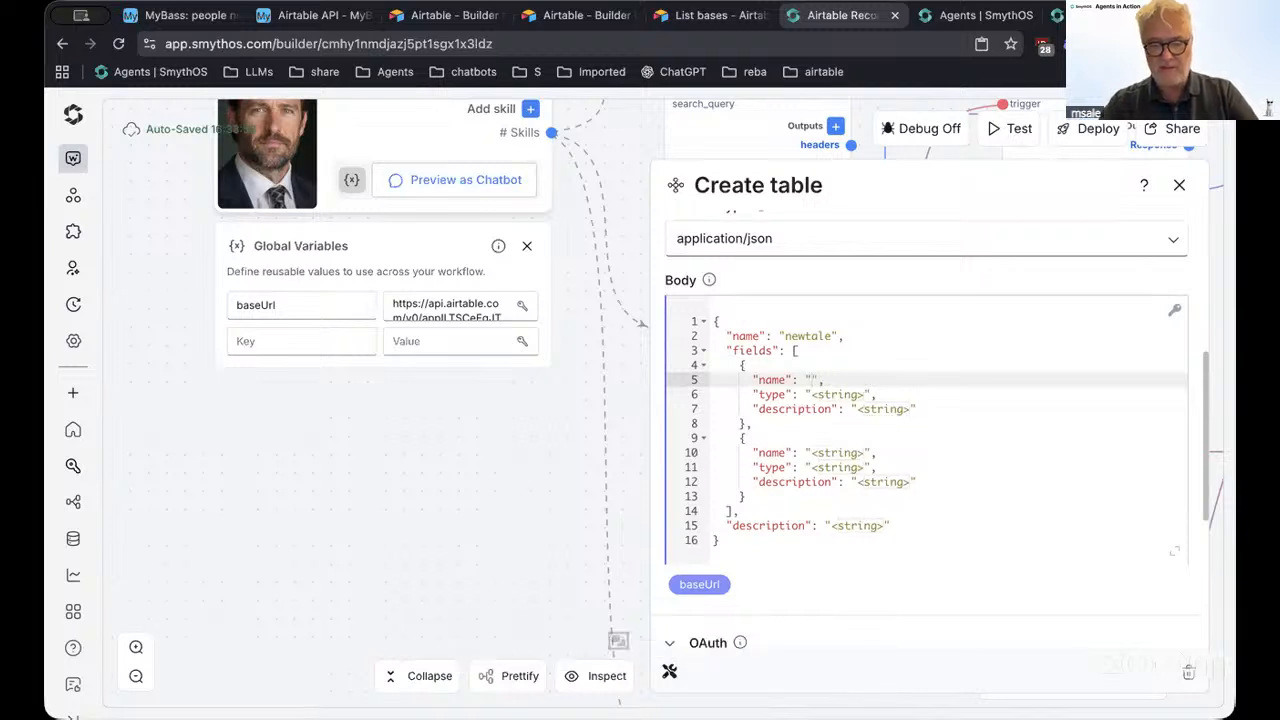
text(na)
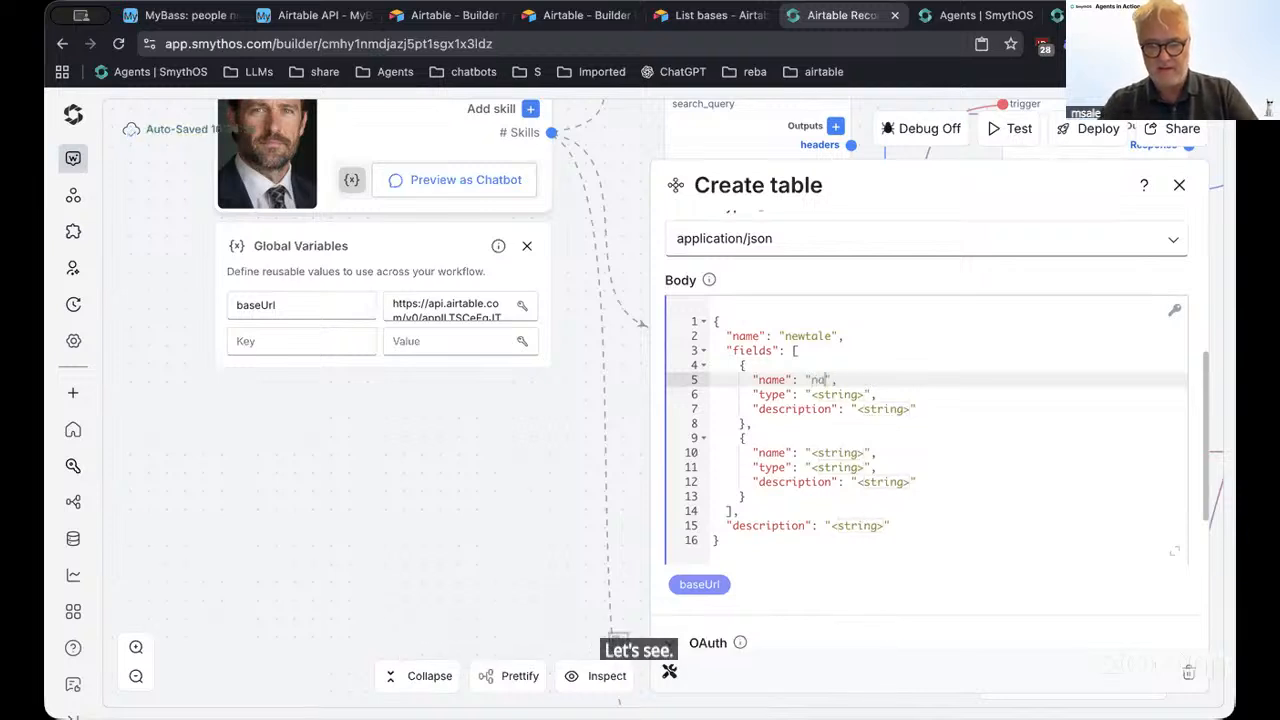
text(me)
Set both field types to string and name the second field 'description'
click(865, 395)
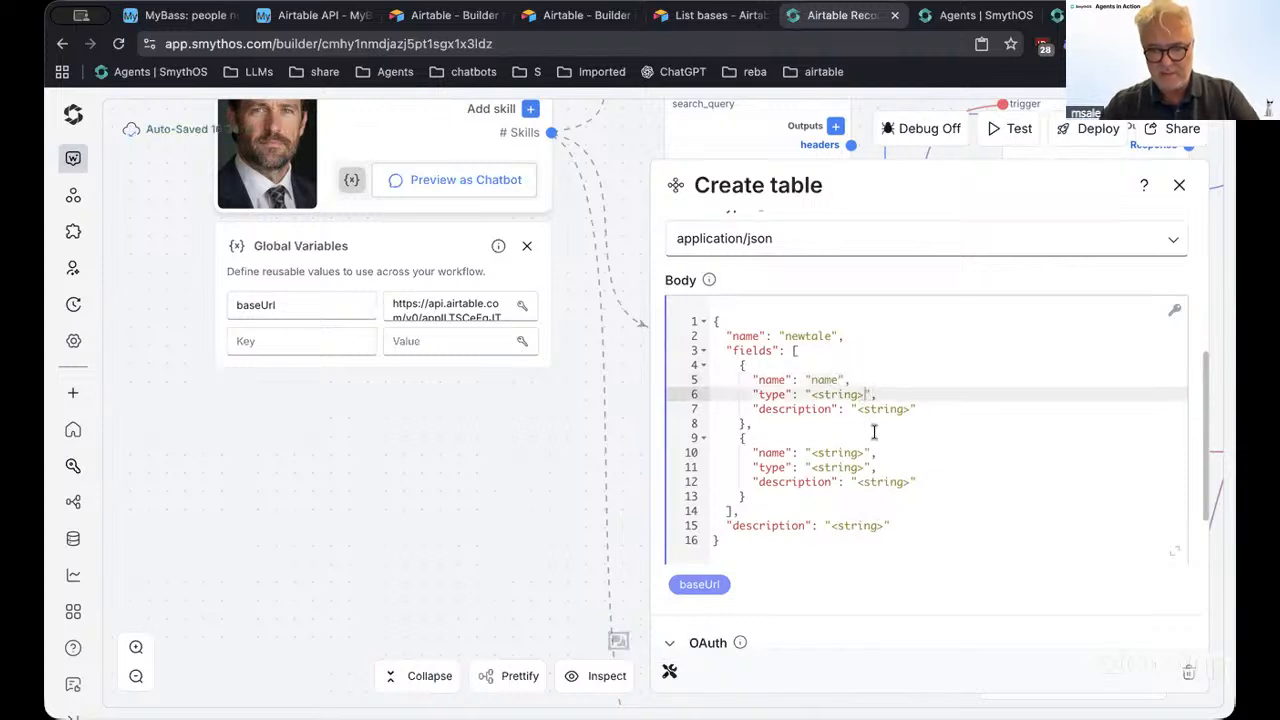
key(Left)
key(Left)
key(Left)
key(Left)
key(Left)
key(Left)
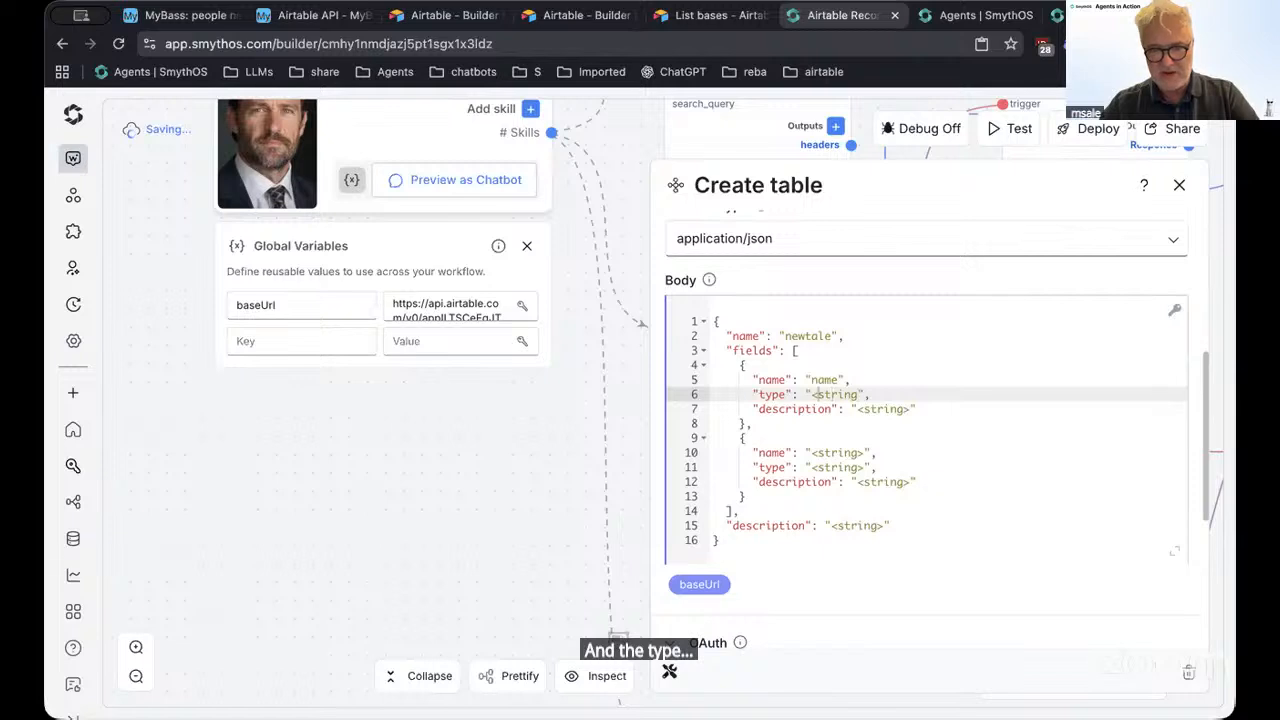
key(BackSpace)
key(Down)
key(Down)
key(Down)
key(Down)
key(Down)
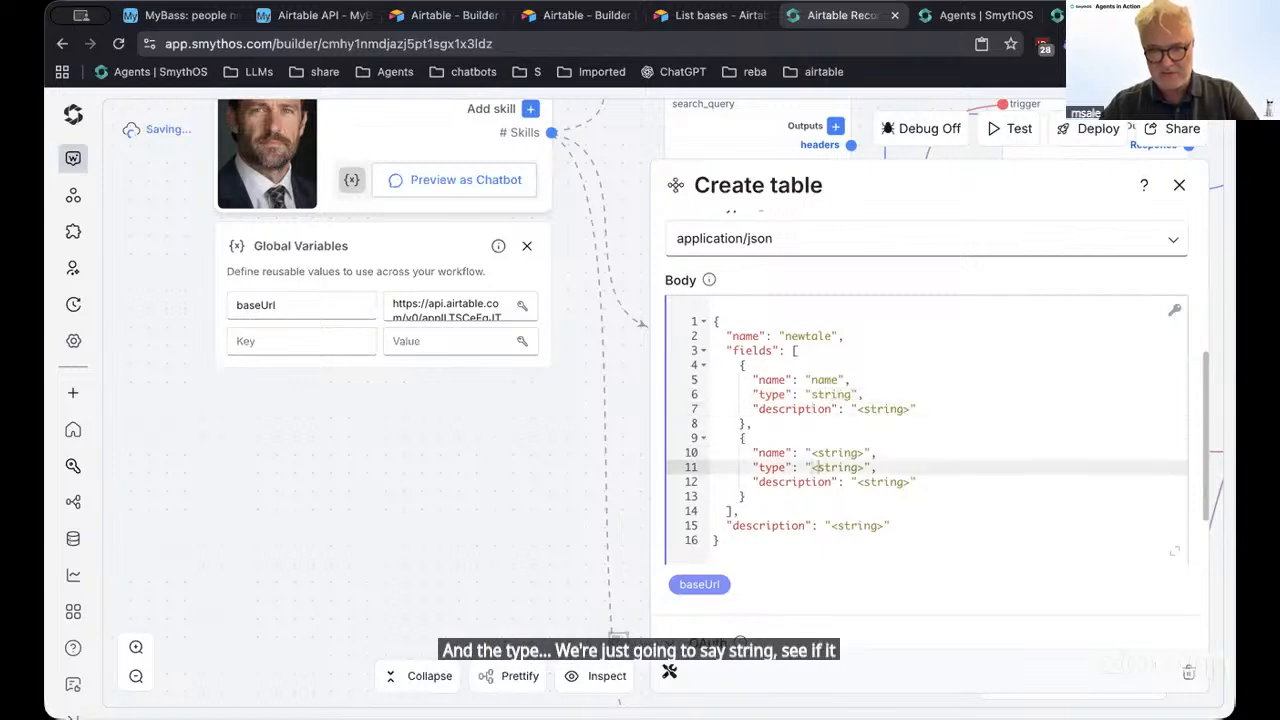
key(Up)
key(BackSpace)
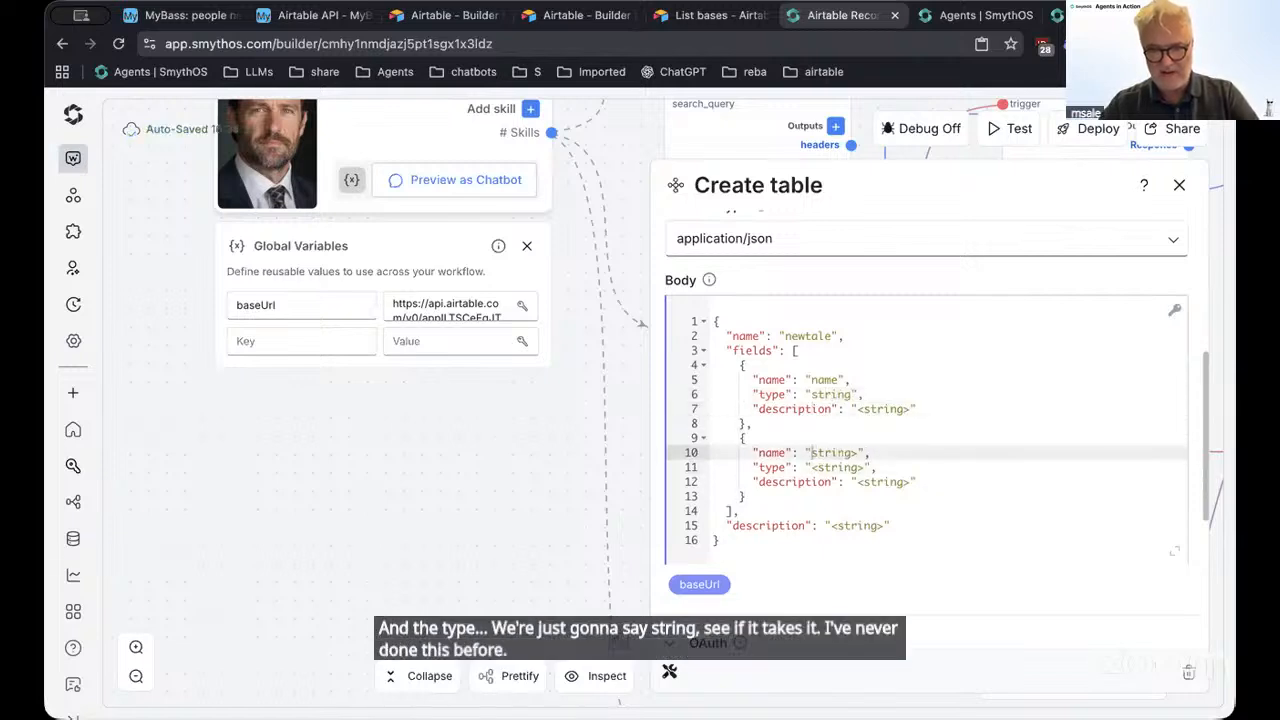
key(Right)
key(Right)
key(Right)
key(Right)
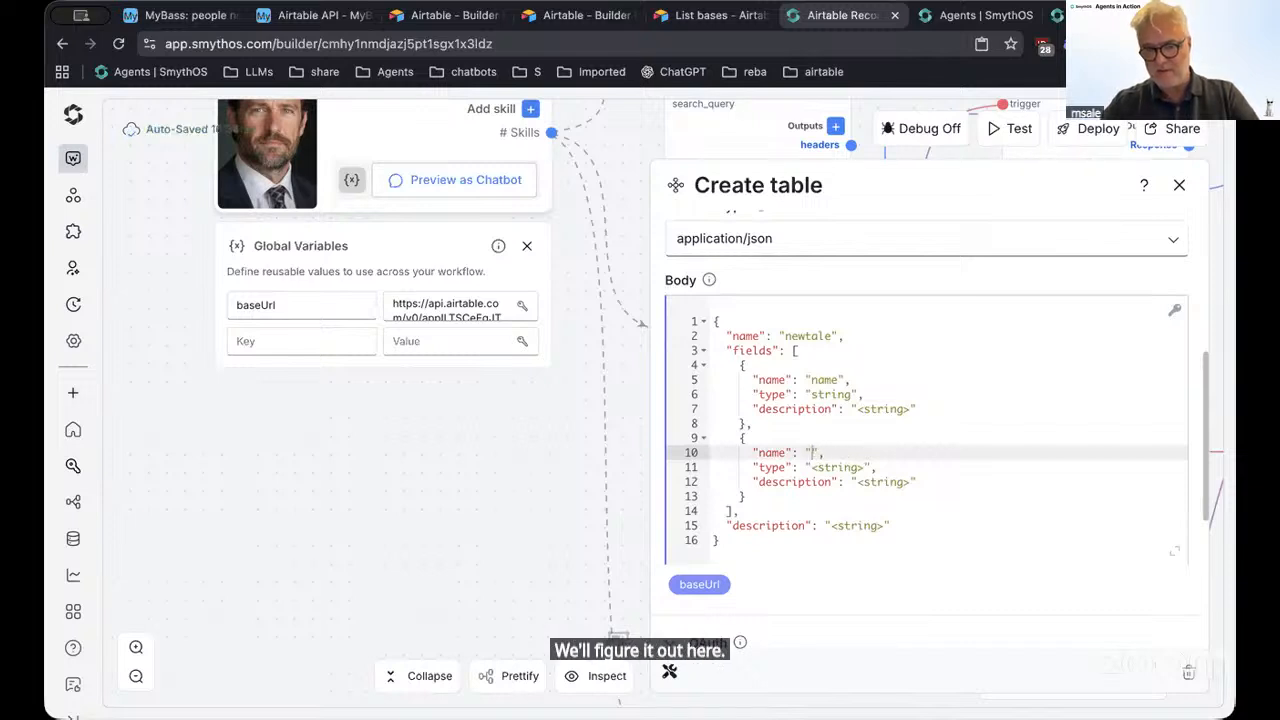
text(cription)
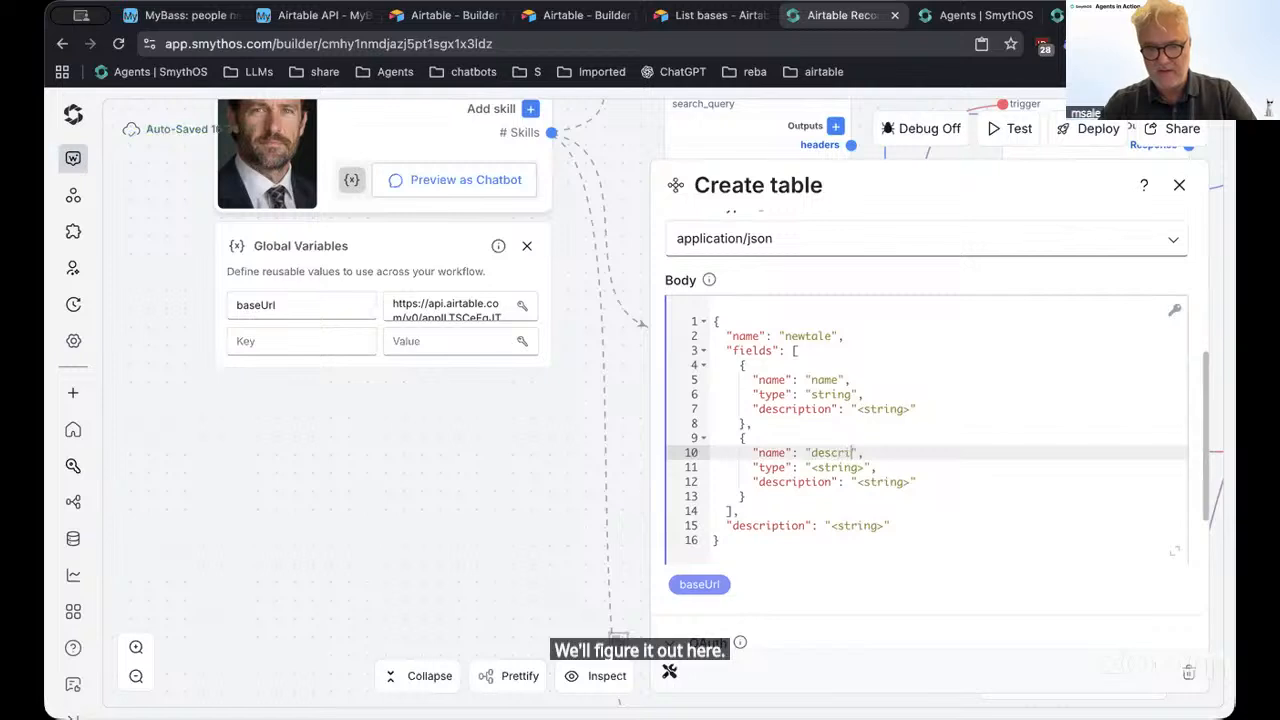
click(863, 468)
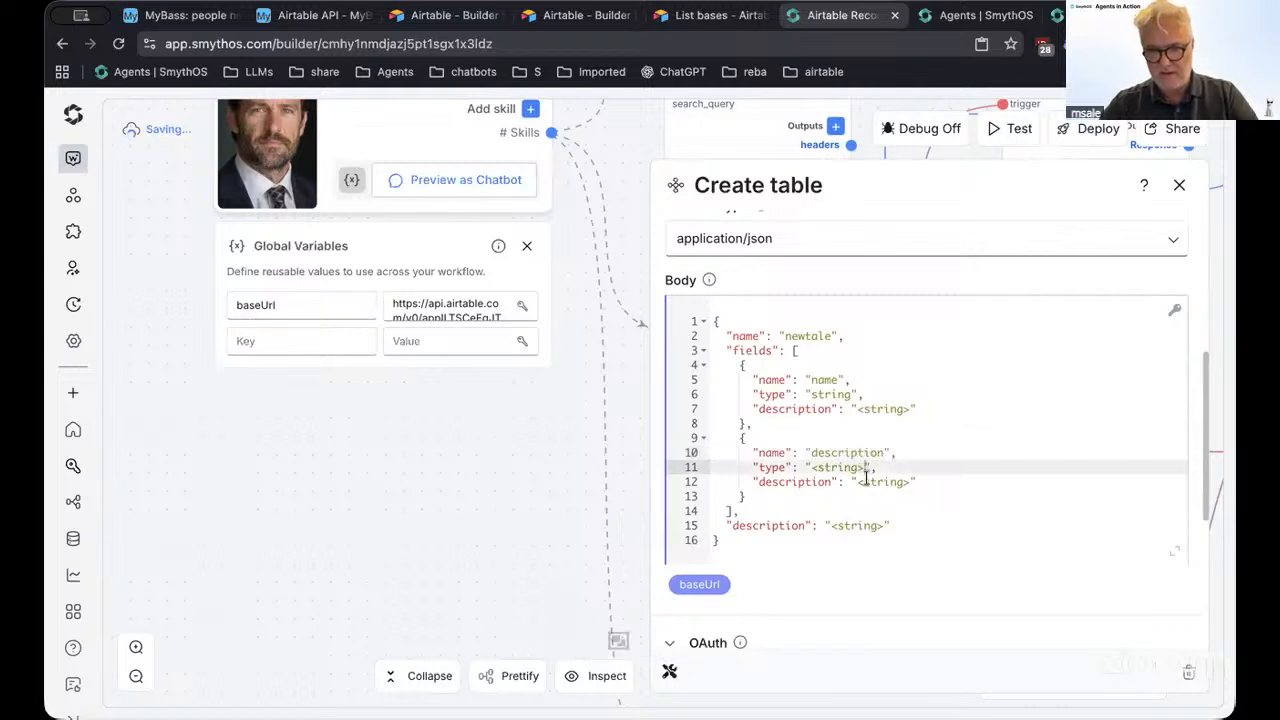
click(815, 467)
key(BackSpace)
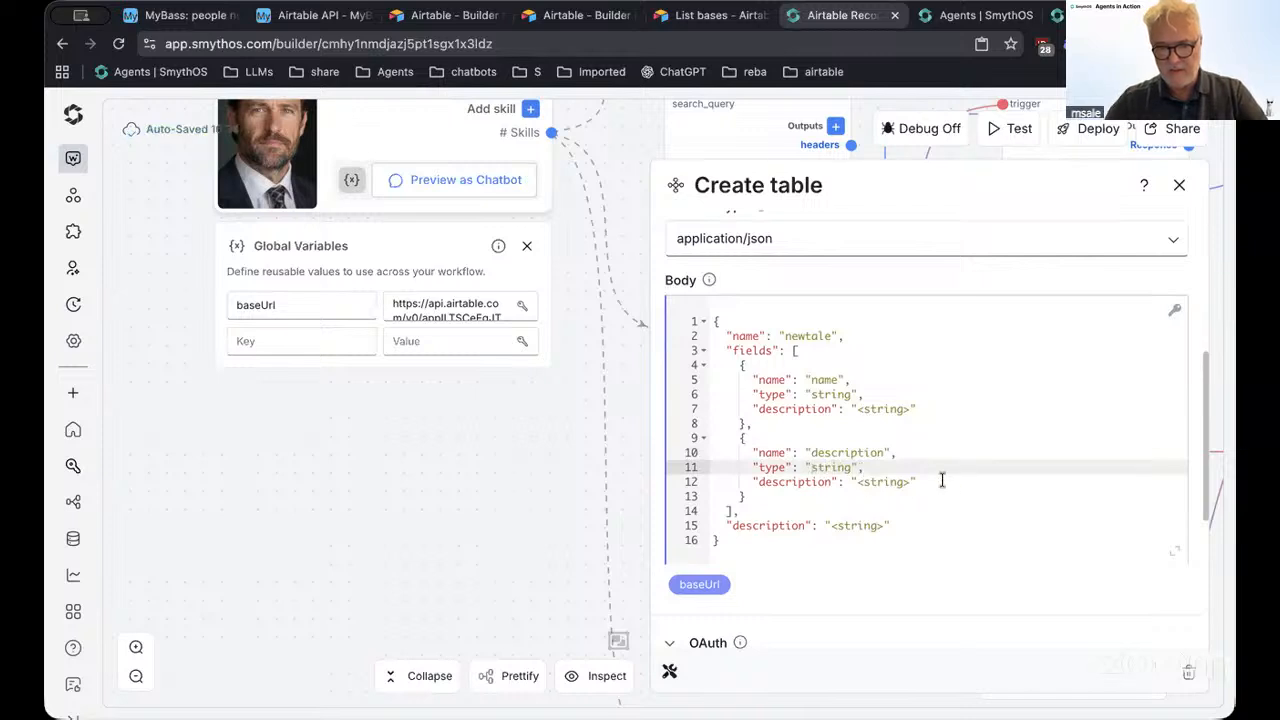
Give the first field the description 'my name' and the table the description 'my new table'
click(908, 482)
drag(872, 483, 860, 483)
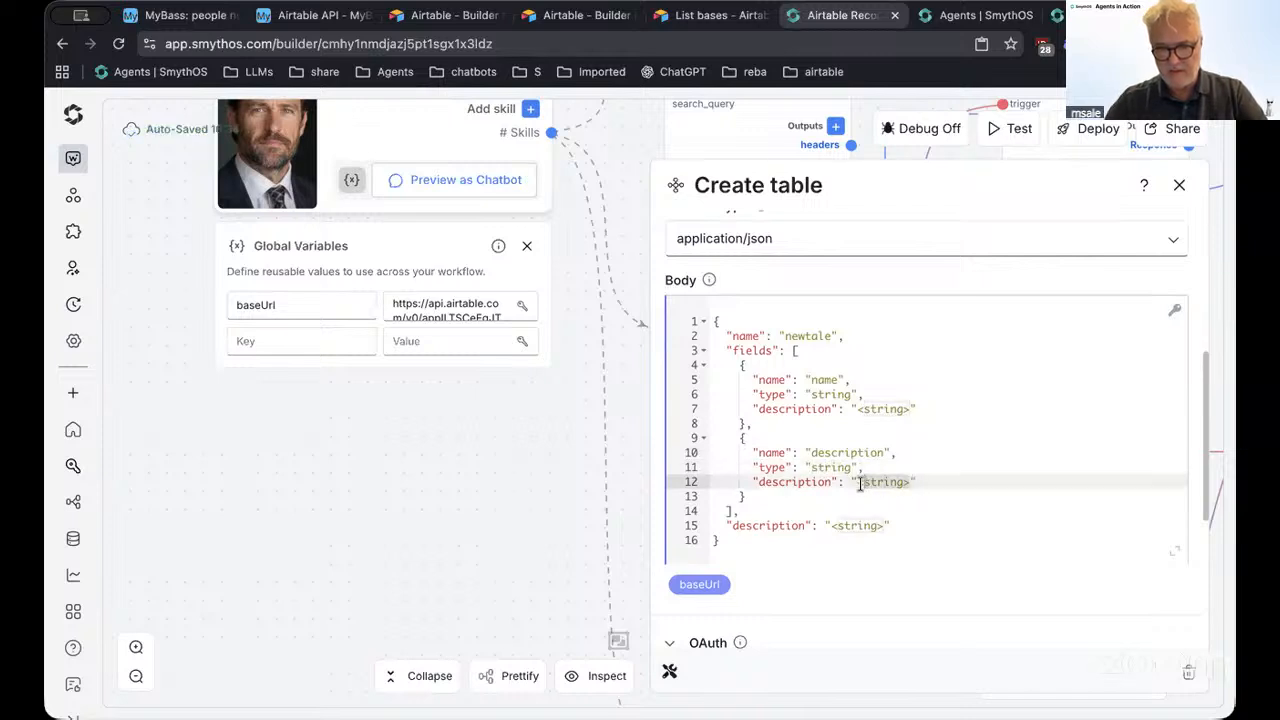
text(<)
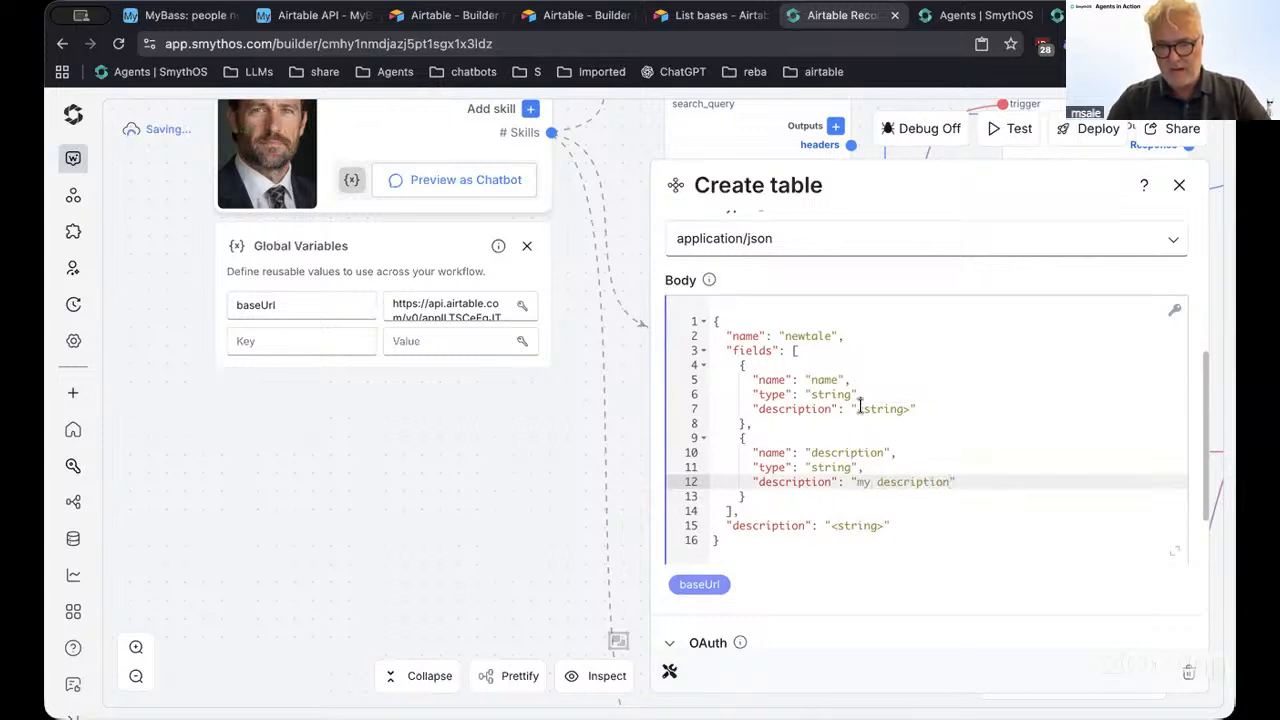
drag(860, 408, 906, 408)
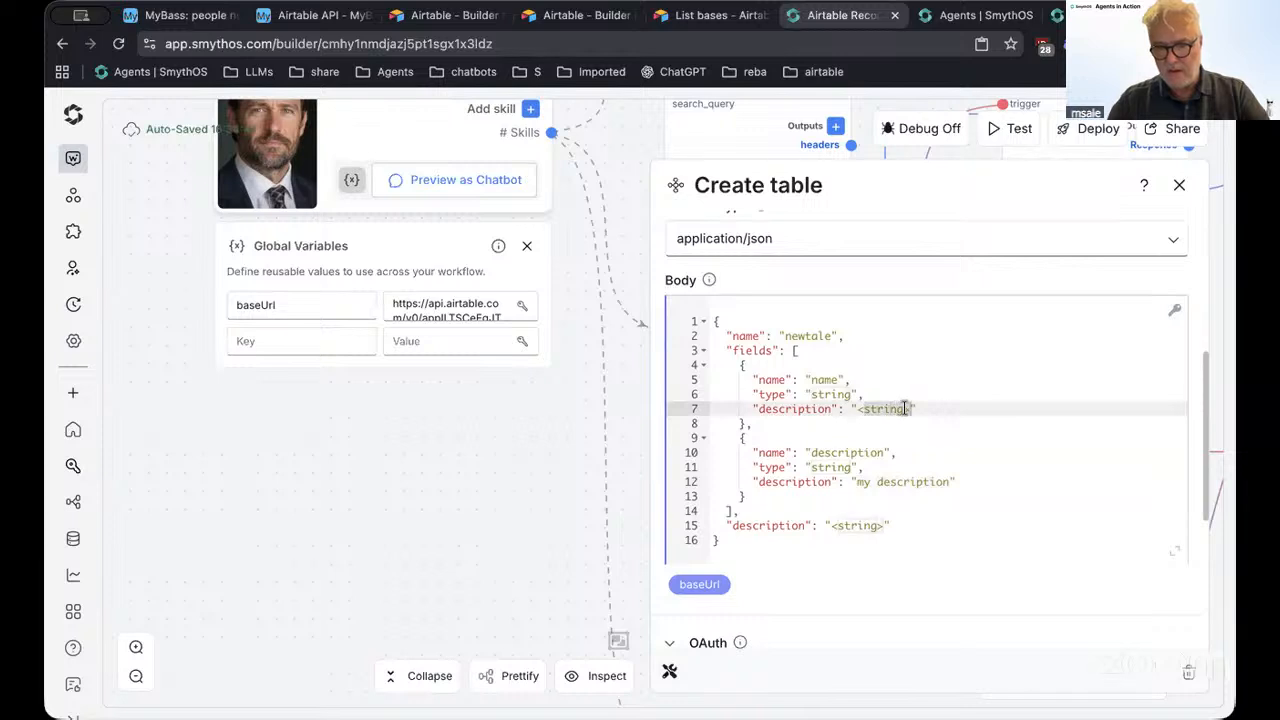
key(BackSpace)
text(my name)
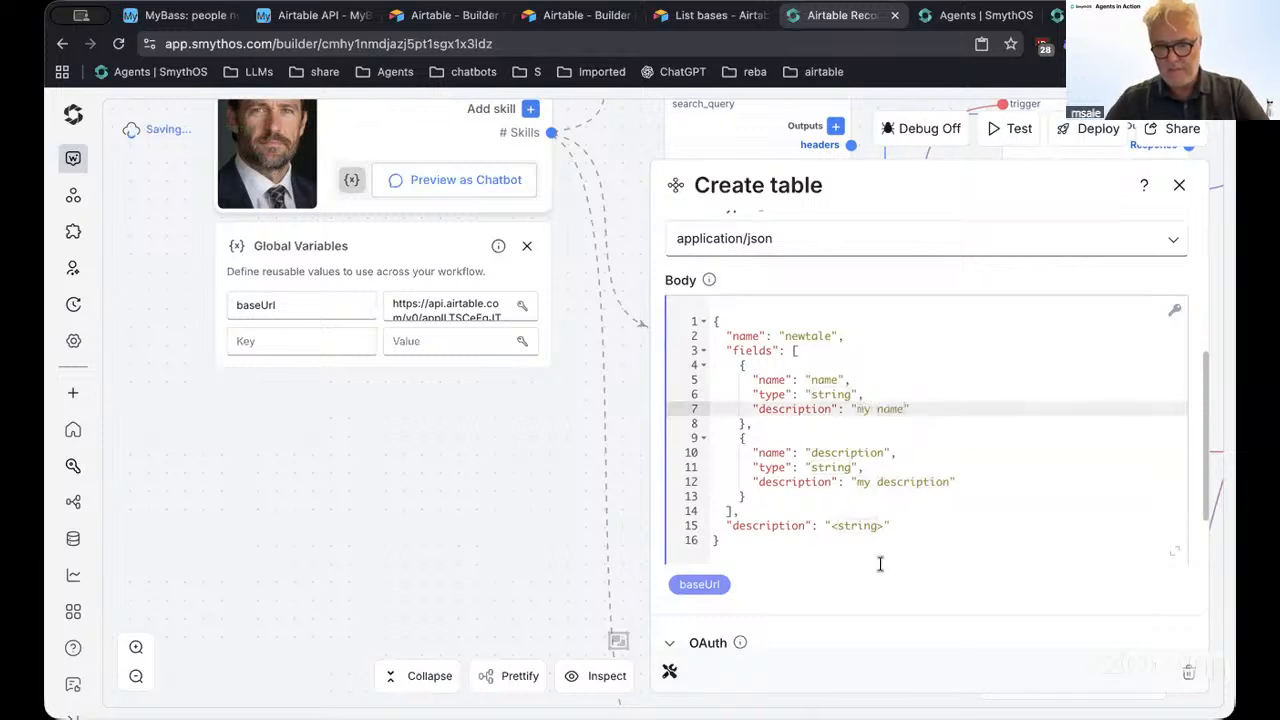
scroll(880, 564, down, 1)
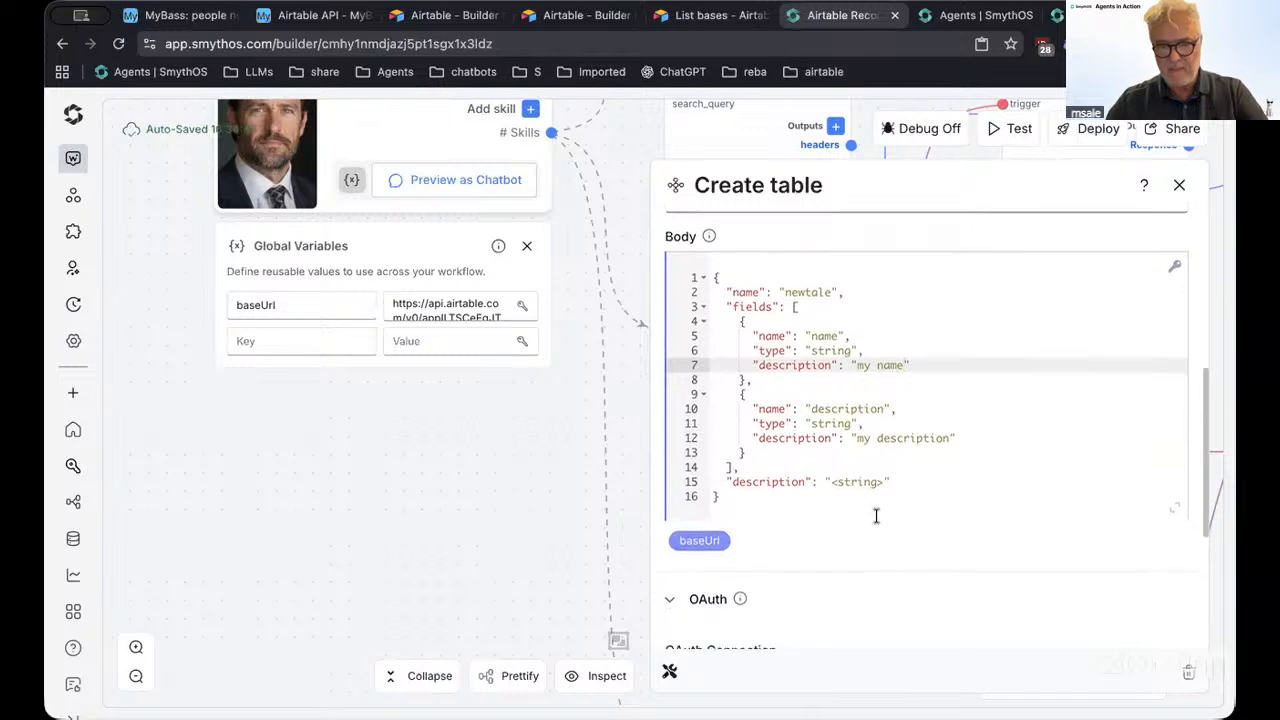
click(828, 483)
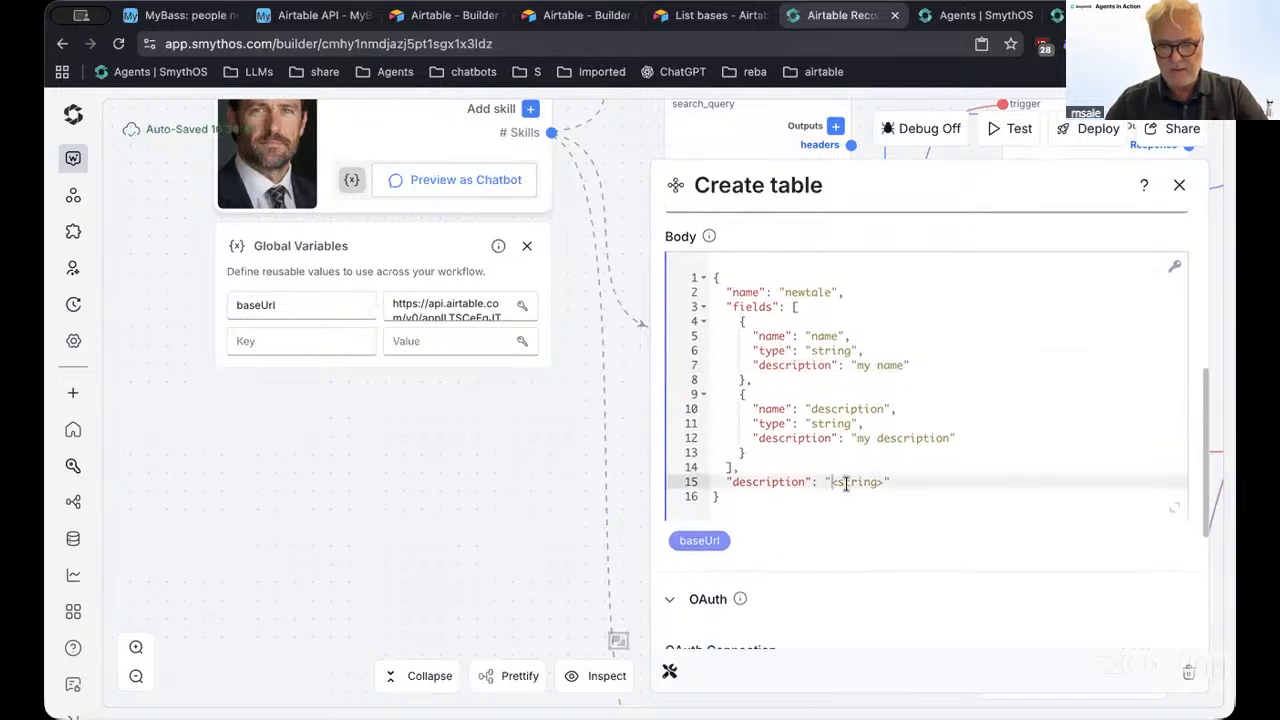
drag(846, 483, 874, 483)
text(m)
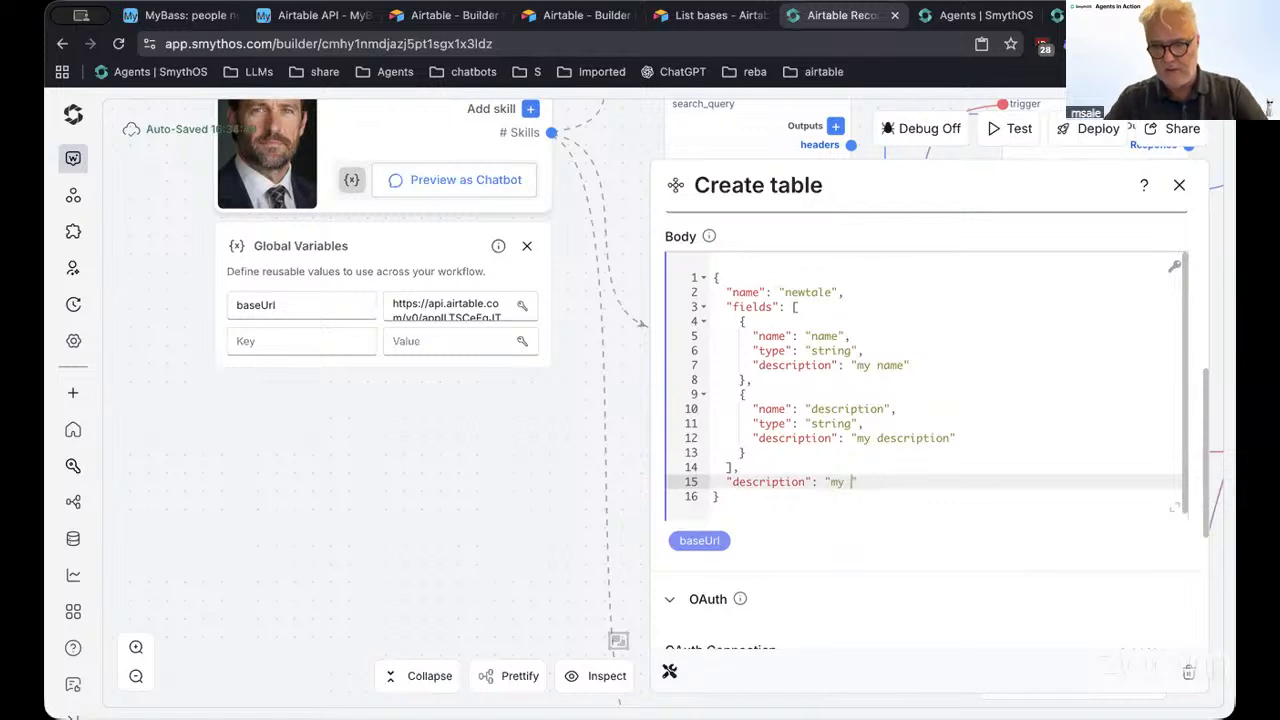
text(y )
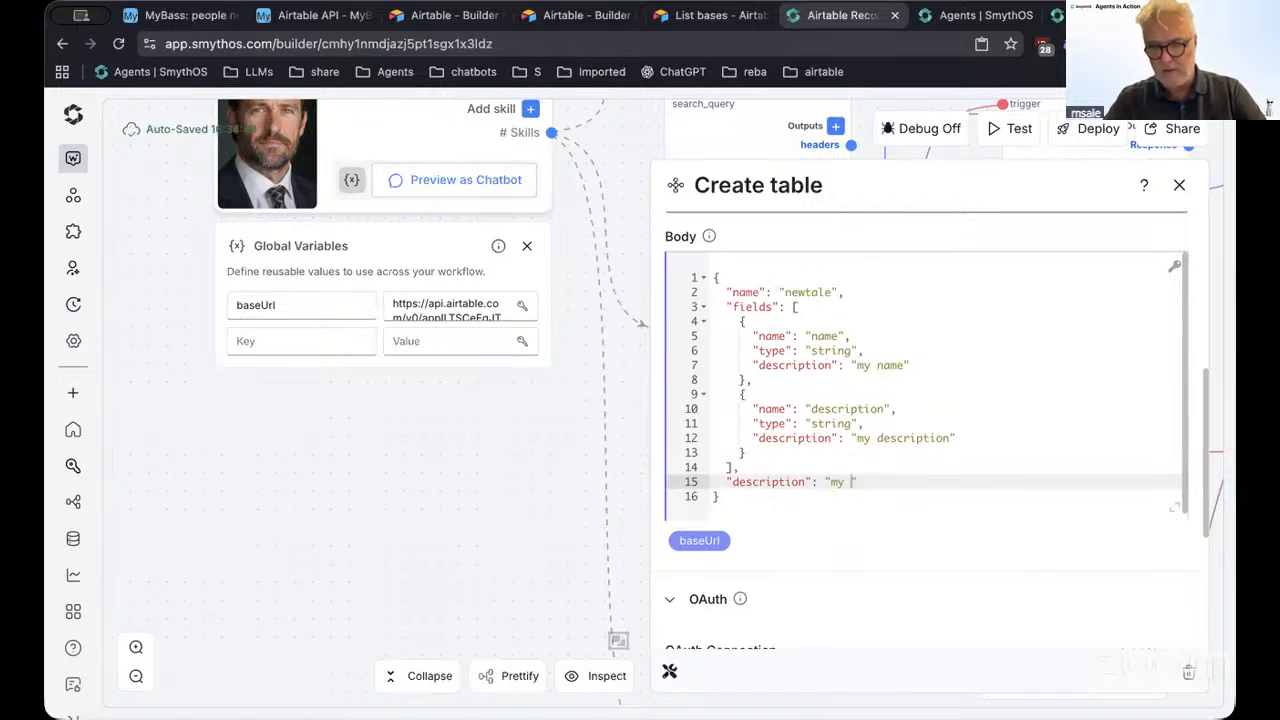
text(ew table)
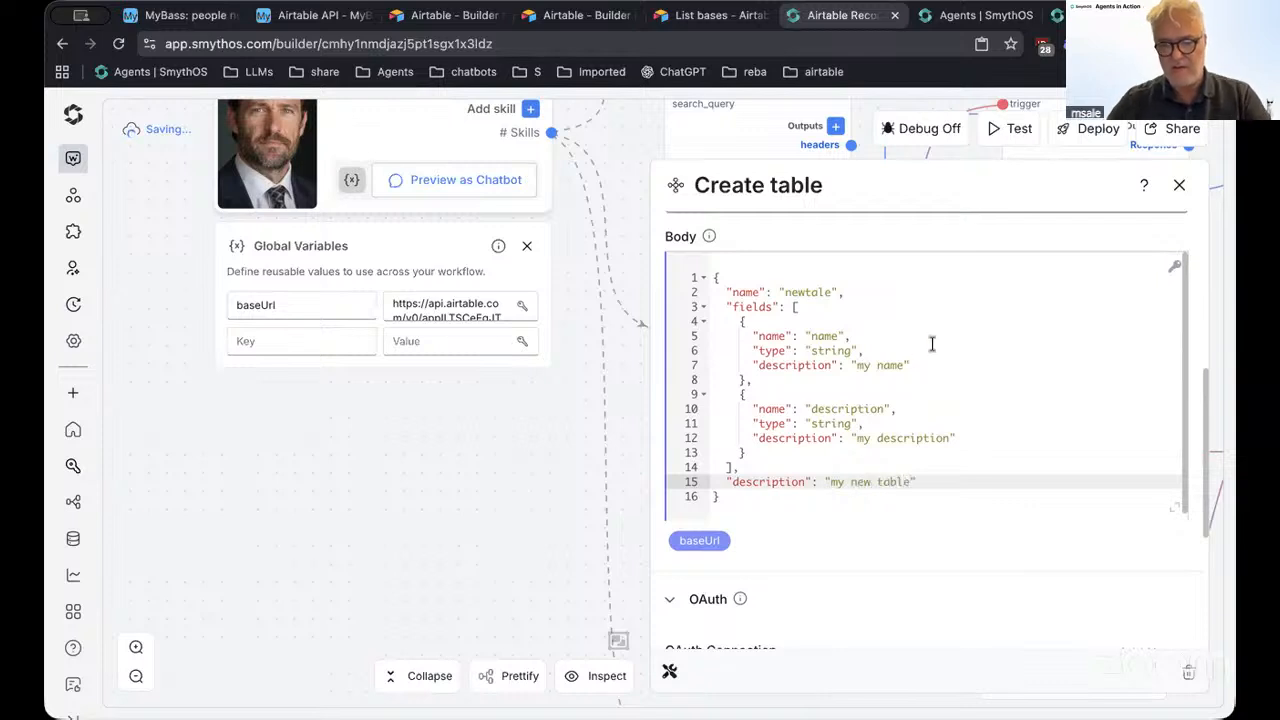
scroll(931, 343, up, 3)
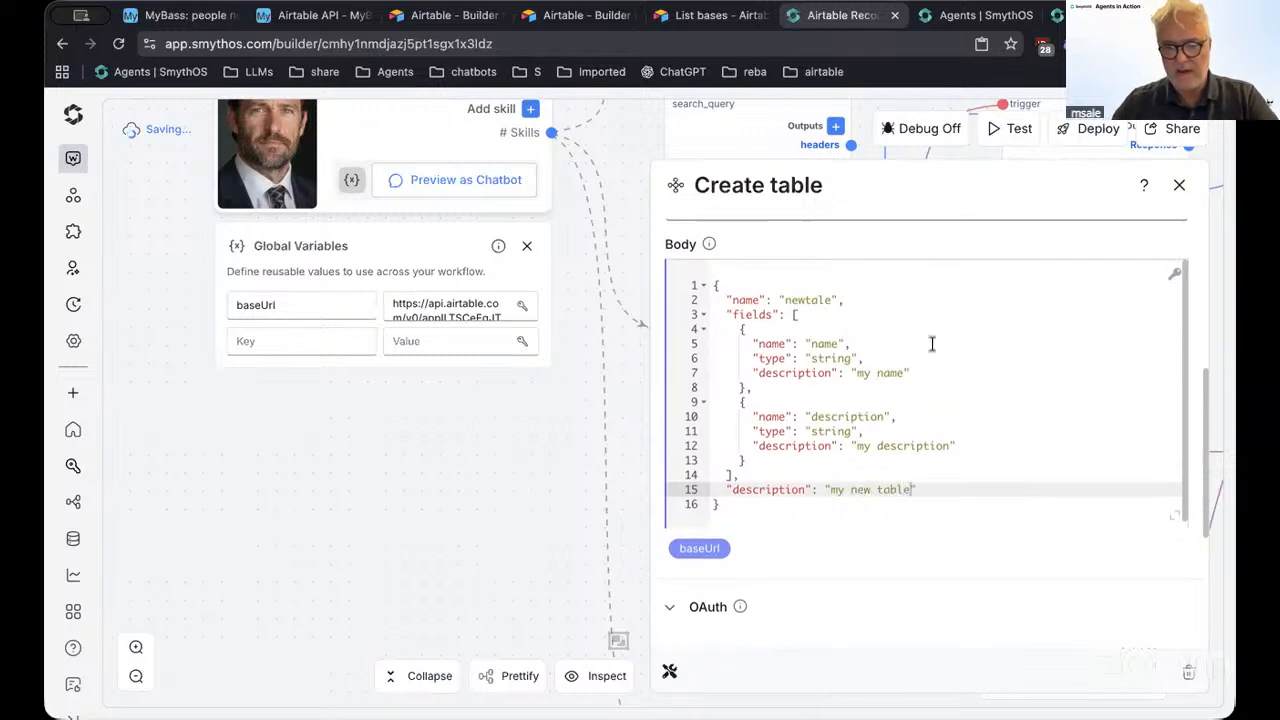
click(1179, 187)
Delete the Delete base component from the canvas
scroll(437, 566, down, 5)
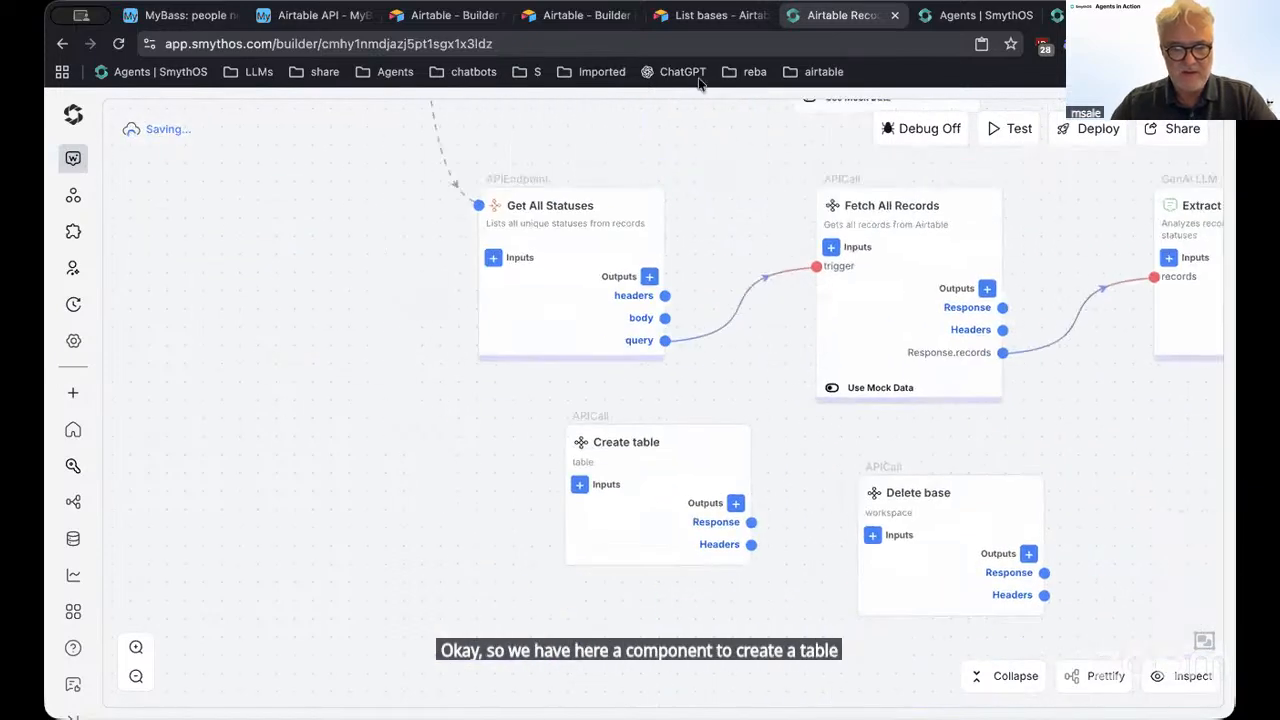
scroll(663, 560, down, 3)
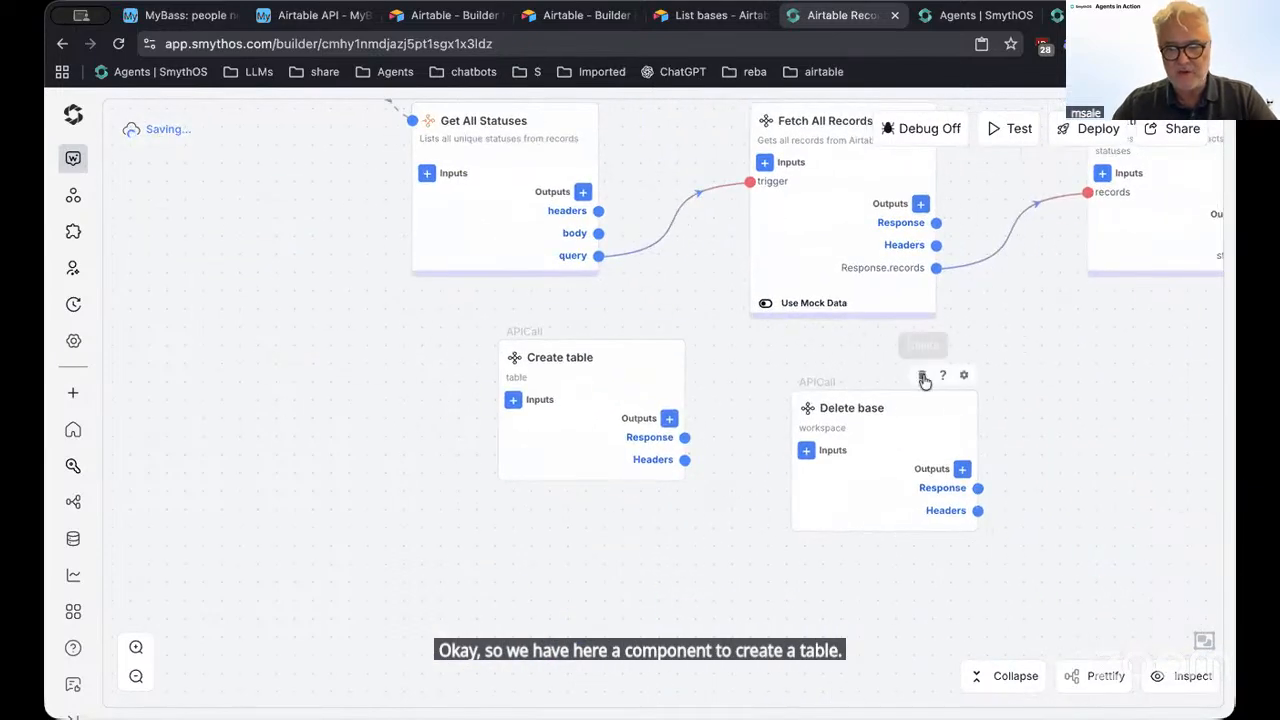
click(923, 378)
click(820, 451)
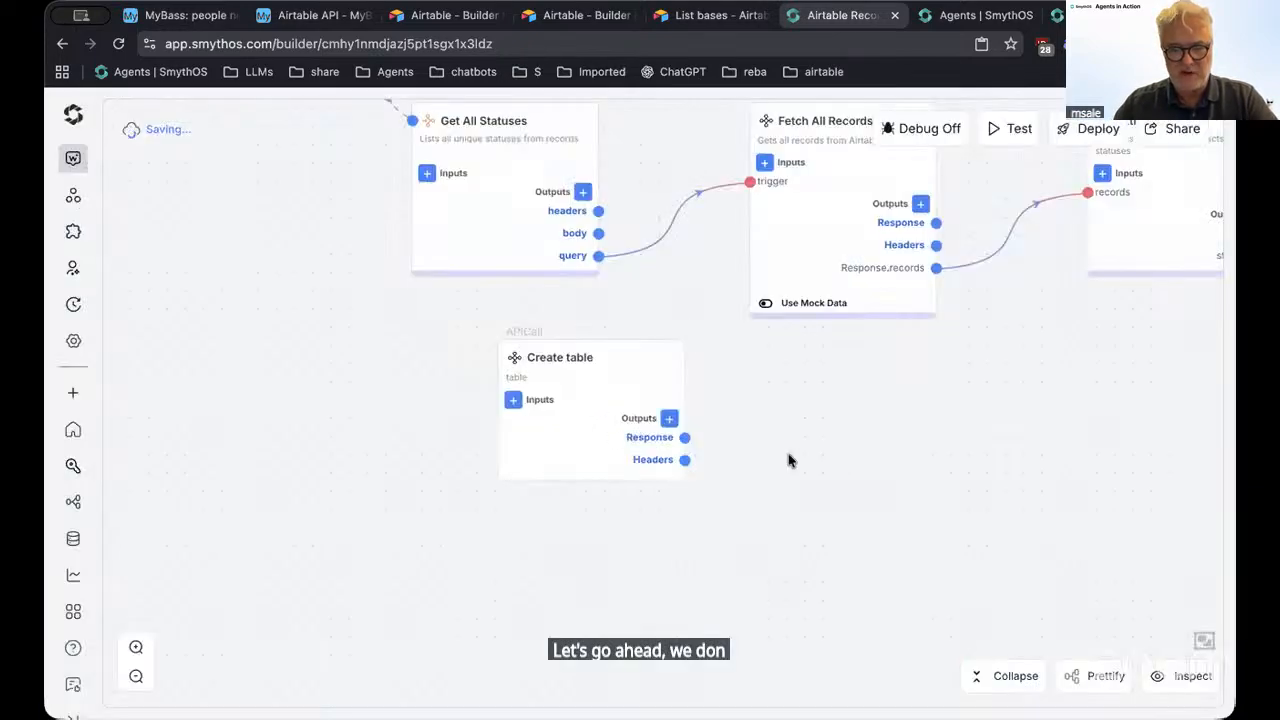
Correct the table name in the Create table body from 'newtale' to 'newtable'
click(606, 407)
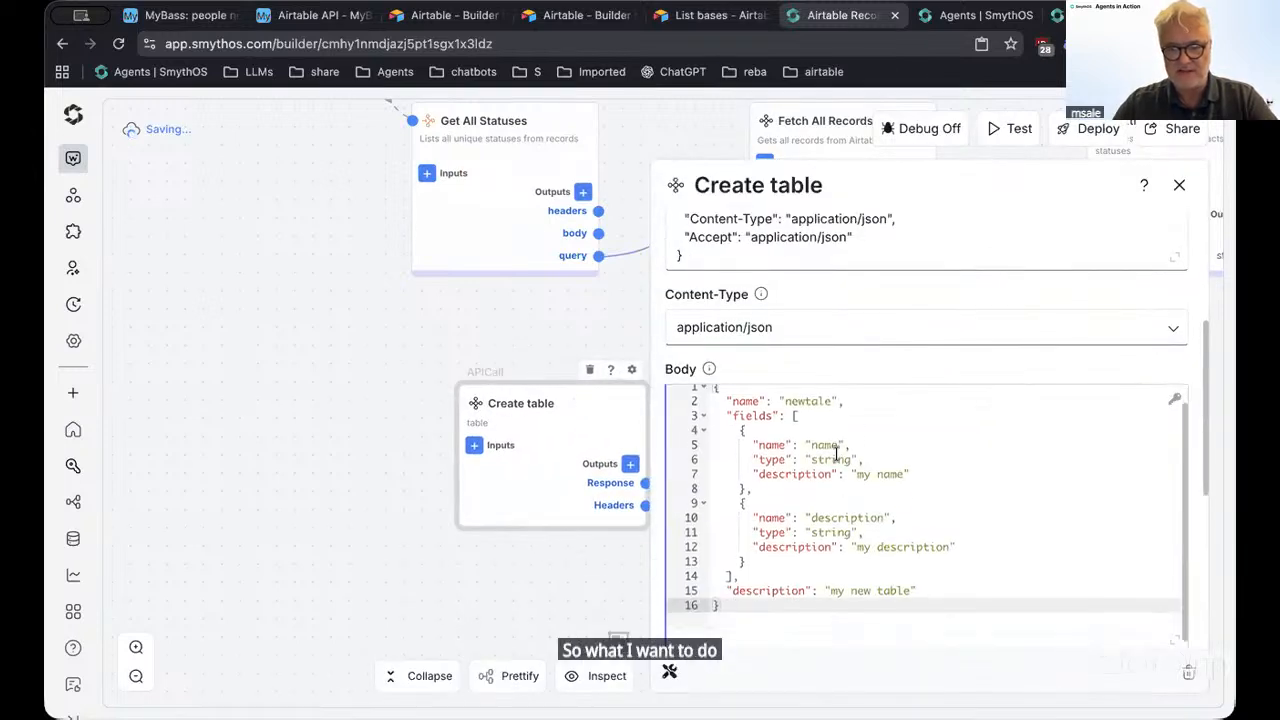
scroll(830, 440, up, 1)
click(825, 425)
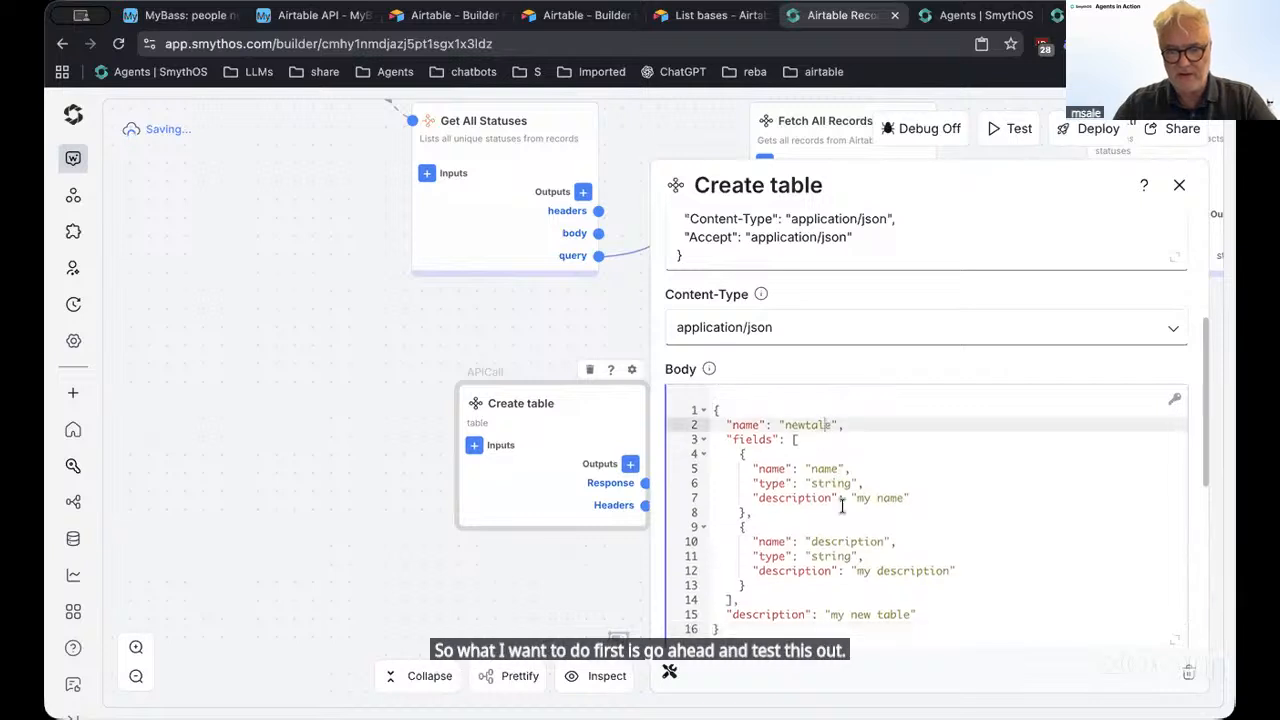
text(b)
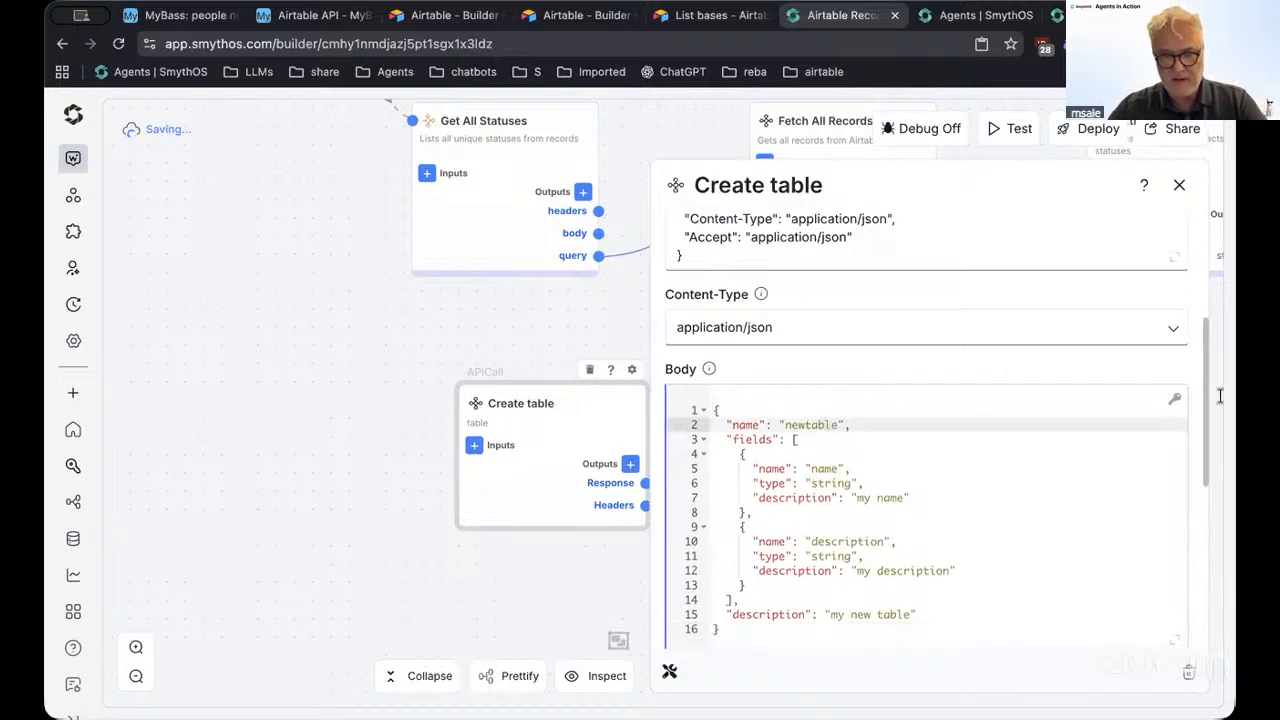
click(1179, 185)
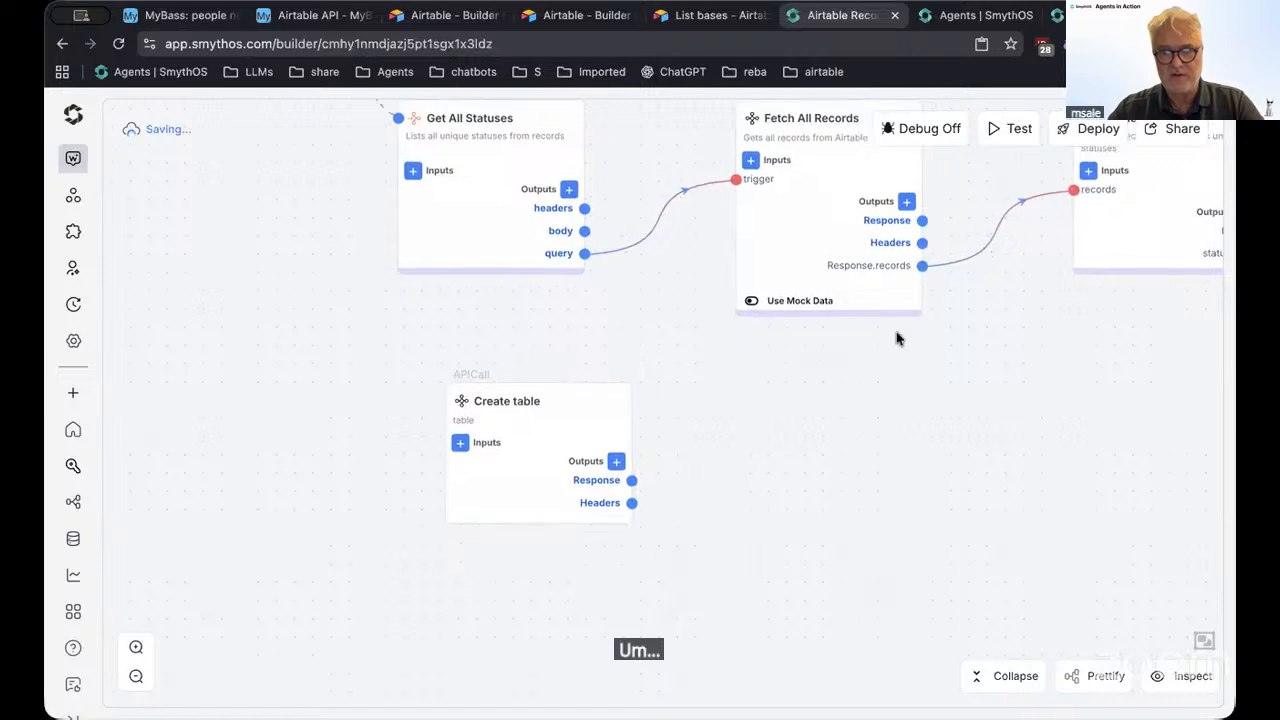
Turn on debug mode and step through only the Create table component
click(932, 128)
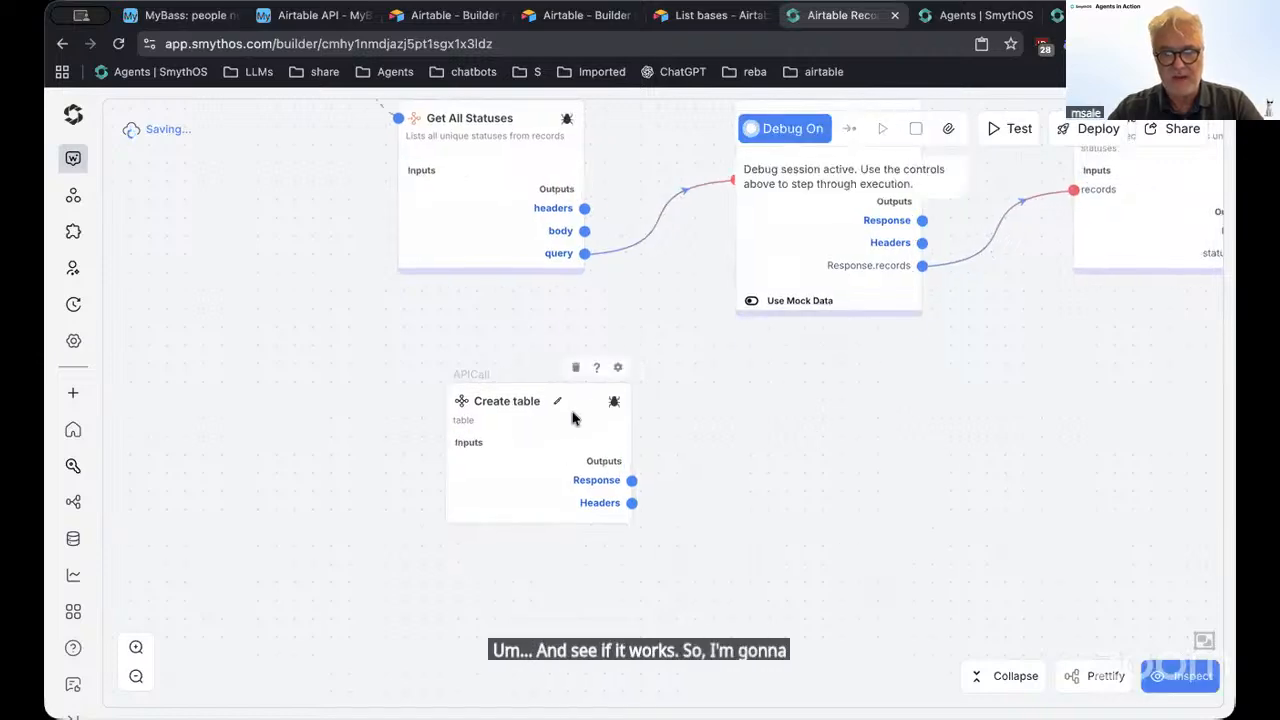
click(615, 403)
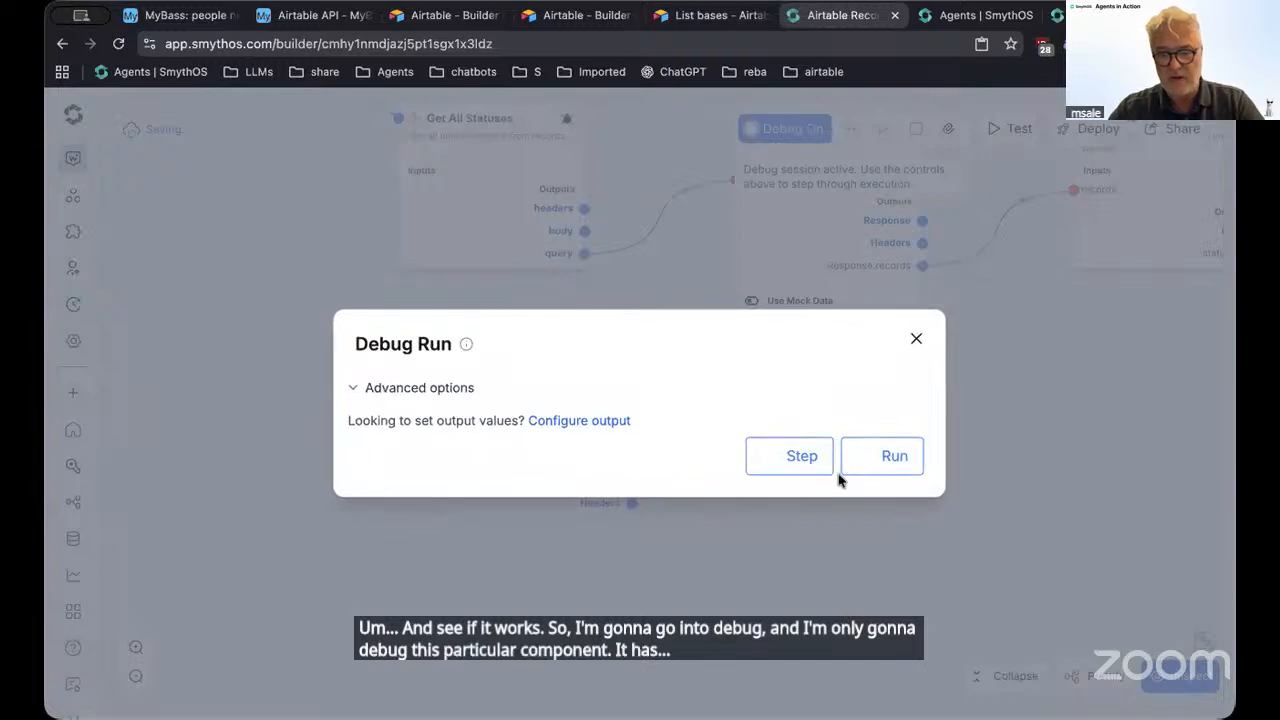
click(790, 455)
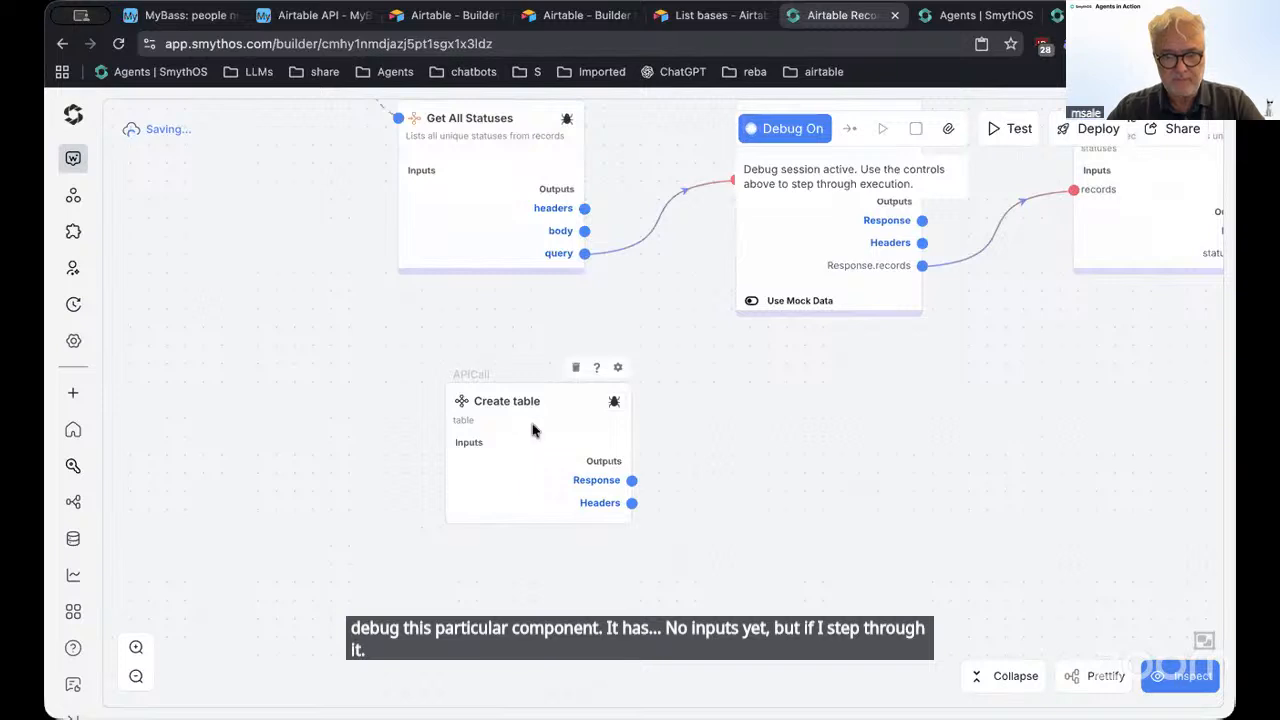
Reopen the Create table settings and inspect its request headers
drag(543, 409, 560, 410)
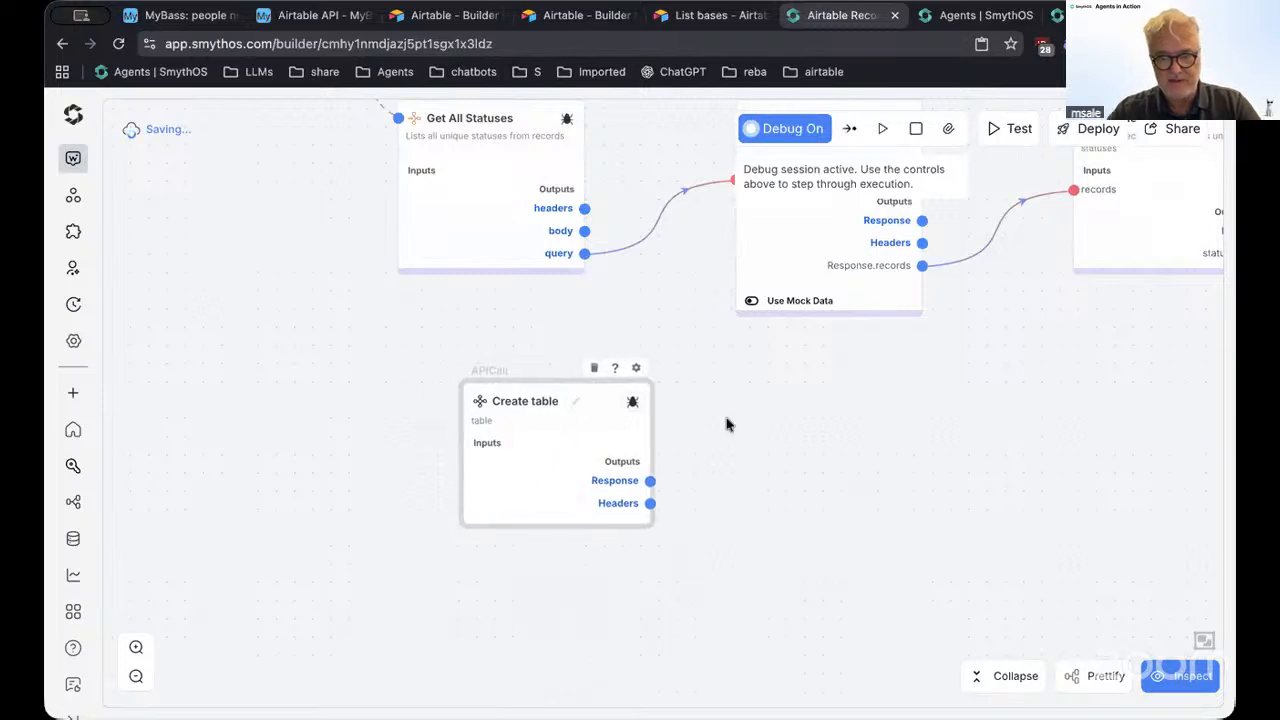
double_click(598, 413)
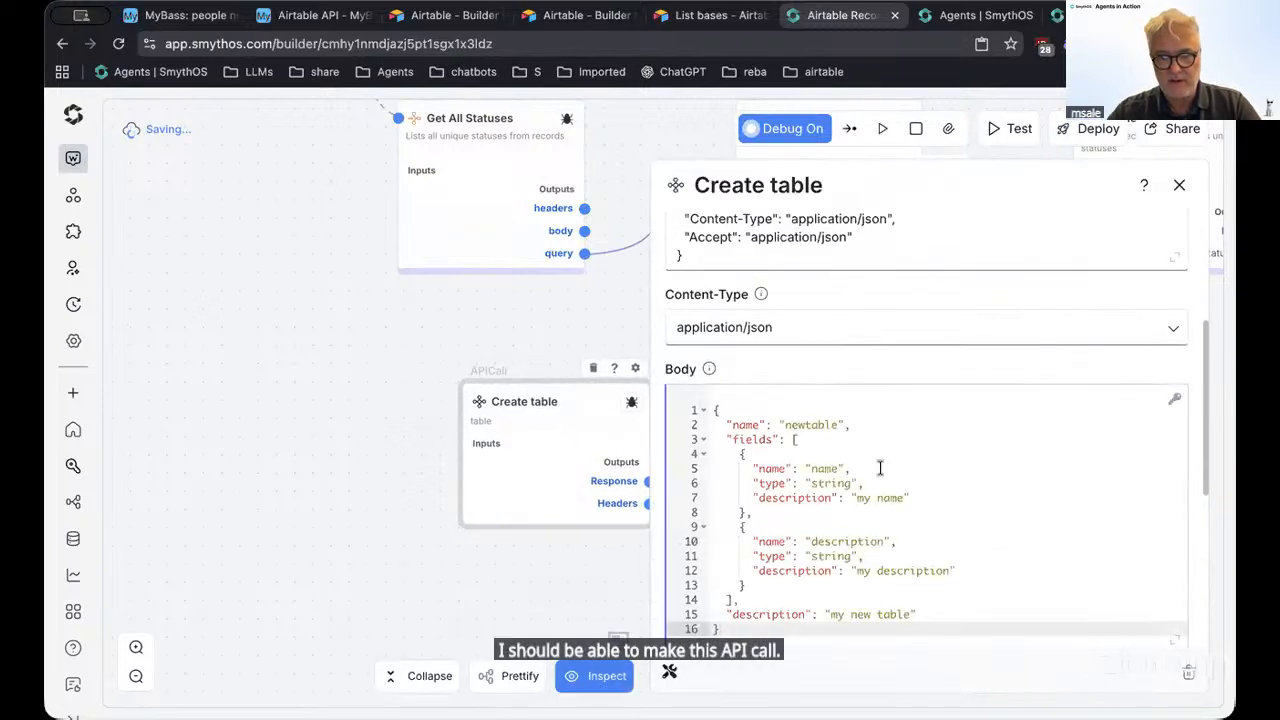
scroll(876, 470, up, 3)
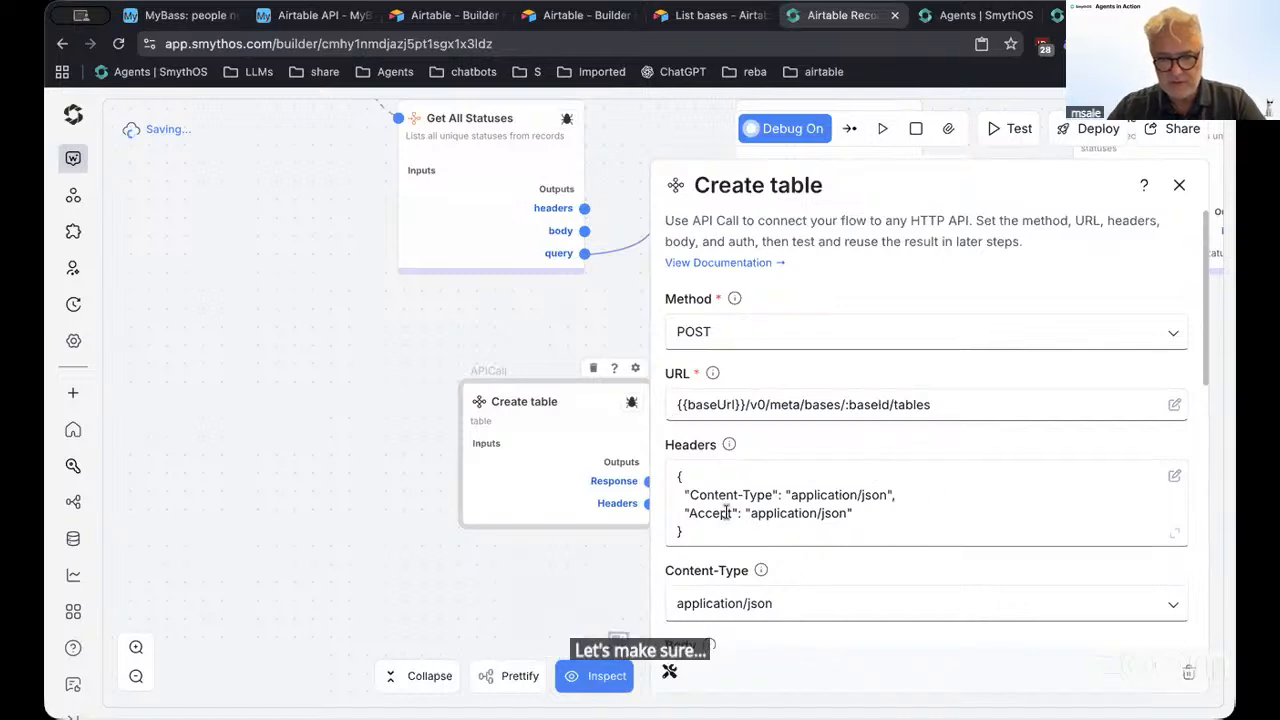
click(854, 512)
drag(888, 496, 940, 528)
scroll(938, 537, down, 2)
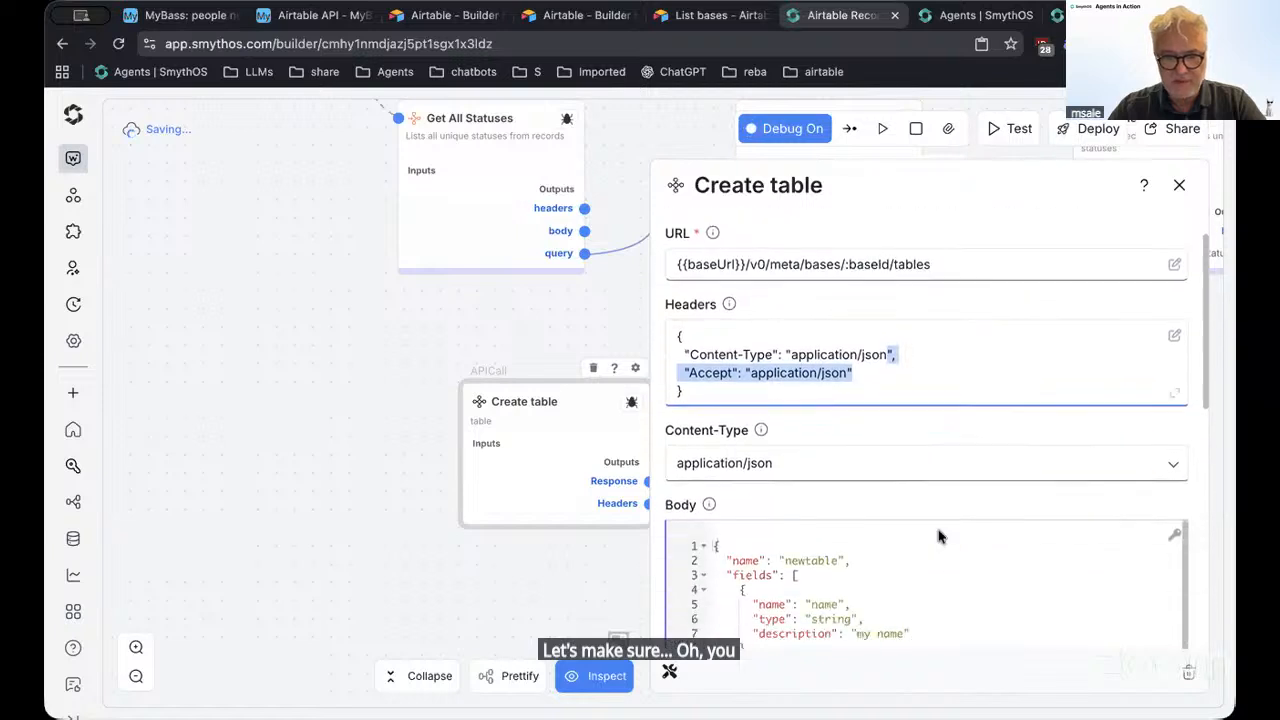
scroll(938, 537, down, 2)
scroll(920, 519, up, 4)
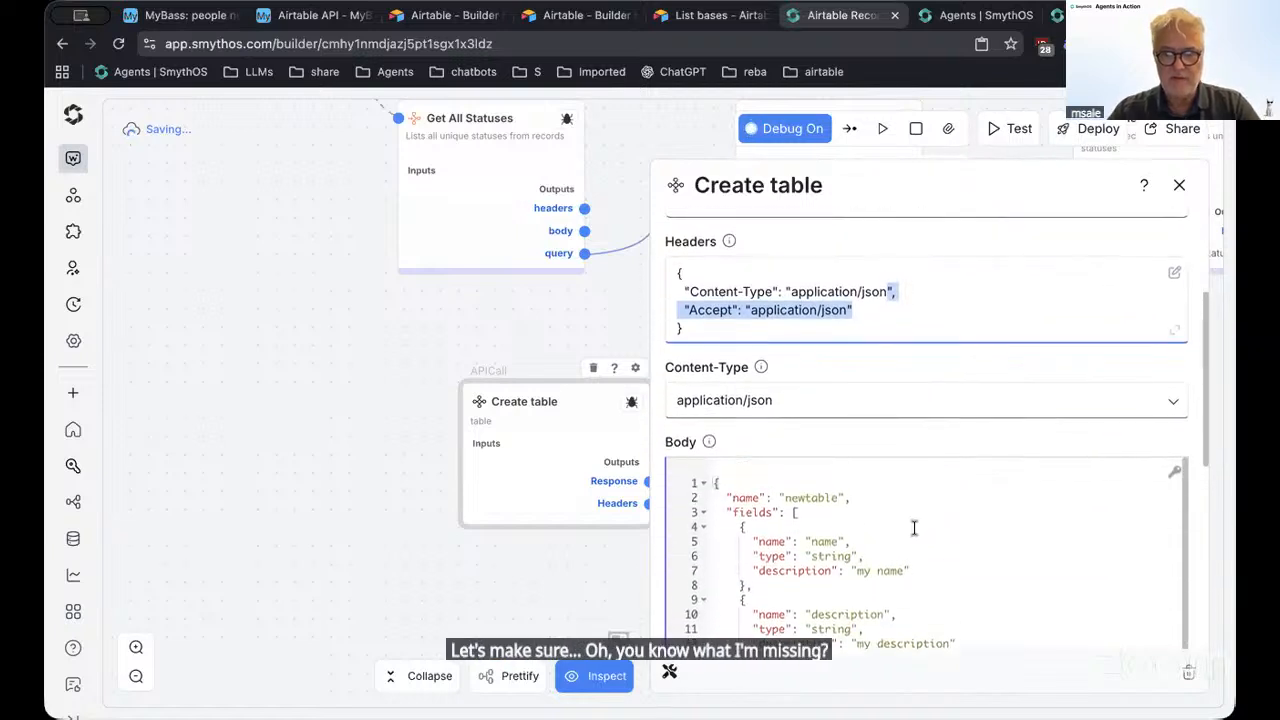
click(933, 452)
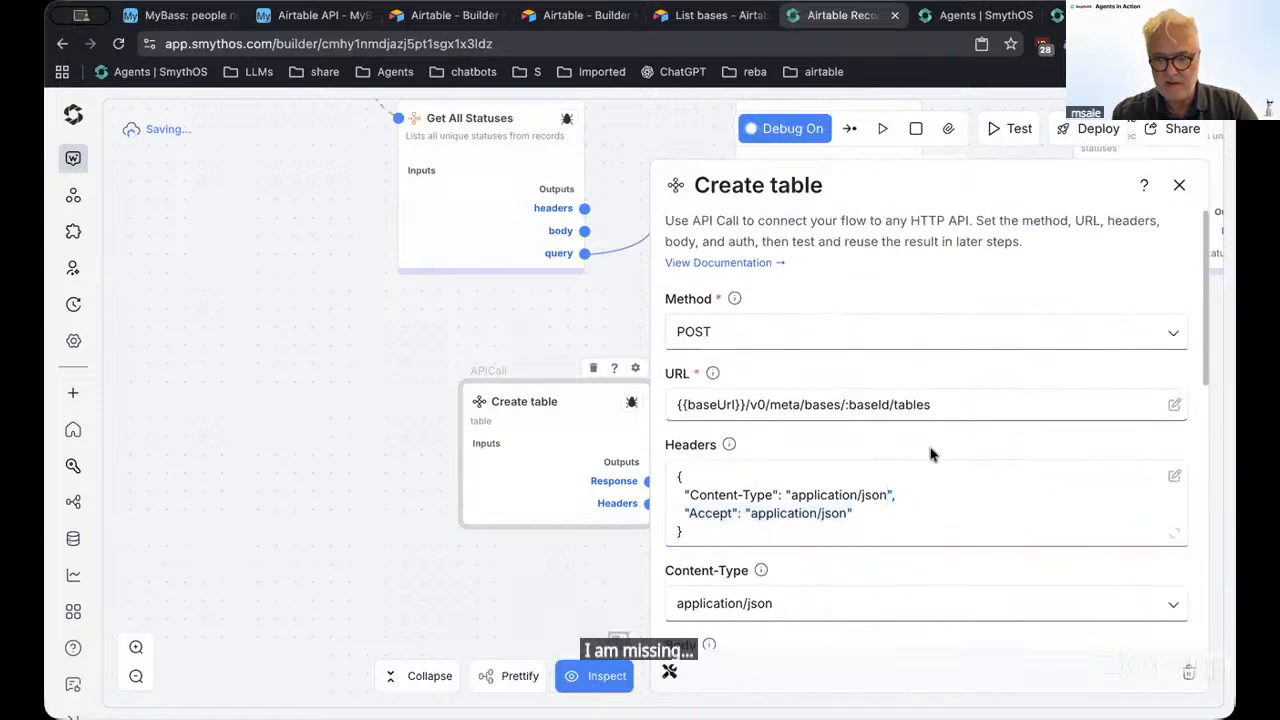
Add an Authorization header with value 'Bearer {{KEY(airtable-key)}}' and save the headers
click(1175, 478)
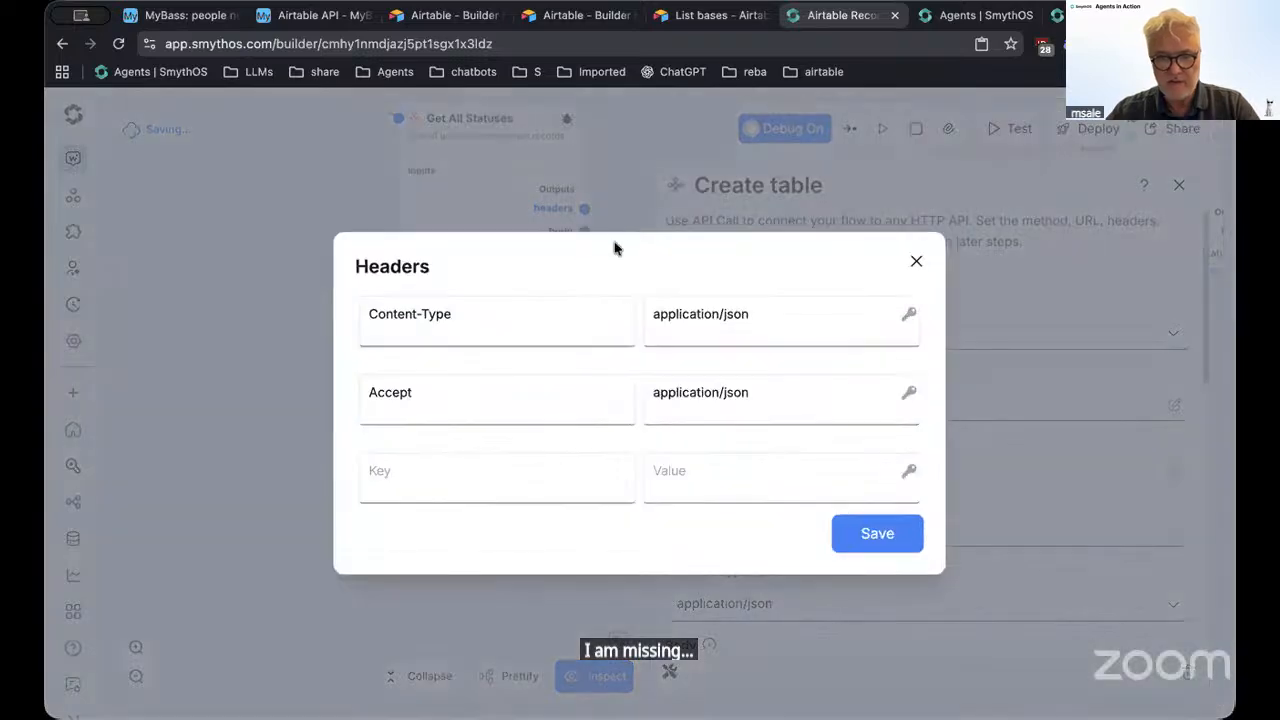
click(444, 489)
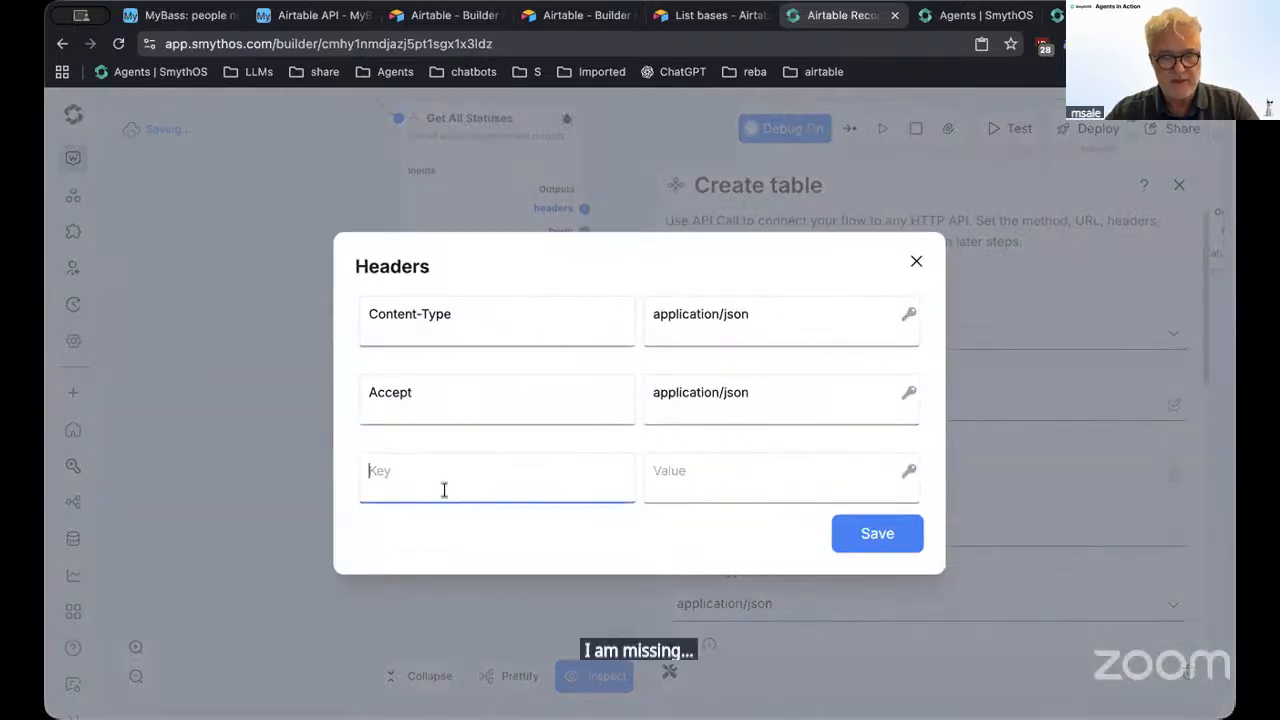
text(Auth)
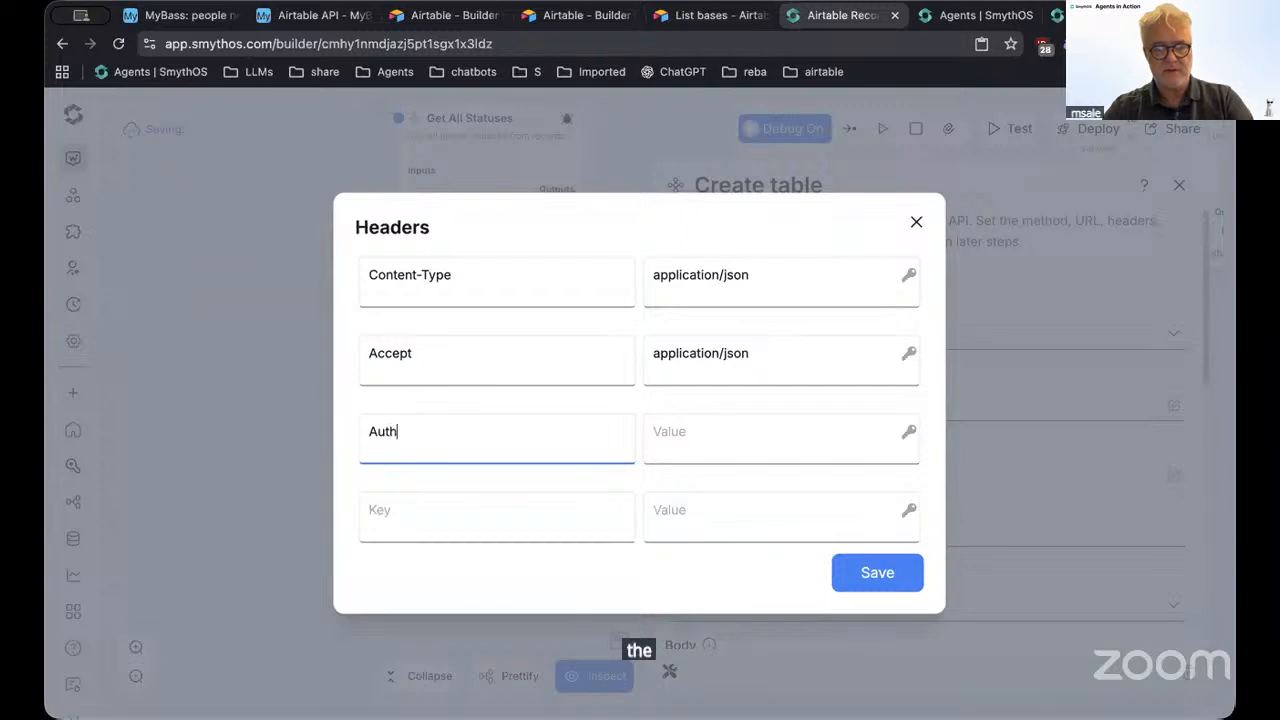
text(orizationb)
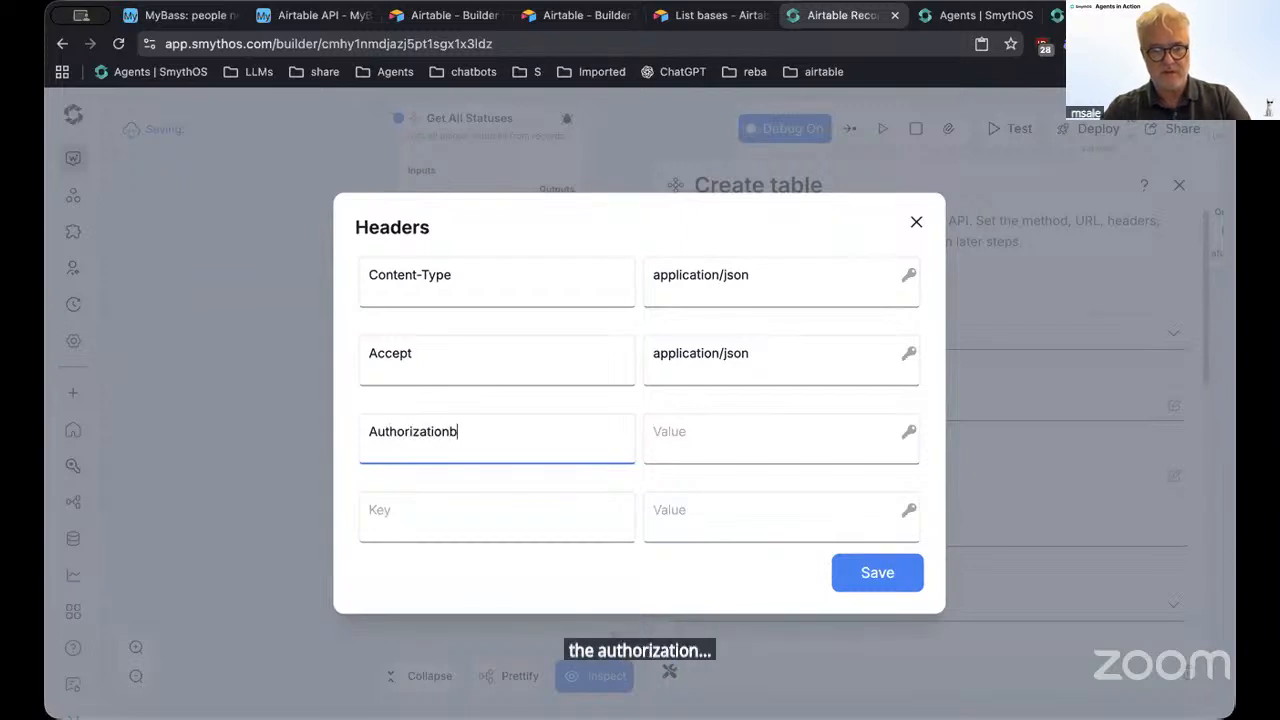
key(Tab)
text(BeRE)
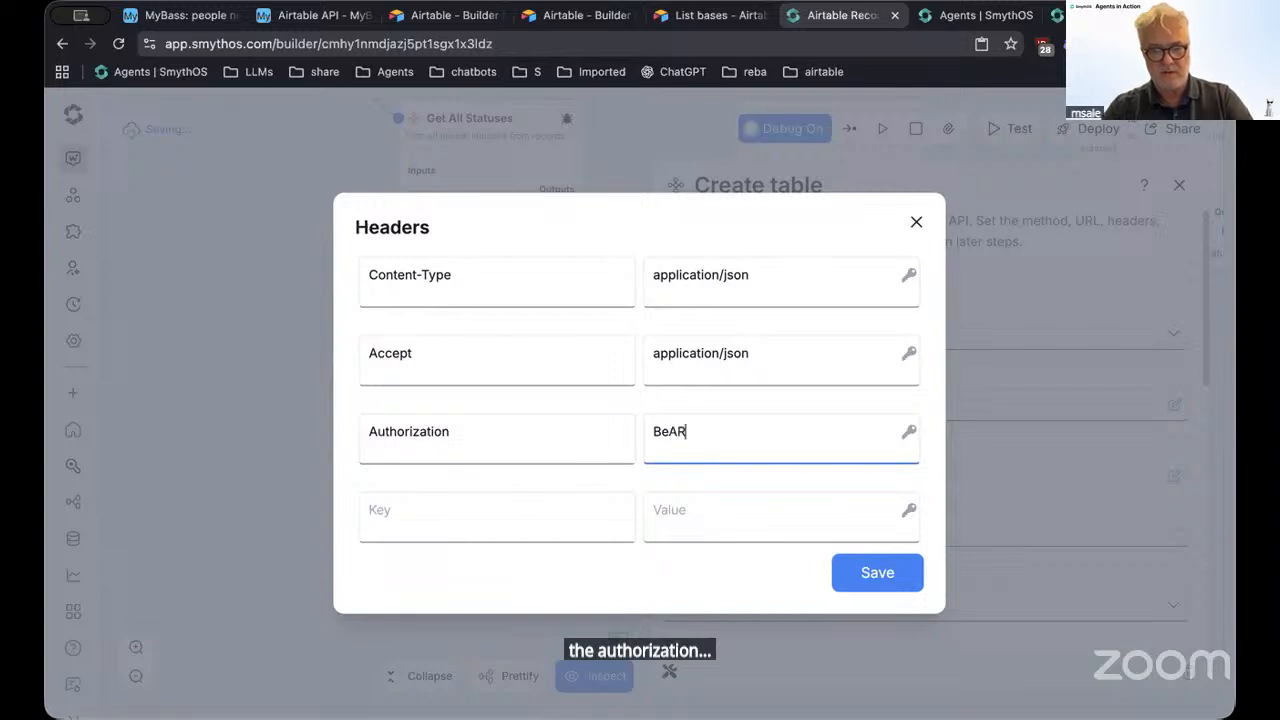
key(BackSpace)
key(BackSpace)
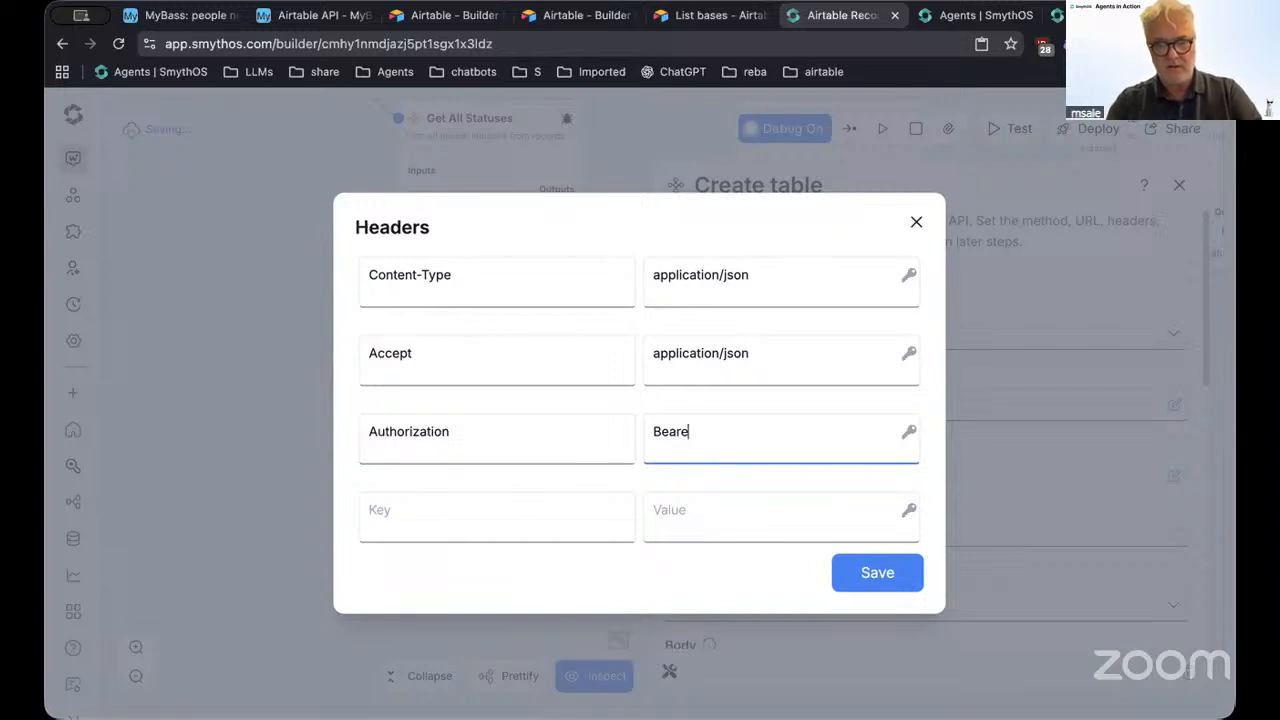
click(906, 432)
scroll(785, 615, down, 3)
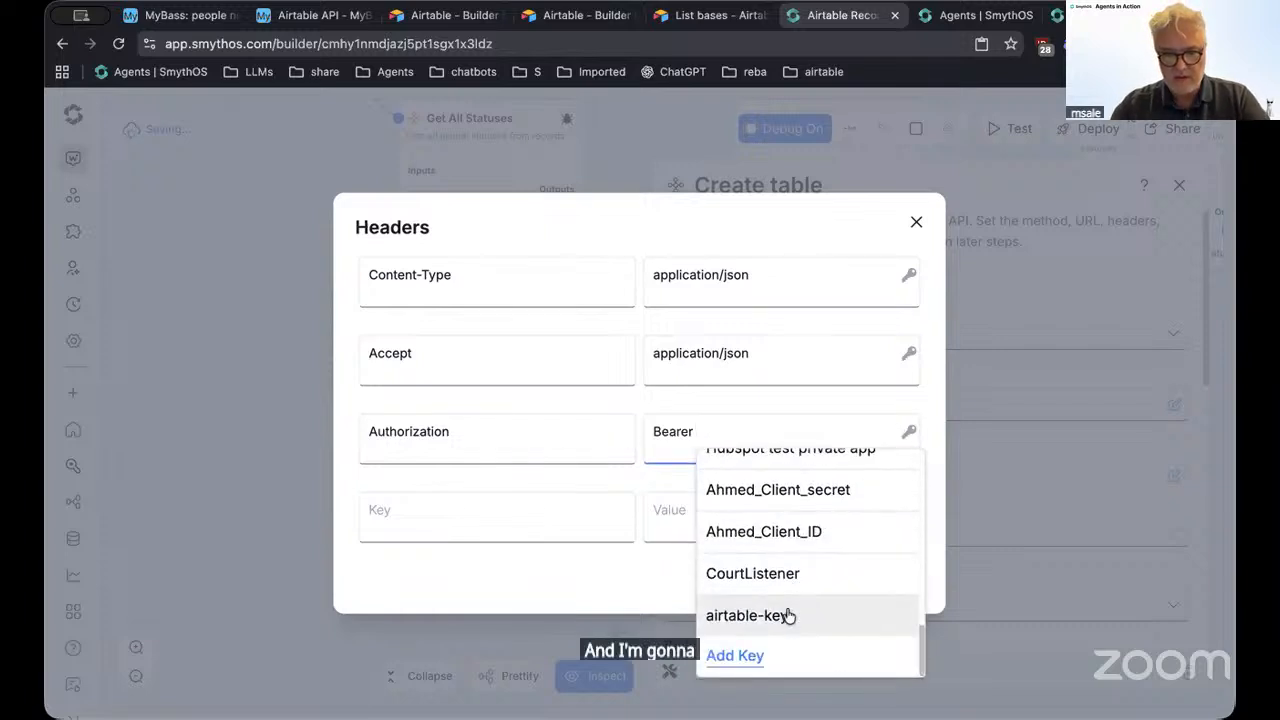
click(791, 611)
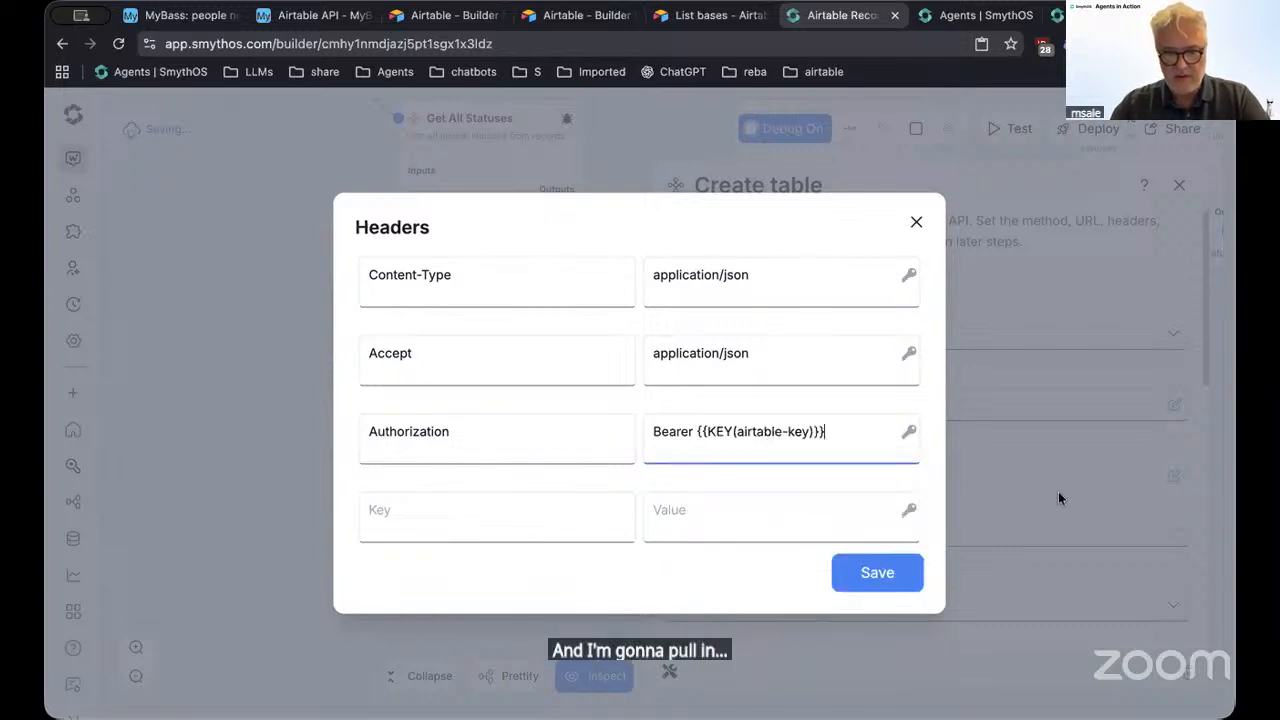
click(874, 572)
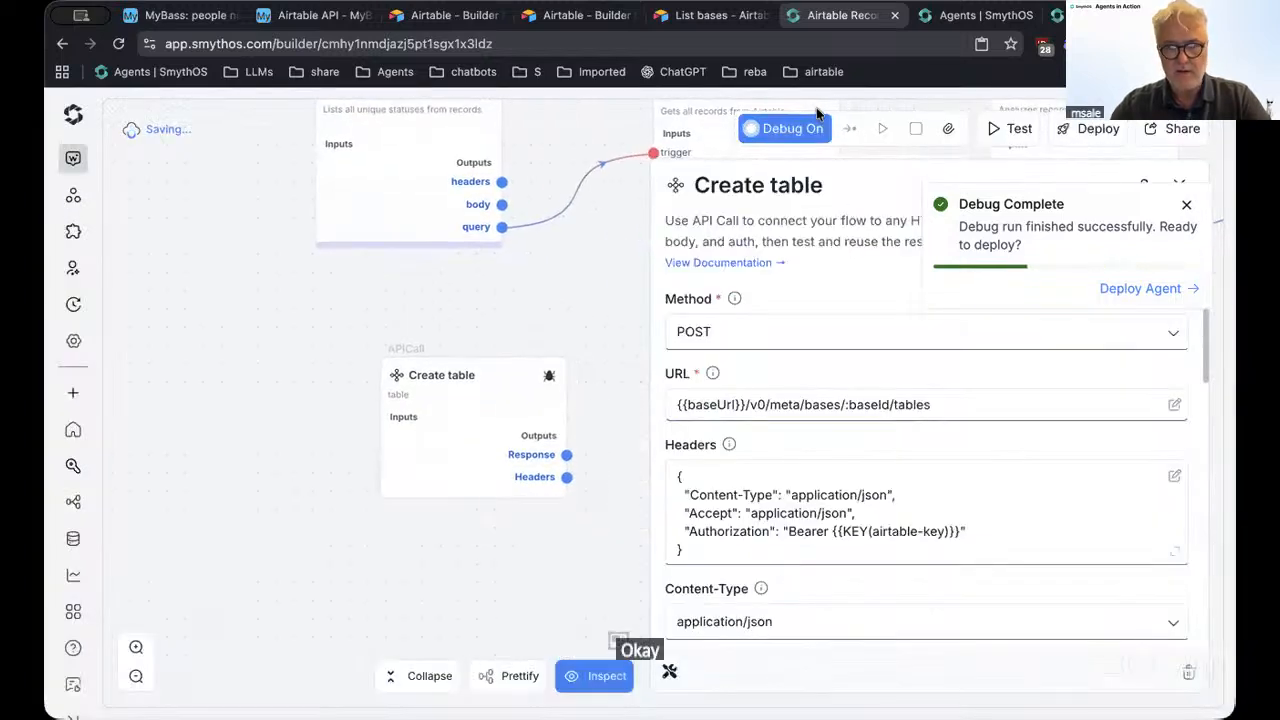
Add a new input named 'tablename' to the Create table node
click(397, 418)
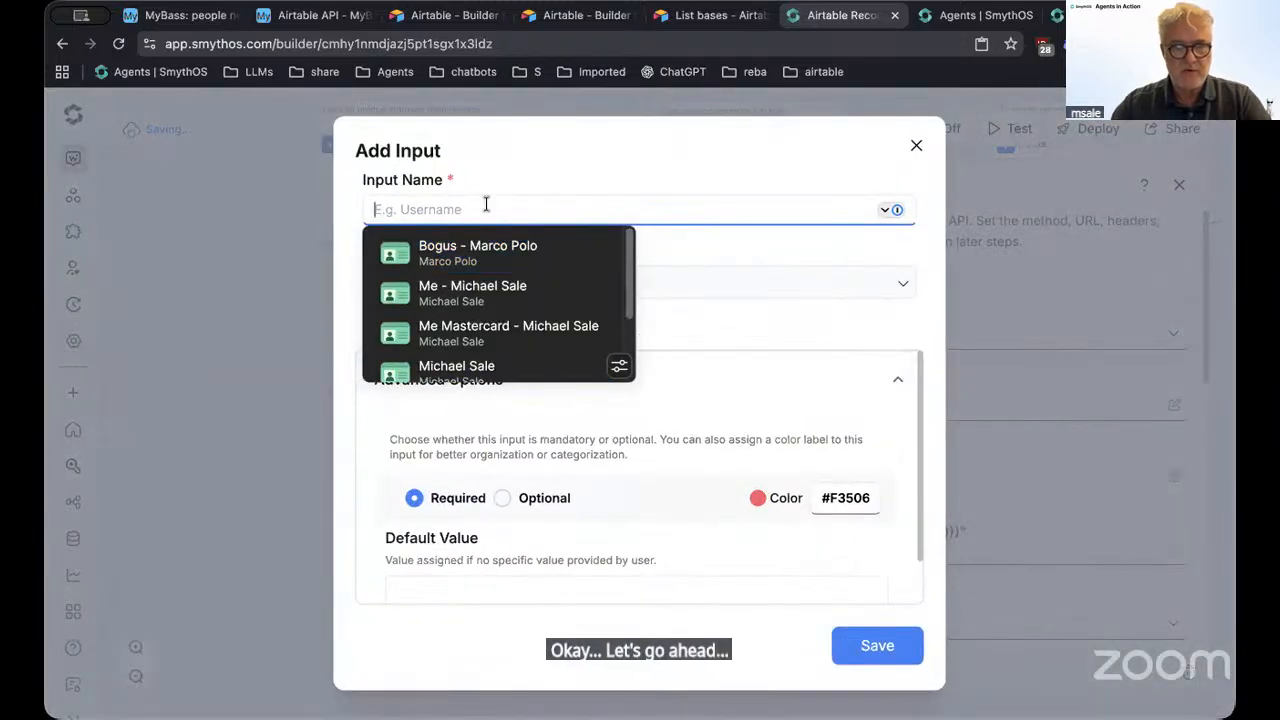
text(tablename)
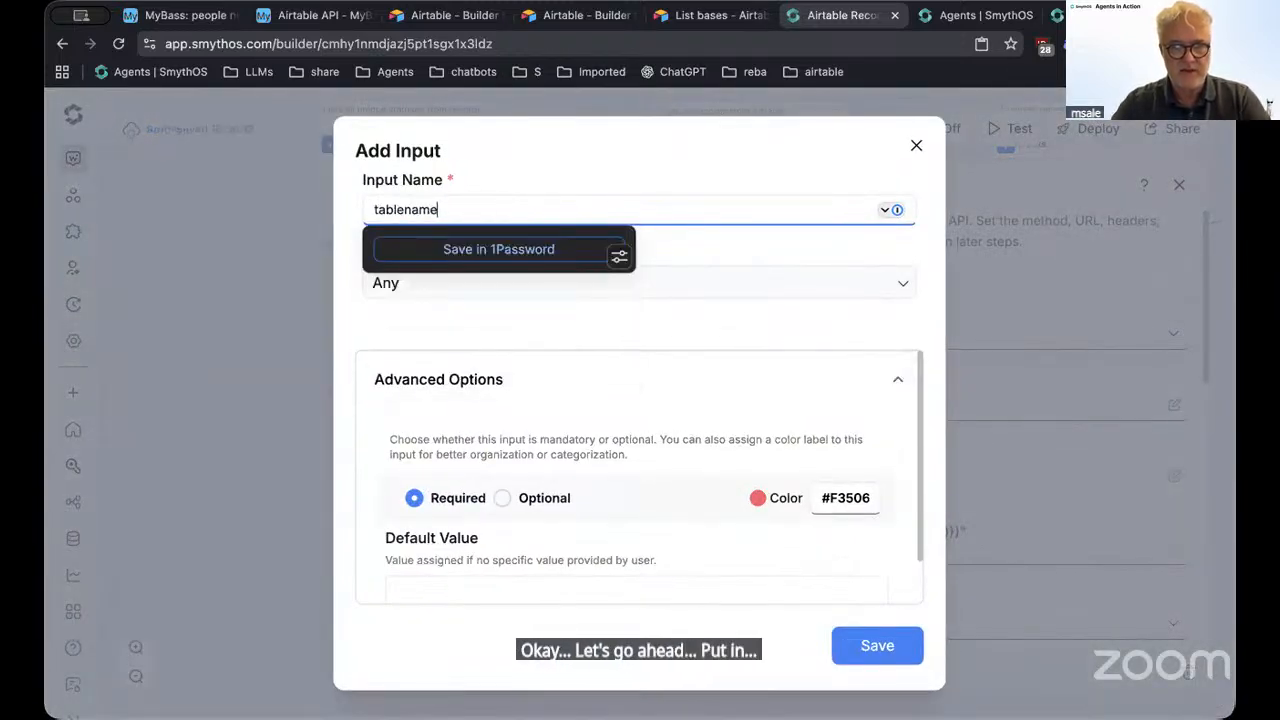
click(870, 645)
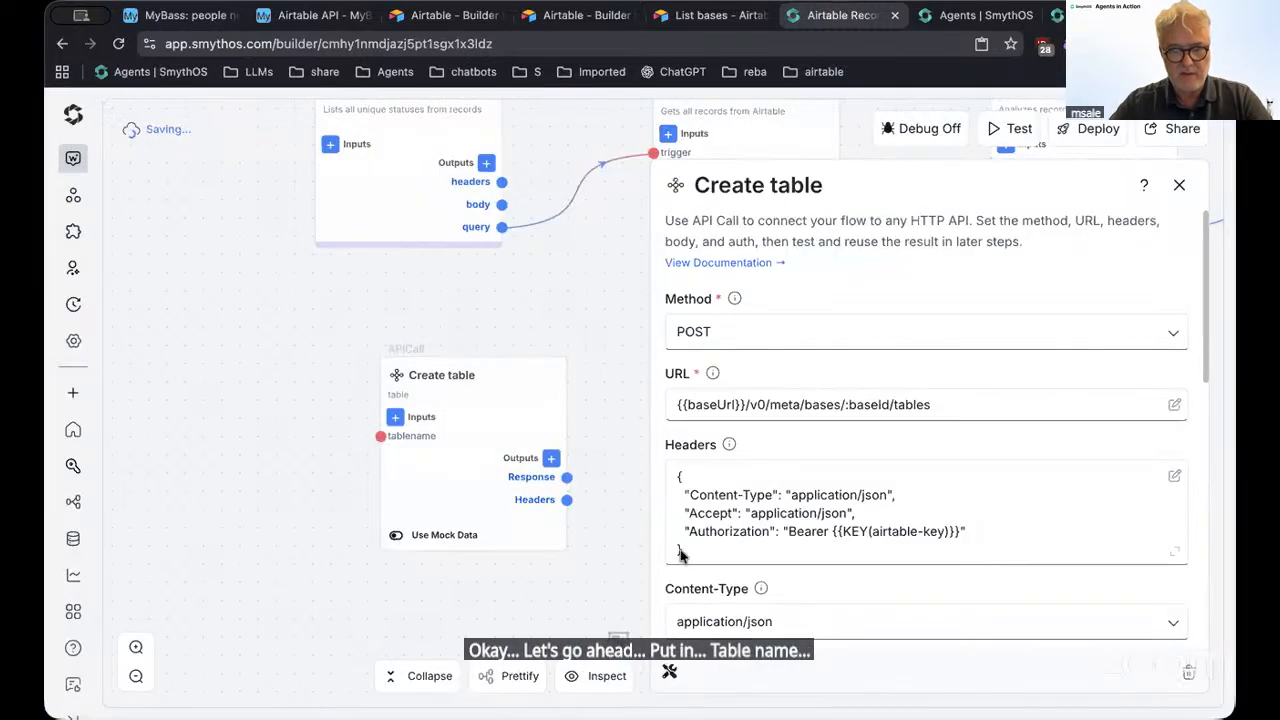
Replace 'newtable' in the request body with the tablename input
scroll(917, 537, down, 6)
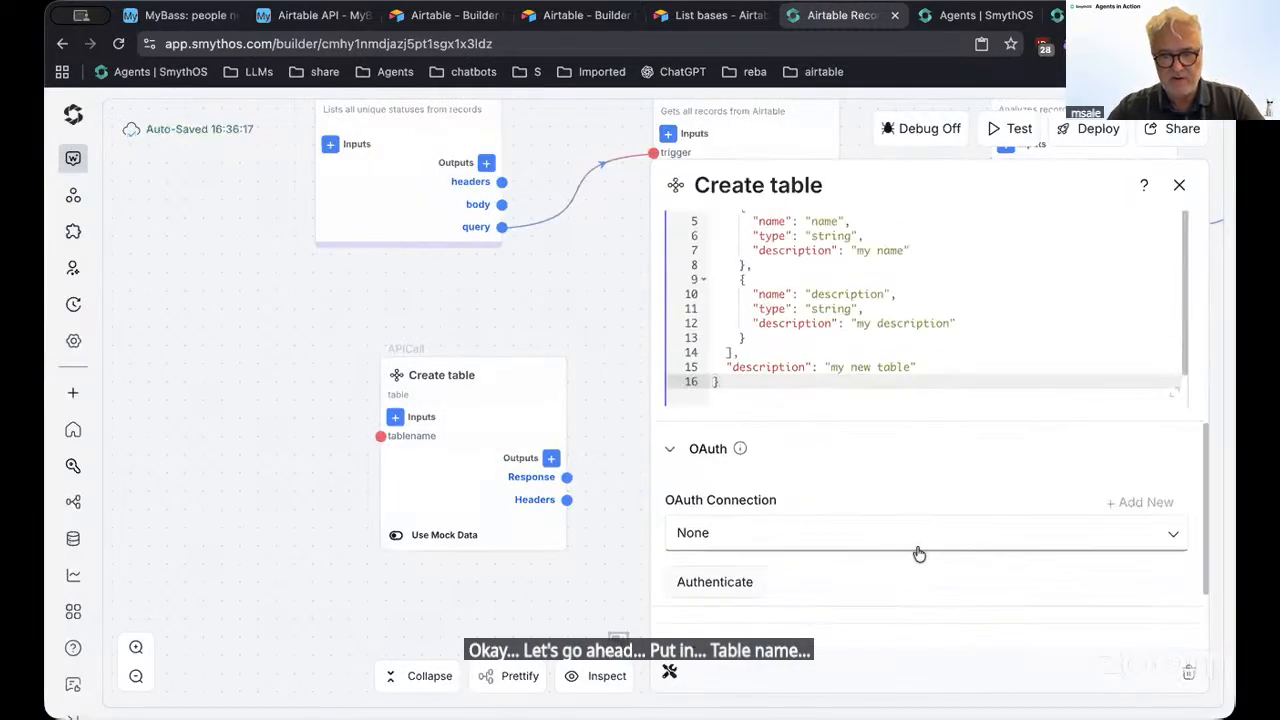
scroll(914, 551, up, 4)
double_click(806, 447)
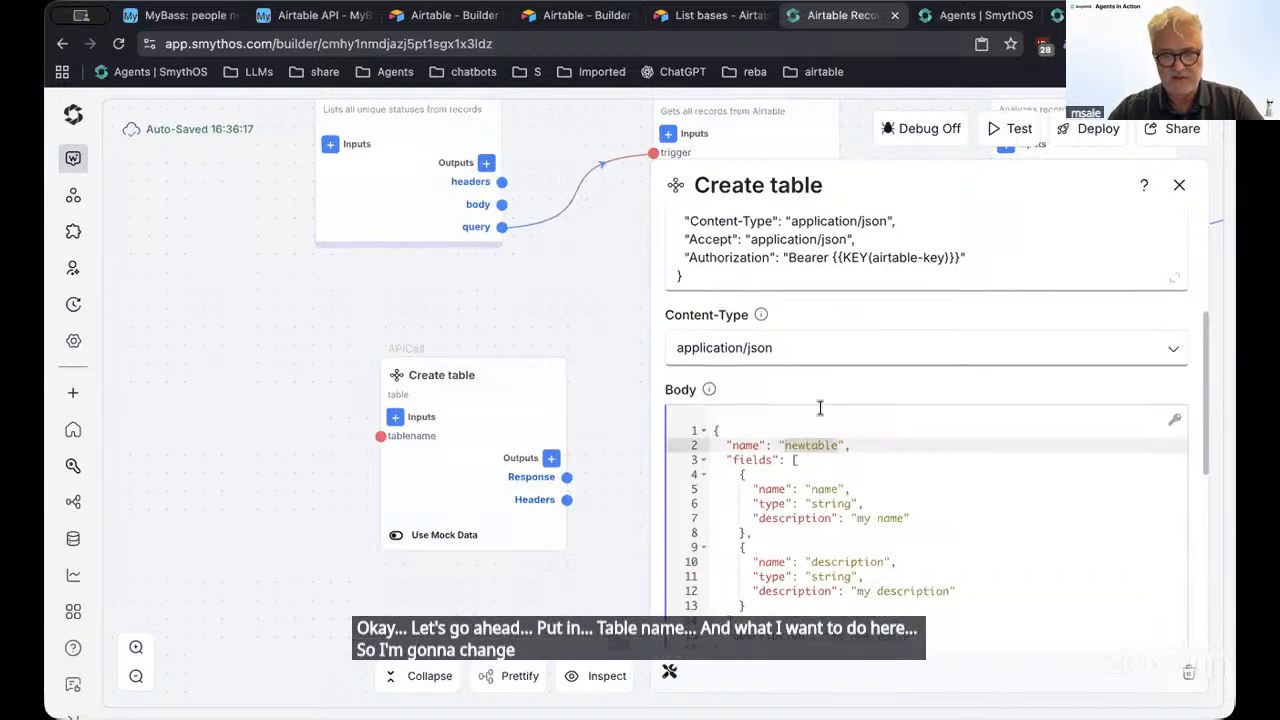
scroll(820, 408, down, 2)
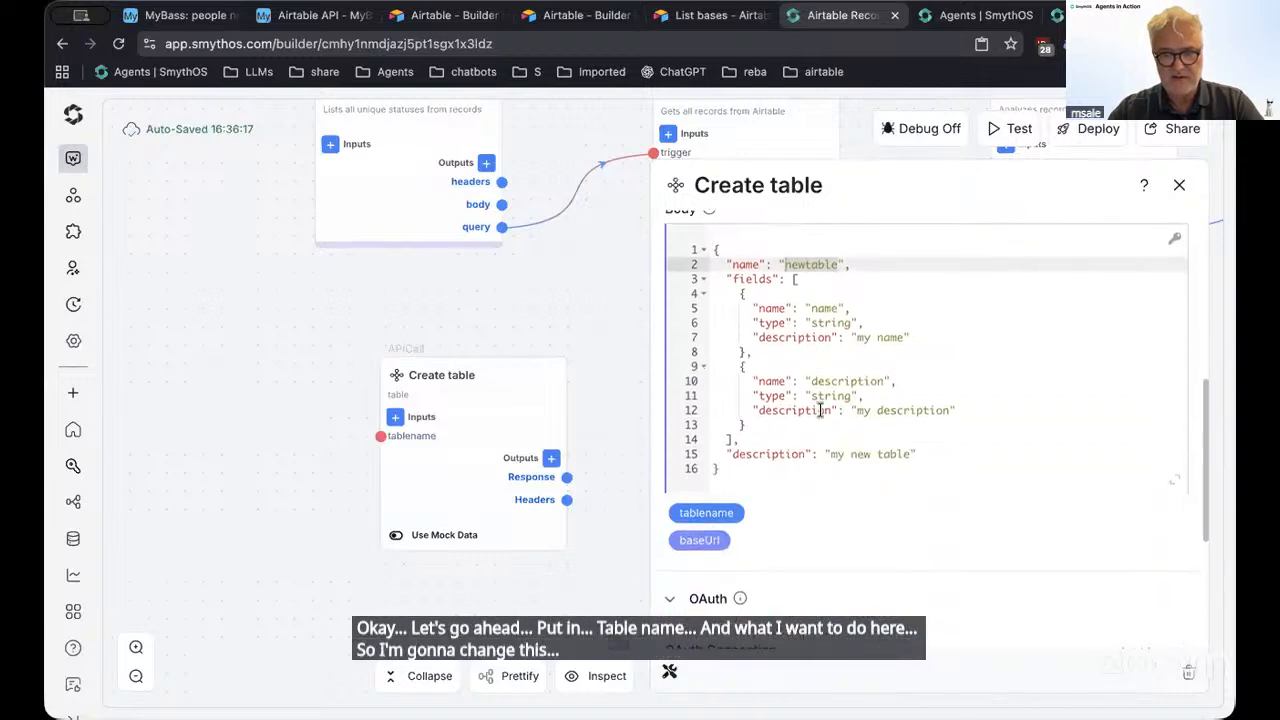
click(707, 517)
click(1179, 185)
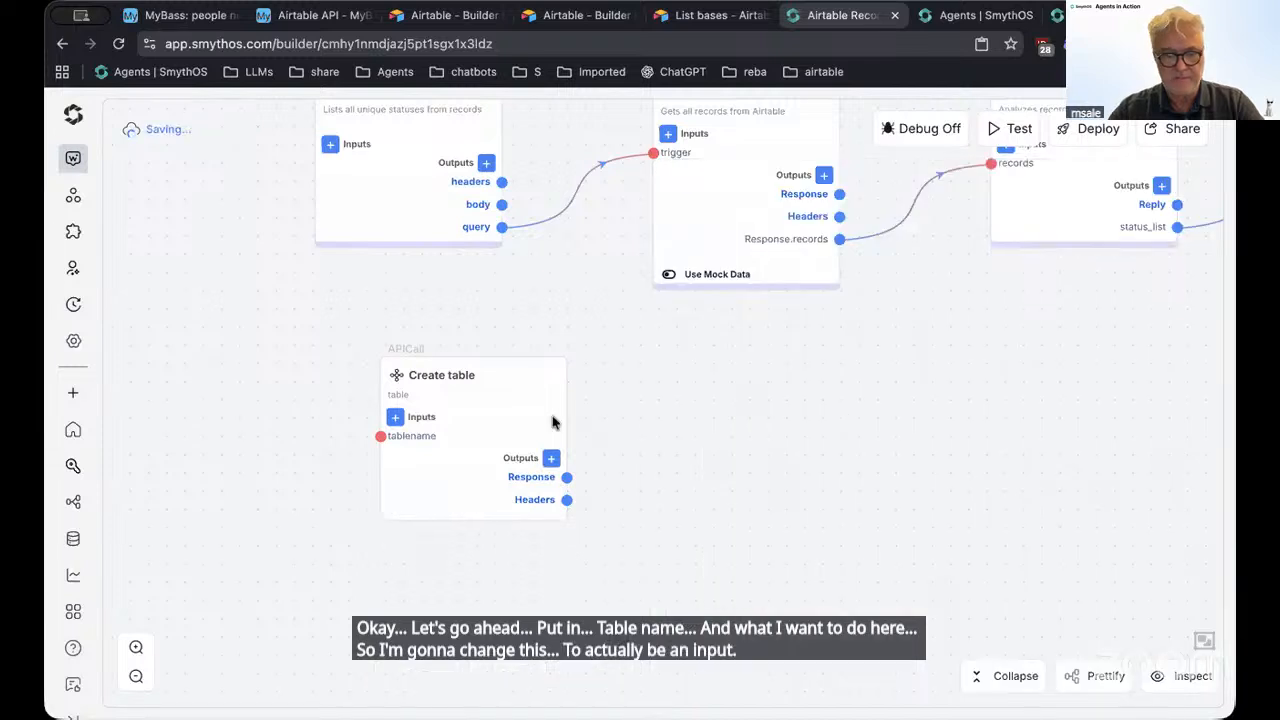
Debug-run only the Create table node with tablename 'mynewtable', then go to the MyBass tab
click(914, 127)
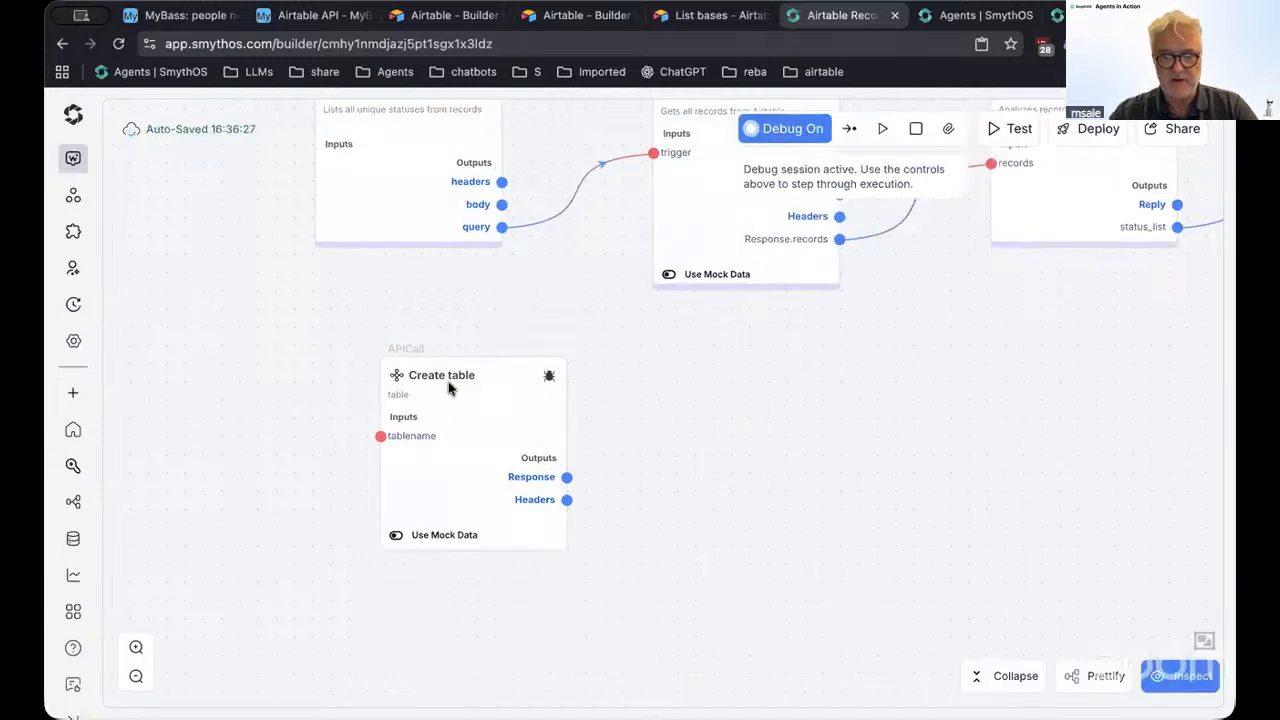
click(543, 378)
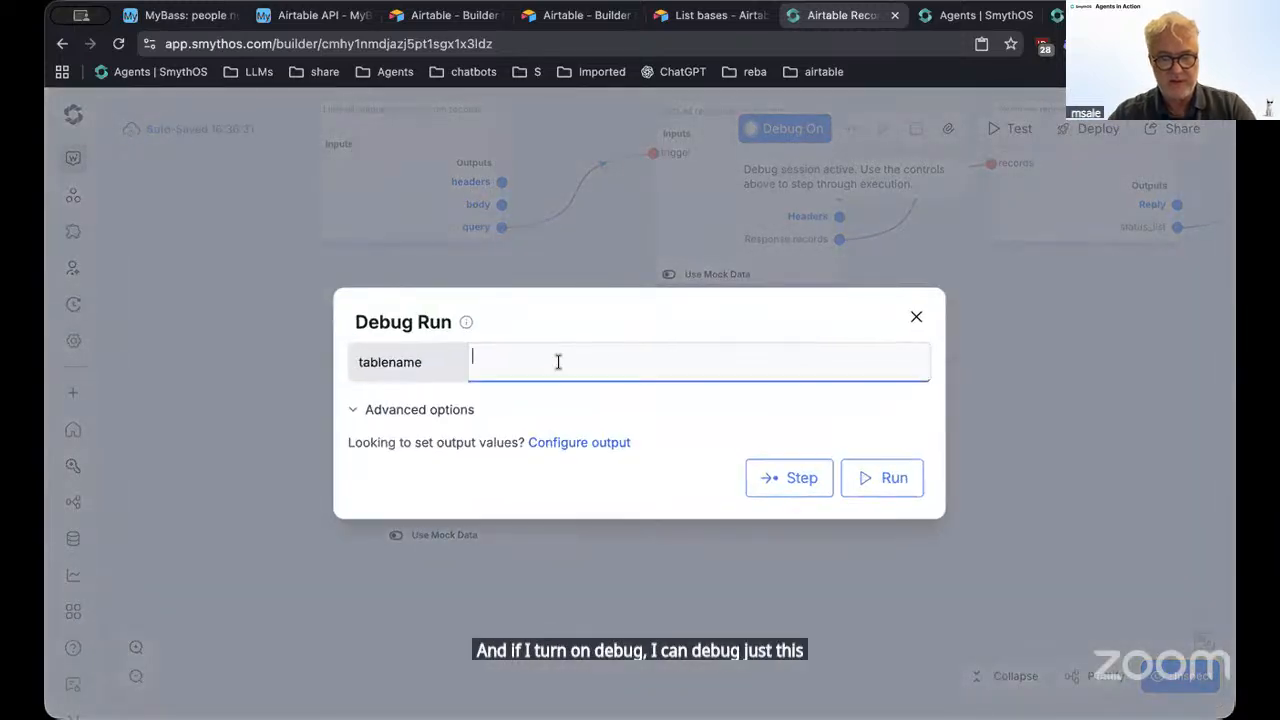
text(m)
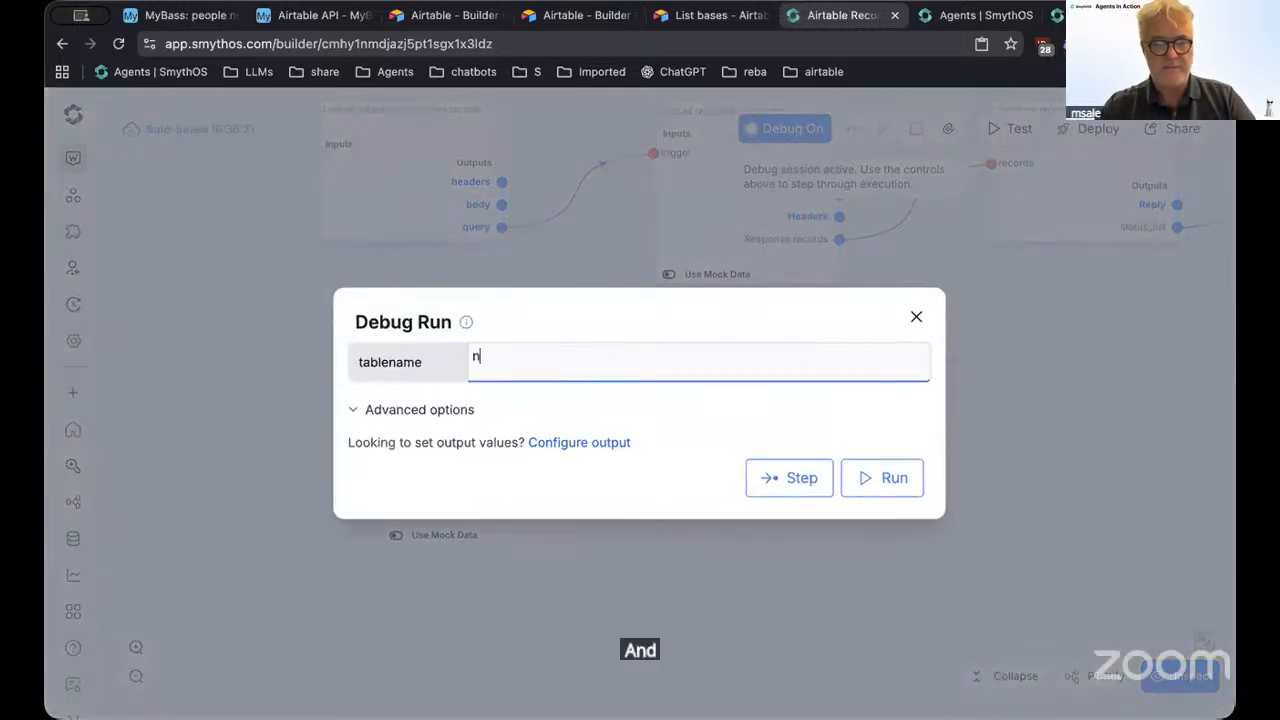
text(ynewtable)
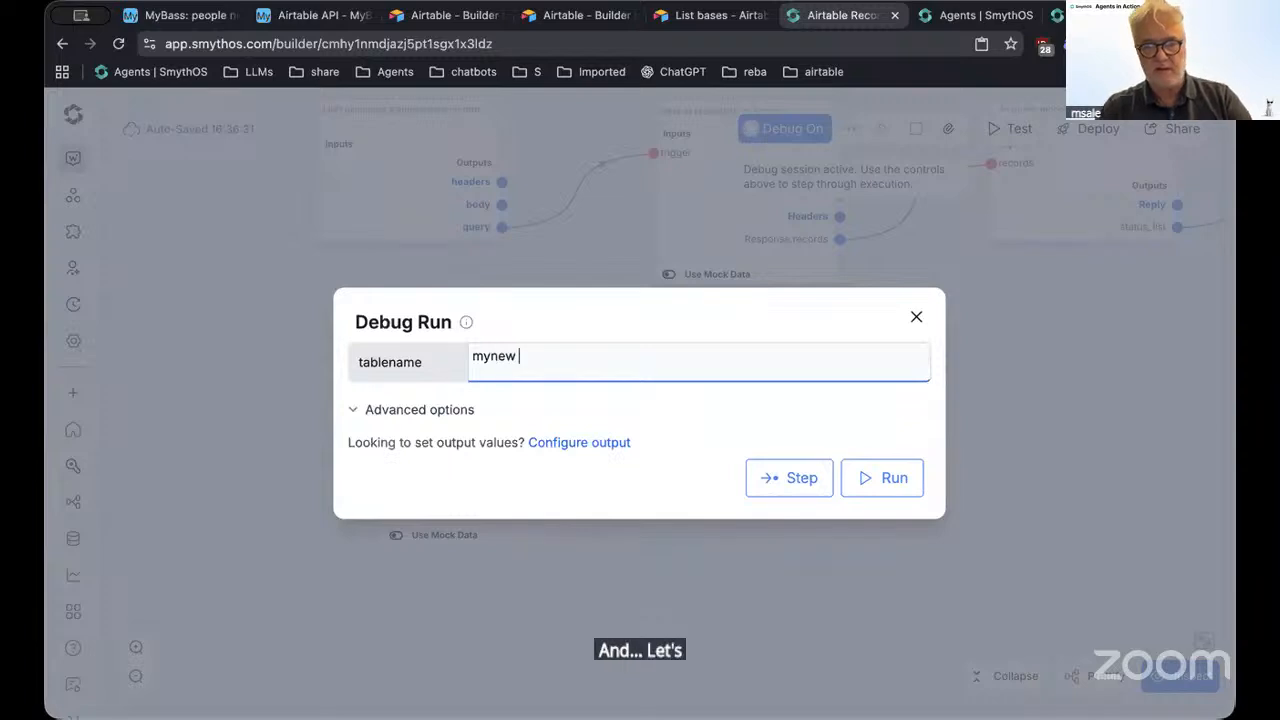
click(782, 480)
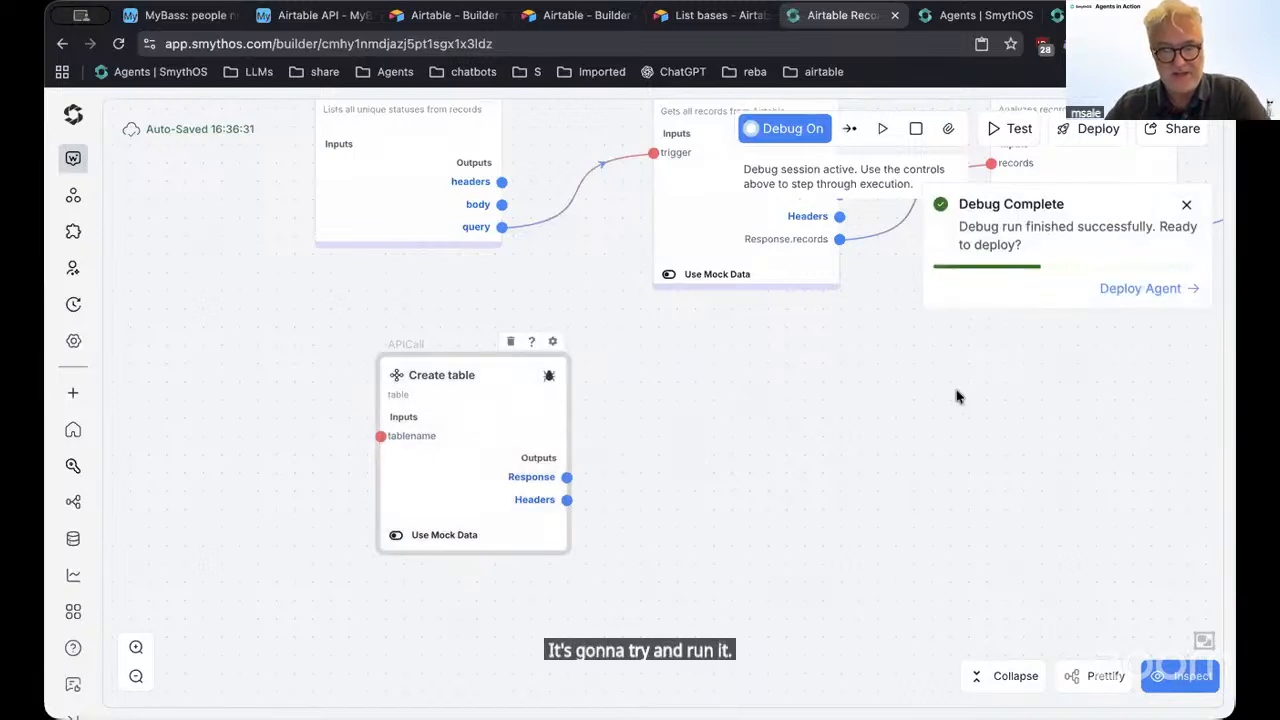
click(186, 18)
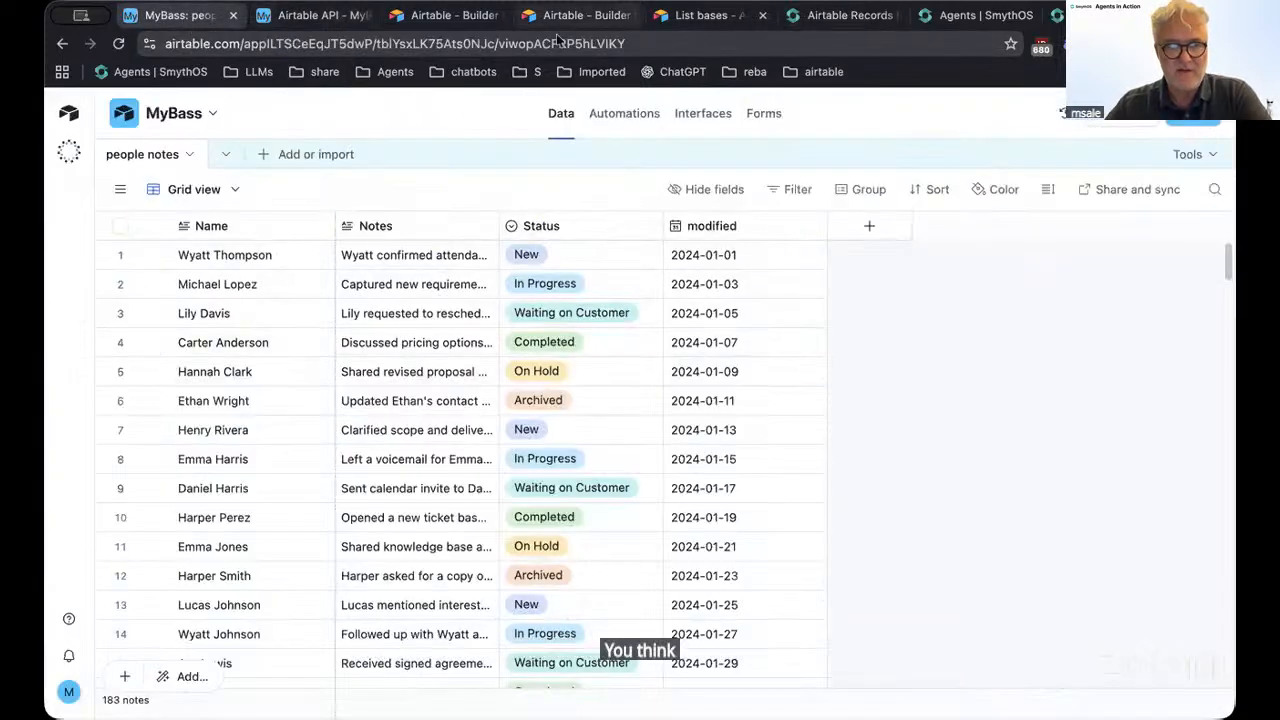
Reload the MyBass base and check its table list for the new table
click(118, 43)
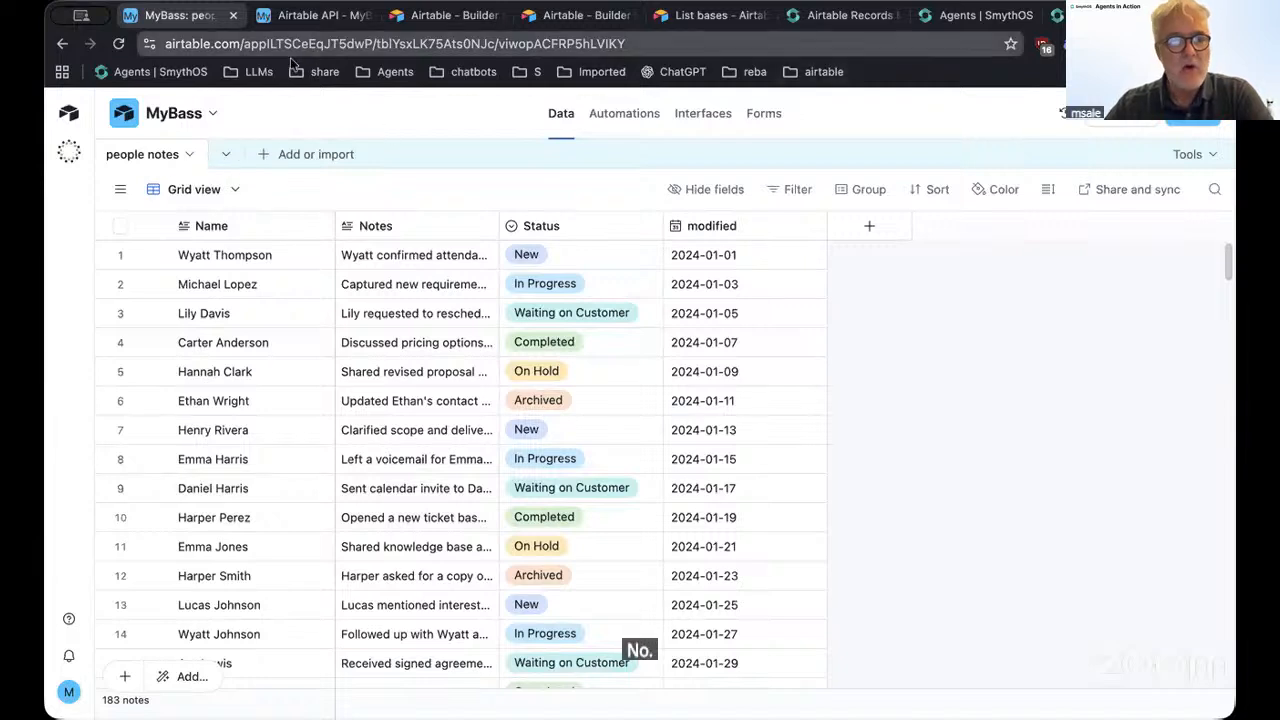
click(227, 153)
click(227, 153)
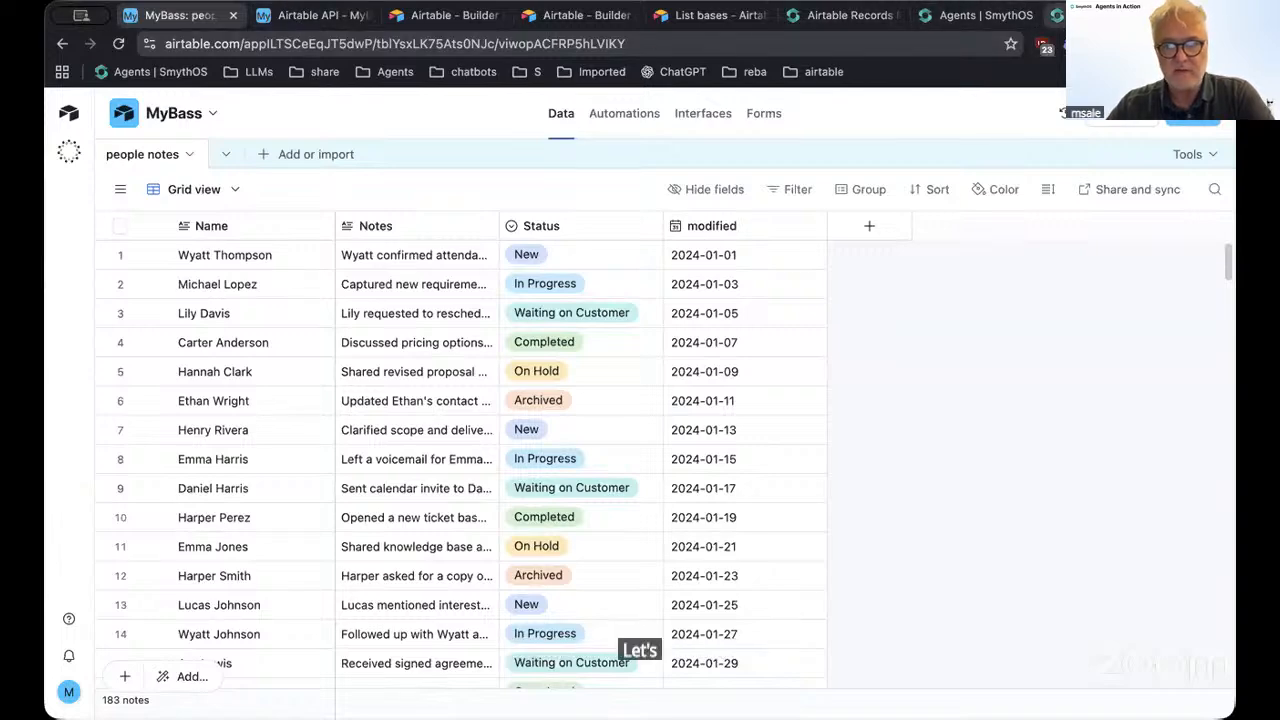
click(963, 12)
Read the Create table response's NOT_FOUND error and open its mock output data settings
click(843, 15)
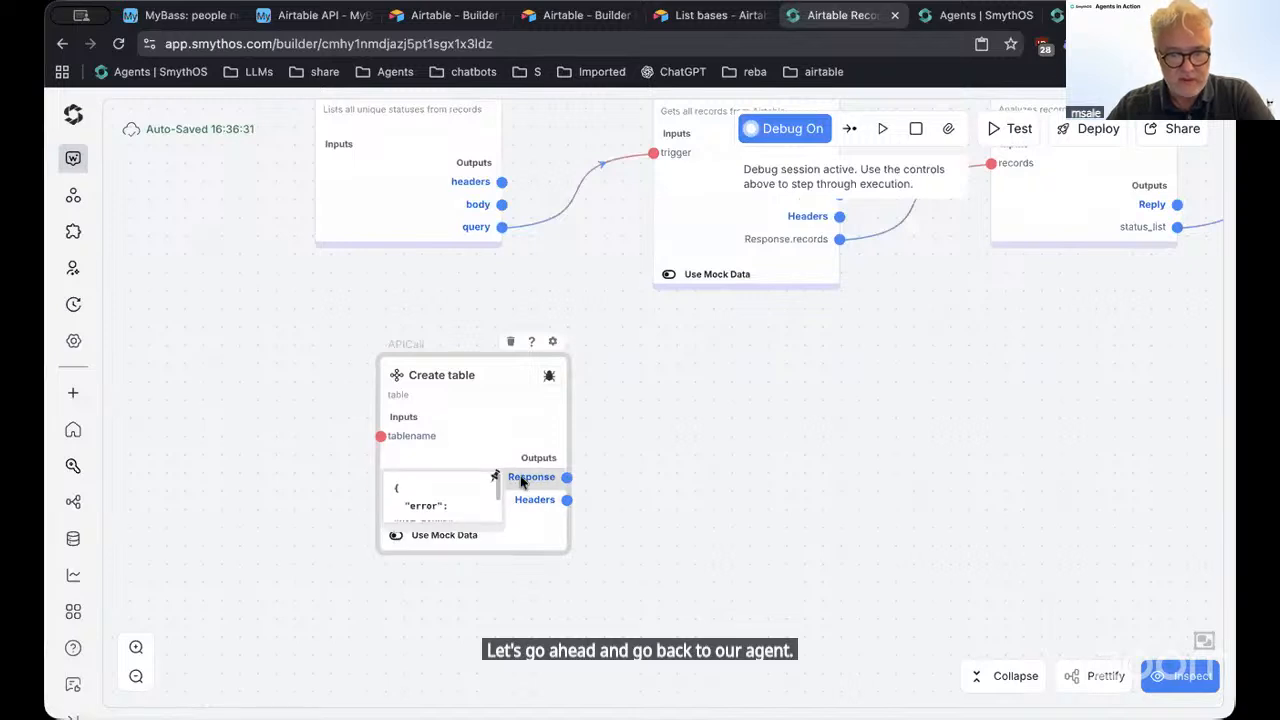
drag(499, 527, 676, 583)
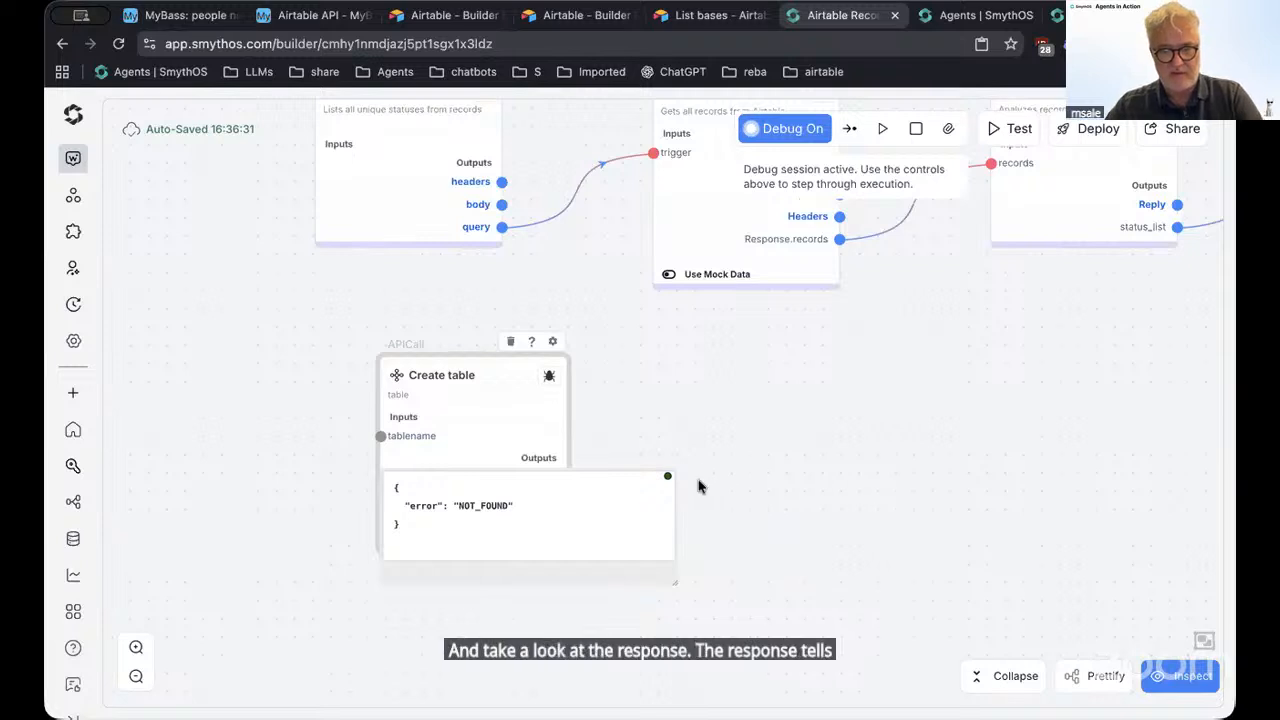
click(667, 481)
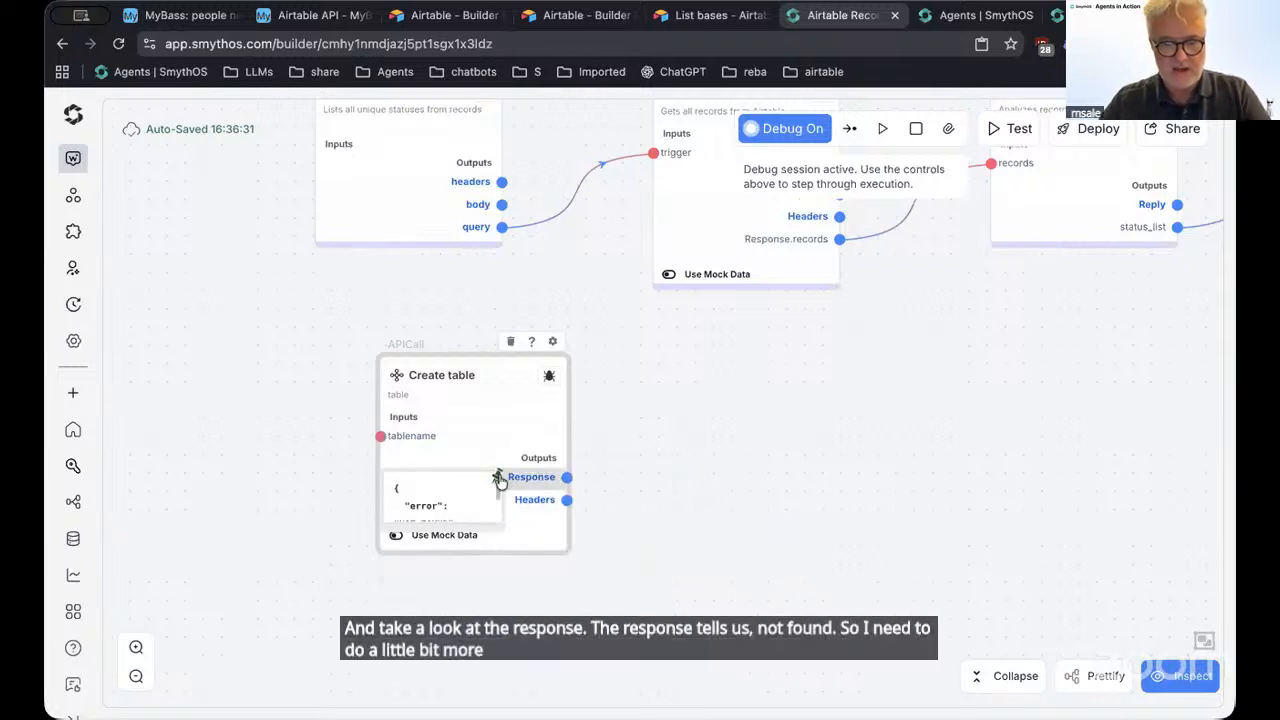
drag(505, 537, 768, 582)
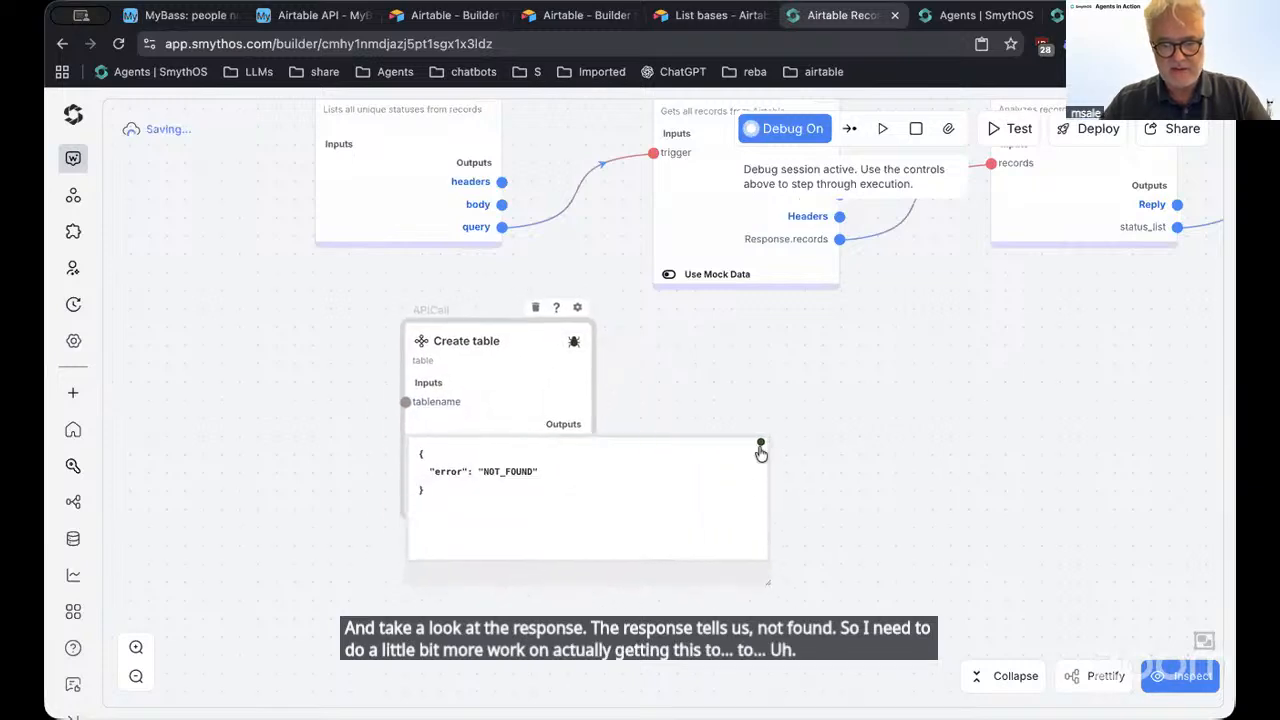
click(760, 446)
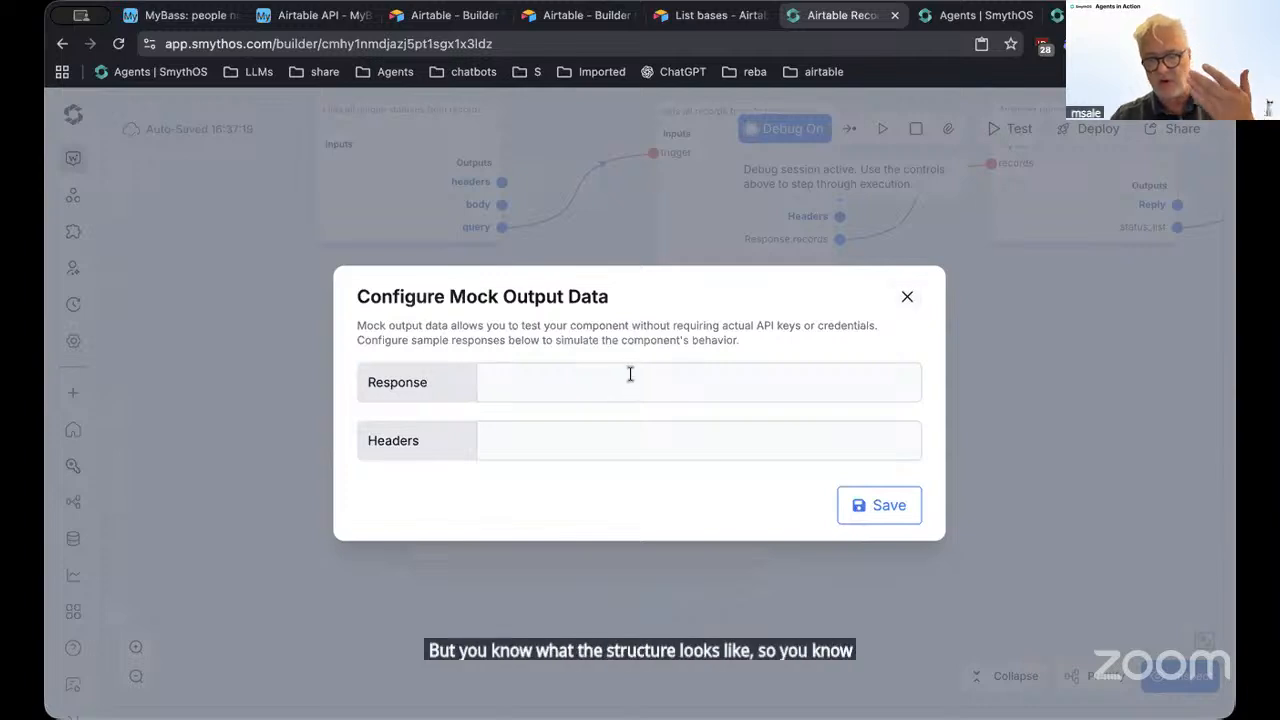
click(904, 297)
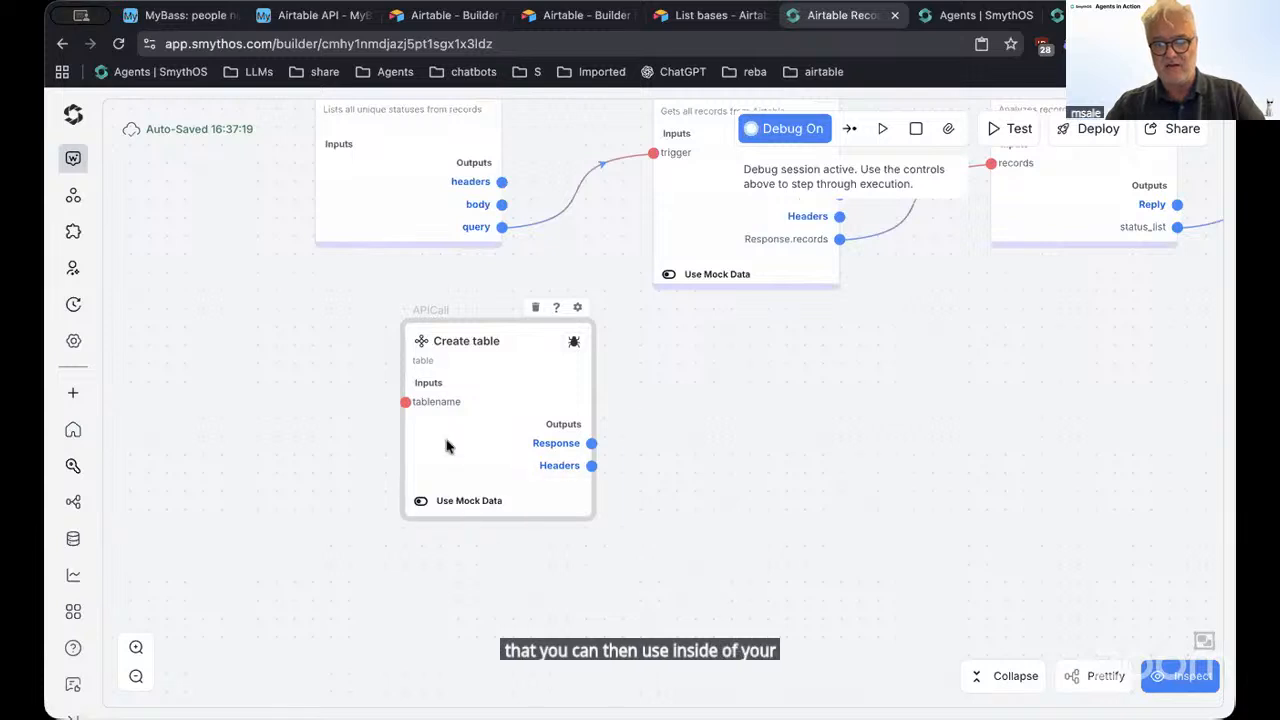
mouse_move(538, 478)
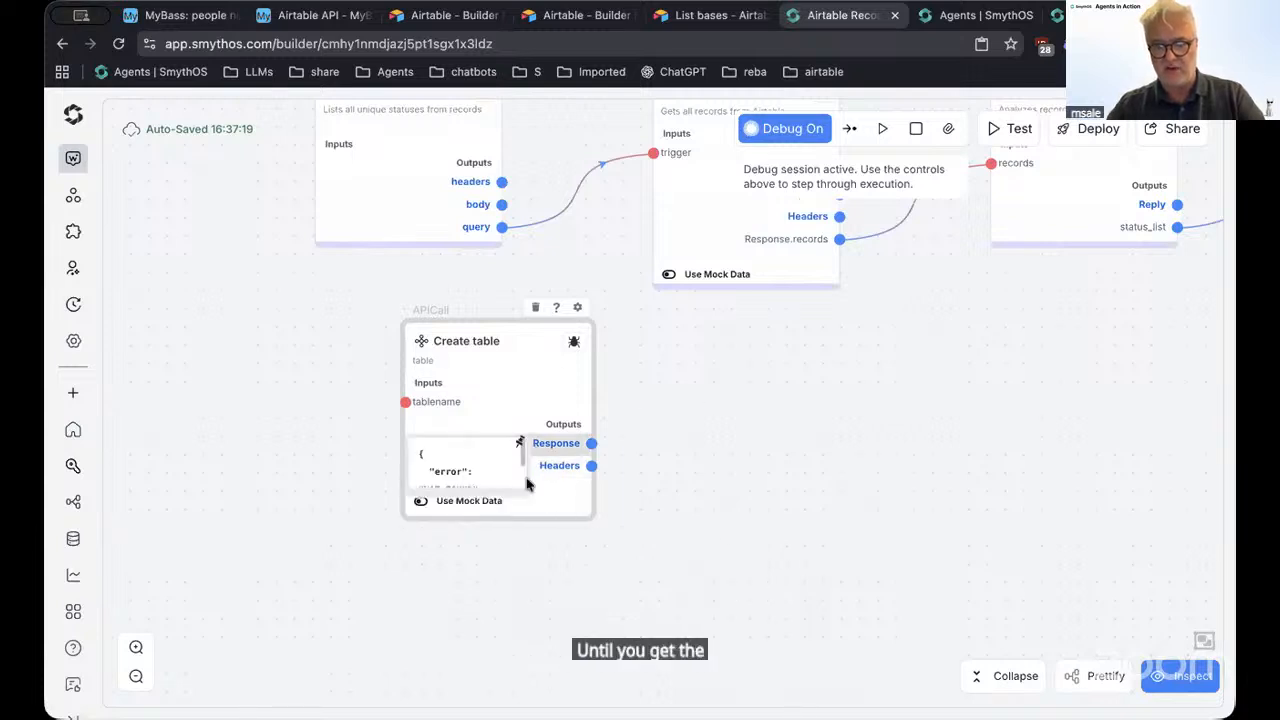
click(422, 502)
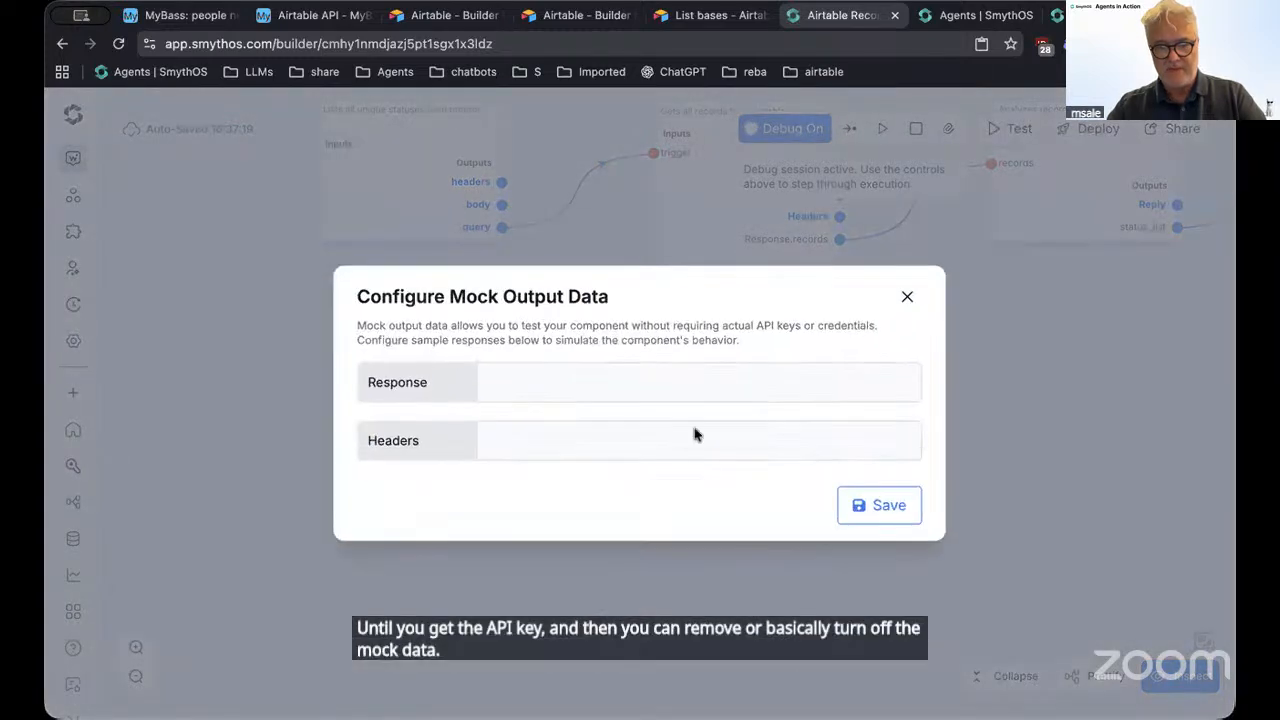
click(908, 300)
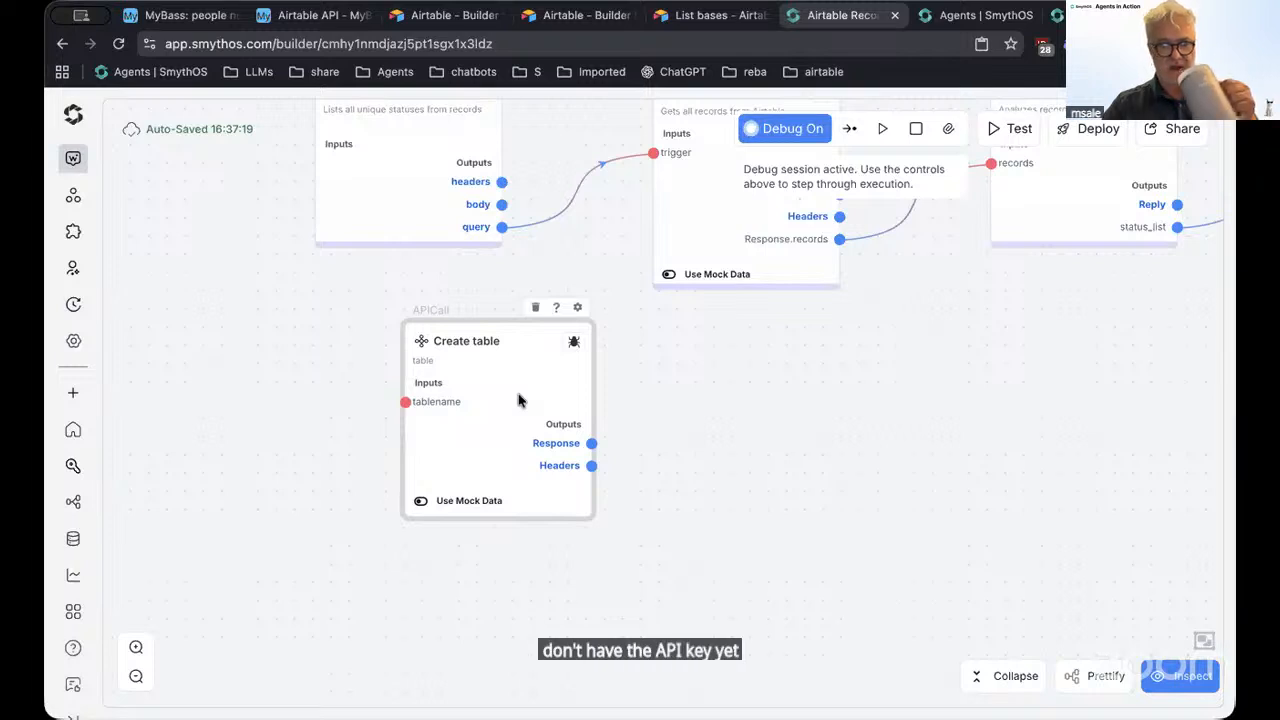
Turn debug off and deploy the agent as version 1.1 with release note 'testing create table'
click(775, 131)
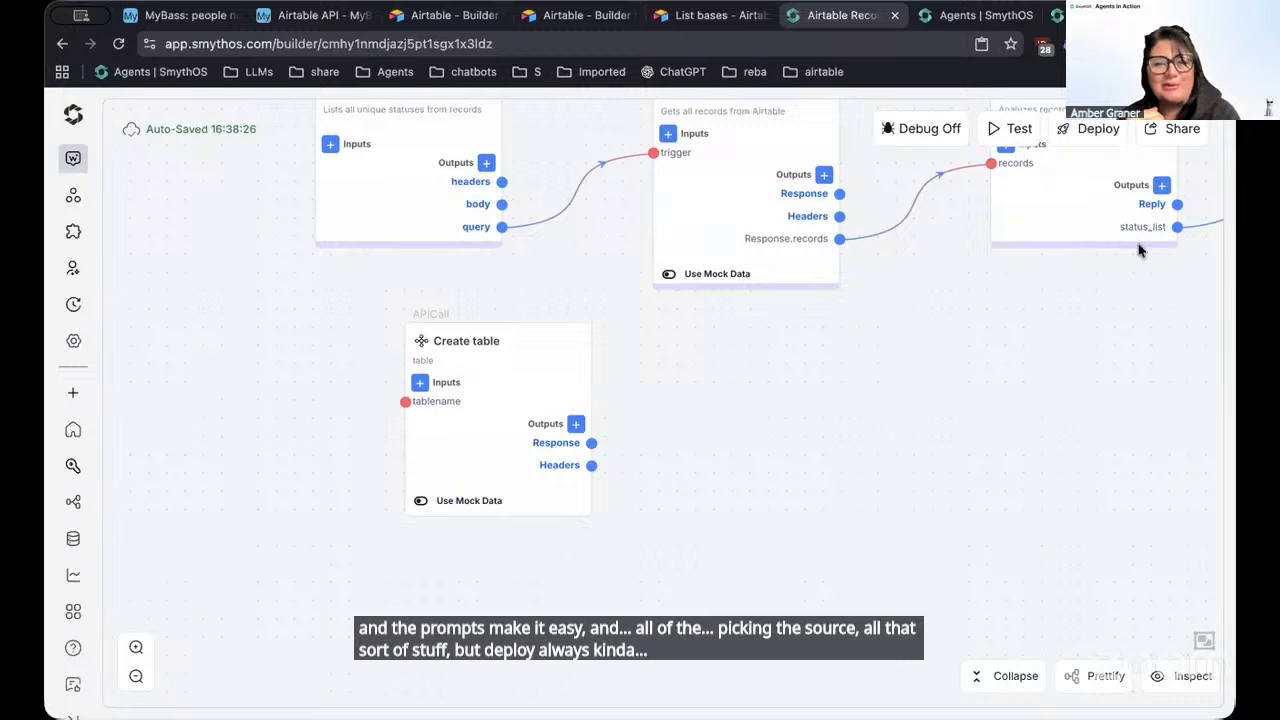
click(1092, 128)
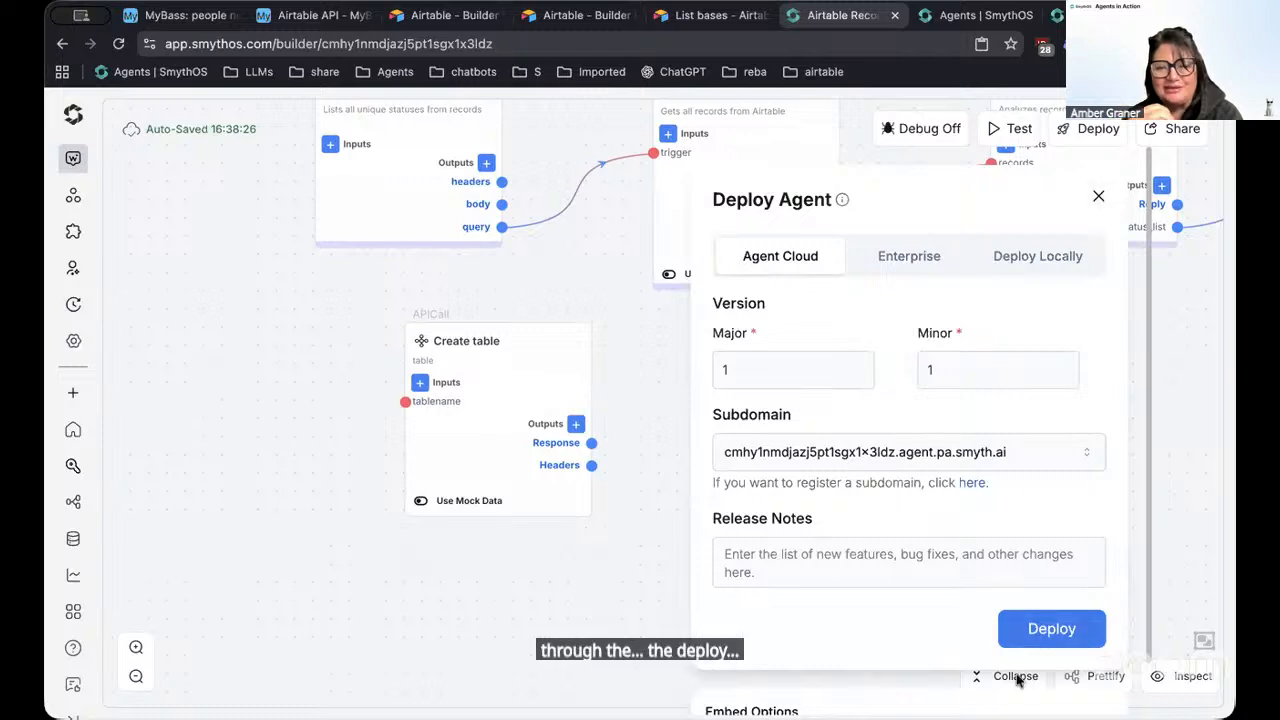
click(861, 566)
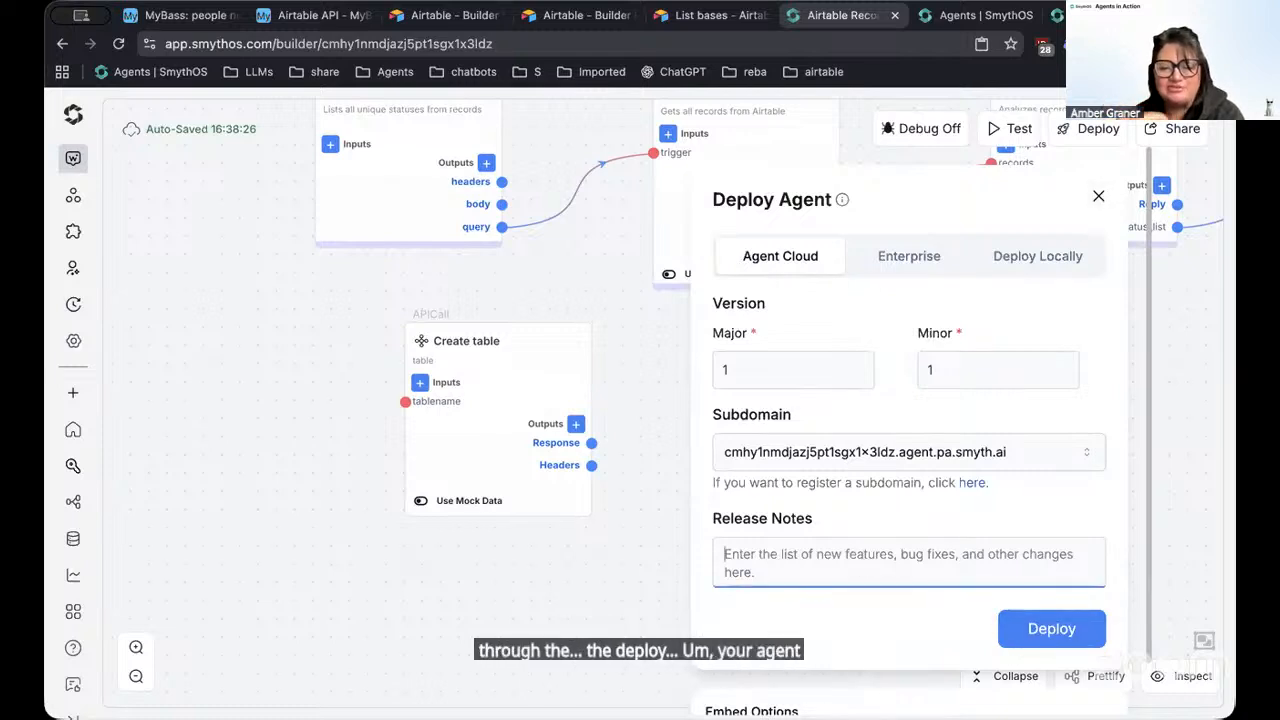
text(testing create table)
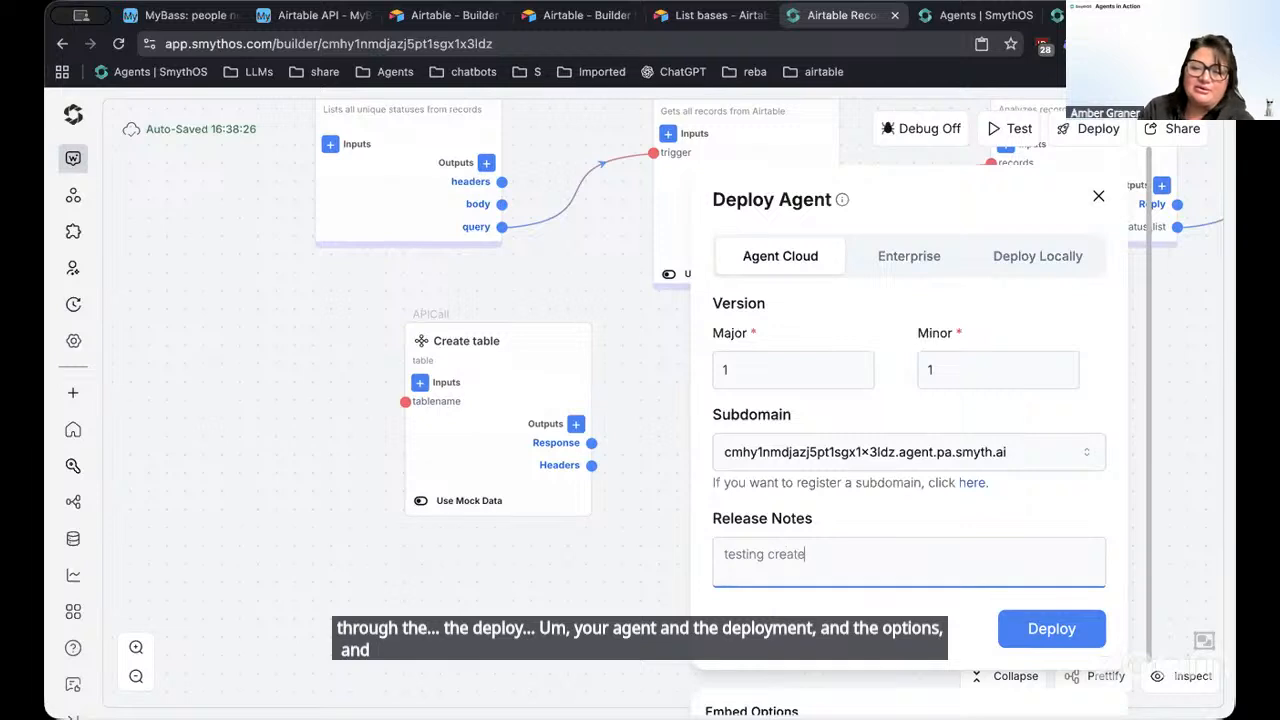
click(1090, 628)
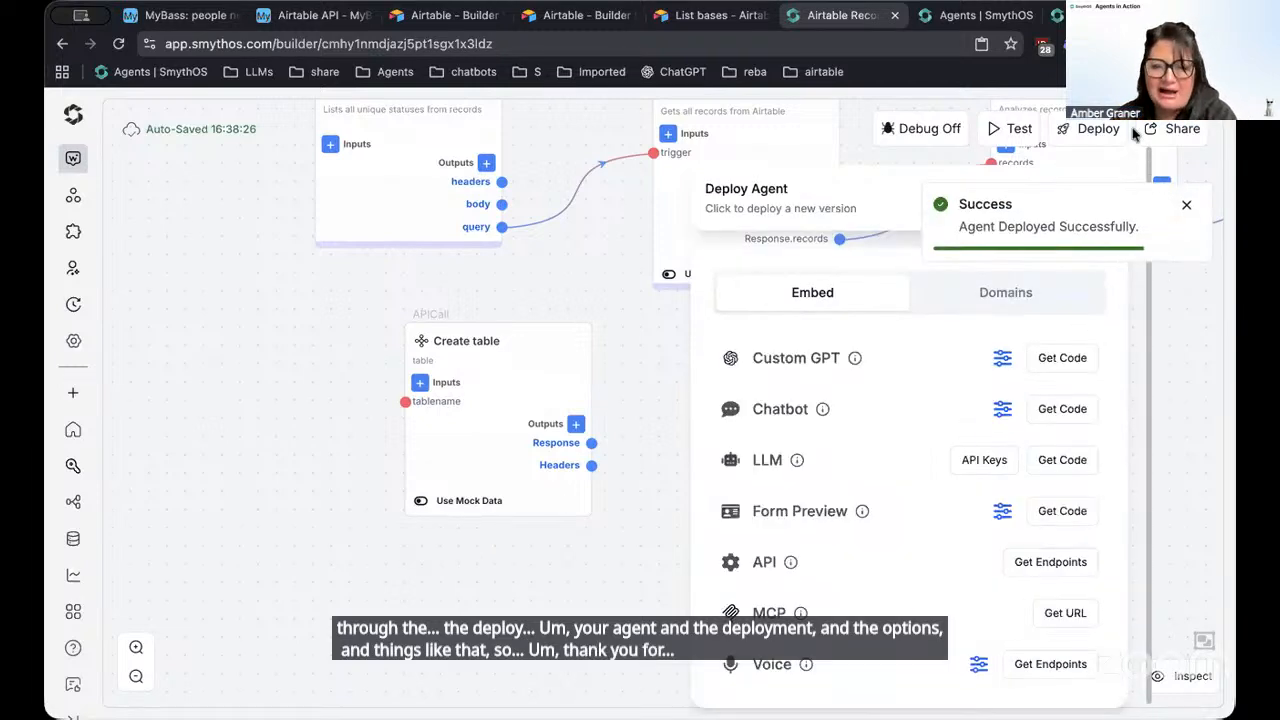
click(1188, 205)
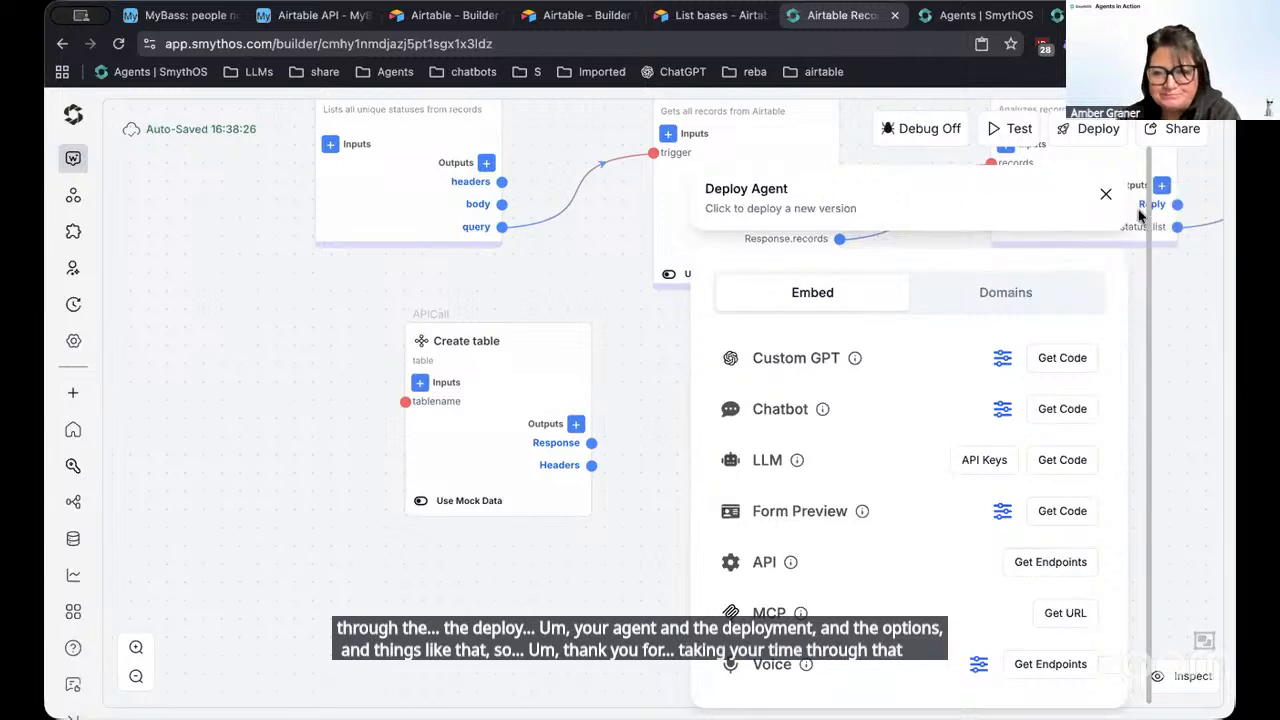
click(1102, 198)
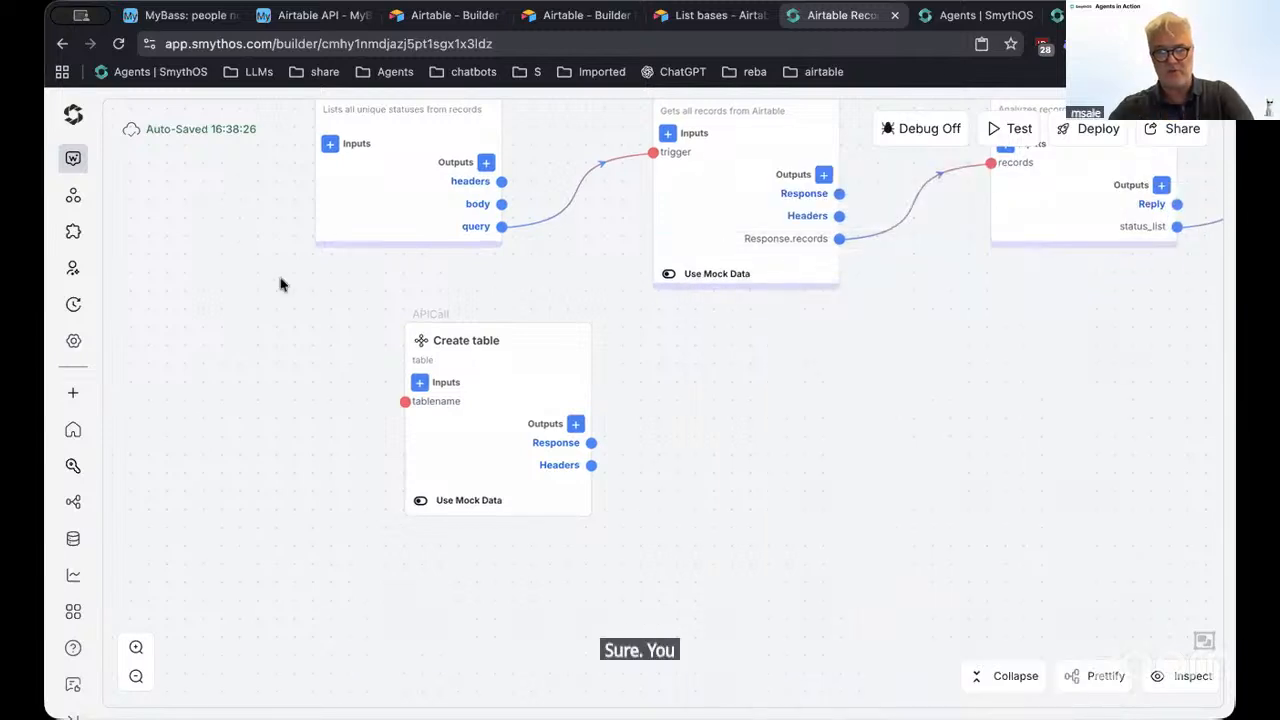
Show the deploy changelog with versions 1.1 and 1.0, and pan to the Update Record node
click(70, 306)
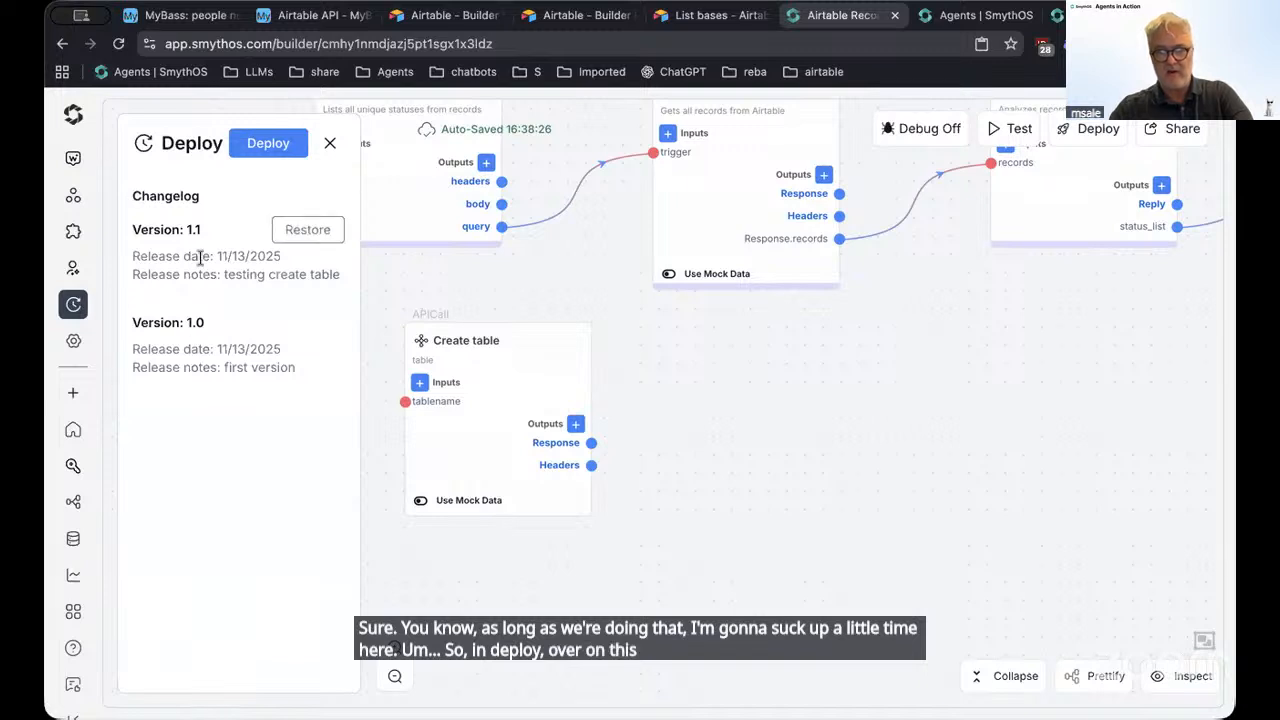
scroll(746, 488, up, 5)
scroll(746, 488, left, 5)
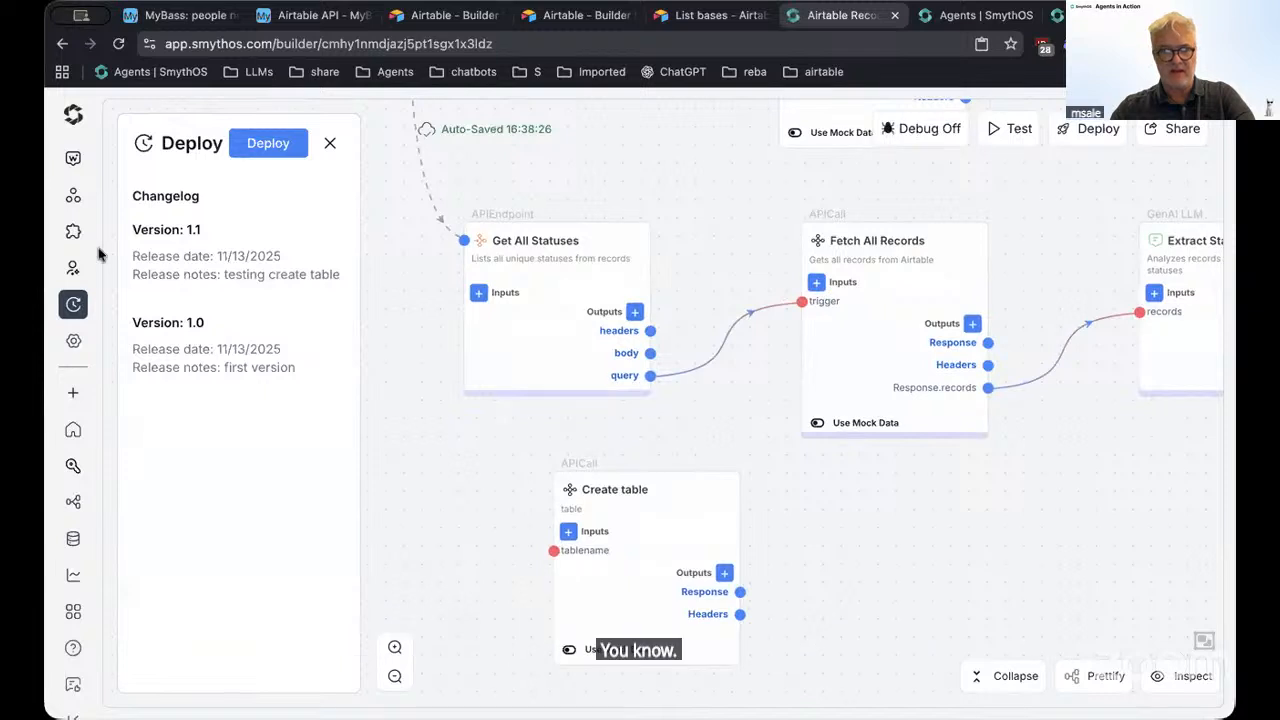
mouse_move(150, 235)
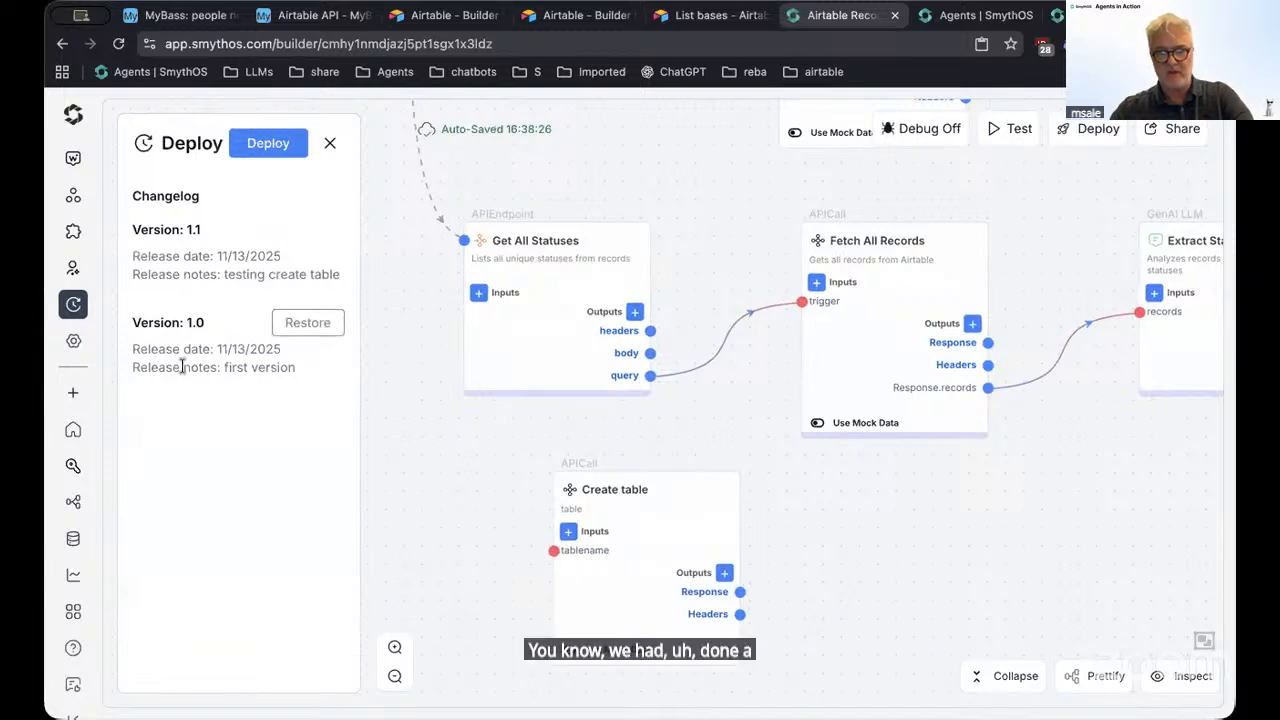
scroll(891, 549, up, 3)
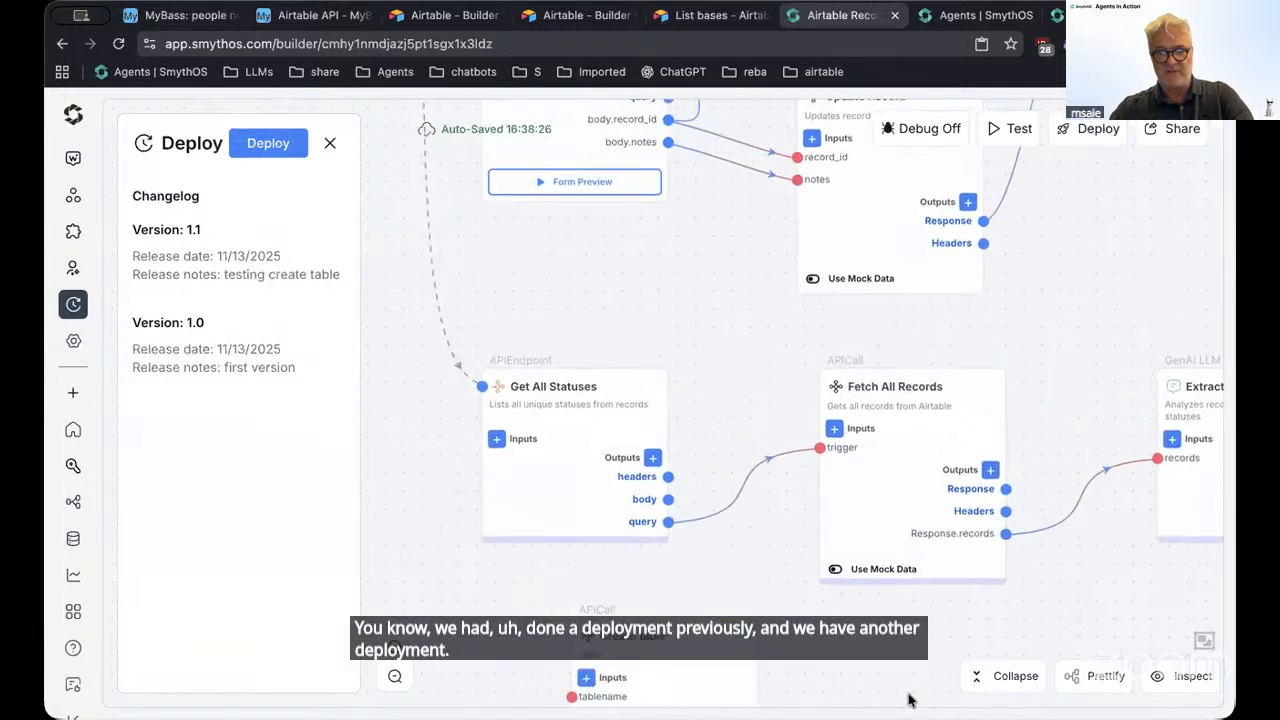
scroll(660, 630, up, 5)
scroll(694, 620, right, 3)
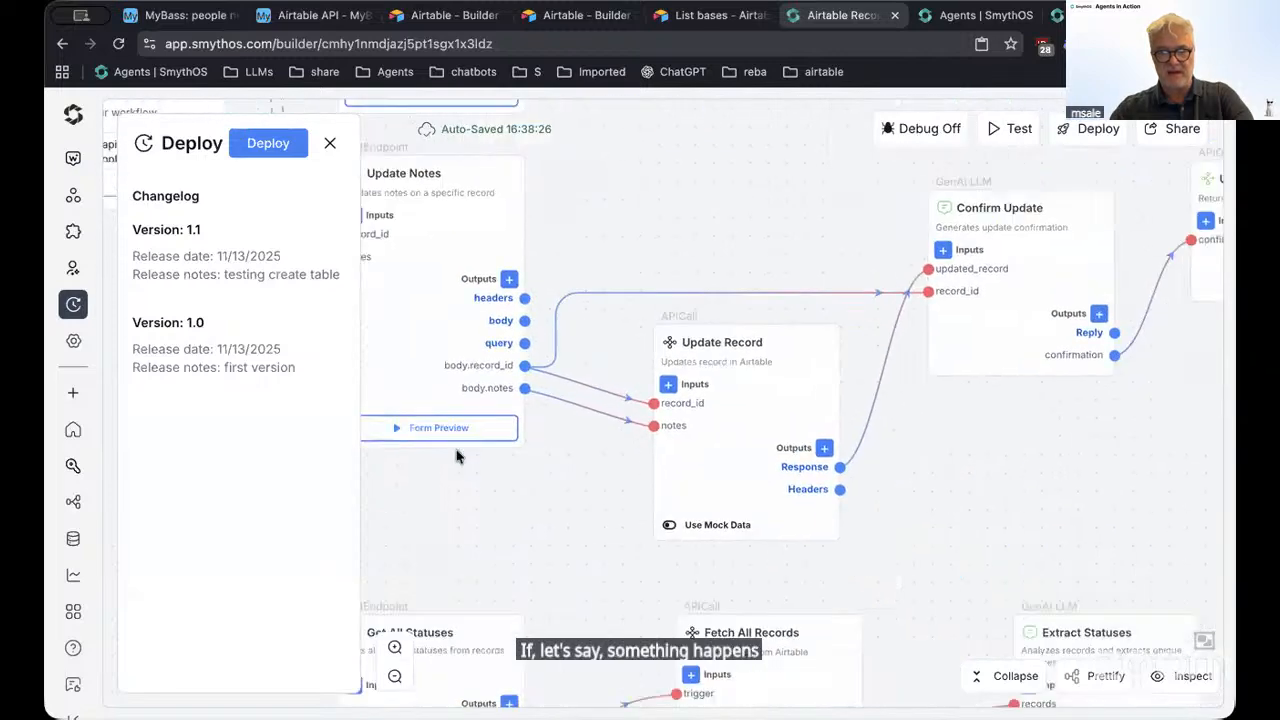
Delete the Update Record and Confirm Update nodes
mouse_move(607, 473)
click(692, 445)
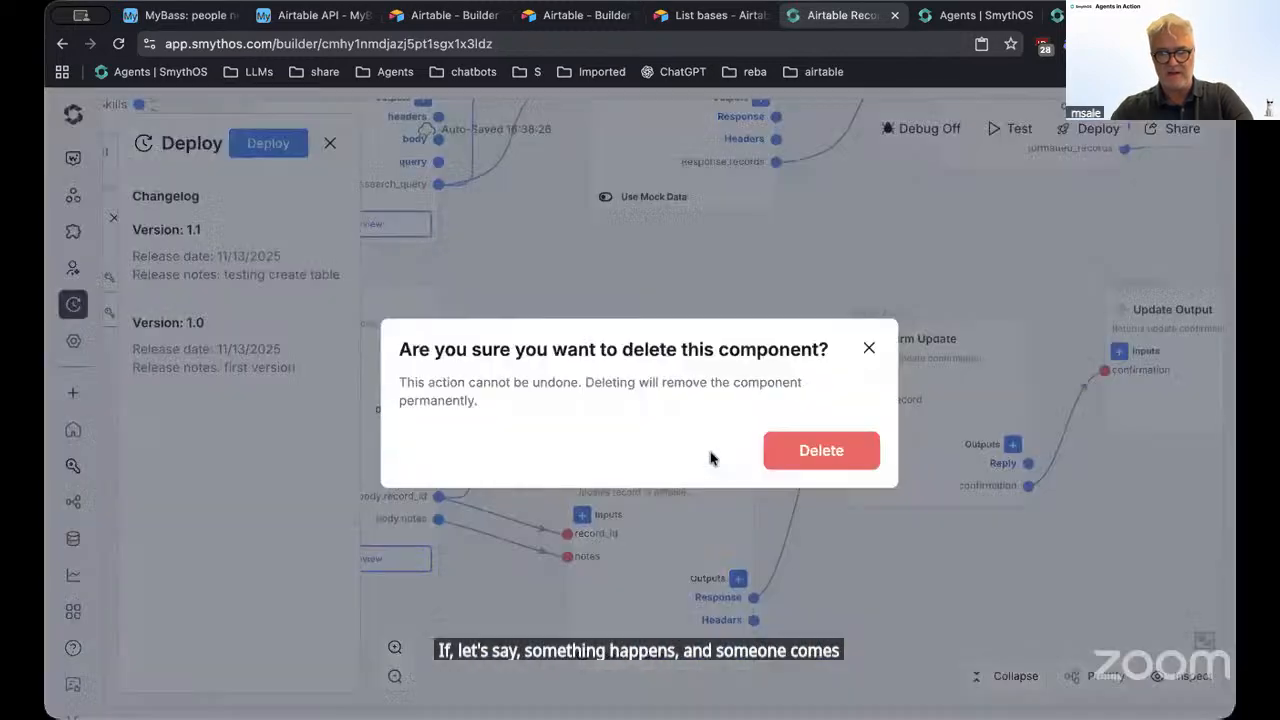
click(821, 451)
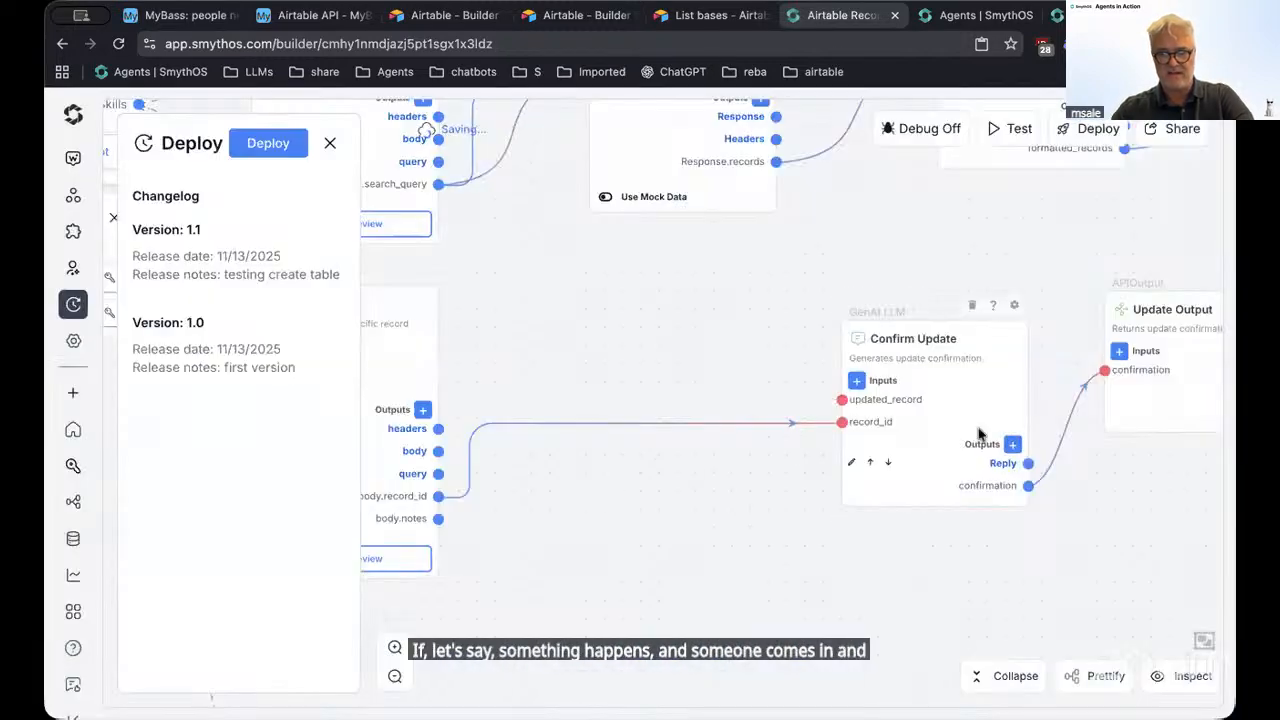
click(972, 305)
click(822, 455)
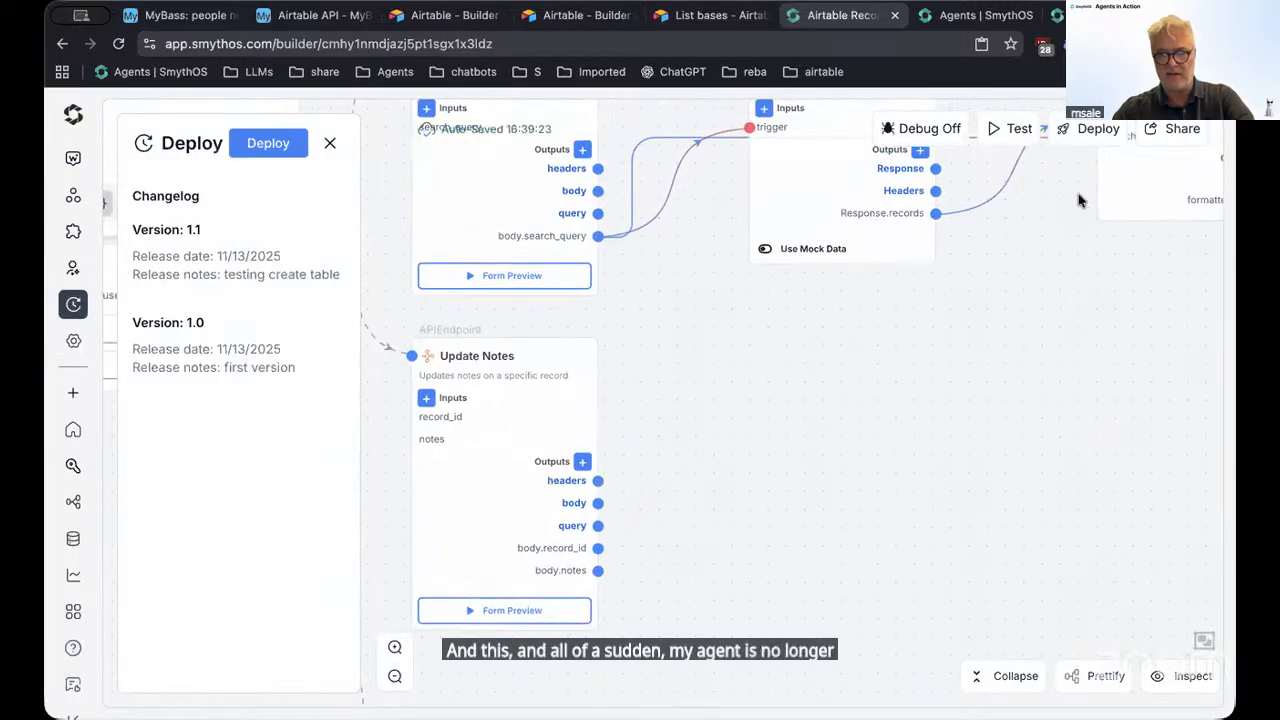
Deploy the altered agent as version 1.2
click(1078, 138)
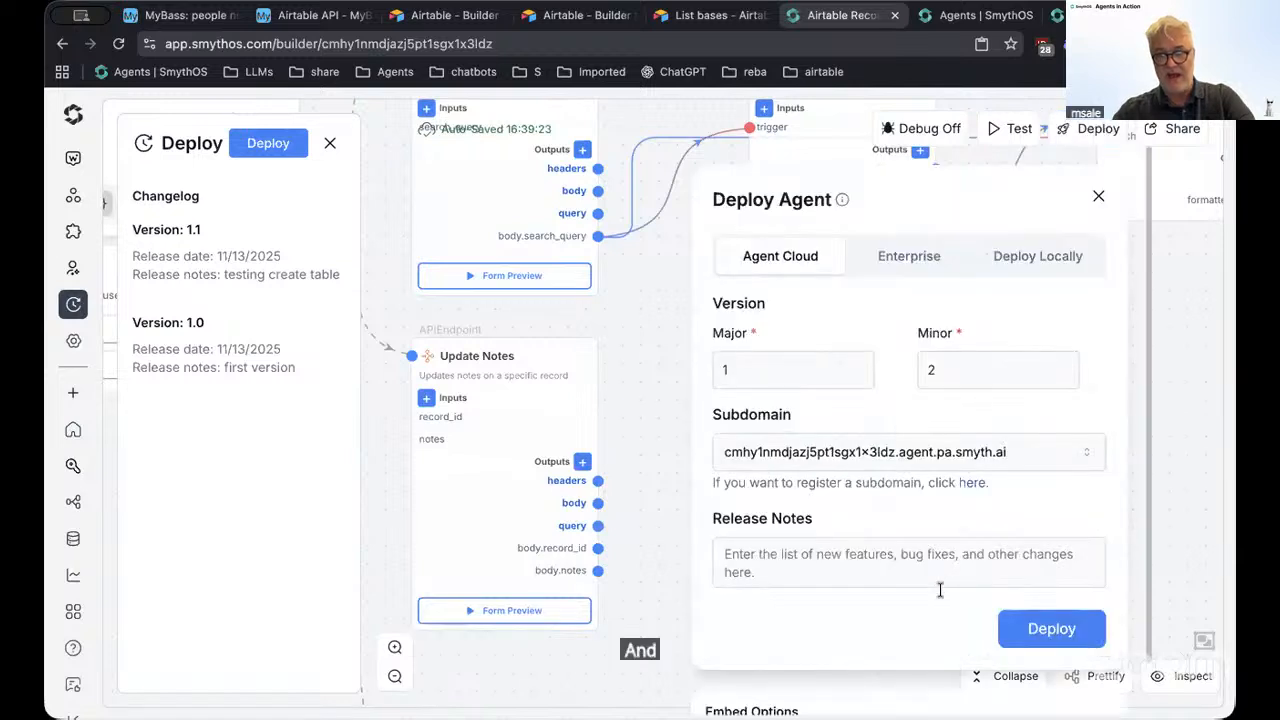
click(1045, 628)
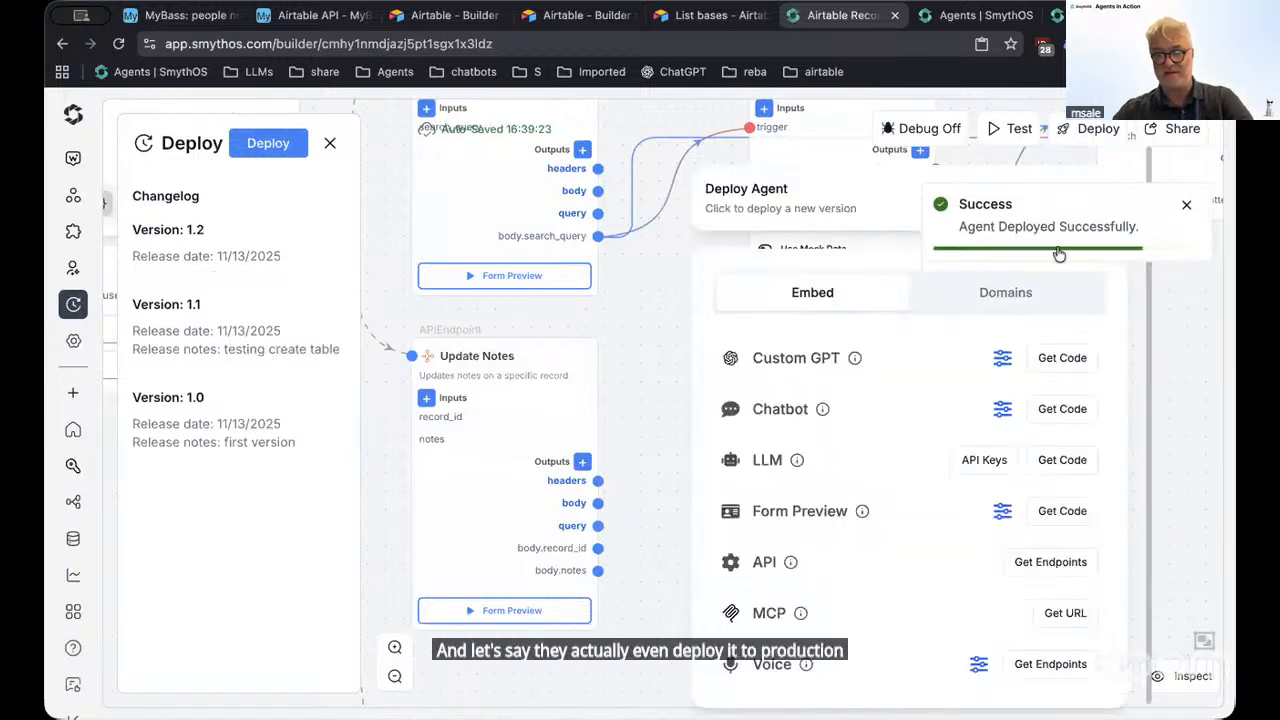
click(1187, 204)
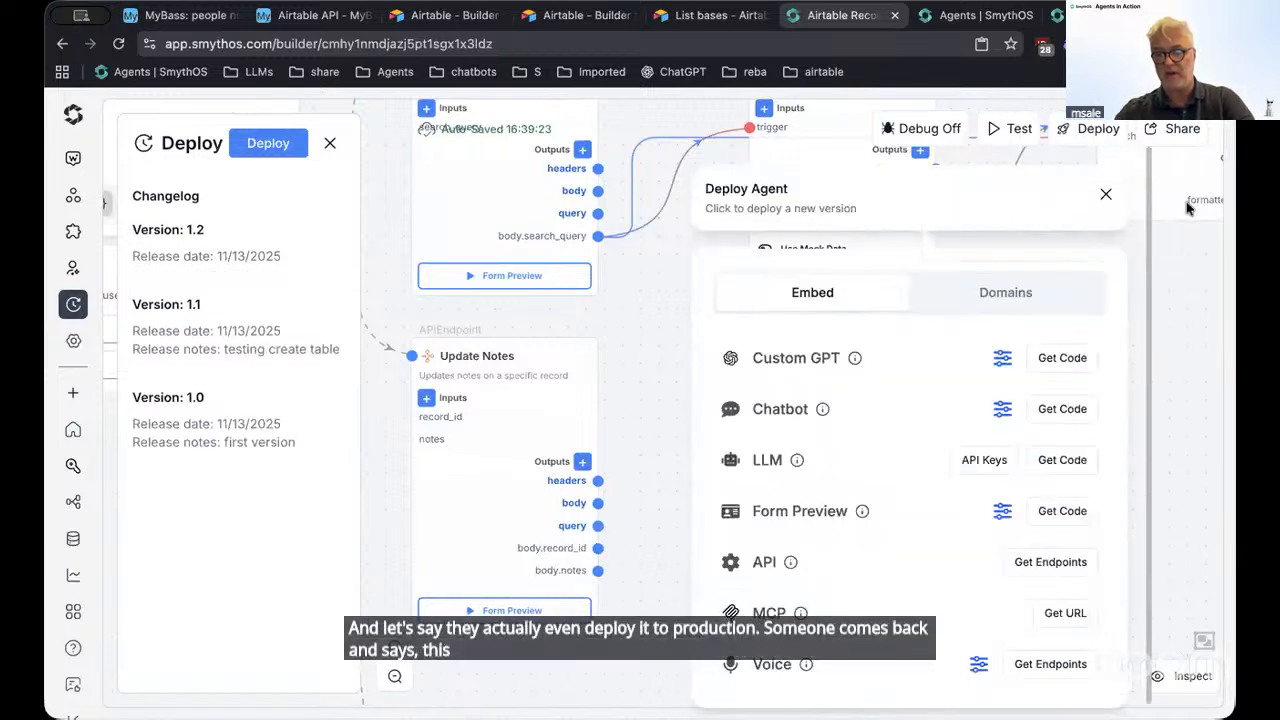
click(1108, 195)
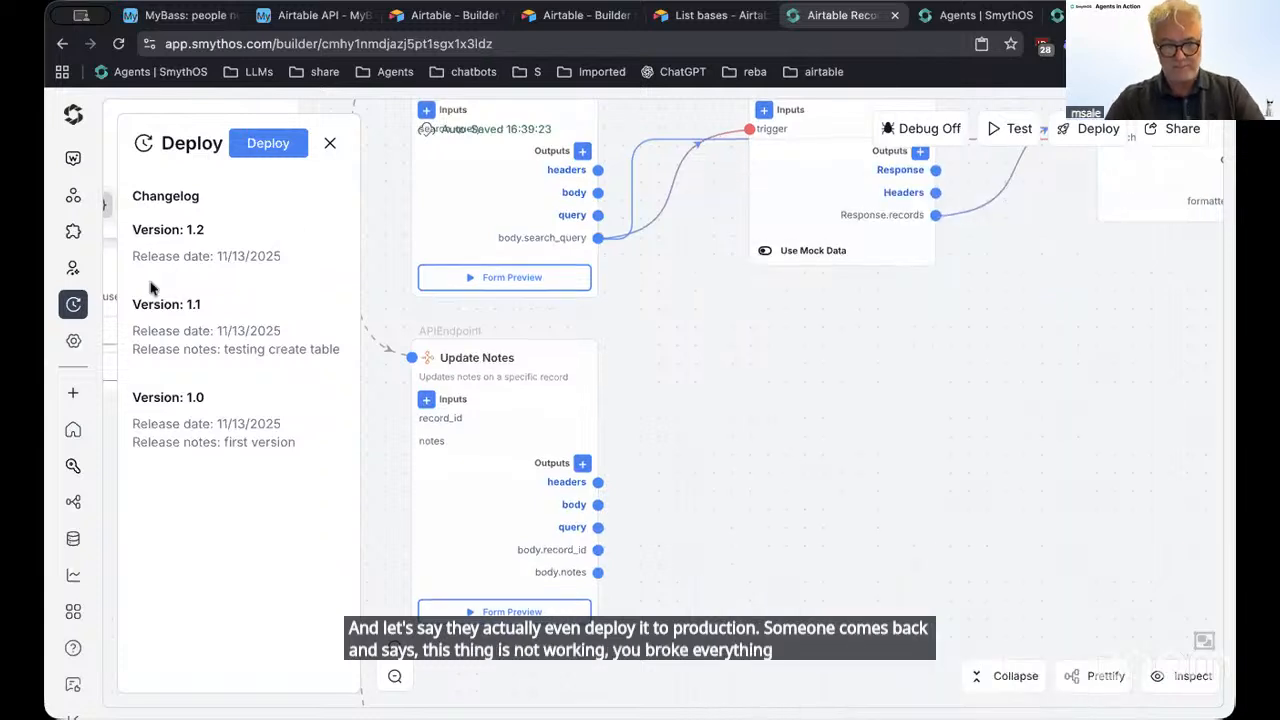
Restore Version 1.1 from the Deploy changelog and confirm the restore
mouse_move(166, 297)
mouse_move(212, 412)
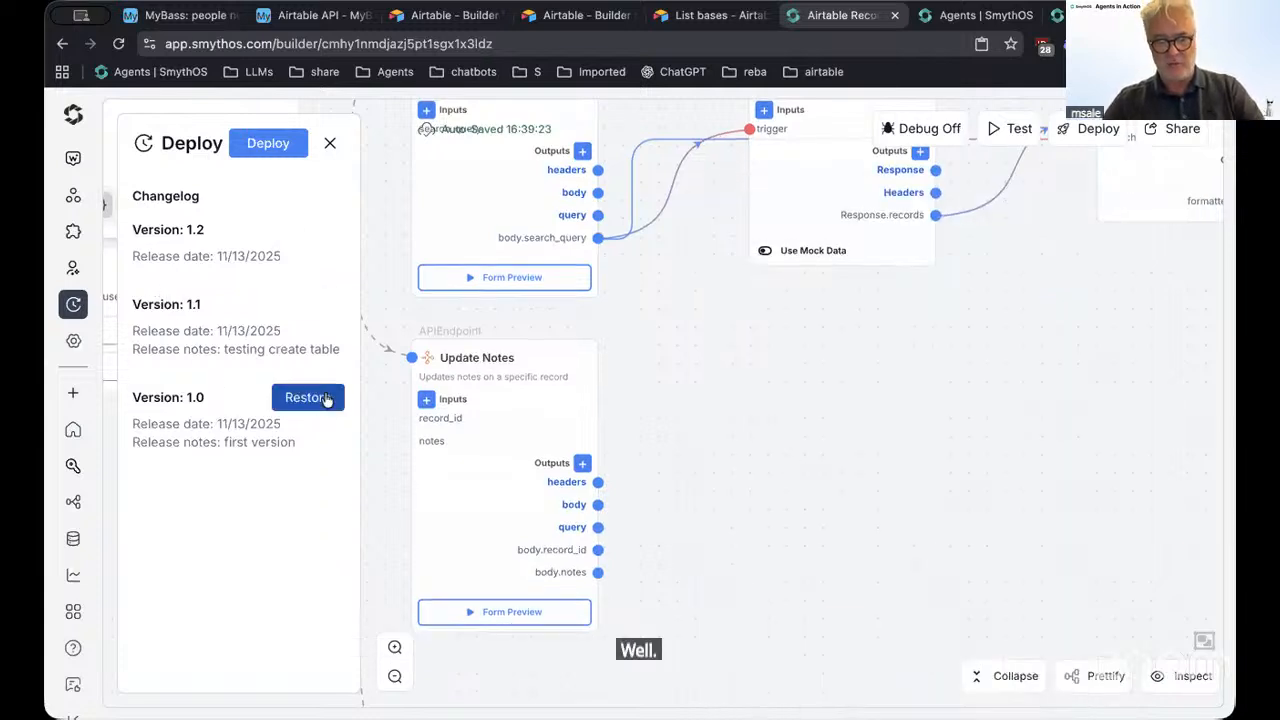
click(306, 304)
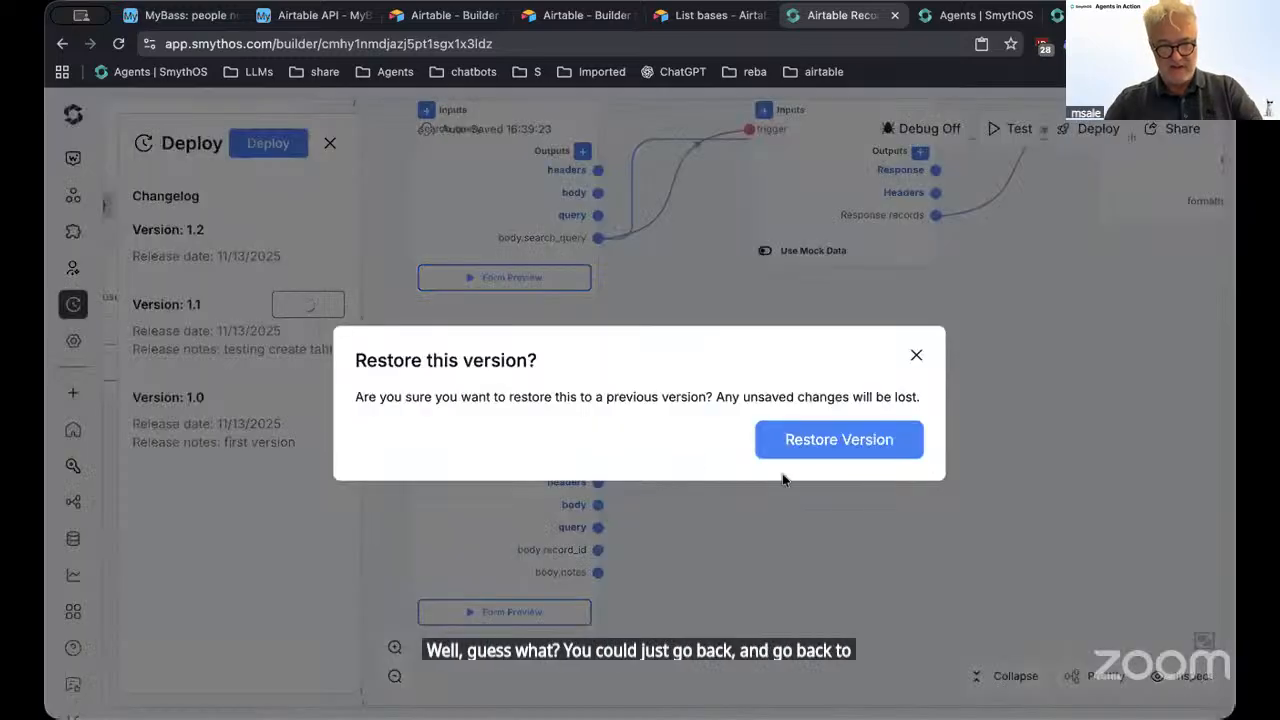
click(814, 440)
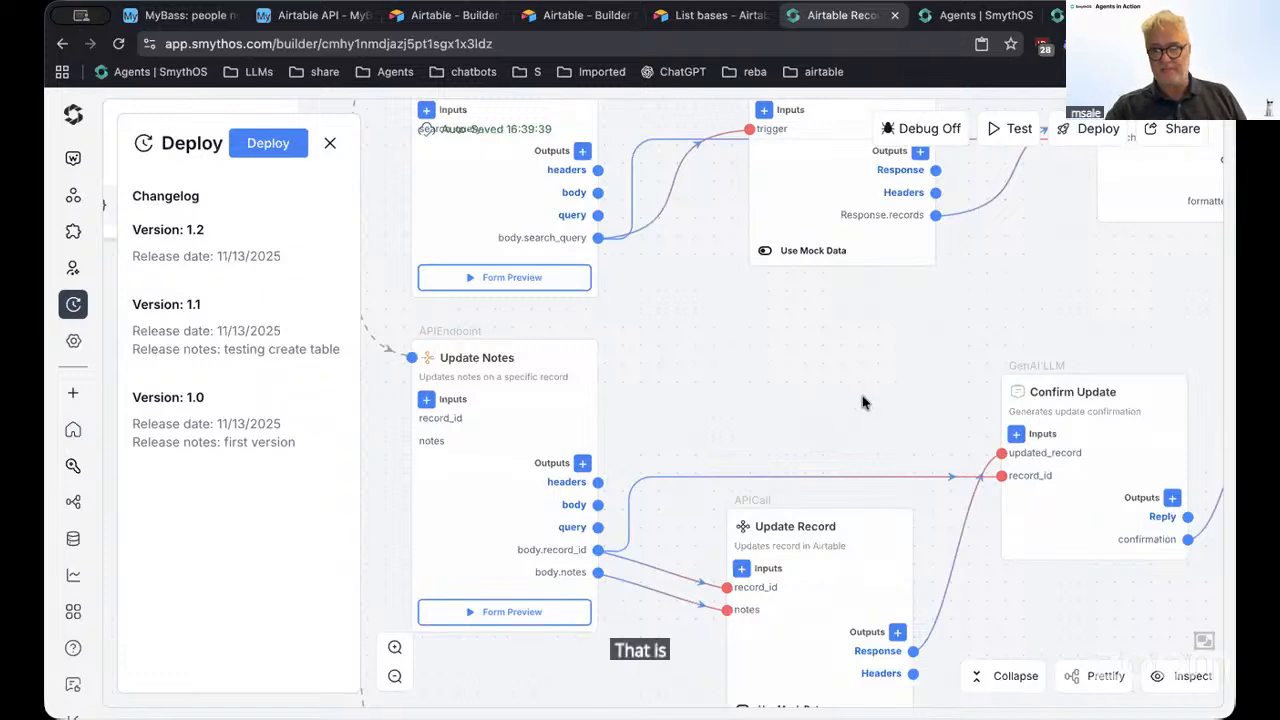
Close the changelog and pan the canvas to check the restored Update Record and Confirm Update nodes
drag(866, 400, 850, 278)
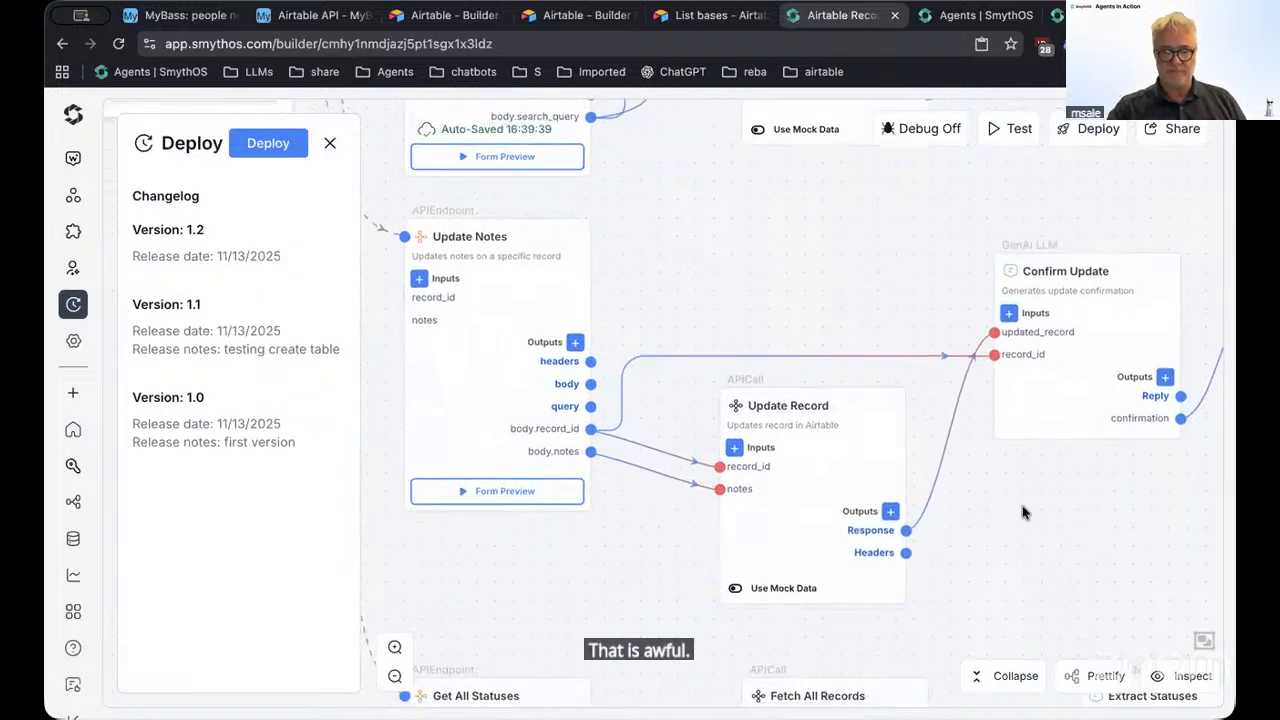
scroll(979, 388, down, 4)
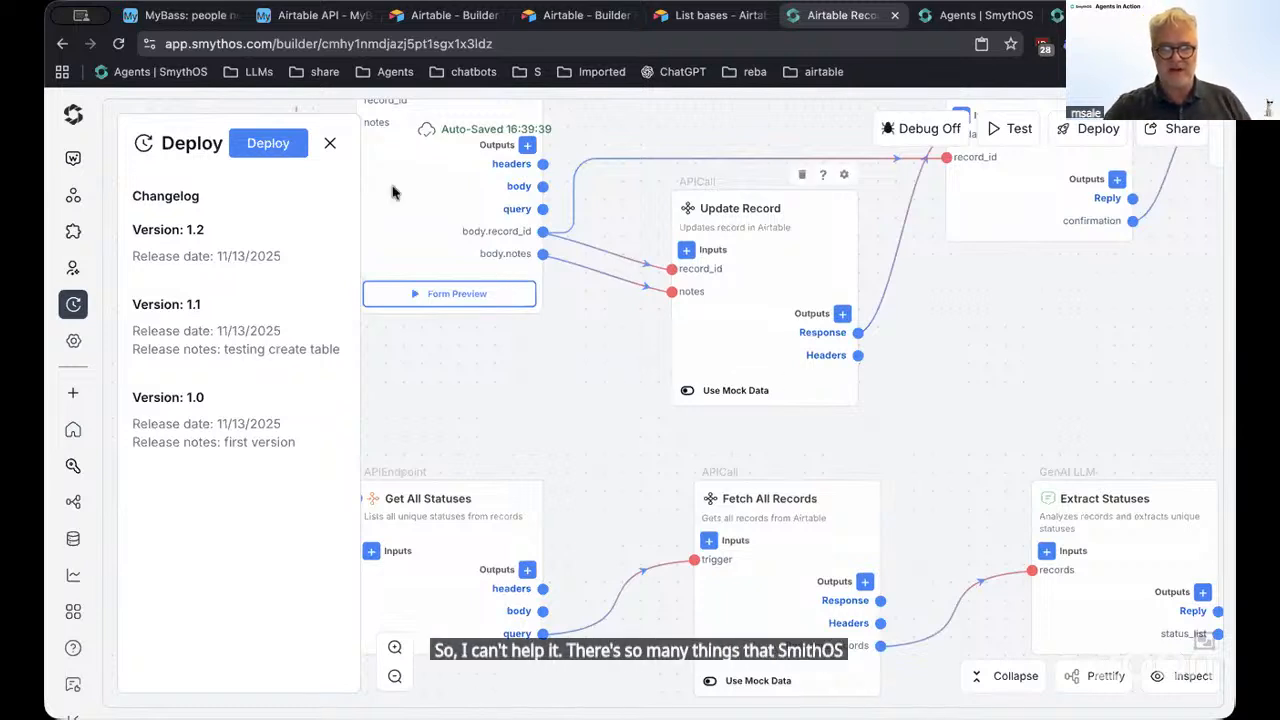
click(330, 143)
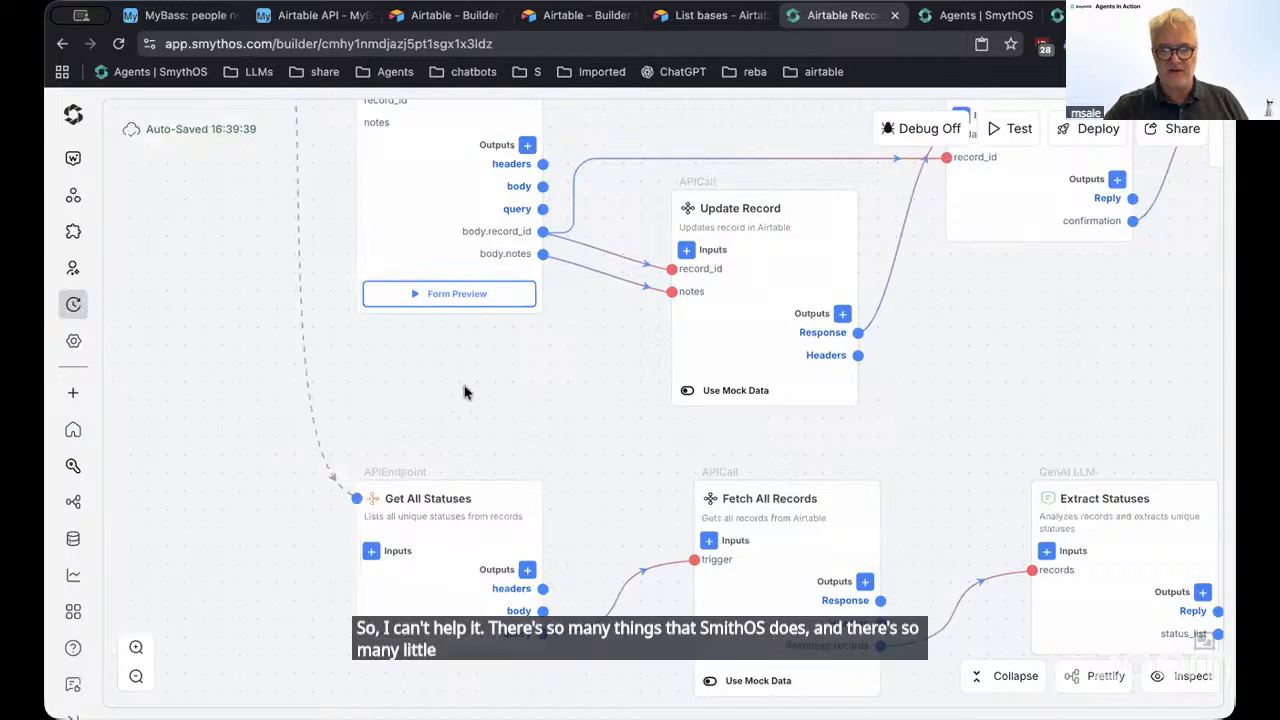
scroll(463, 391, up, 4)
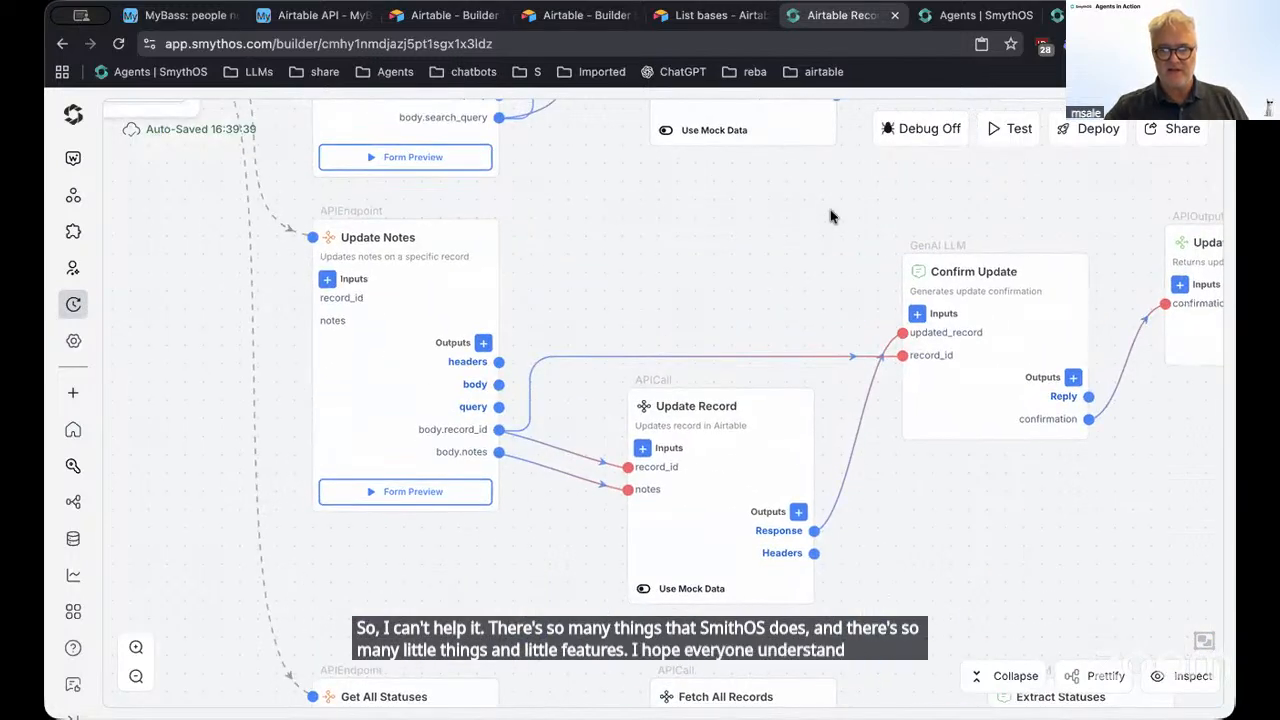
drag(830, 217, 608, 510)
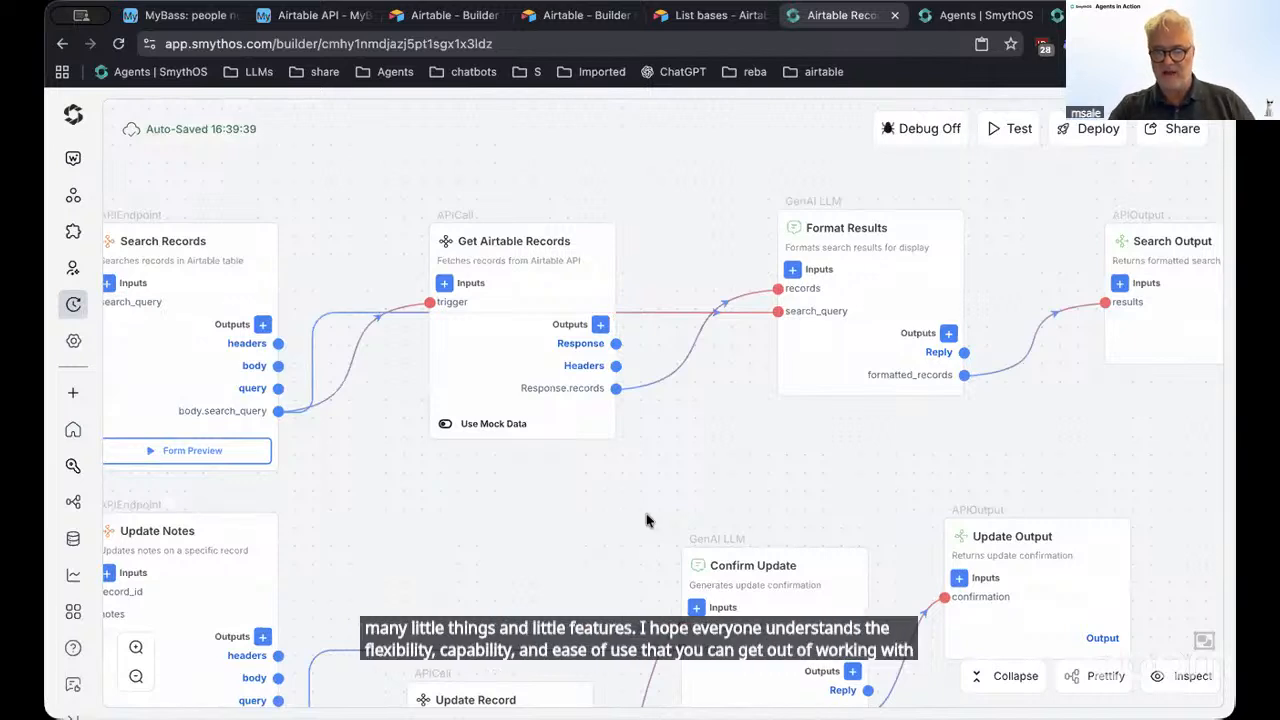
drag(590, 535, 688, 478)
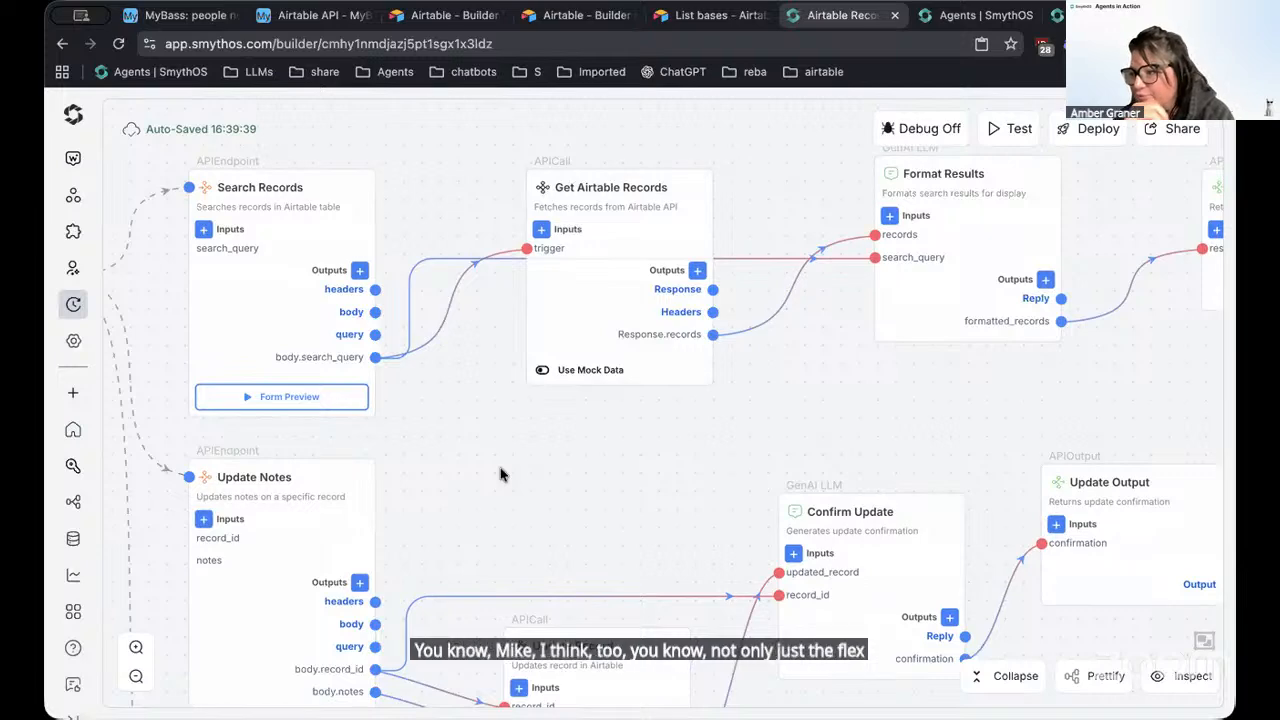
drag(500, 474, 823, 477)
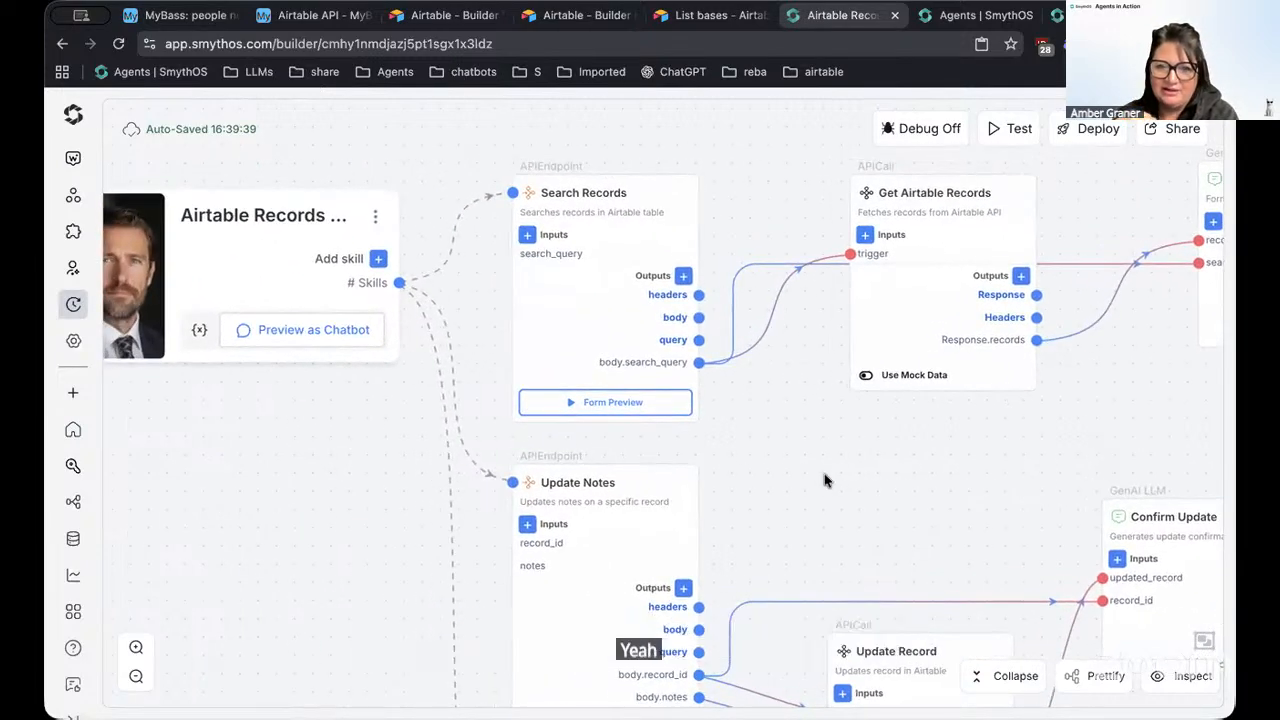